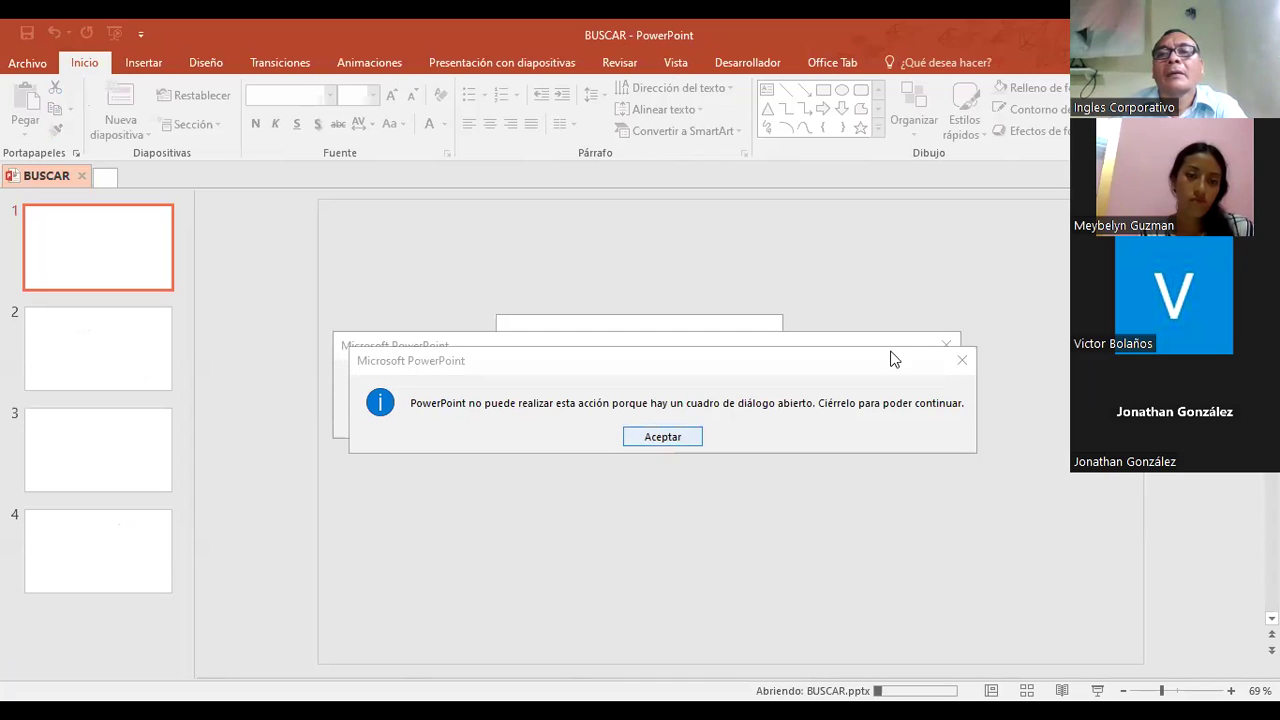
- Dismiss the warning dialogs and start the BUSCAR slideshow from the first slide
click(956, 352)
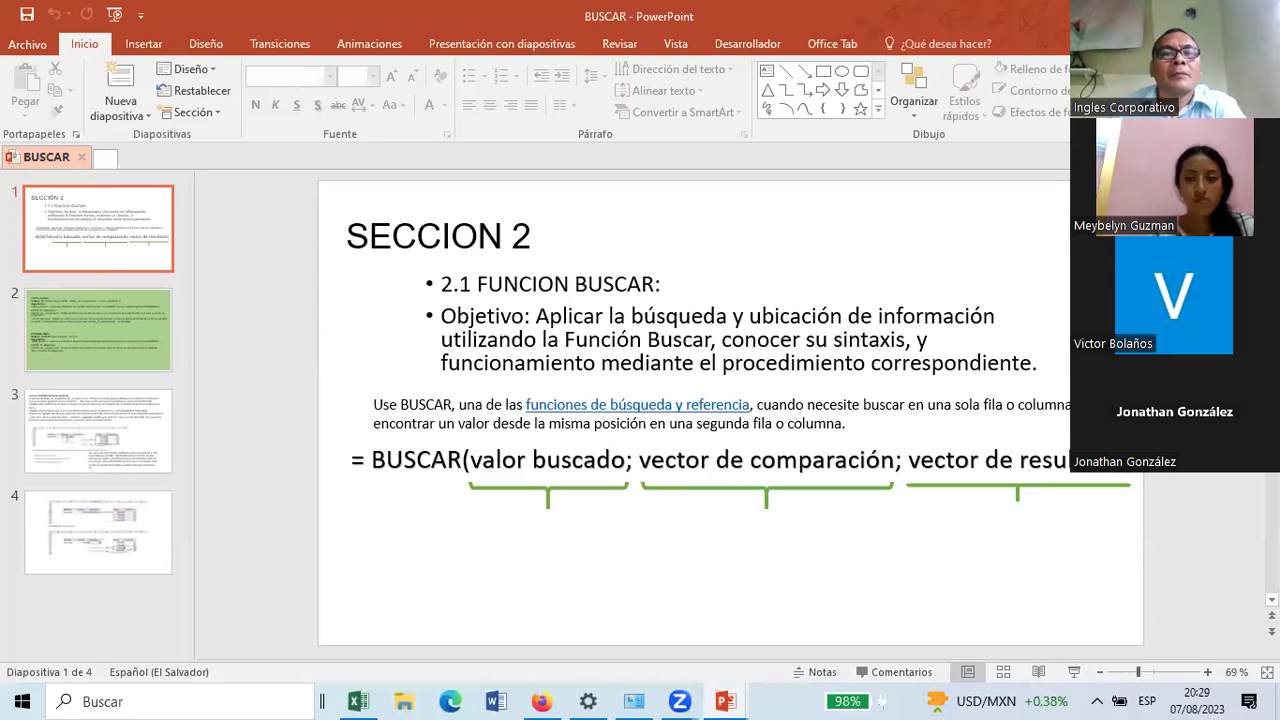
key(F5)
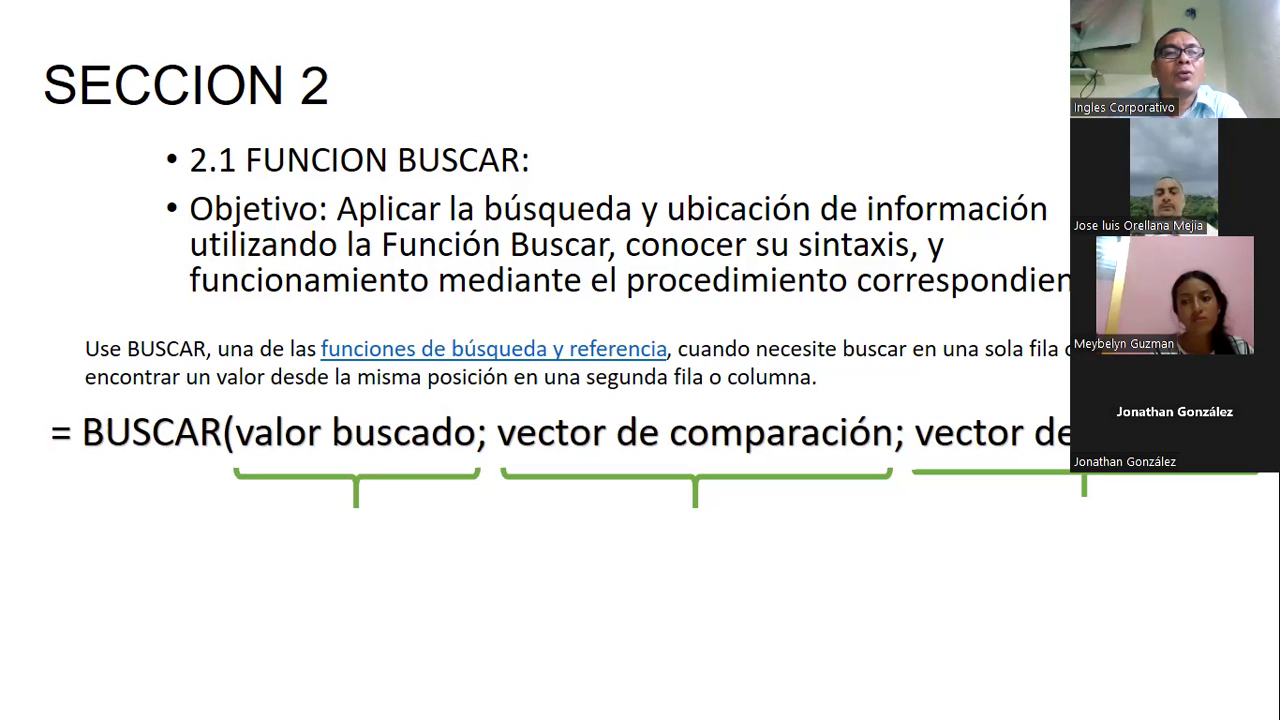
- Advance to the green slide explaining BUSCAR's vector and matrix forms
key(Right)
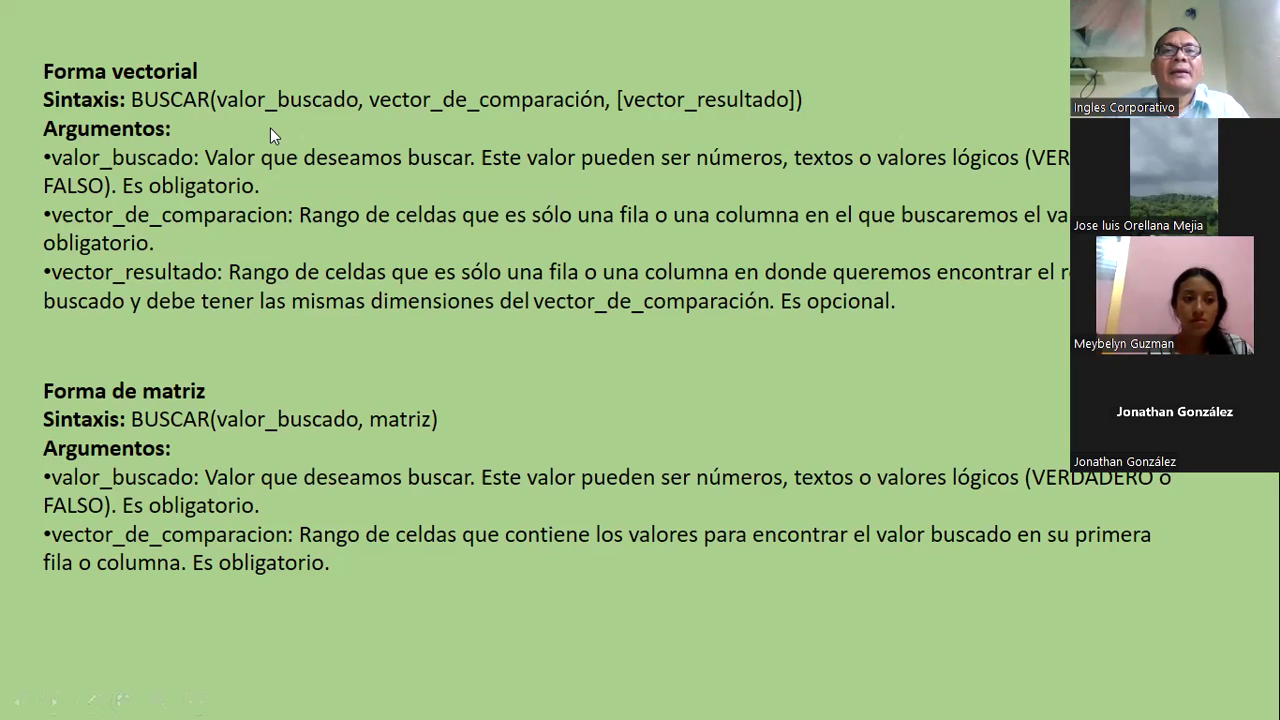
- Advance to the 'Función BUSCAR de forma vectorial' slide with the =BUSCAR(C4;F4:F7;G4:G7) commission example
key(Right)
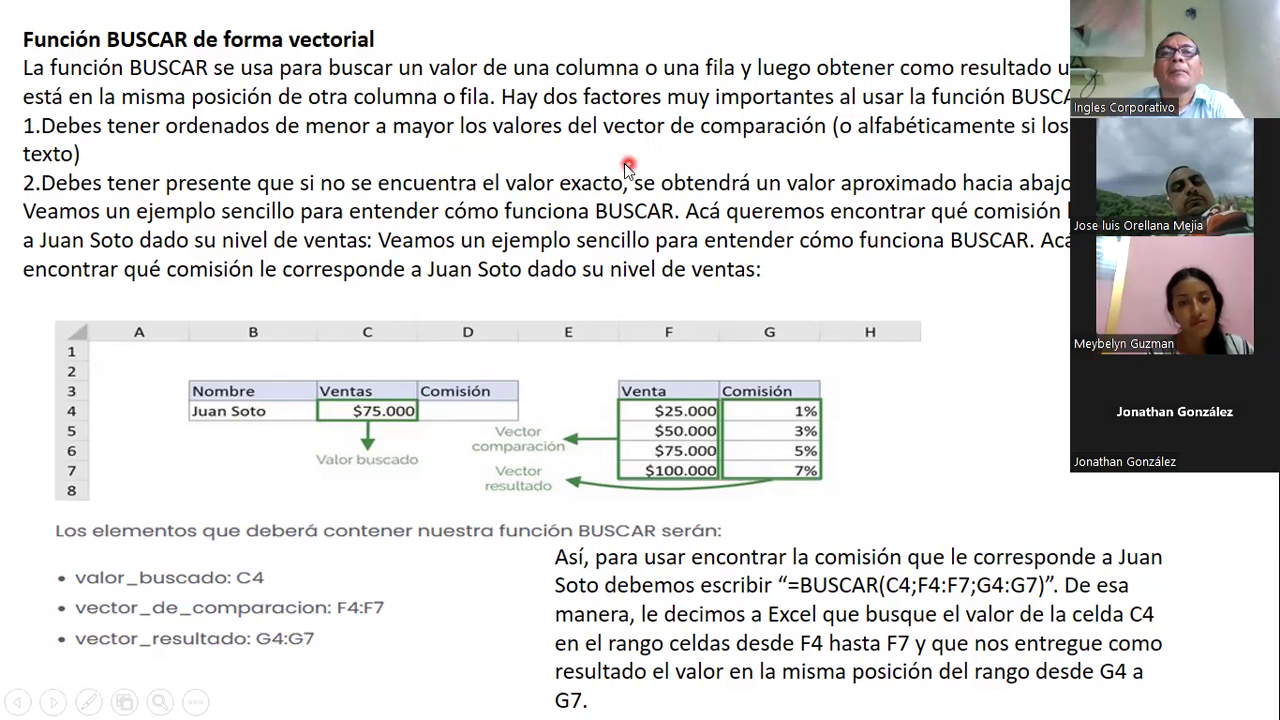
- Circle the example's Venta and Comisión columns in pen ink, then advance to the 'Obtenemos finalmente' slide
key(ctrl+p)
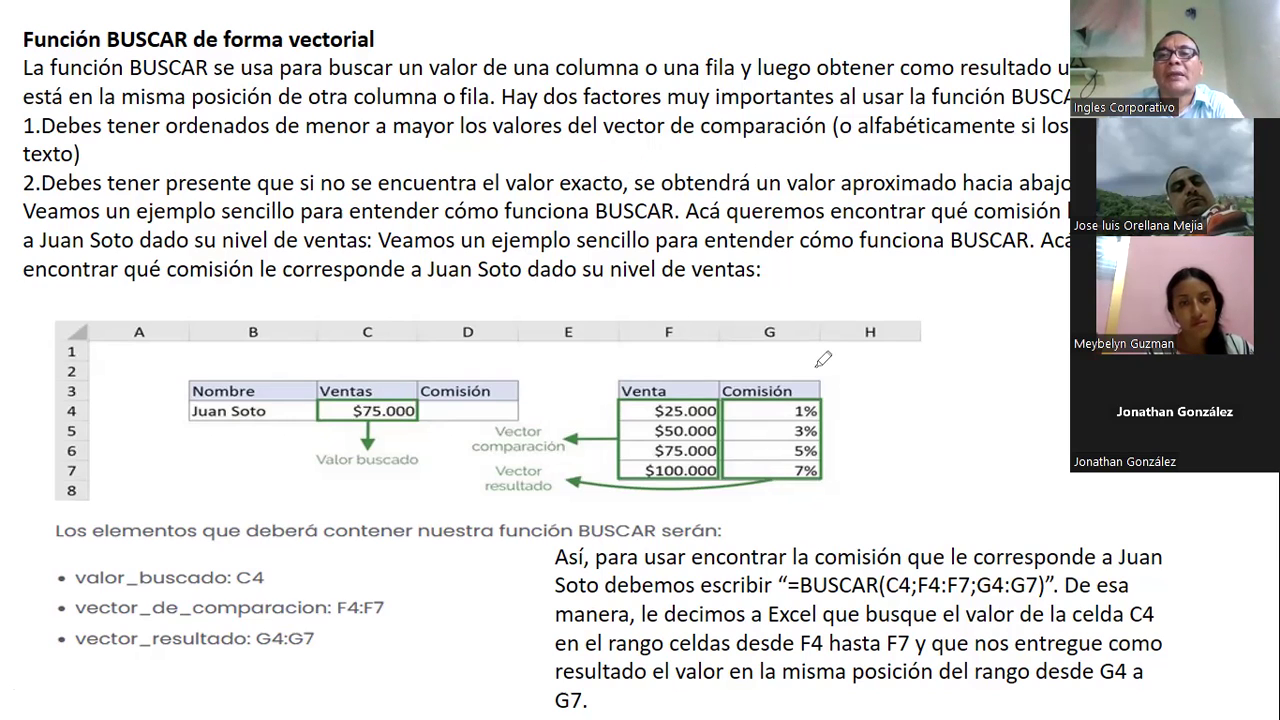
drag(817, 365, 795, 488)
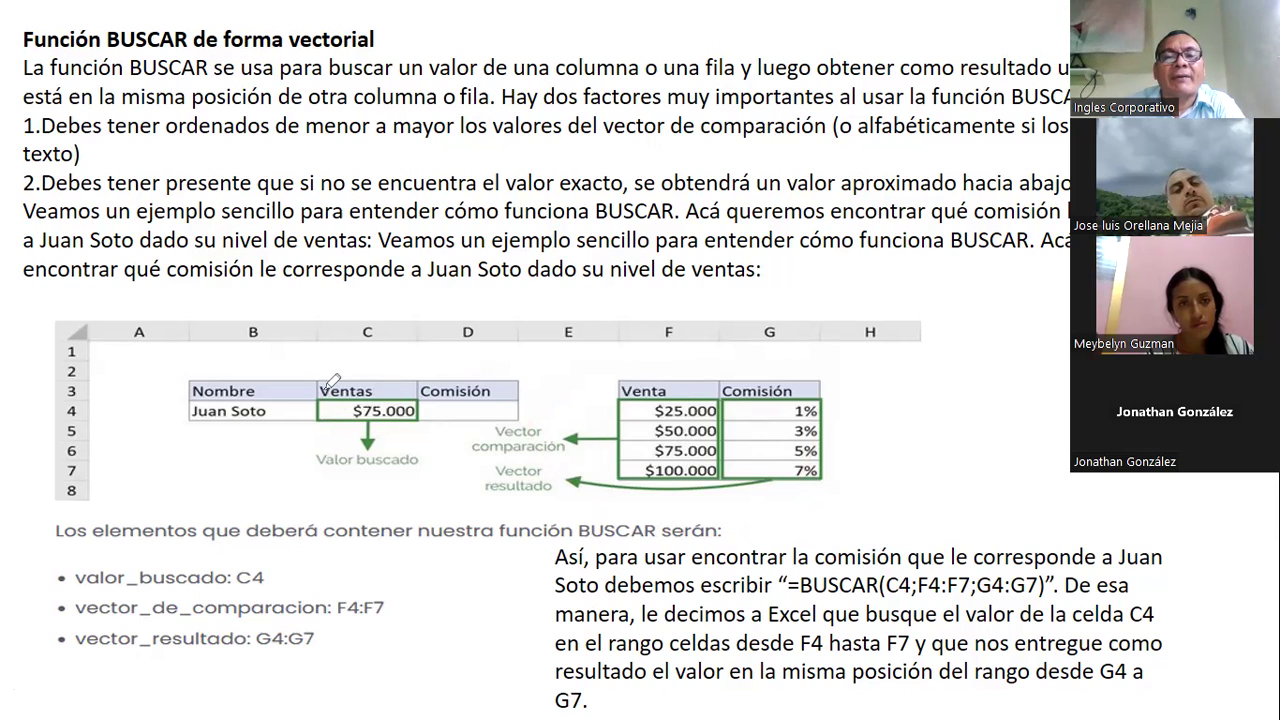
mouse_move(612, 369)
mouse_down()
mouse_move(676, 374)
mouse_move(712, 508)
mouse_move(714, 375)
mouse_up()
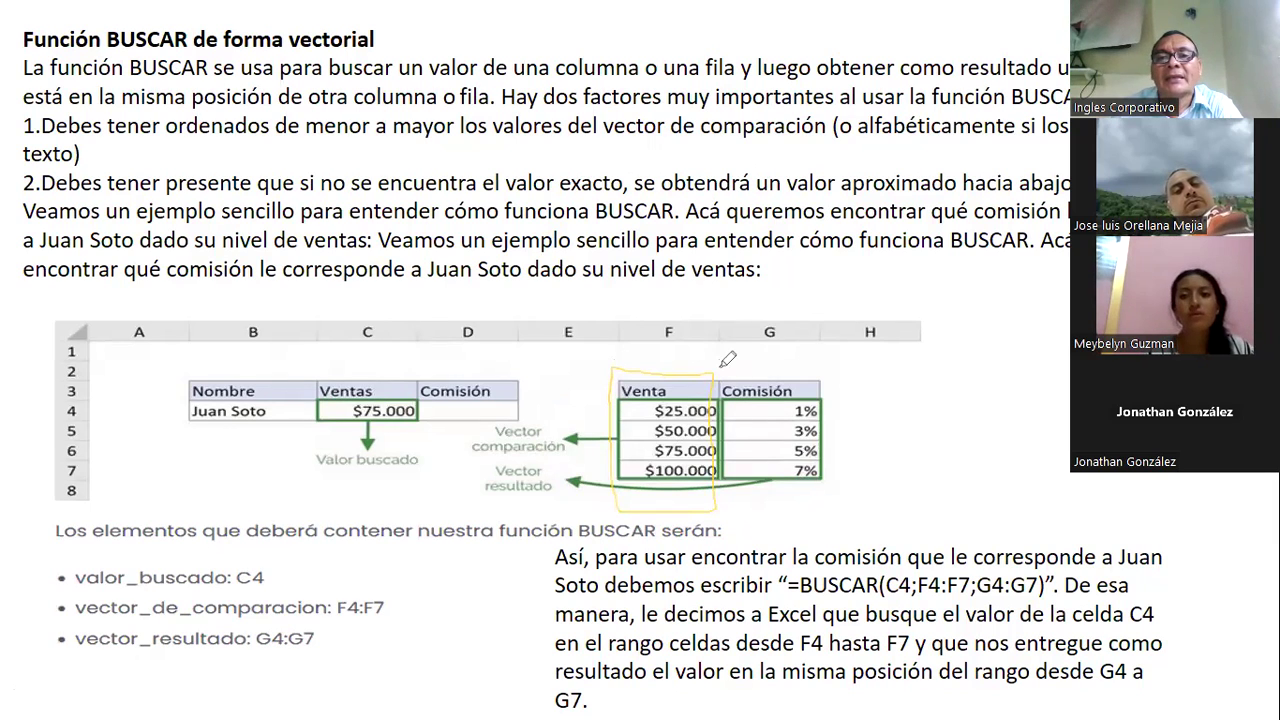
mouse_move(725, 368)
mouse_down()
mouse_move(731, 490)
mouse_move(835, 378)
mouse_move(730, 371)
mouse_up()
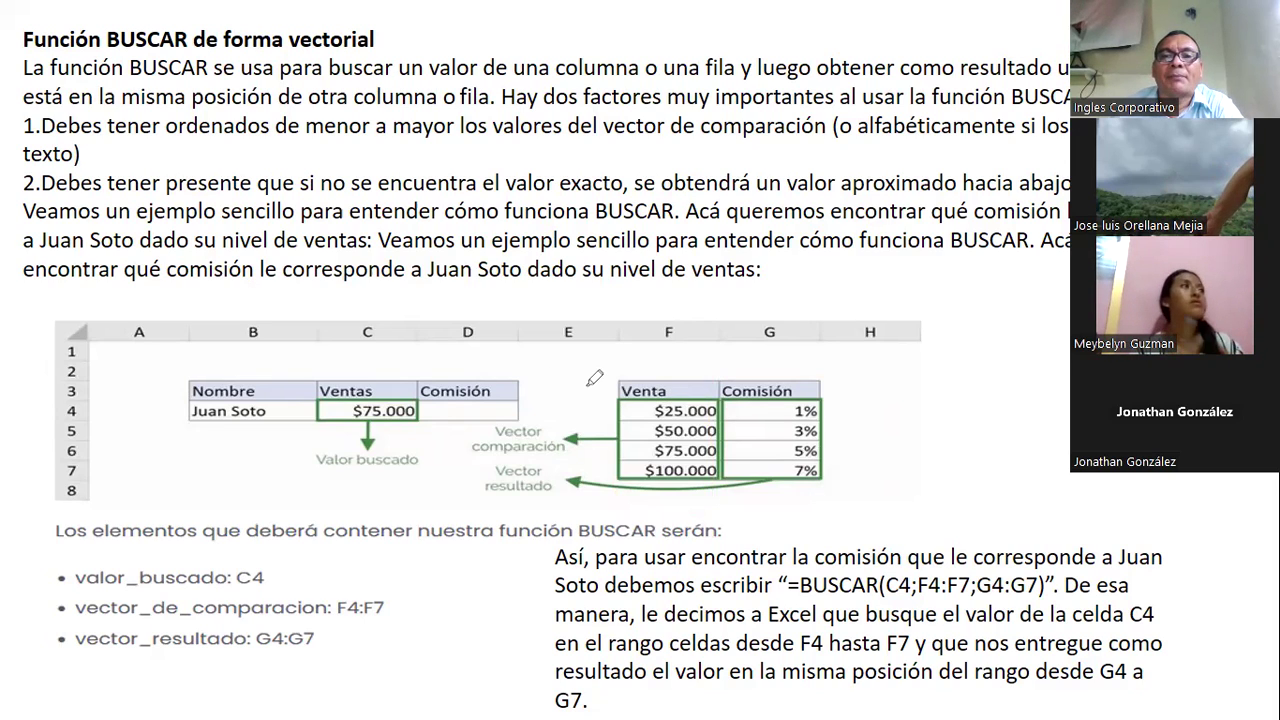
drag(595, 378, 600, 374)
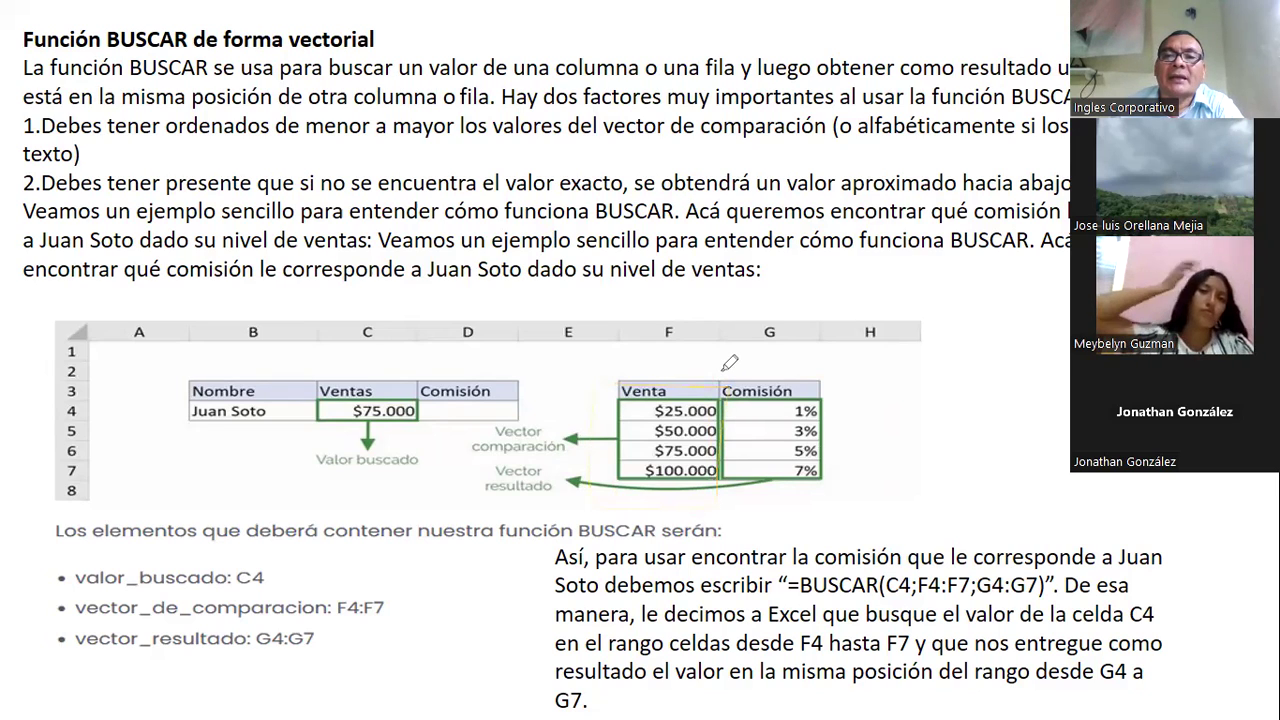
drag(729, 362, 717, 384)
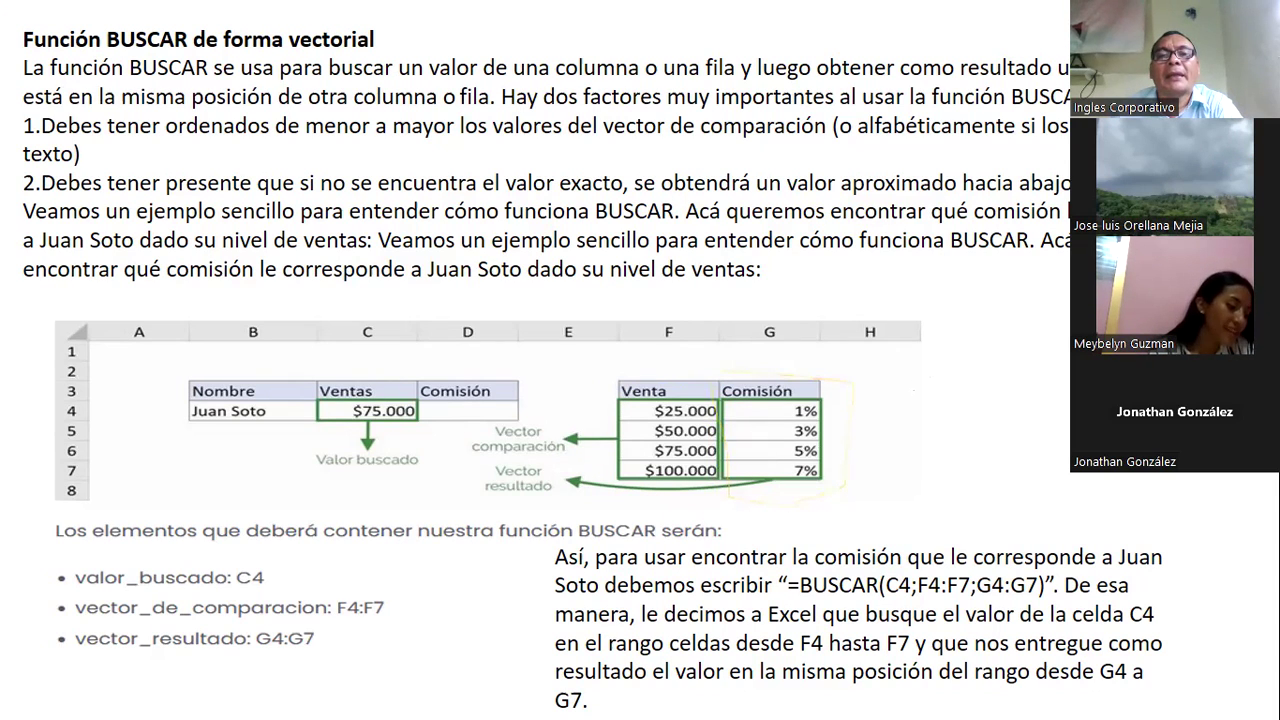
click(255, 213)
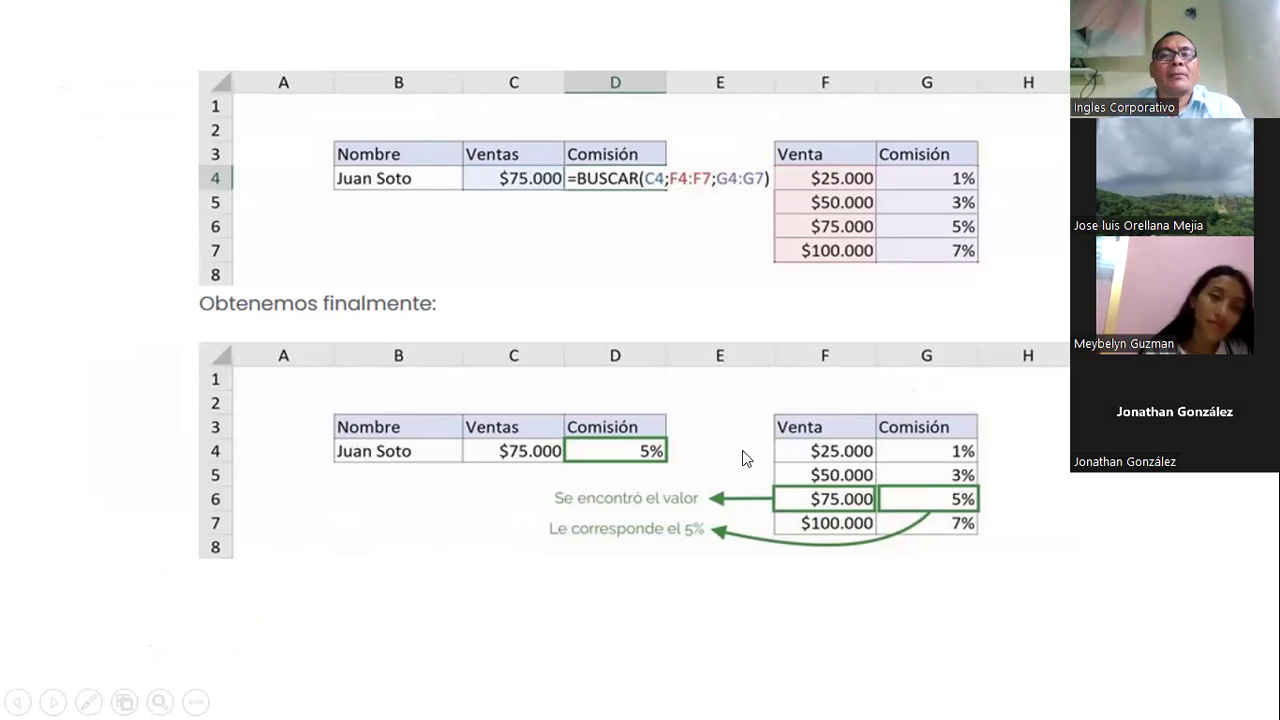
- Return to the SECCION 2 workbook and highlight the Ventas and Comisión lookup table E55:F59
key(alt+Tab)
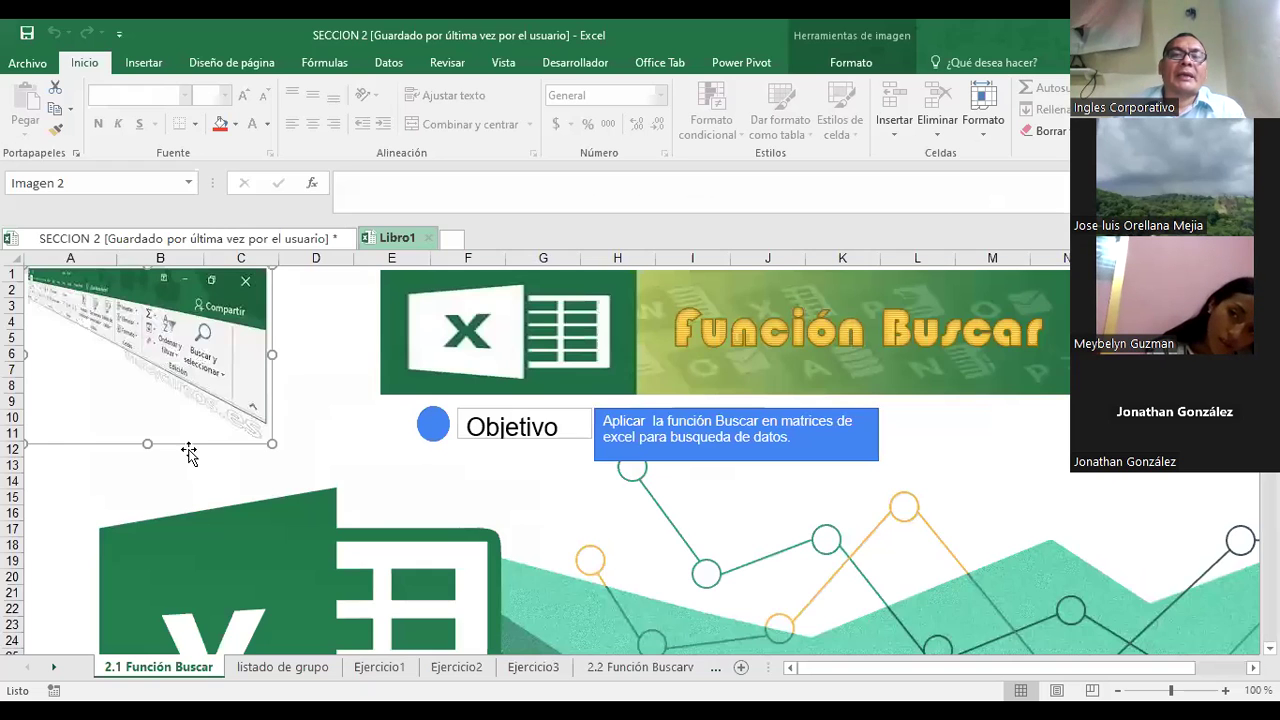
scroll(189, 453, down, 16)
click(636, 420)
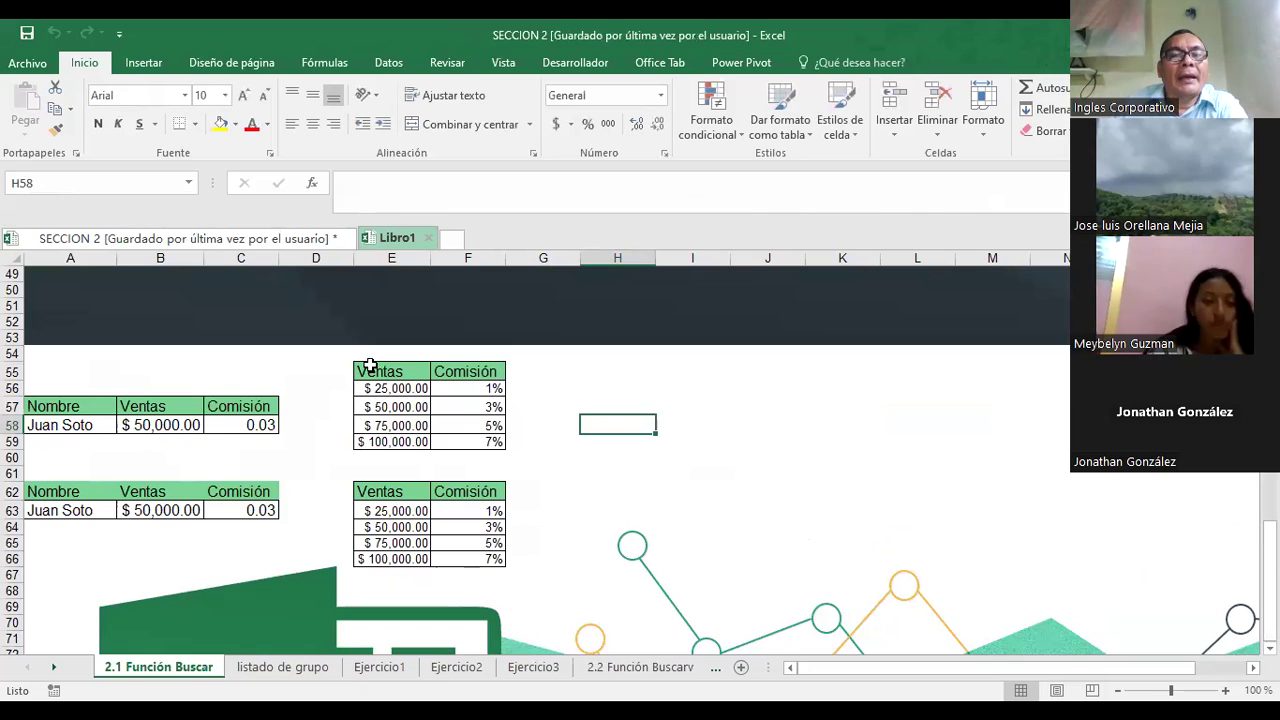
drag(366, 369, 469, 438)
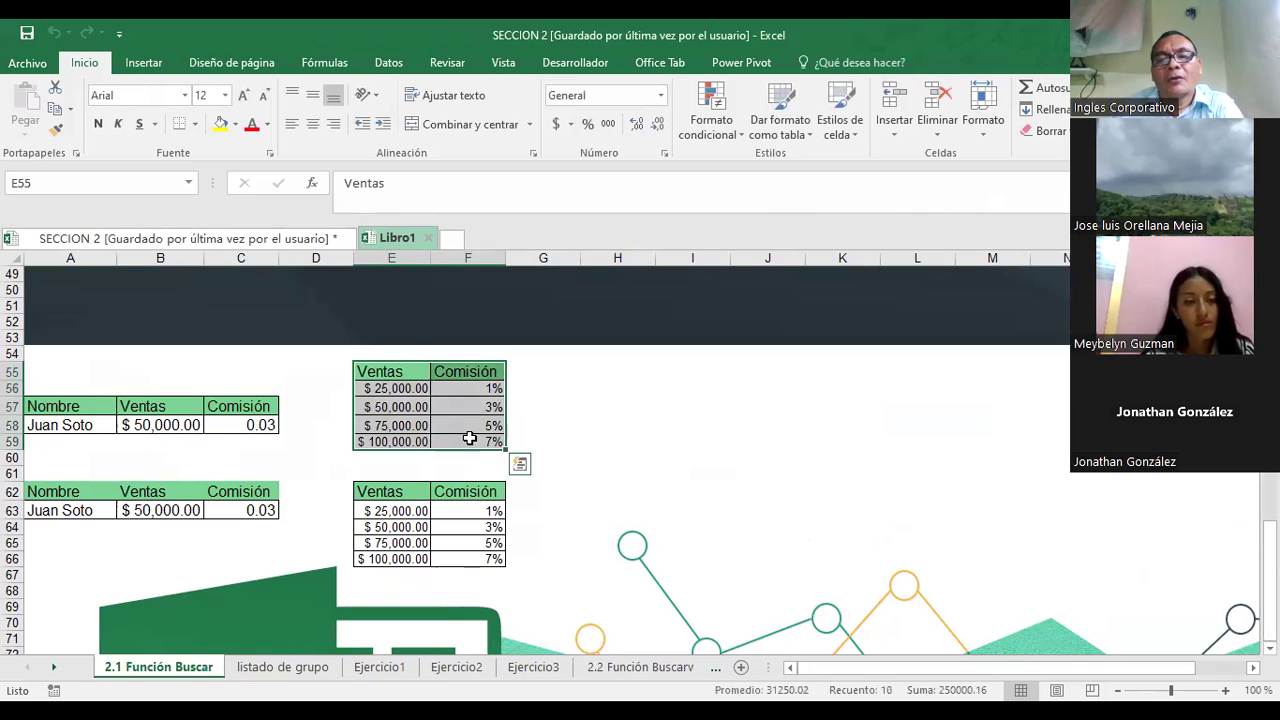
click(583, 443)
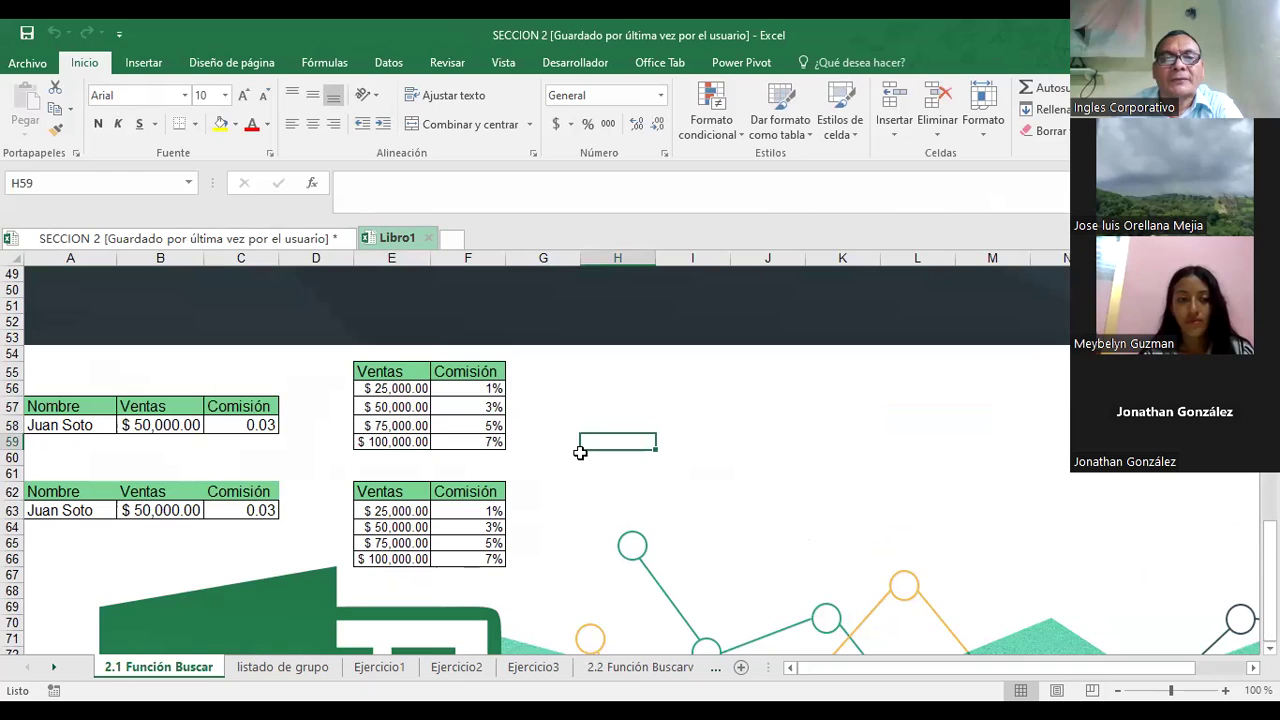
- Inspect the Ventas thresholds 25000, 50000, 75000 and 100000 in E56:E59
click(393, 390)
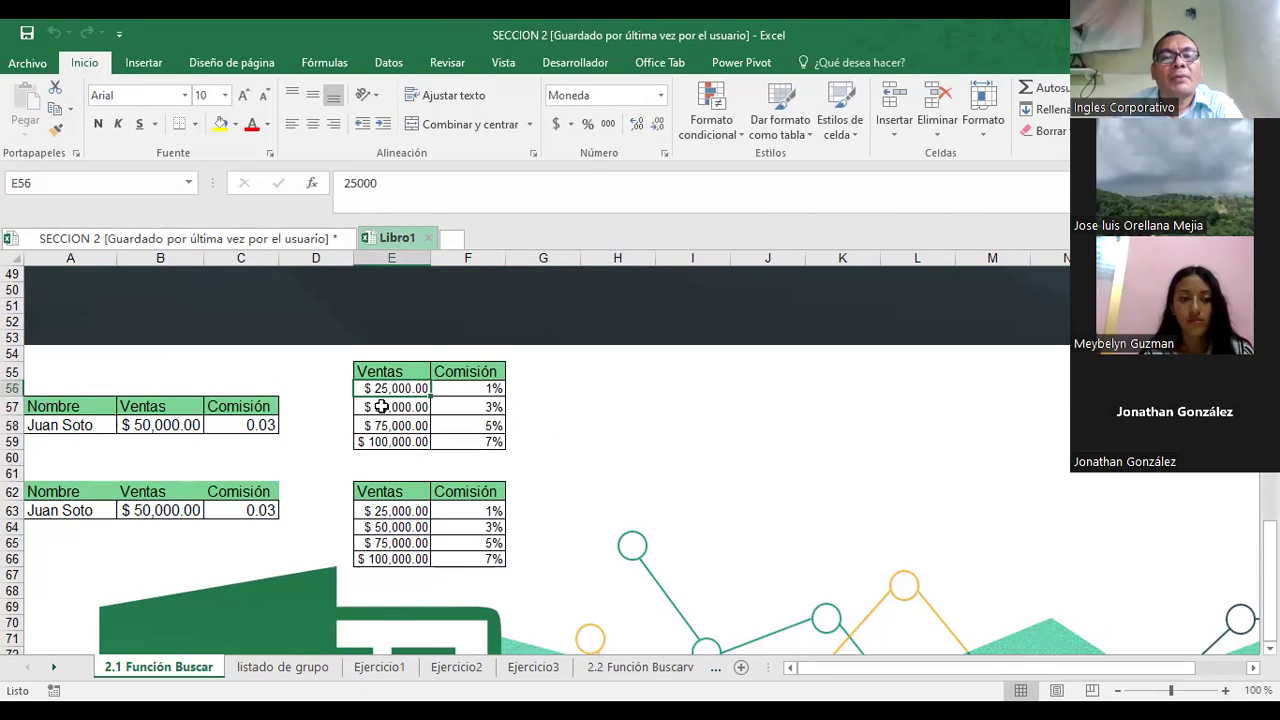
click(381, 407)
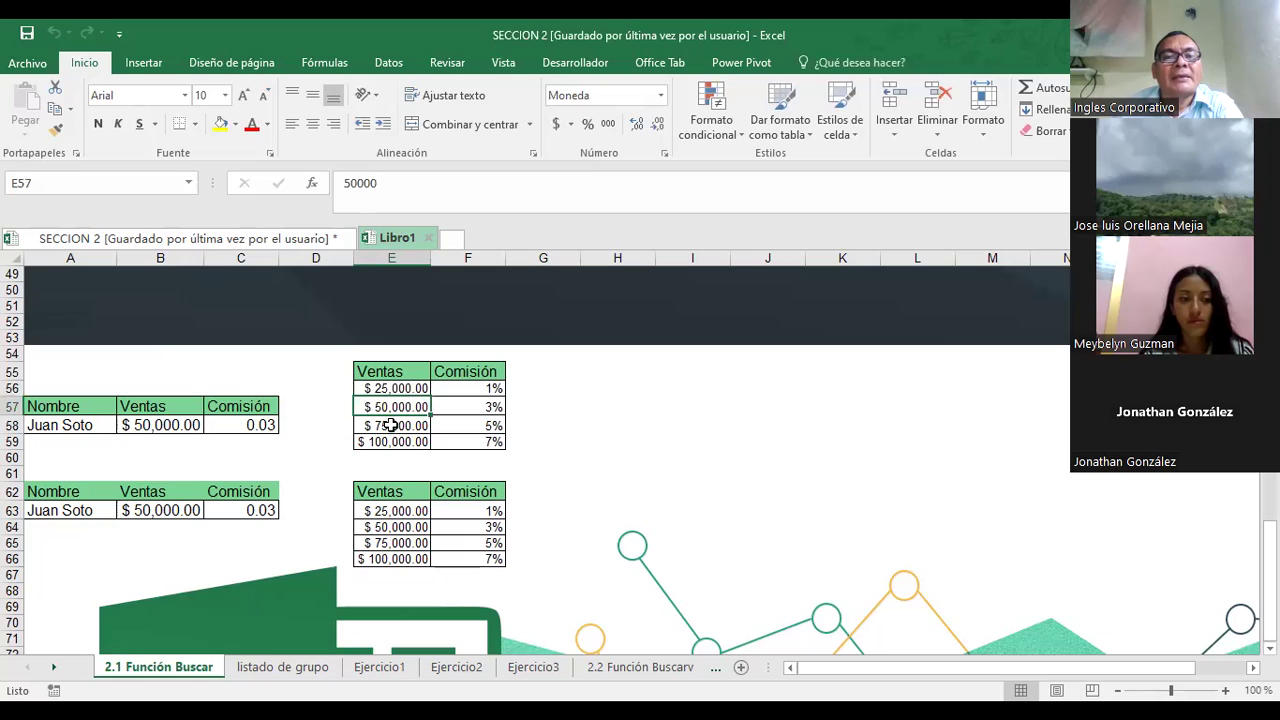
click(390, 425)
click(390, 443)
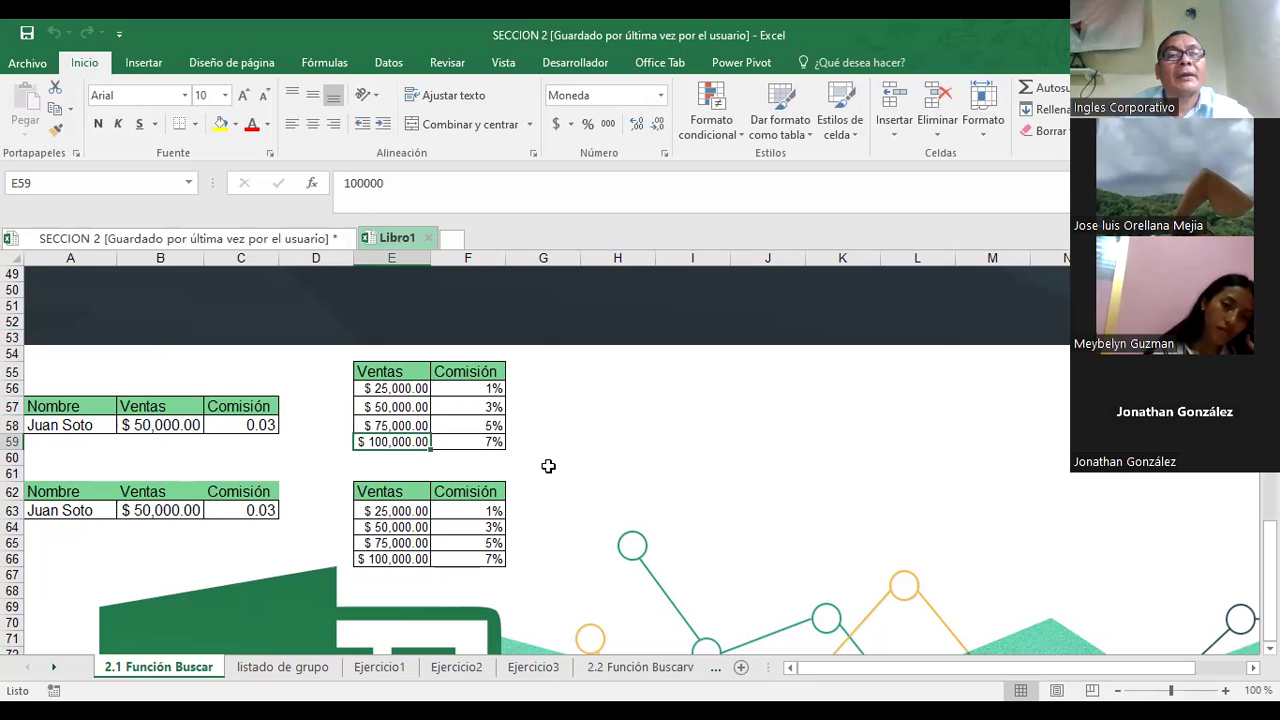
scroll(548, 466, up, 8)
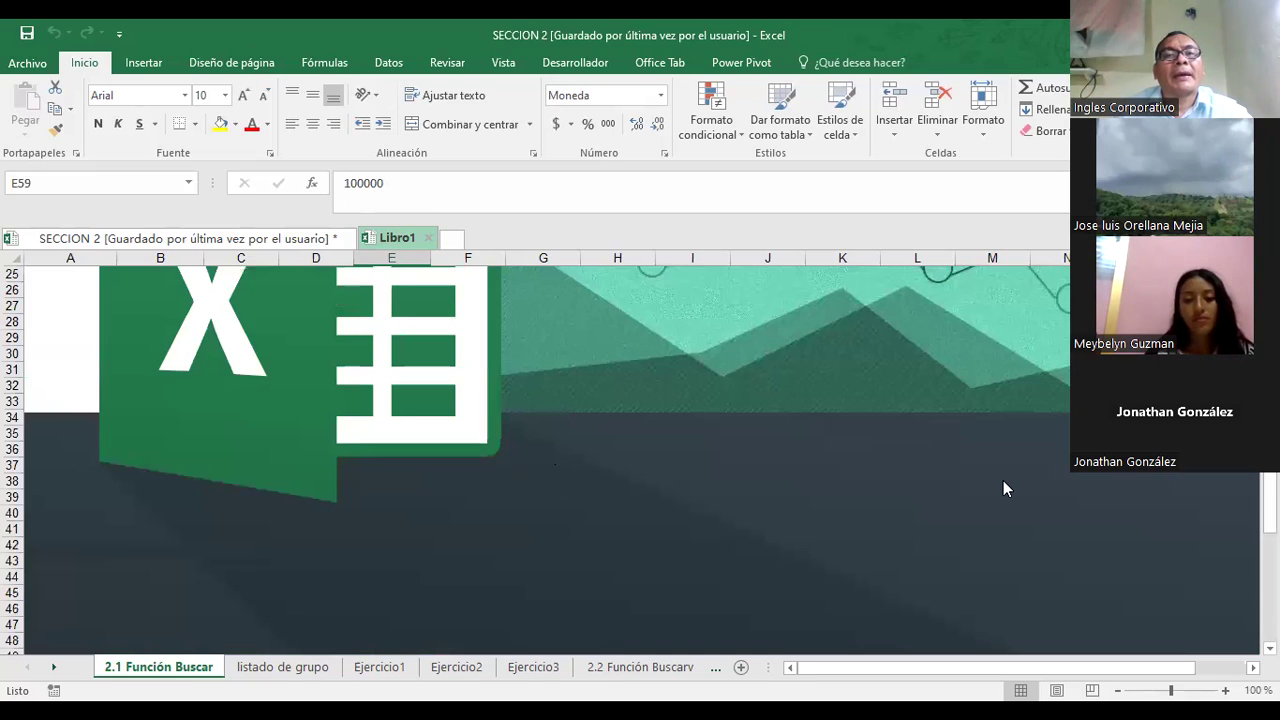
scroll(396, 408, down, 8)
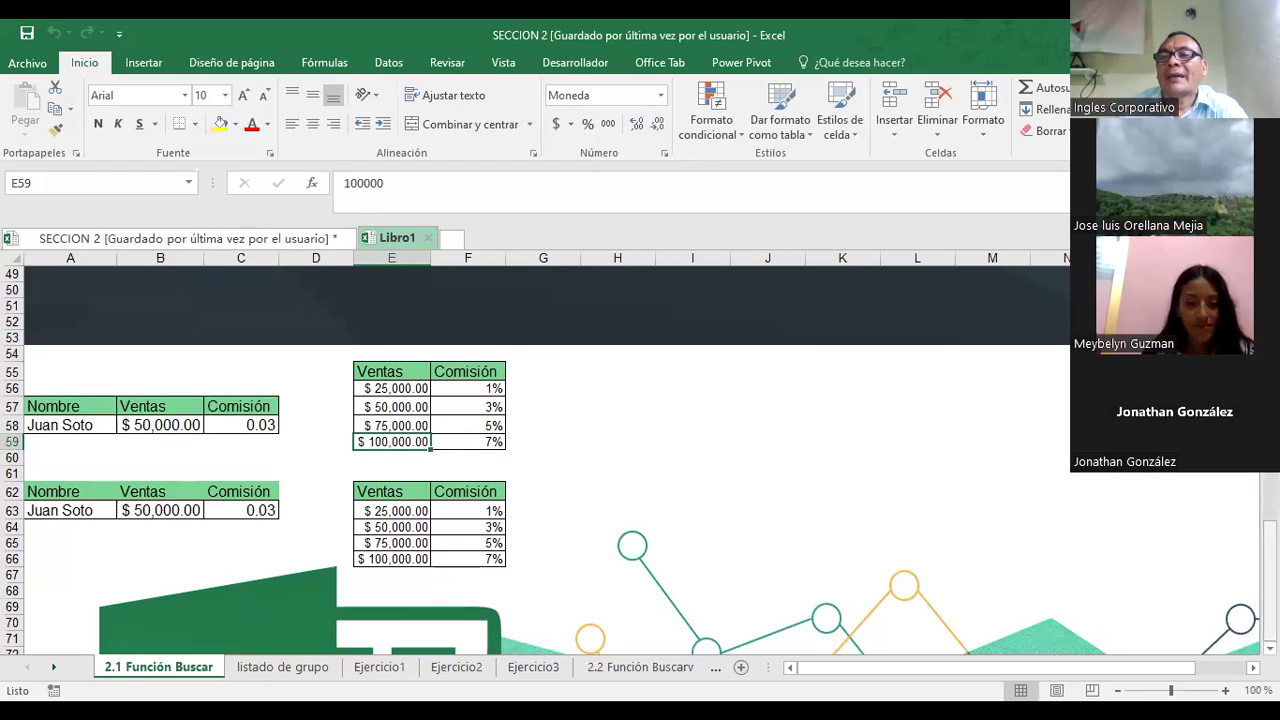
- Clear the salesperson name in A58, enter 10,000 as Ventas in B58, and check C58's commission formula
drag(1269, 560, 549, 420)
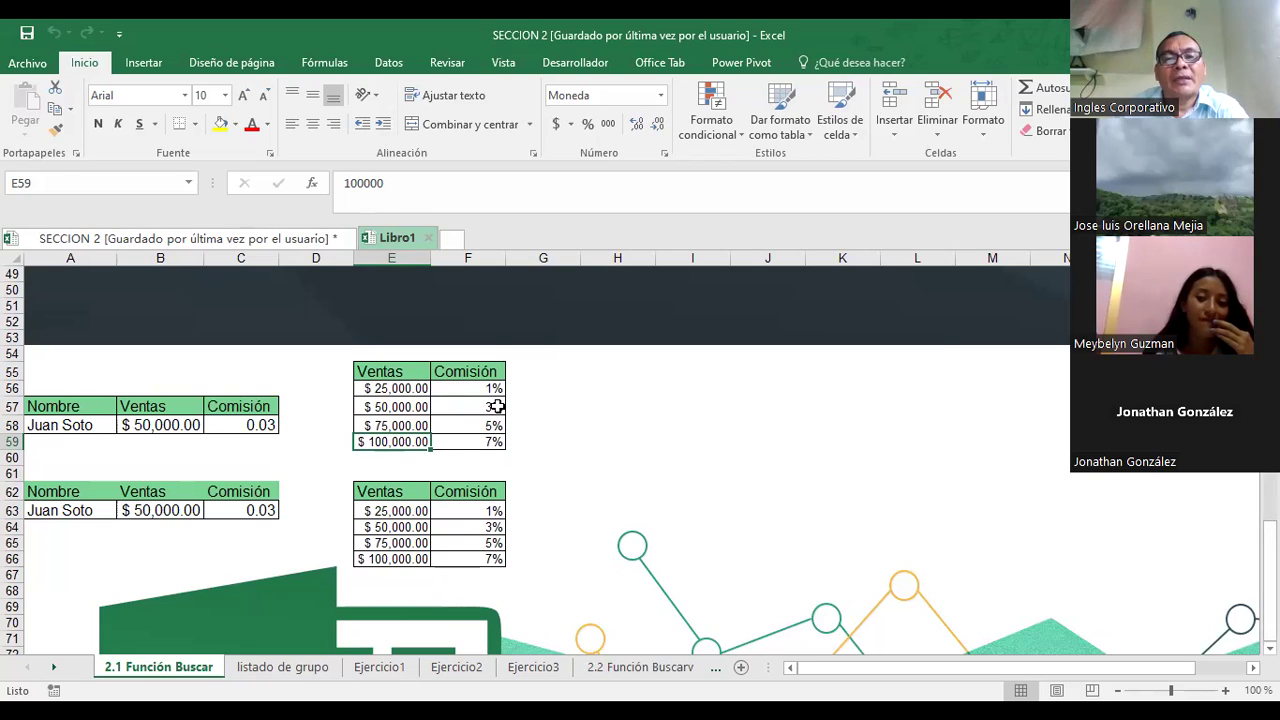
click(68, 421)
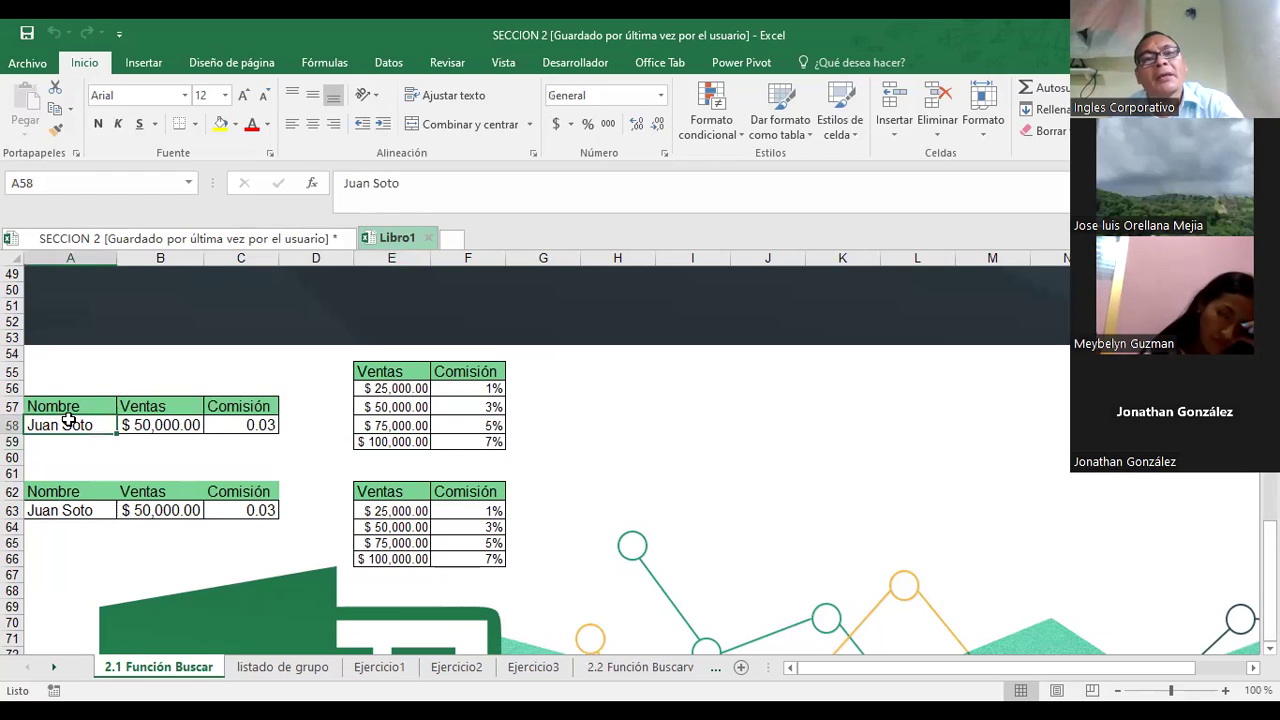
key(Delete)
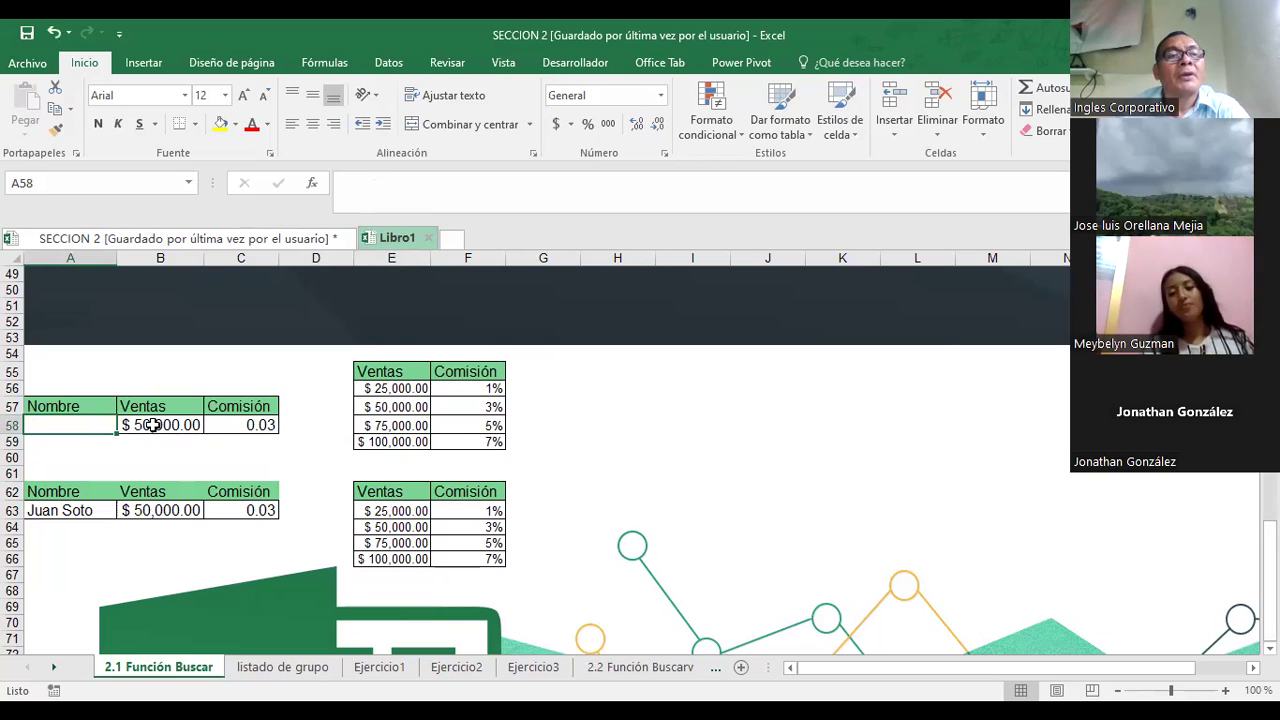
click(152, 425)
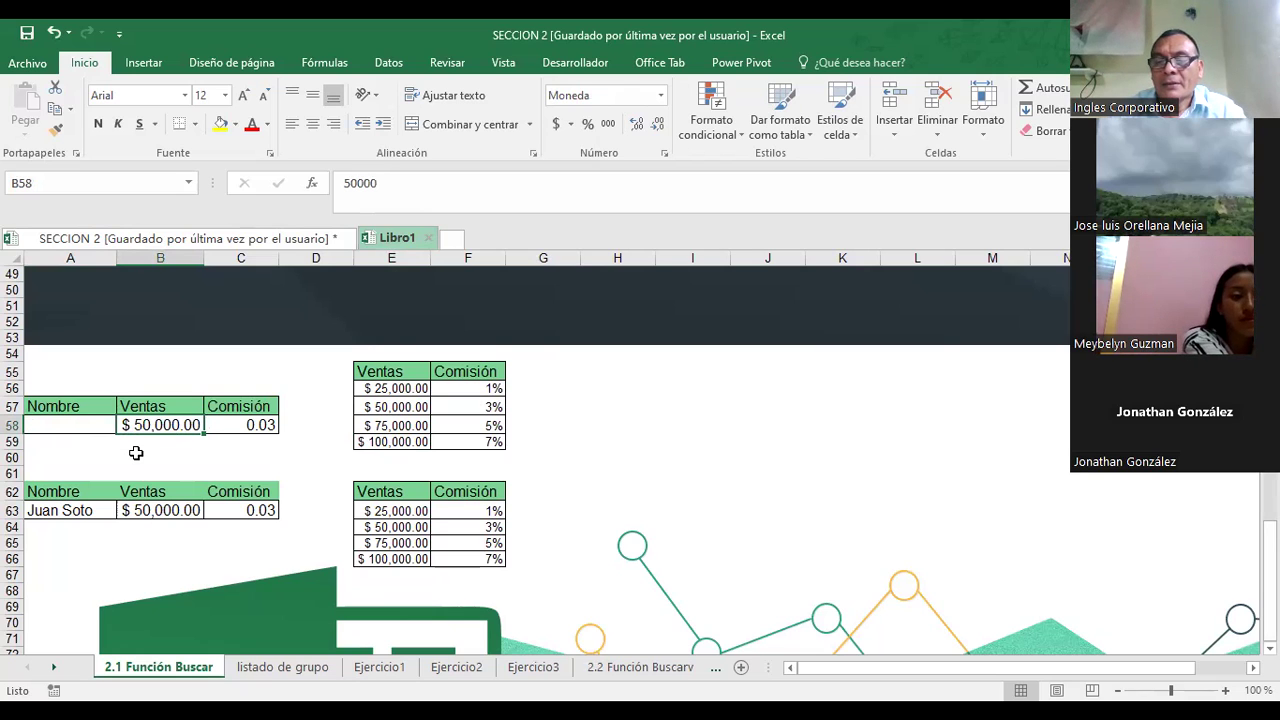
text(10,000)
key(Return)
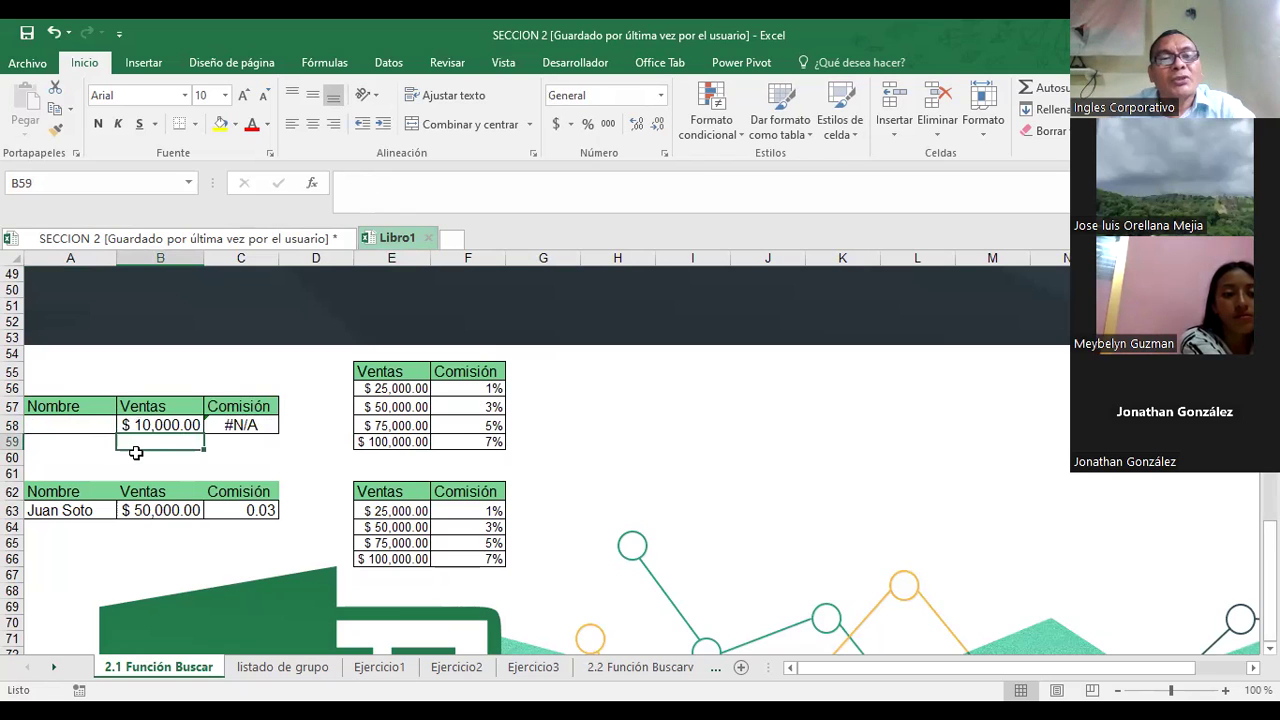
click(244, 424)
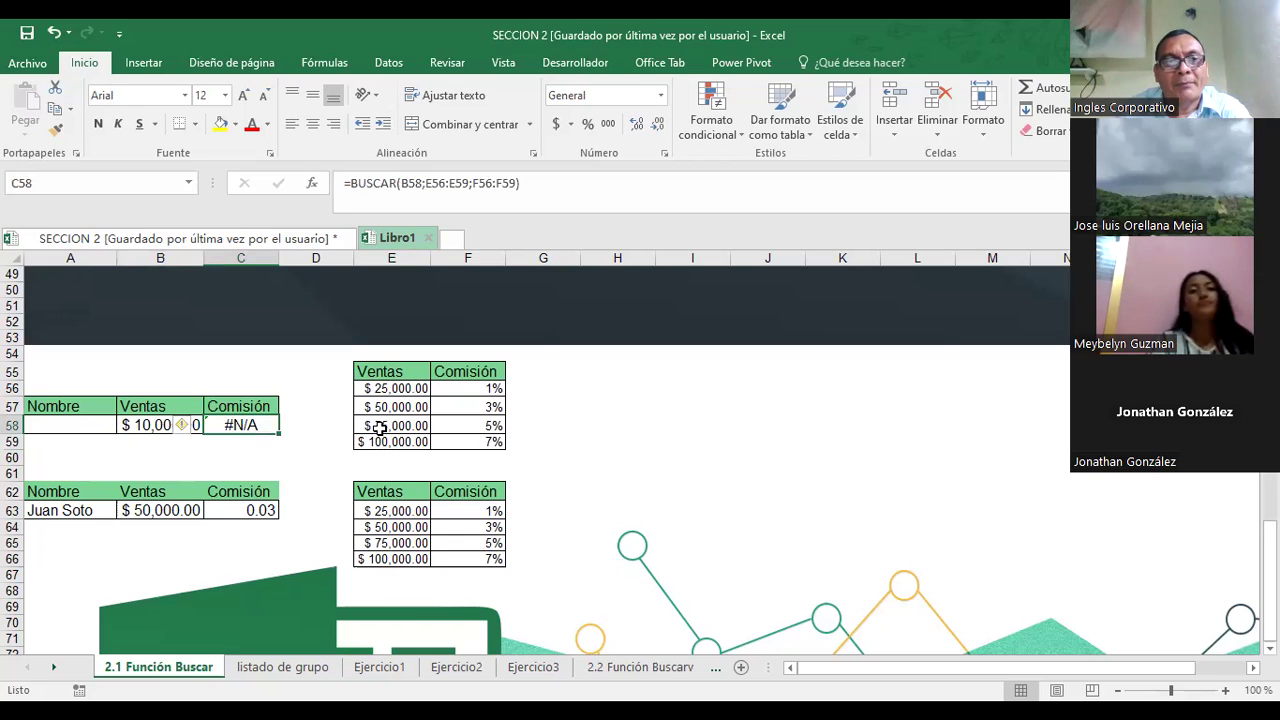
- Change B58's Ventas to 100,000 and compare its commission with the table's 7% rate
click(148, 425)
key(Delete)
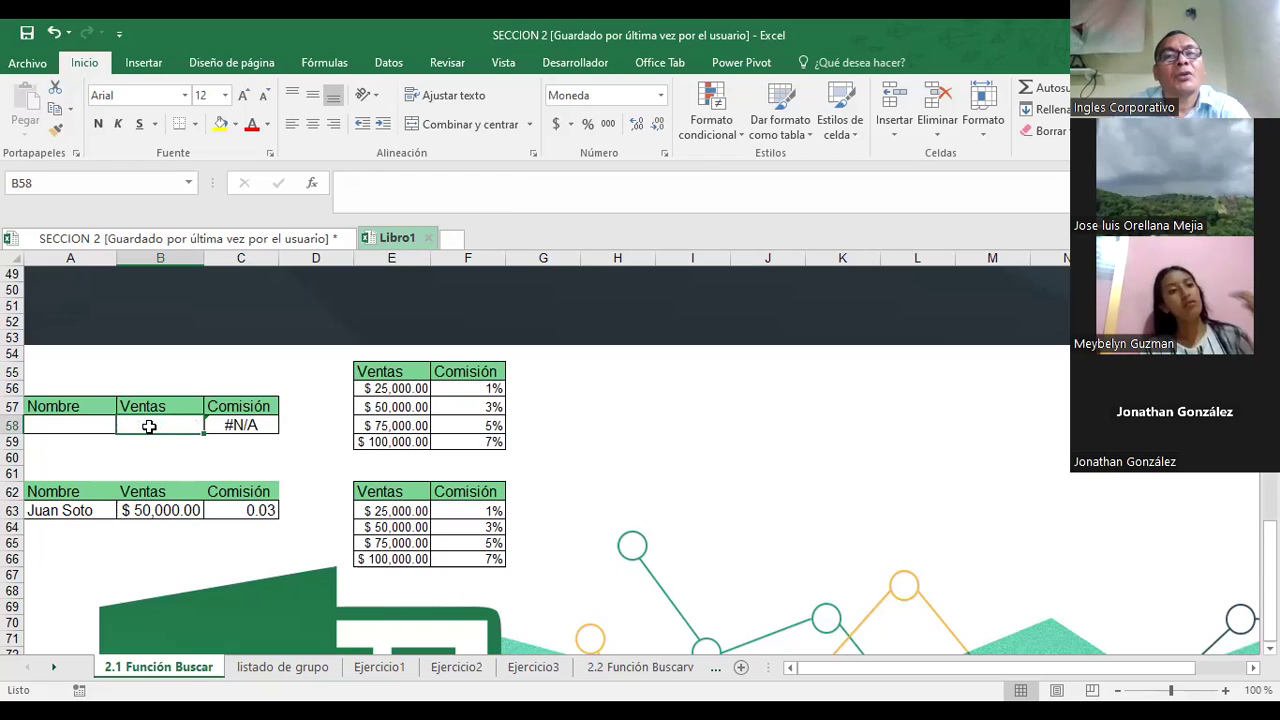
text(1)
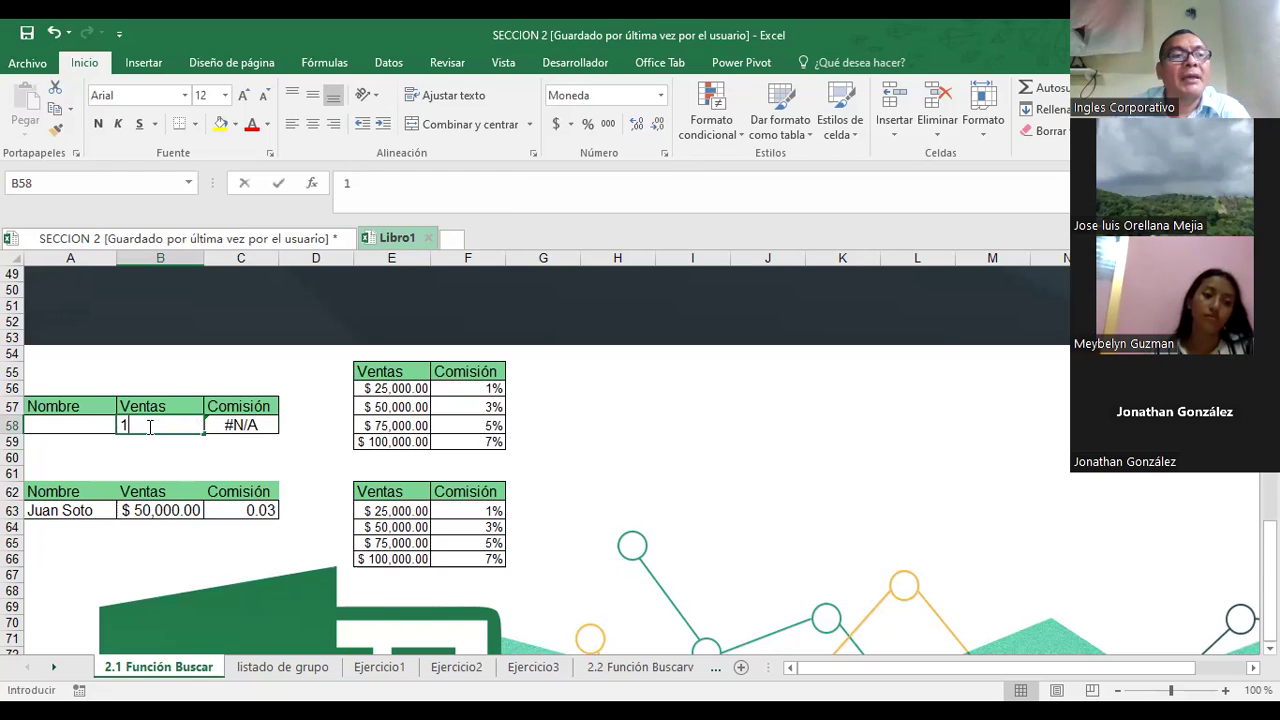
text($ 100,0)
text(000)
key(Return)
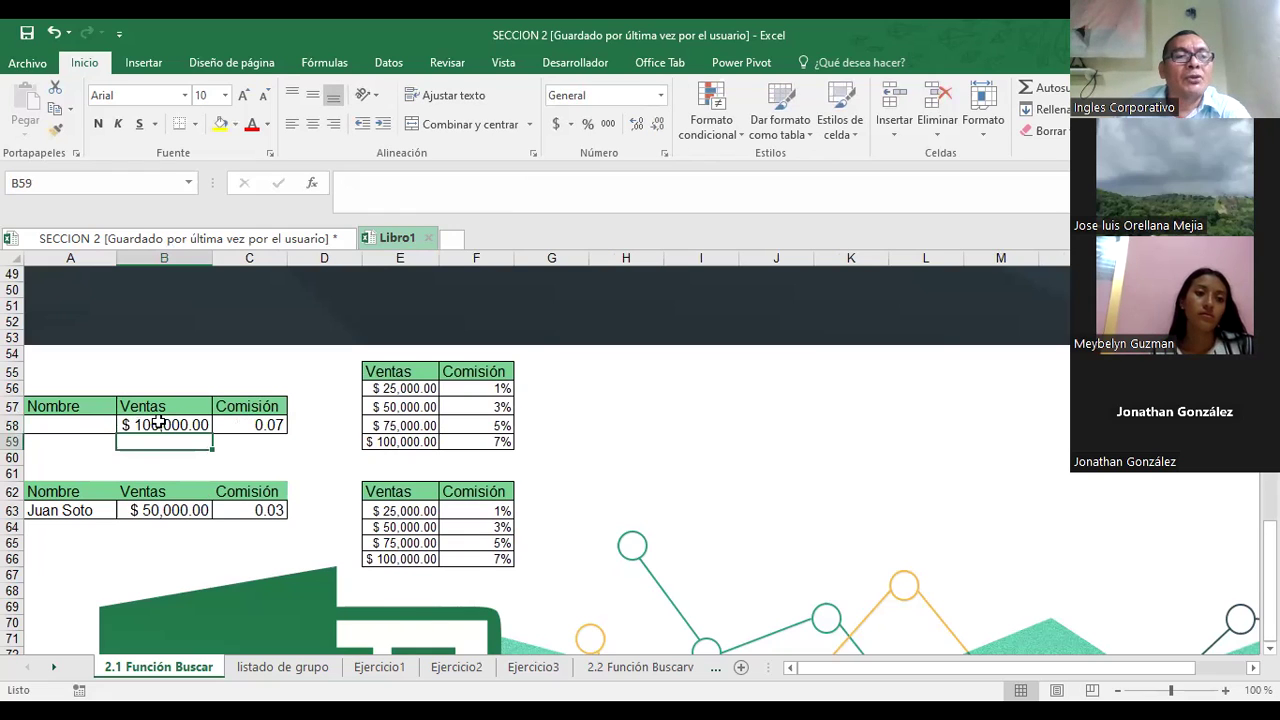
click(160, 424)
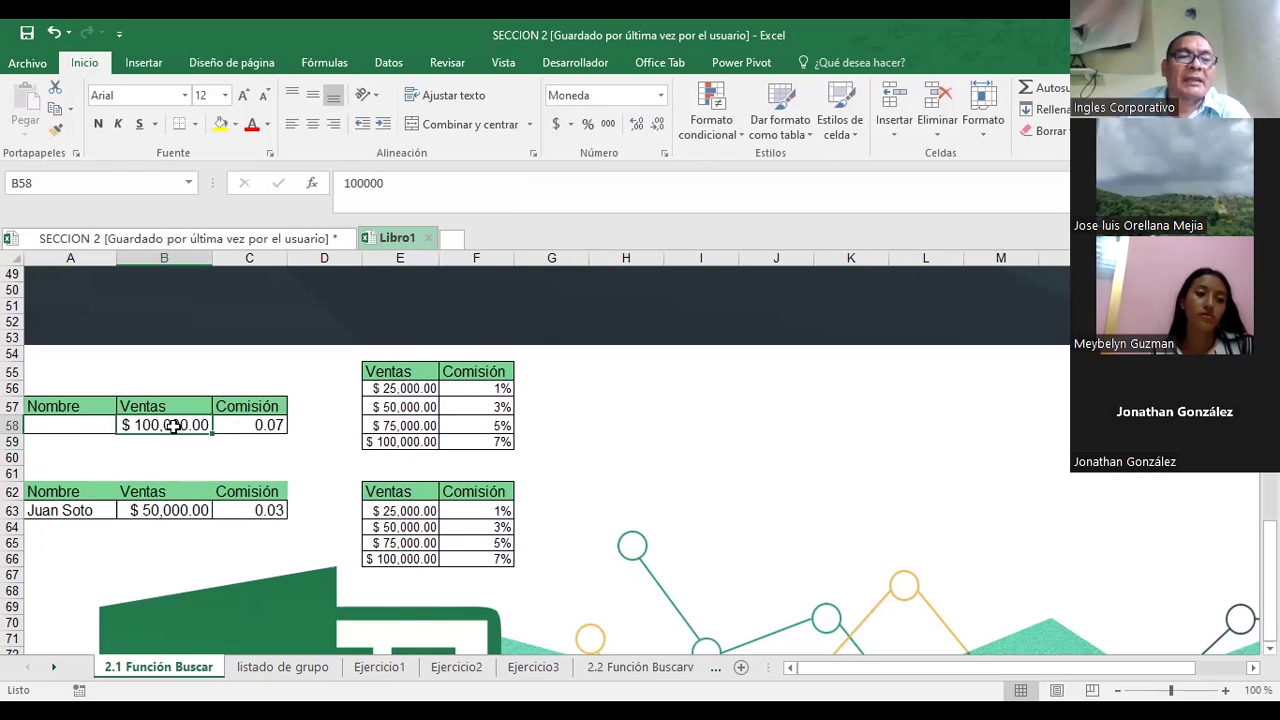
click(264, 425)
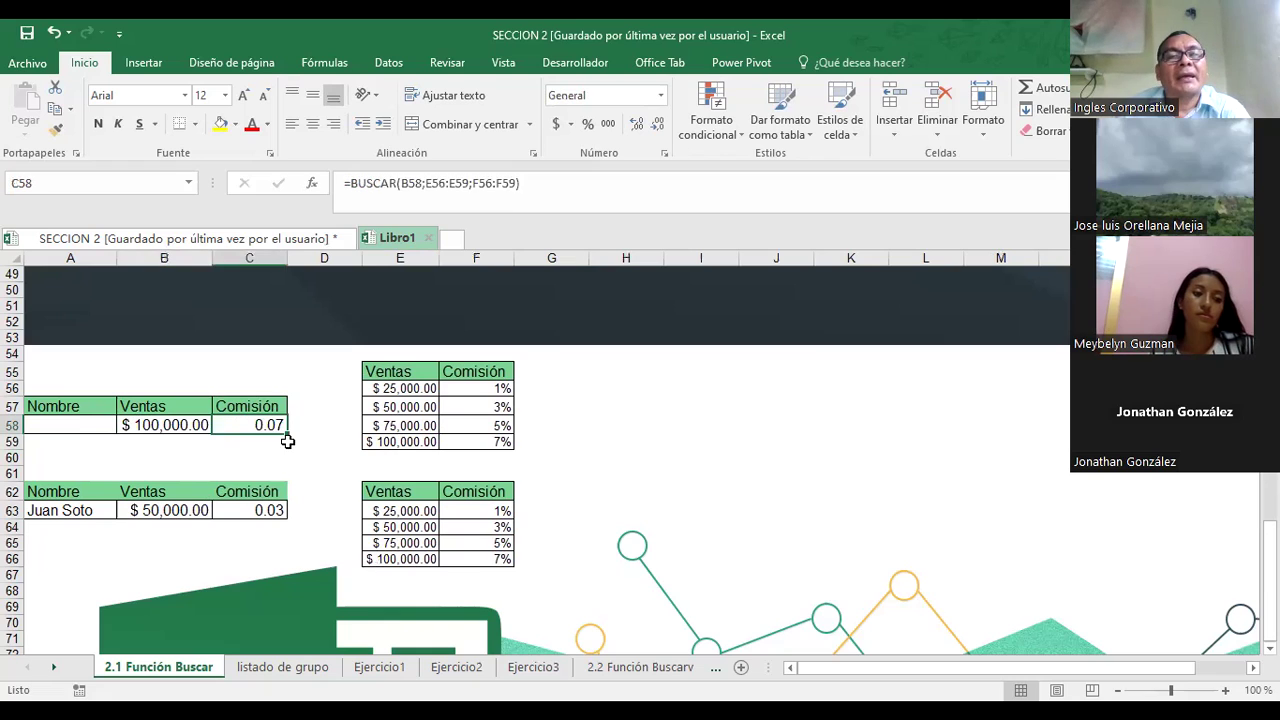
click(405, 562)
click(466, 559)
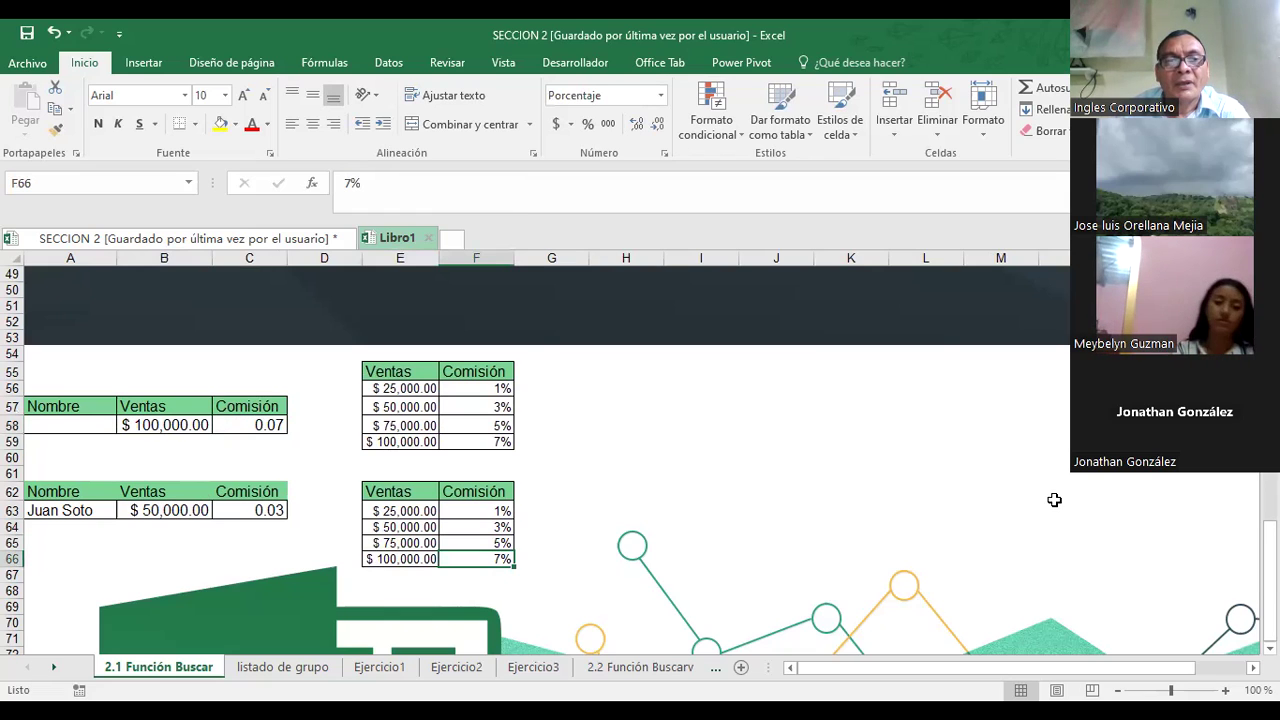
- Set B58's Ventas to 25,000, then to 75,000
click(147, 425)
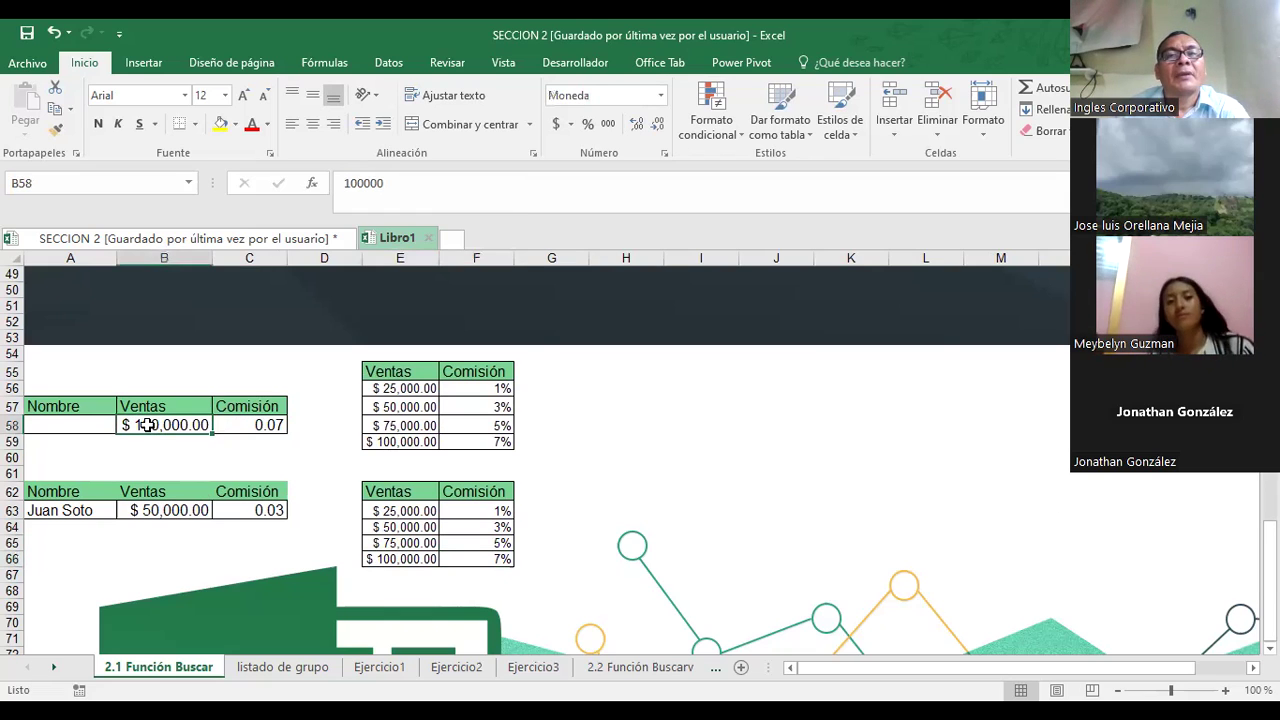
text(25,0)
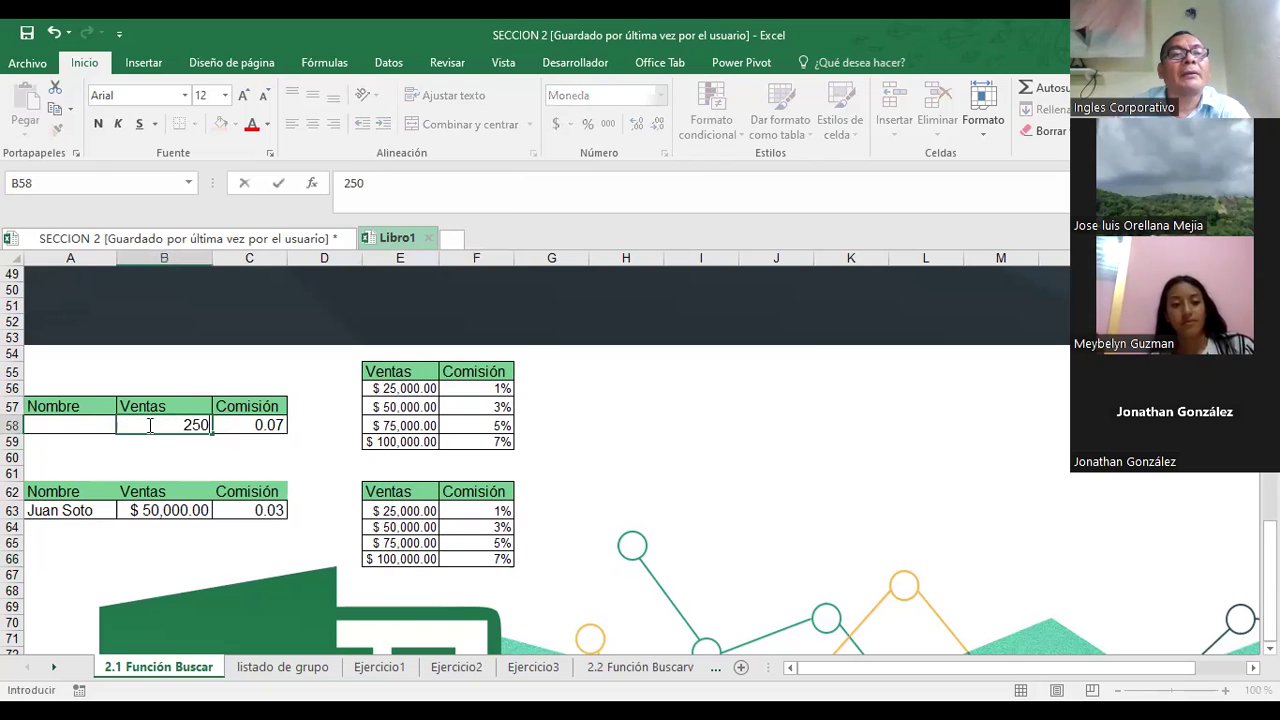
text(00)
key(Return)
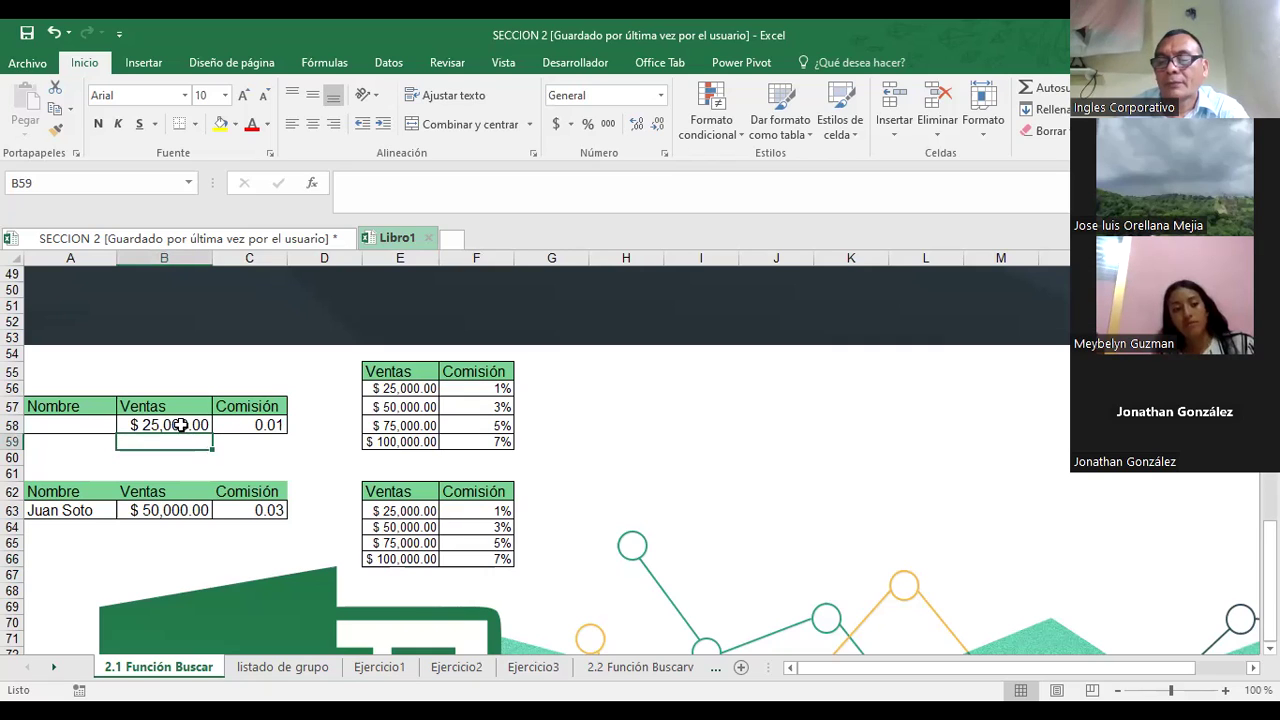
click(179, 425)
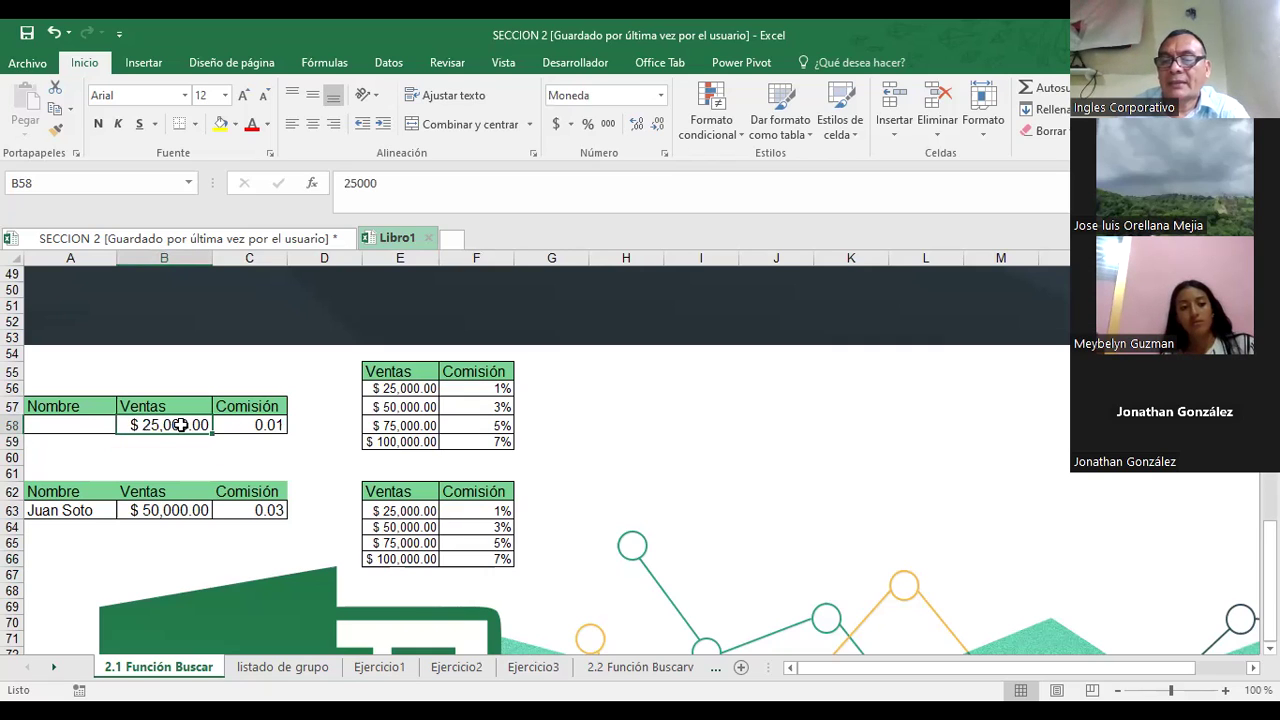
text(75,000)
key(Return)
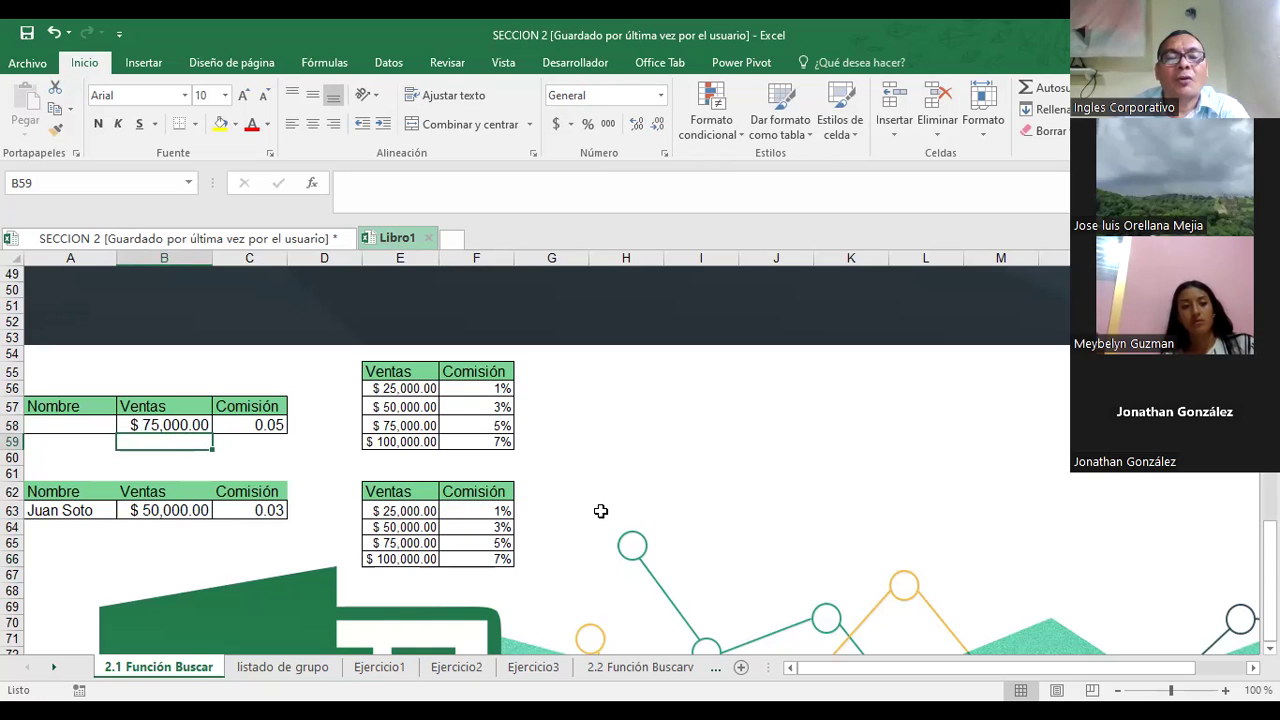
click(248, 427)
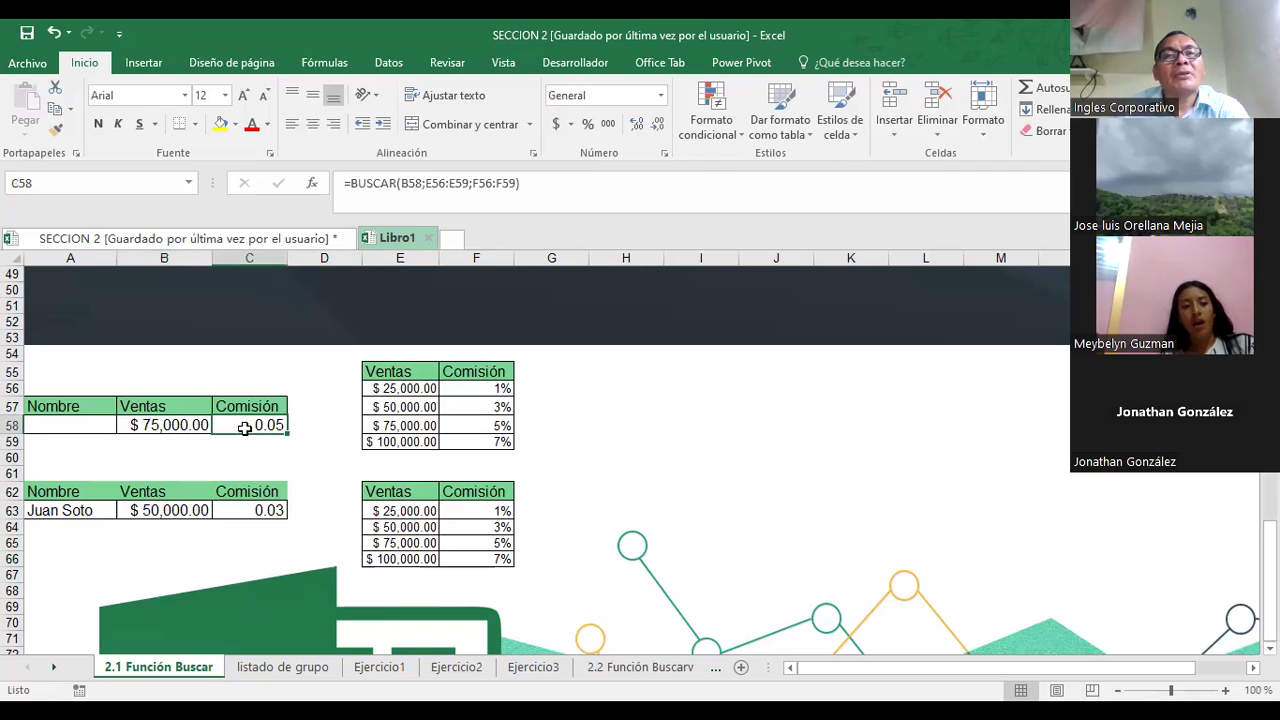
click(382, 183)
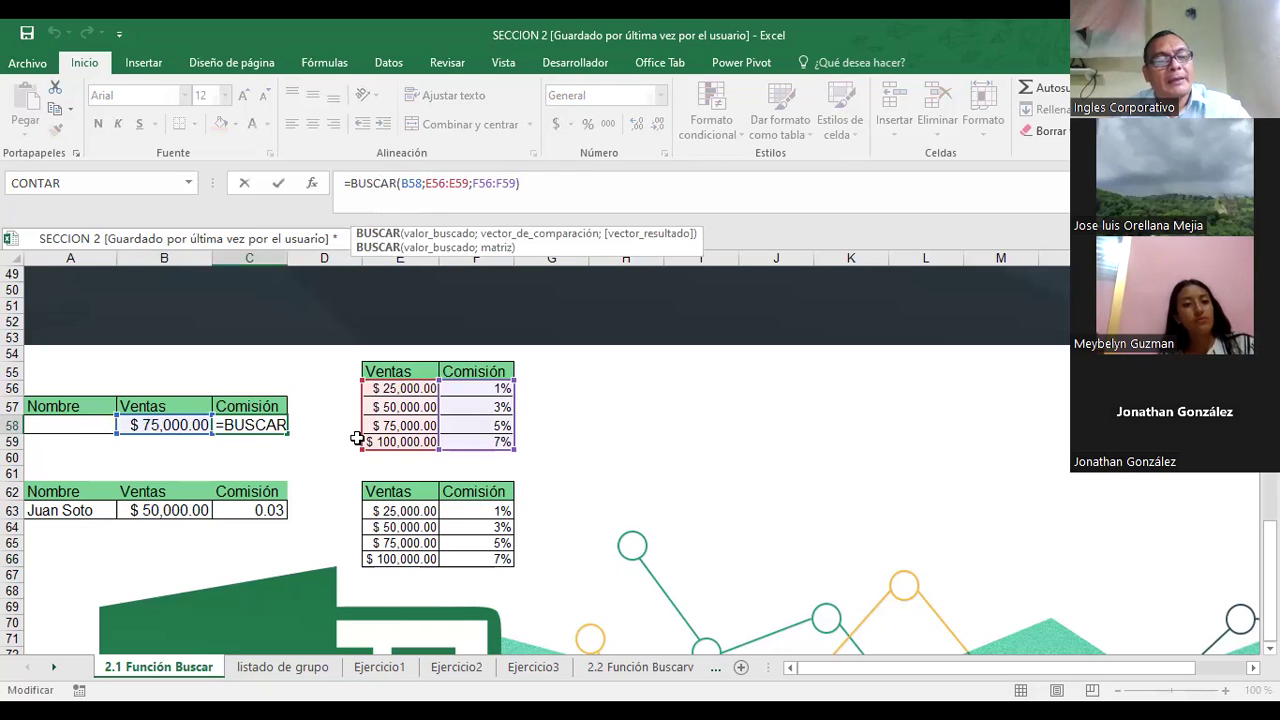
click(245, 425)
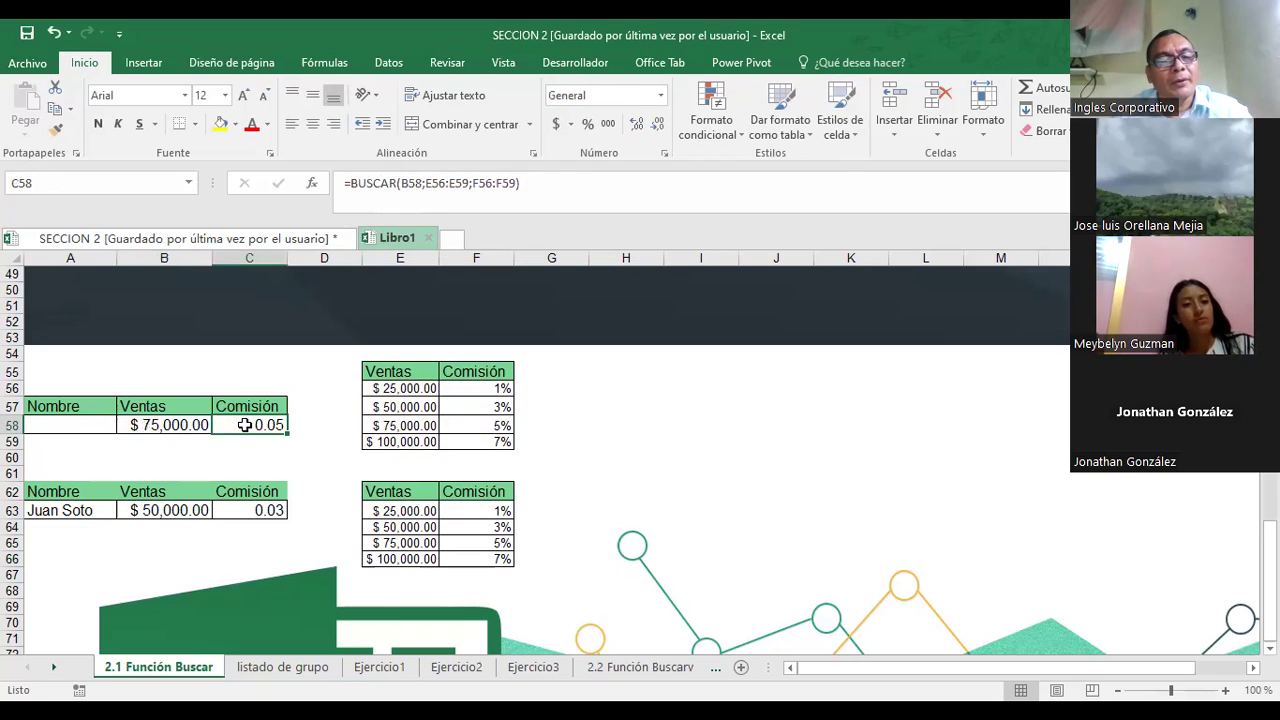
double_click(245, 425)
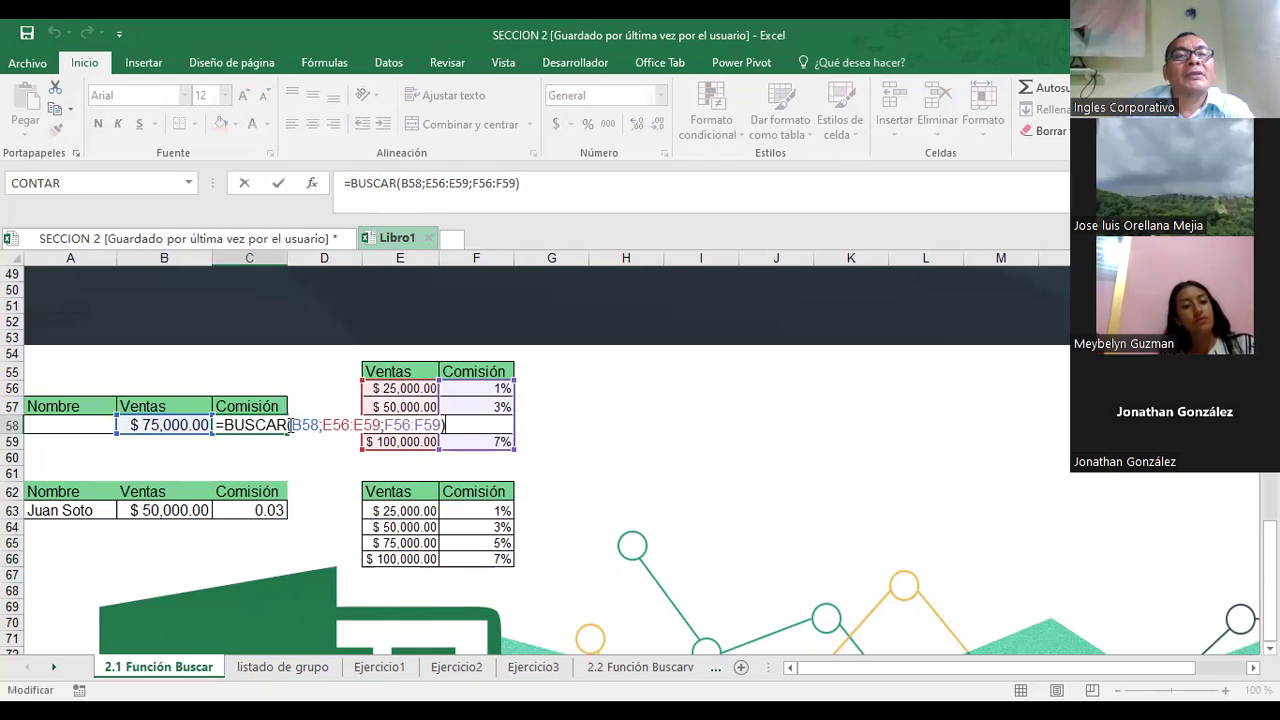
double_click(310, 425)
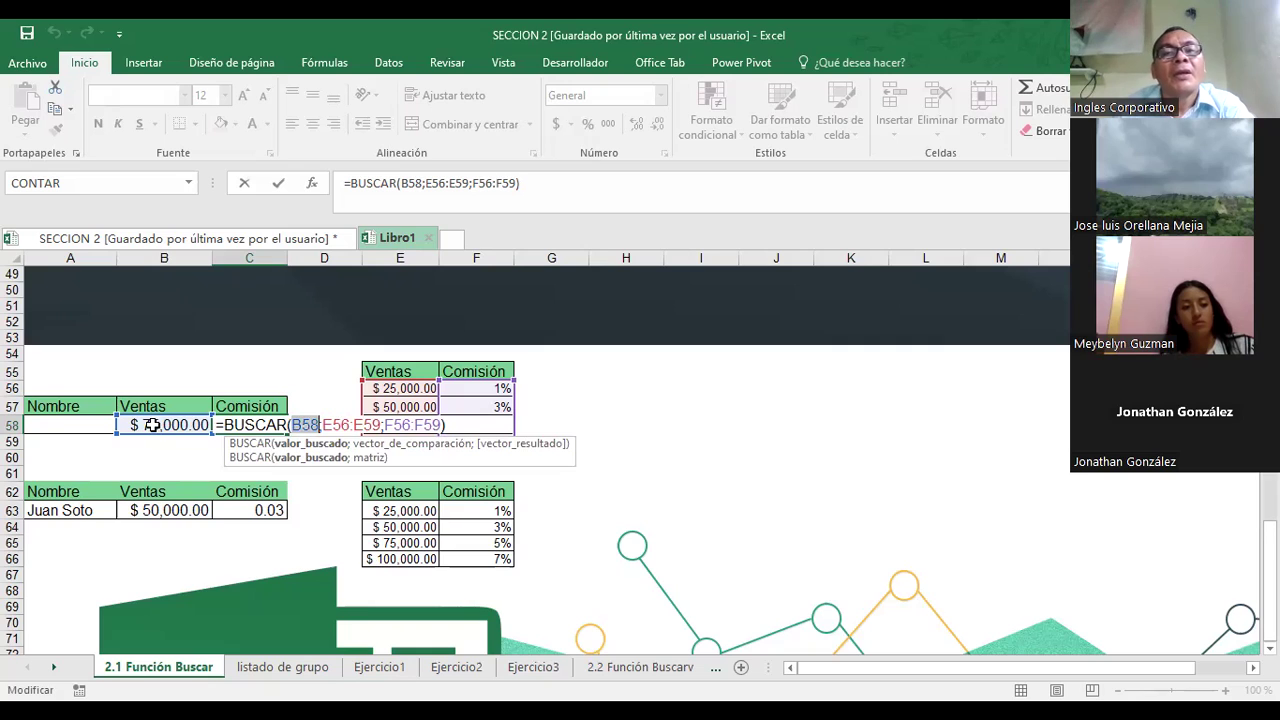
click(364, 446)
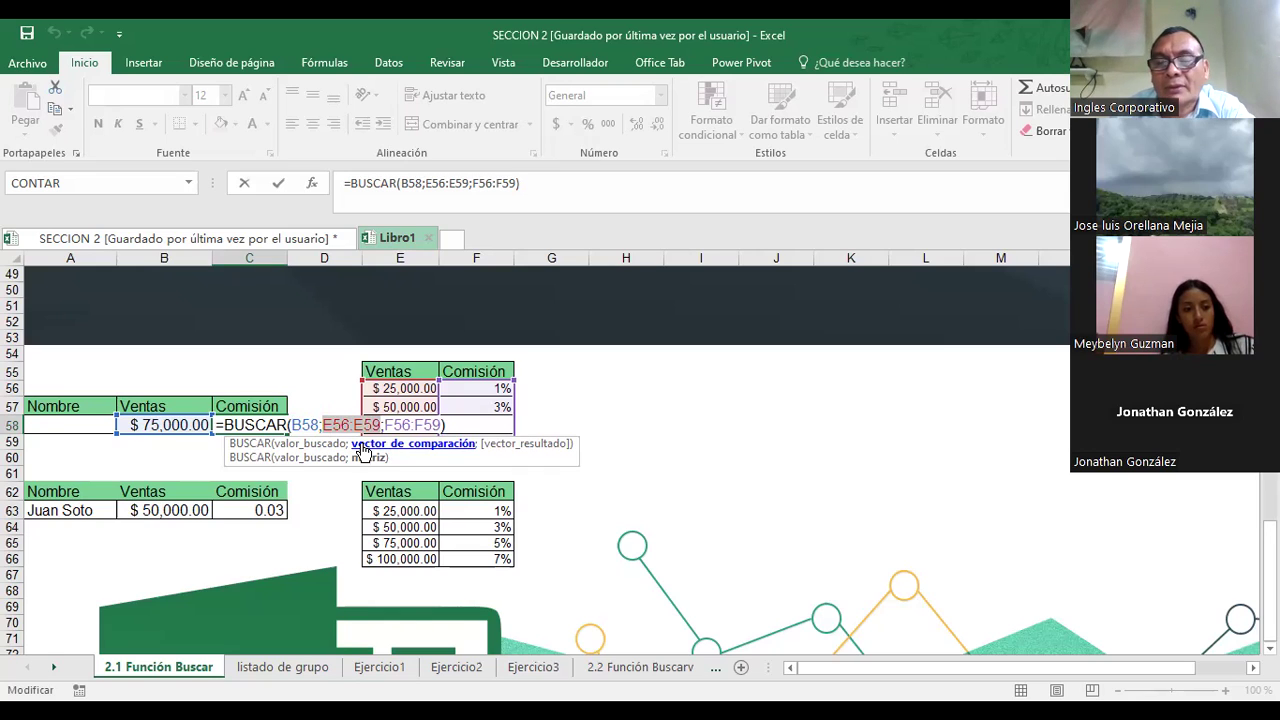
click(534, 446)
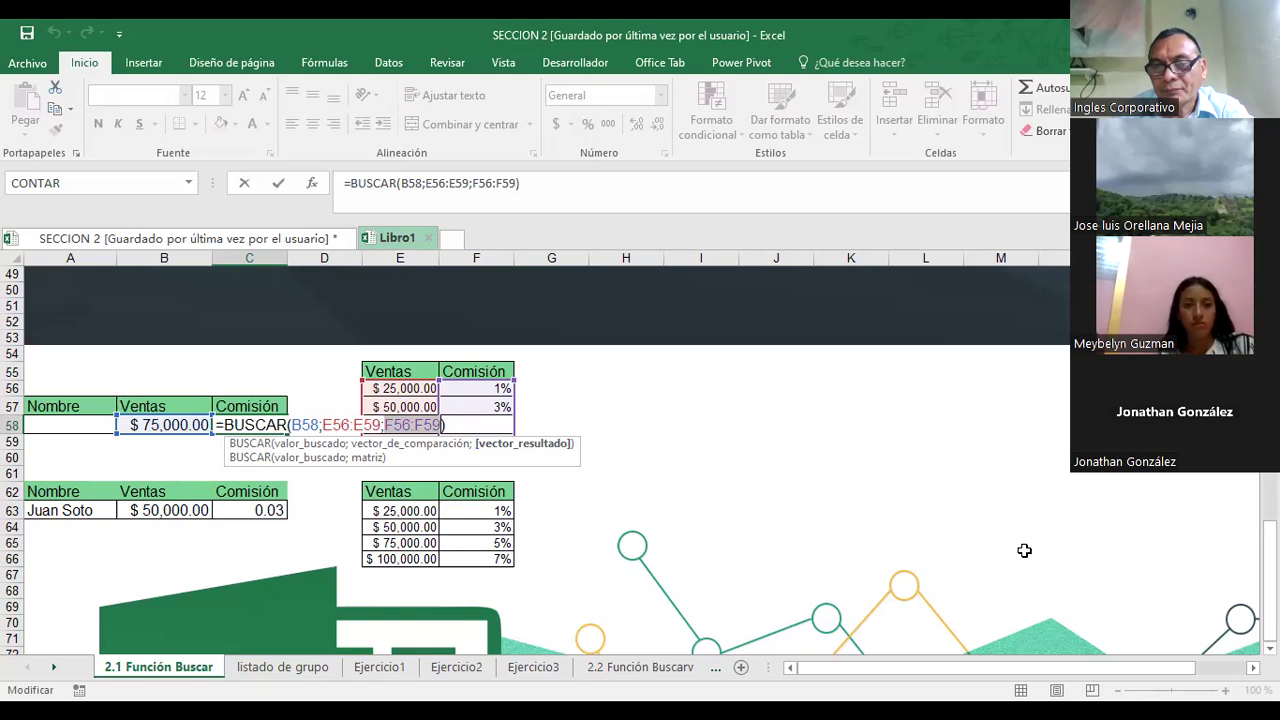
drag(1270, 548, 1270, 548)
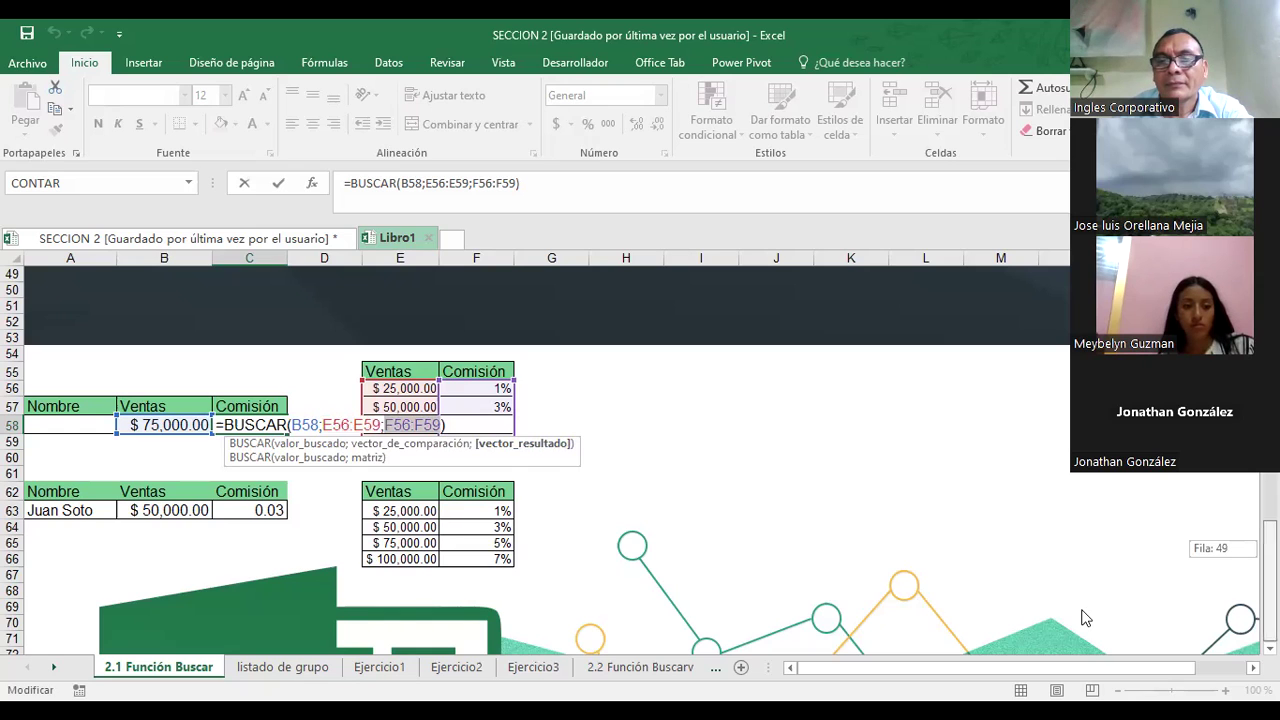
drag(1085, 617, 867, 530)
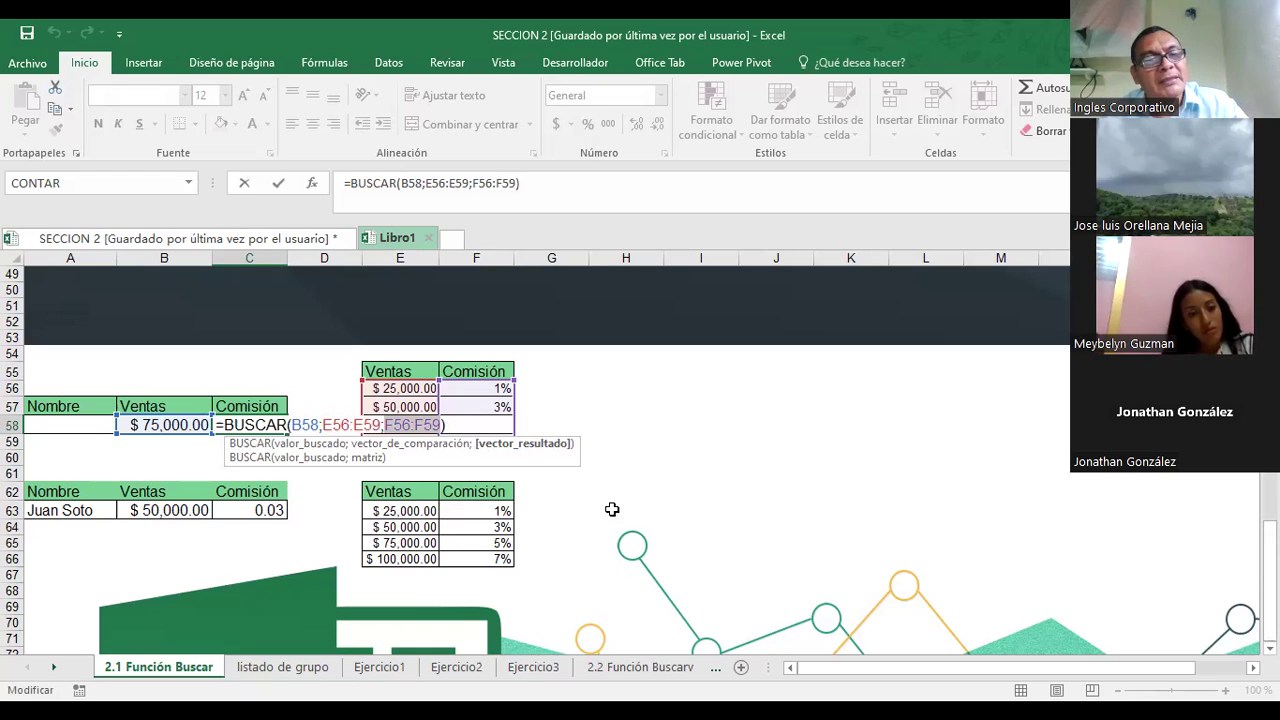
- Delete the name in A63, enter 25,000 in B63, and check the C63 commission formula
click(66, 508)
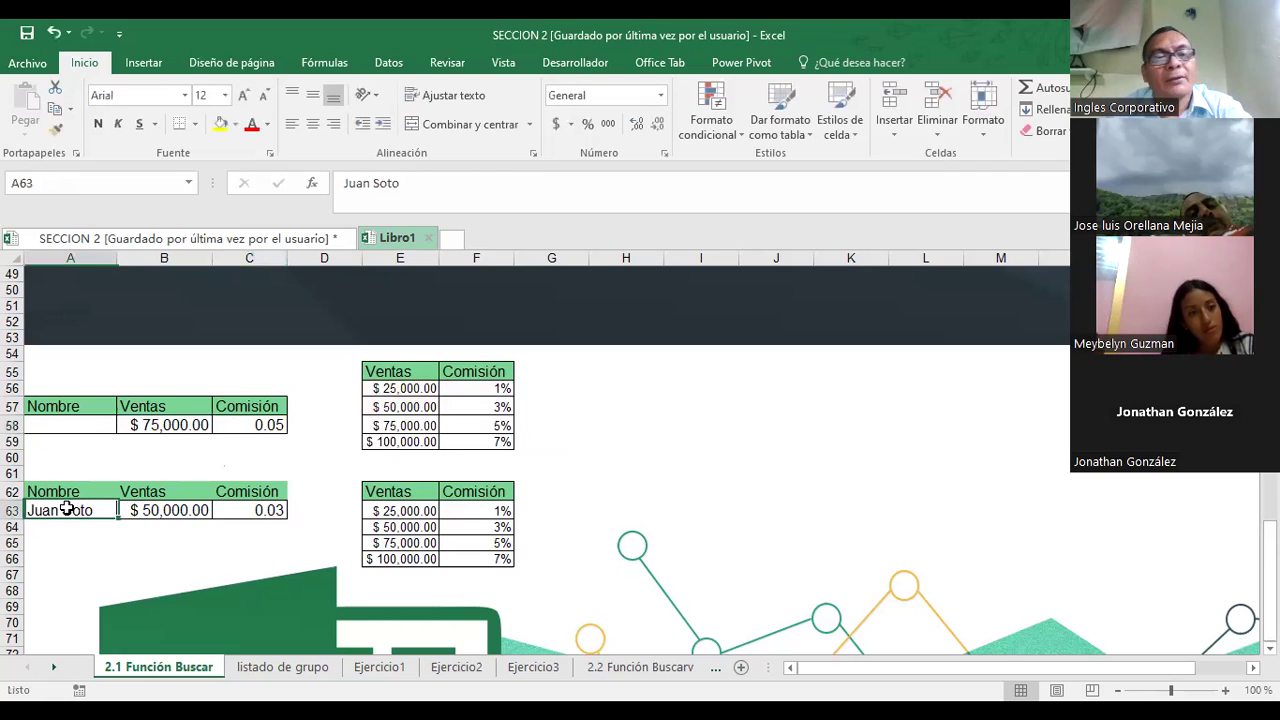
key(Delete)
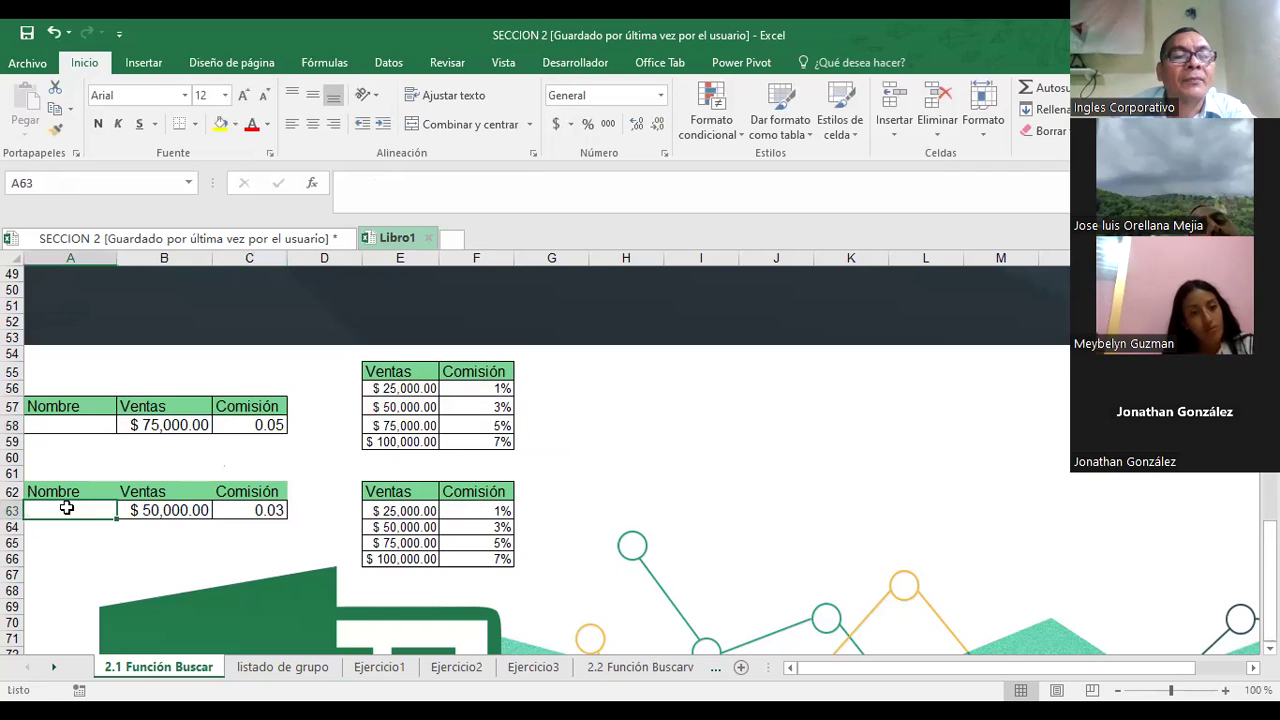
click(166, 511)
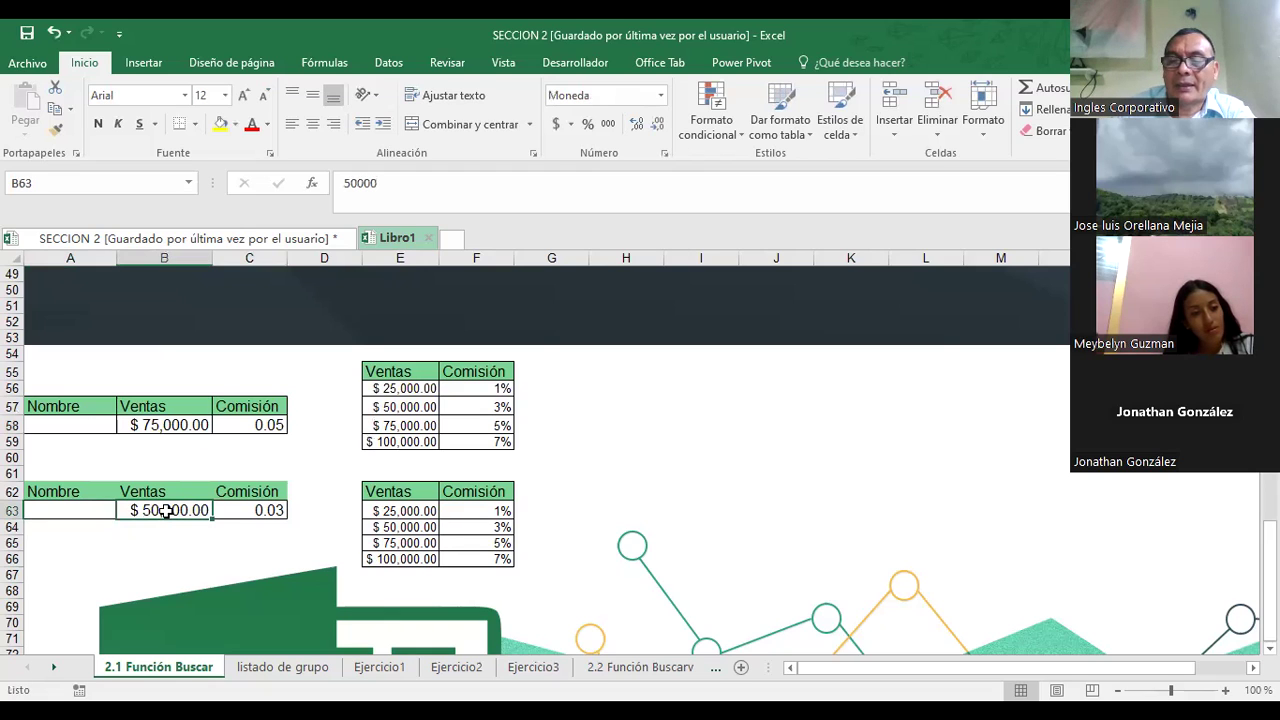
text(25,0)
text(00)
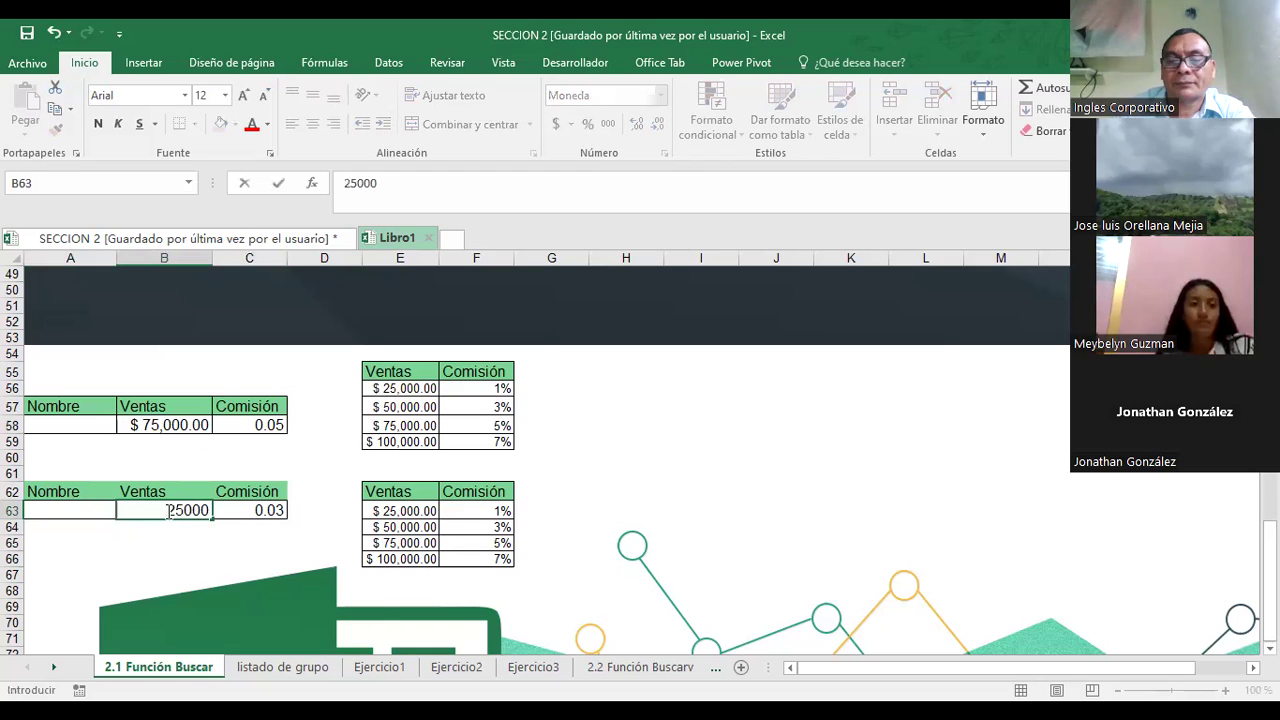
key(Return)
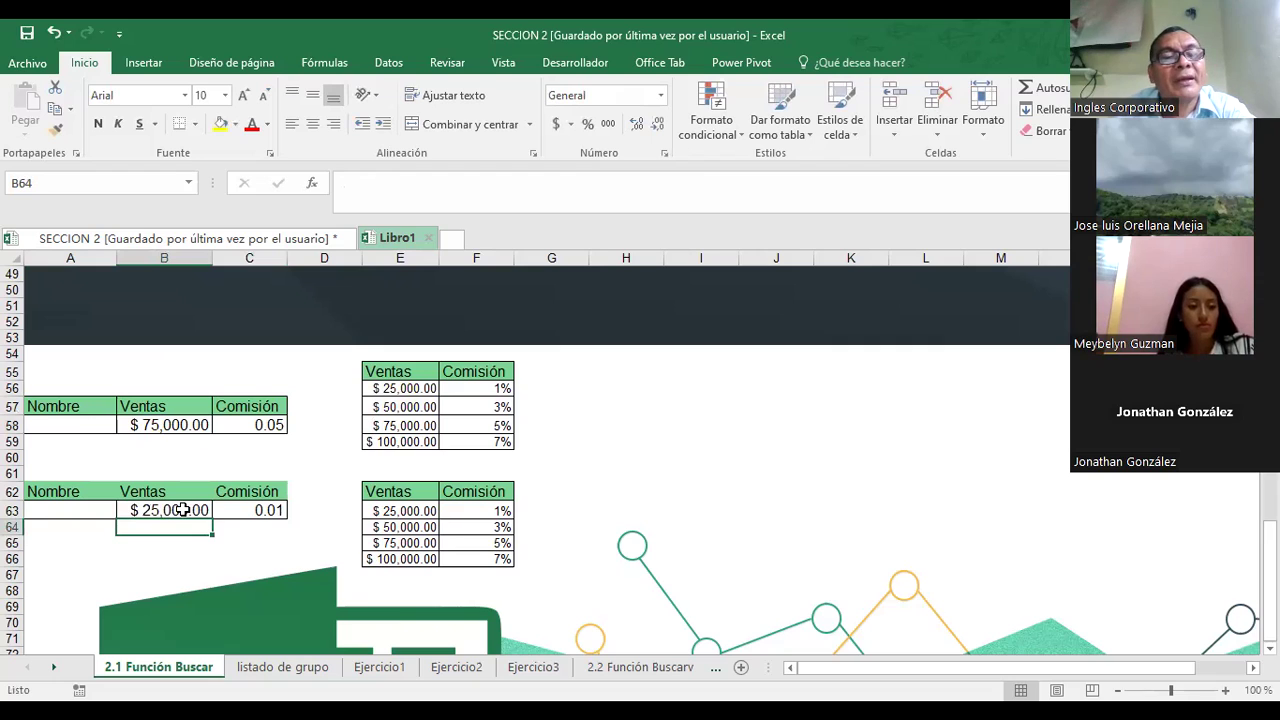
click(259, 512)
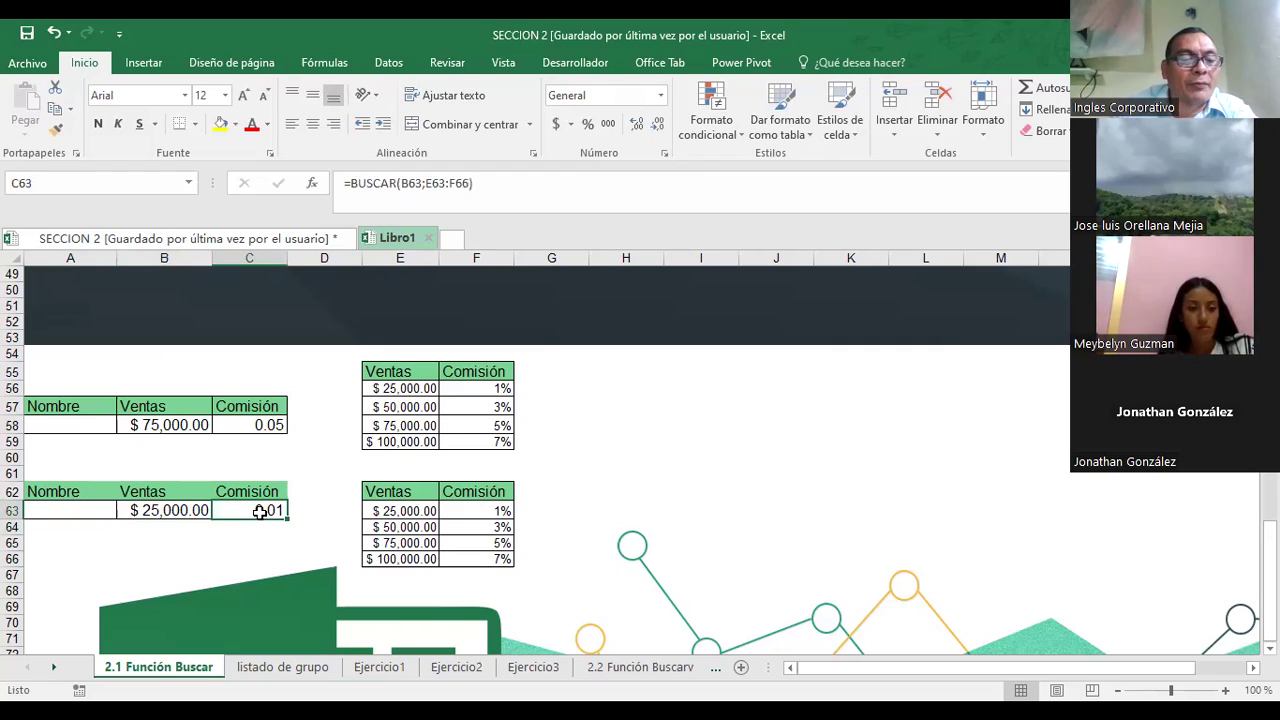
double_click(259, 512)
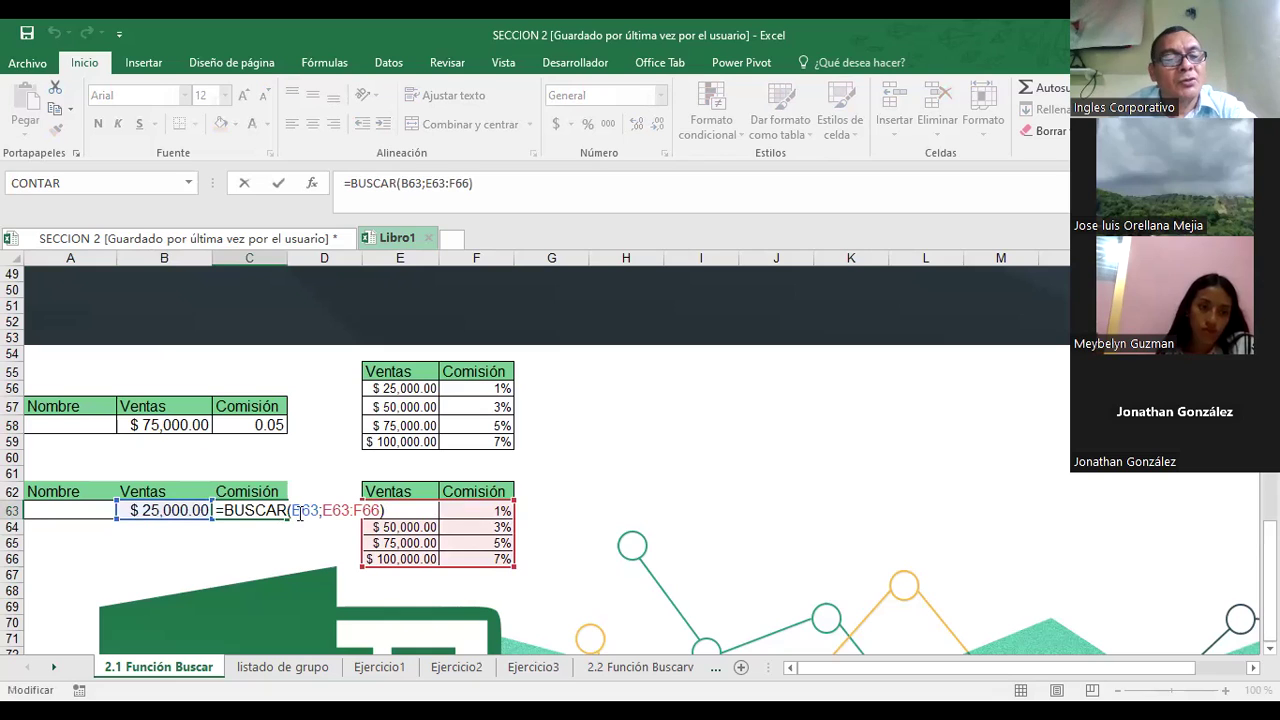
key(F2)
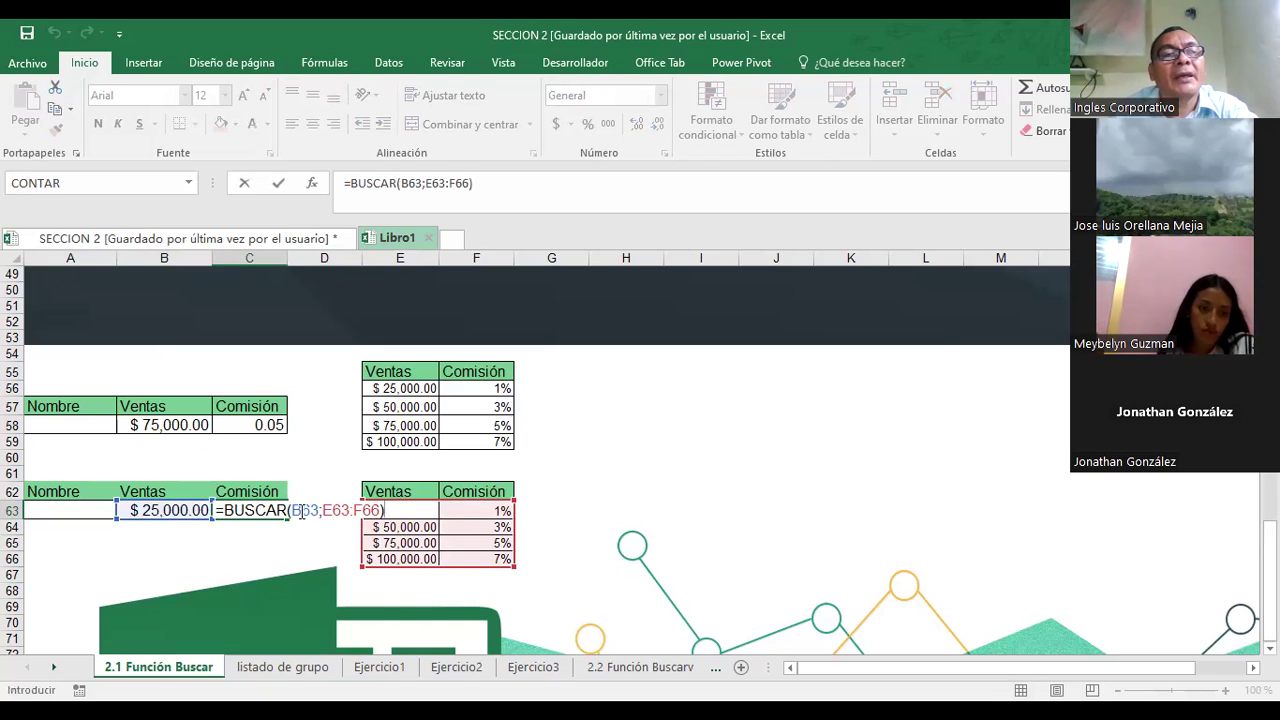
key(F2)
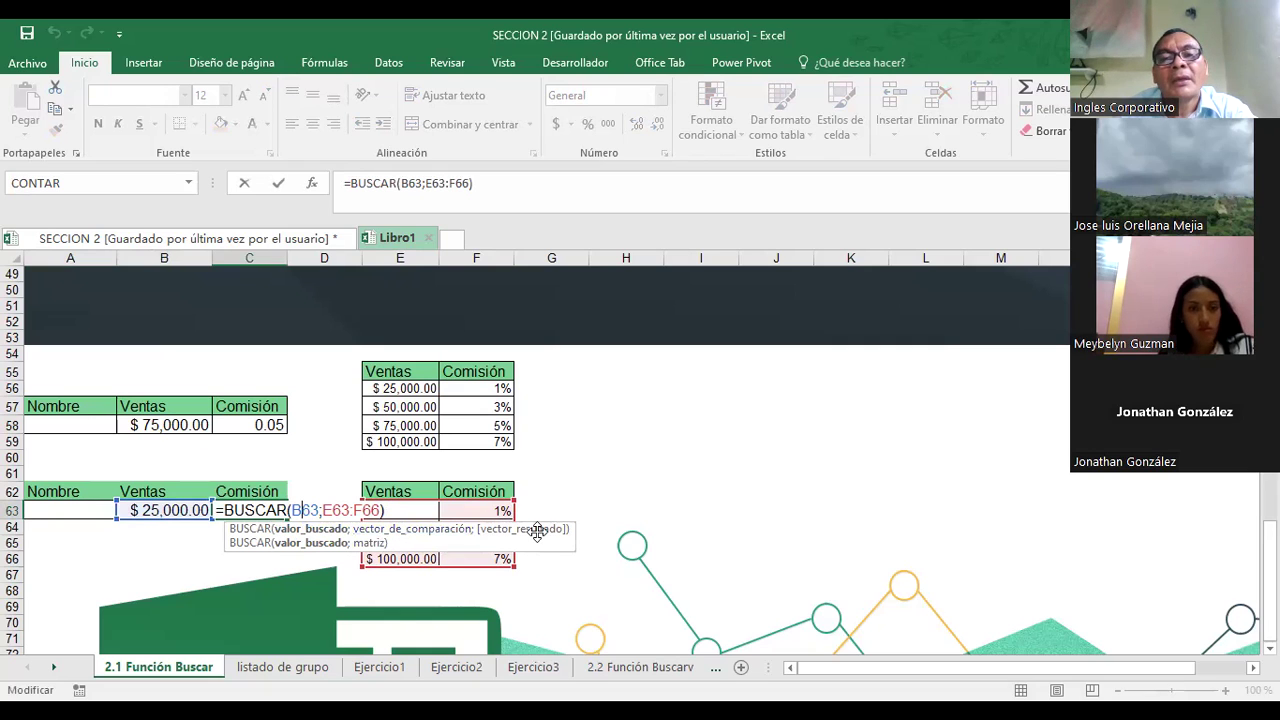
click(294, 543)
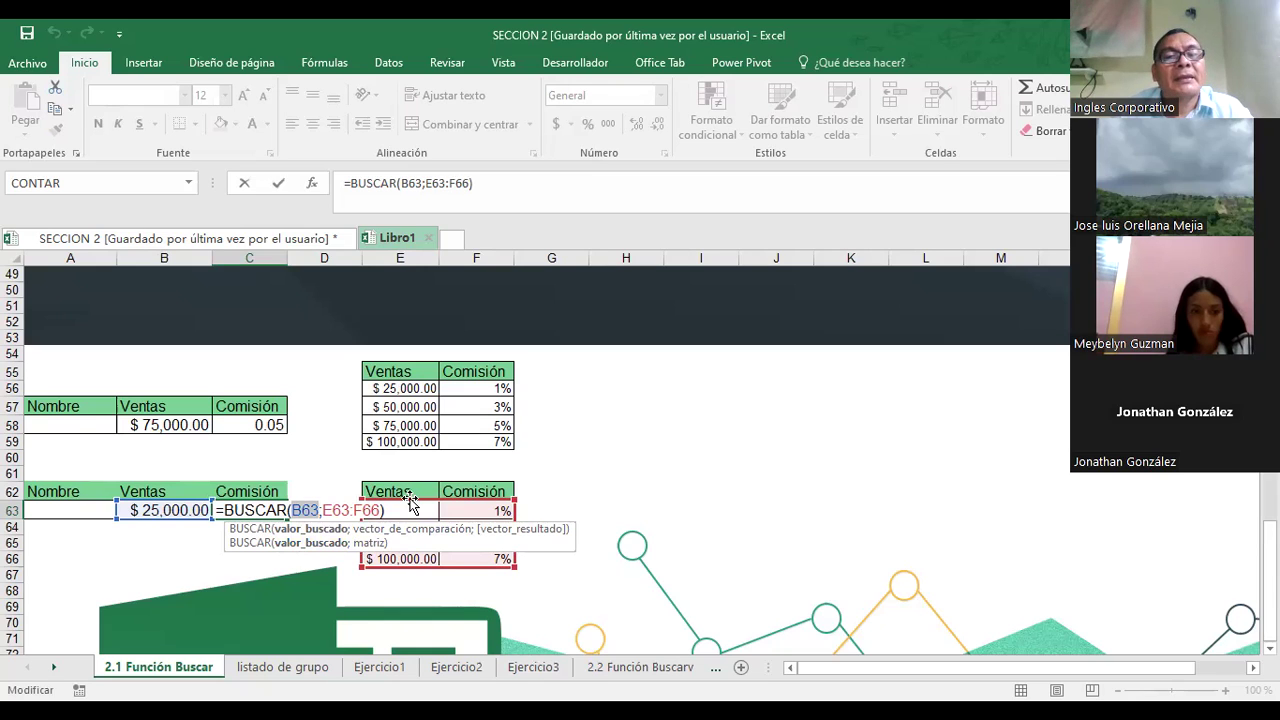
key(Escape)
- Highlight the lookup ranges E63:F66 and E56:E59, then move to the 'listado de grupo' sheet
click(408, 510)
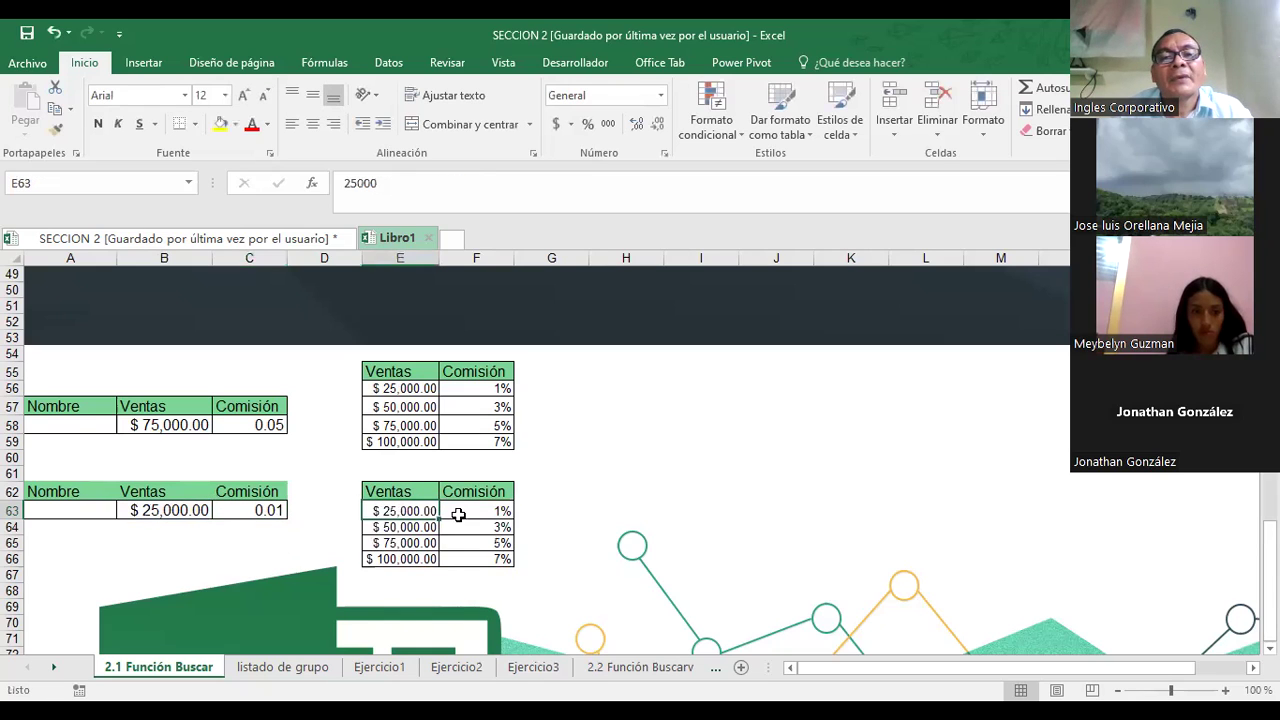
drag(493, 543, 491, 560)
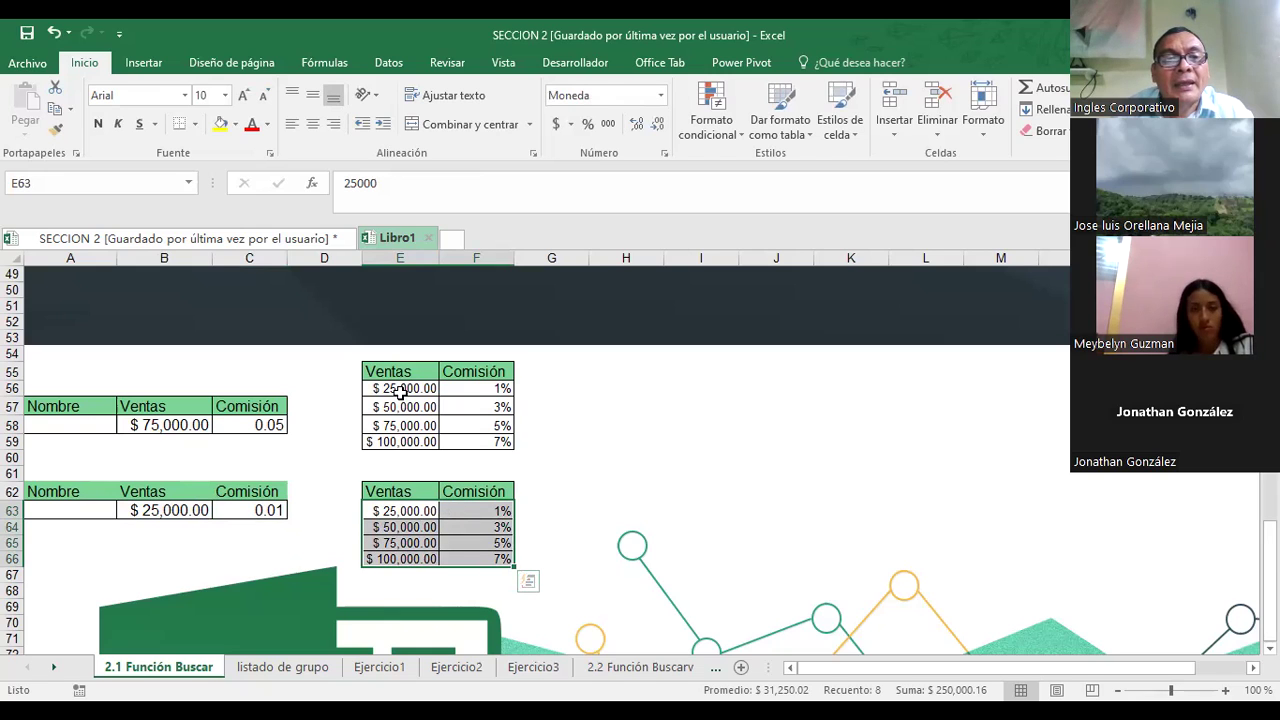
drag(398, 390, 398, 442)
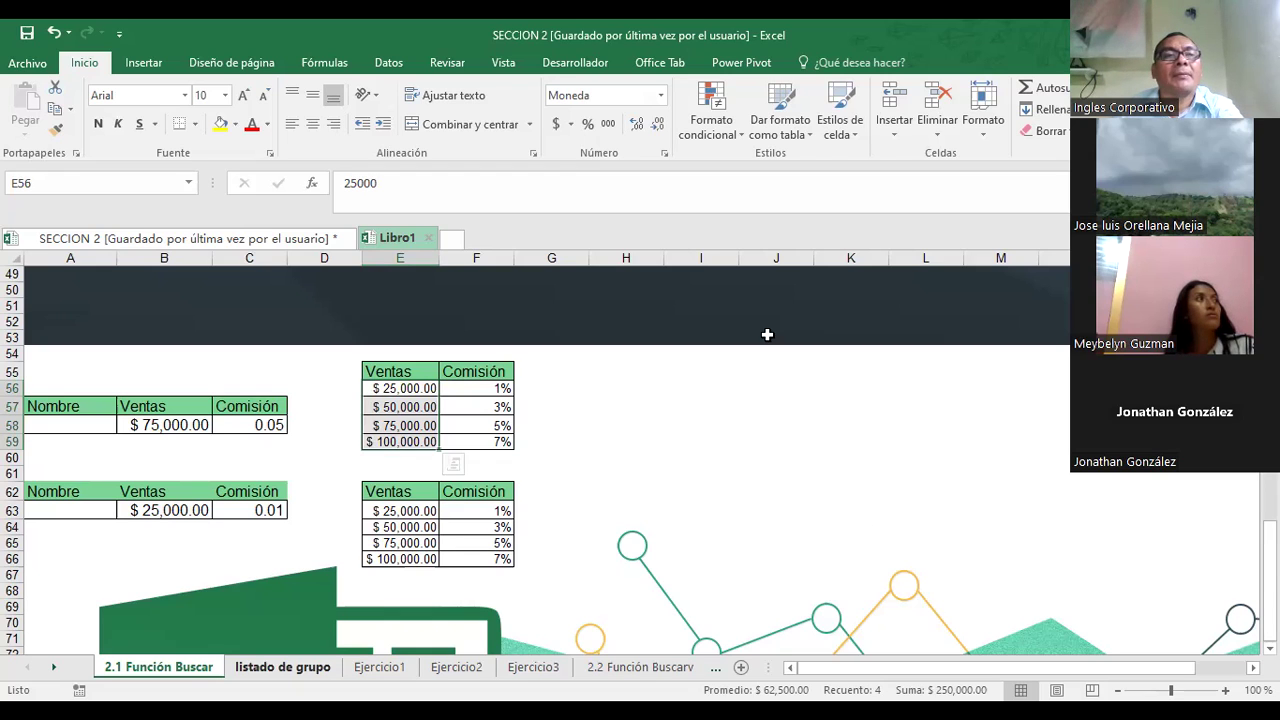
key(ctrl+Page_Down)
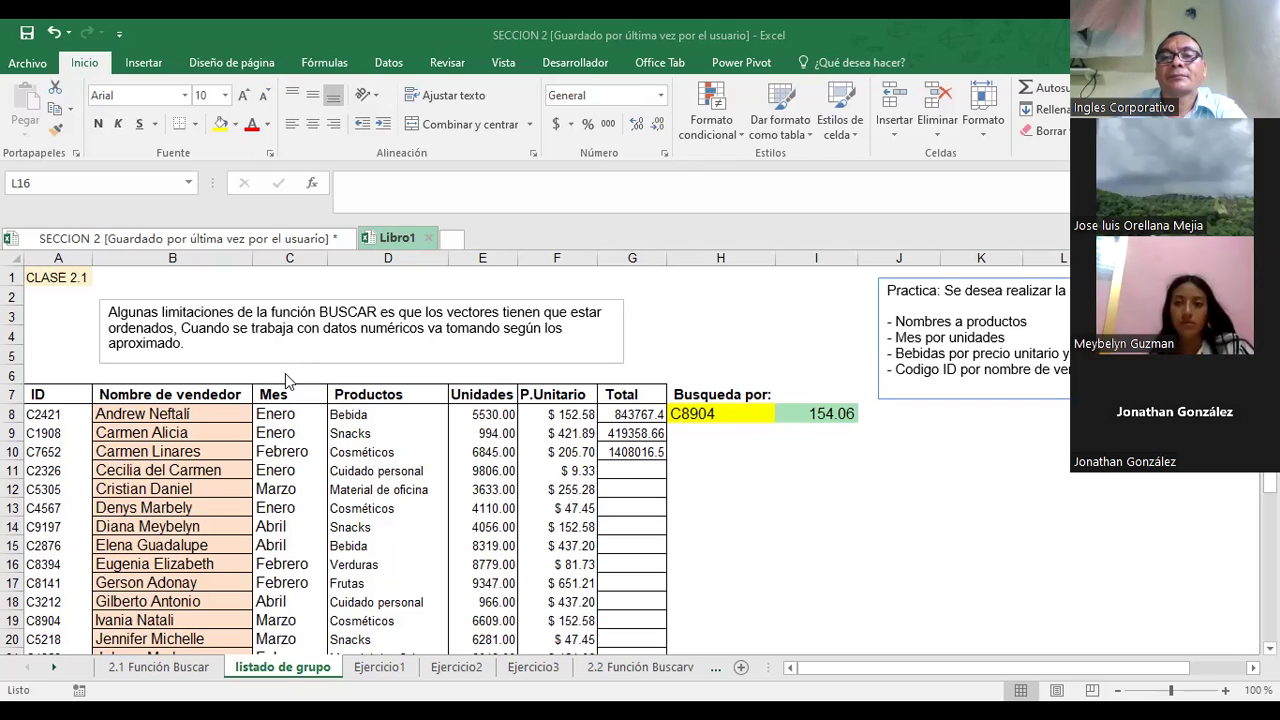
- Examine I8's =BUSCAR(H8;A8:A32;F8:F32) formula returning 154.06 and open it for editing
click(816, 413)
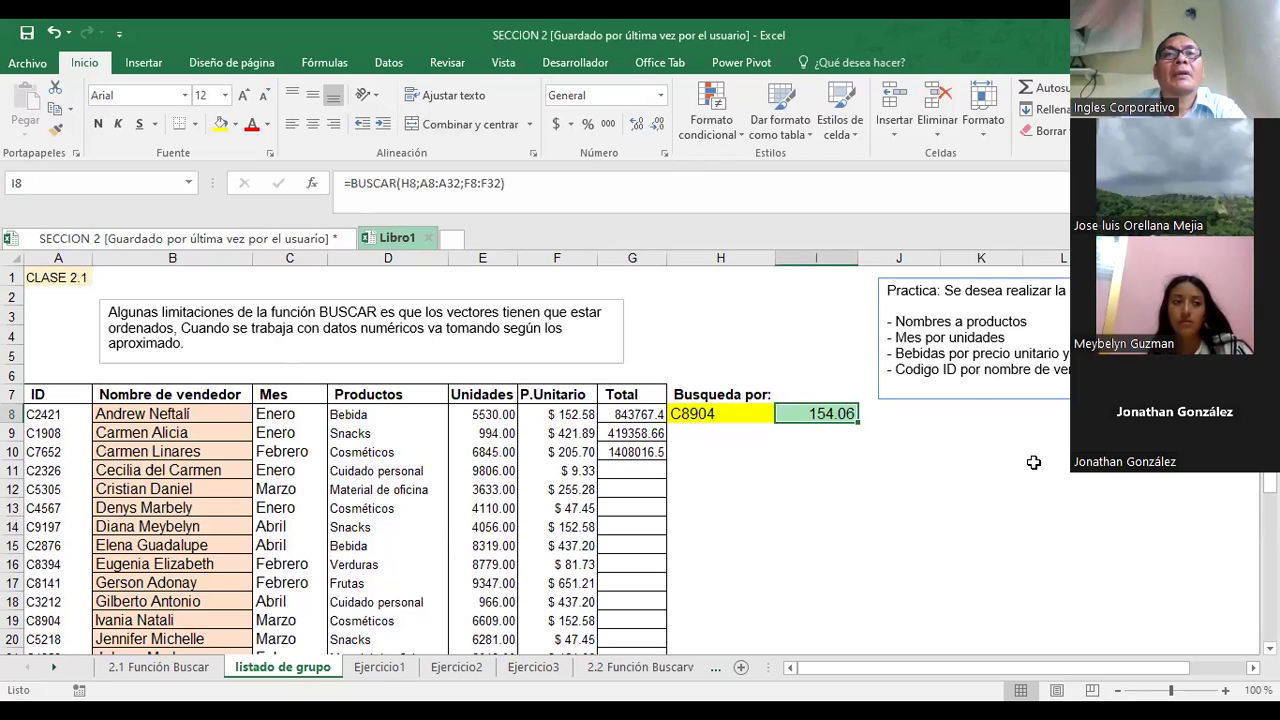
click(801, 413)
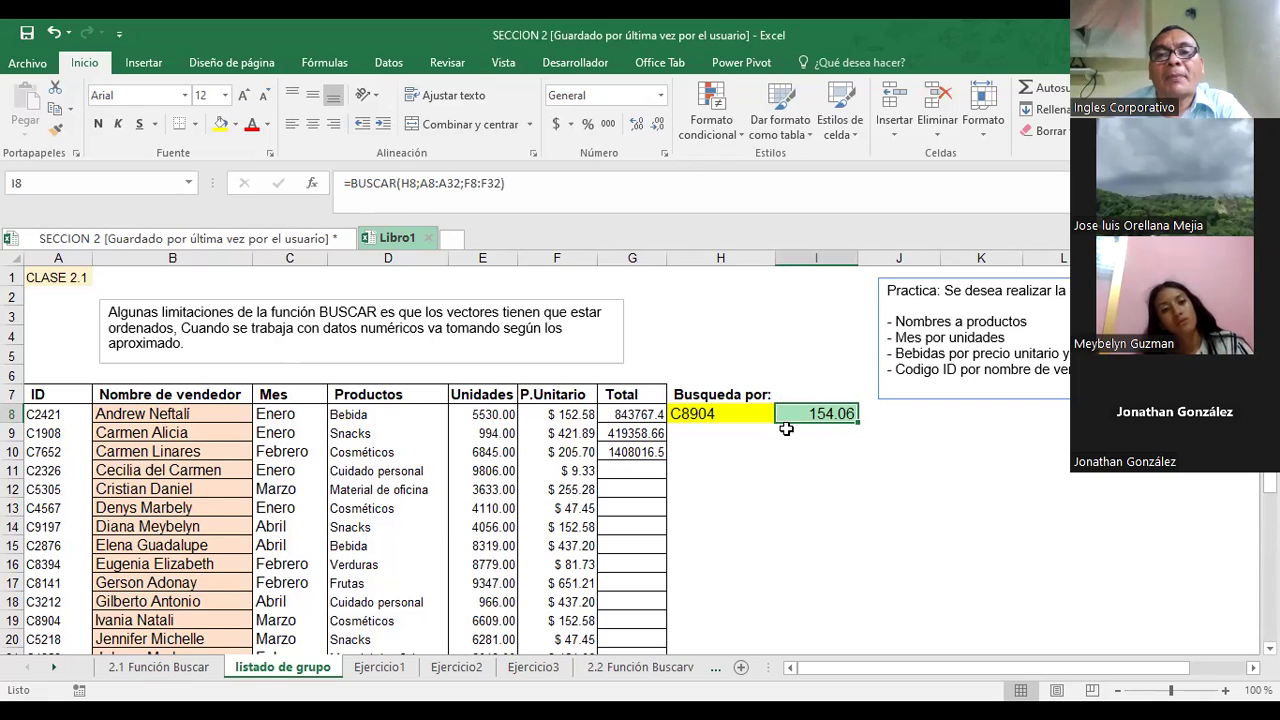
click(423, 185)
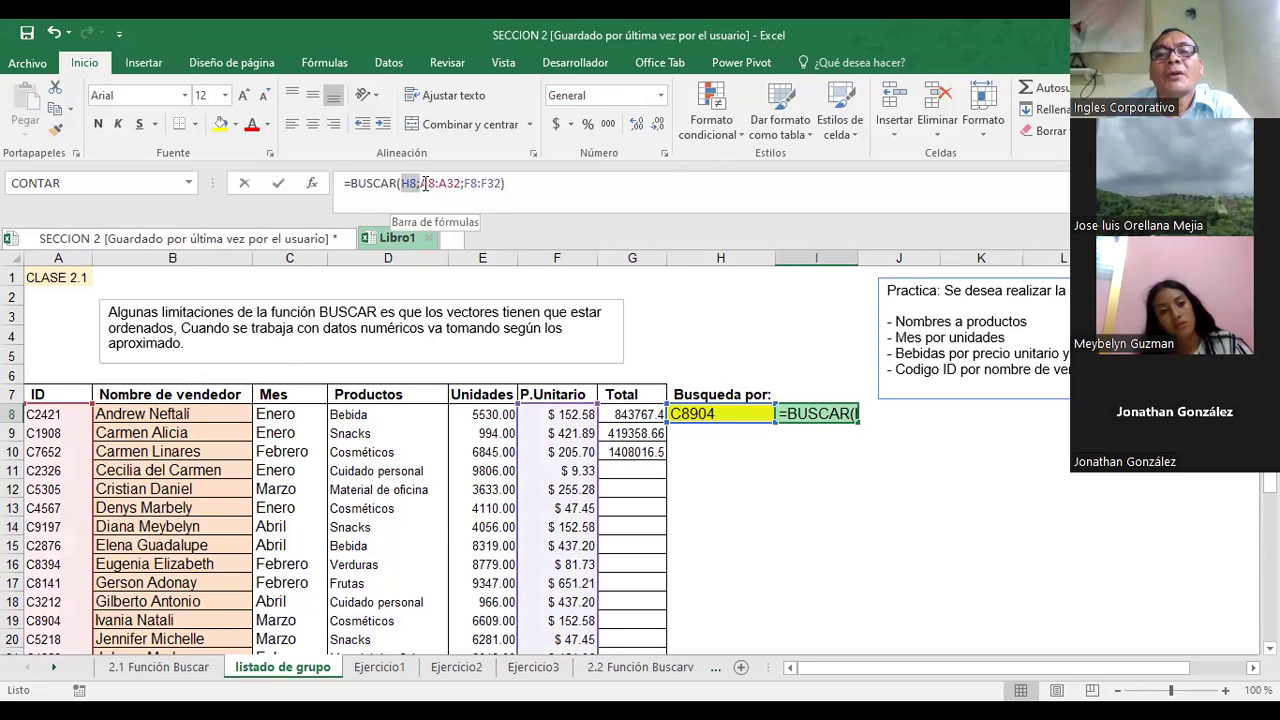
- Confirm the I8 lookup formula and delete the search ID from H8
click(728, 453)
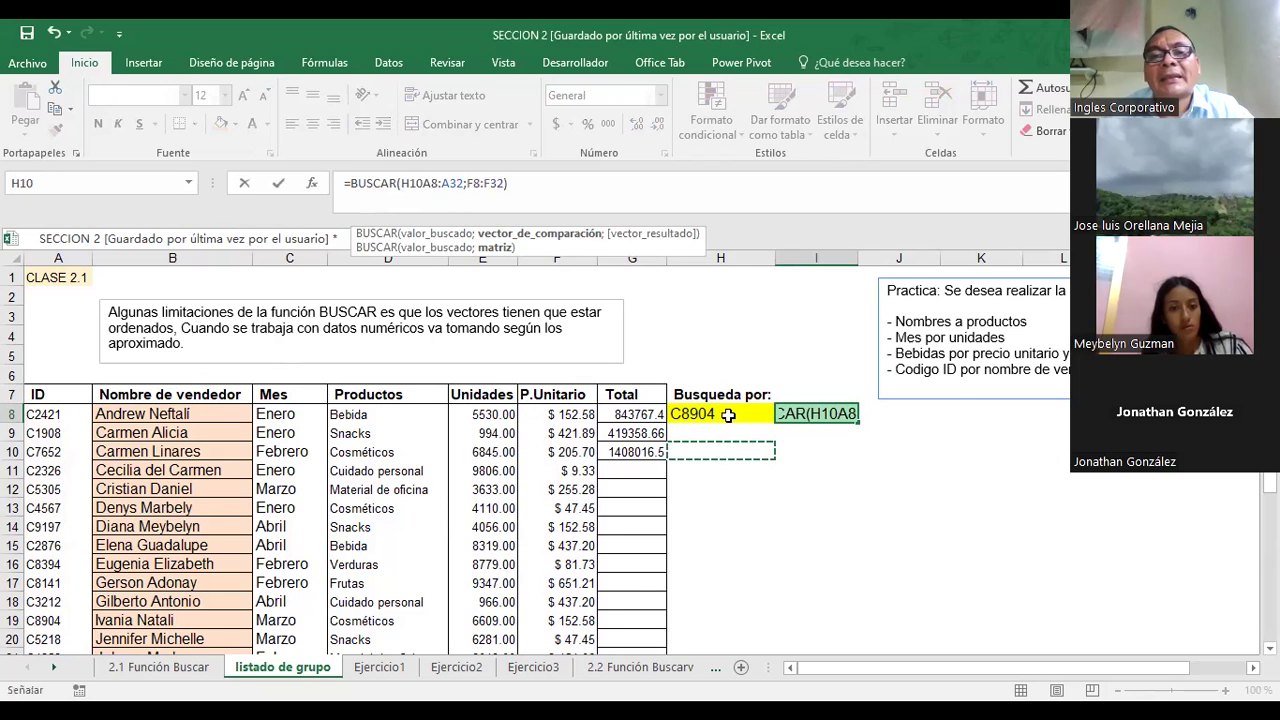
key(Return)
click(728, 415)
key(Delete)
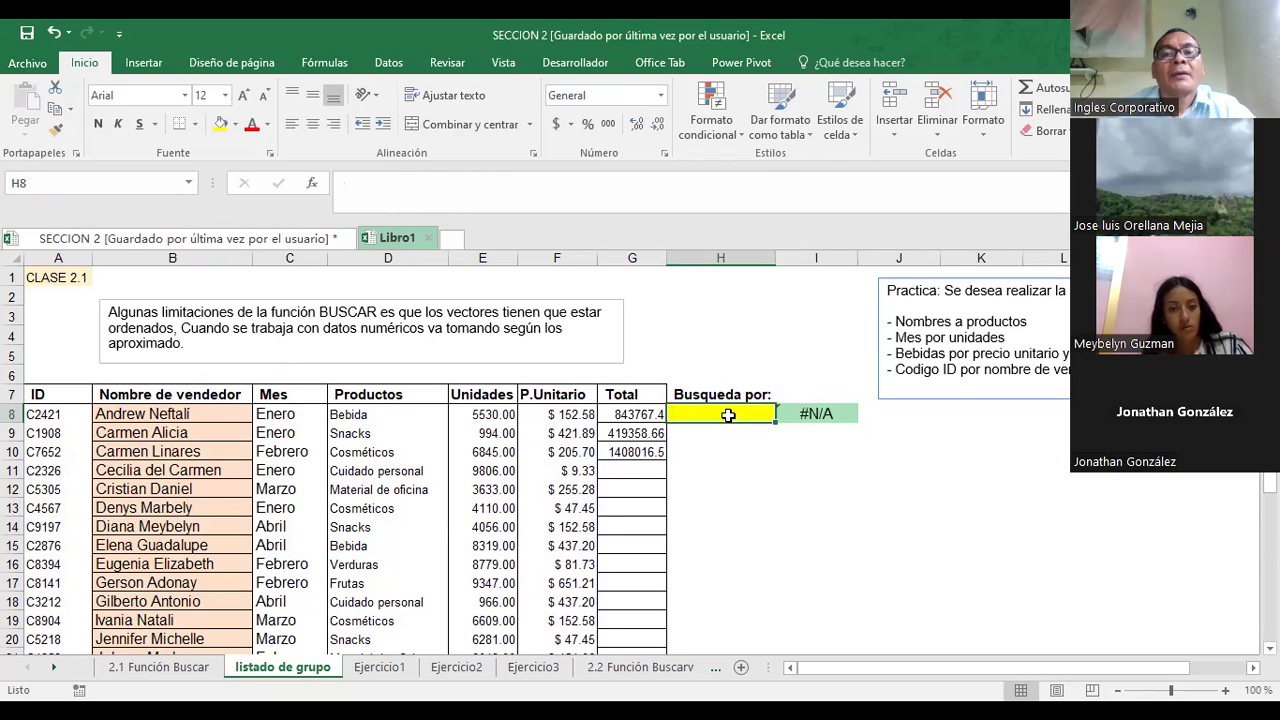
- Review the seller IDs in rows 8–32 and the I8 formula now showing #N/A
click(57, 415)
scroll(100, 470, down, 7)
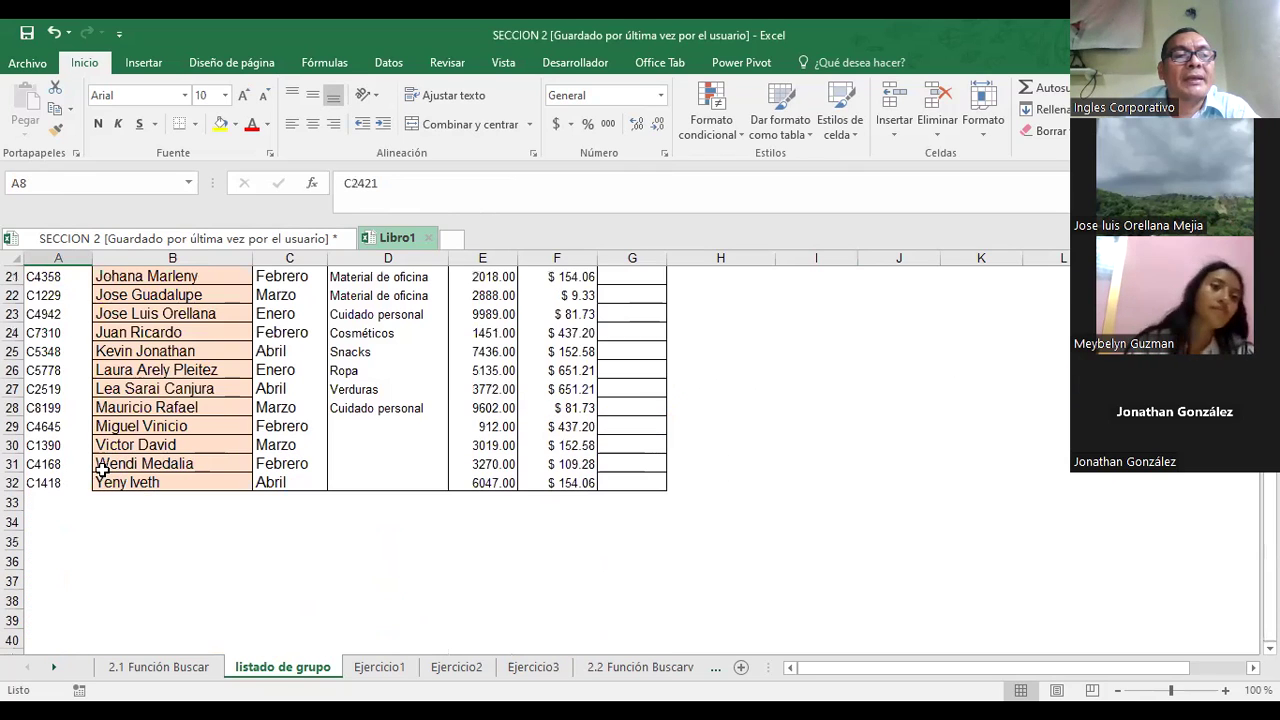
click(150, 483)
scroll(150, 483, up, 7)
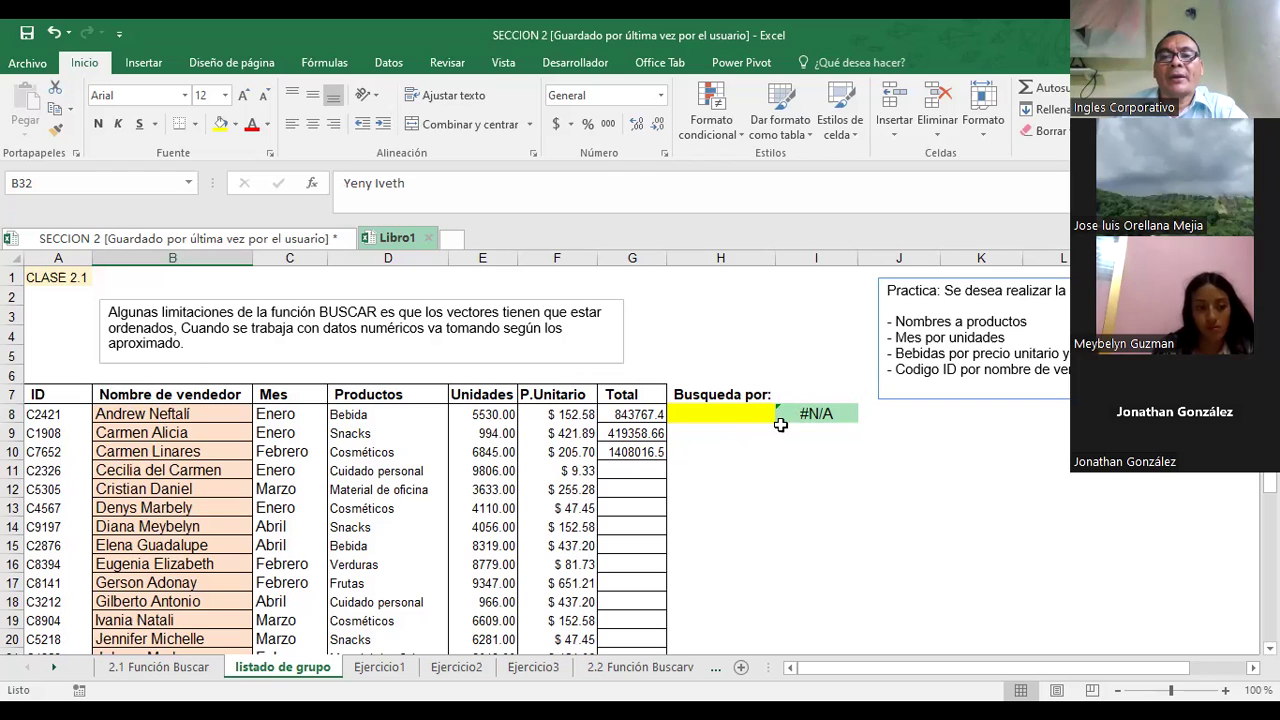
click(812, 414)
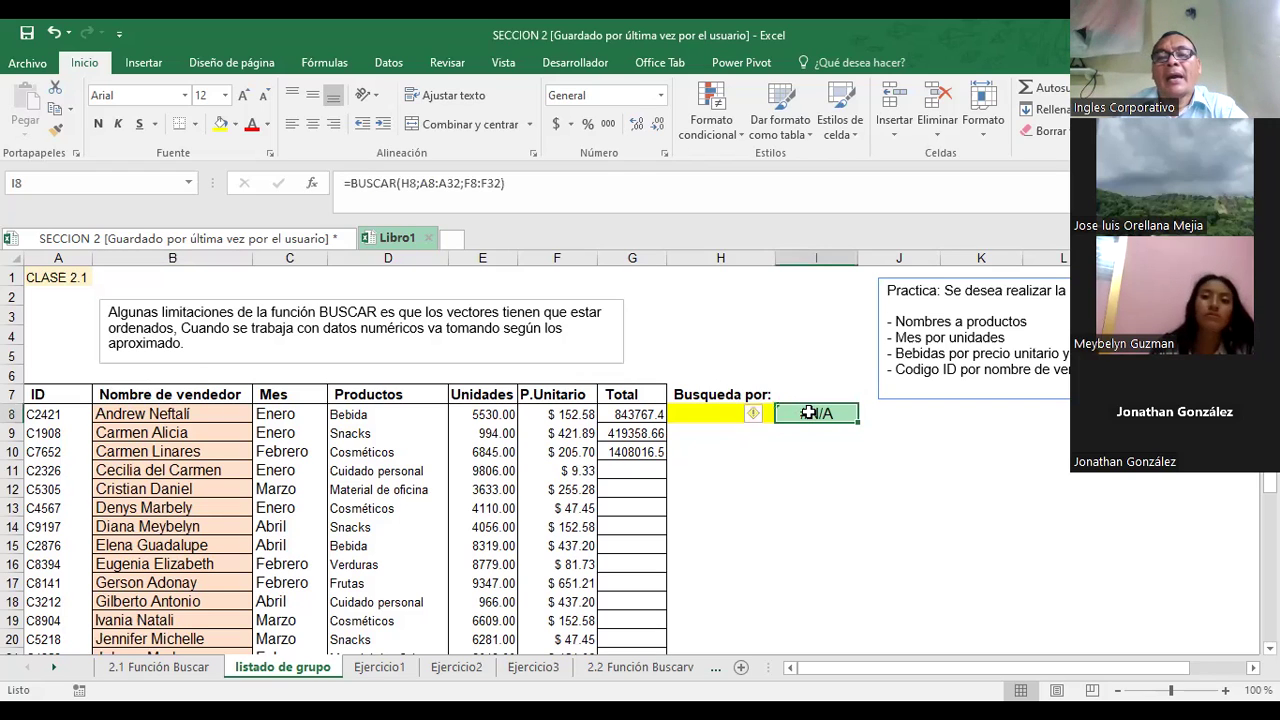
click(711, 411)
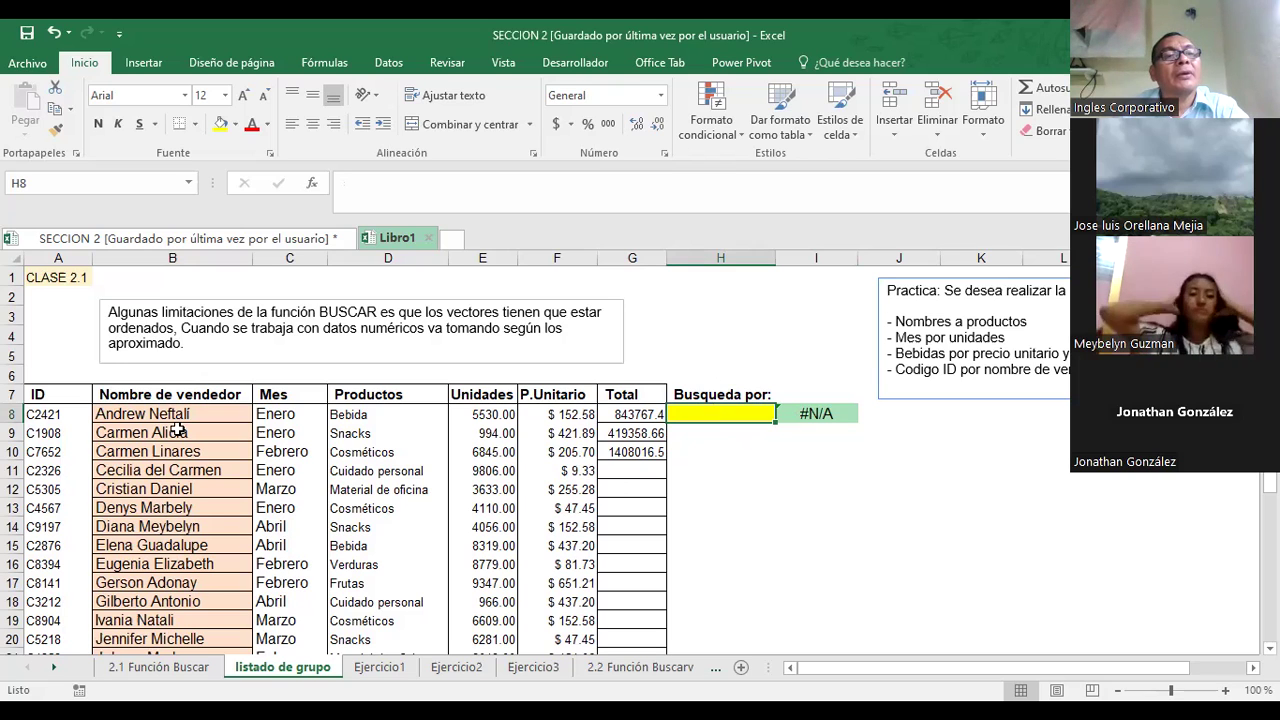
click(45, 432)
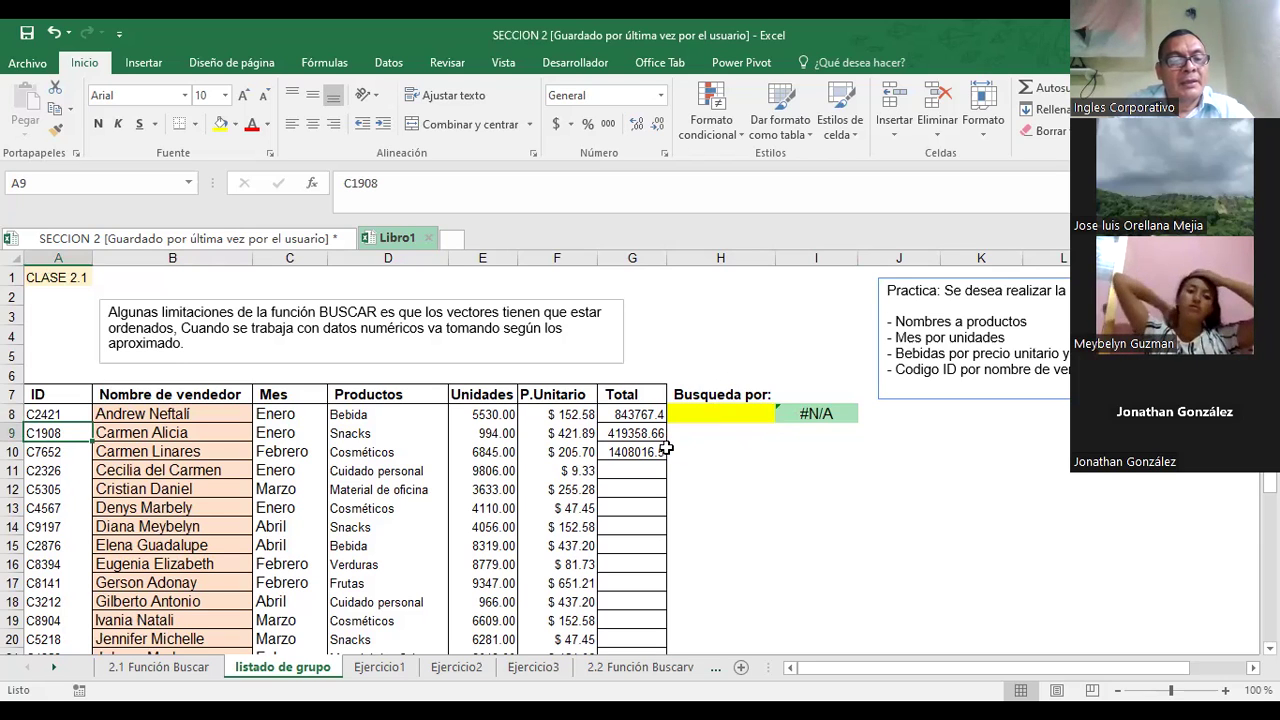
text(C1)
key(F2)
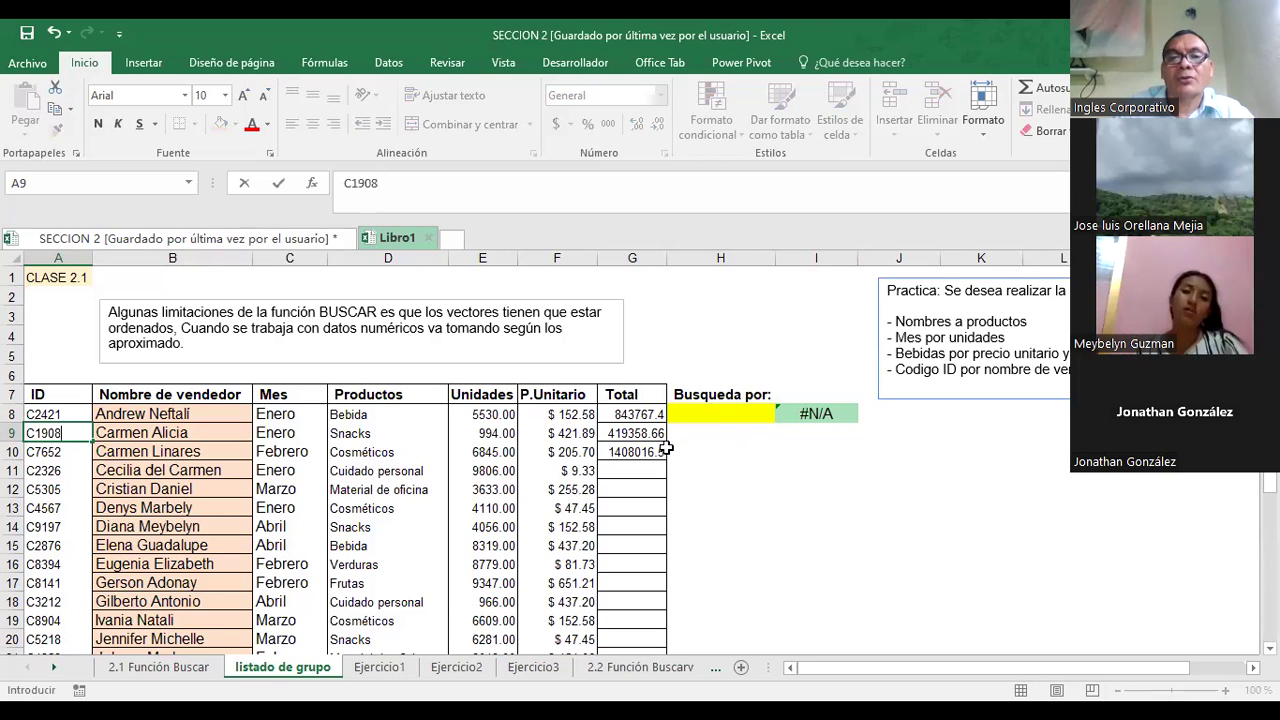
key(Return)
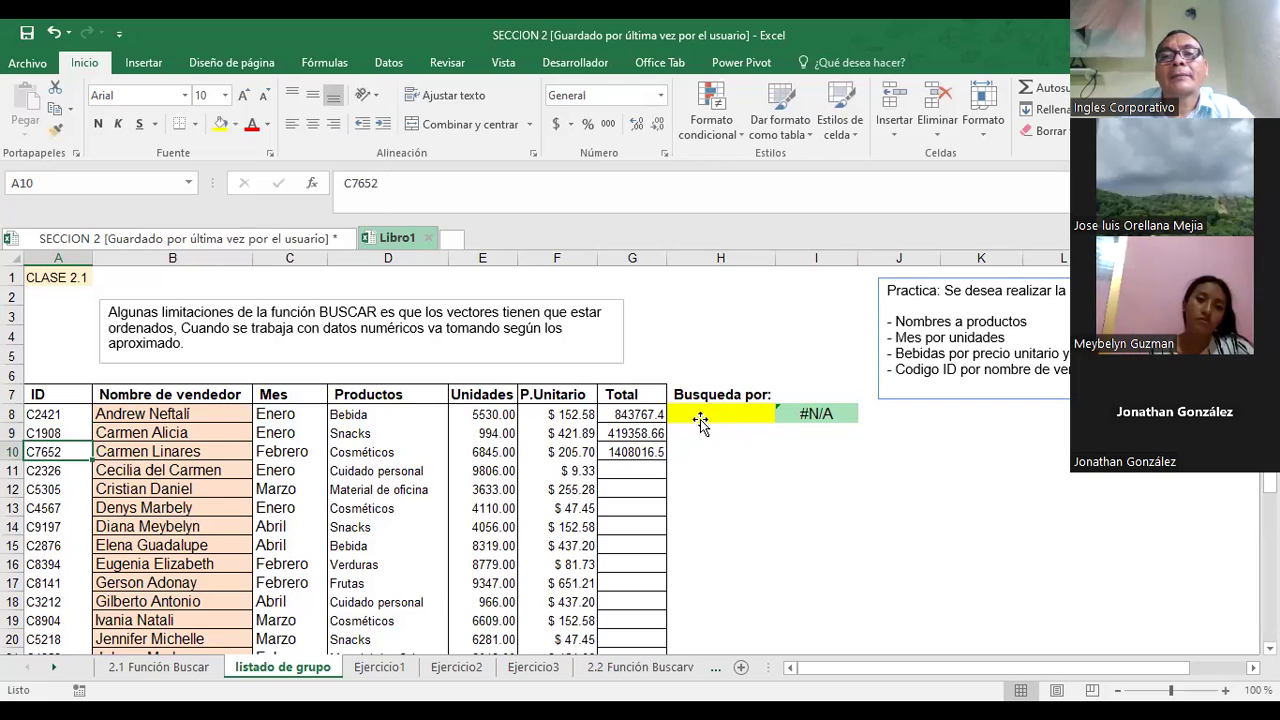
click(701, 421)
text(C19)
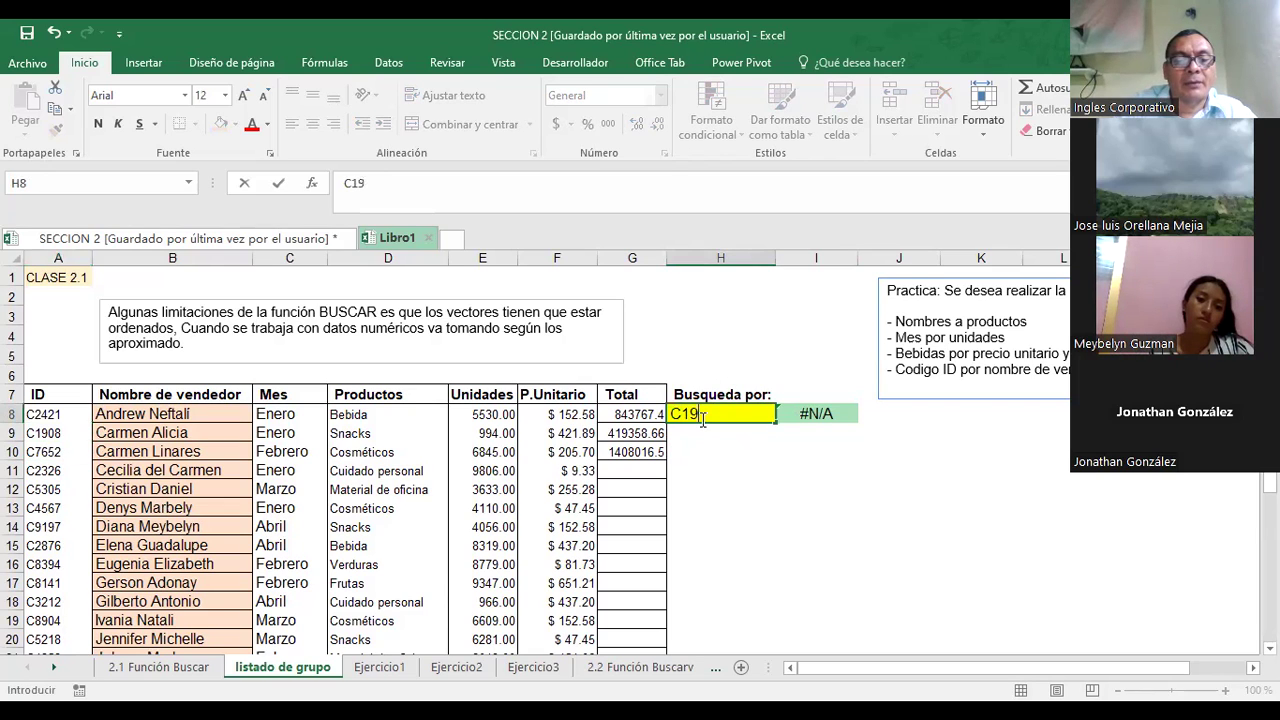
text(08)
key(Return)
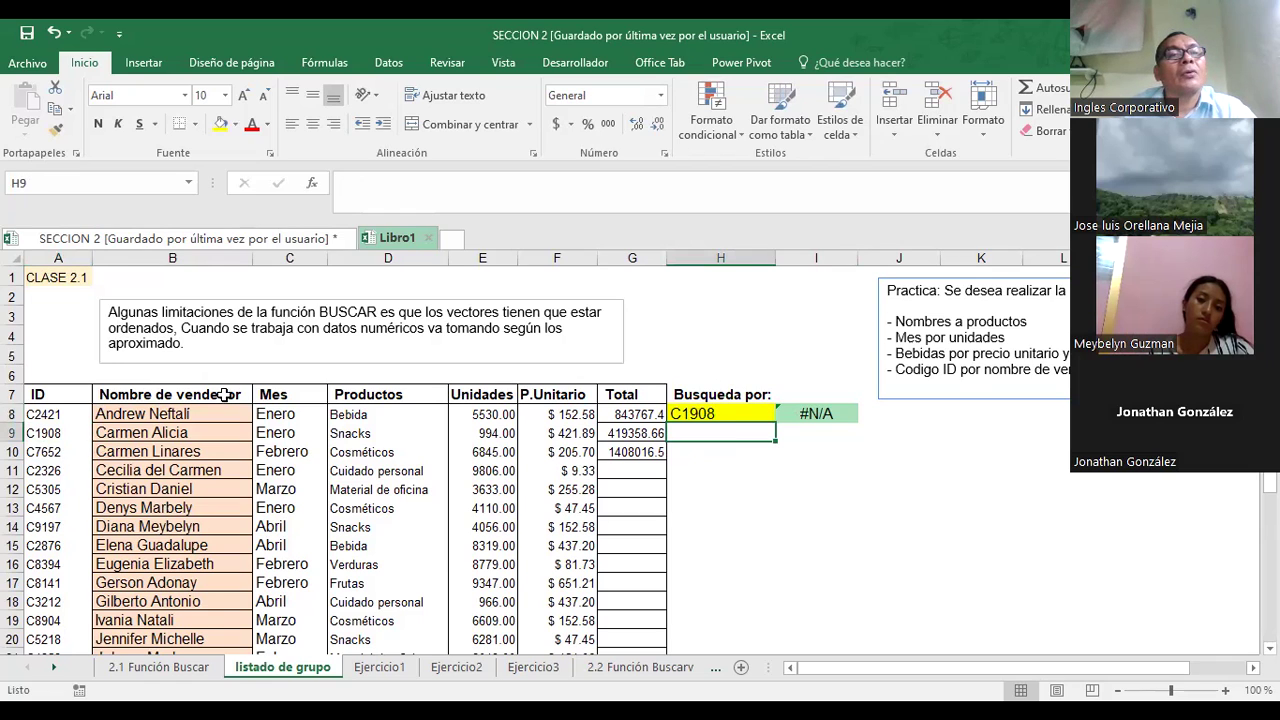
click(53, 433)
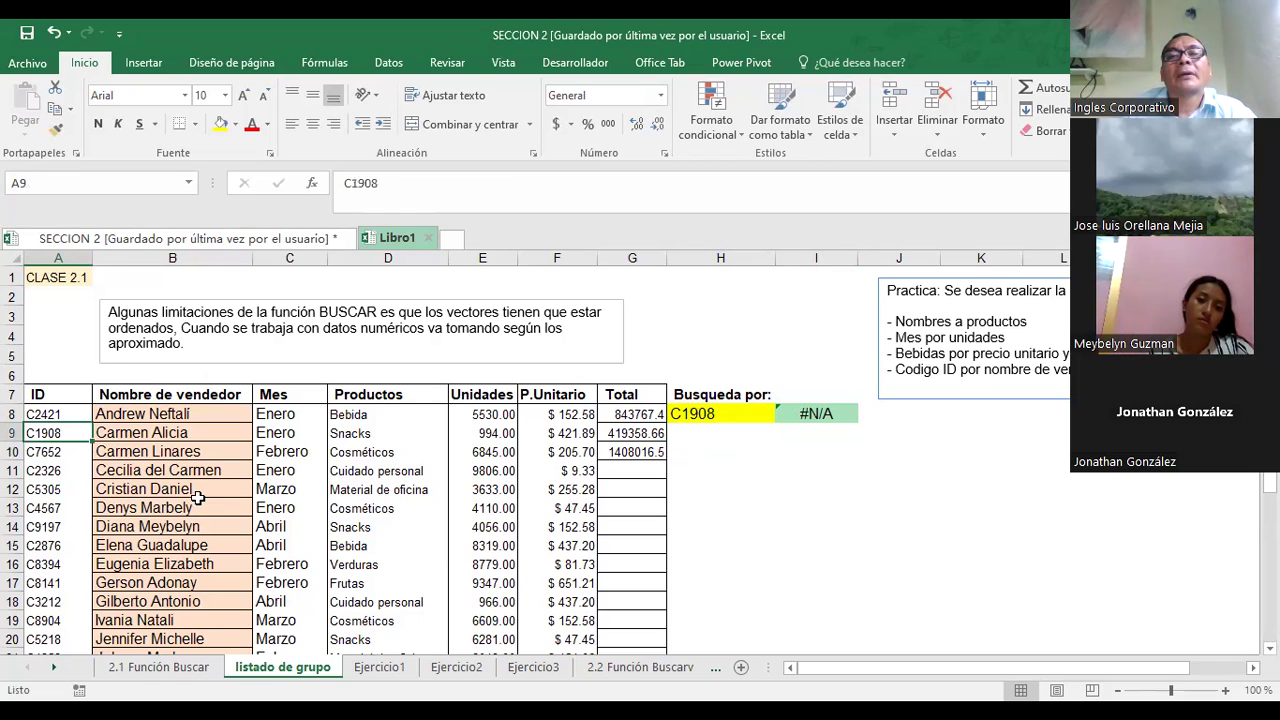
click(810, 414)
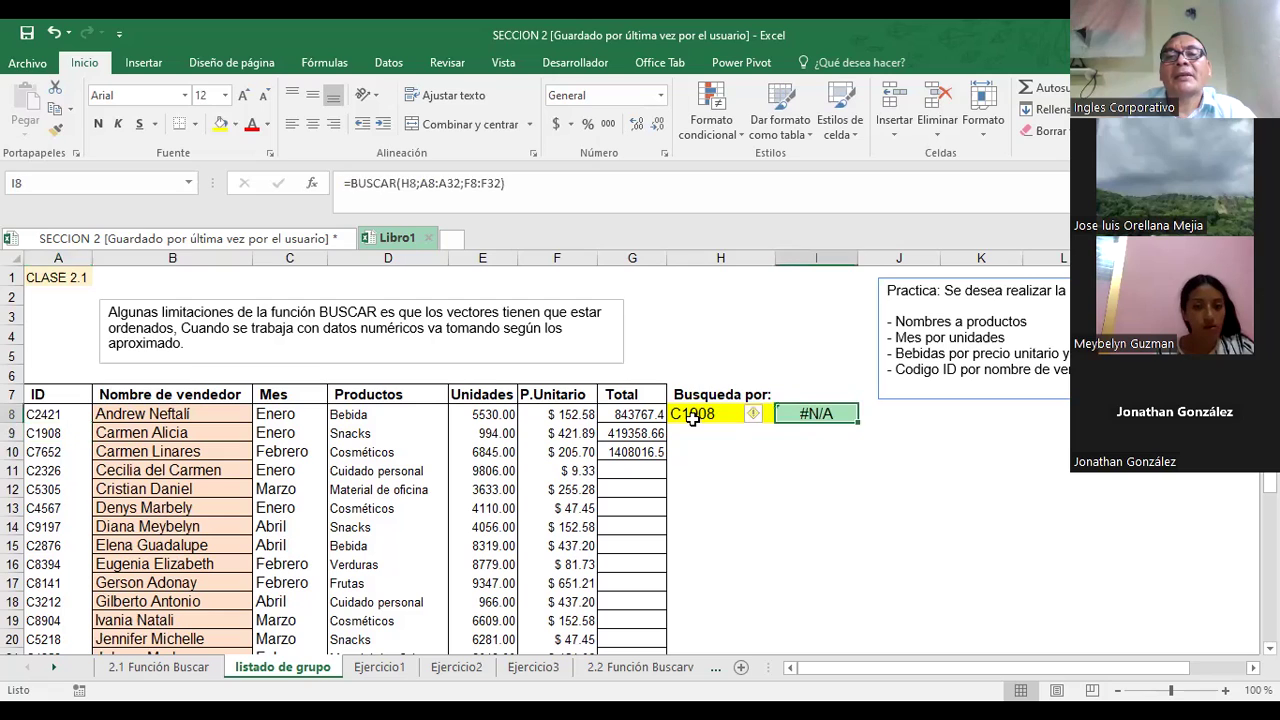
click(692, 418)
click(154, 414)
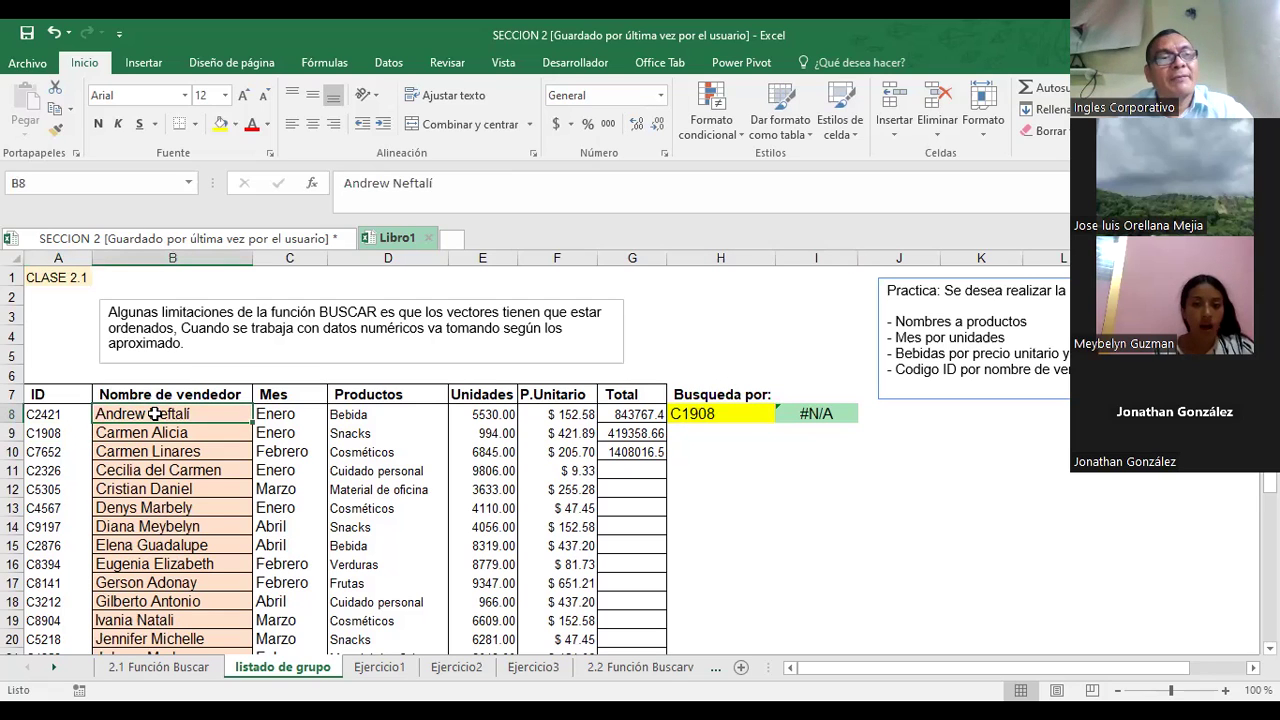
click(50, 604)
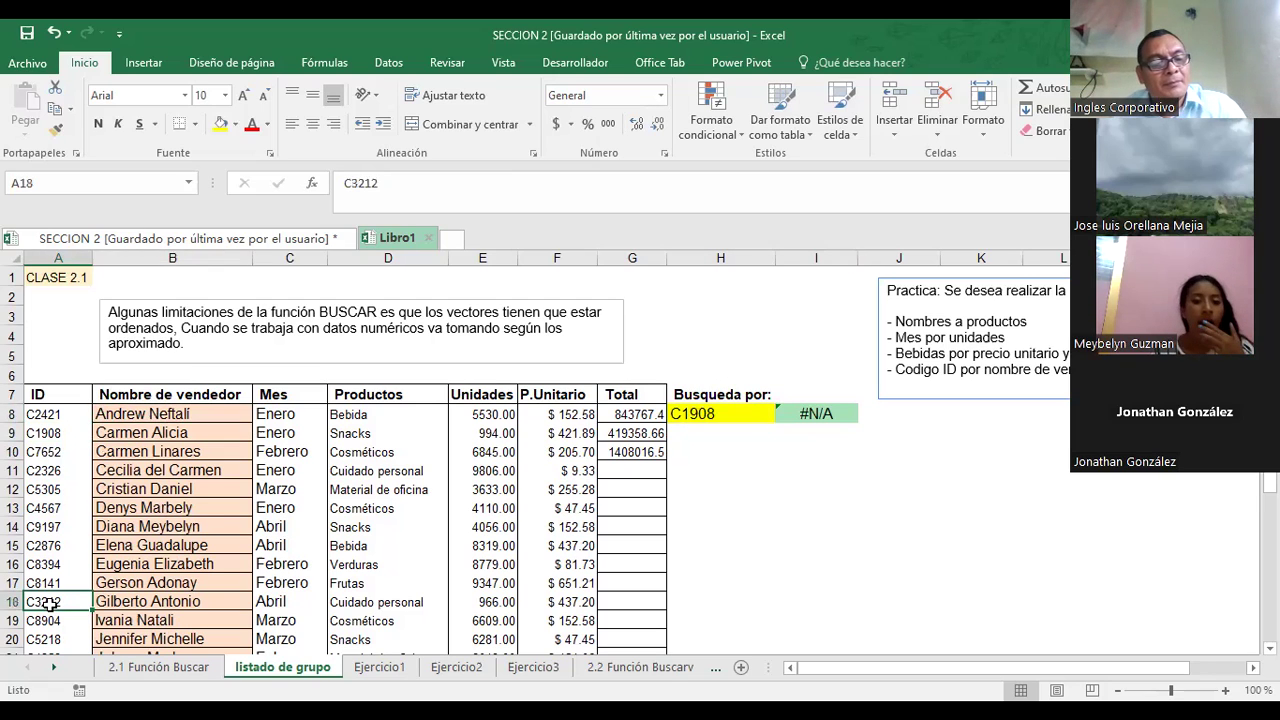
key(ctrl+c)
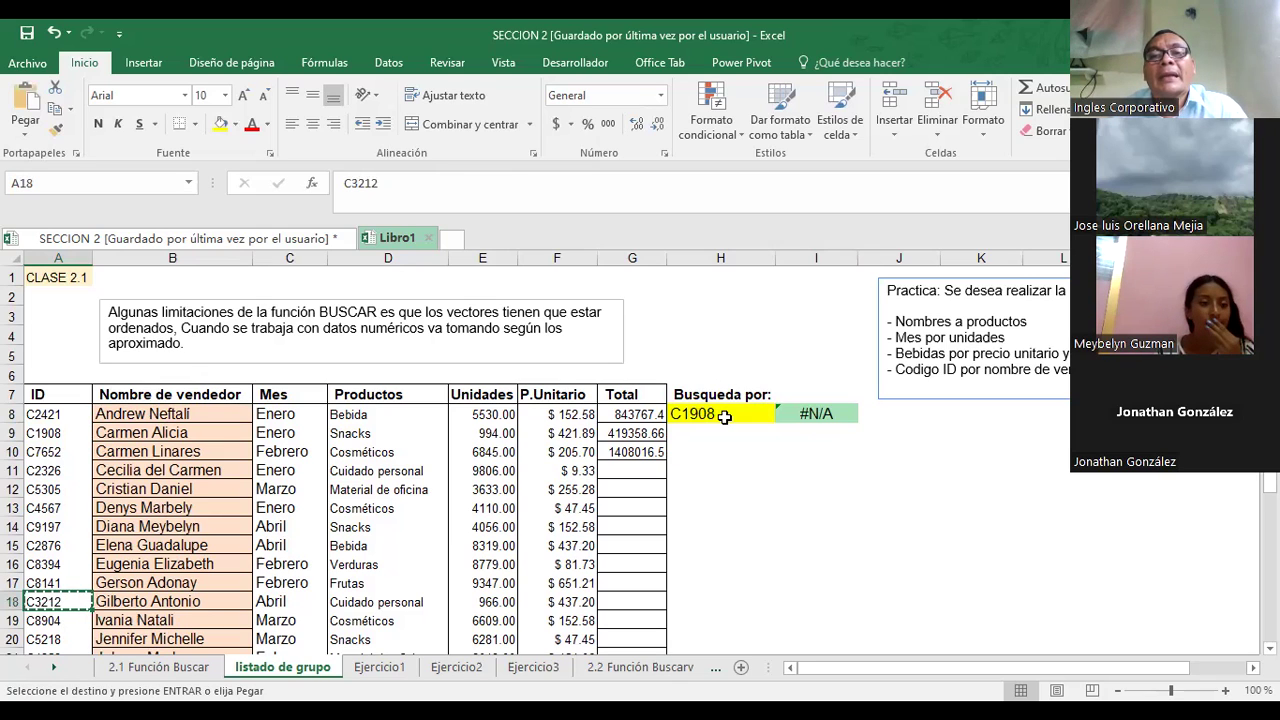
click(724, 417)
key(Return)
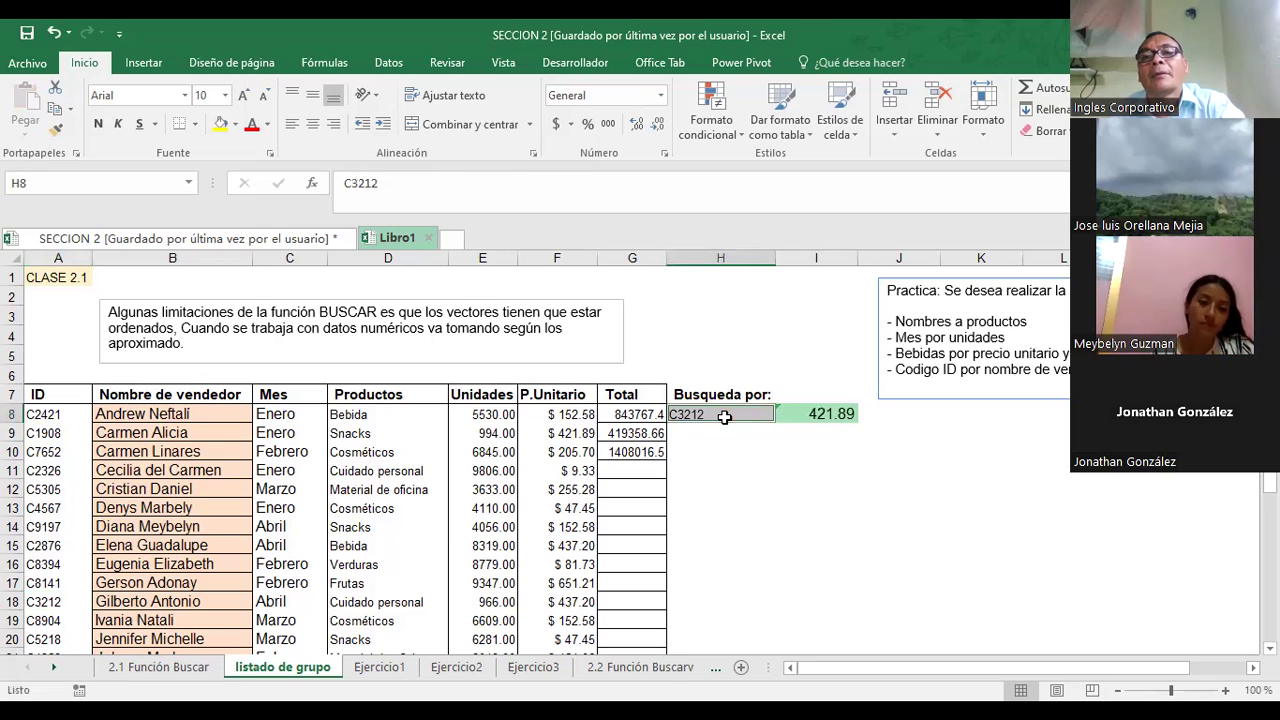
click(758, 453)
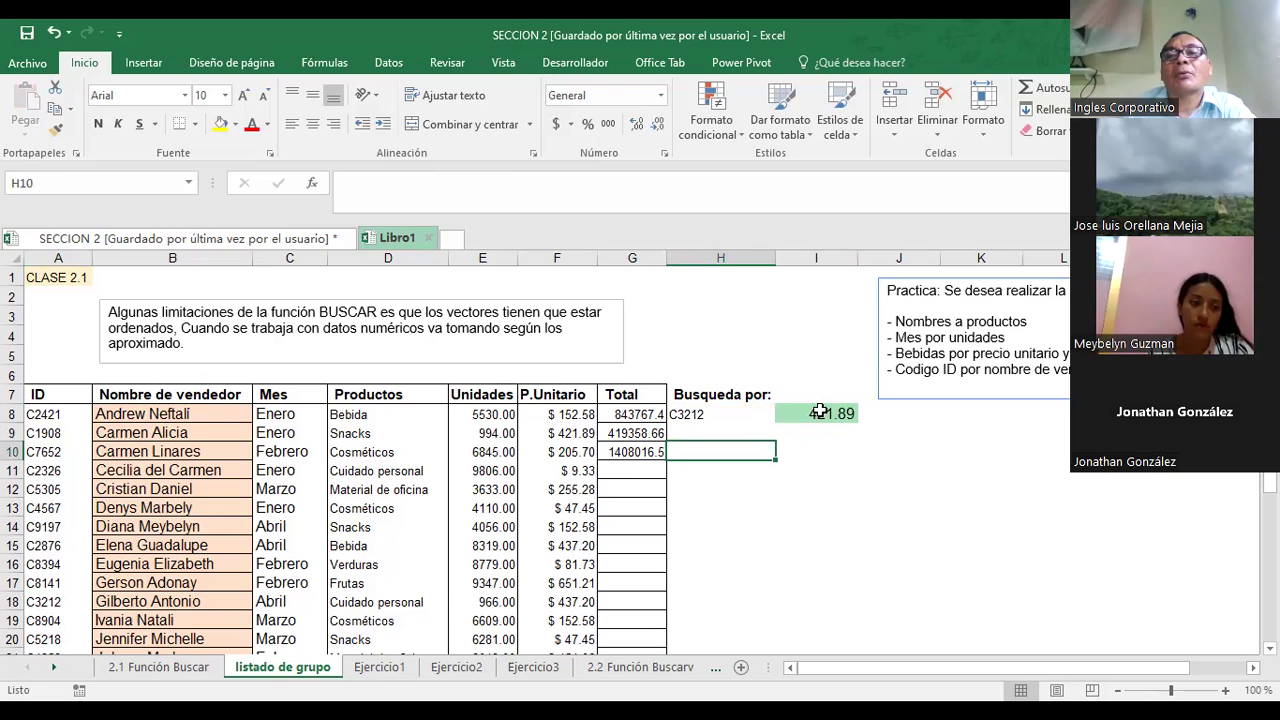
click(819, 411)
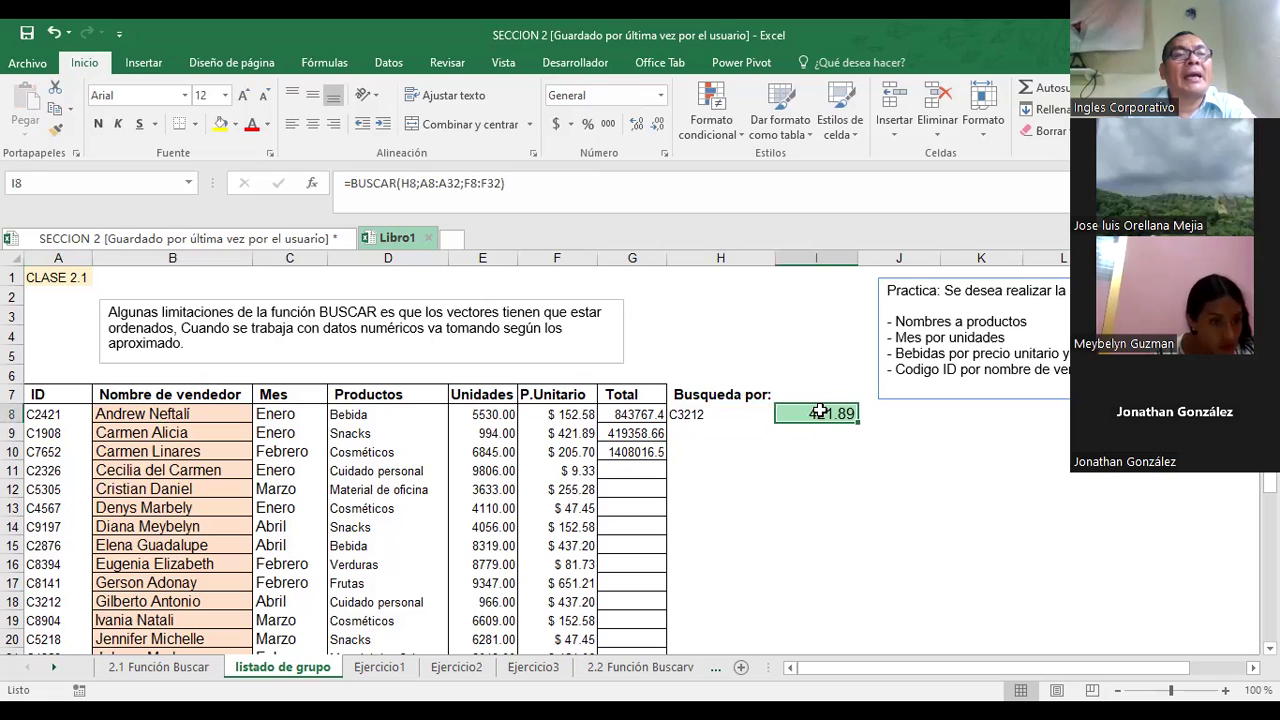
click(700, 418)
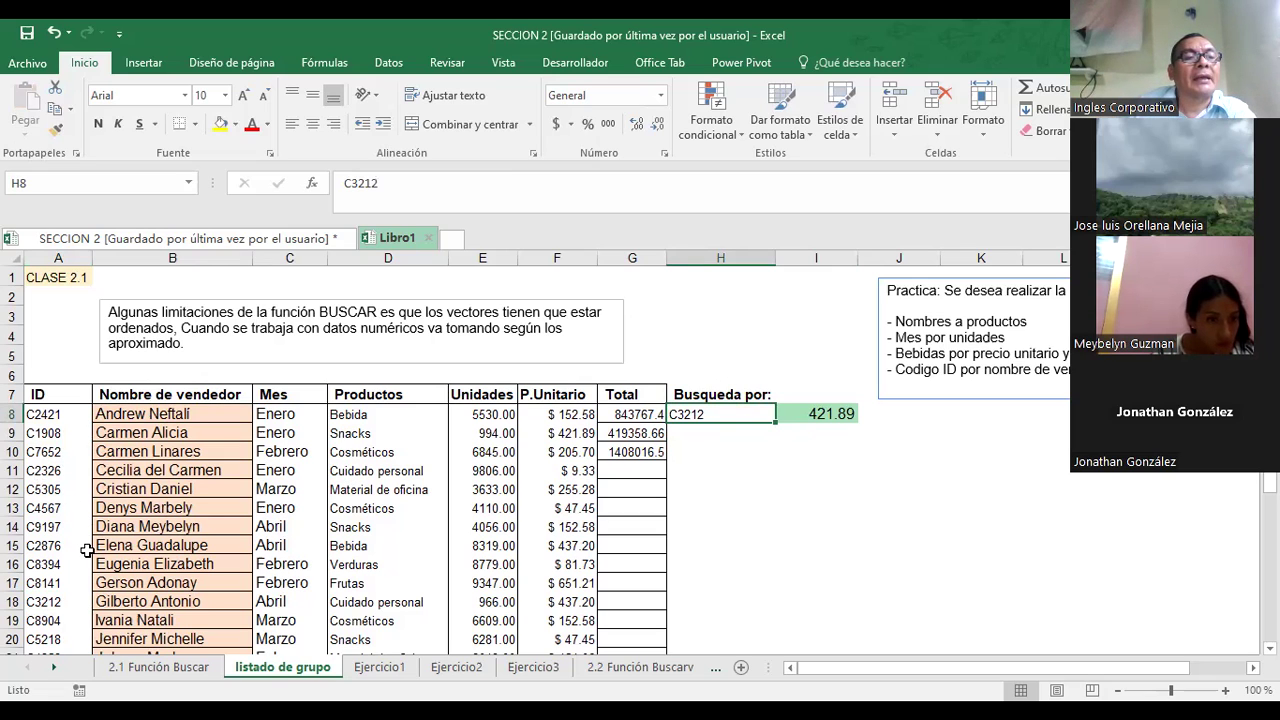
click(35, 598)
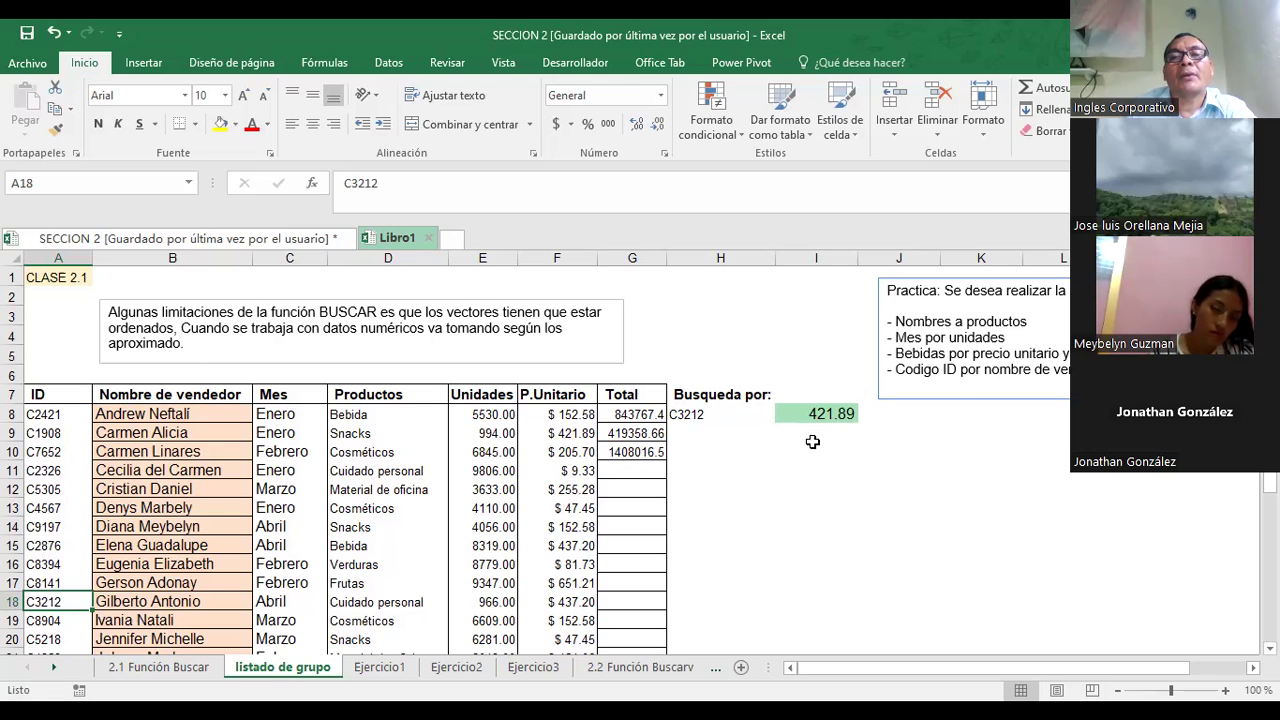
click(568, 431)
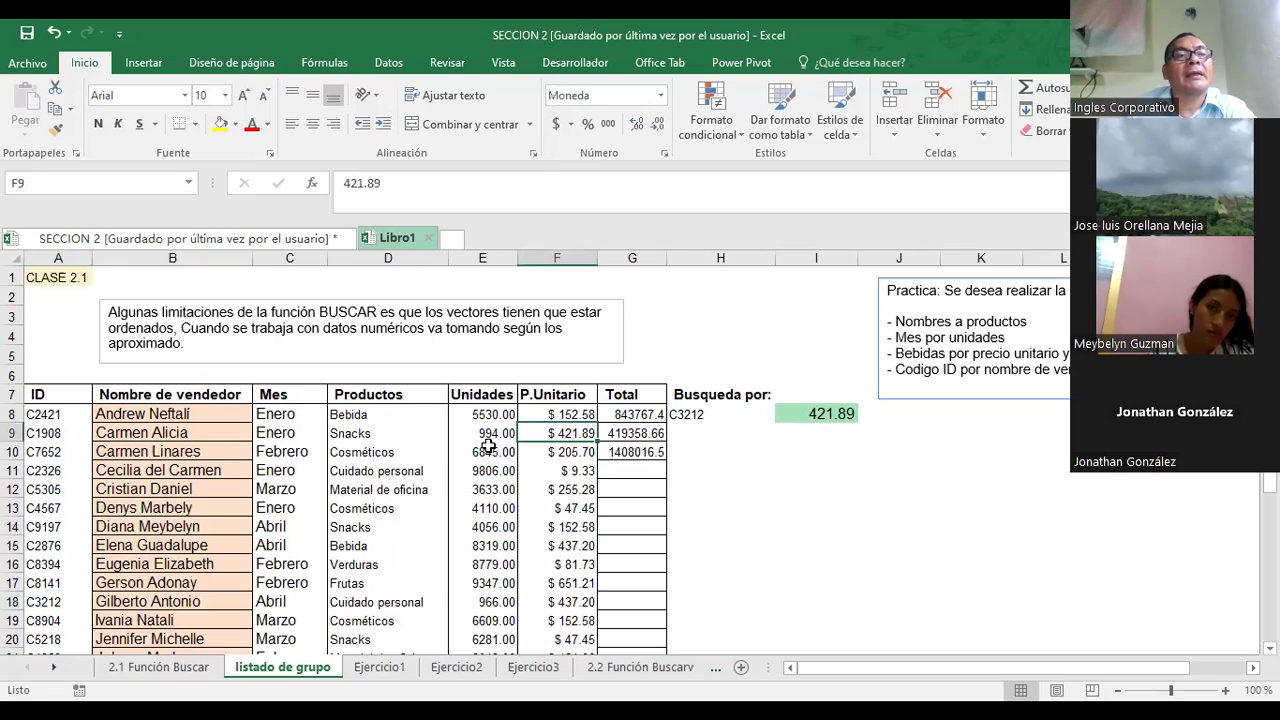
click(58, 432)
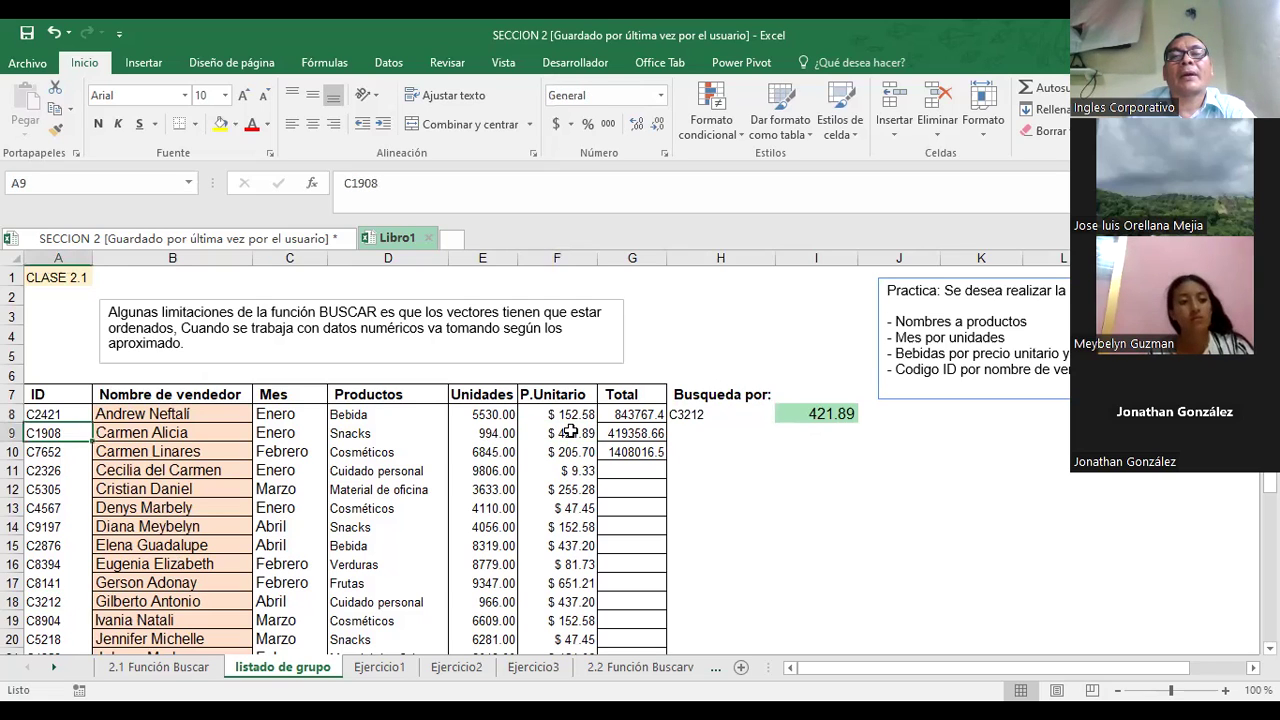
click(568, 431)
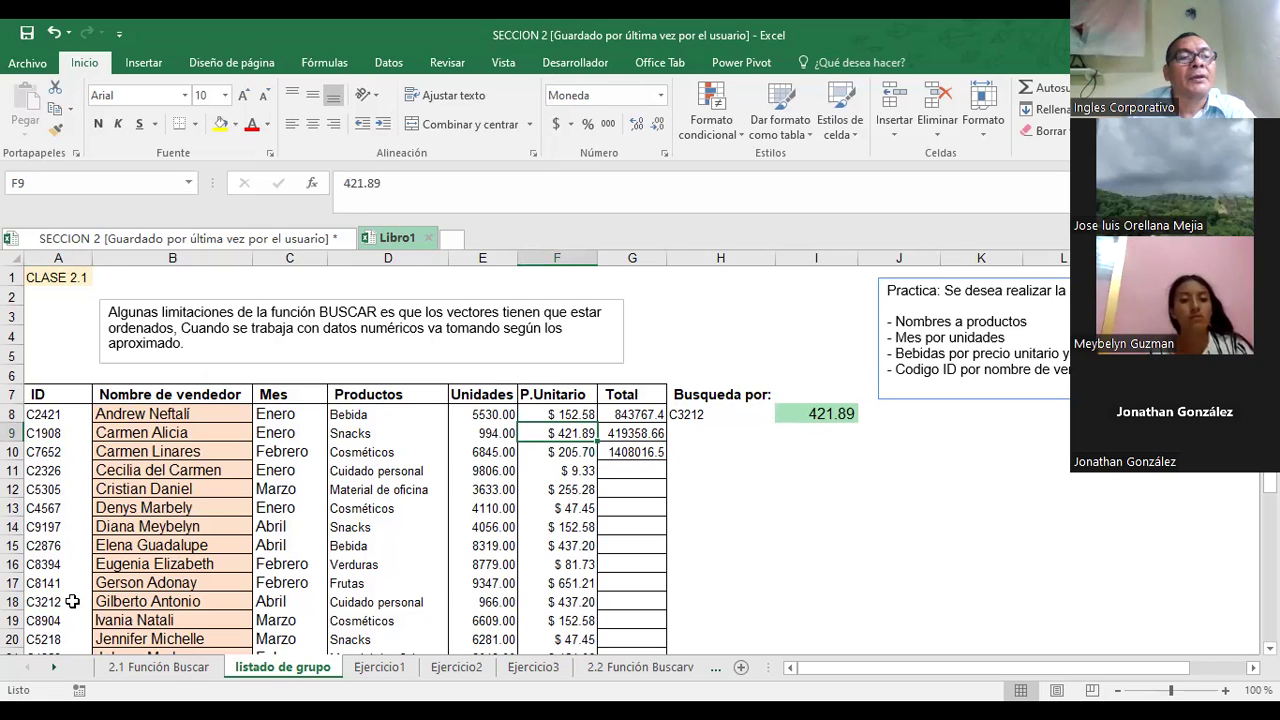
click(34, 602)
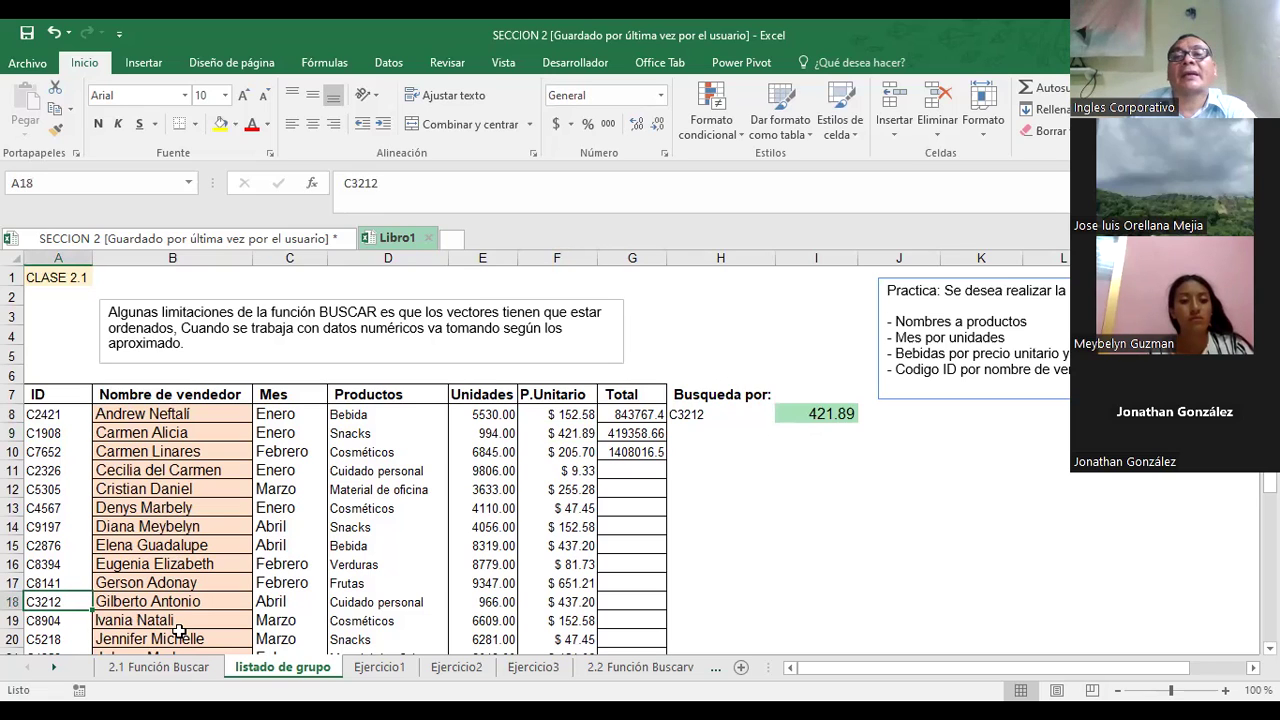
click(698, 414)
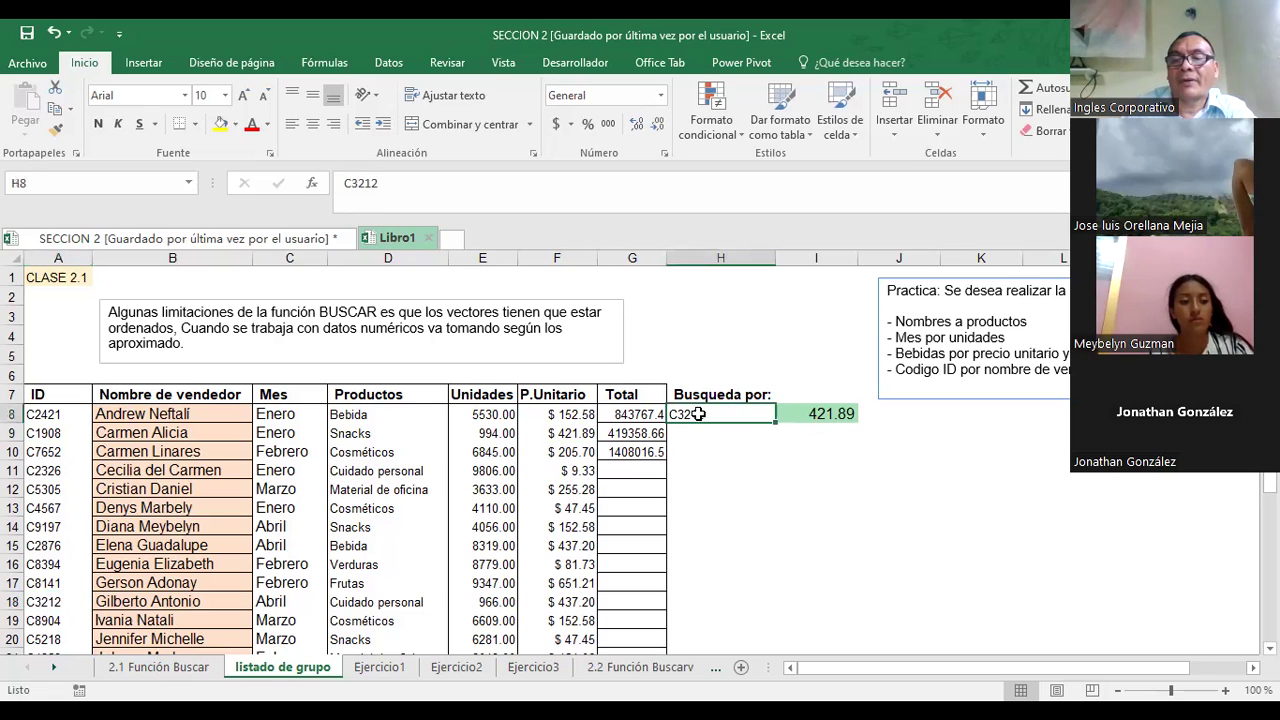
key(Delete)
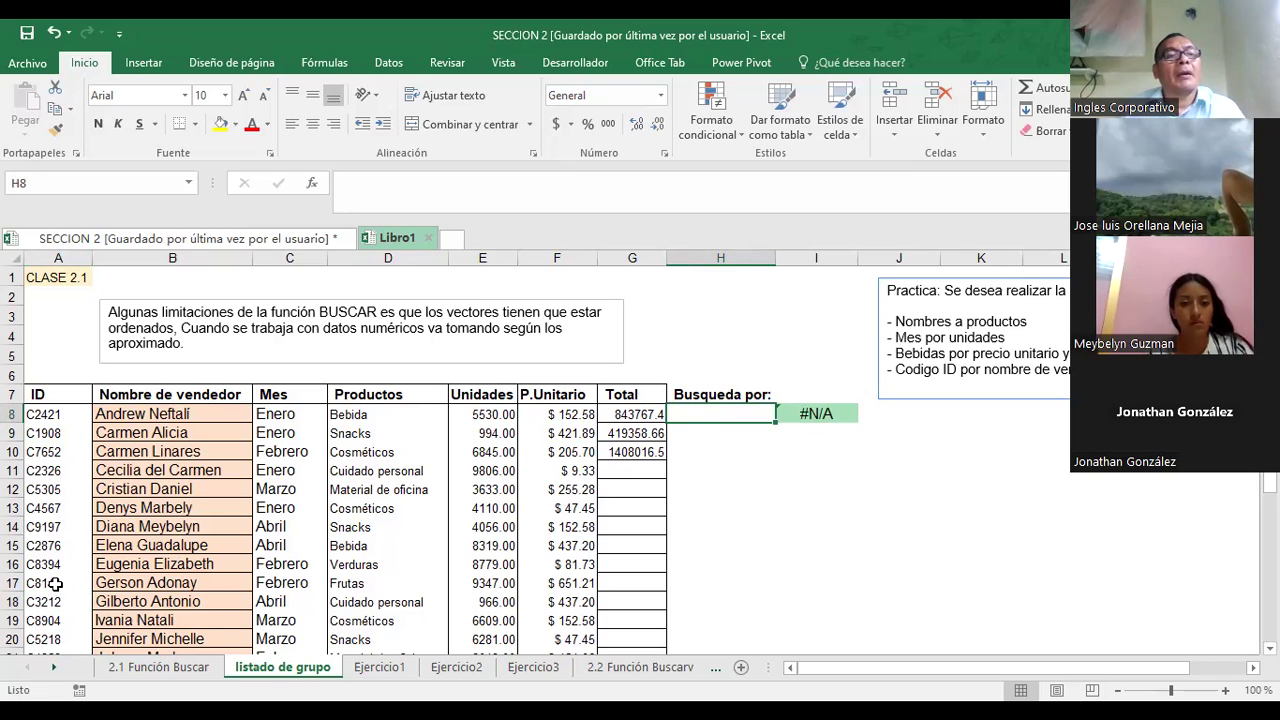
- Copy the ID C4567 from A13 into H8 and check that I8 returns its 47.45 unit price
click(60, 508)
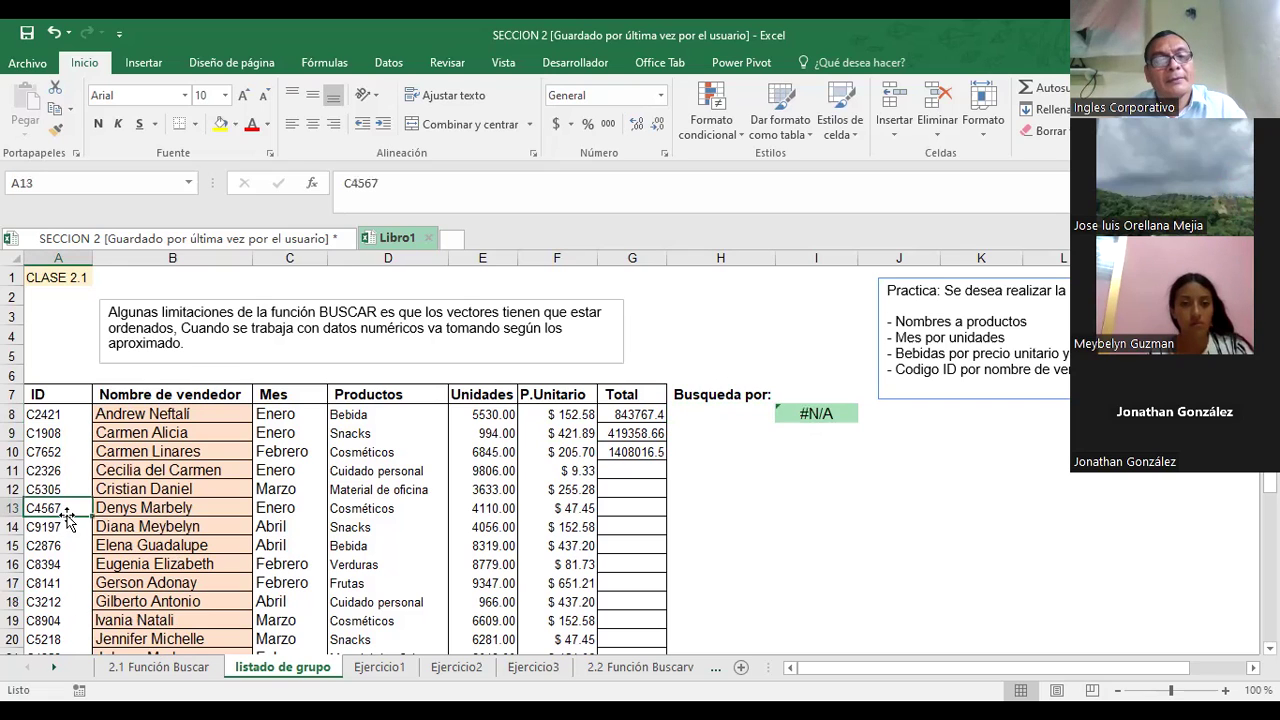
key(ctrl+c)
click(716, 432)
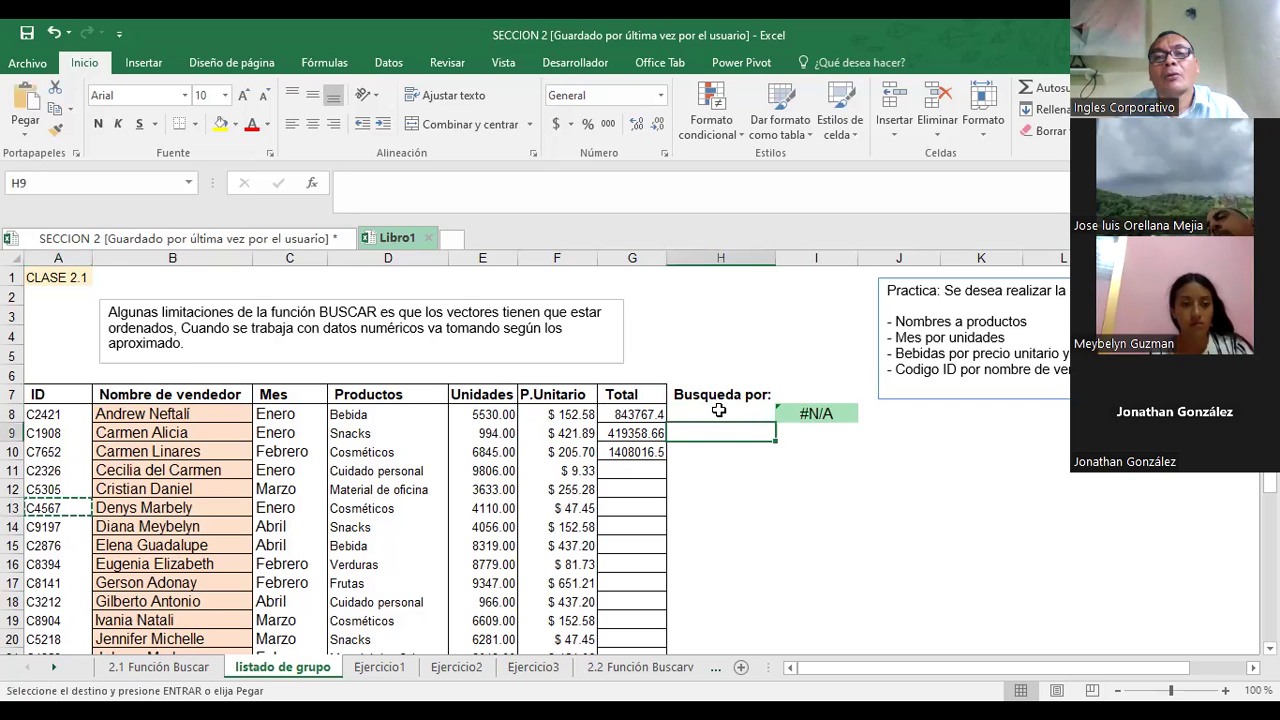
click(711, 408)
key(ctrl+v)
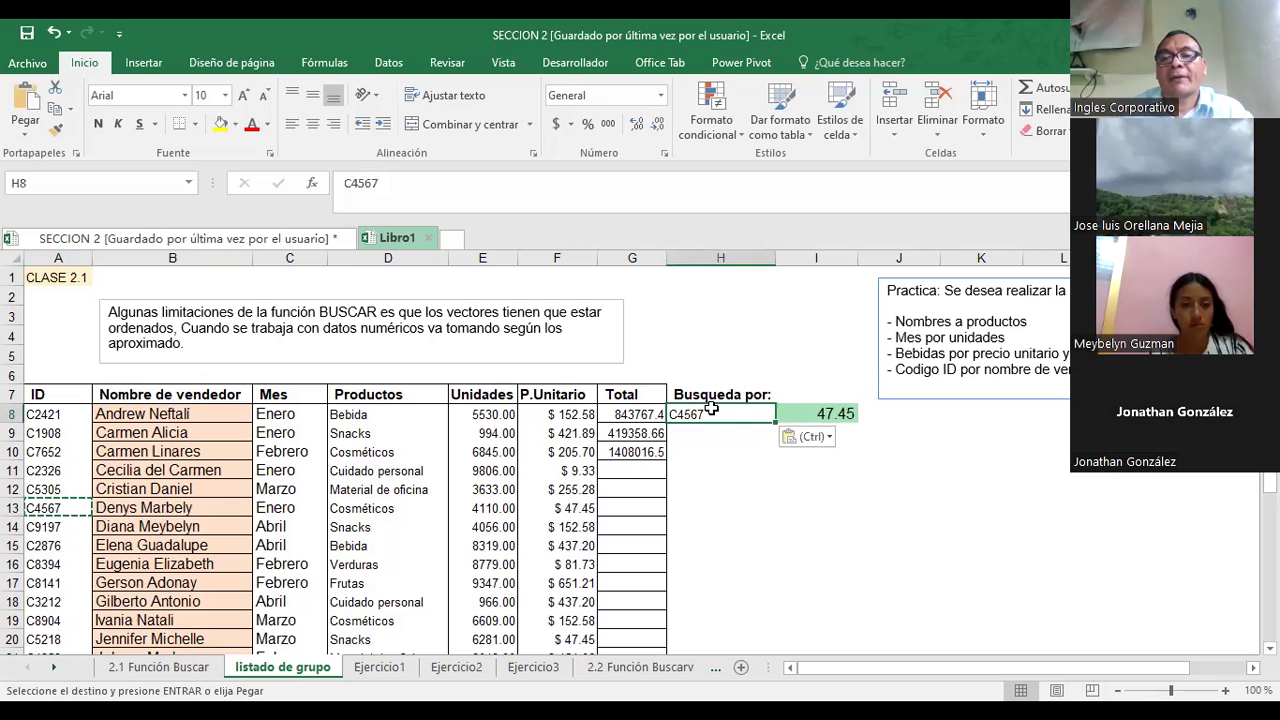
key(Escape)
click(806, 486)
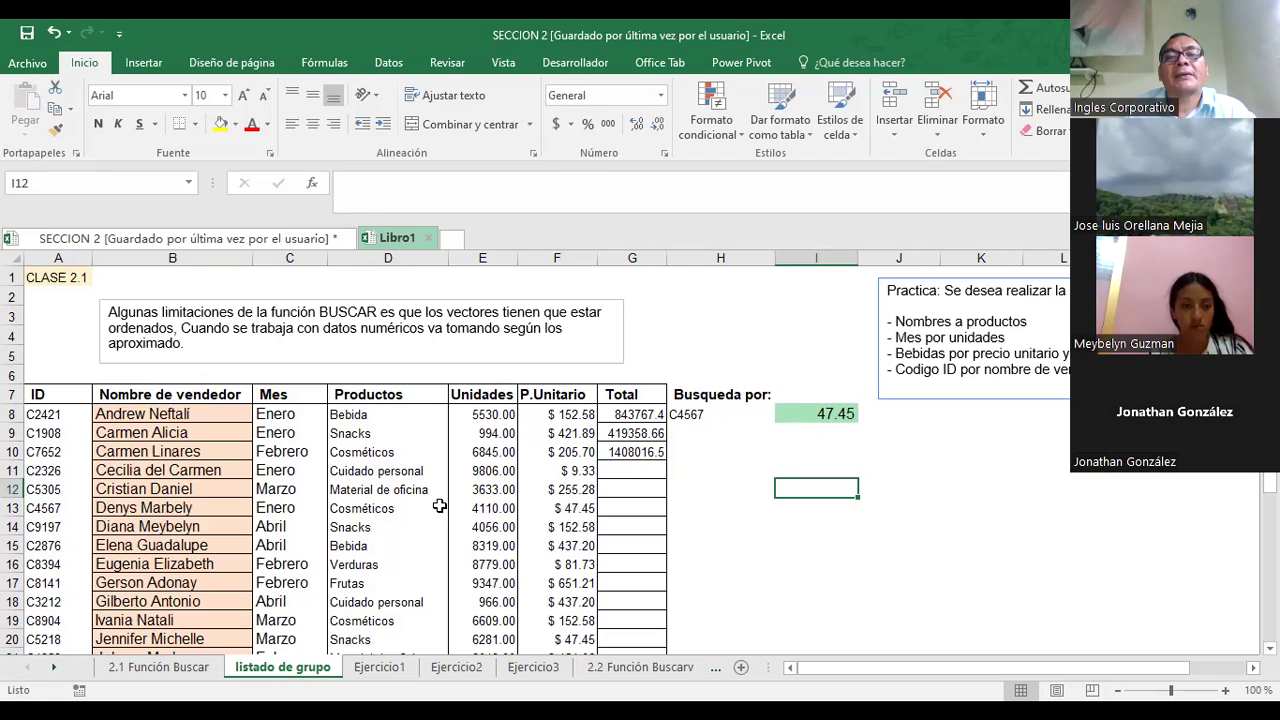
click(549, 510)
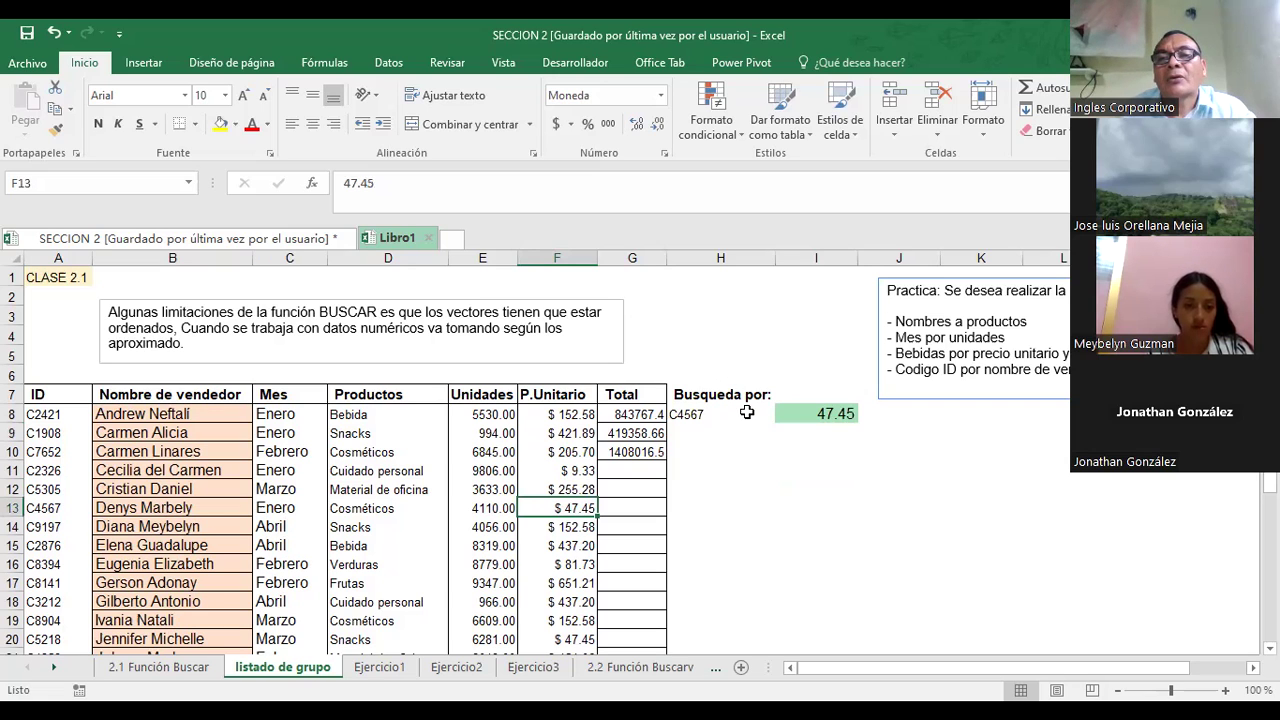
click(836, 414)
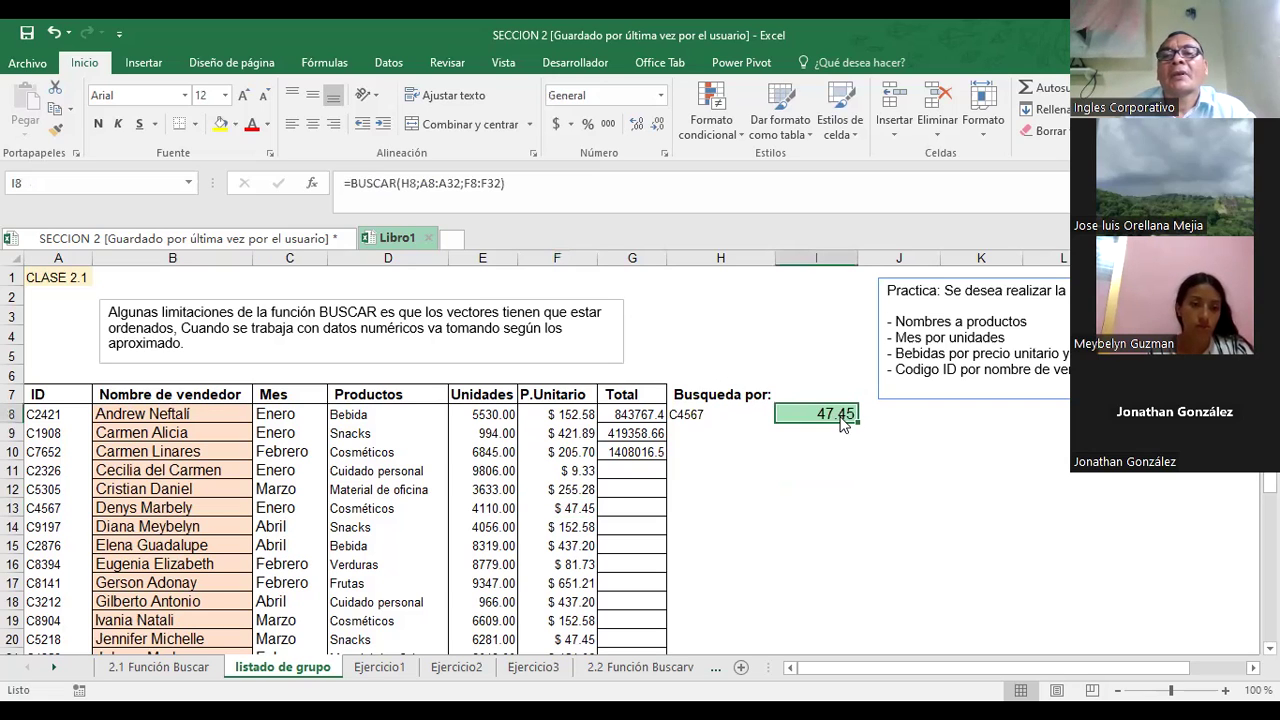
- Apply the Moneda currency format to I8 so the lookup shows $47.45
right_click(842, 424)
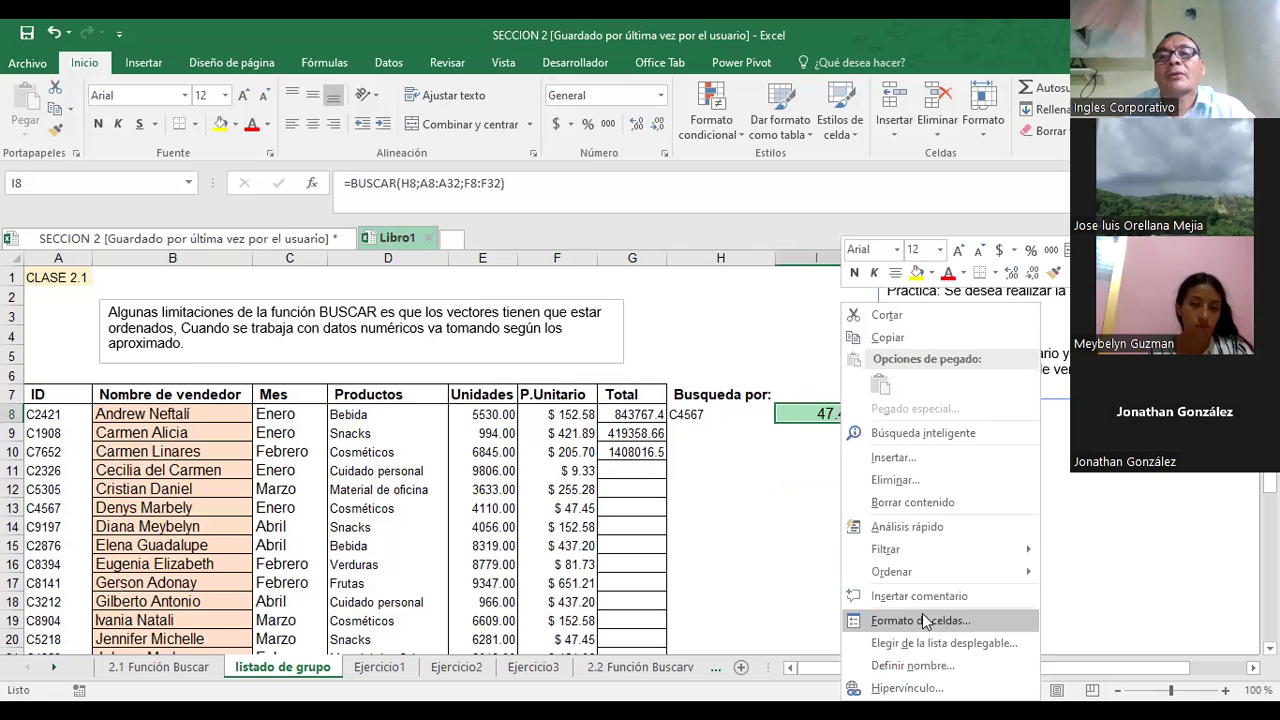
click(922, 620)
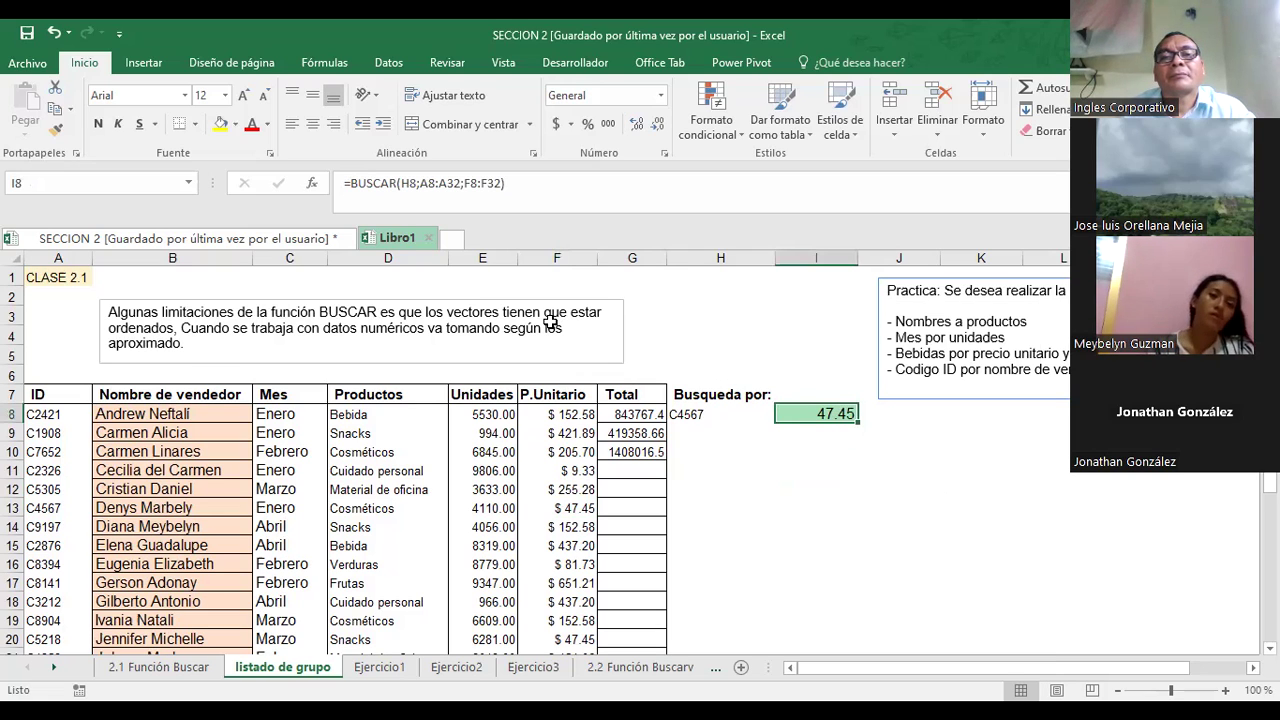
key(ctrl+1)
click(706, 371)
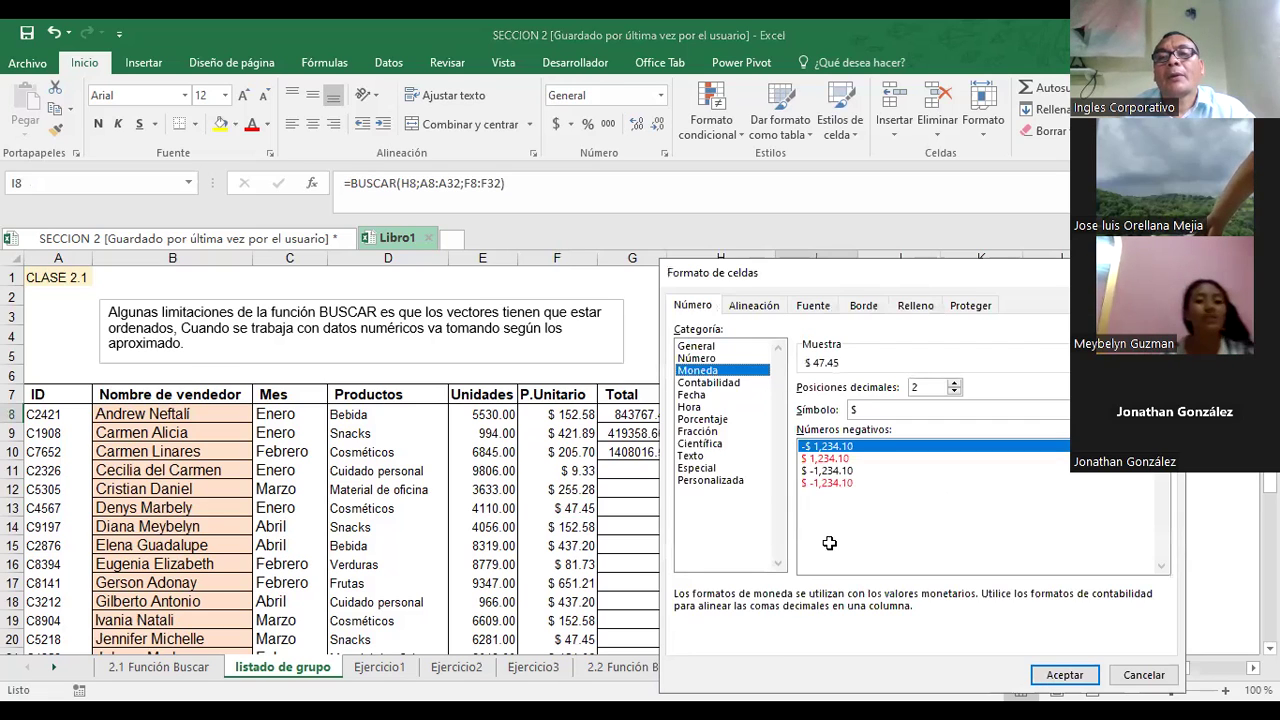
key(Return)
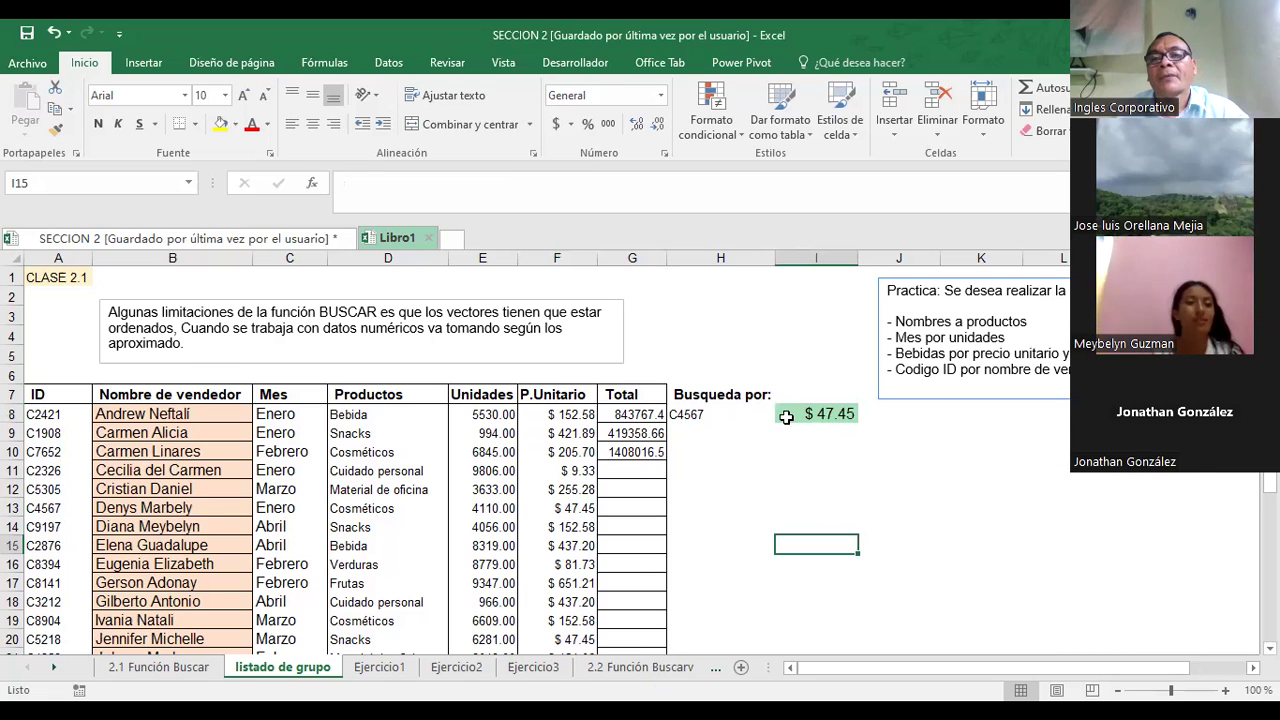
click(797, 415)
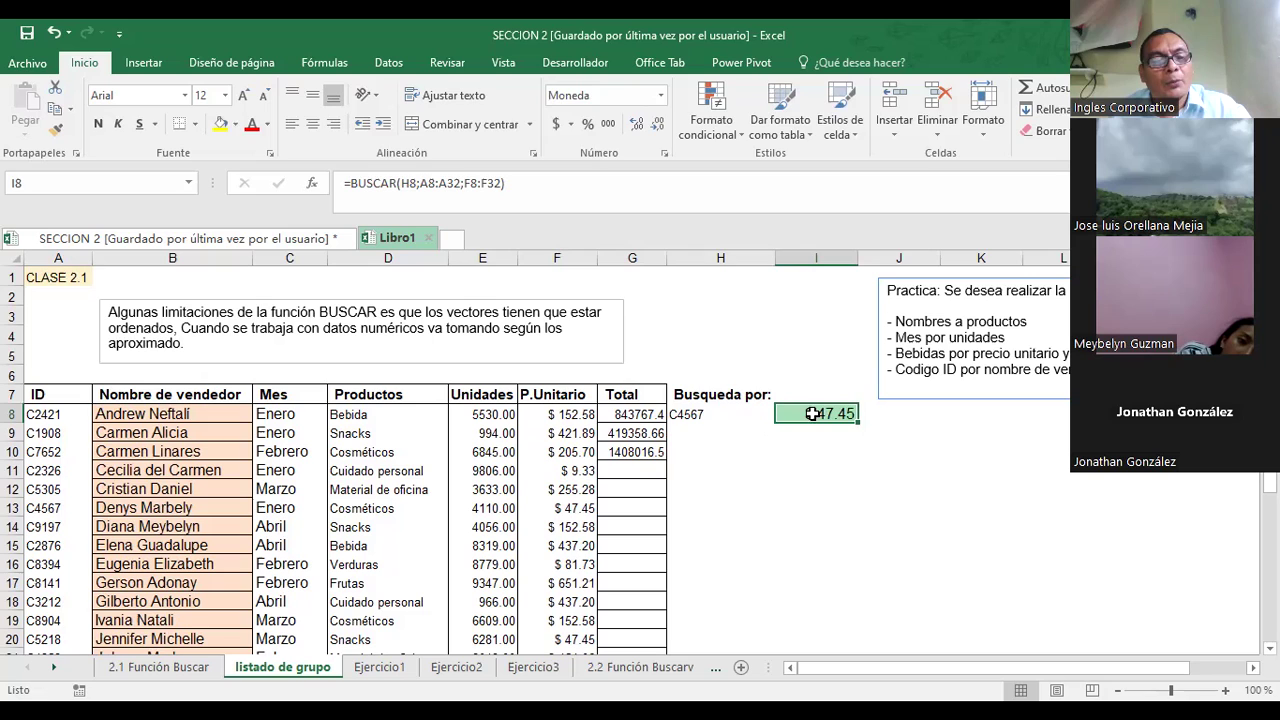
double_click(813, 413)
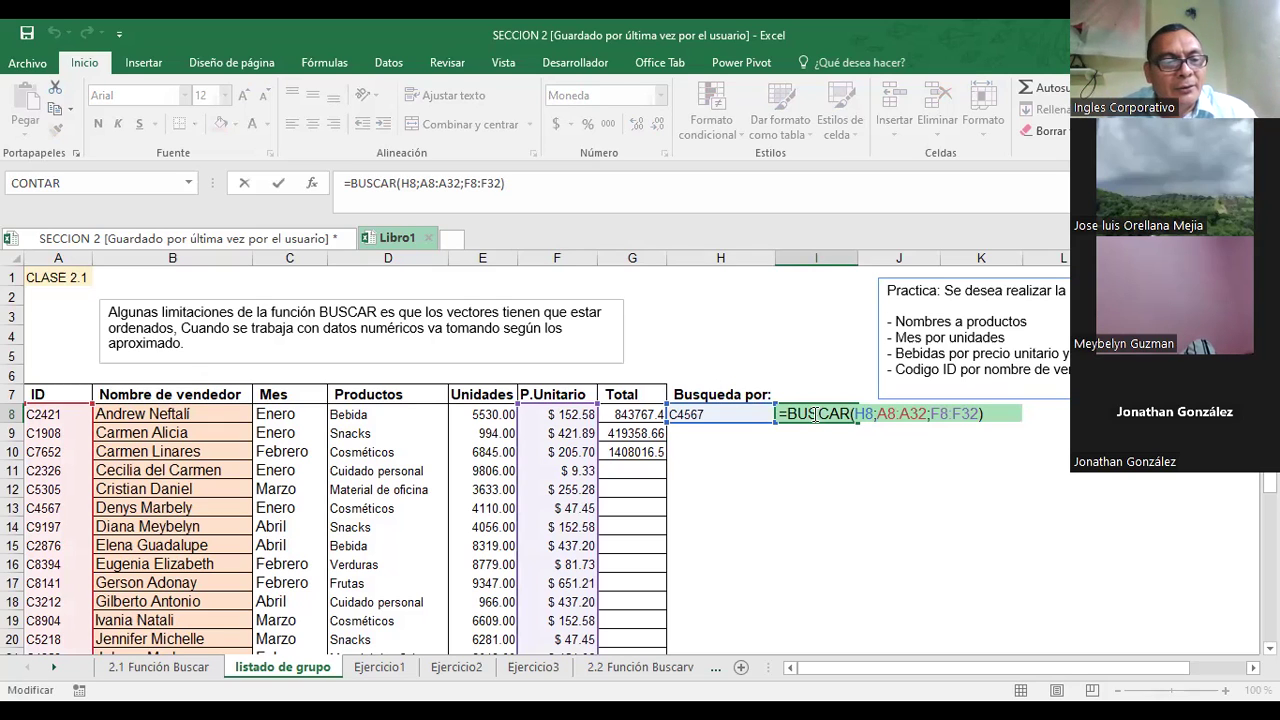
click(905, 520)
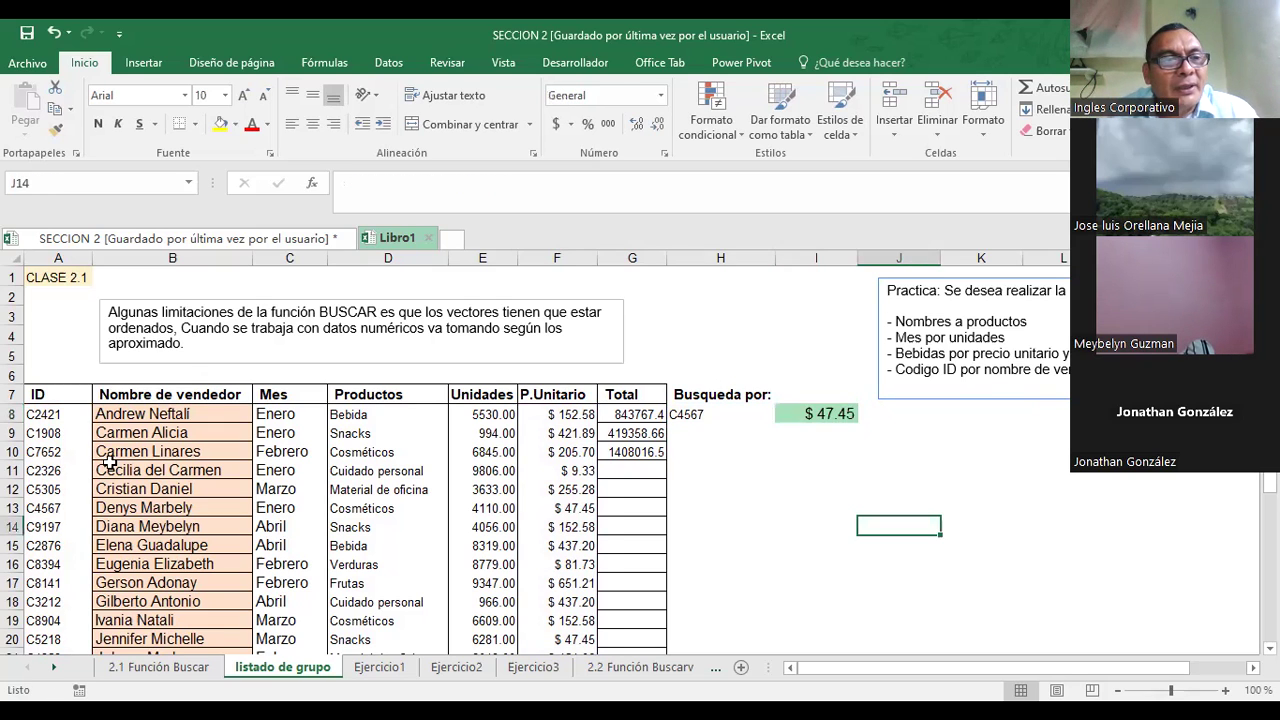
drag(128, 395, 140, 640)
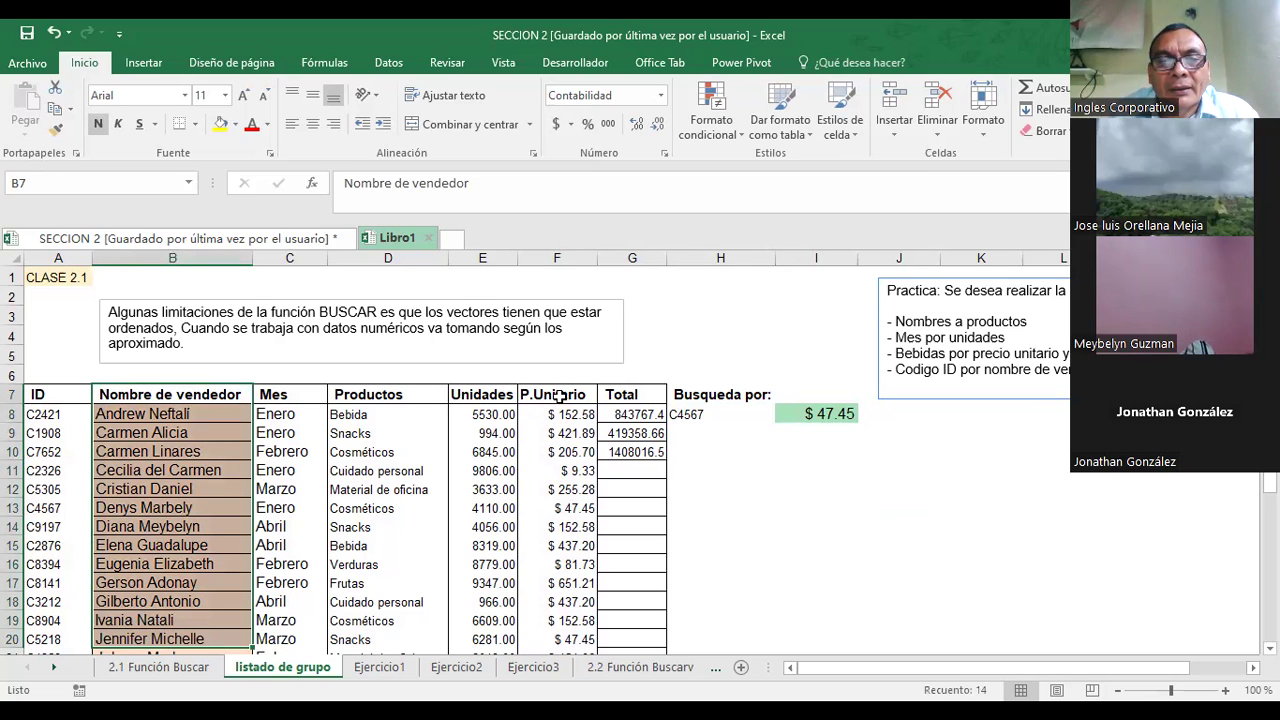
click(561, 396)
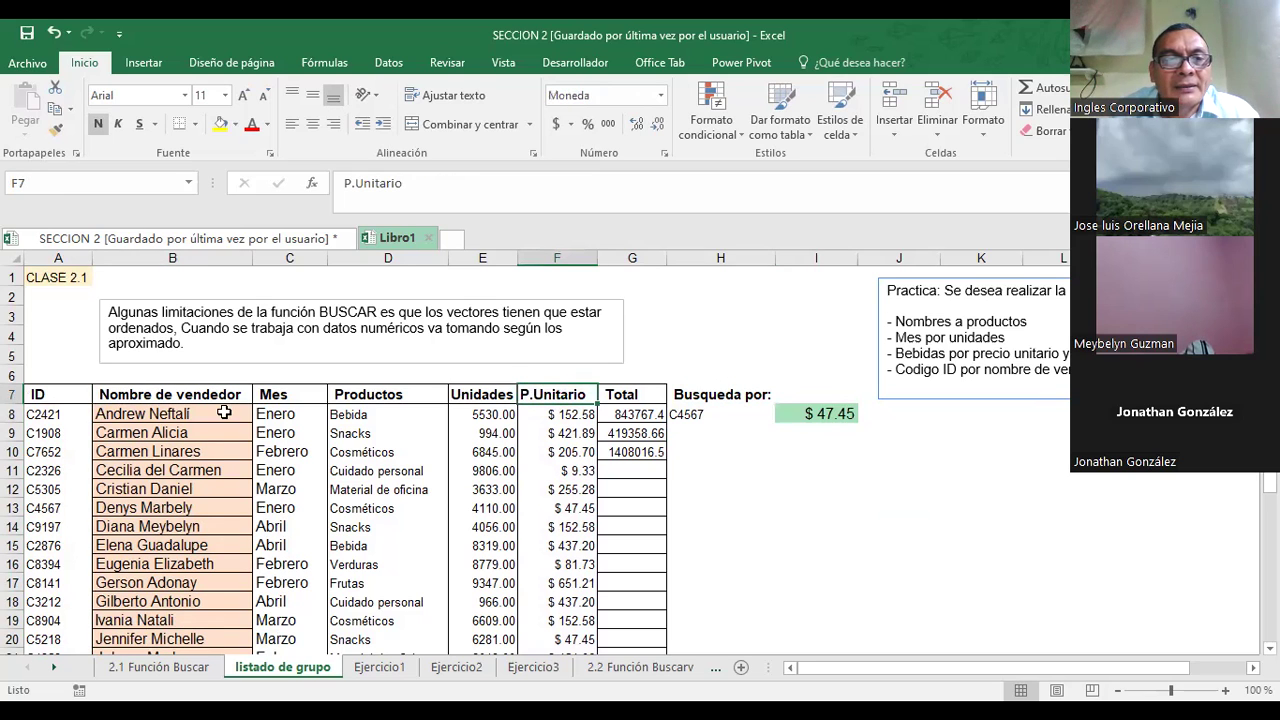
drag(572, 397, 585, 652)
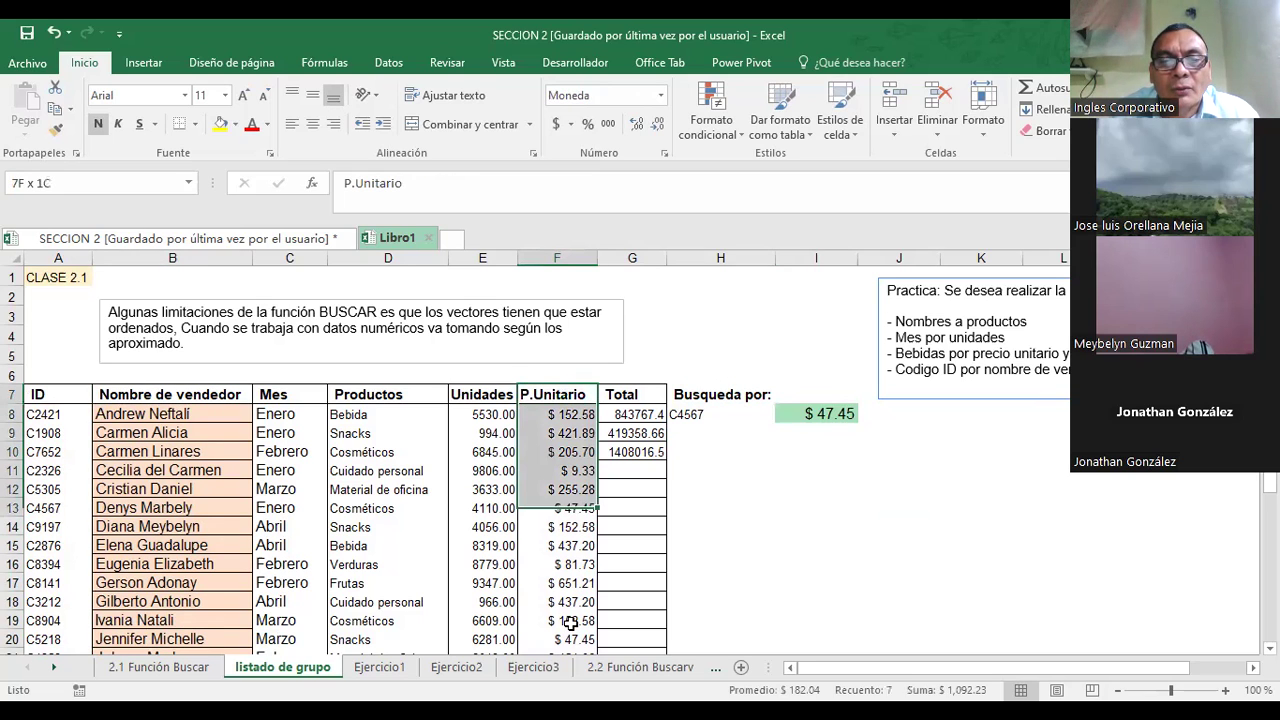
click(861, 562)
drag(105, 413, 623, 614)
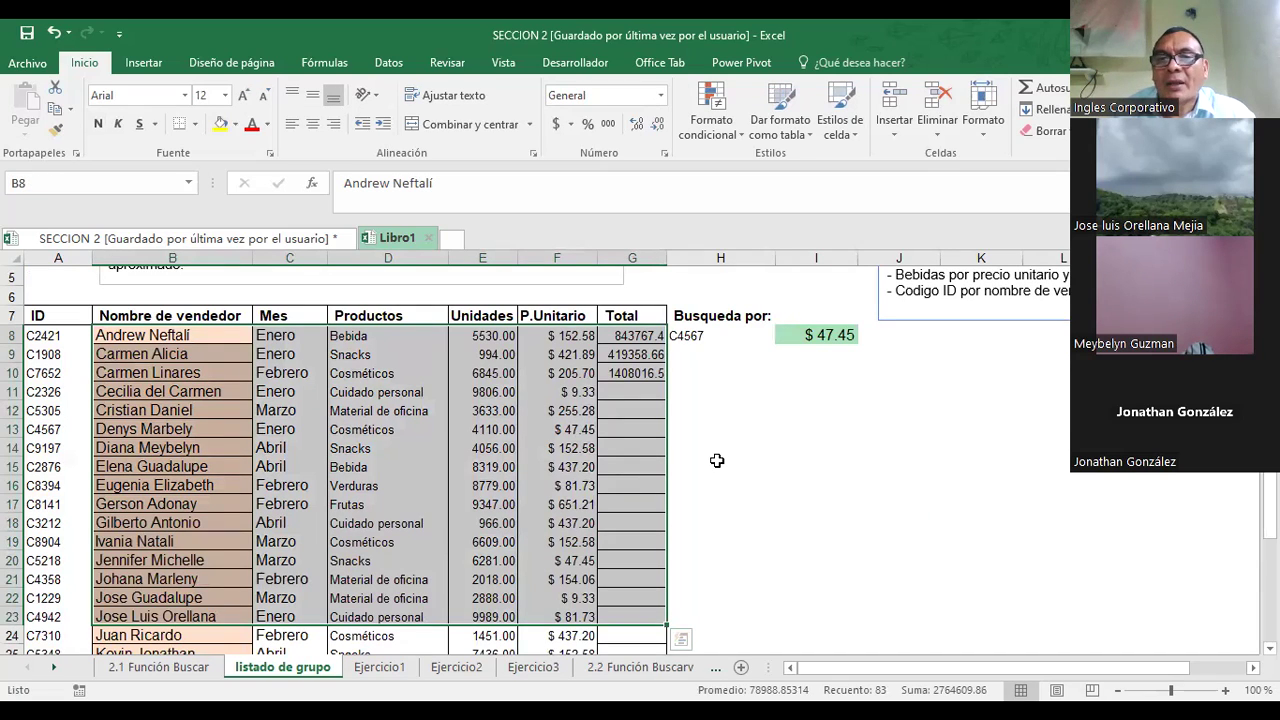
click(799, 464)
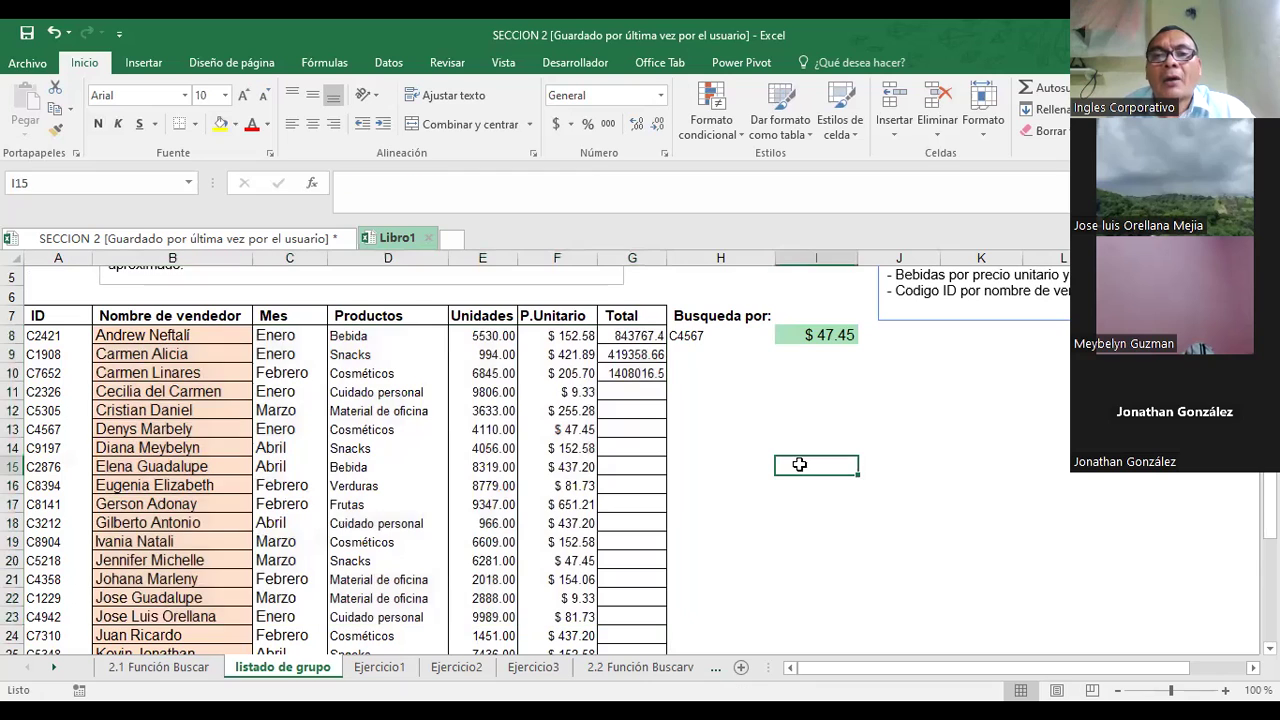
click(715, 336)
- Clear H8 and begin a BUSCAR formula in I11 with H11 as the search value
key(Delete)
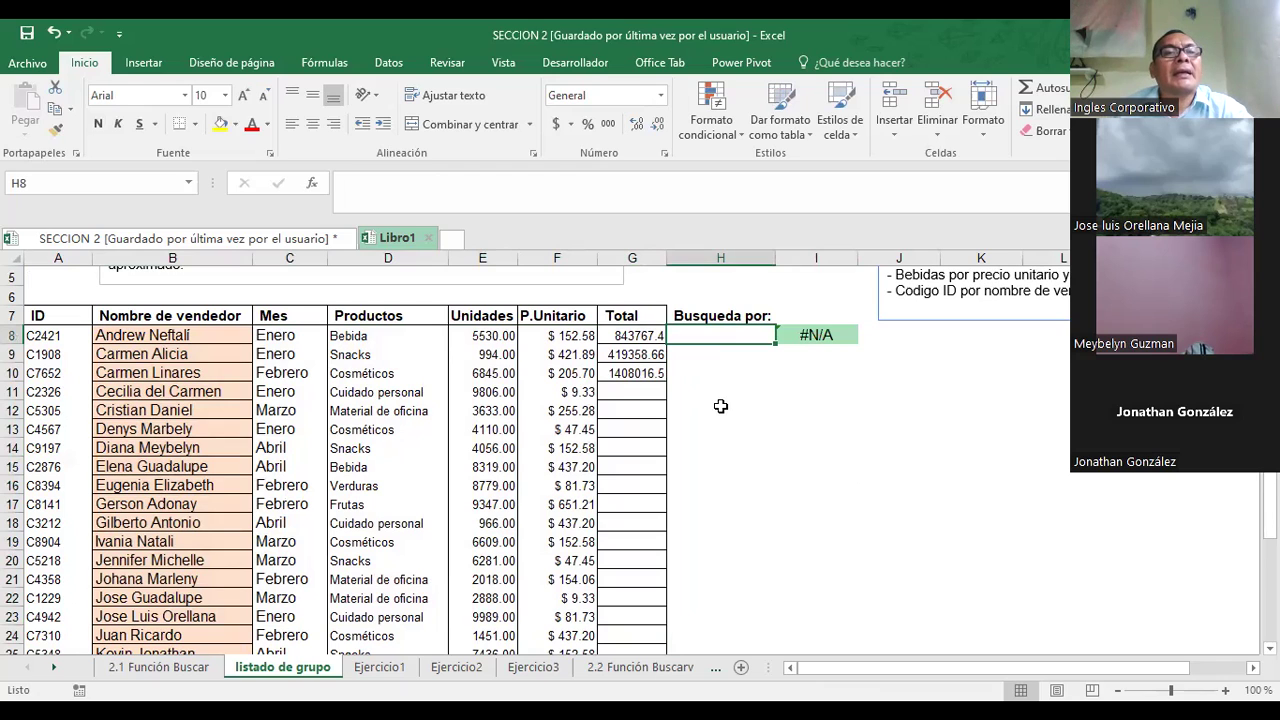
click(702, 389)
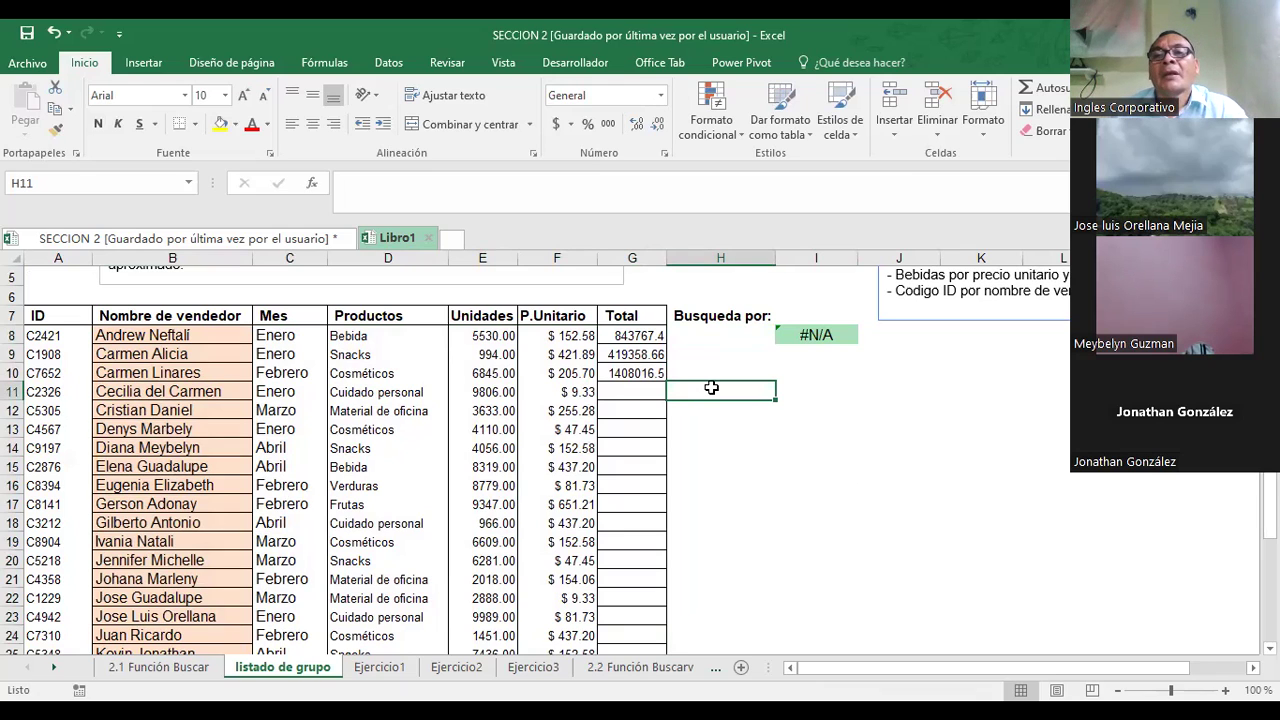
click(805, 391)
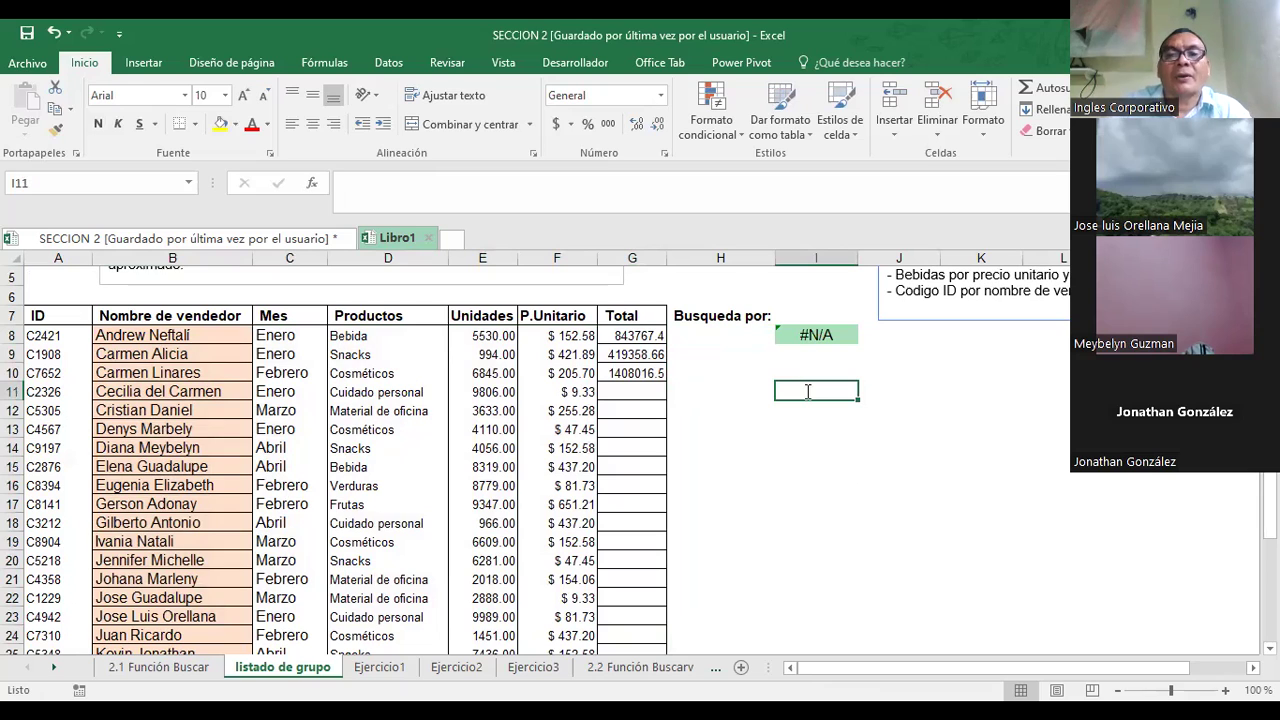
text(=B)
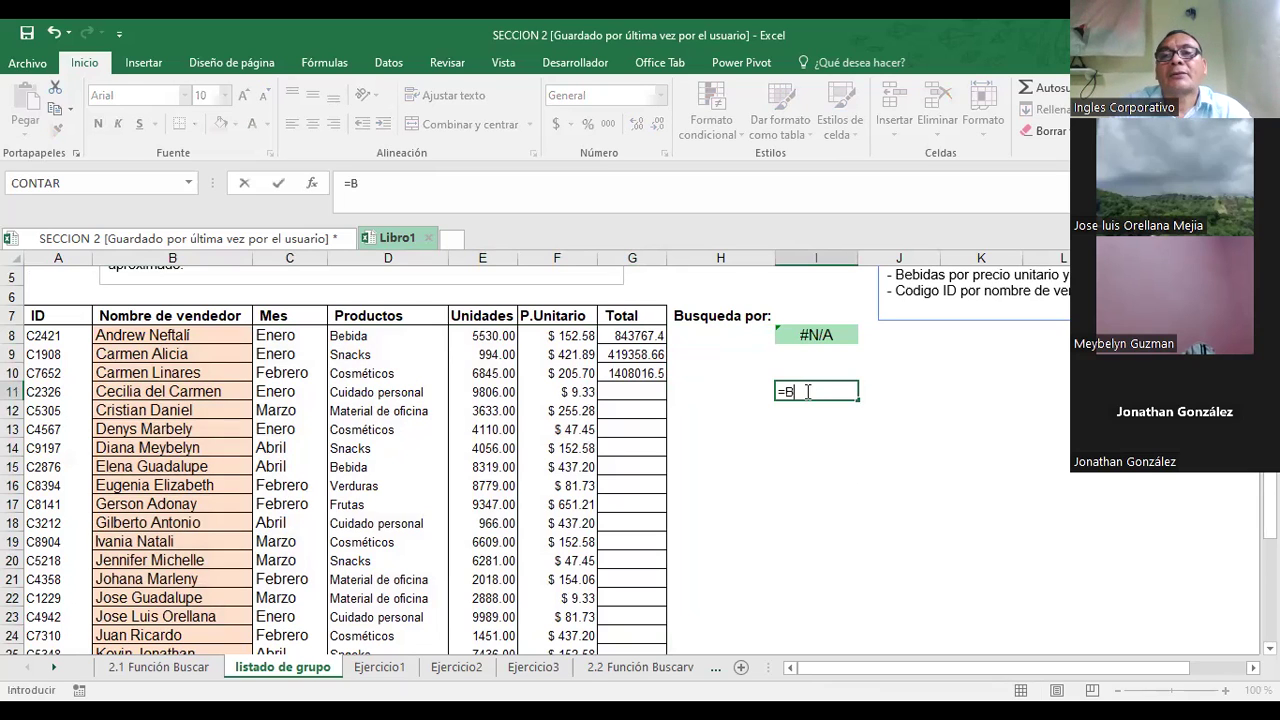
text(USCAR)
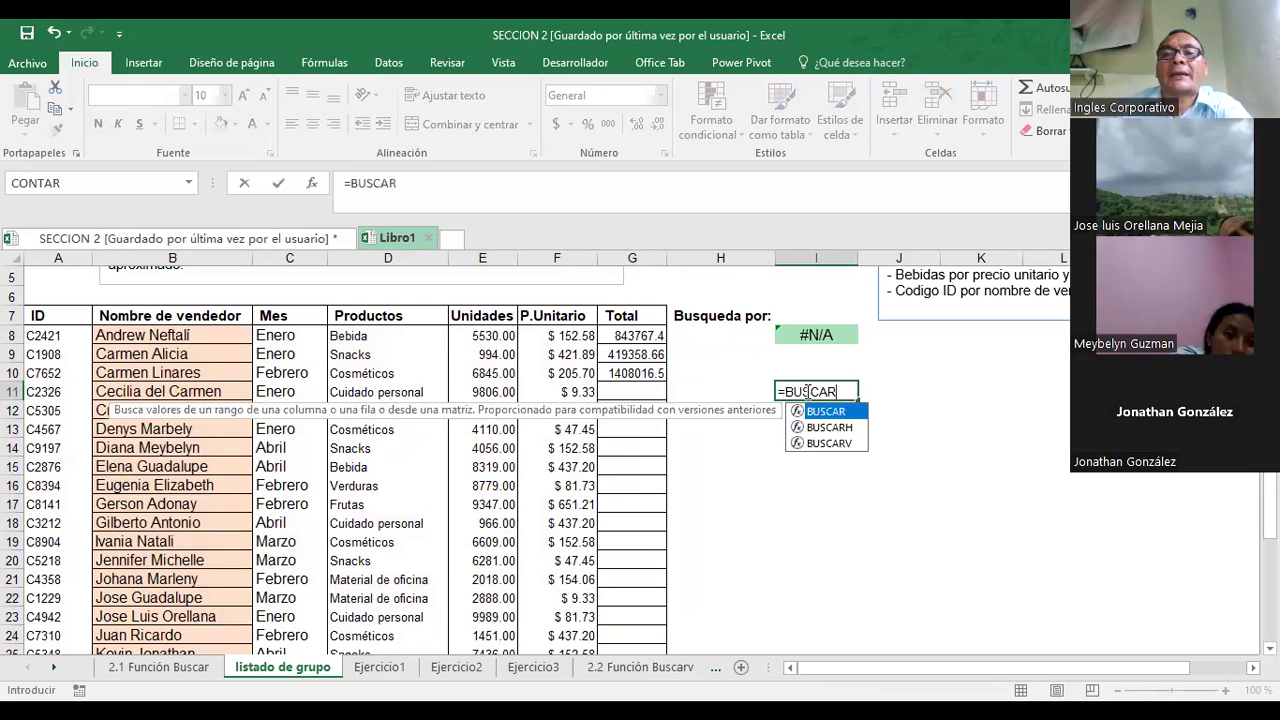
text(()
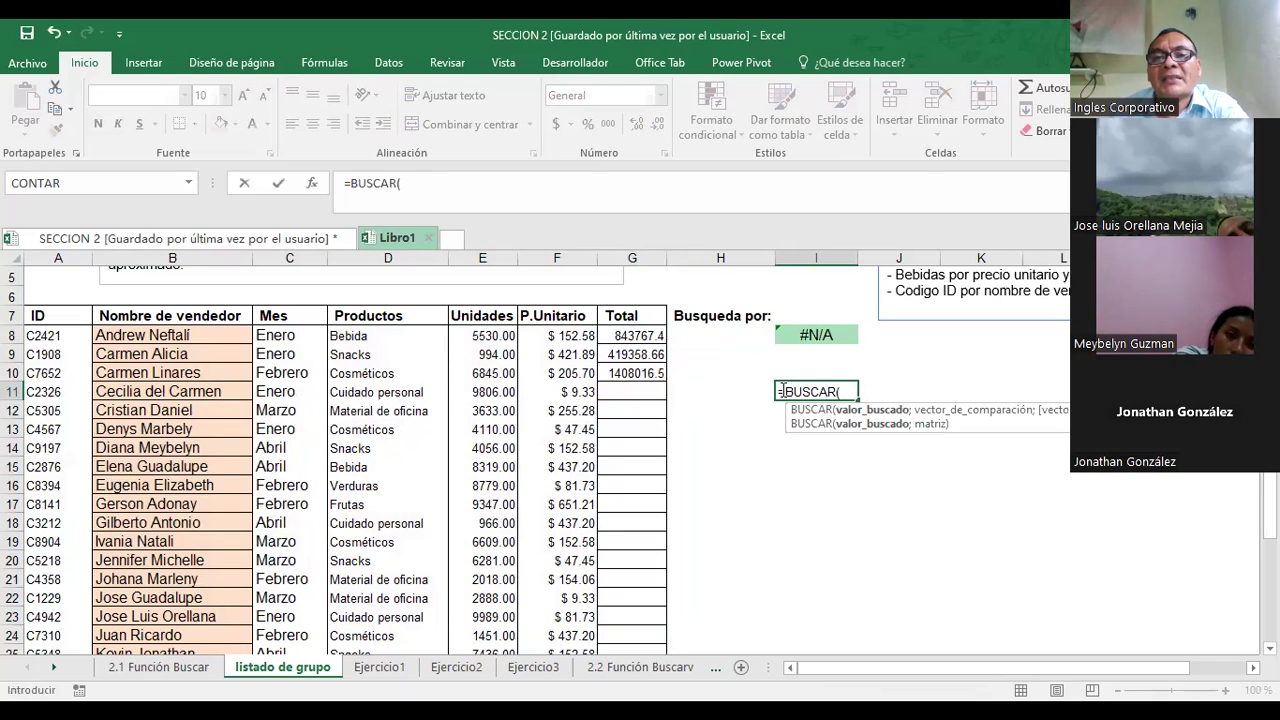
click(721, 393)
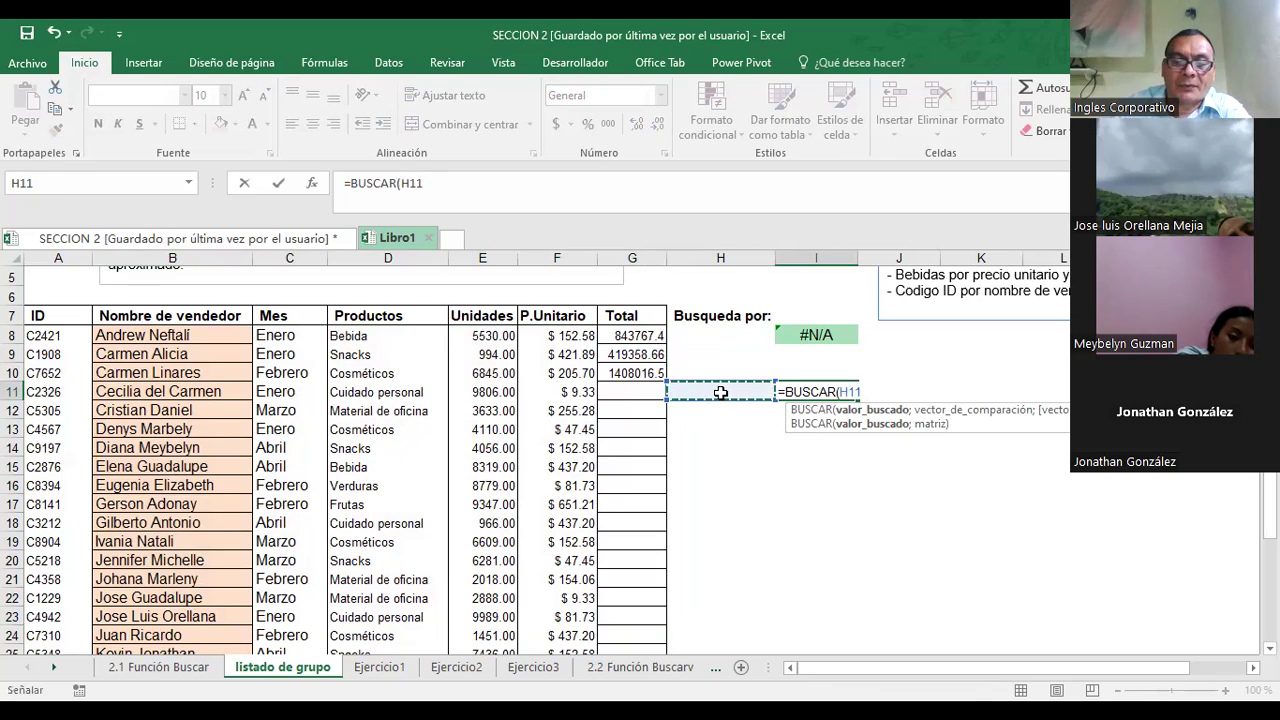
text(;)
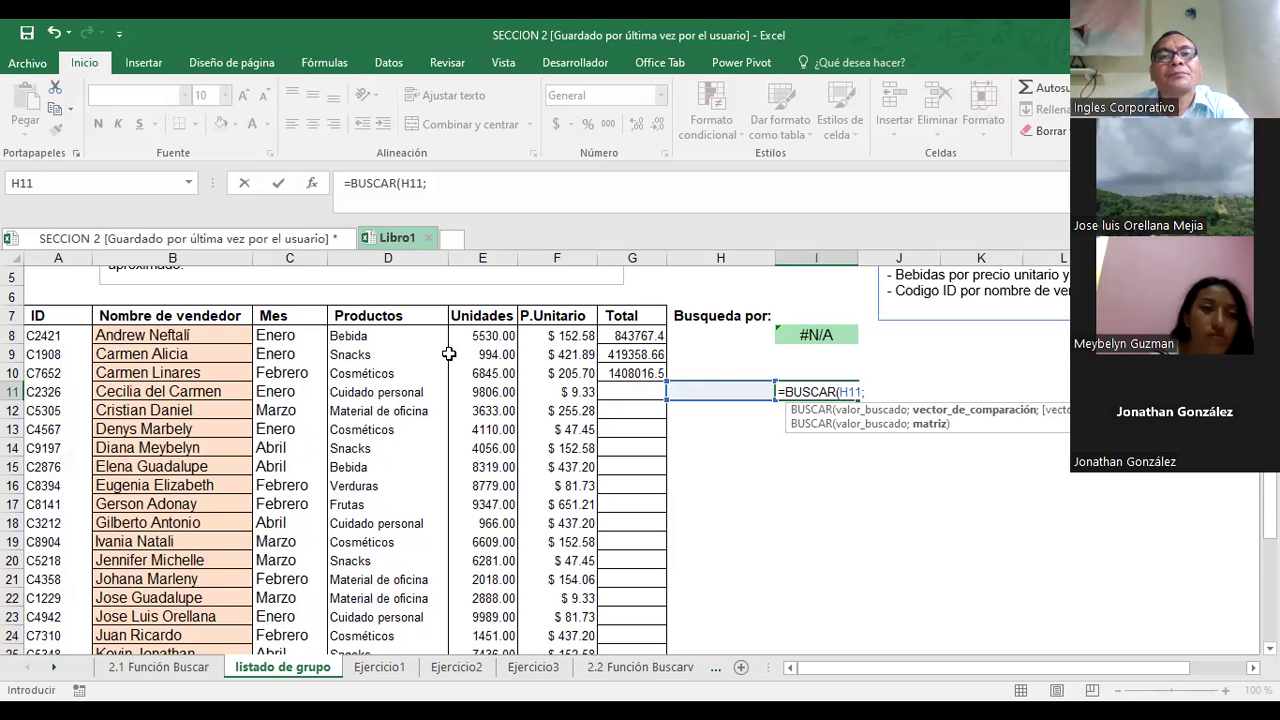
- Add C8:C32 as the lookup's search vector
click(288, 335)
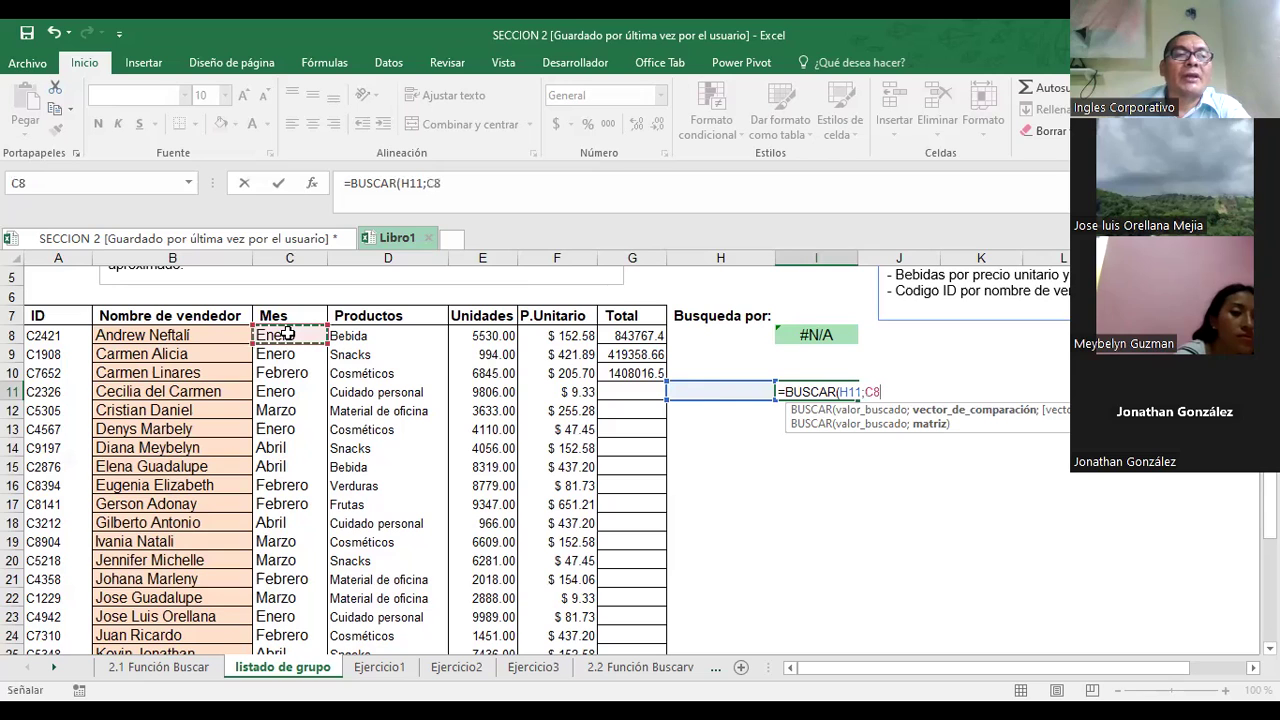
drag(288, 340, 288, 614)
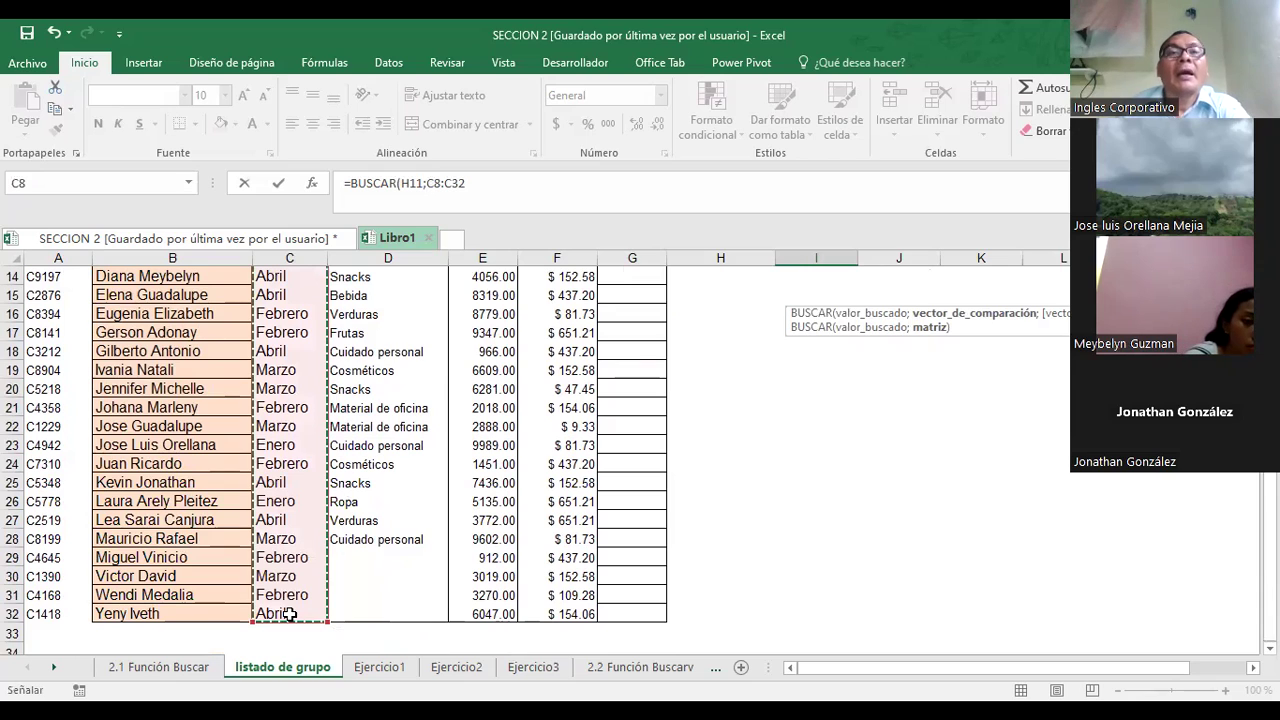
click(494, 191)
text(;)
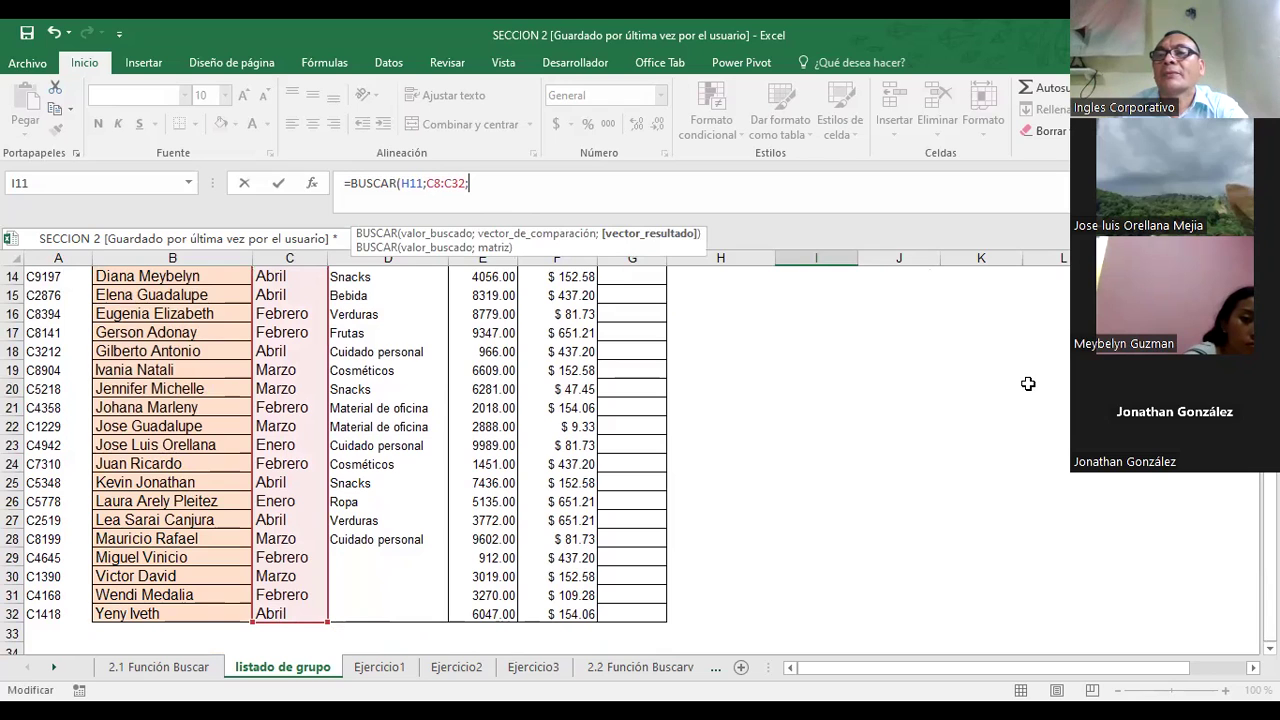
- Add D8:D32 as the result vector and enter =BUSCAR(H11;C8:C32;D8:D32)
scroll(1028, 384, up, 3)
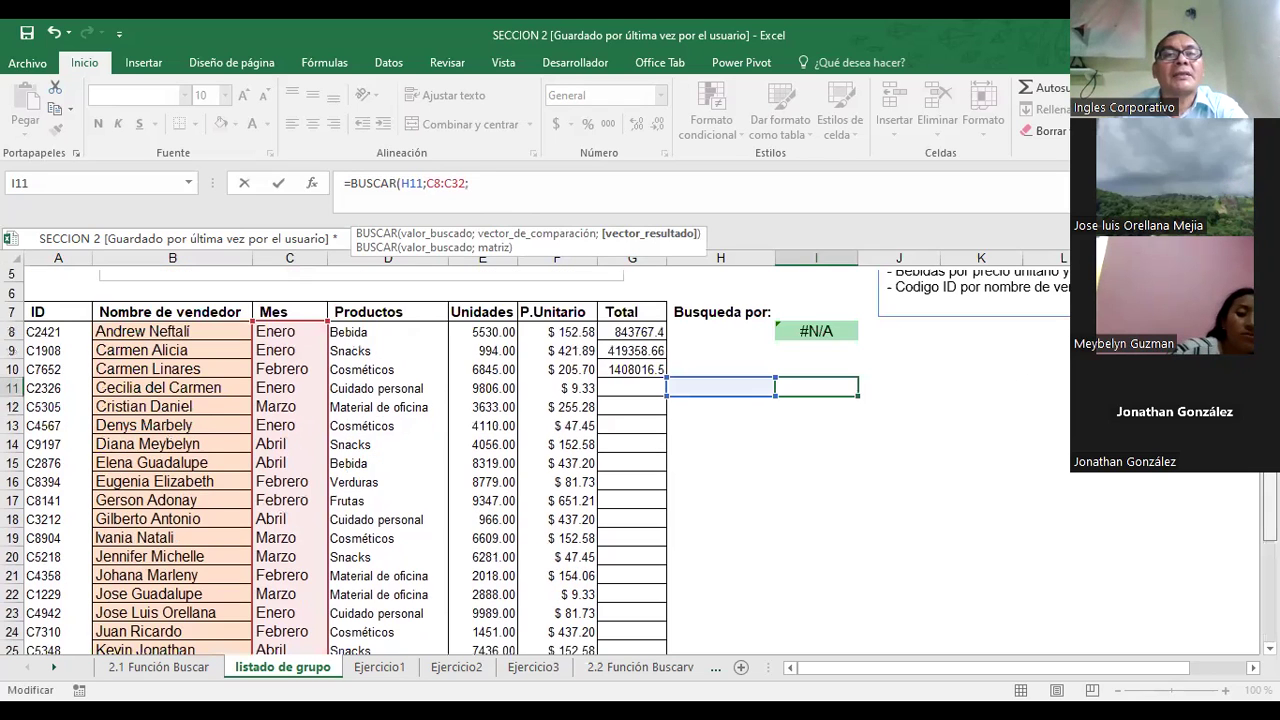
scroll(1028, 384, up, 1)
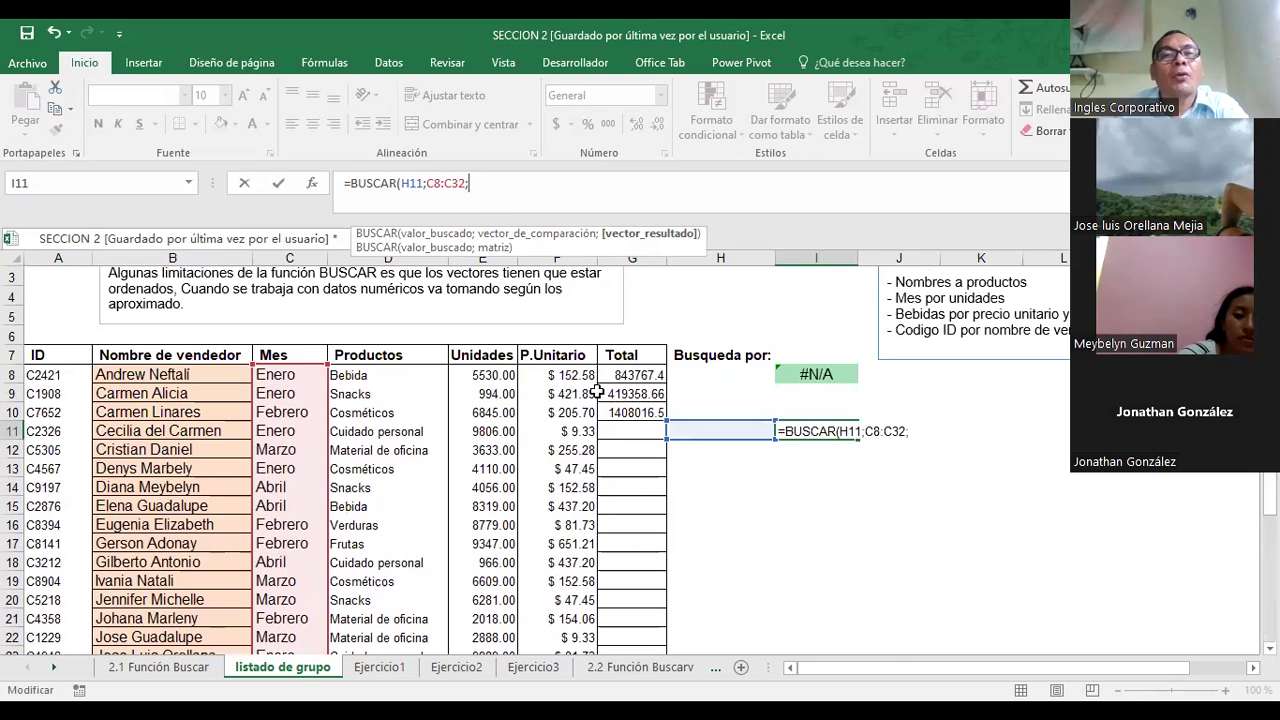
click(390, 376)
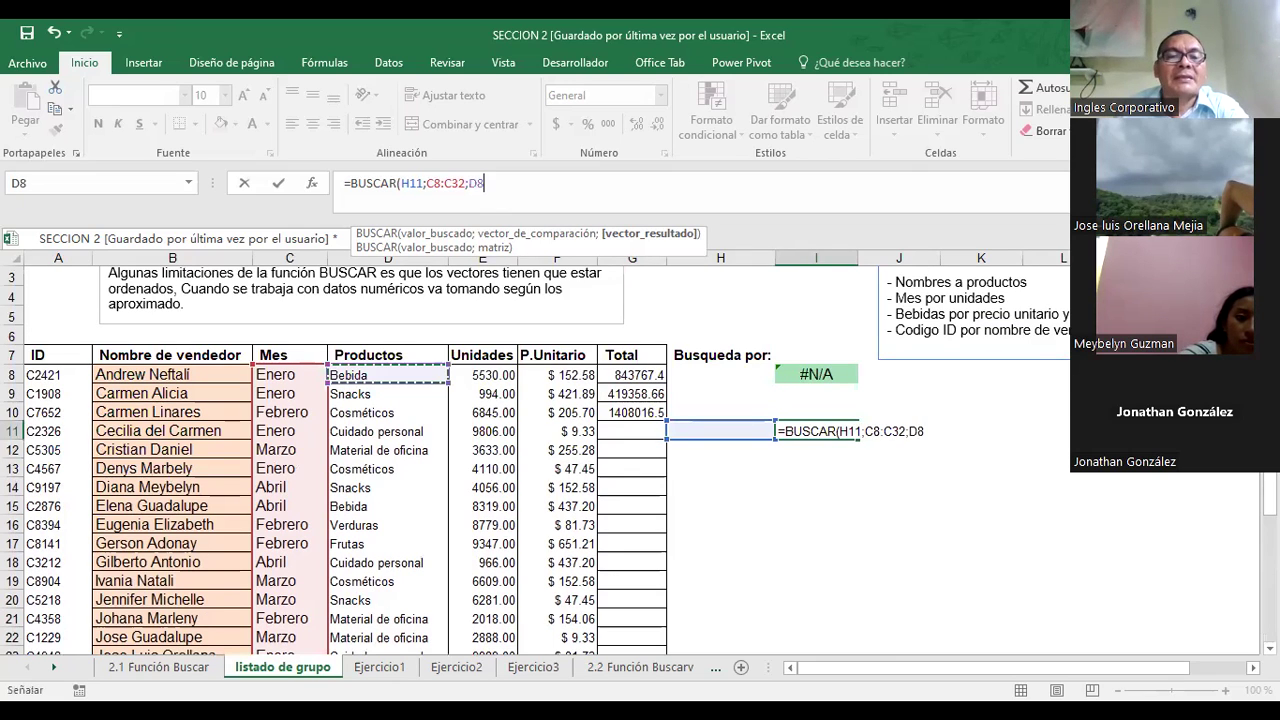
drag(390, 376, 440, 625)
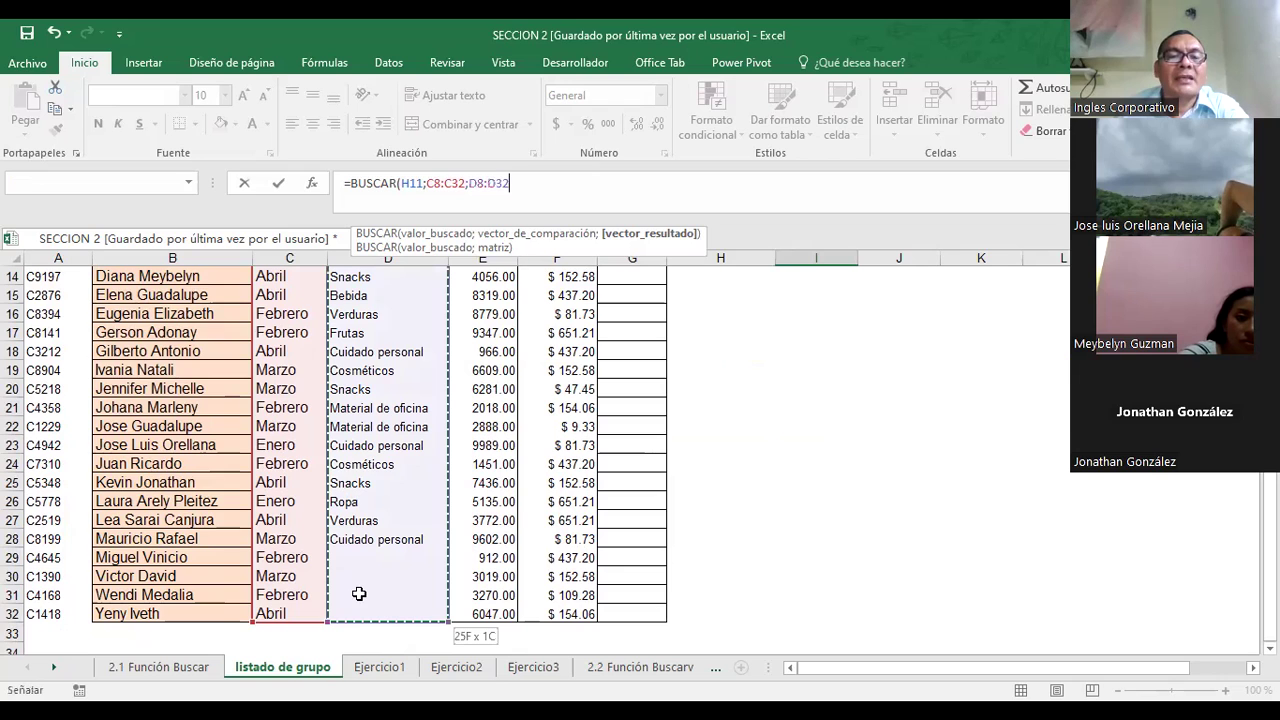
drag(359, 594, 359, 592)
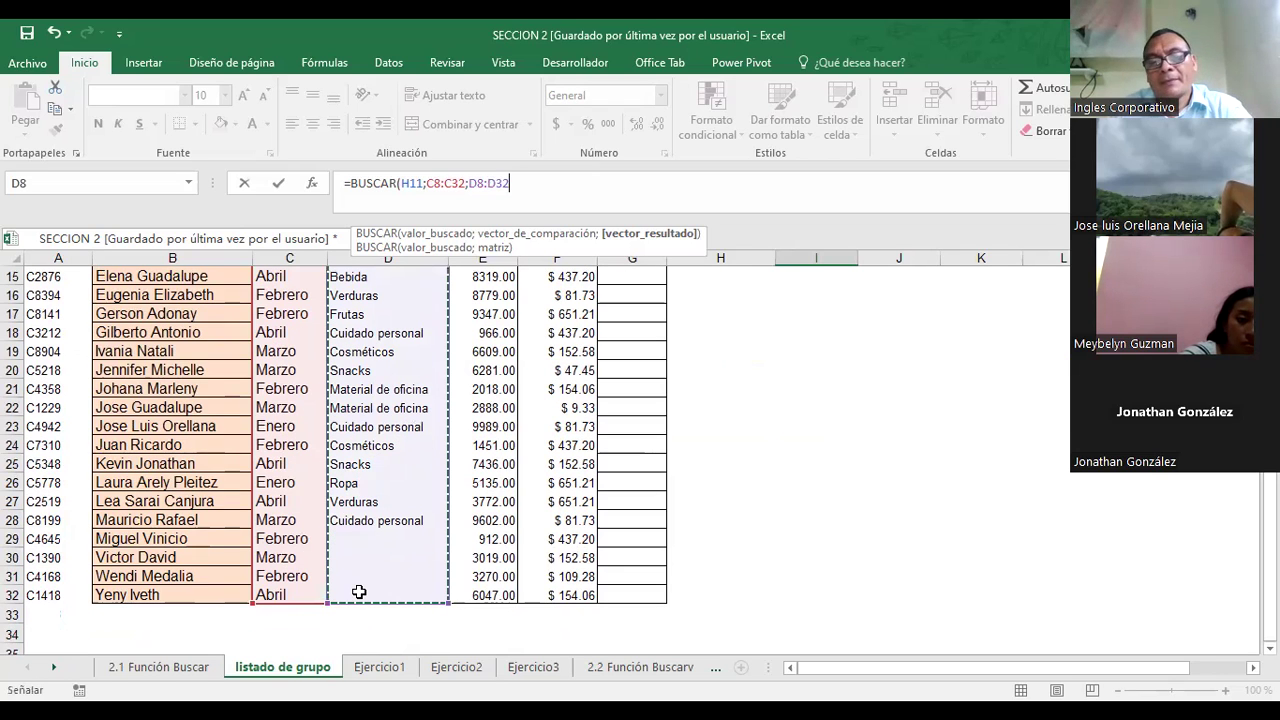
key(Return)
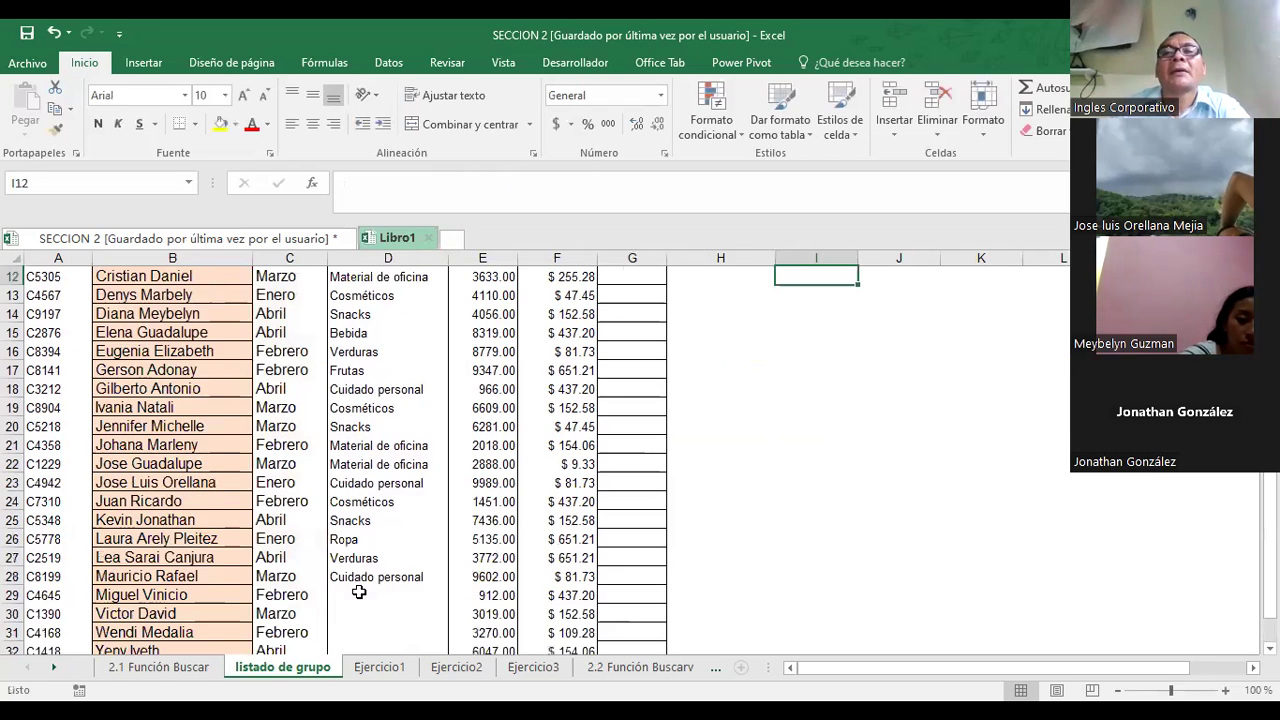
scroll(731, 463, up, 4)
click(730, 465)
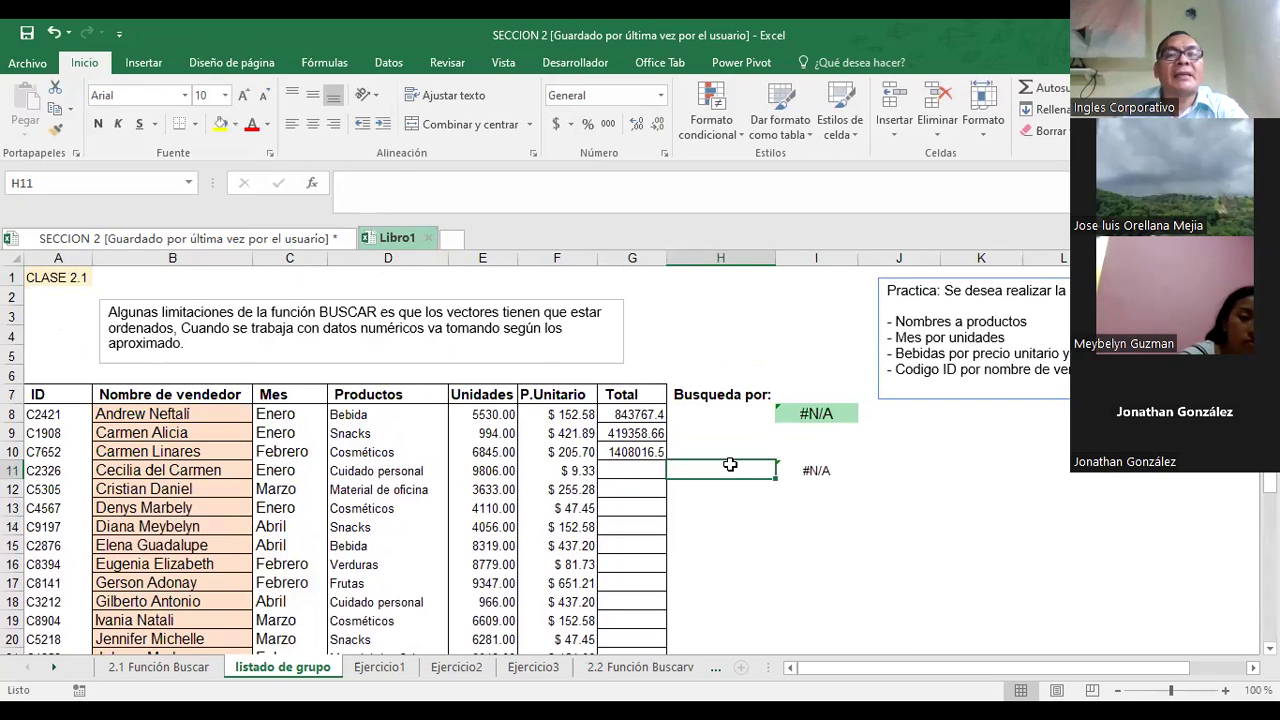
click(790, 471)
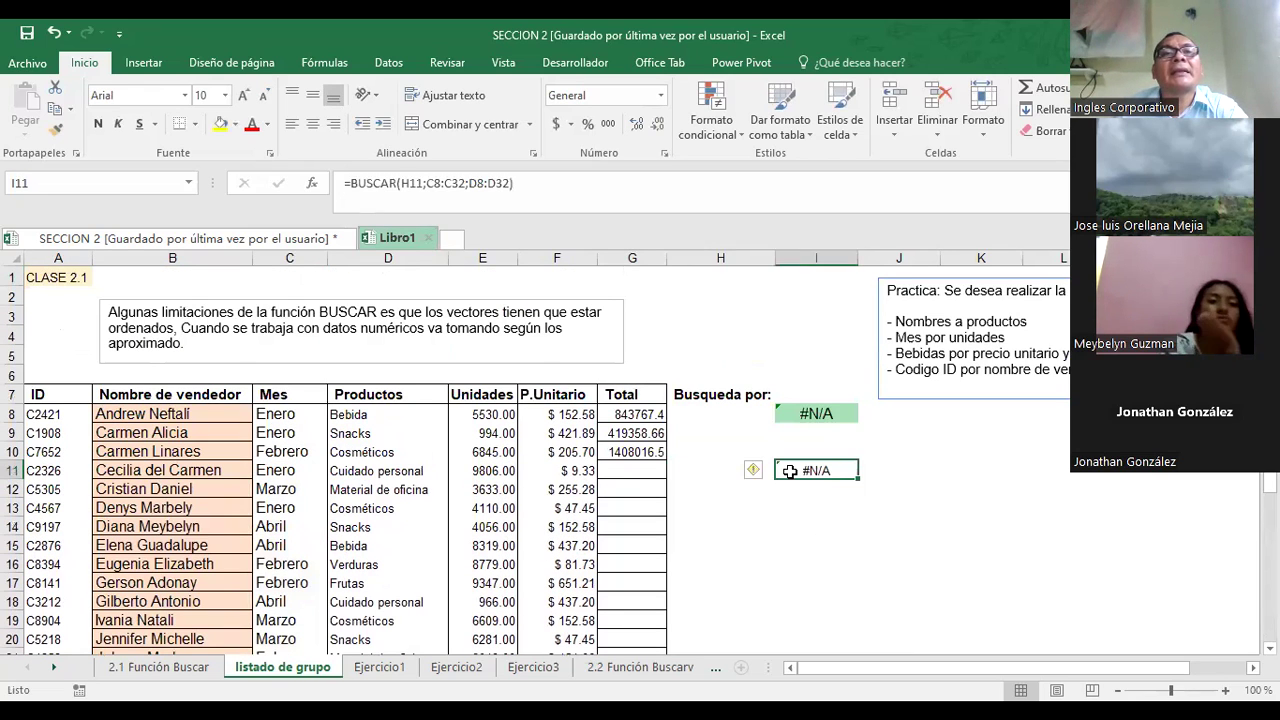
click(713, 470)
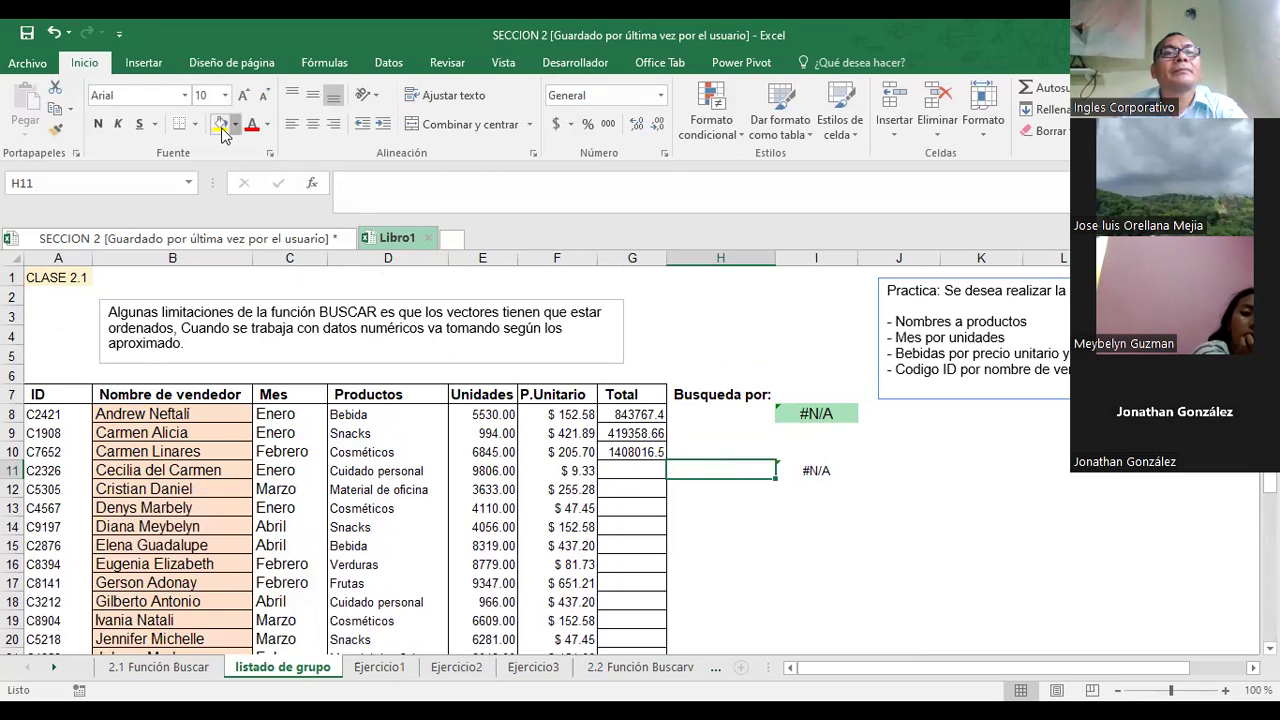
- Give H11 a yellow fill and enter Enero so I11 returns Cosméticos
click(222, 128)
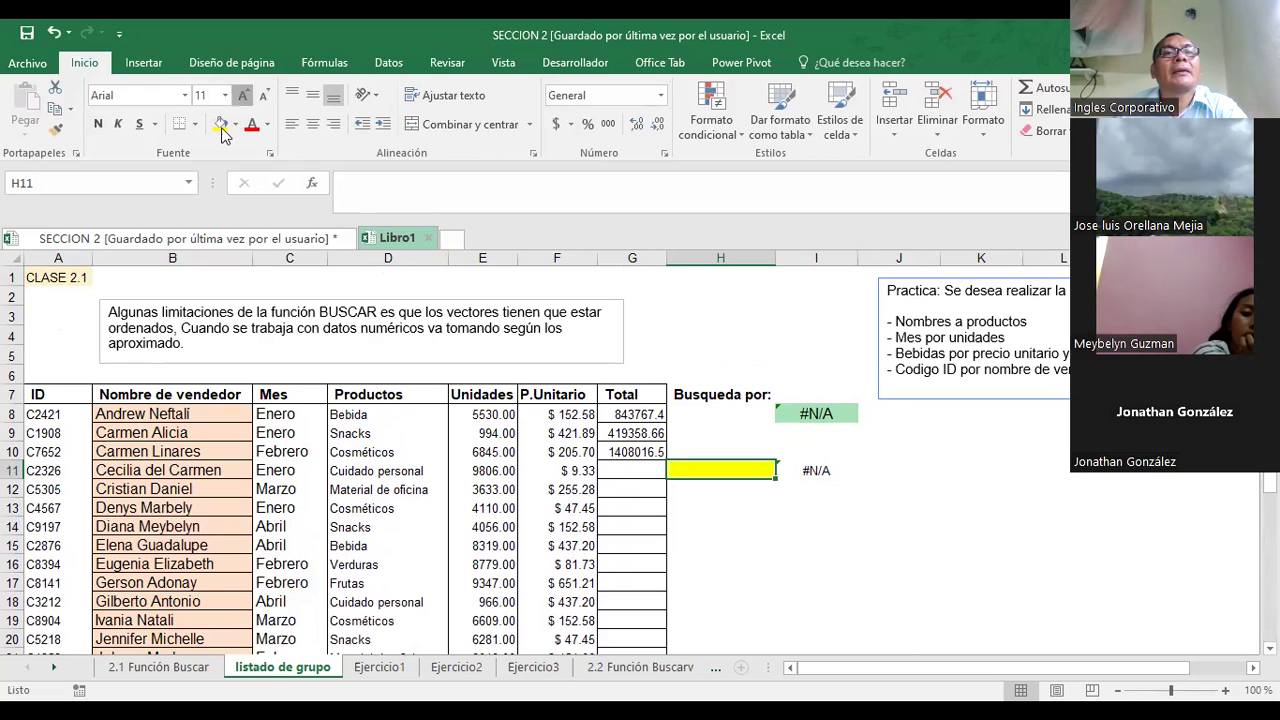
click(906, 482)
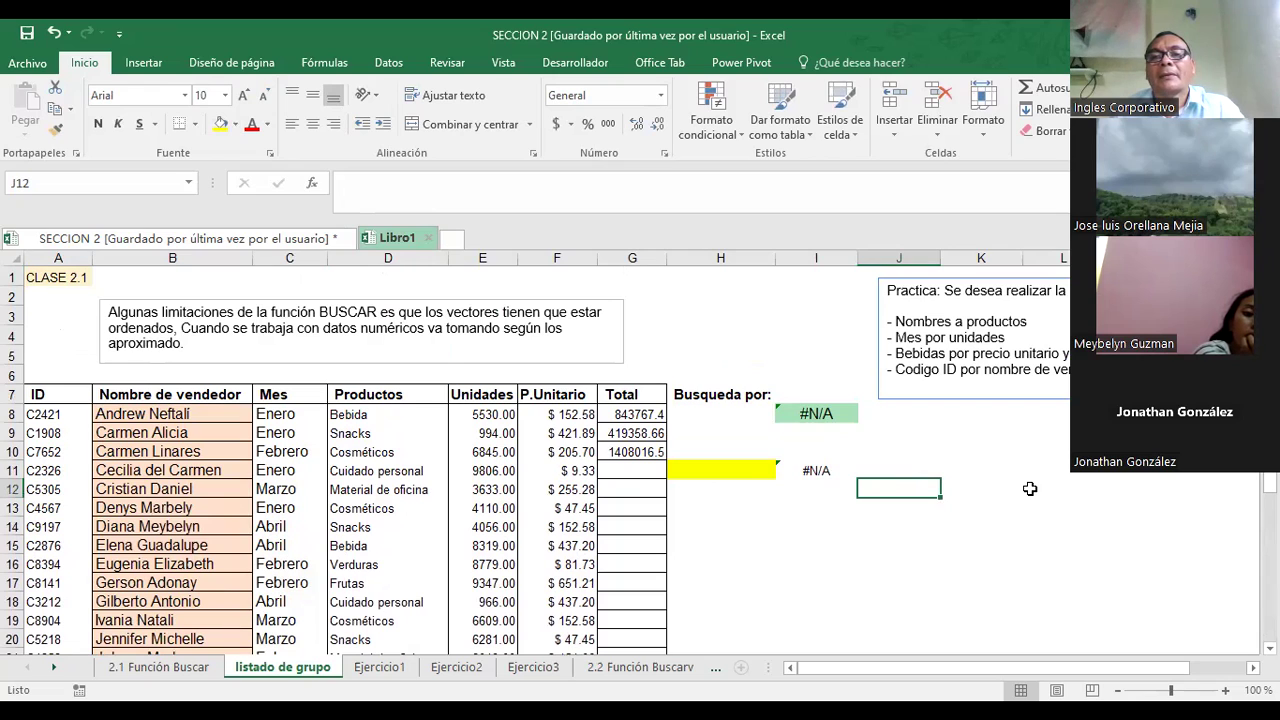
click(711, 470)
text(E)
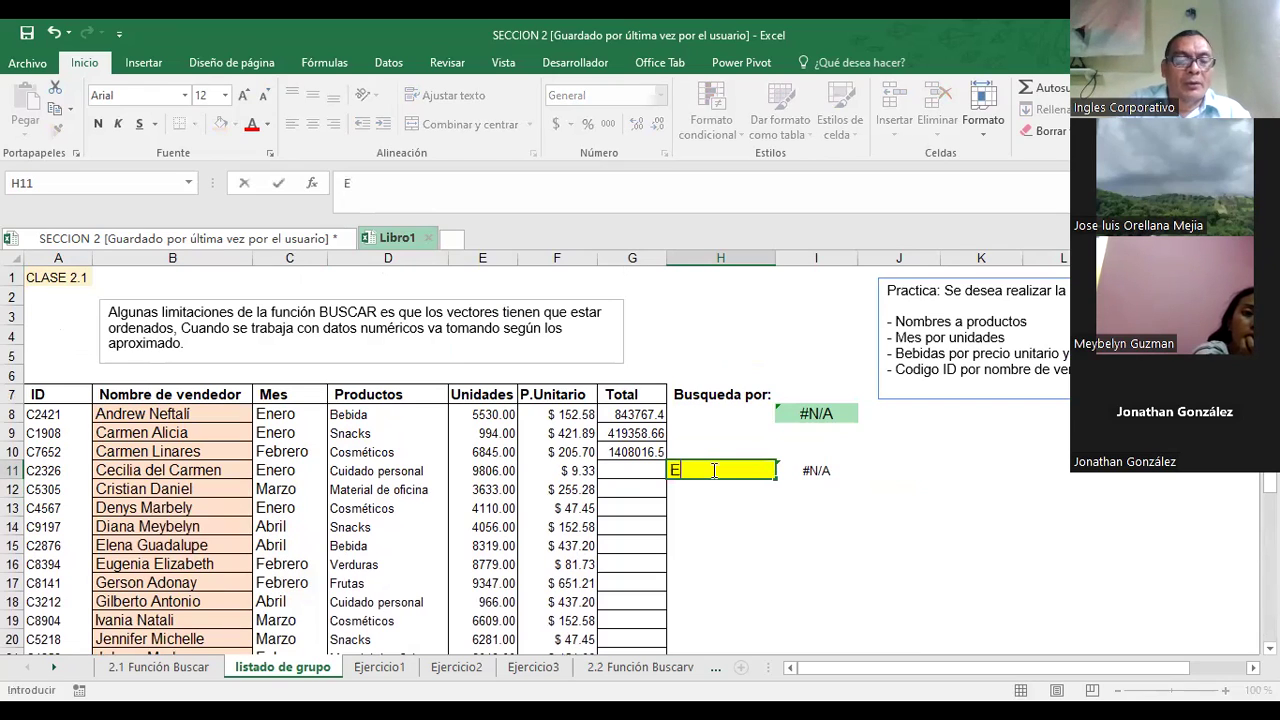
text(nero)
key(Return)
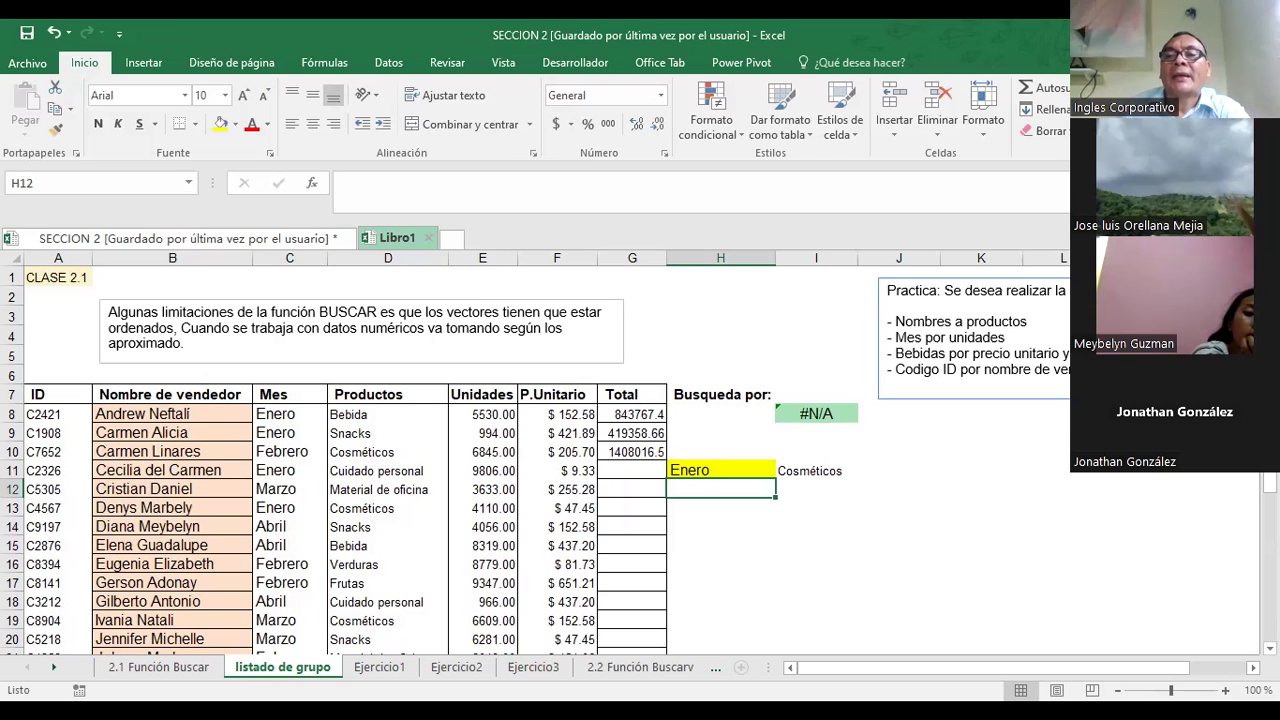
scroll(400, 460, down, 1)
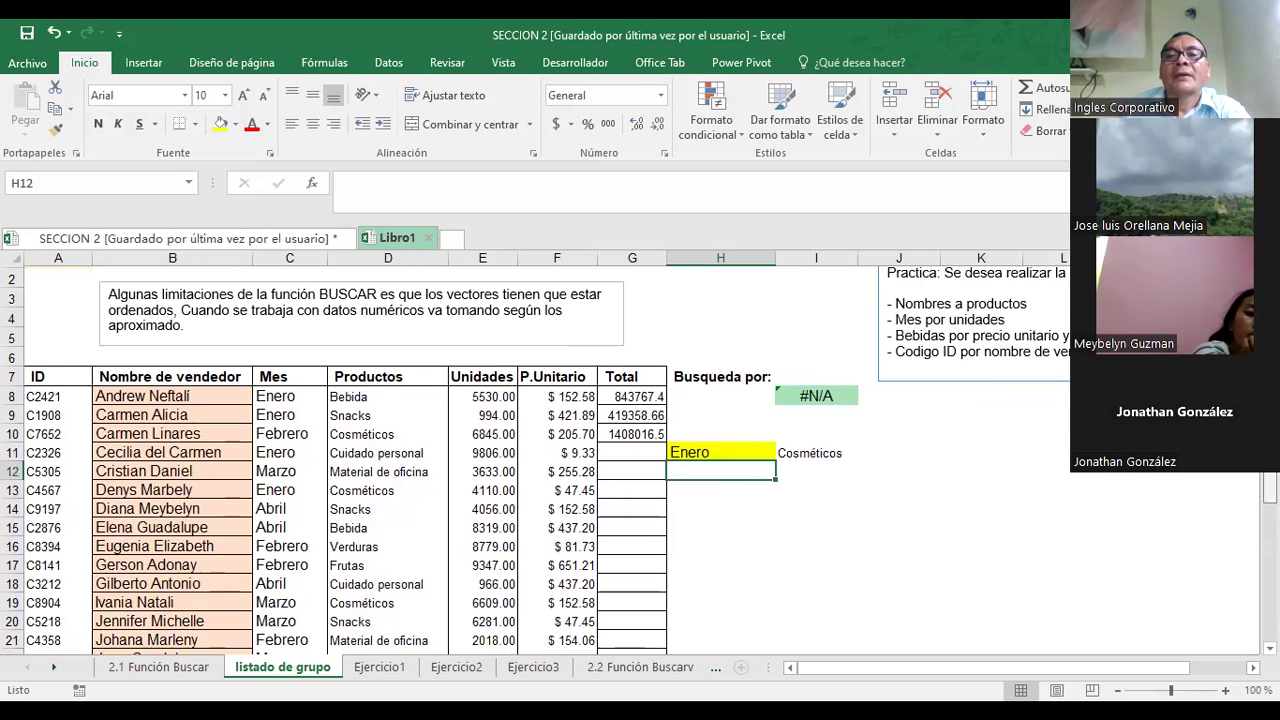
scroll(740, 424, down, 1)
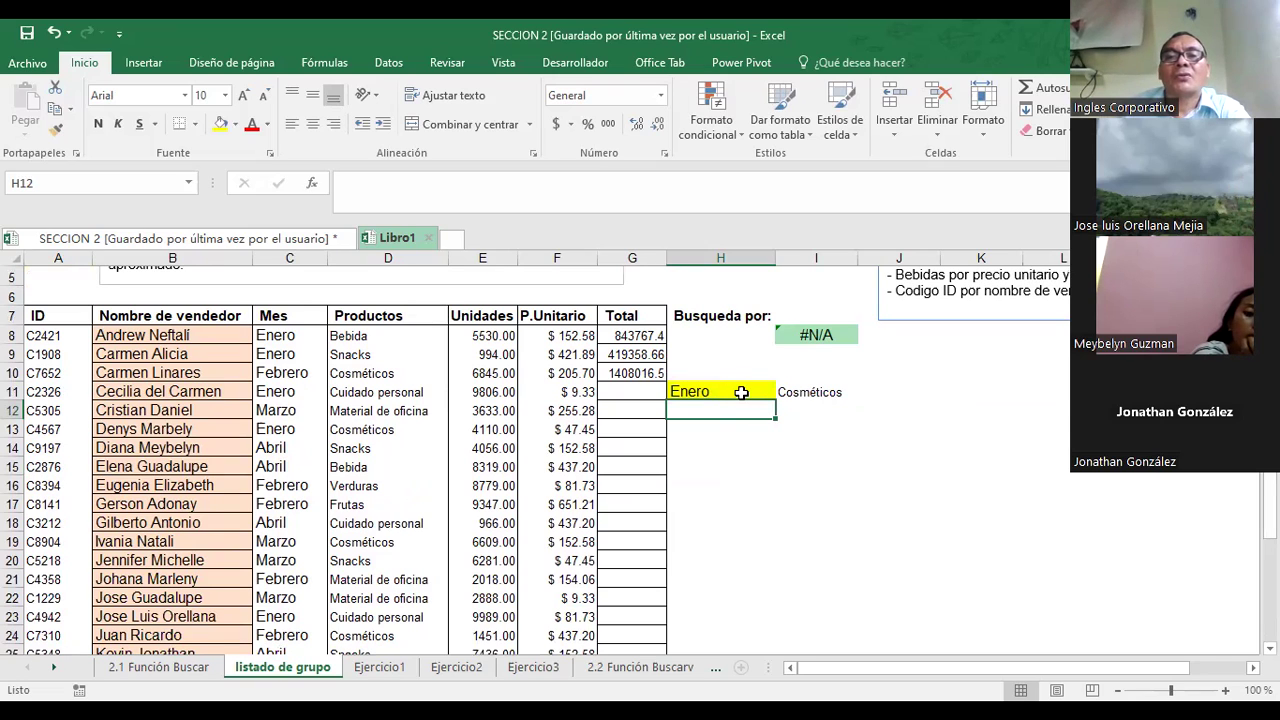
- Review the months in column C and their products in column D, rows 8–13
click(289, 335)
click(388, 335)
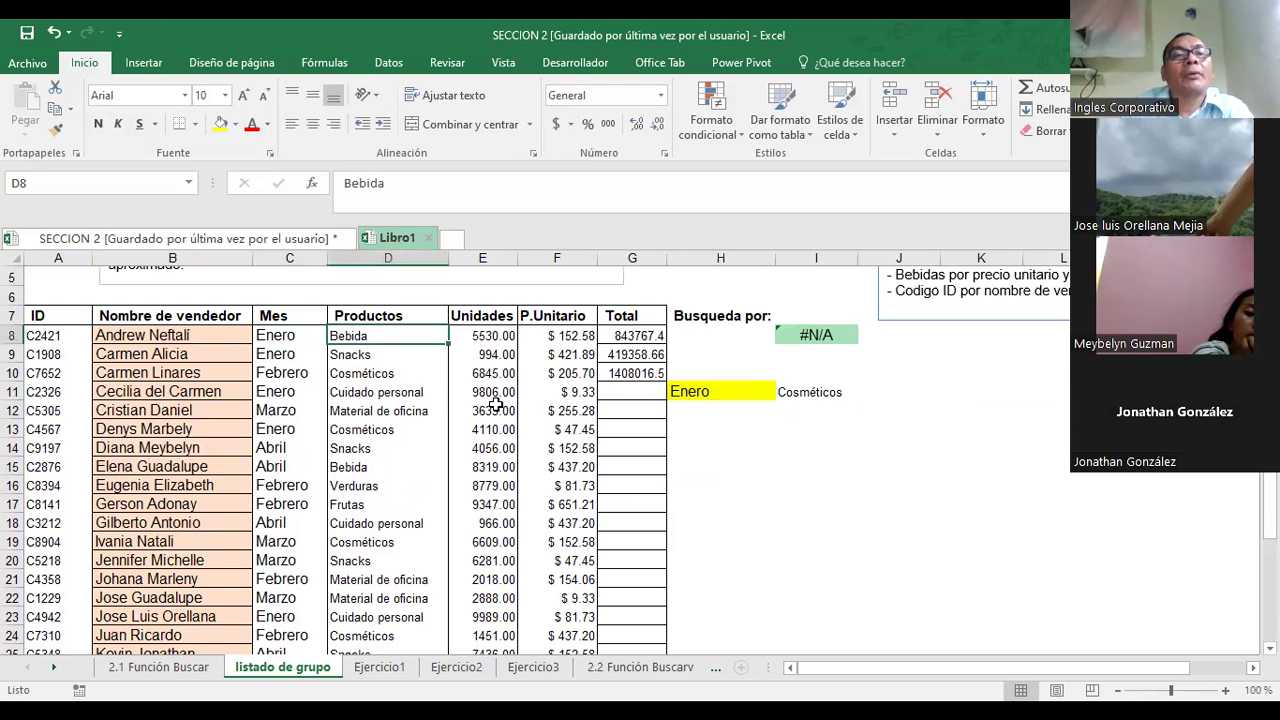
click(289, 354)
key(Right)
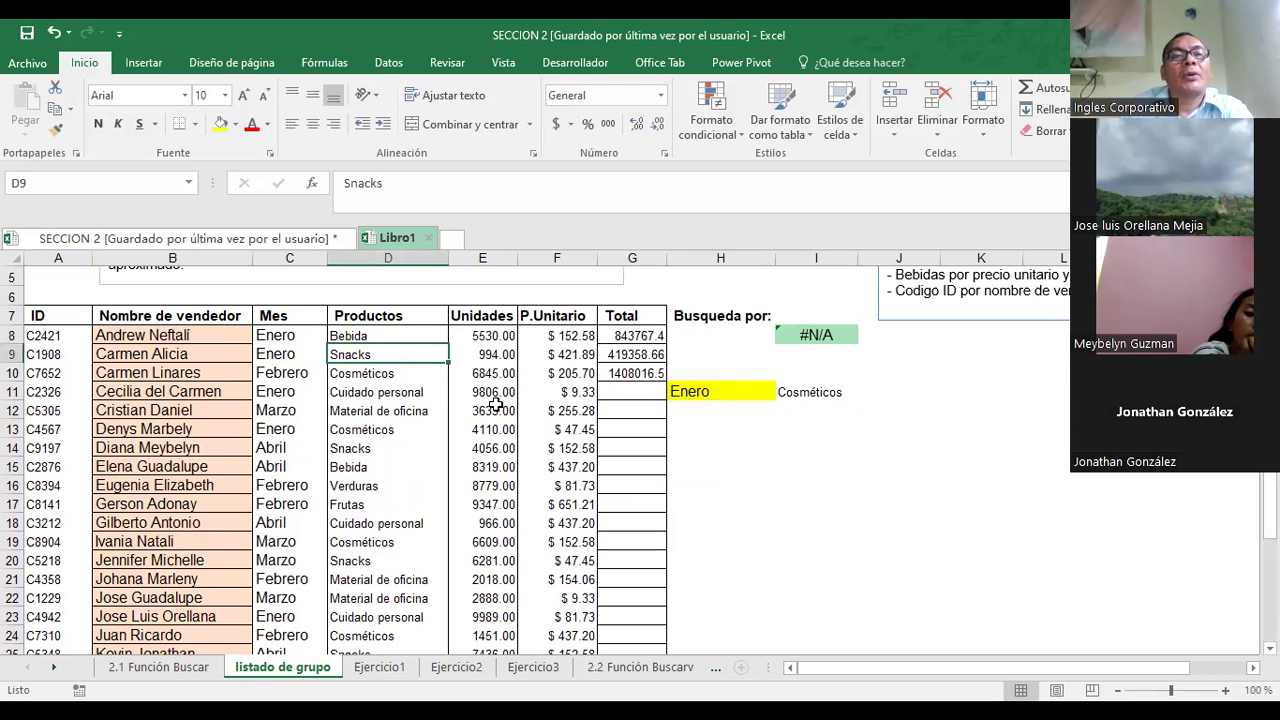
key(Down)
key(Left)
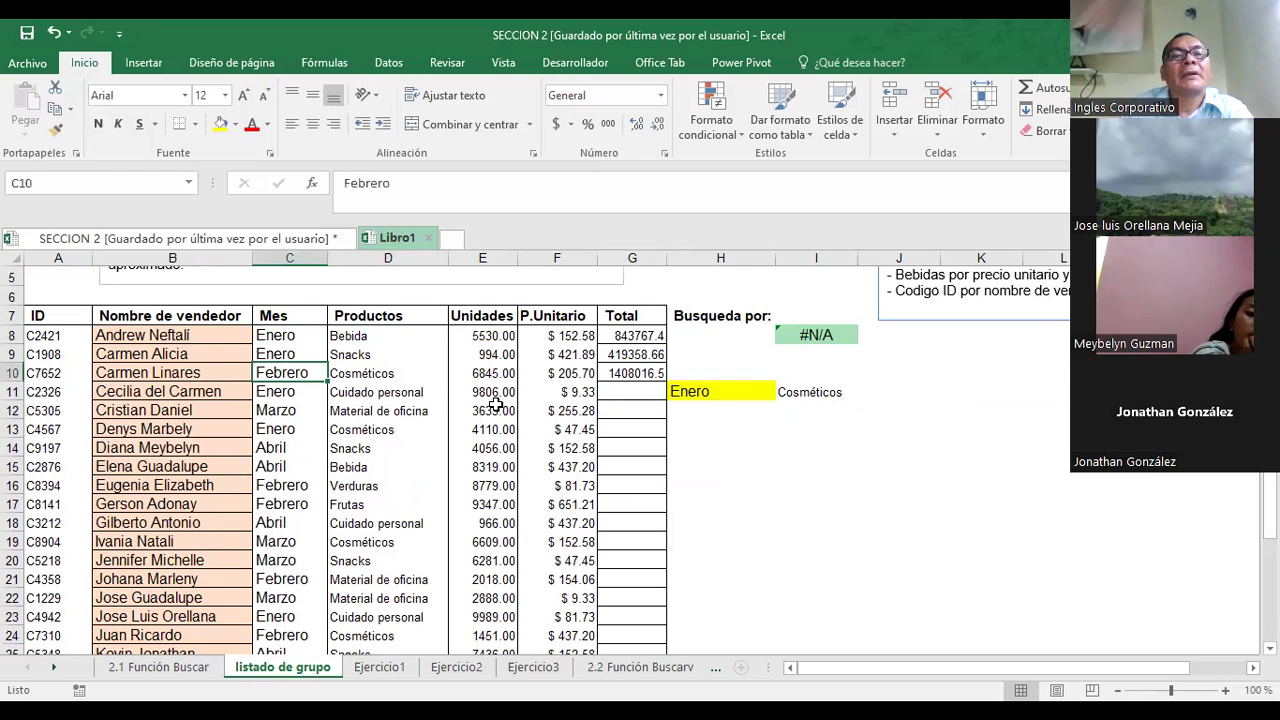
key(Down)
key(Right)
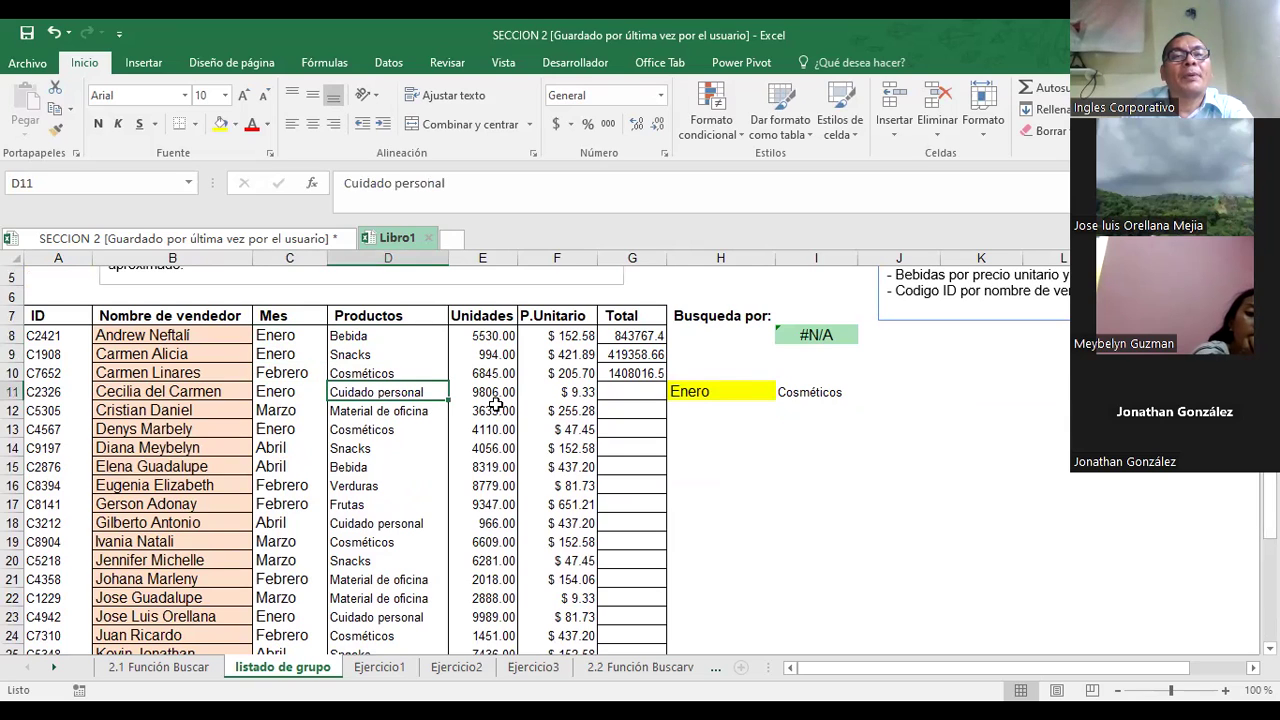
key(Left)
key(Down)
key(Down)
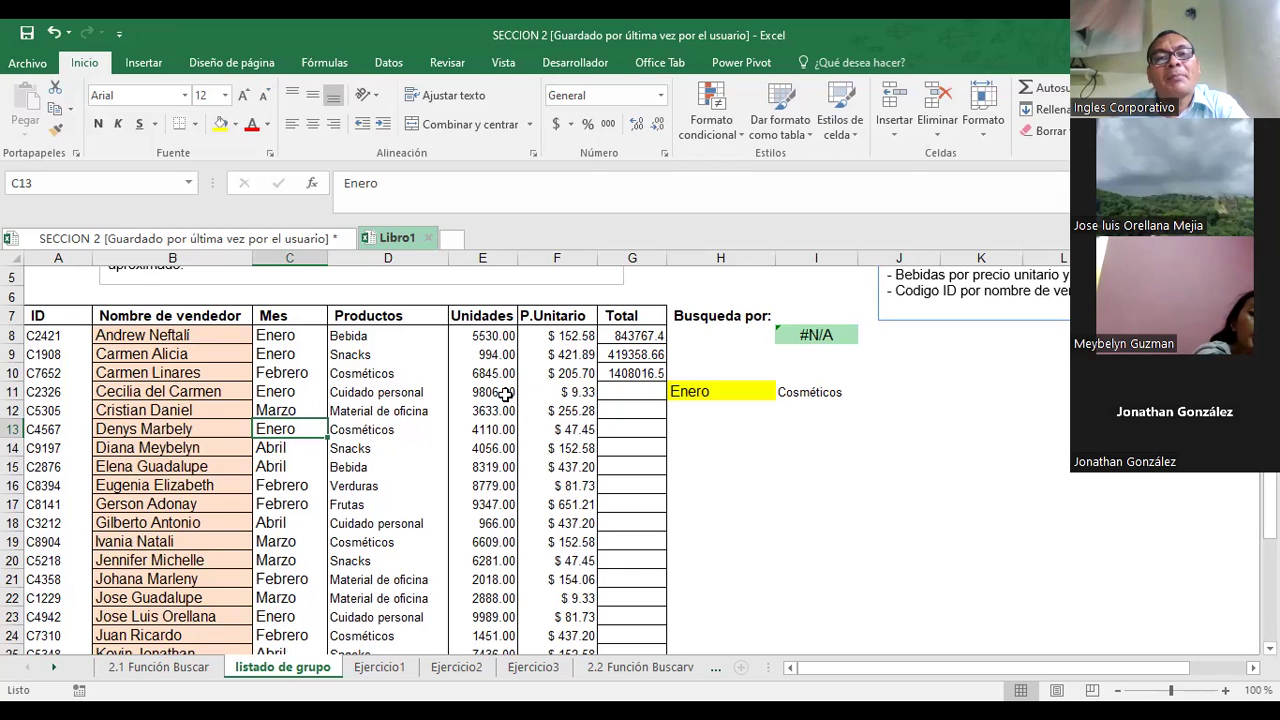
- Enter Febrero in H11 so I11 returns Frutas, then edit I11's formula
click(718, 400)
text(Feb)
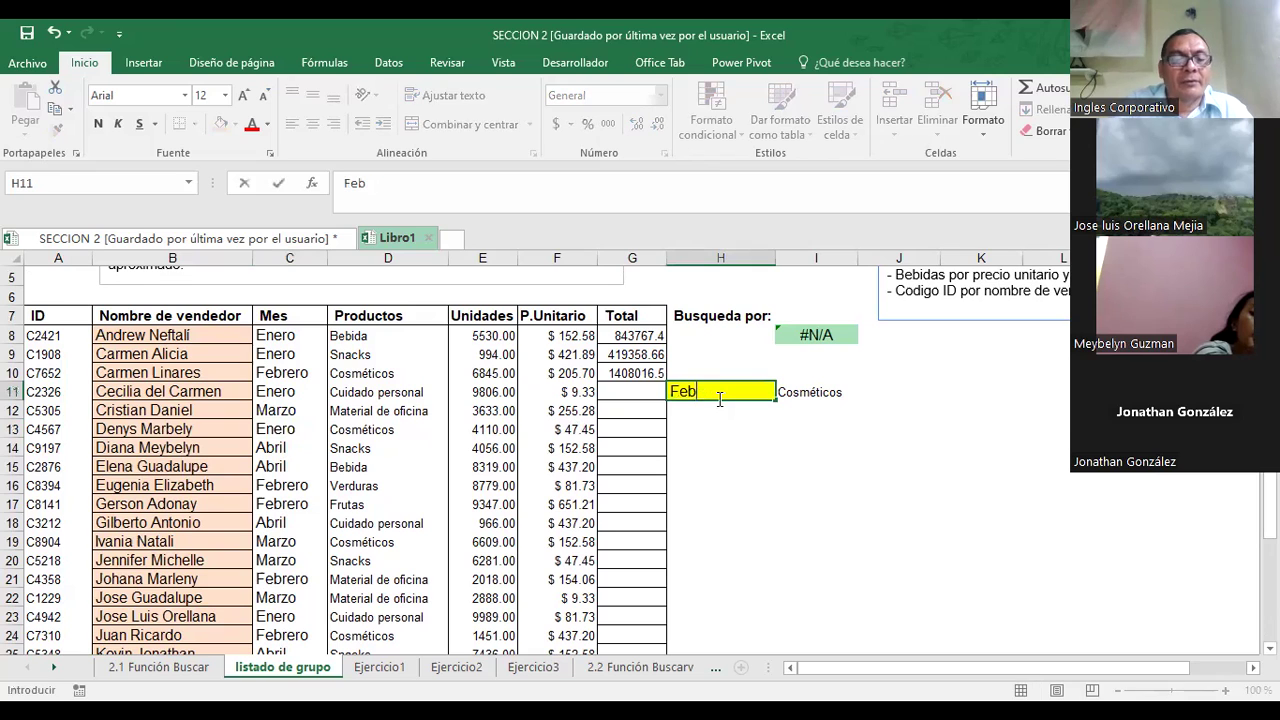
text(rero)
key(Return)
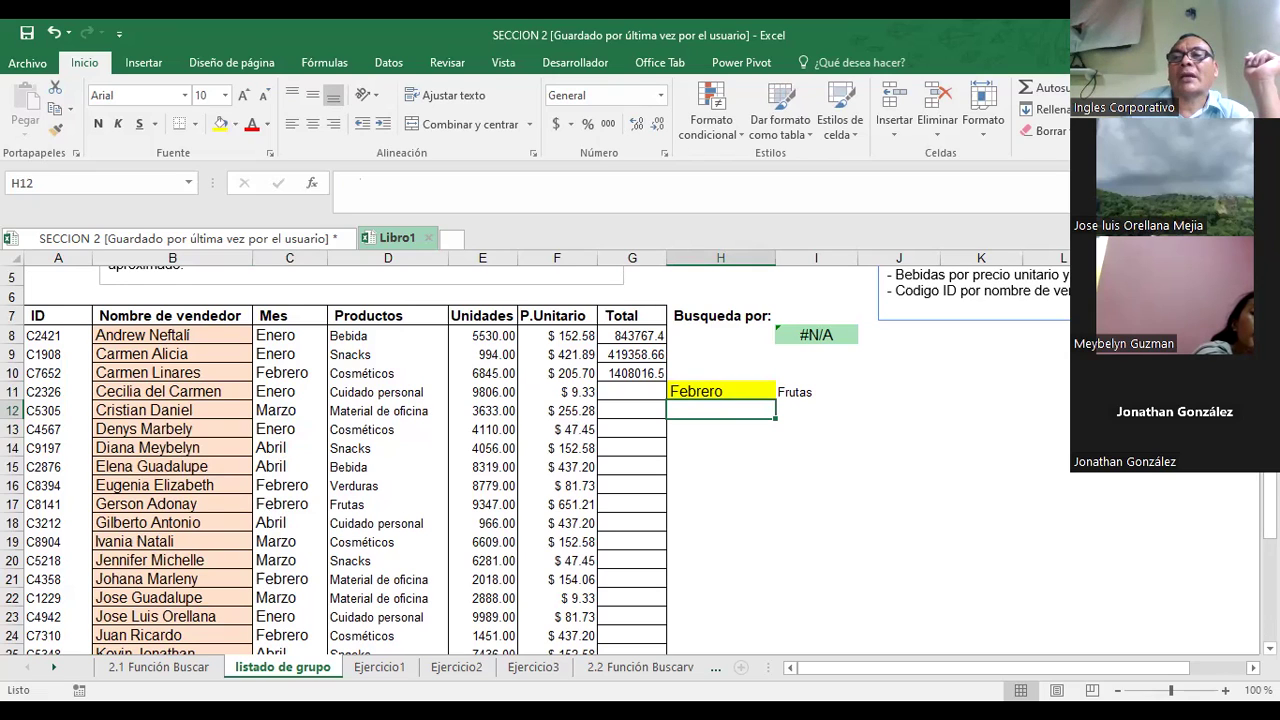
click(818, 394)
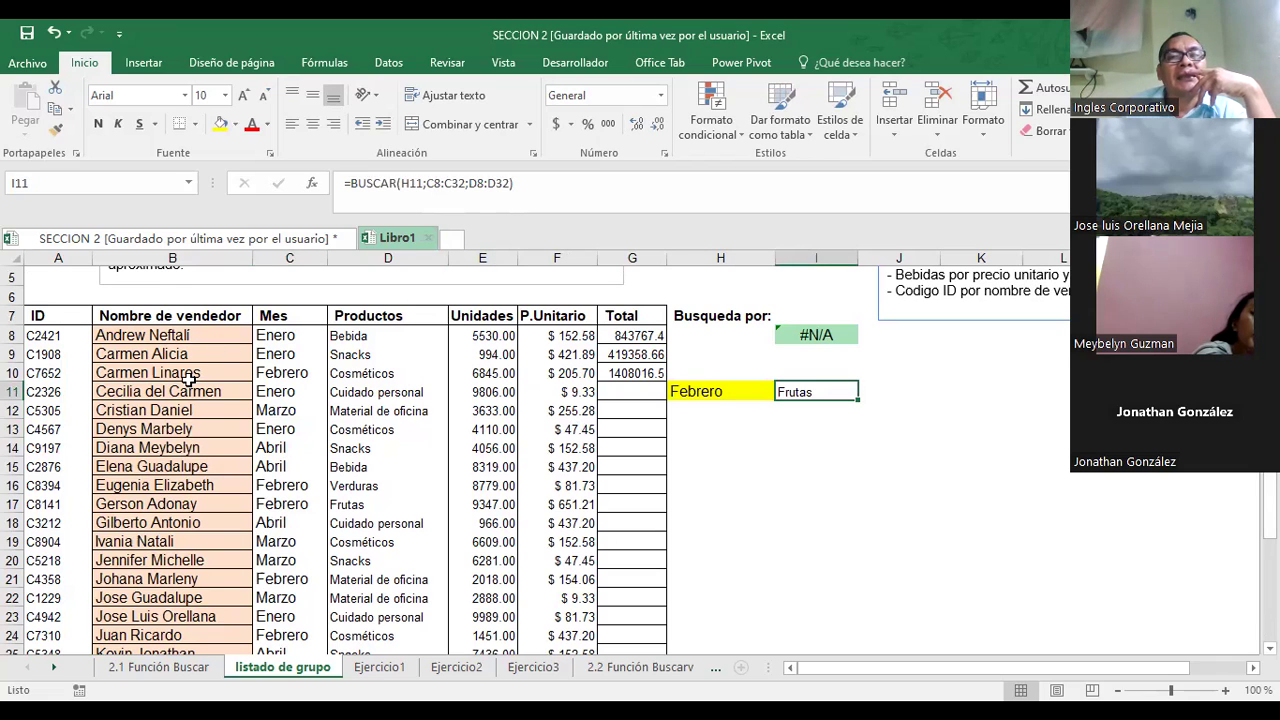
click(509, 183)
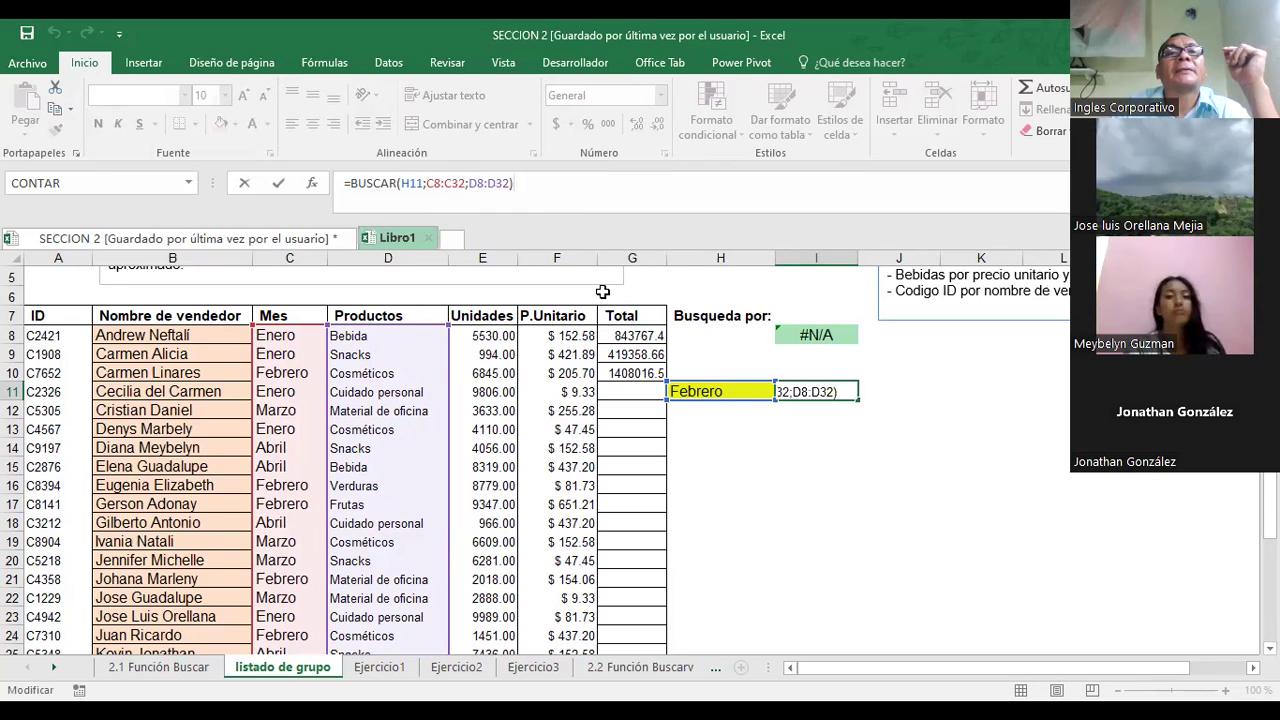
- Rewrite I11 as =BUSCAR(H11;C8:C13;D8:D13) and accept Excel's suggested correction
key(BackSpace)
key(BackSpace)
key(BackSpace)
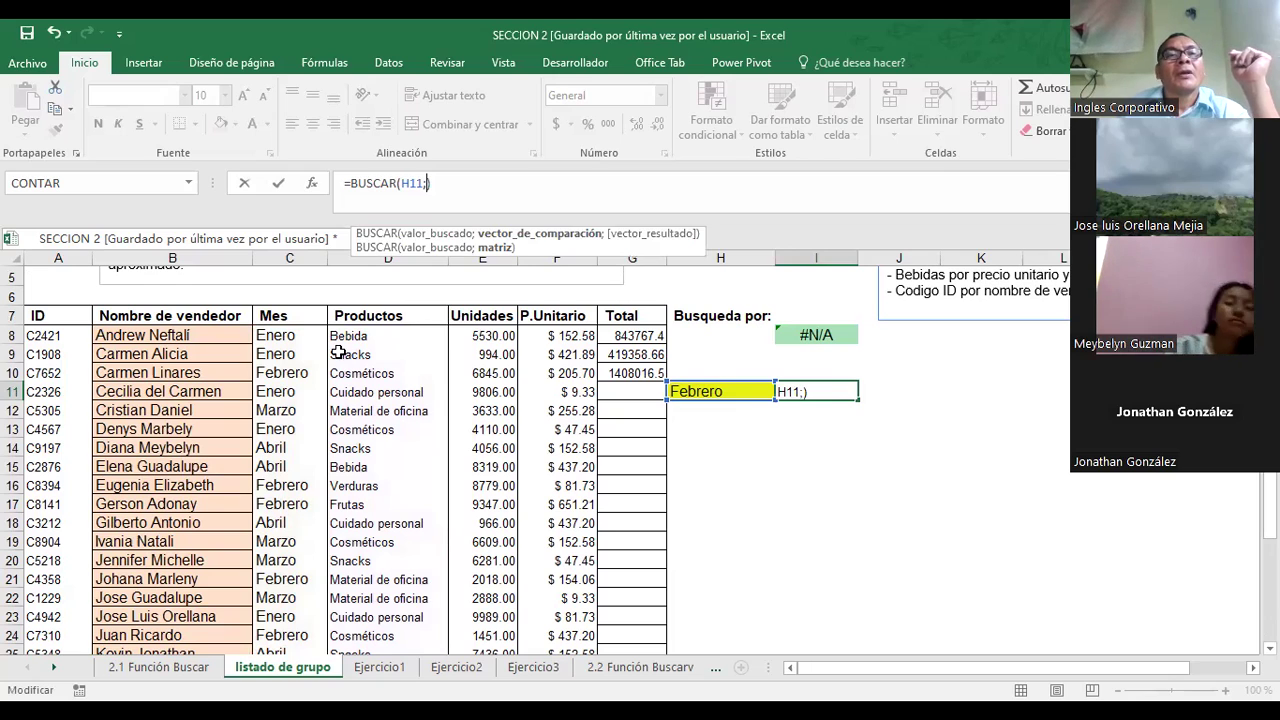
click(272, 337)
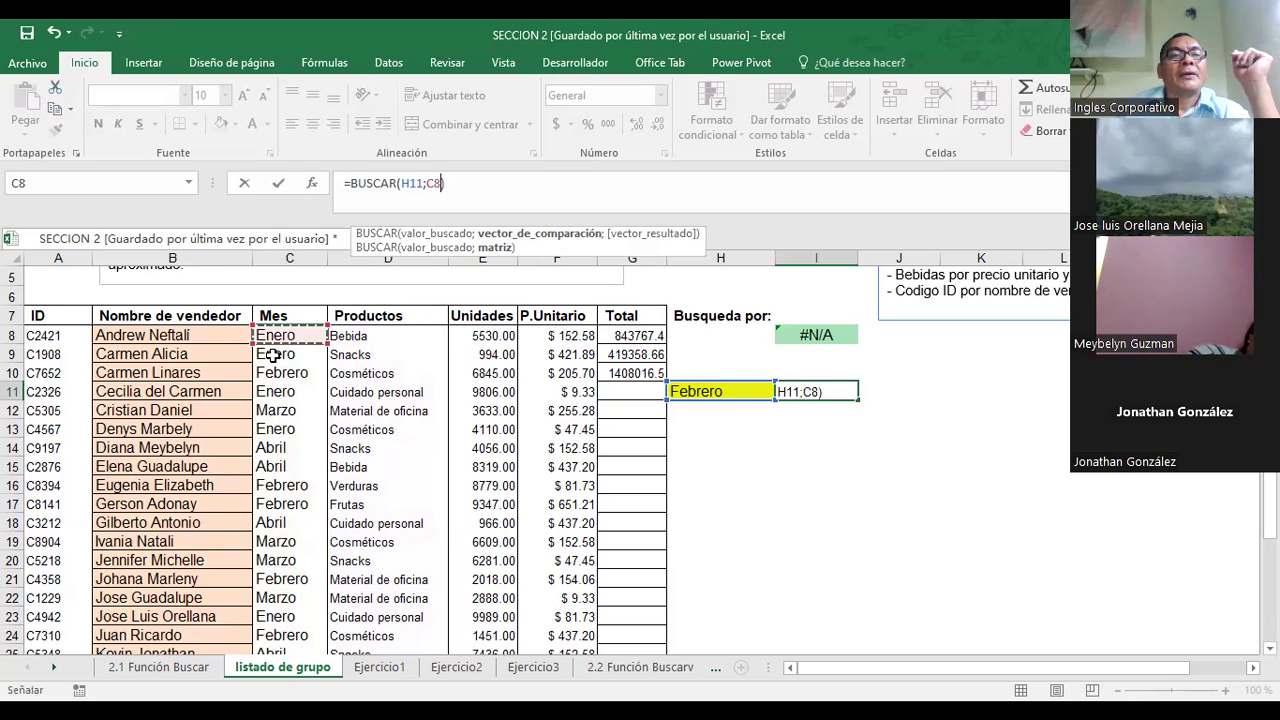
drag(272, 431, 272, 431)
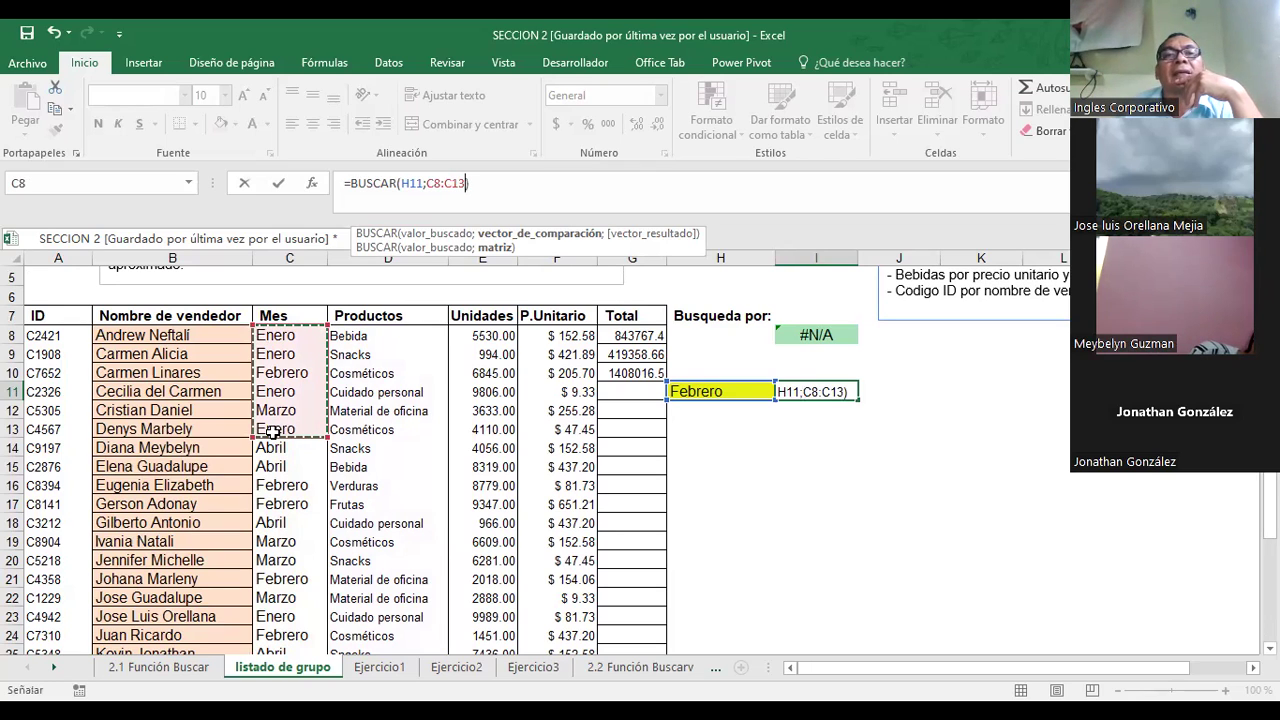
text(;)
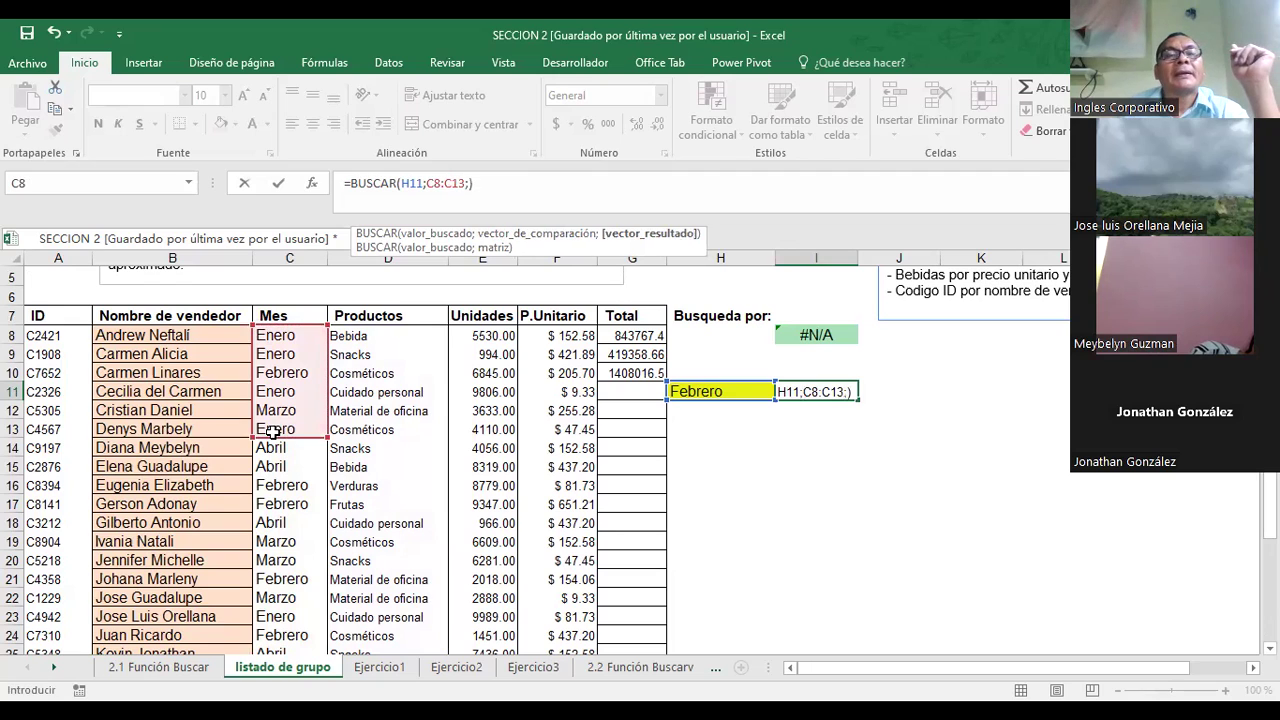
click(372, 336)
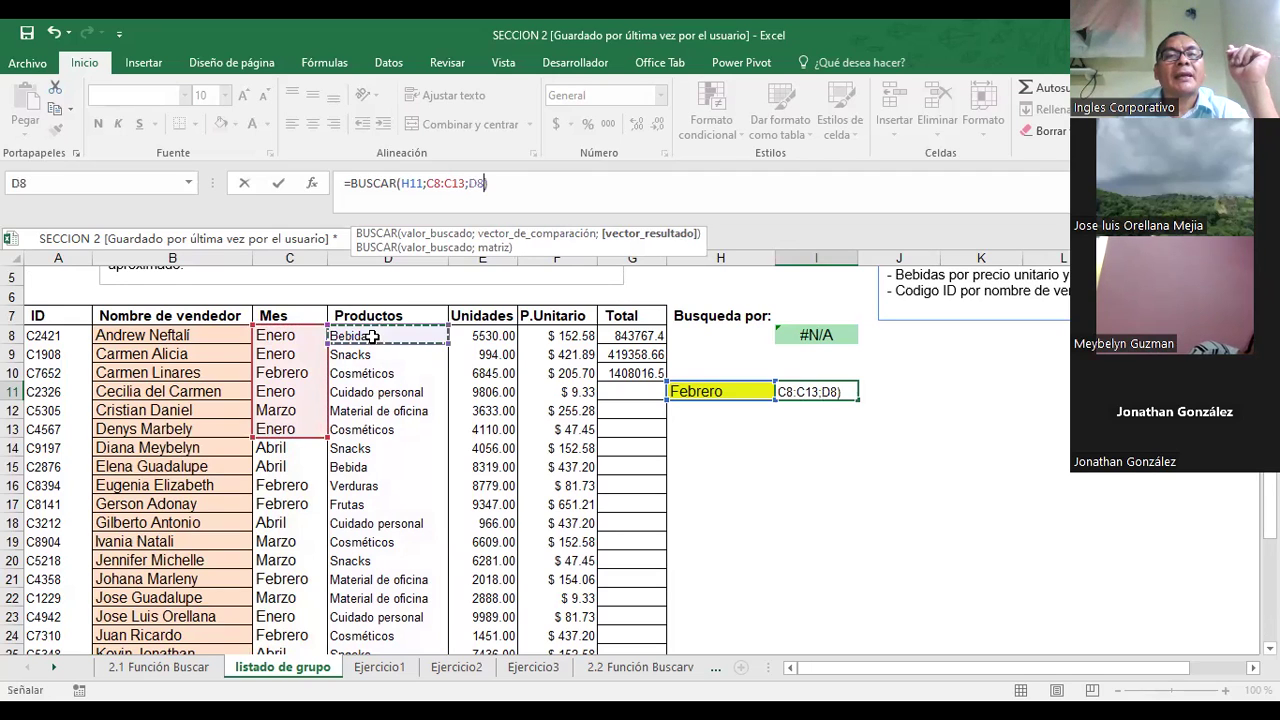
shift+click(362, 427)
text())
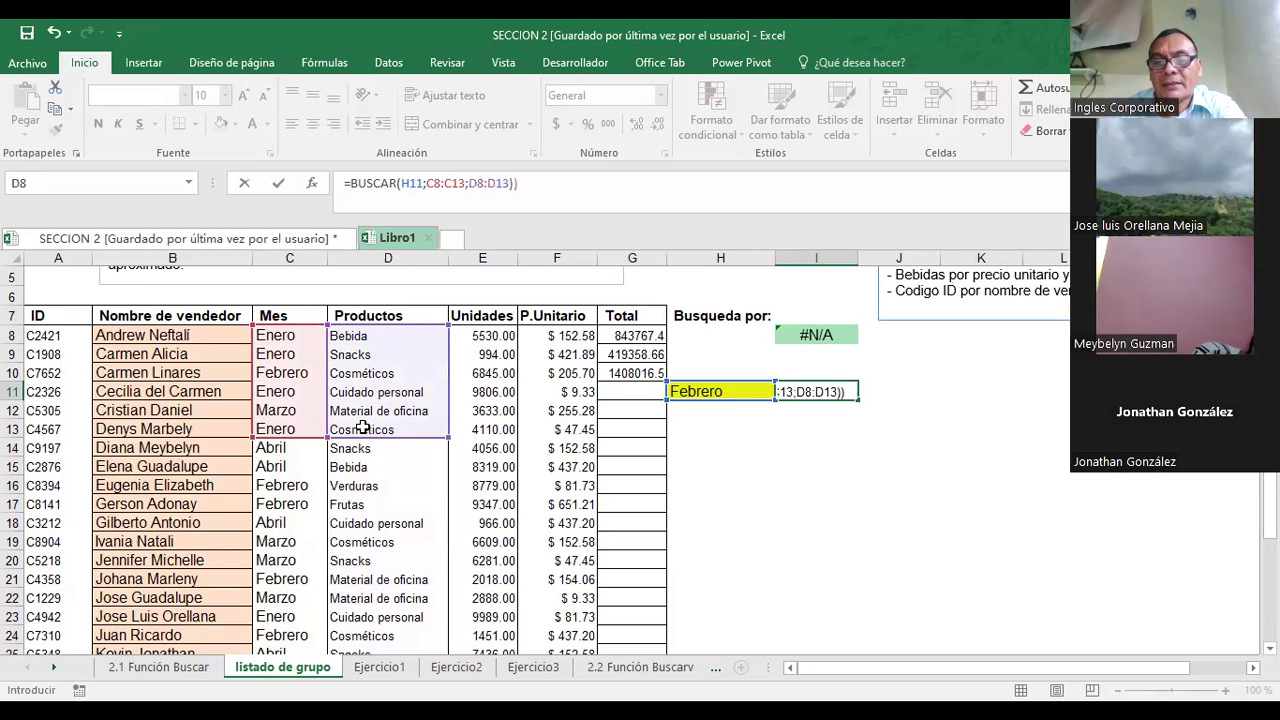
key(Return)
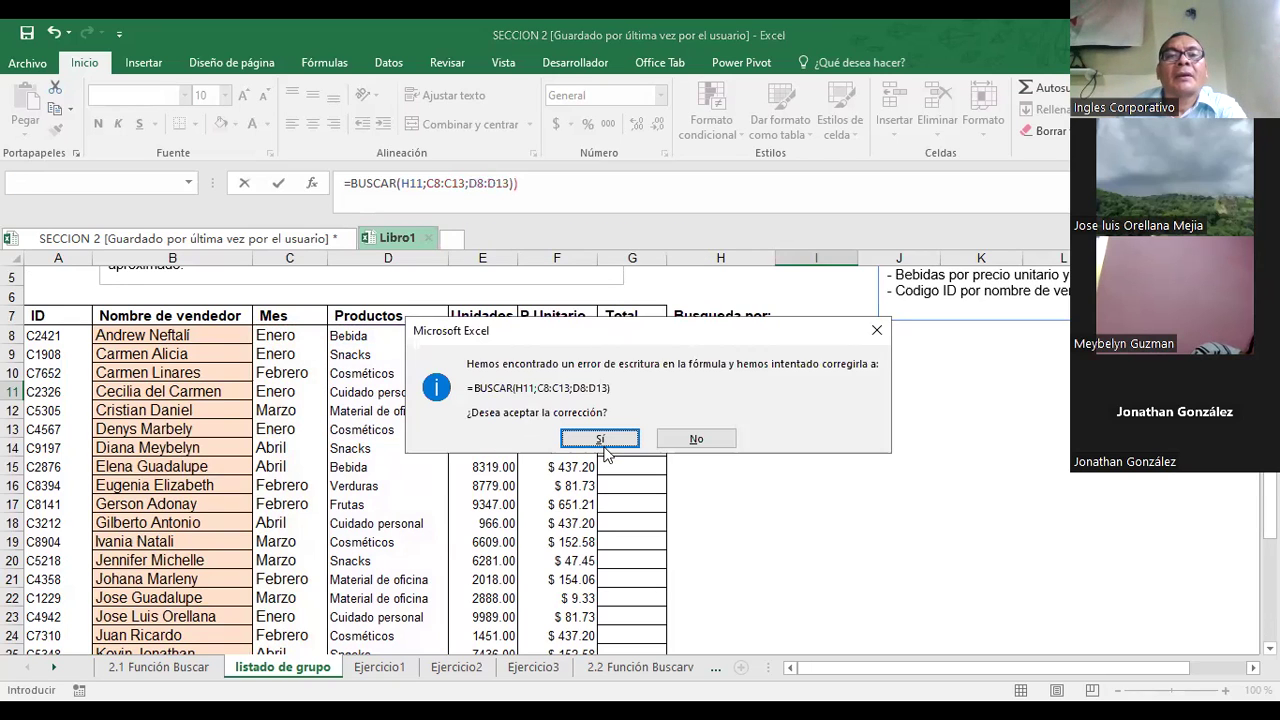
key(Return)
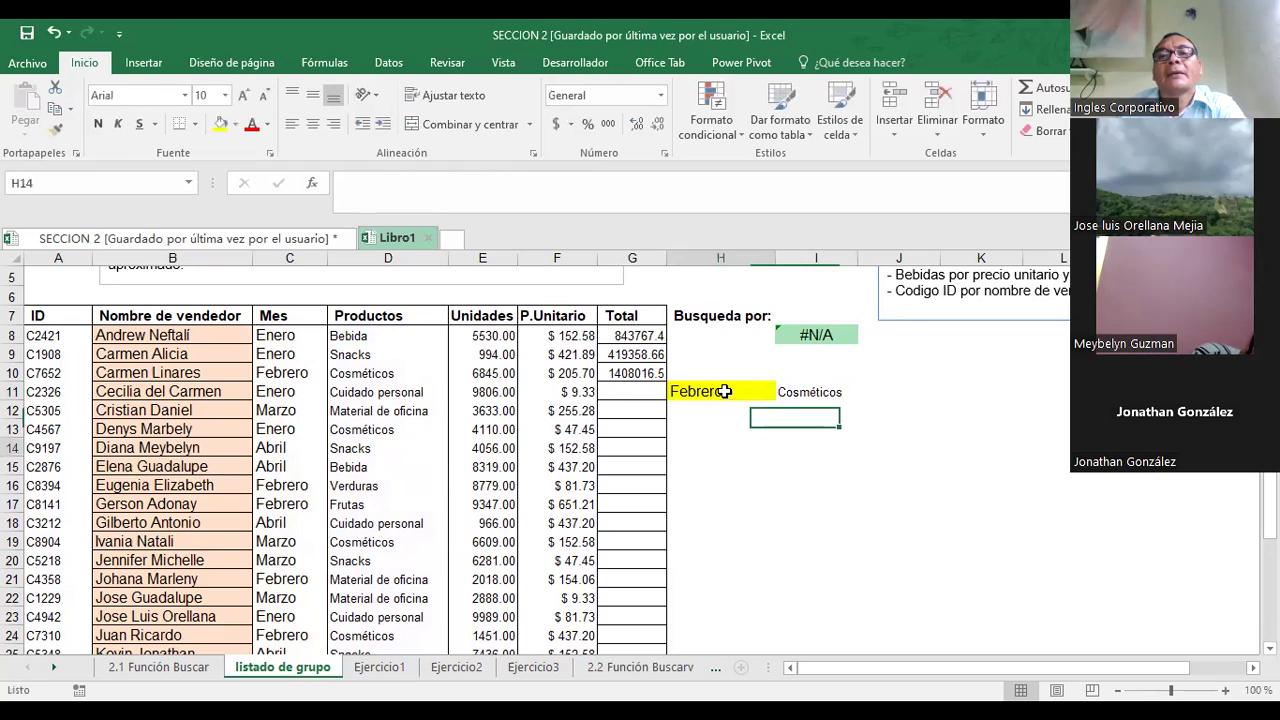
- Clear H11 and give the month and product block C8:D13 a teal fill
key(Delete)
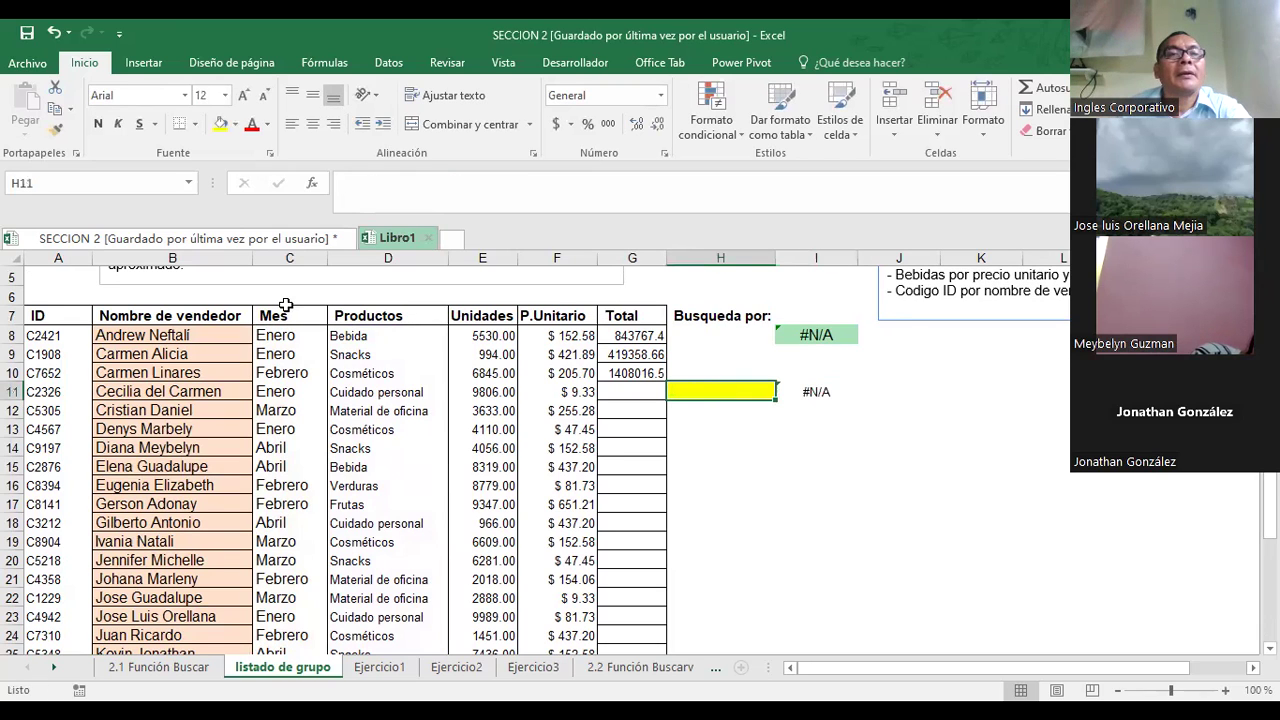
mouse_move(278, 336)
mouse_down()
mouse_move(380, 372)
mouse_move(398, 428)
mouse_up()
click(808, 390)
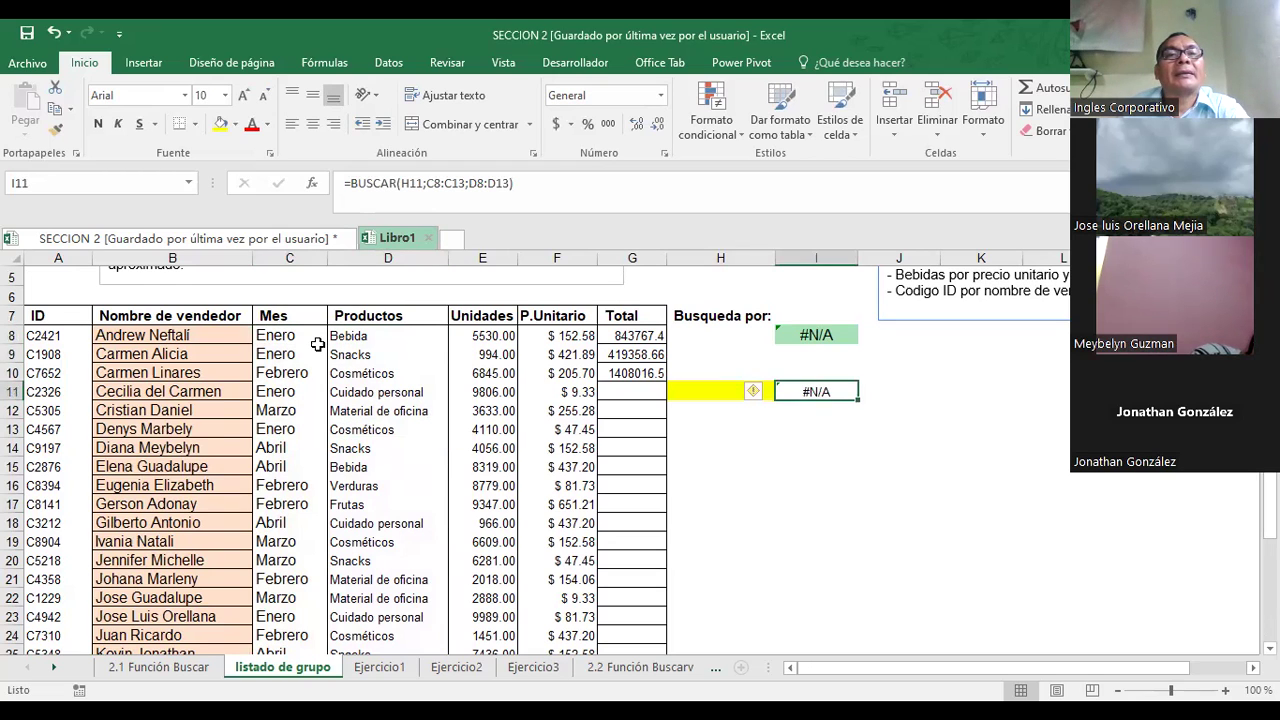
click(282, 334)
shift+click(386, 428)
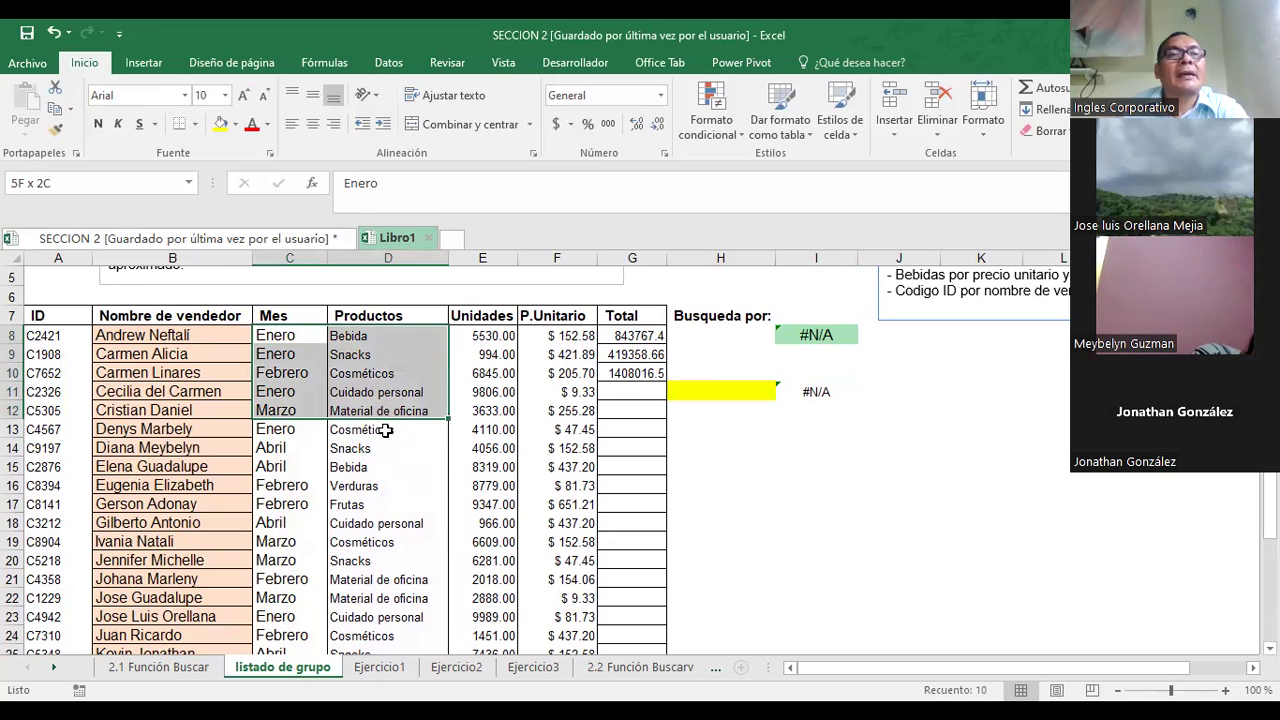
click(235, 124)
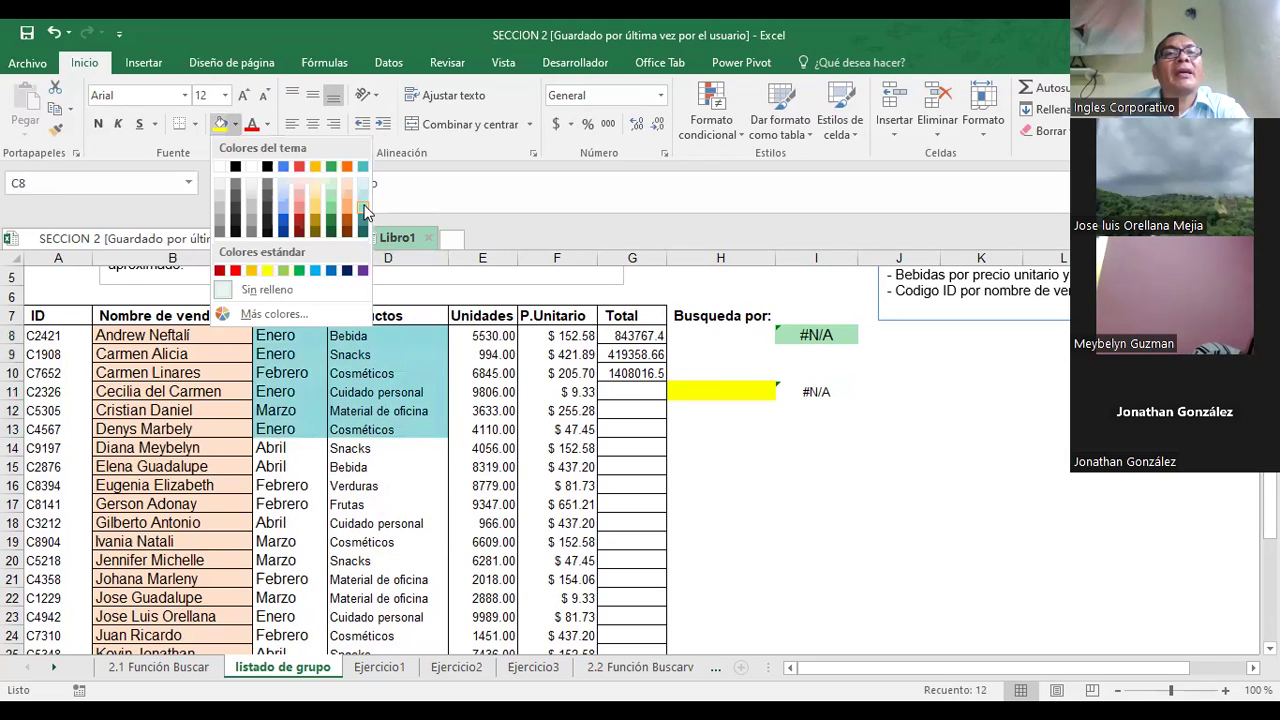
click(300, 250)
click(715, 405)
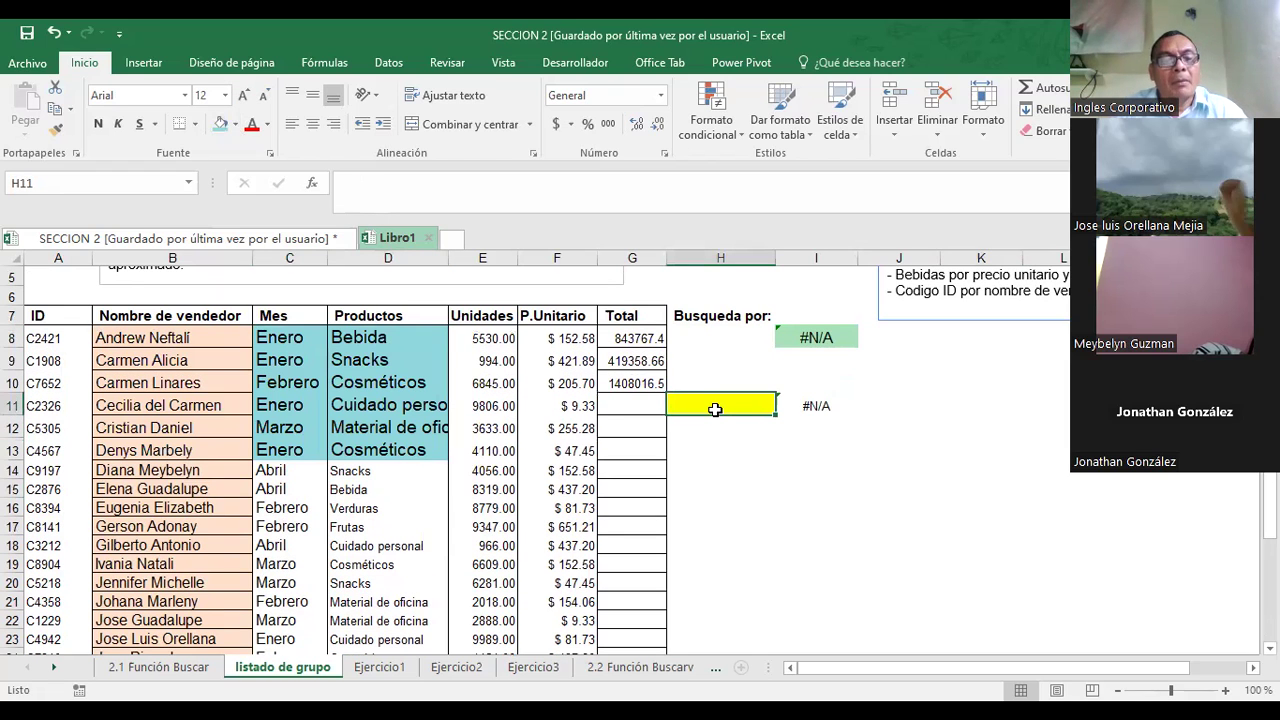
- Try Marzo, then Enero, as the search month in H11 and autofit column D
text(Mar)
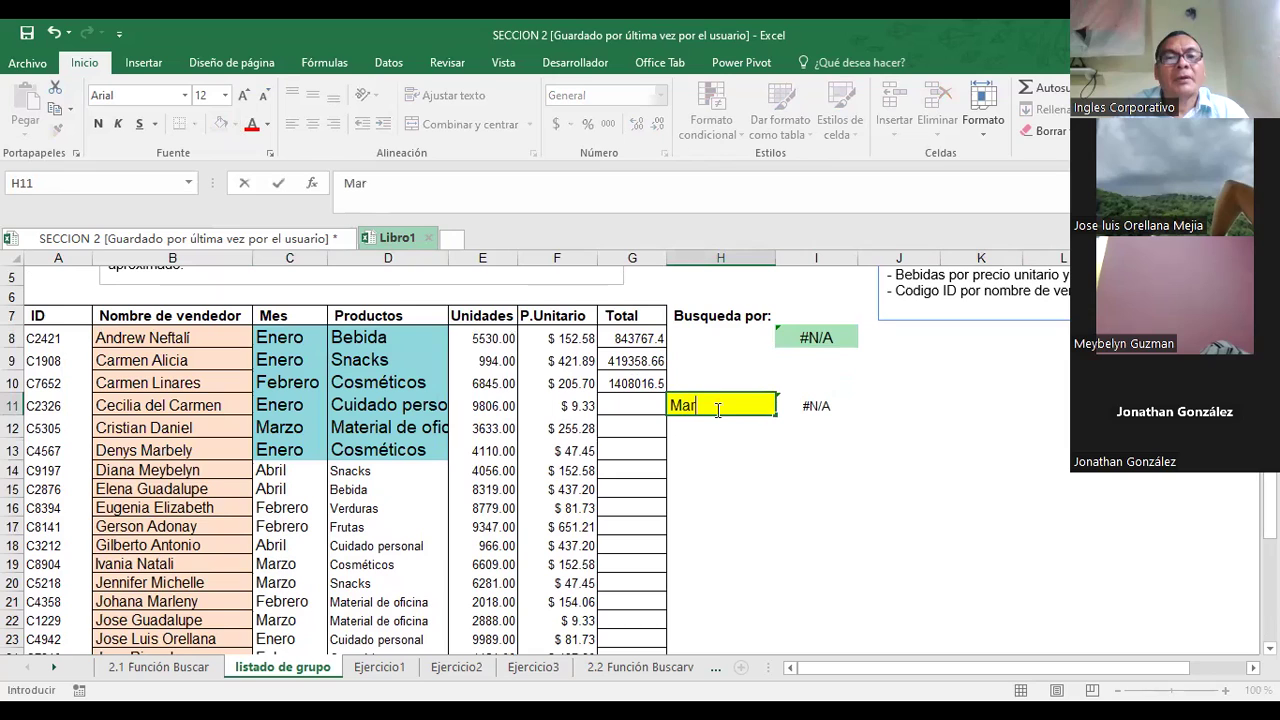
text(zo)
key(Return)
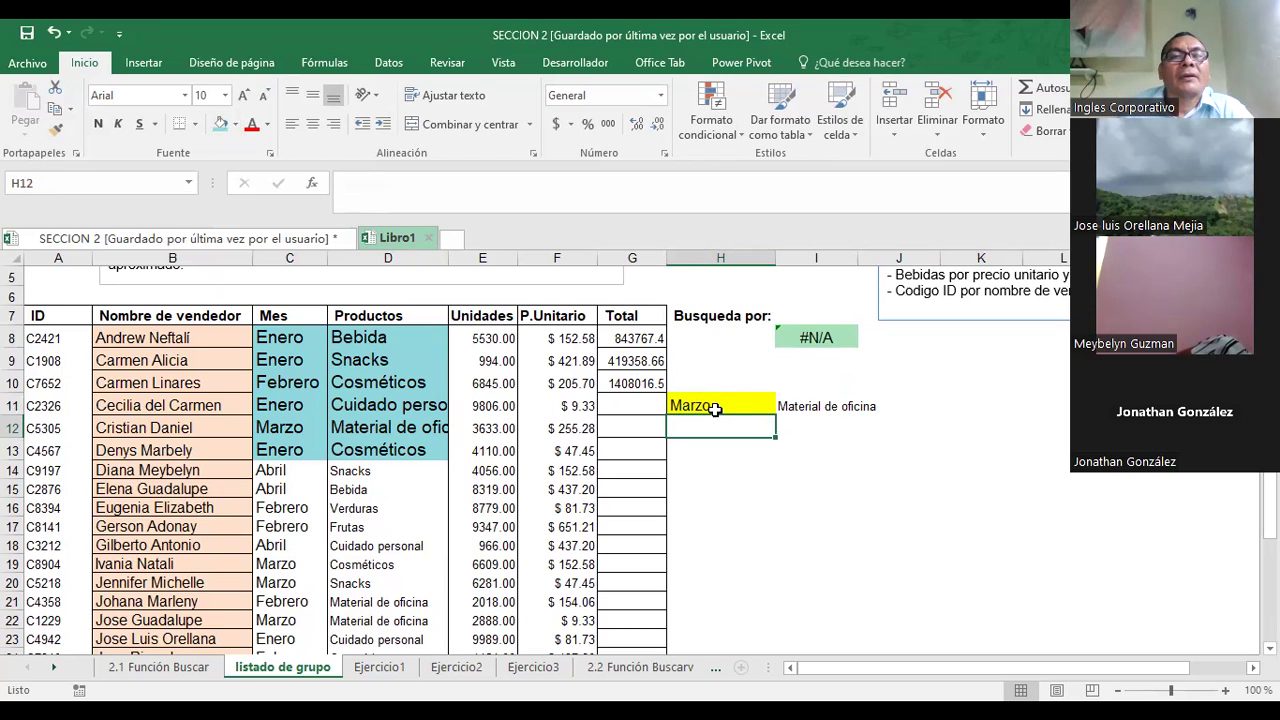
double_click(450, 258)
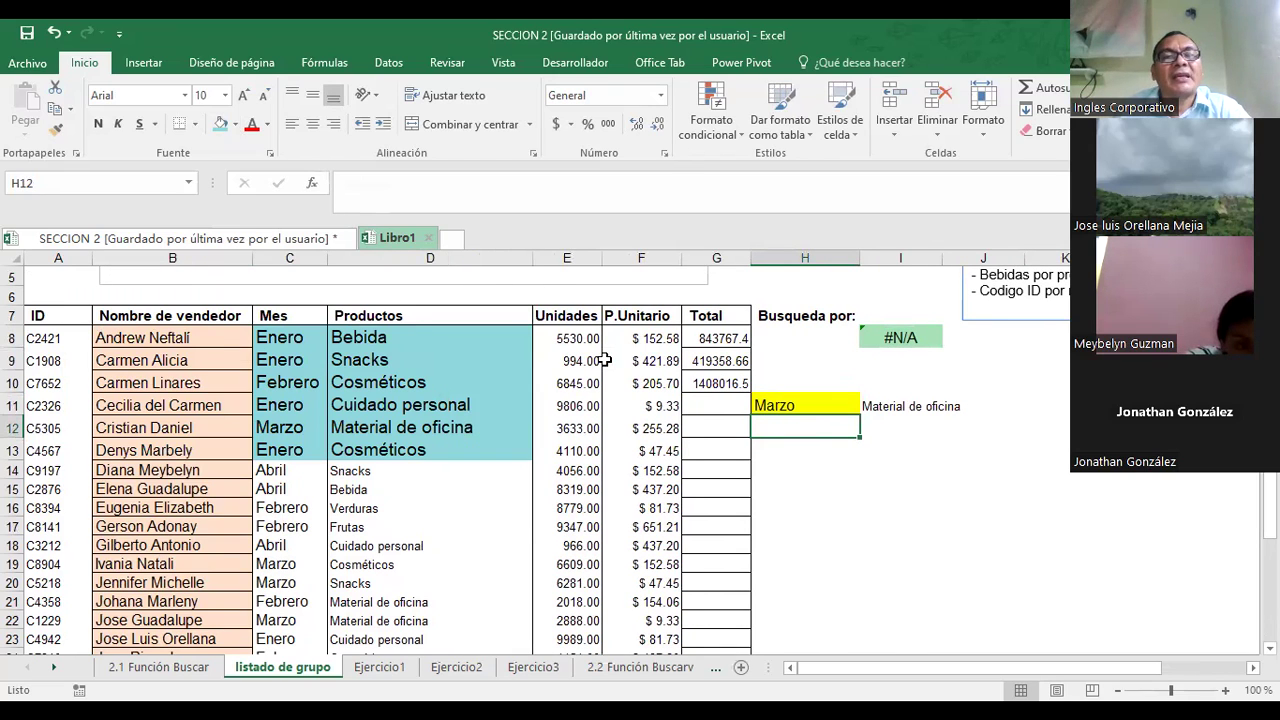
click(801, 404)
text(E)
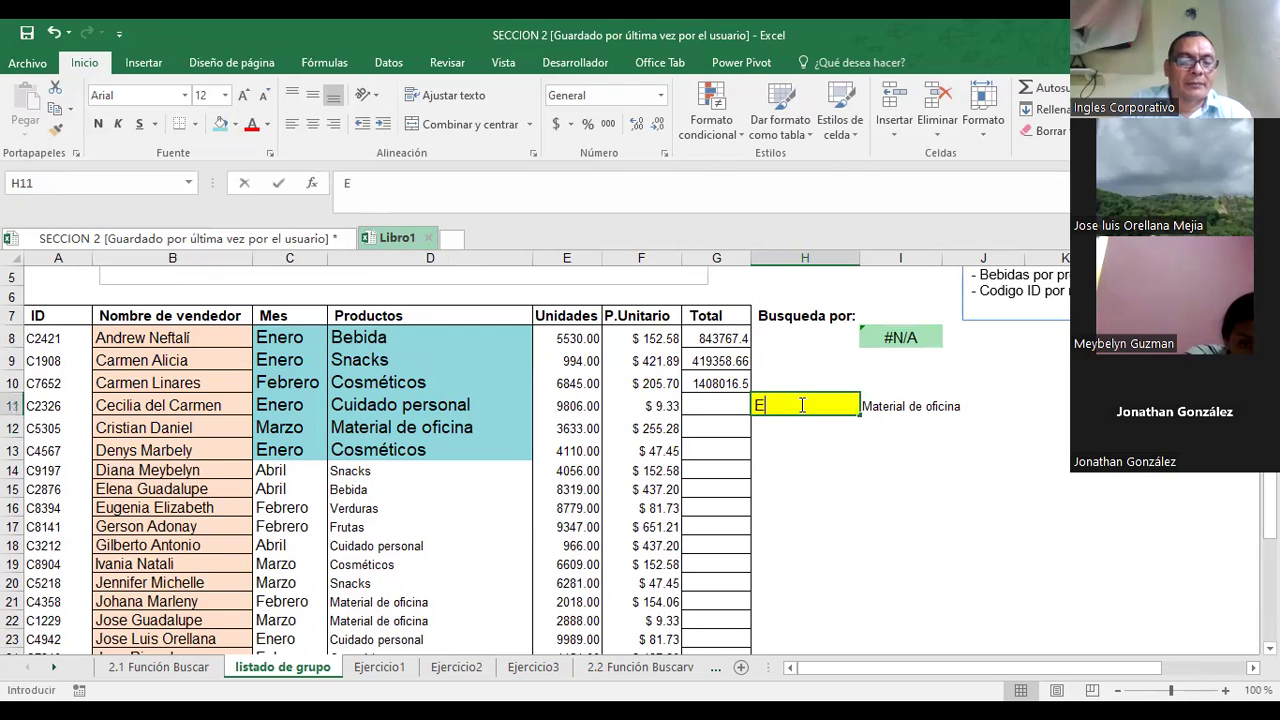
text(nero)
key(Return)
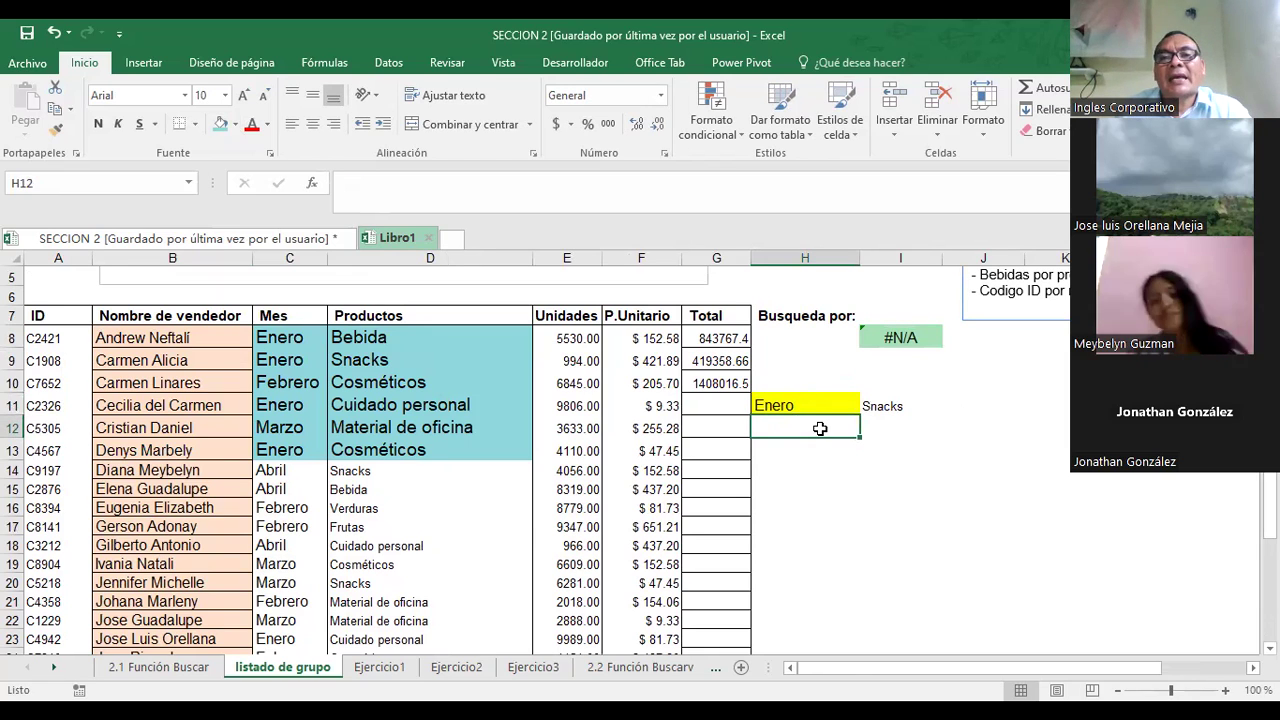
- Number the IDs in A8:A12 from 1 to 5
click(61, 339)
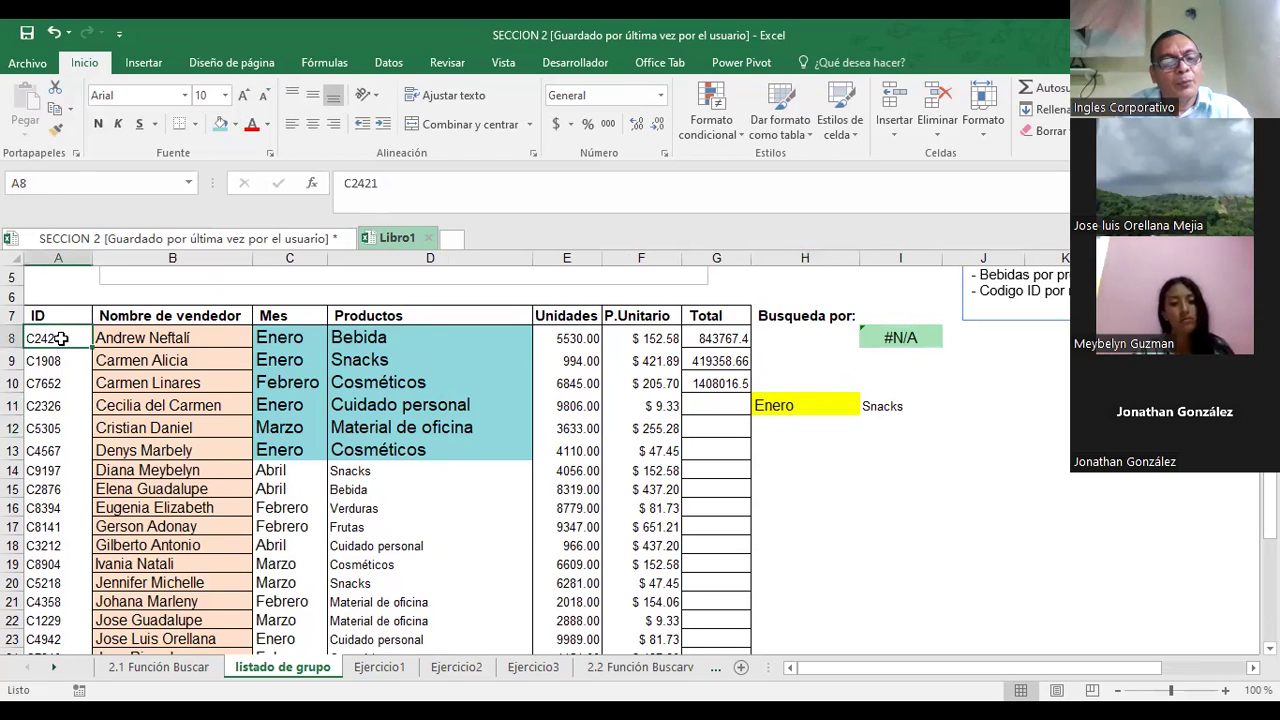
text(1)
key(Return)
text(2)
key(Return)
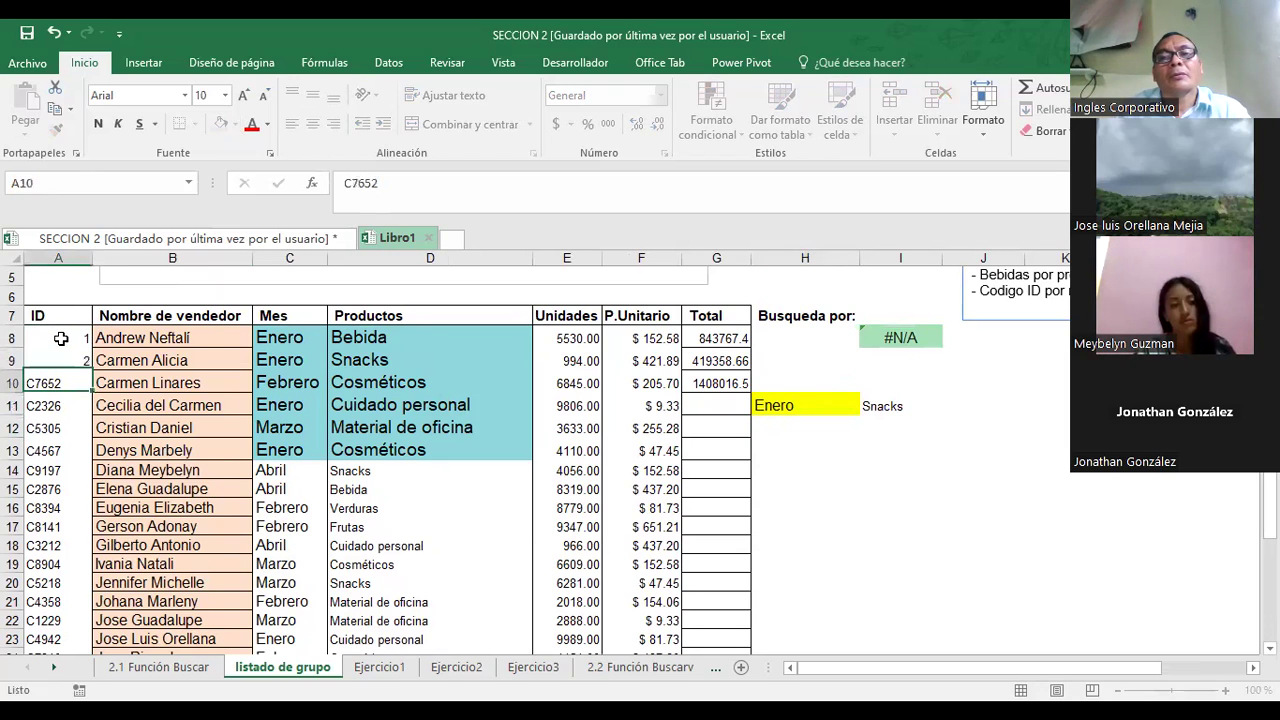
text(3)
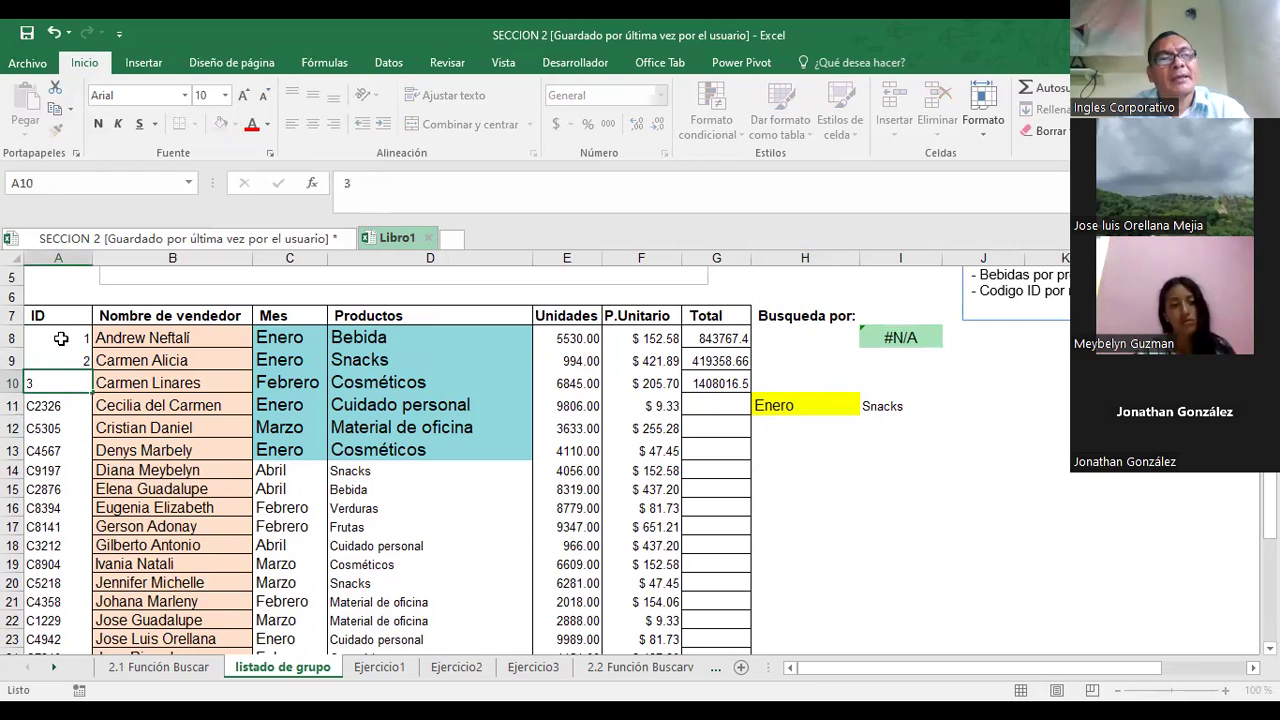
key(Return)
text(4)
key(Return)
text(5)
key(Return)
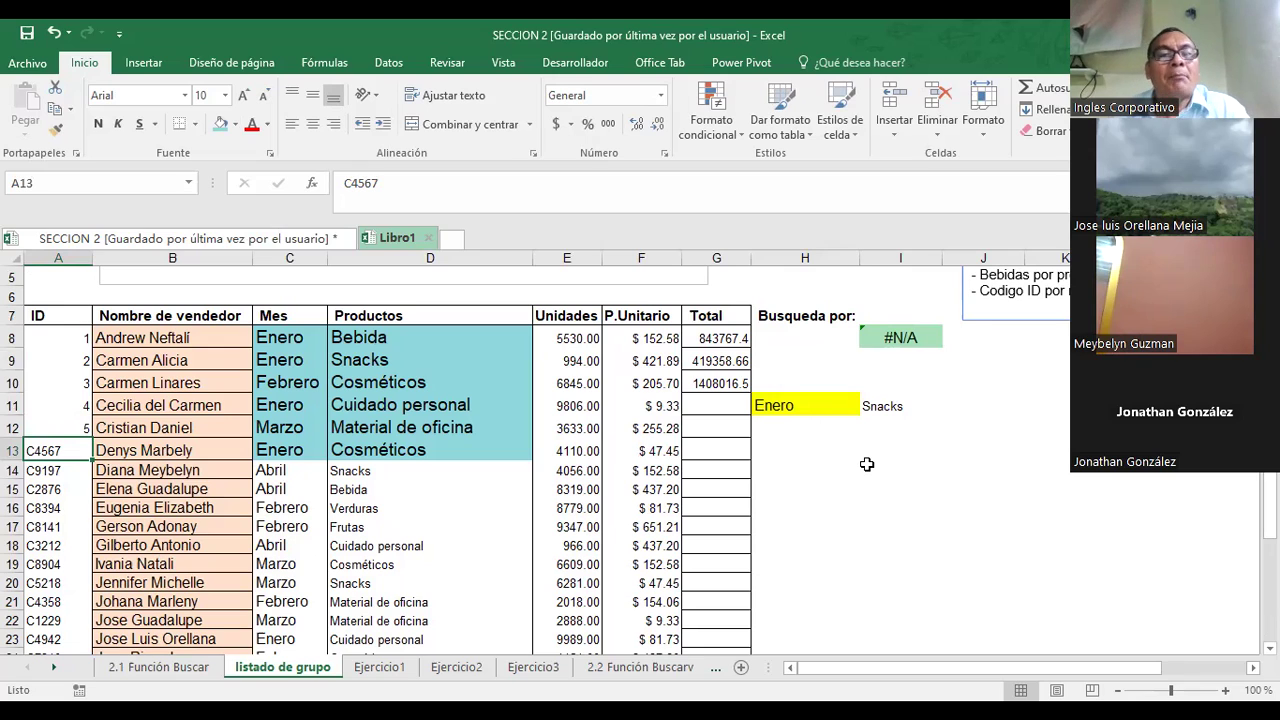
- Set H11 back to Febrero so I11 returns Cosméticos
click(797, 405)
text(F)
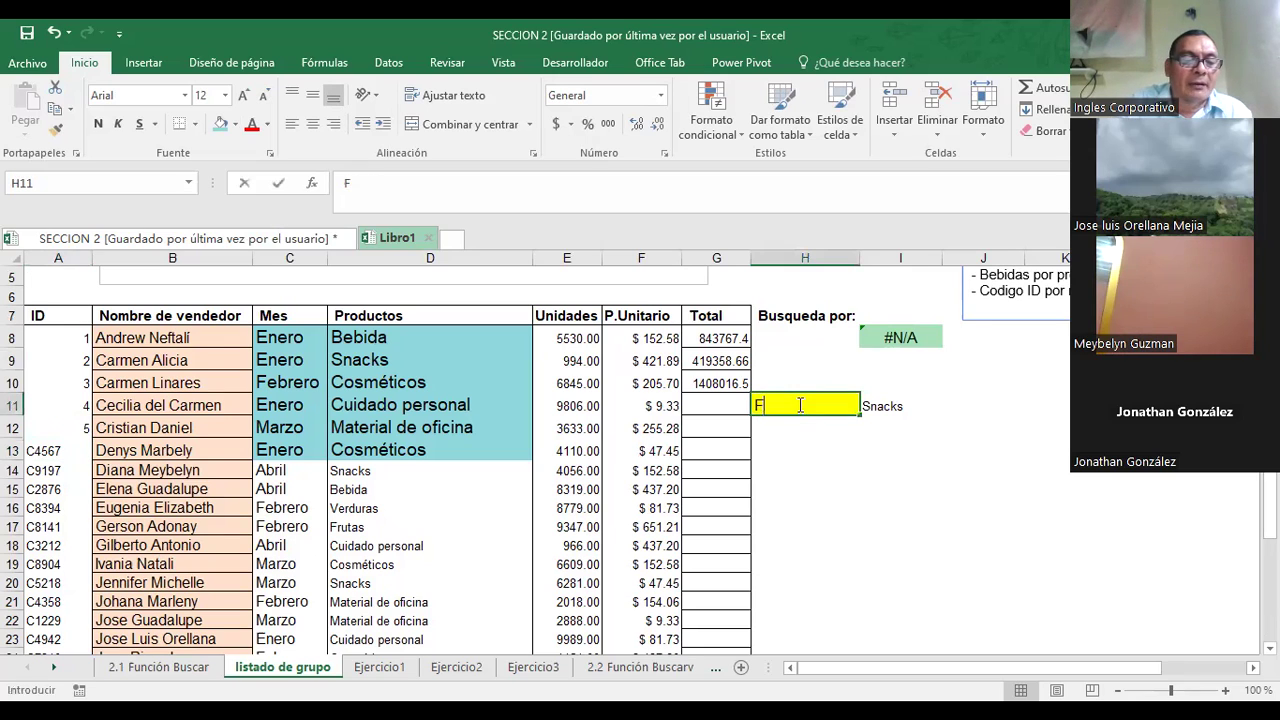
text(ebrero)
key(Return)
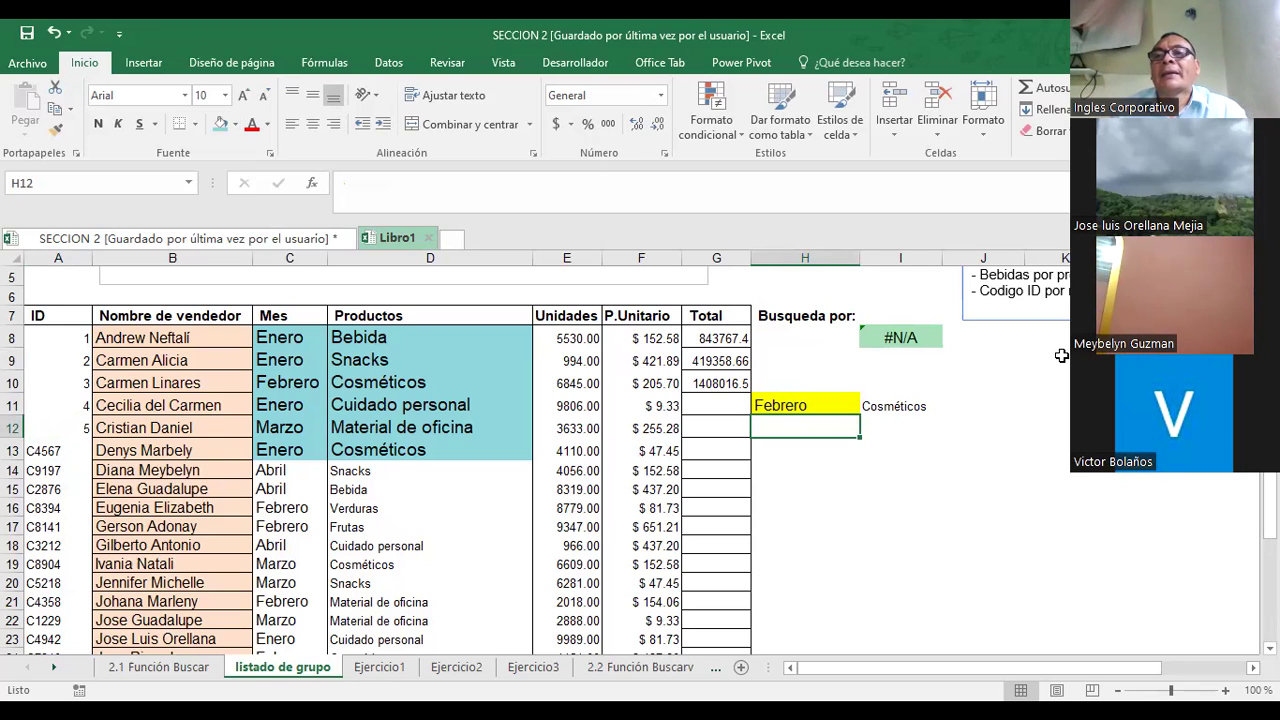
scroll(470, 450, up, 2)
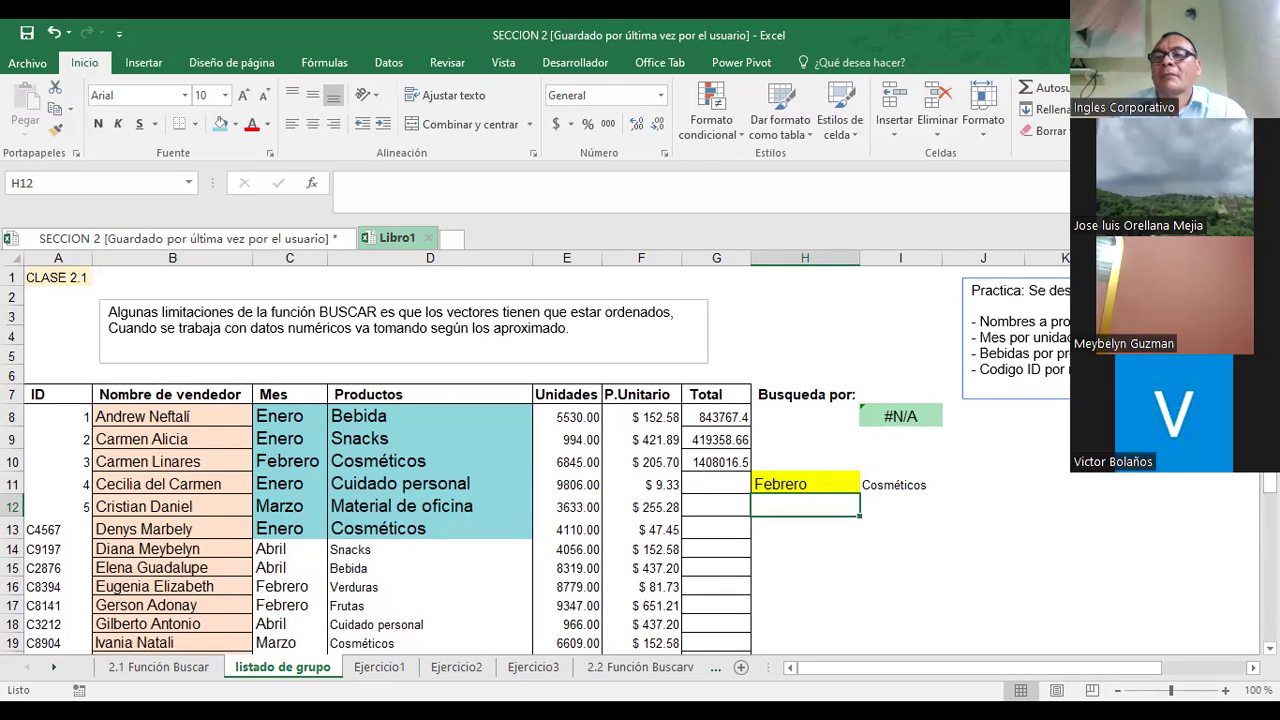
drag(1141, 668, 1196, 668)
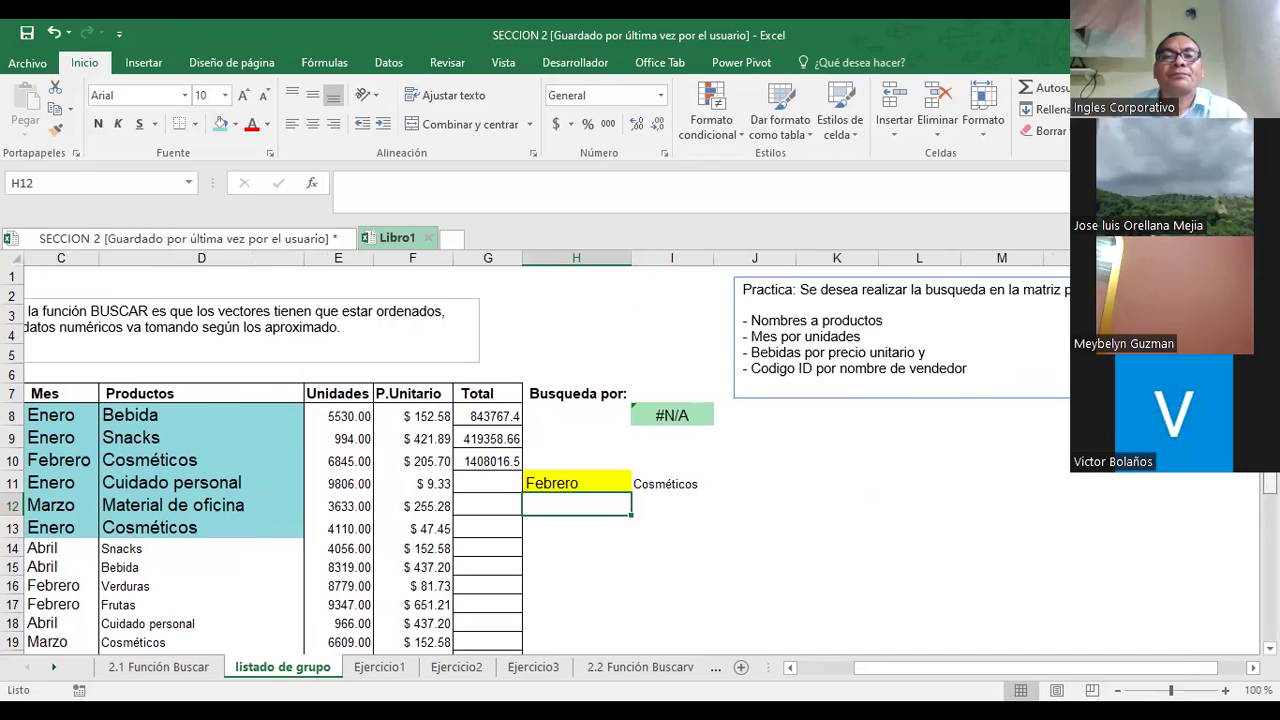
scroll(797, 374, down, 2)
click(808, 430)
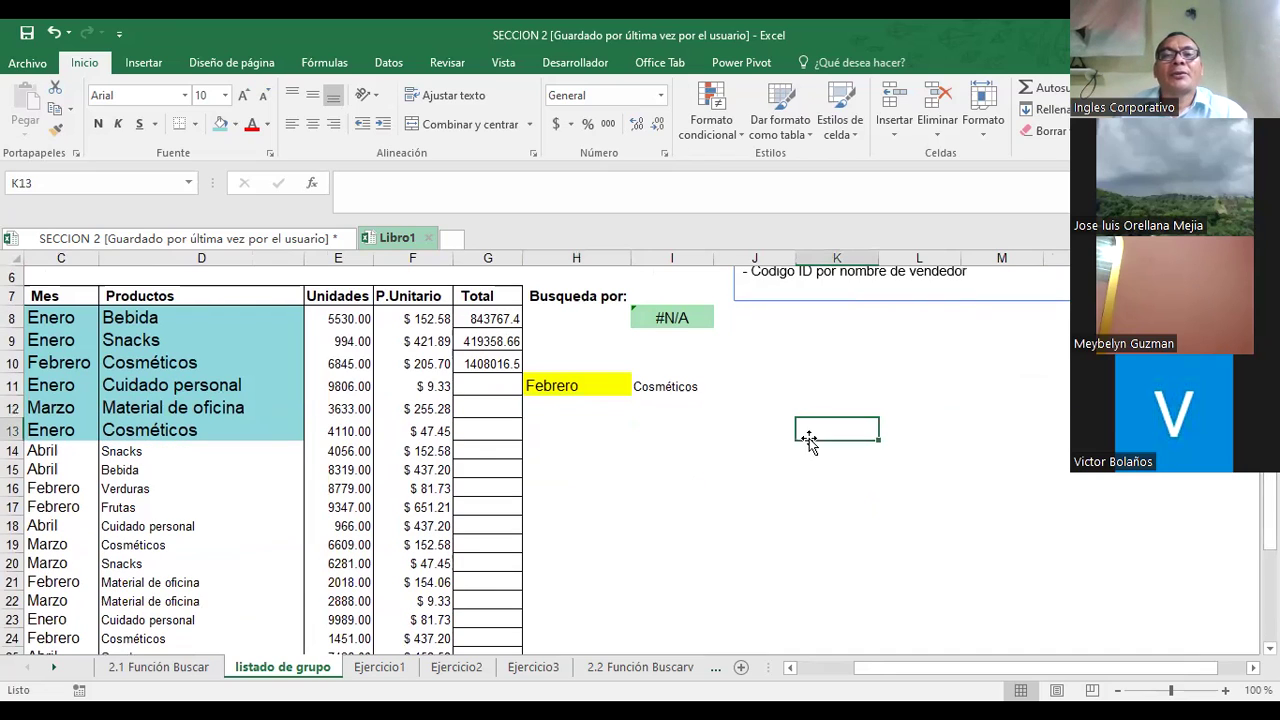
click(580, 410)
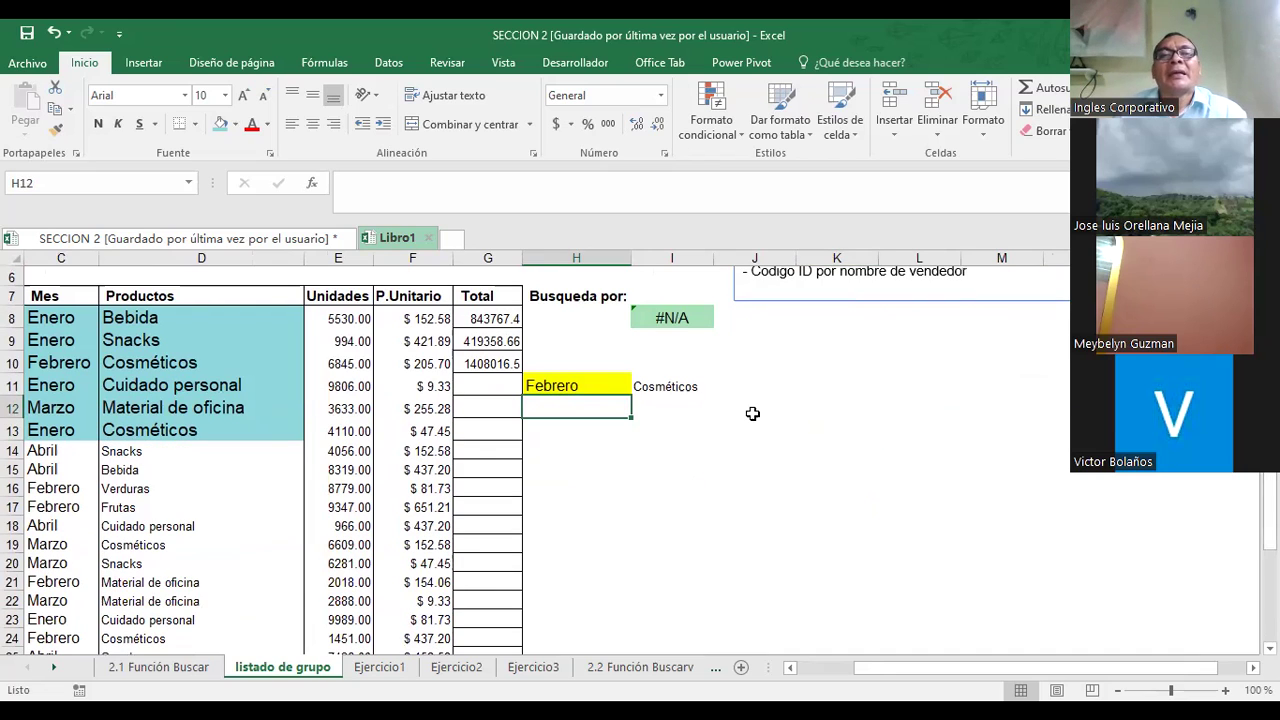
click(782, 385)
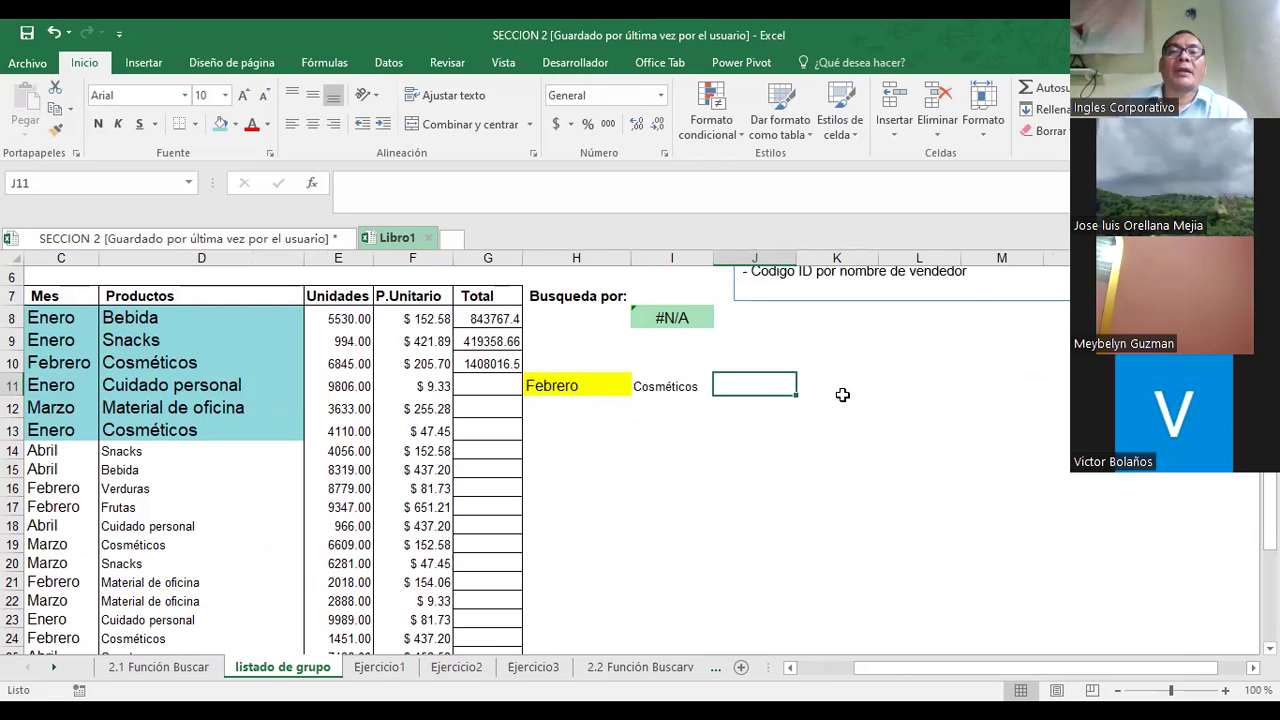
- Clear the old lookup in I11 and the Febrero search value in H11
key(Return)
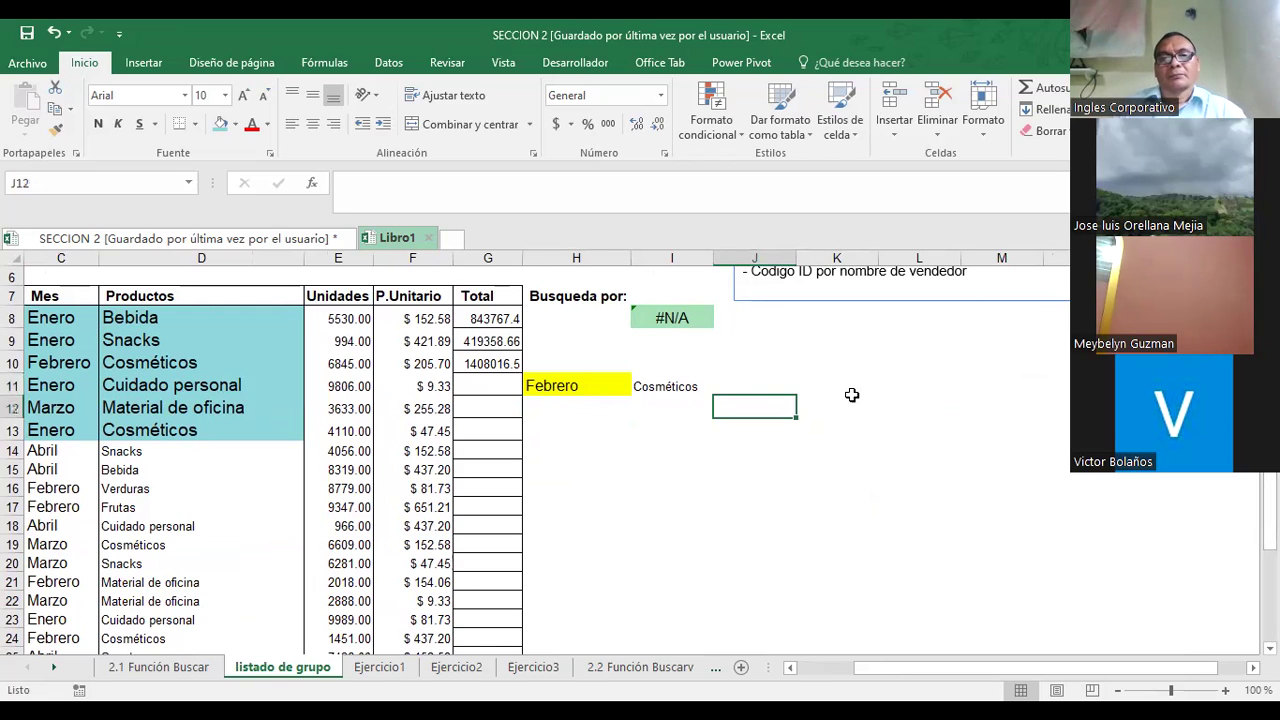
key(Up)
key(Left)
key(Delete)
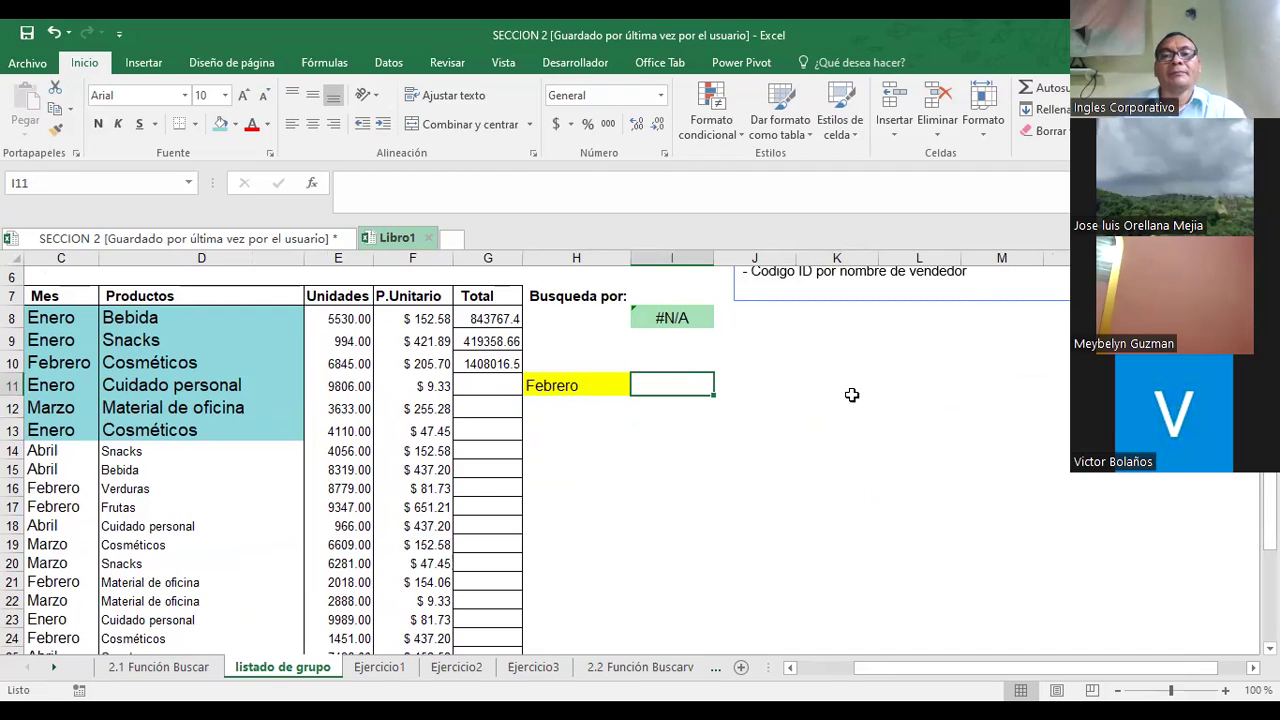
click(581, 385)
key(Delete)
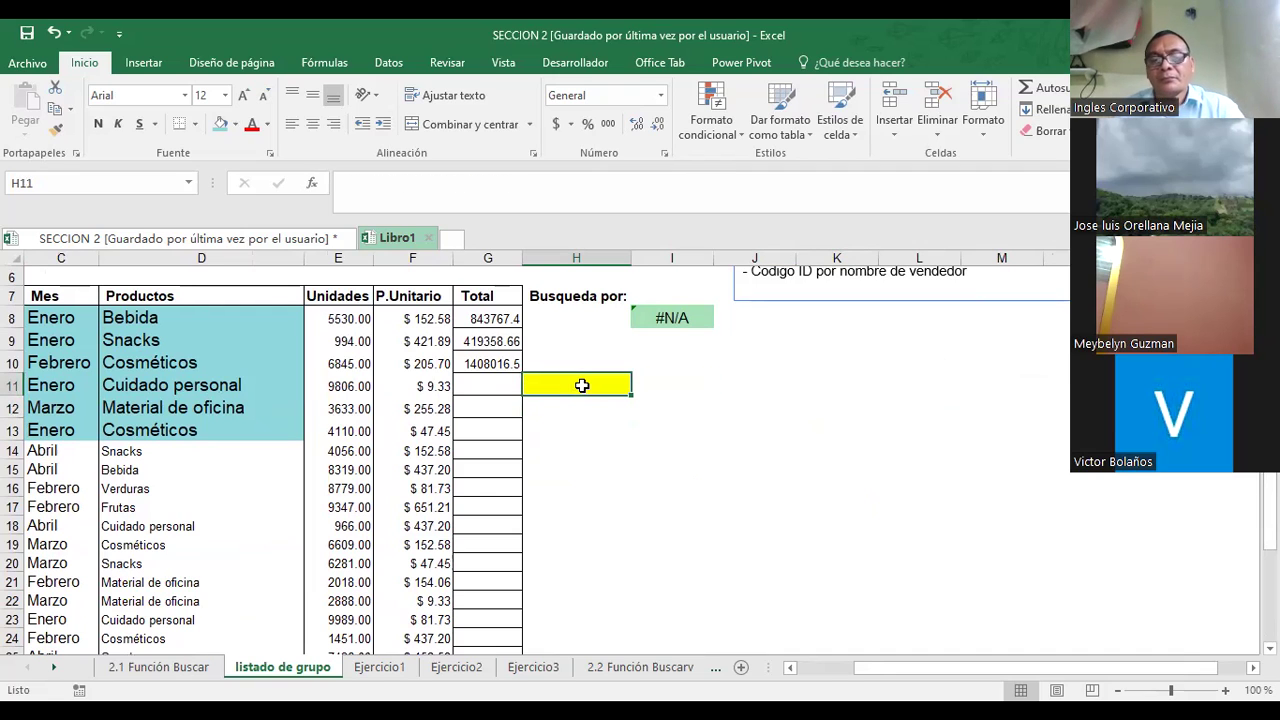
- Enter the matrix-form lookup =BUSCAR(H11;B8:D13) in I11
key(Right)
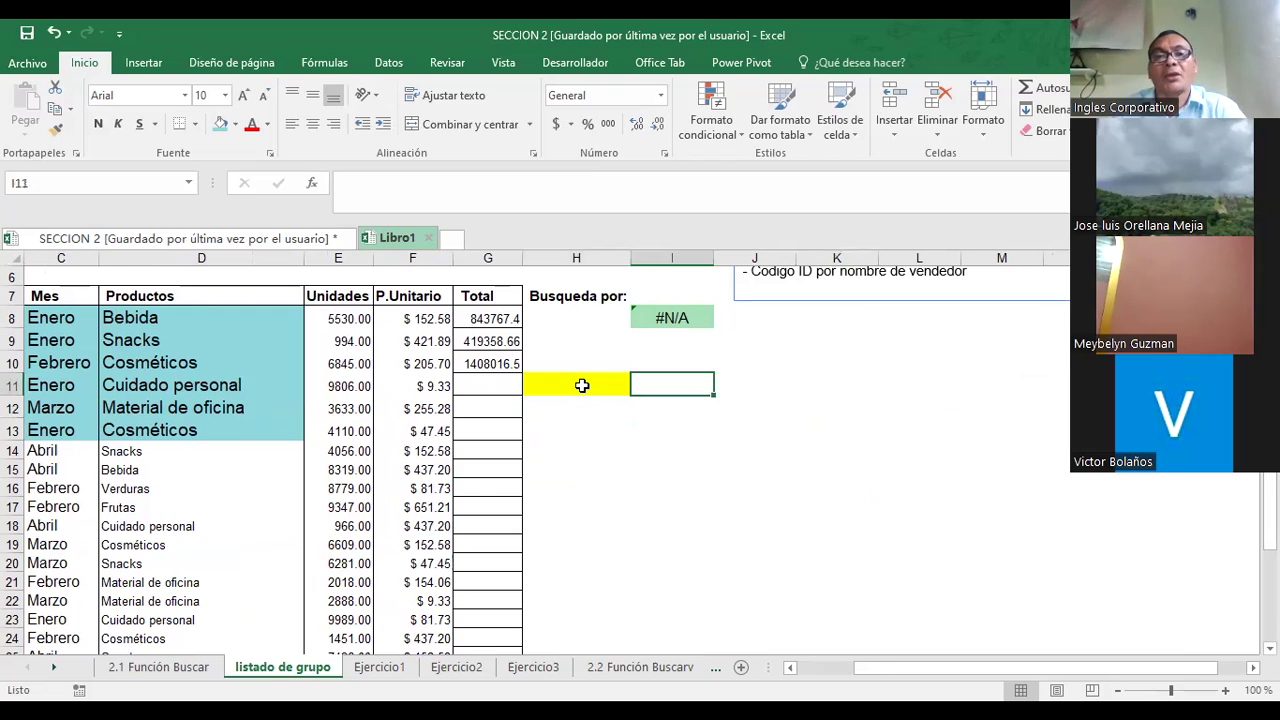
text(=)
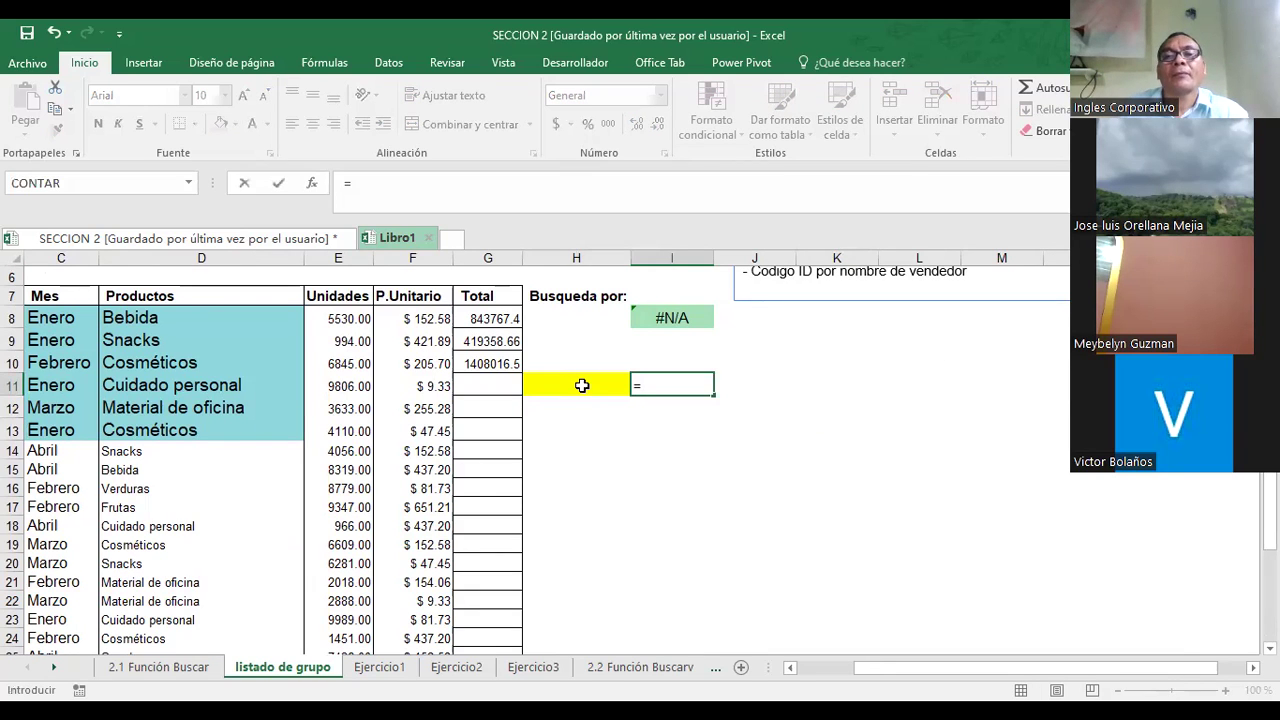
text(buscar()
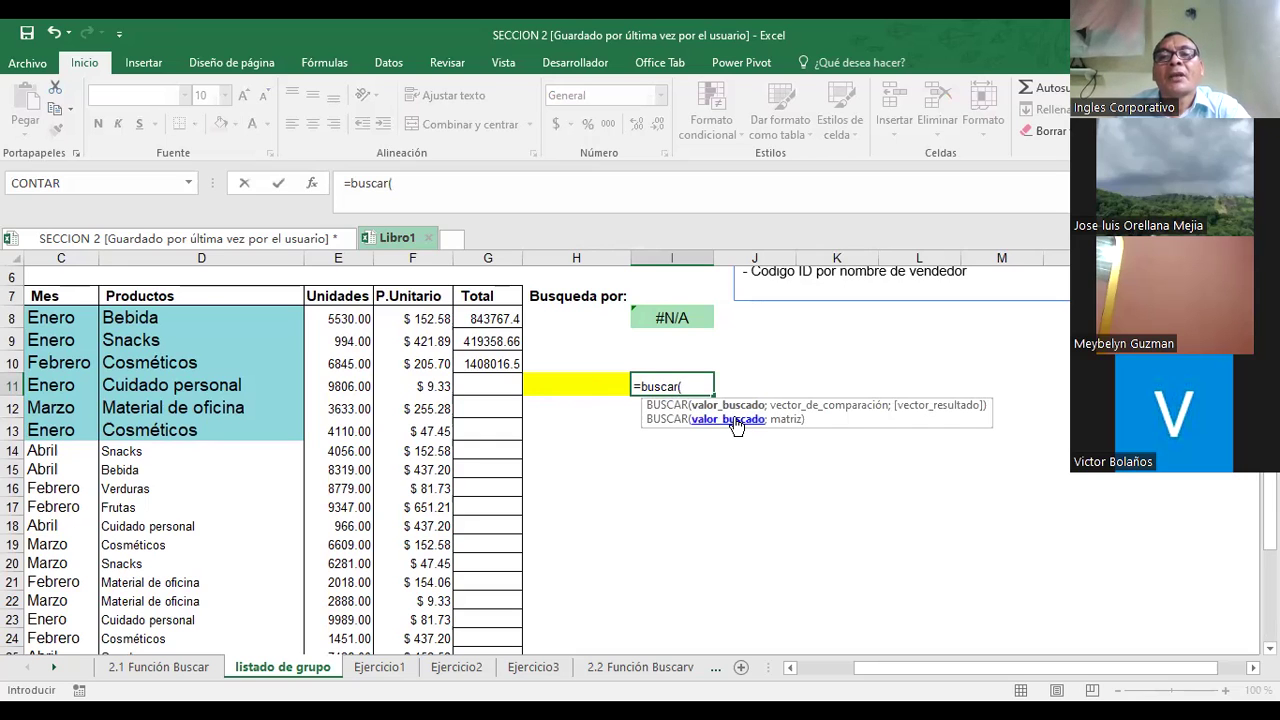
click(580, 384)
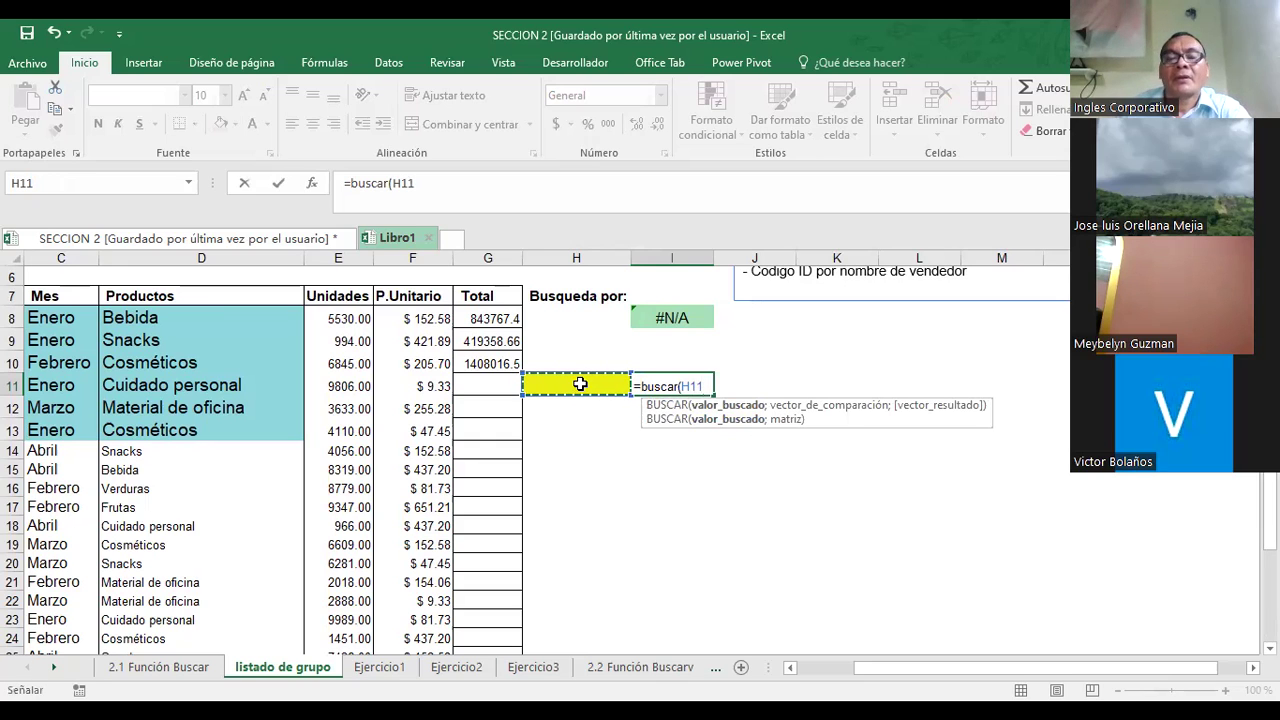
text(;)
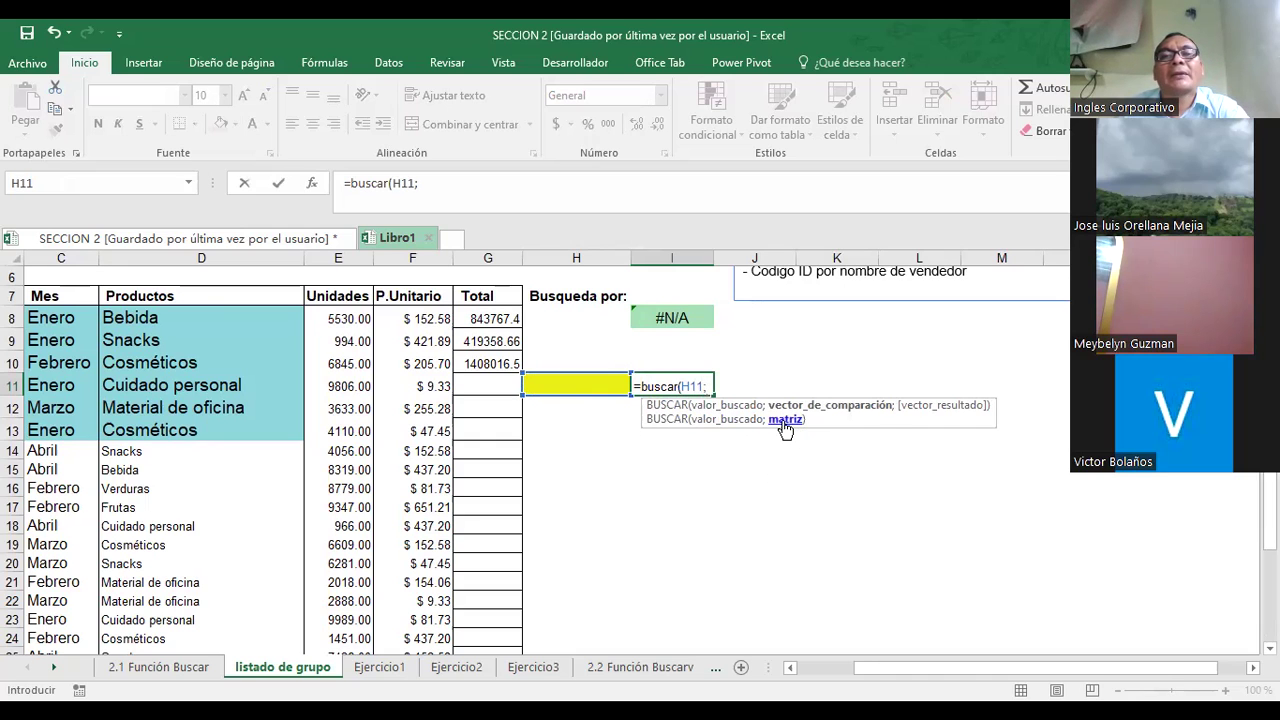
drag(927, 677, 870, 677)
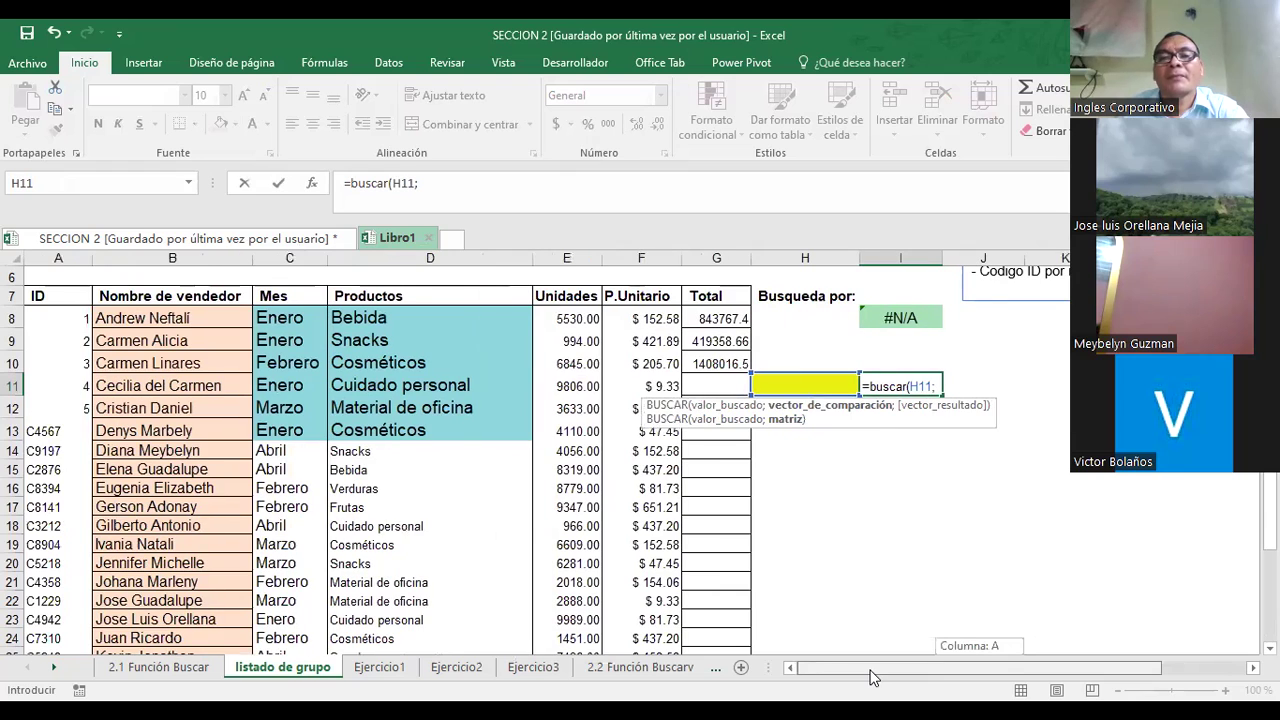
click(118, 318)
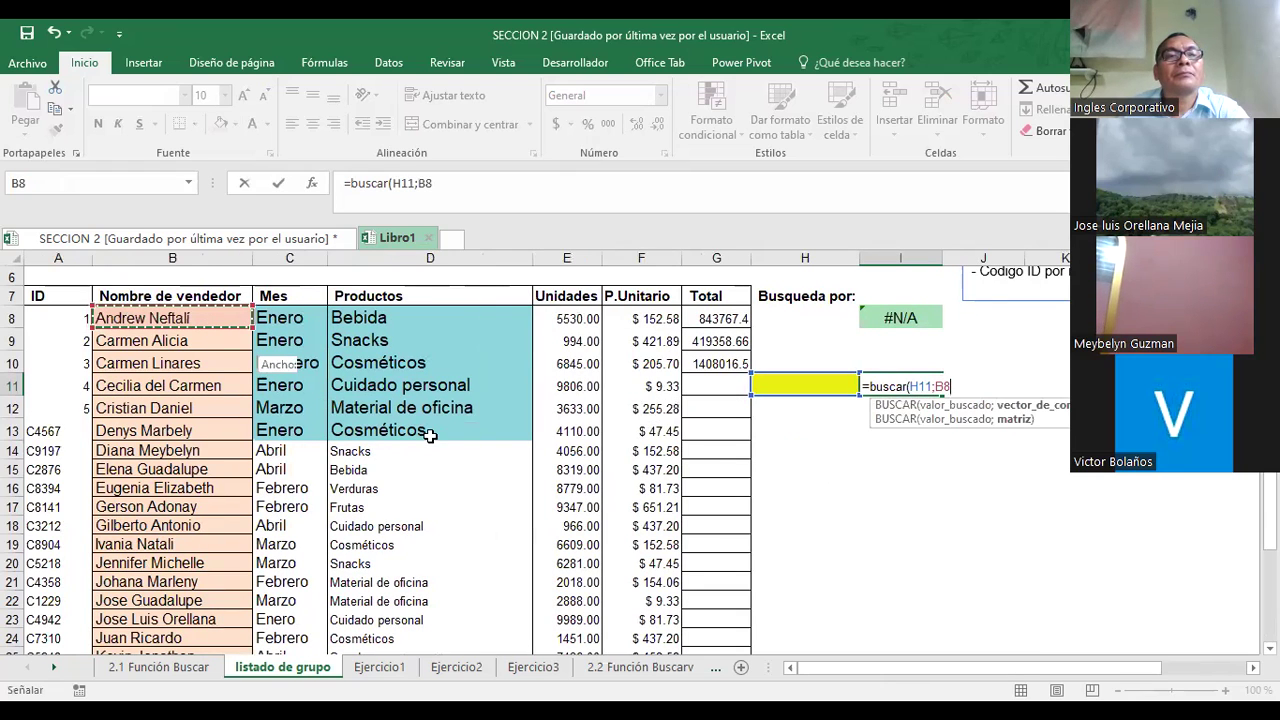
drag(430, 436, 430, 436)
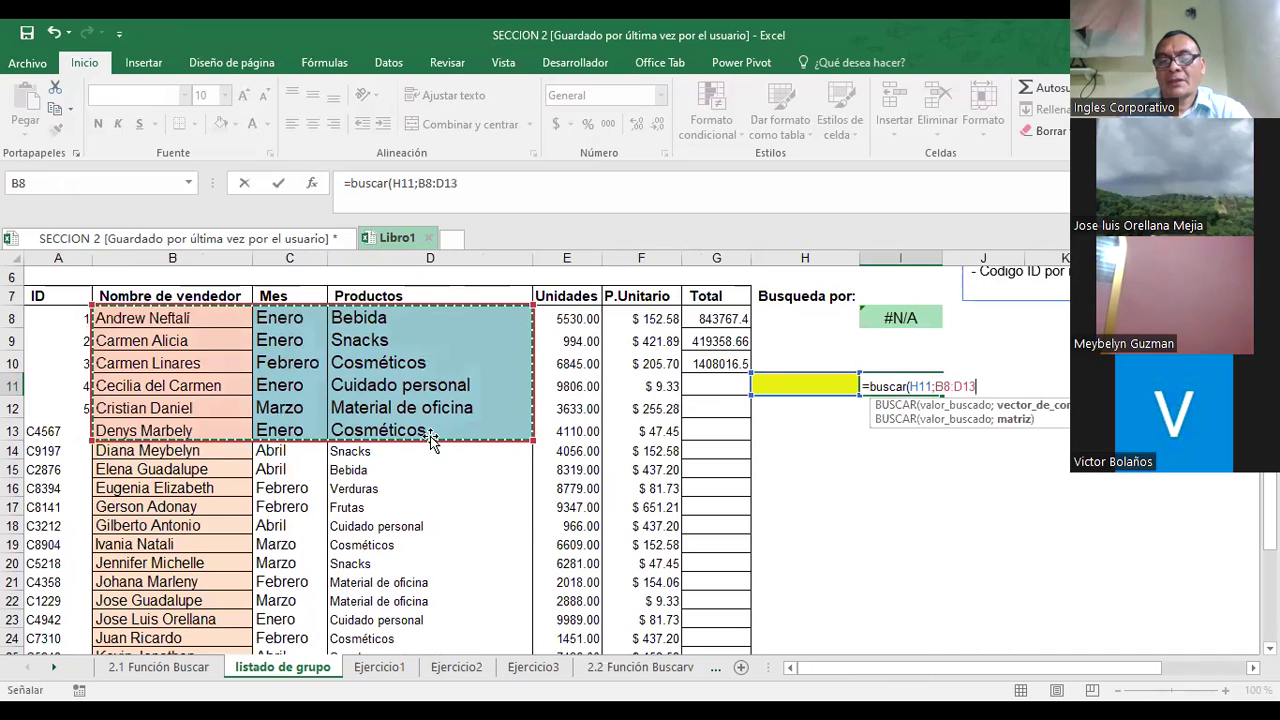
key(Return)
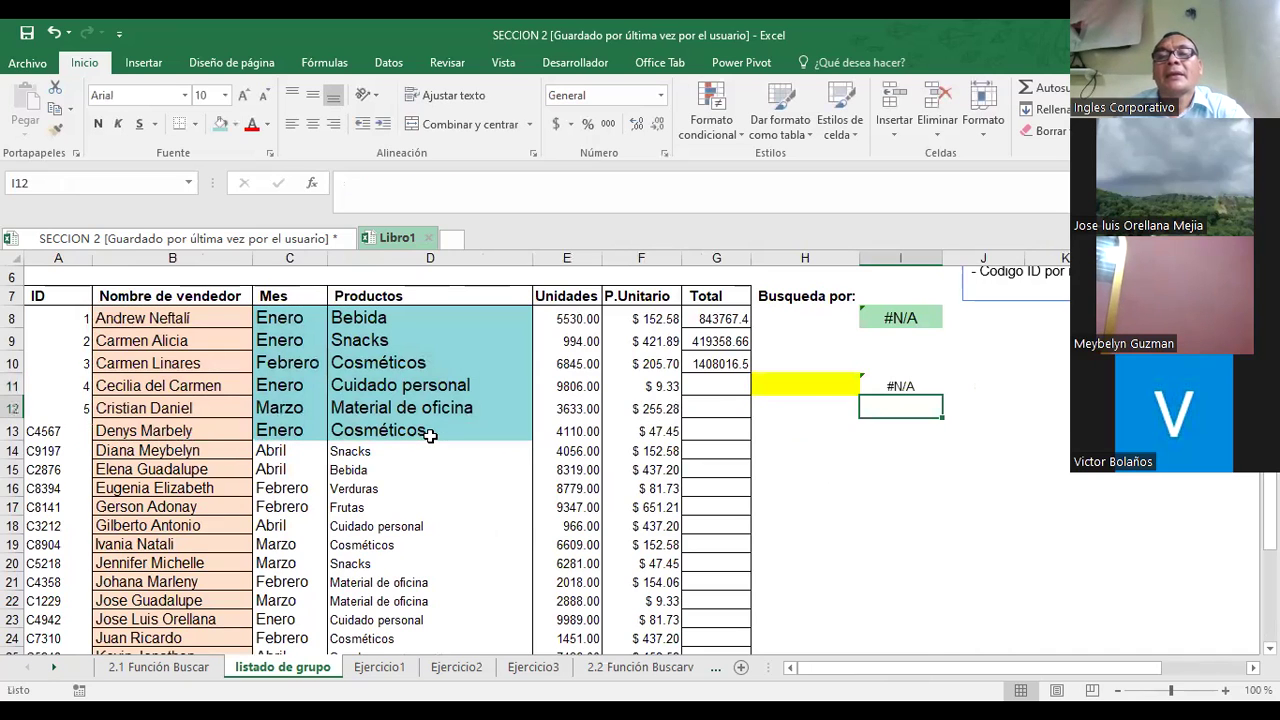
click(808, 388)
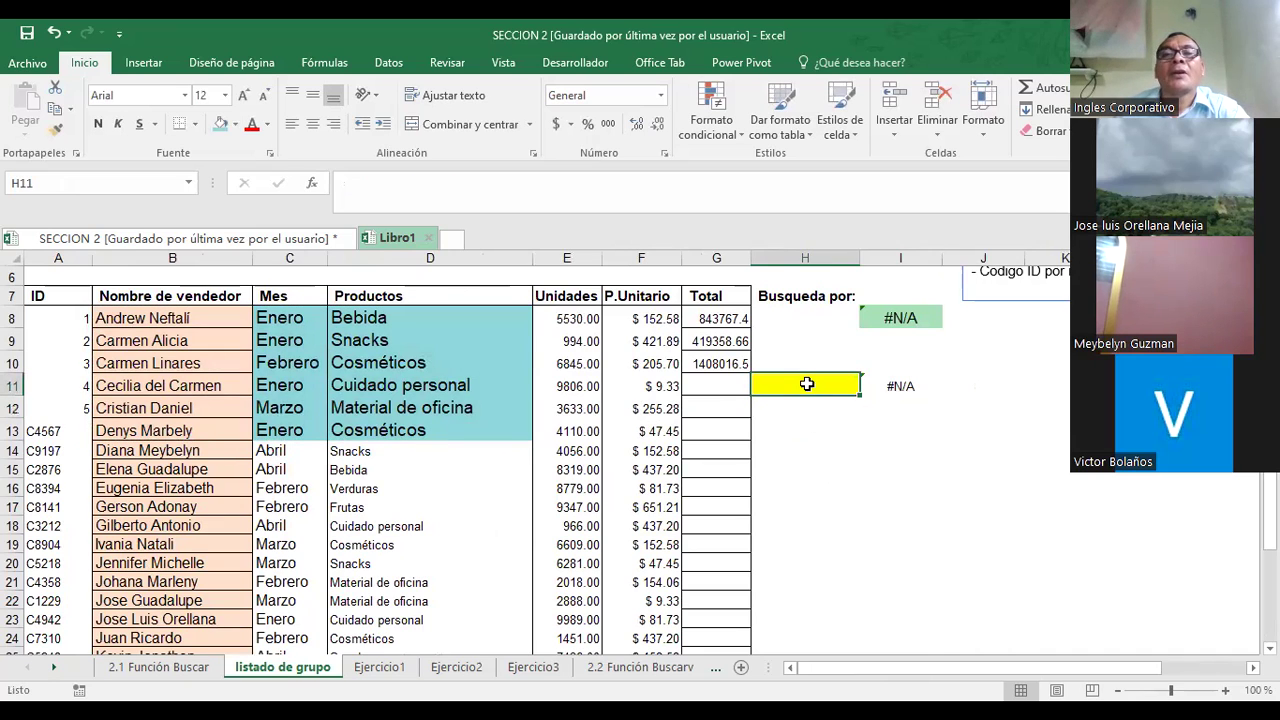
click(897, 388)
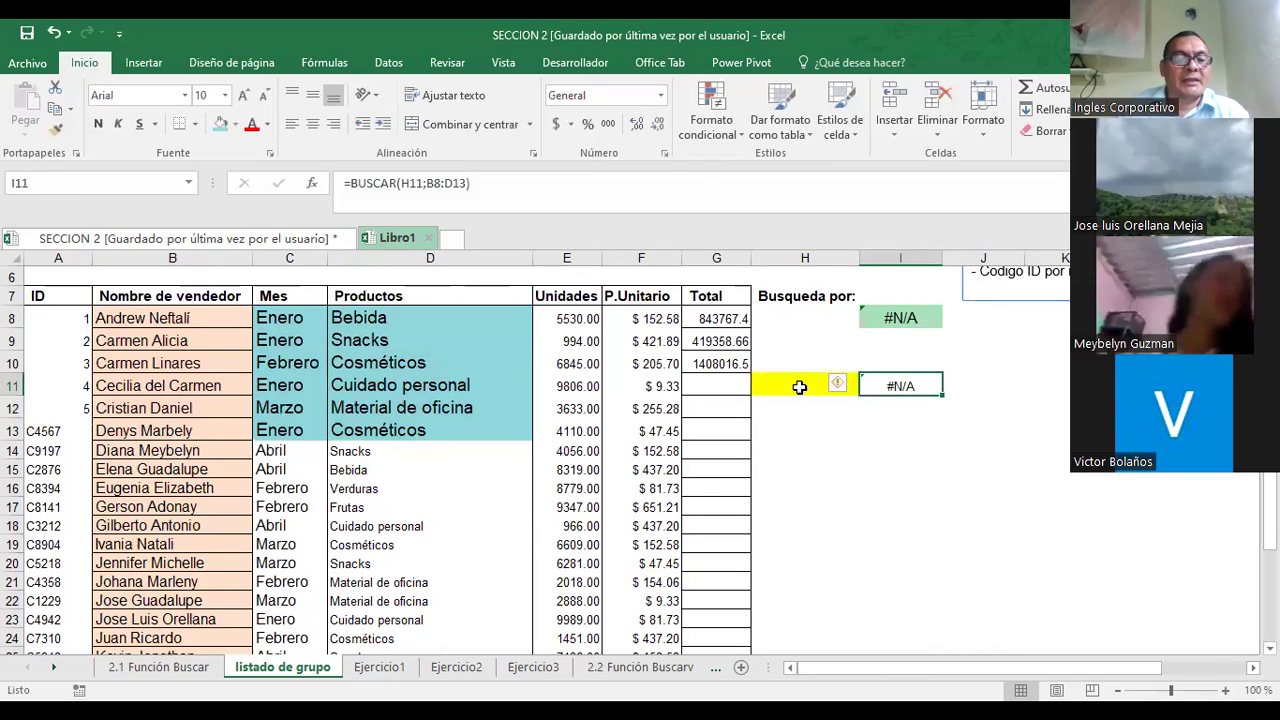
text(1)
key(Return)
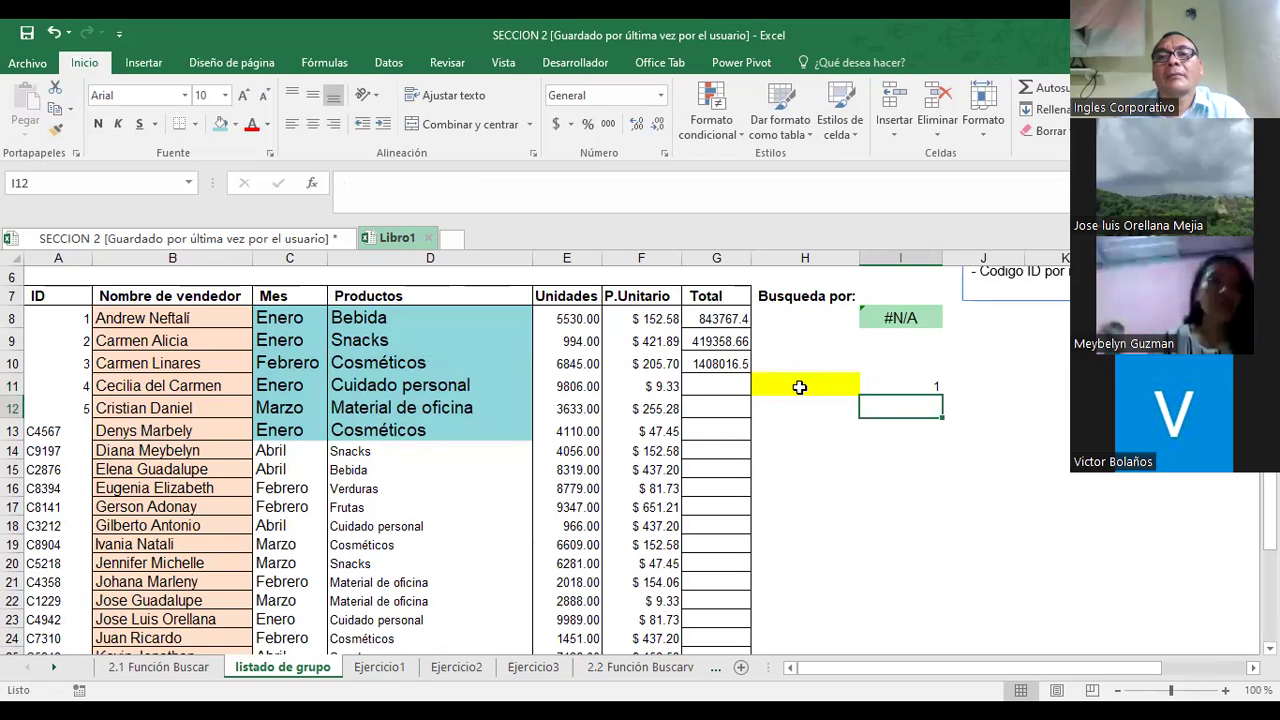
click(799, 387)
click(888, 389)
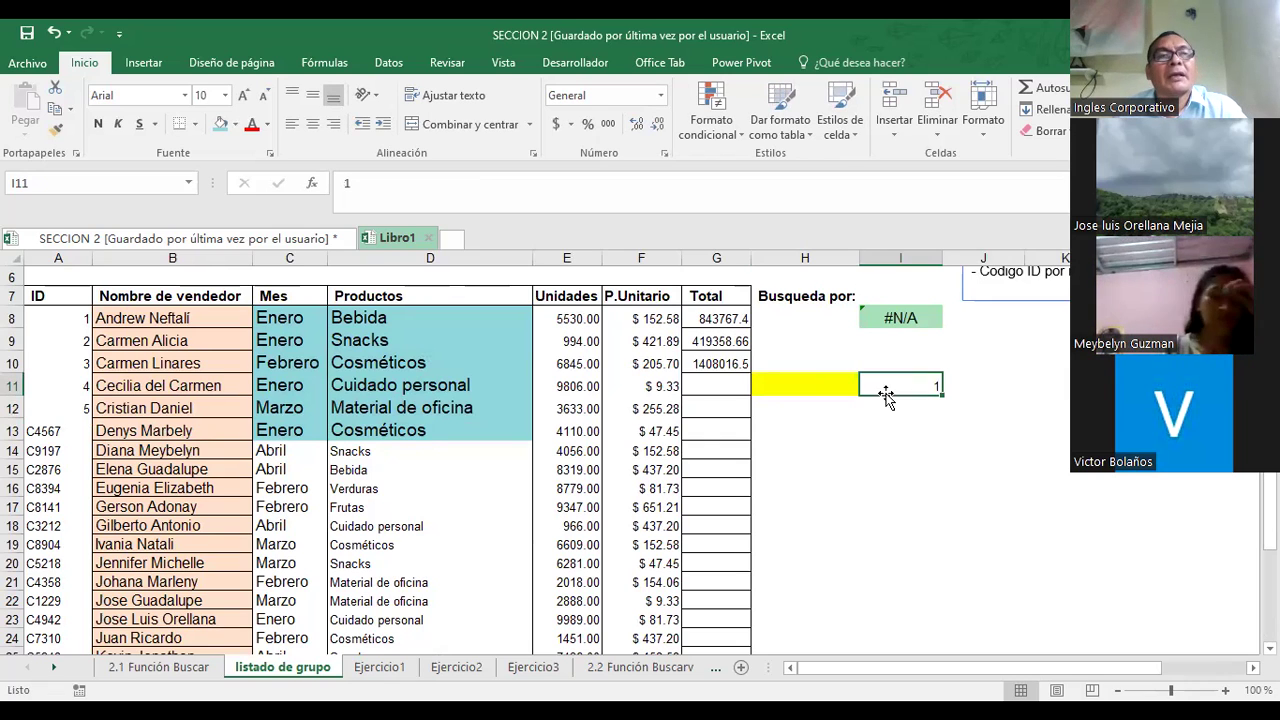
click(55, 33)
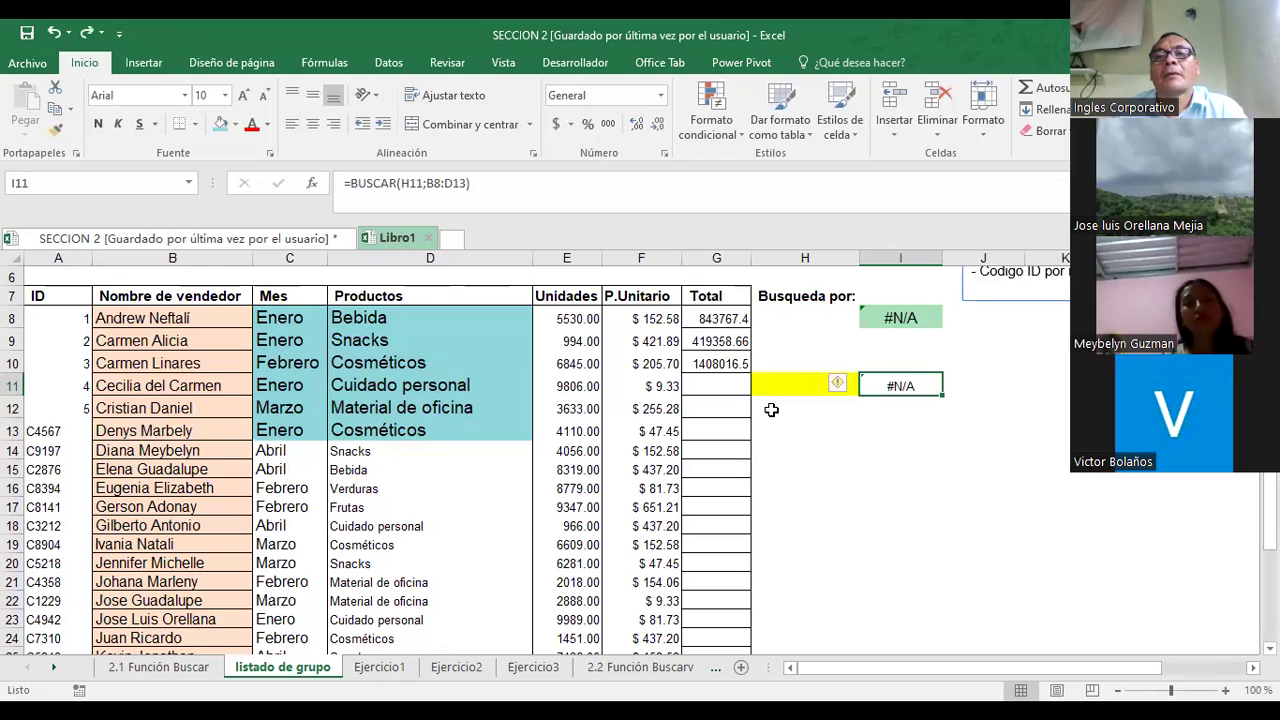
click(792, 386)
text(1)
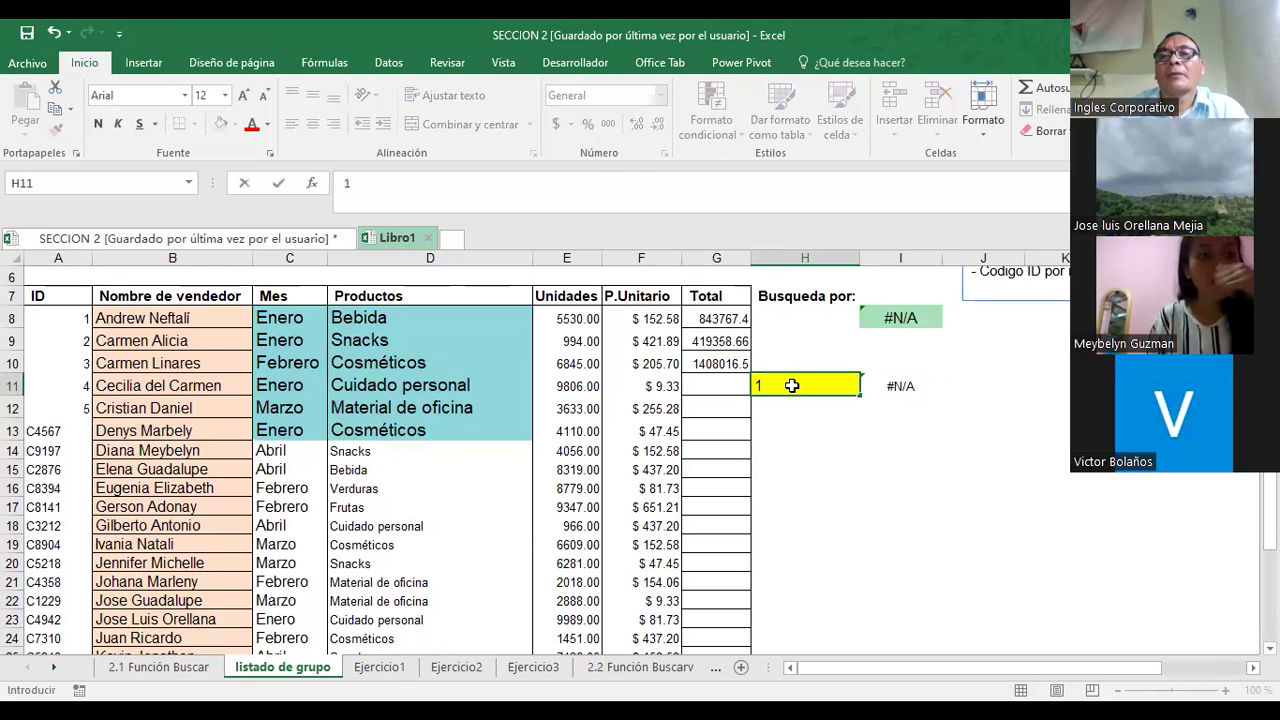
key(Return)
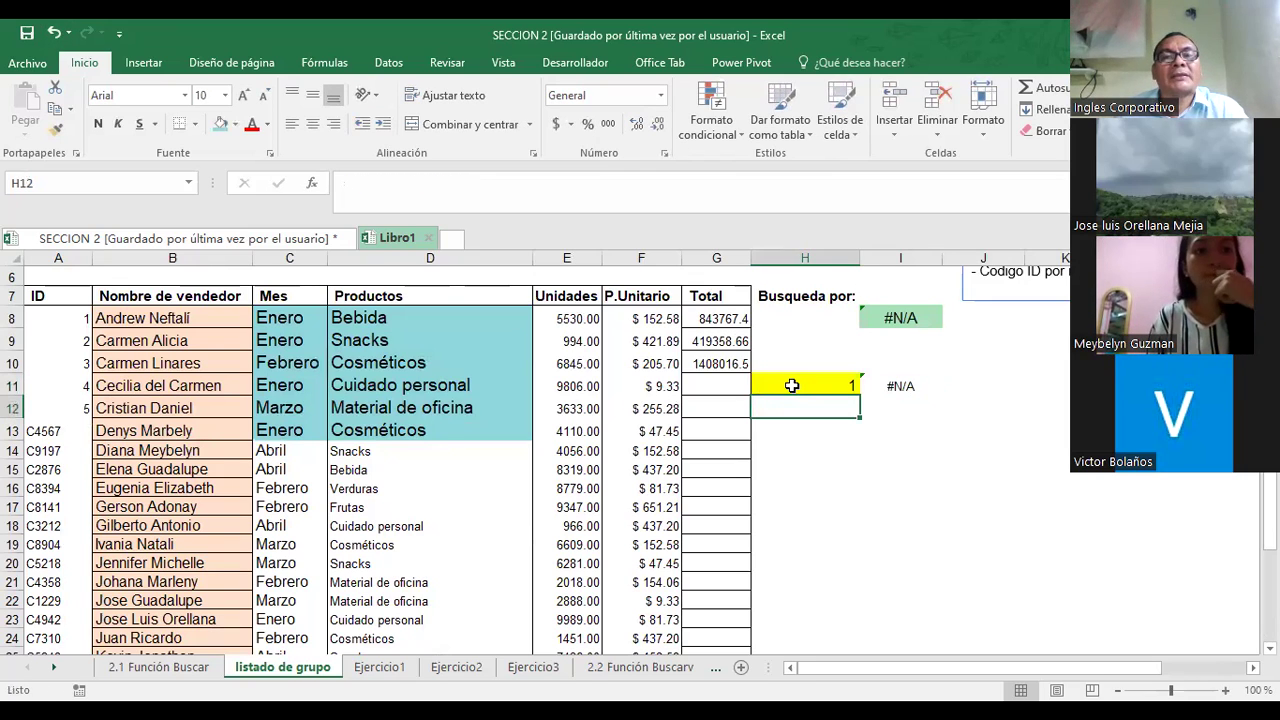
click(792, 386)
key(Delete)
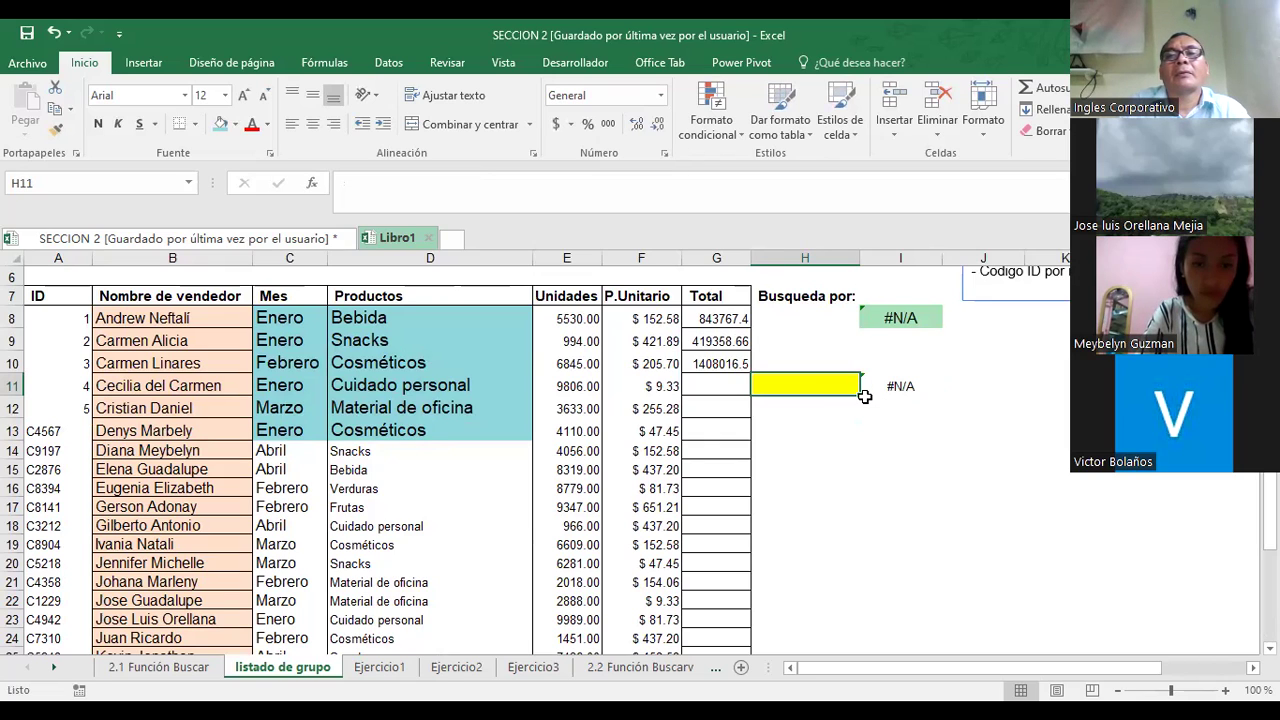
- Test Andrew and then Enero as search values in H11
text(a)
key(BackSpace)
text(A)
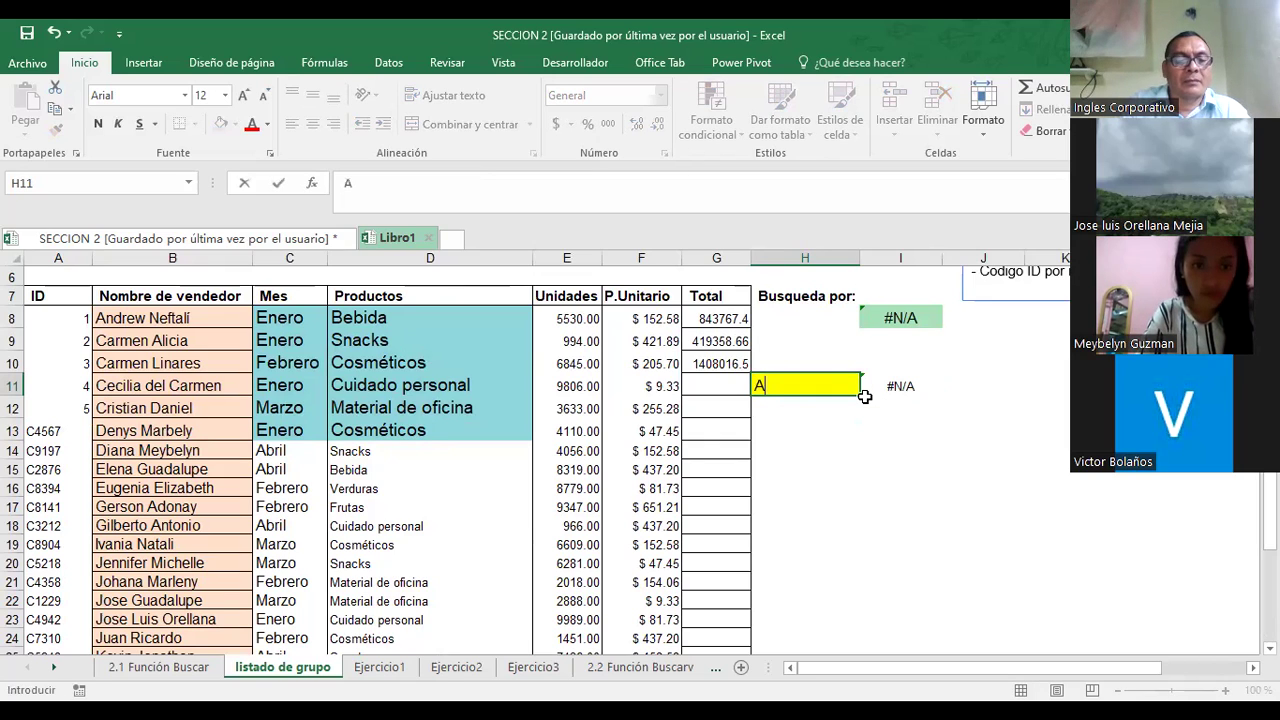
text(ndrew)
key(Return)
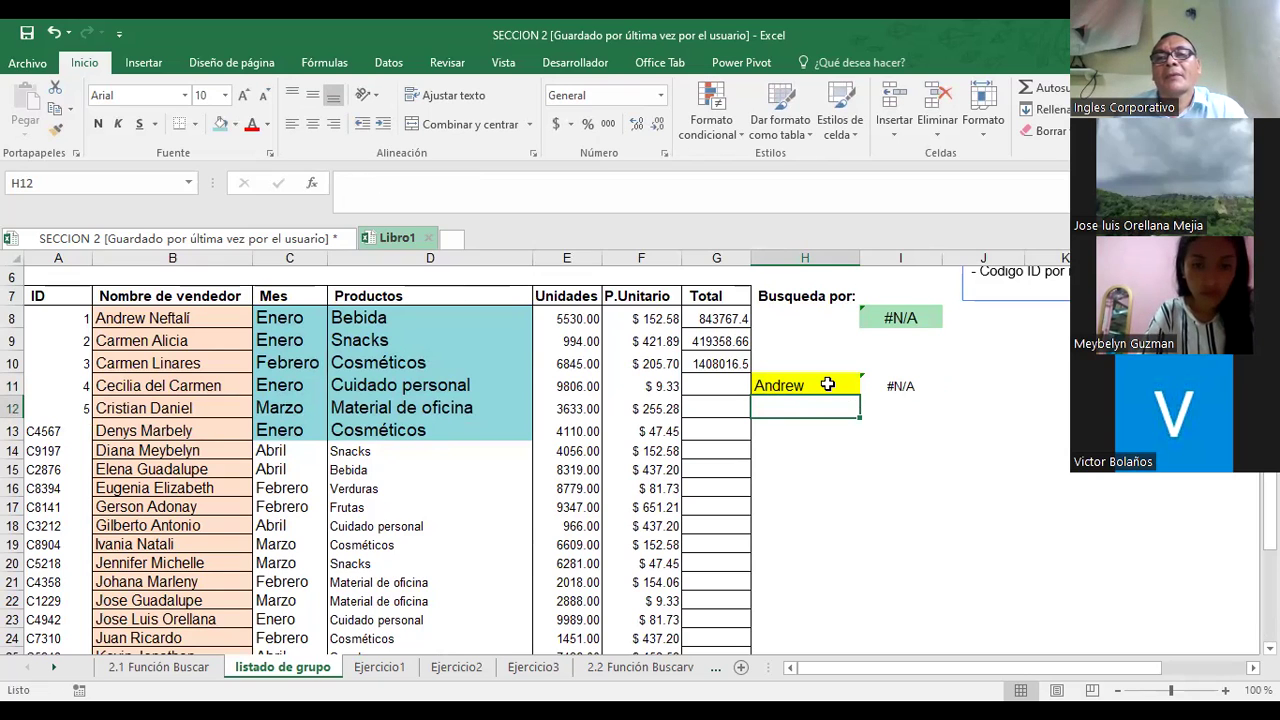
click(828, 384)
text(Ener)
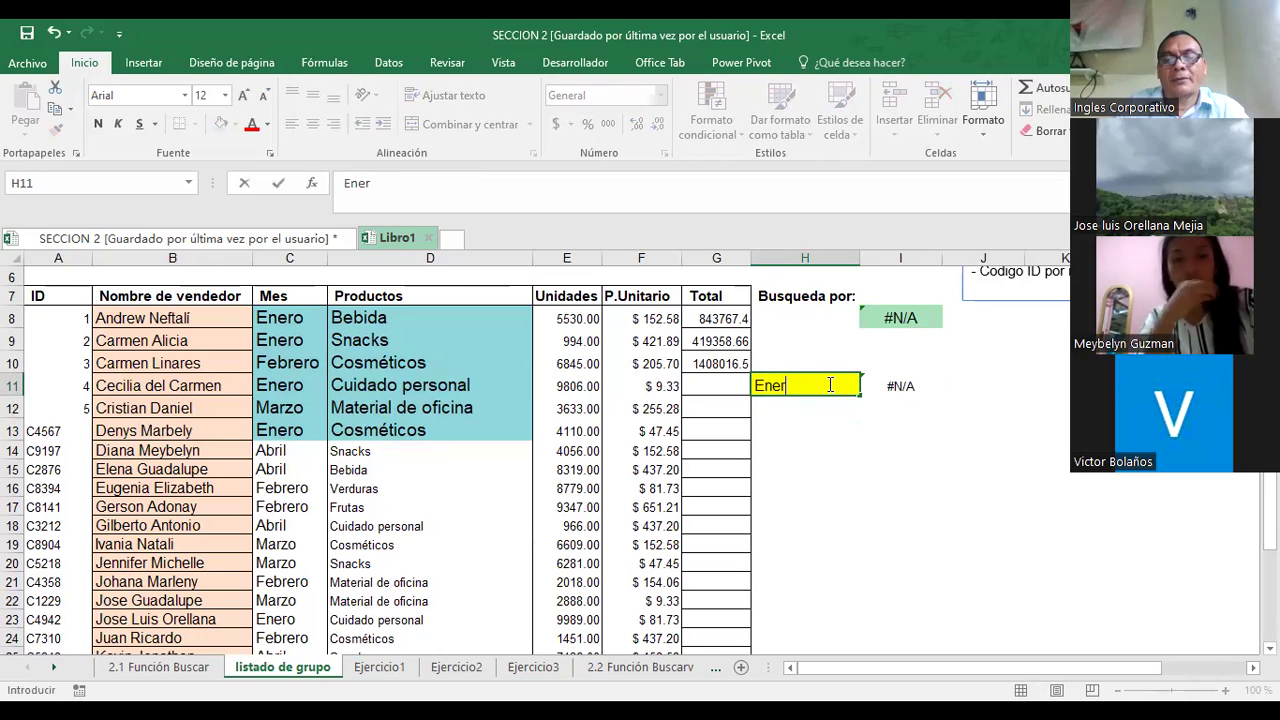
text(o)
key(Return)
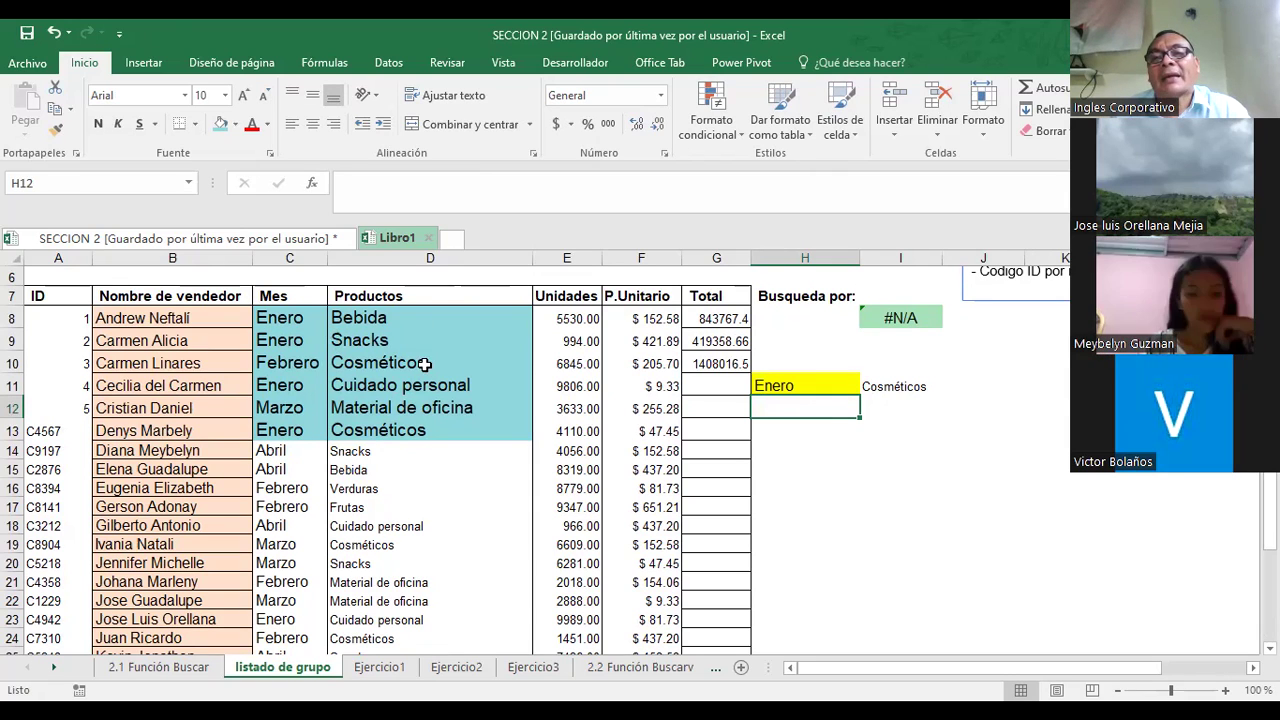
- Re-enter I11's lookup formula unchanged
click(789, 386)
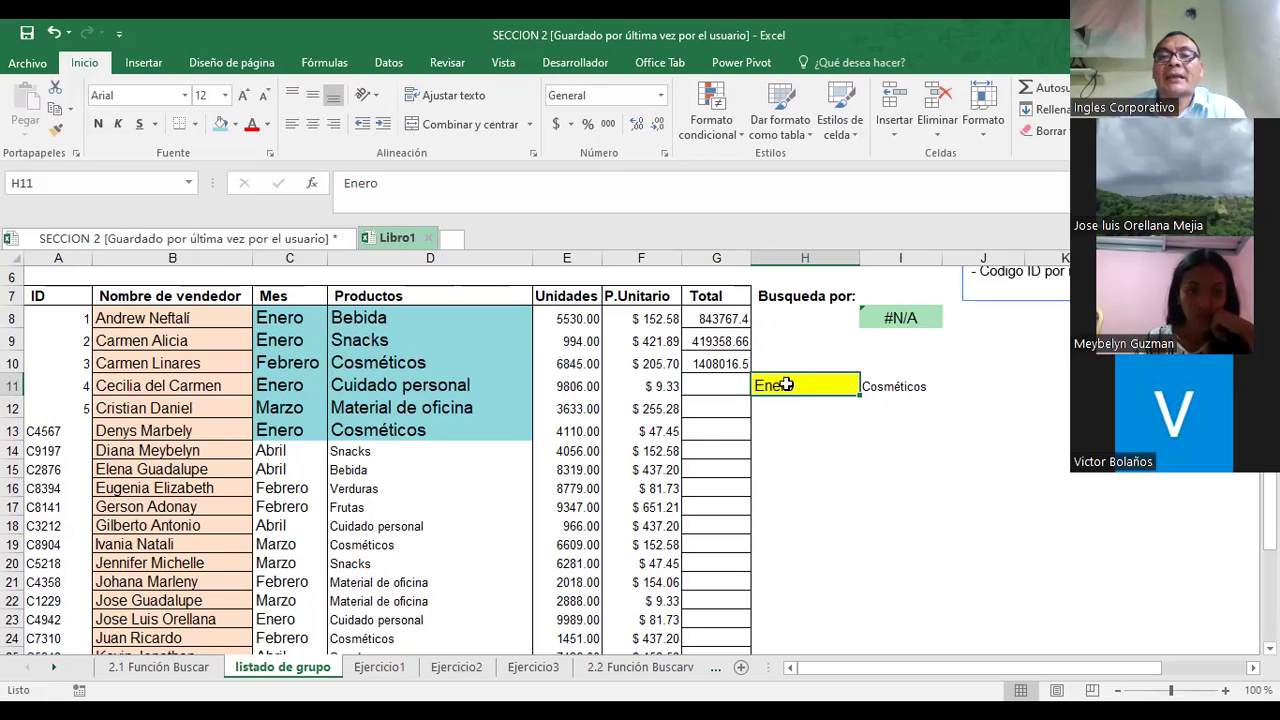
click(890, 388)
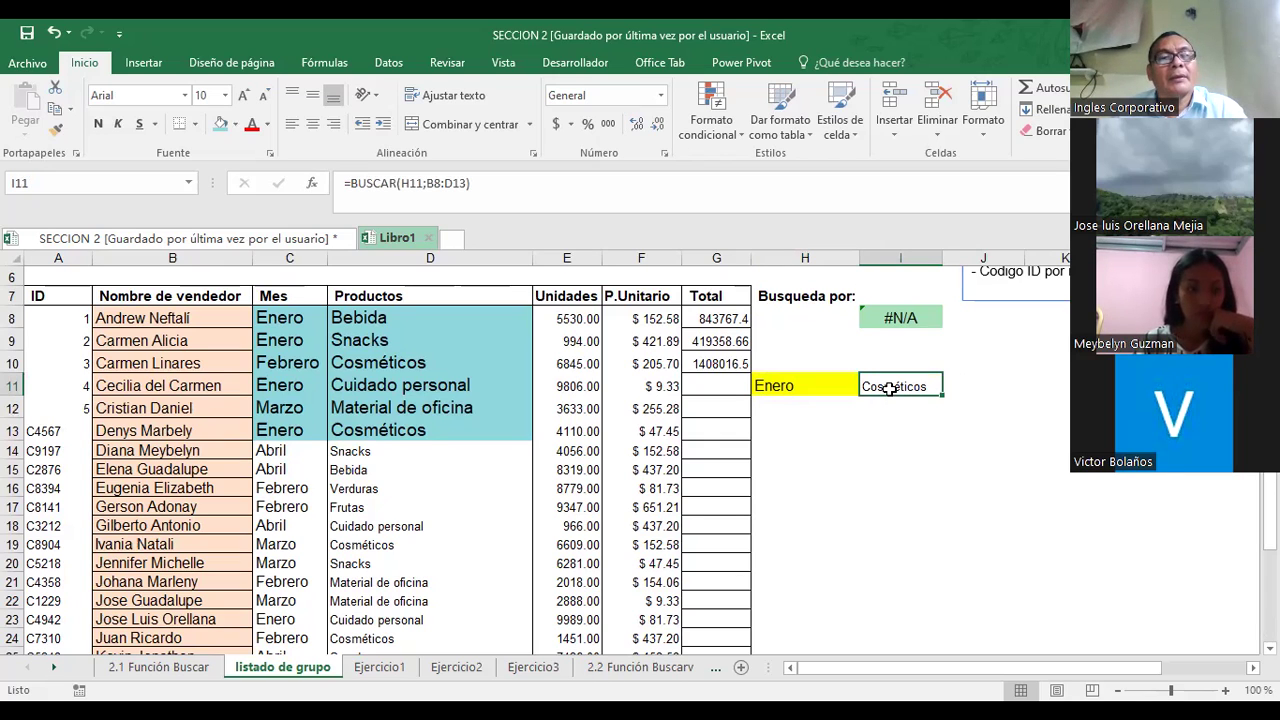
double_click(891, 388)
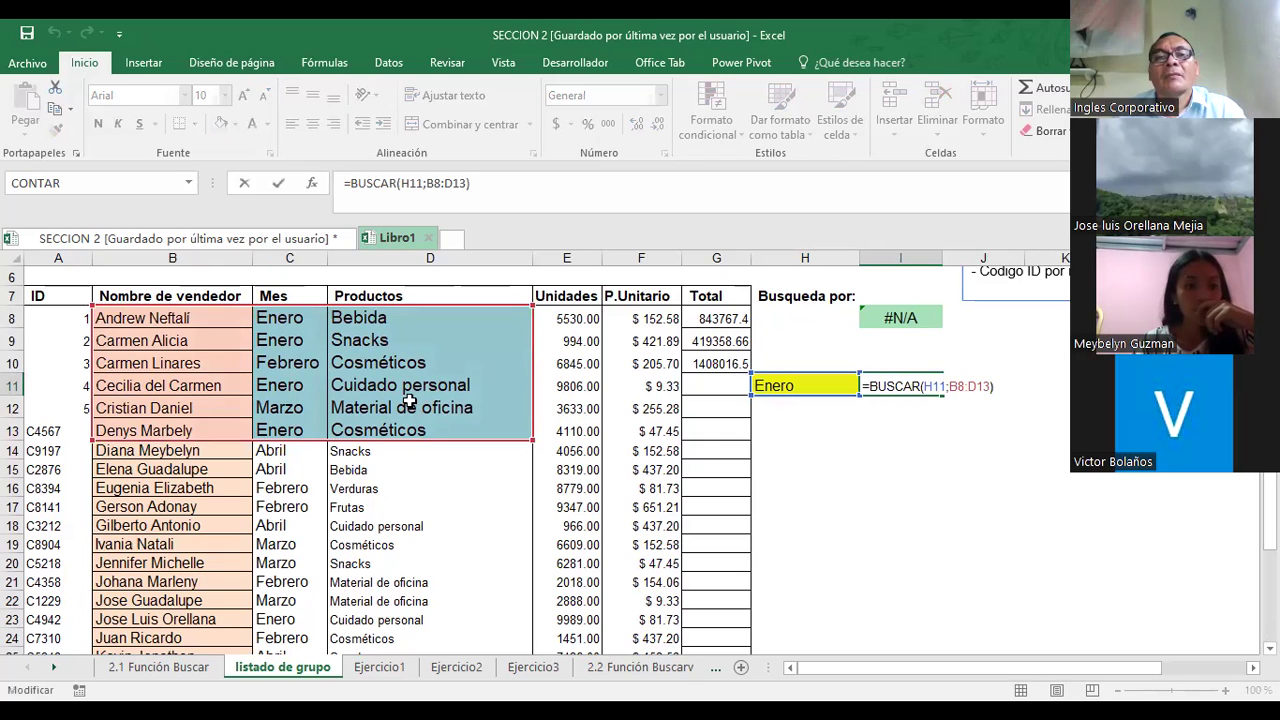
key(ctrl+Return)
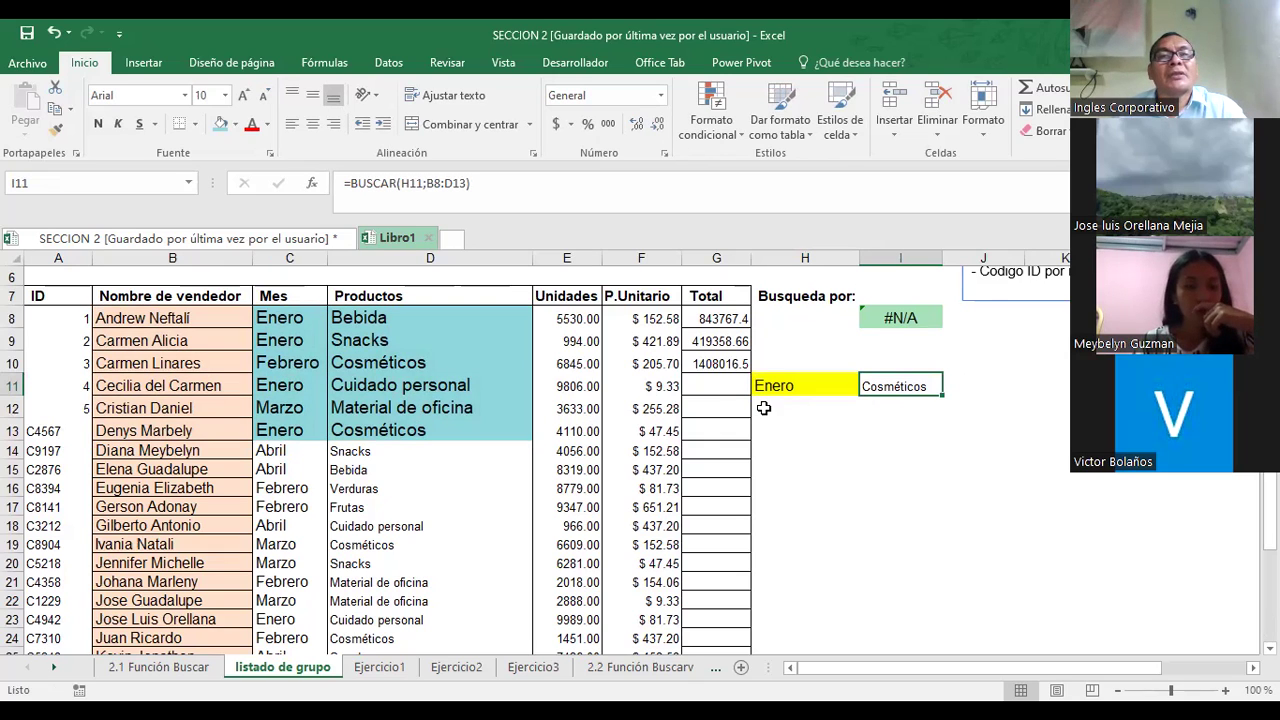
- Try febrero, then Marzo, in H11 so I11 returns Cosméticos
click(778, 387)
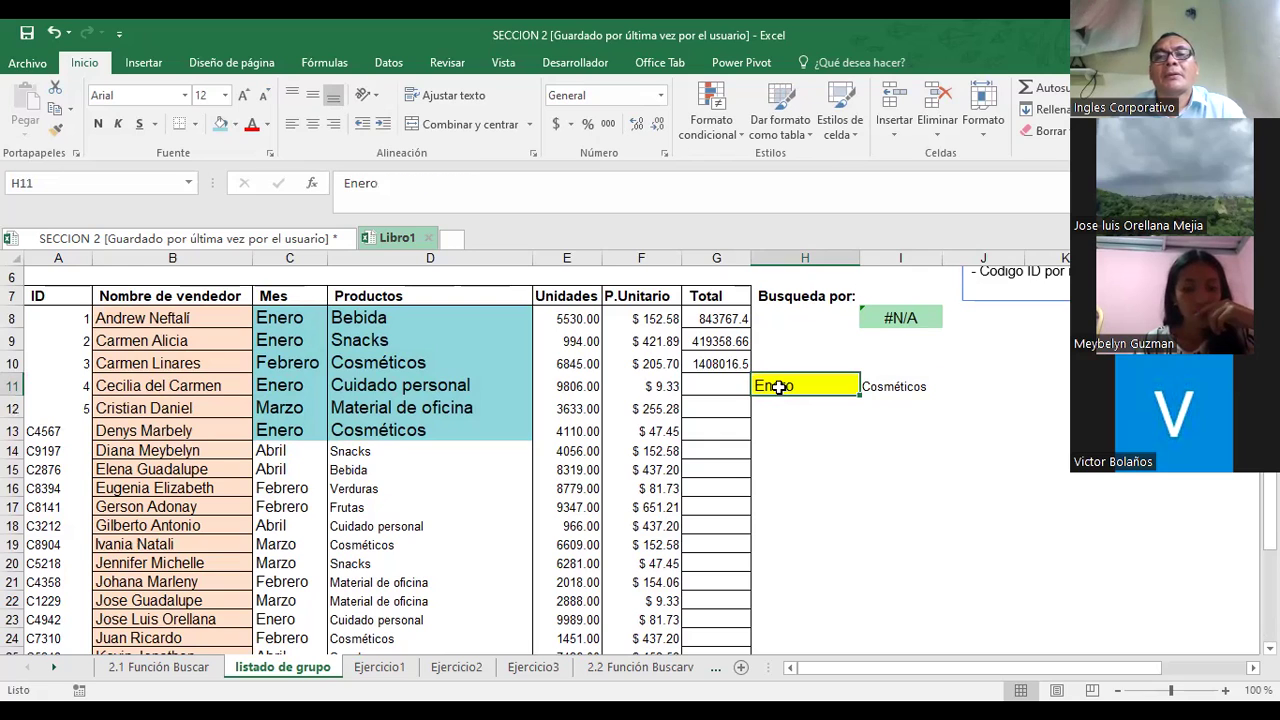
text(febrero)
key(Return)
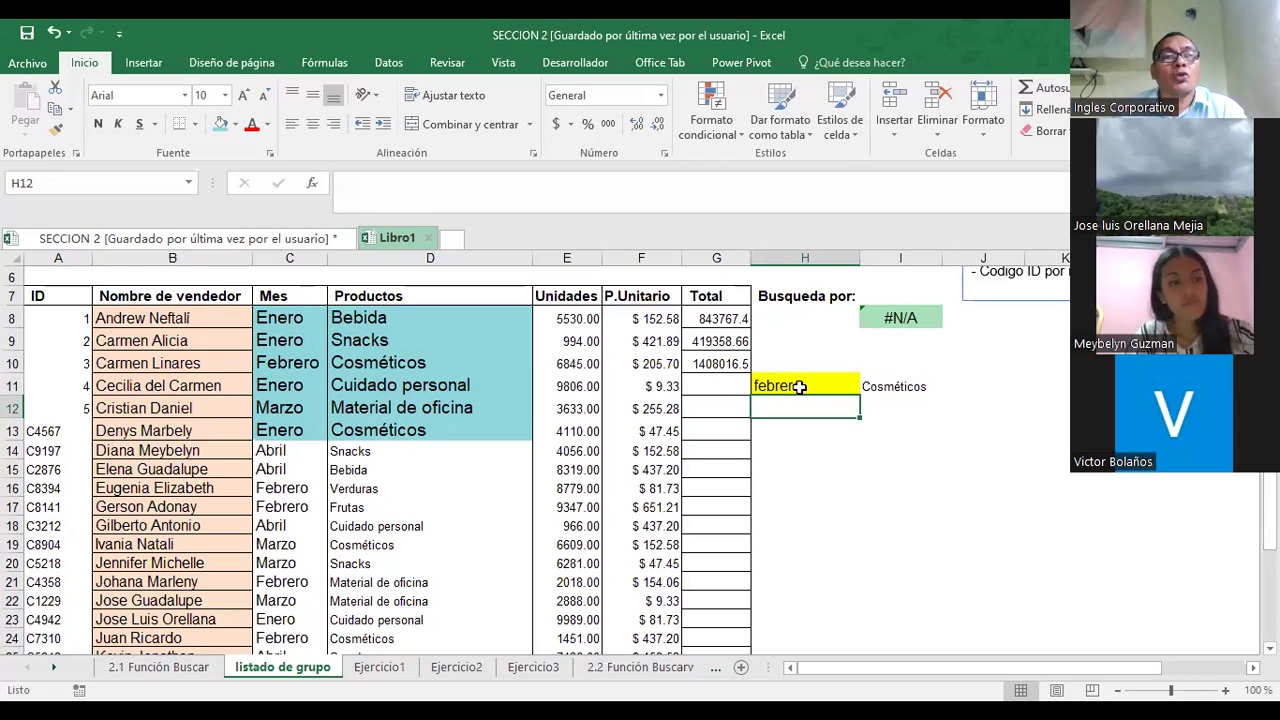
click(805, 386)
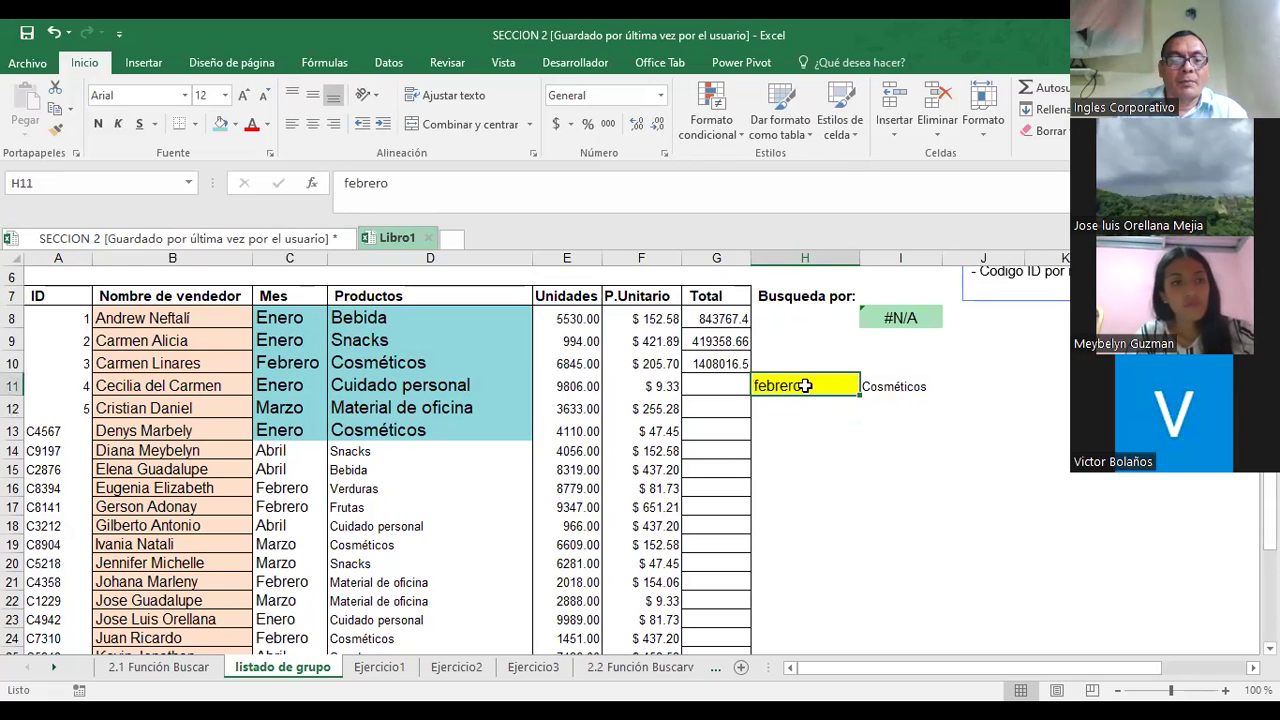
text(Marzo)
key(Return)
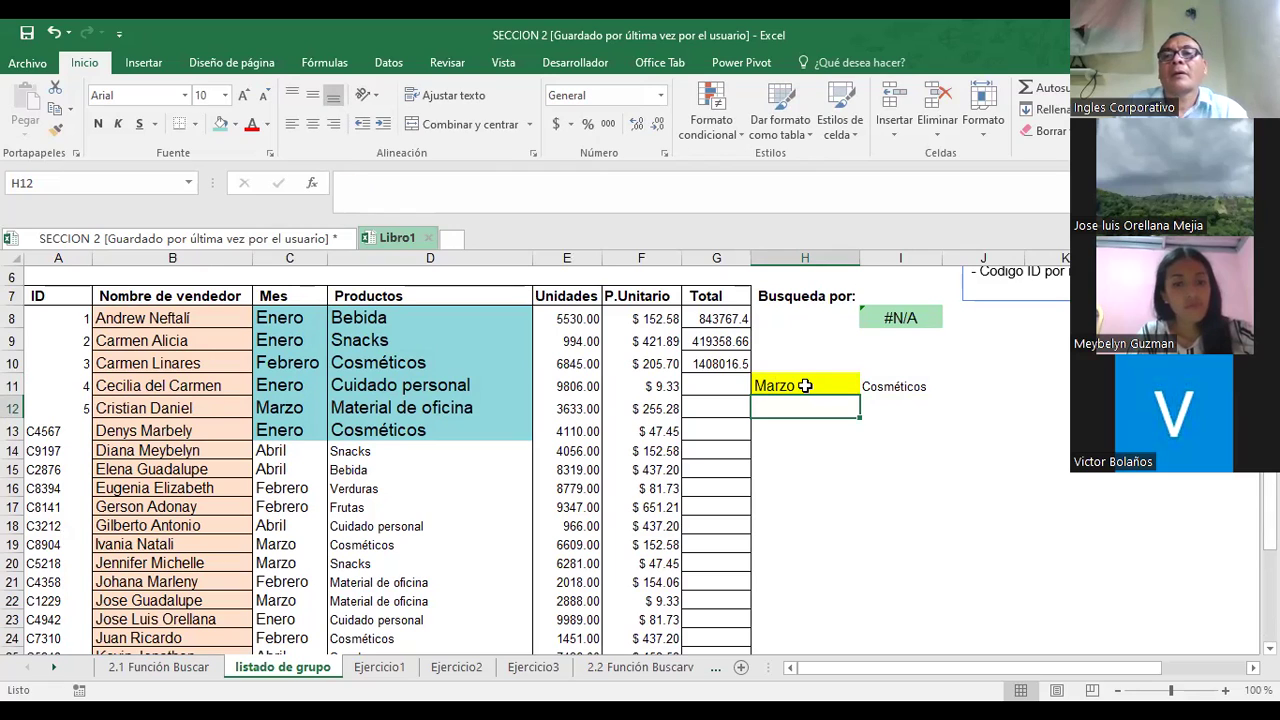
key(Up)
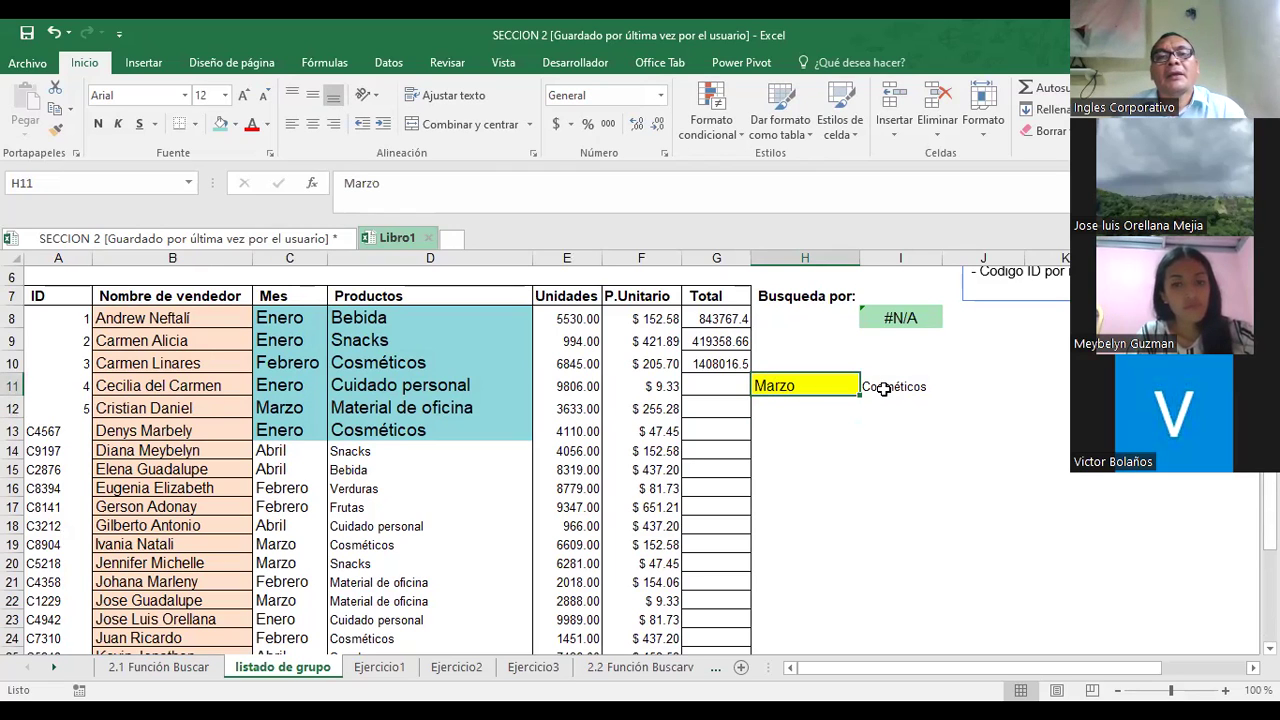
click(885, 385)
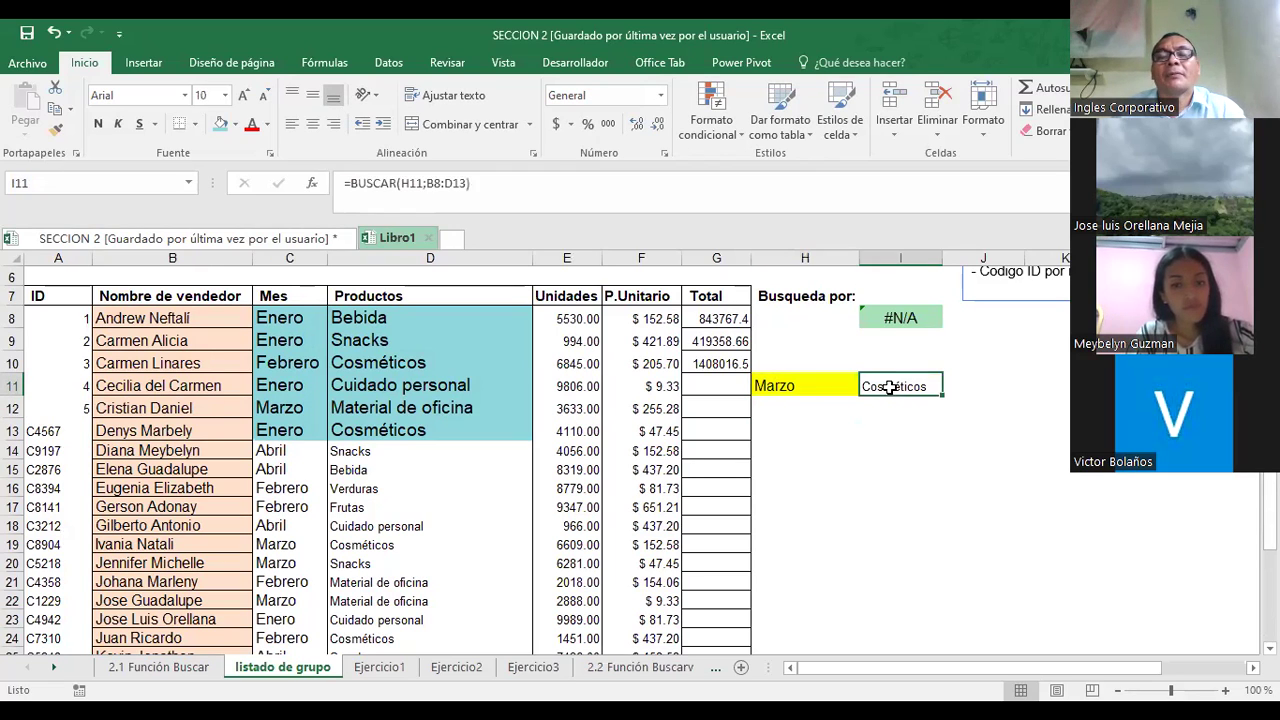
- Highlight both lines of the explanatory note, then go to the Ejercicio1 sheet
scroll(580, 373, up, 2)
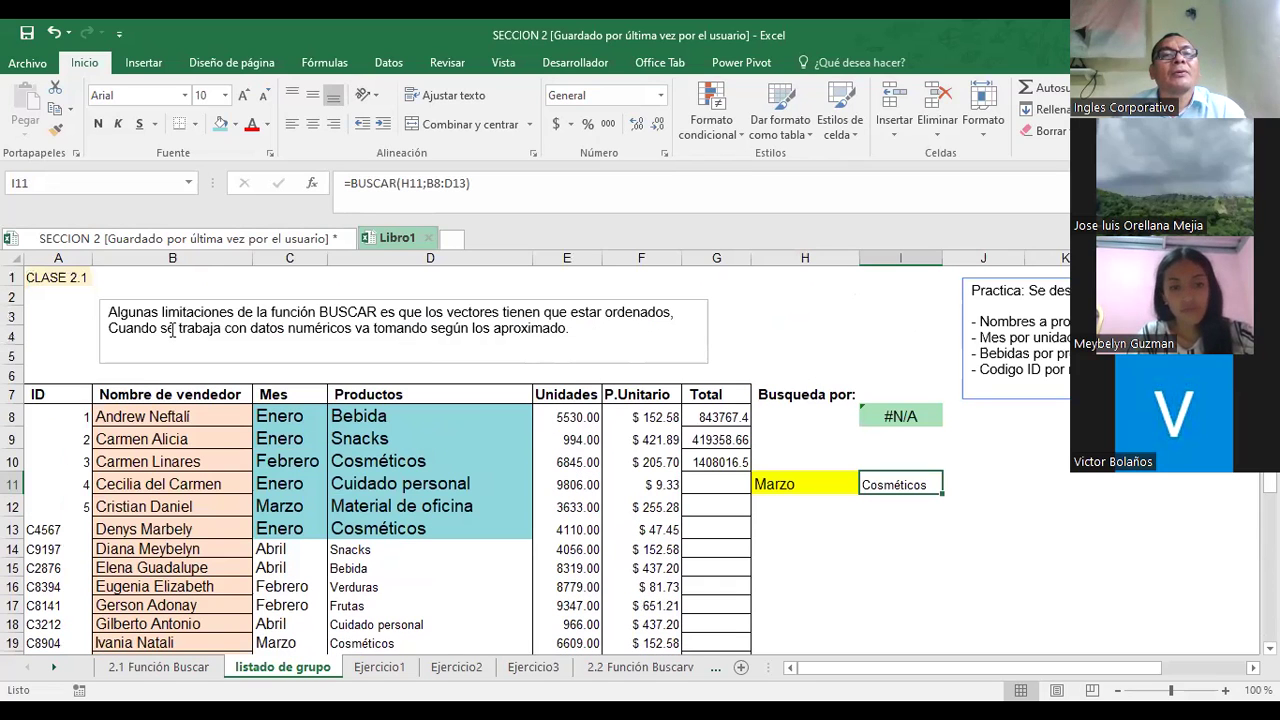
drag(109, 312, 352, 329)
drag(468, 342, 570, 334)
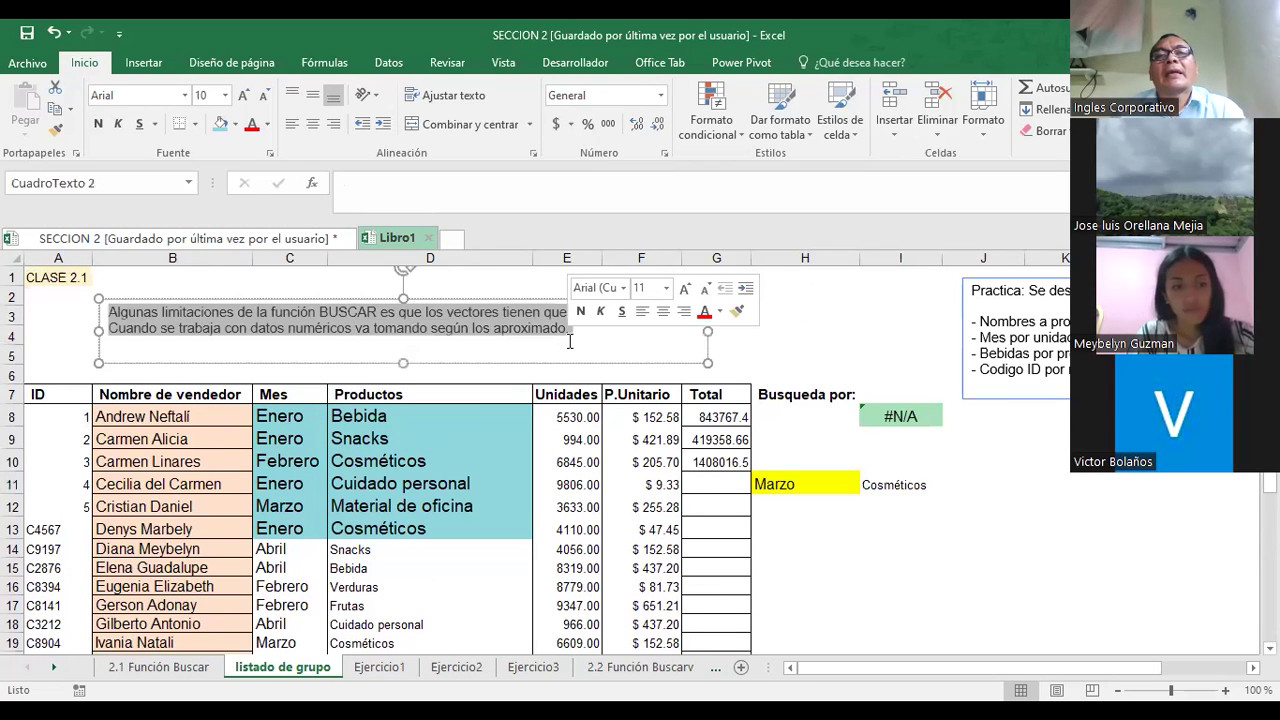
click(1135, 492)
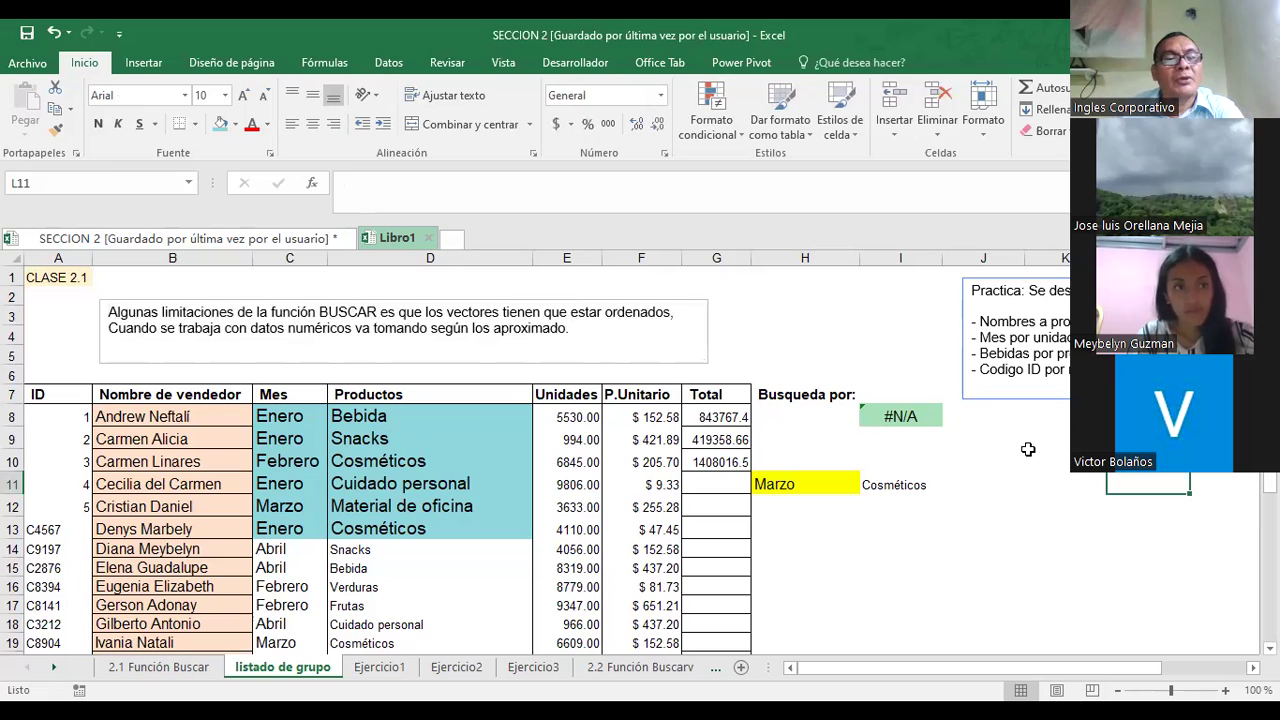
click(376, 667)
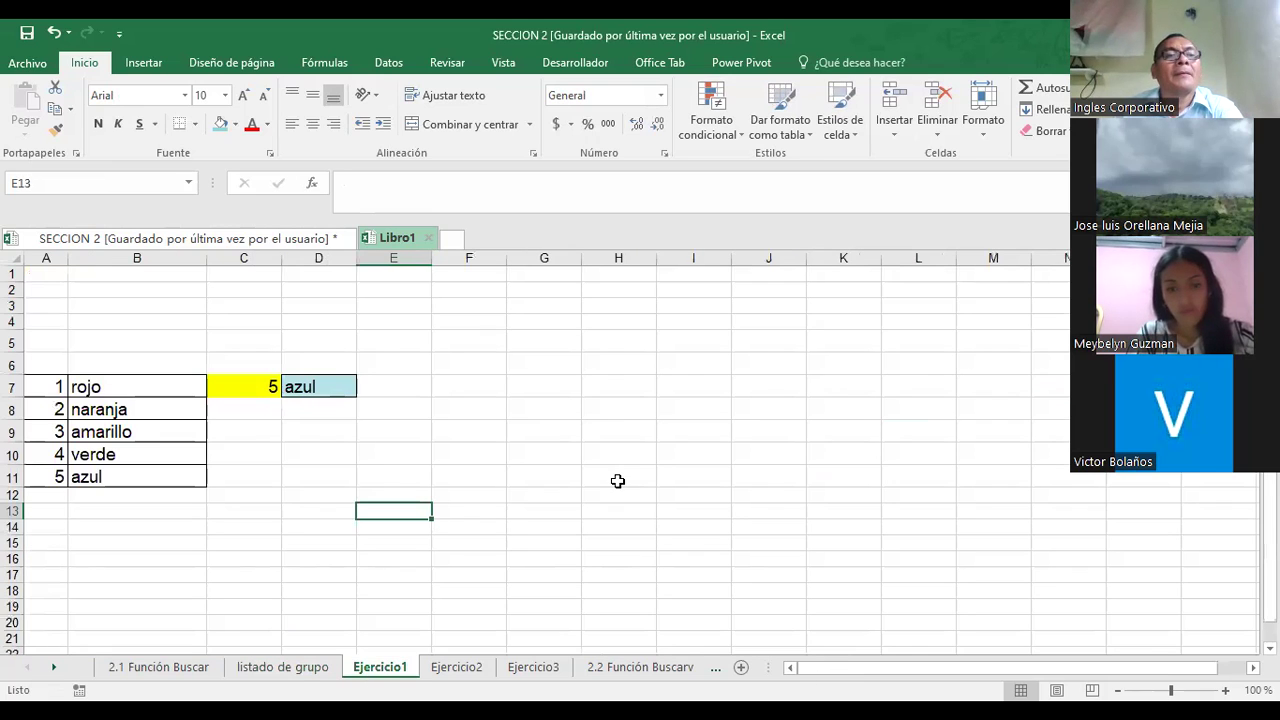
- Open D7's =BUSCAR(C7;A7:A11;B7:B11) formula and highlight its A7:A11 comparison range
click(246, 386)
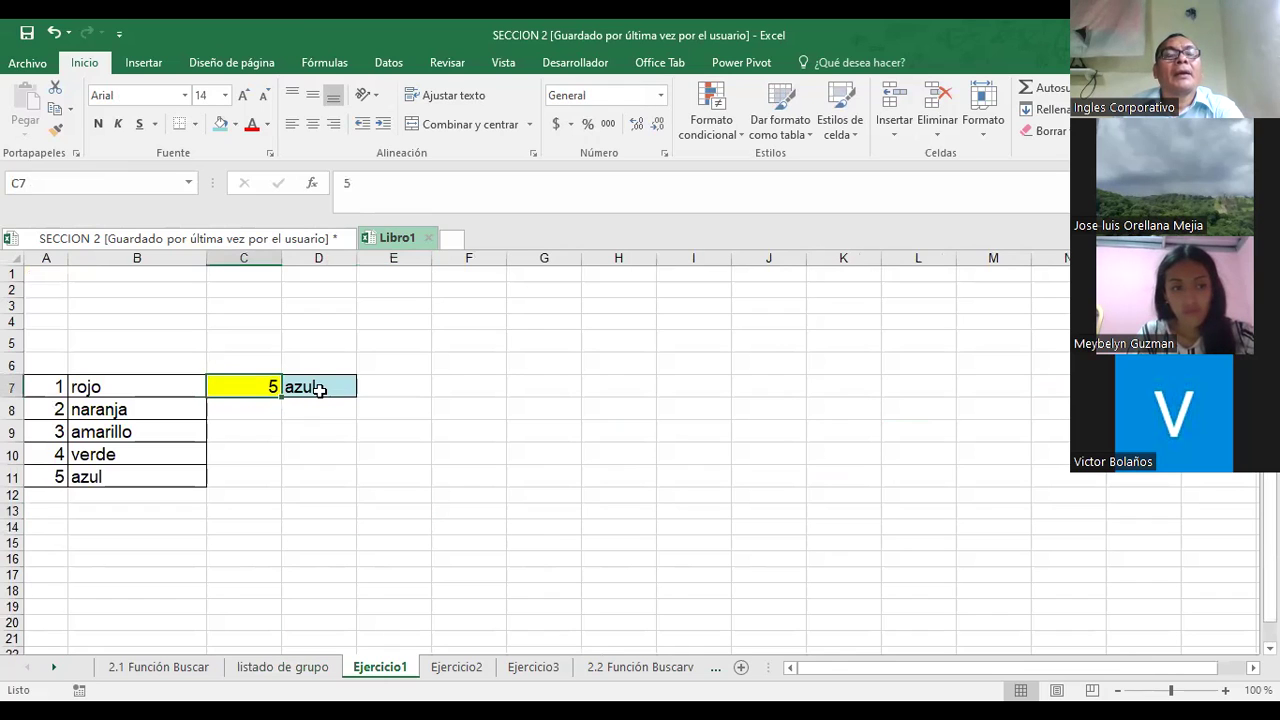
click(318, 389)
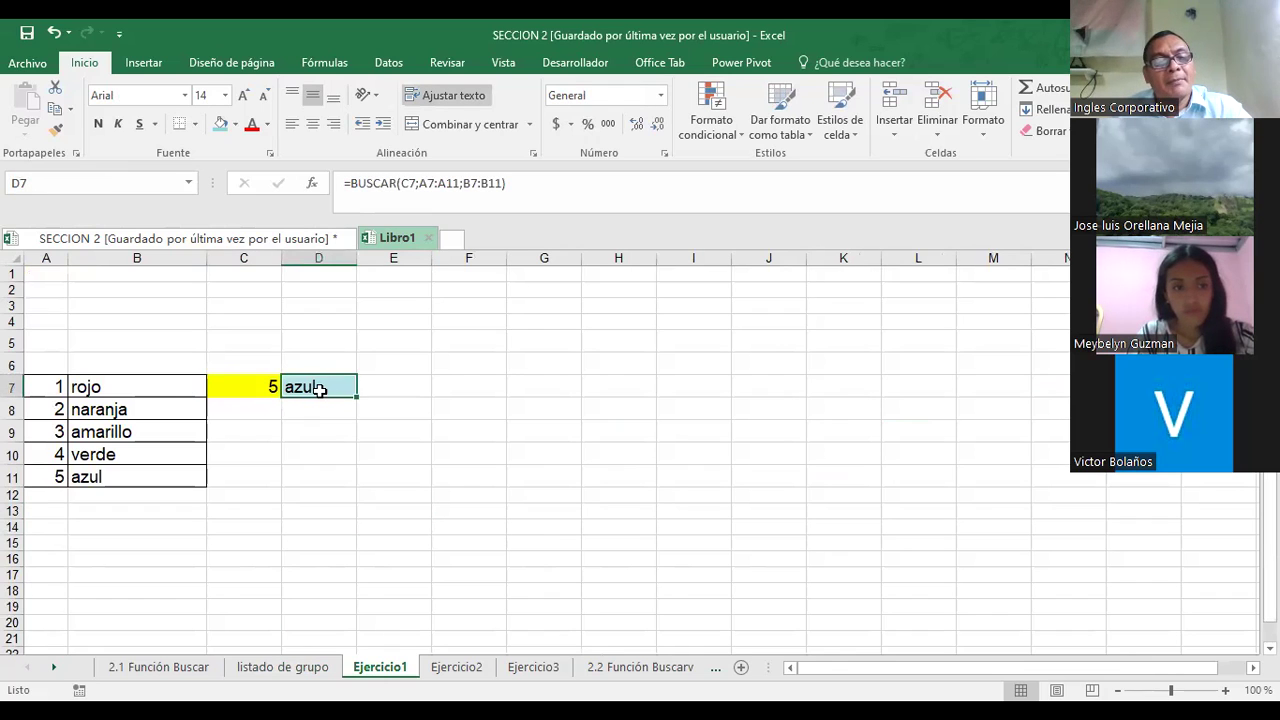
double_click(322, 389)
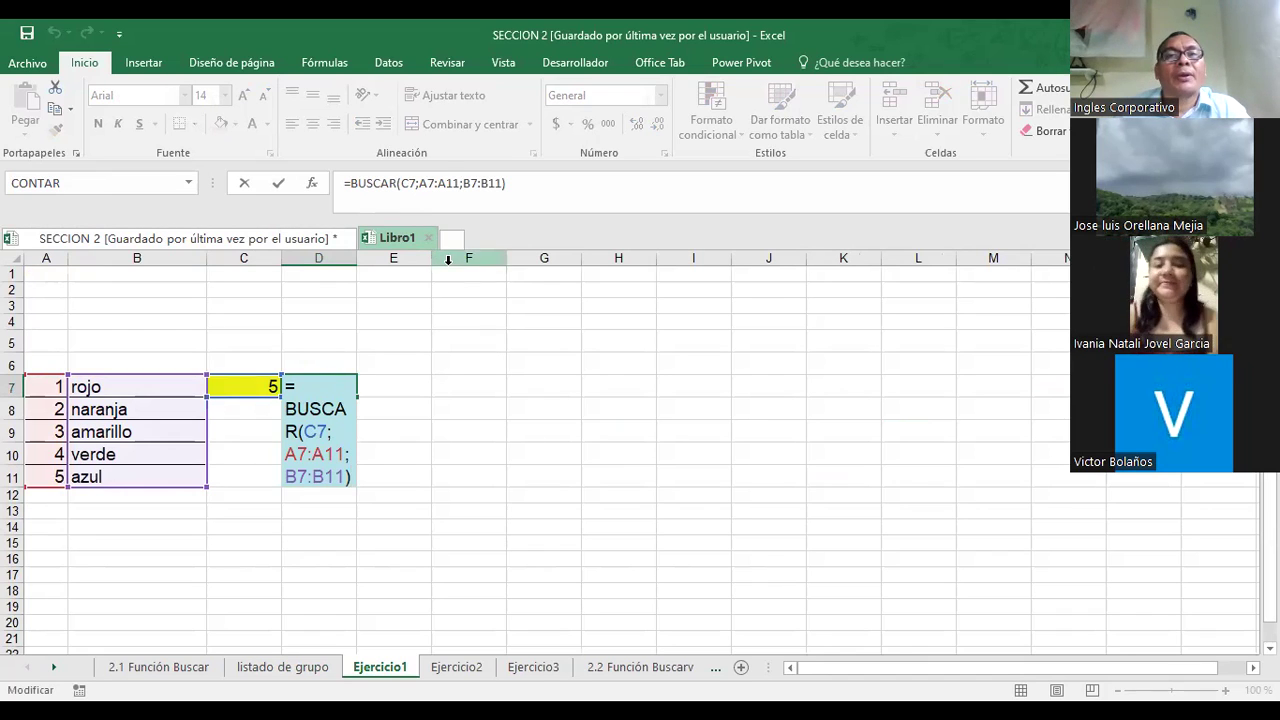
click(406, 184)
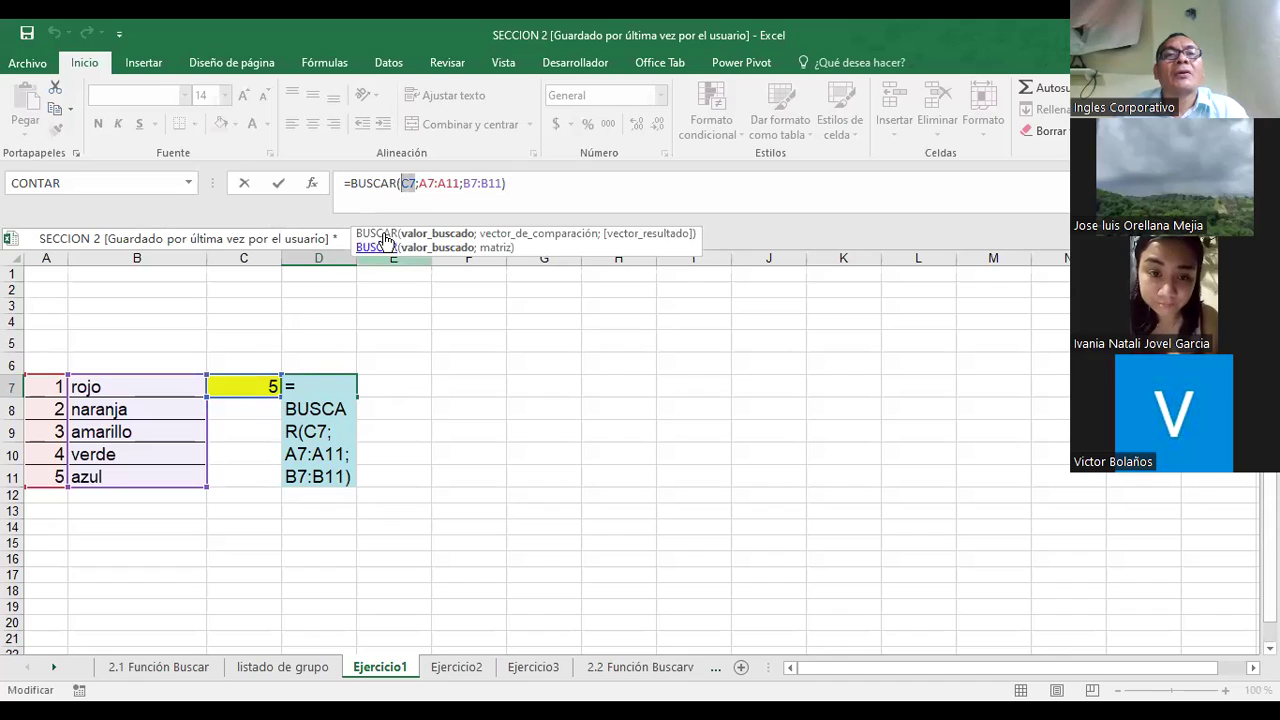
click(421, 183)
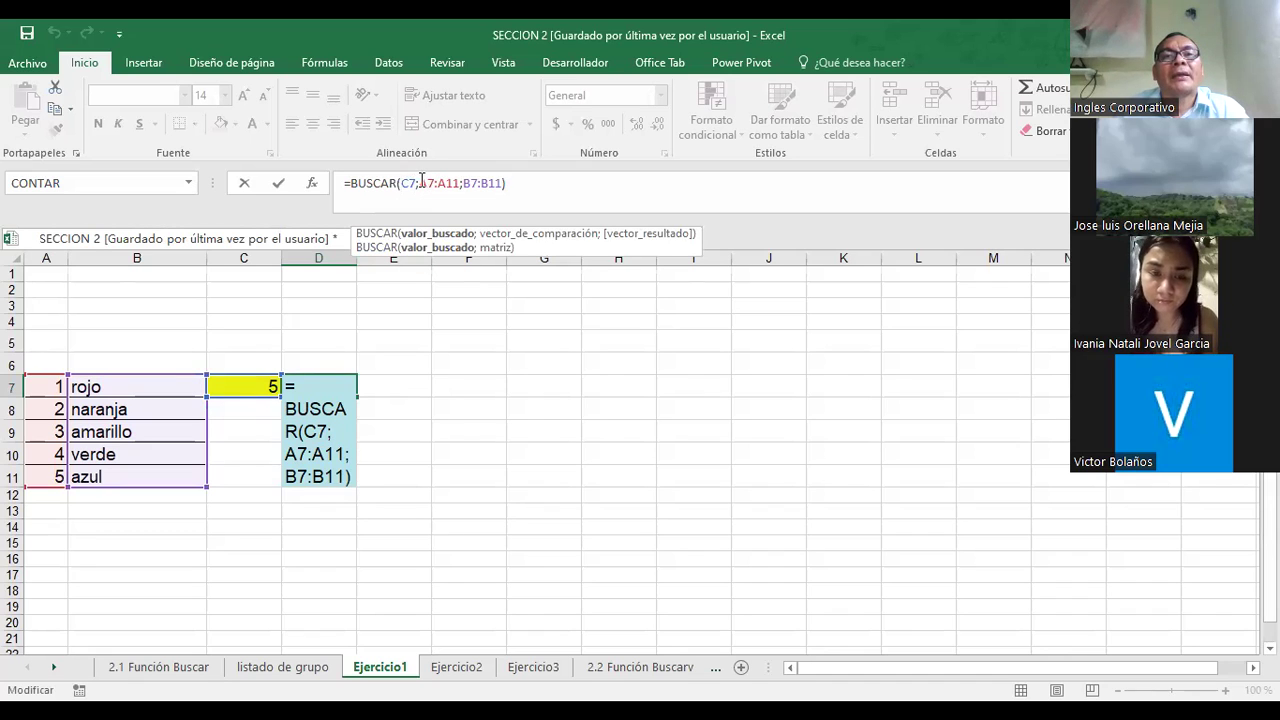
drag(421, 183, 459, 187)
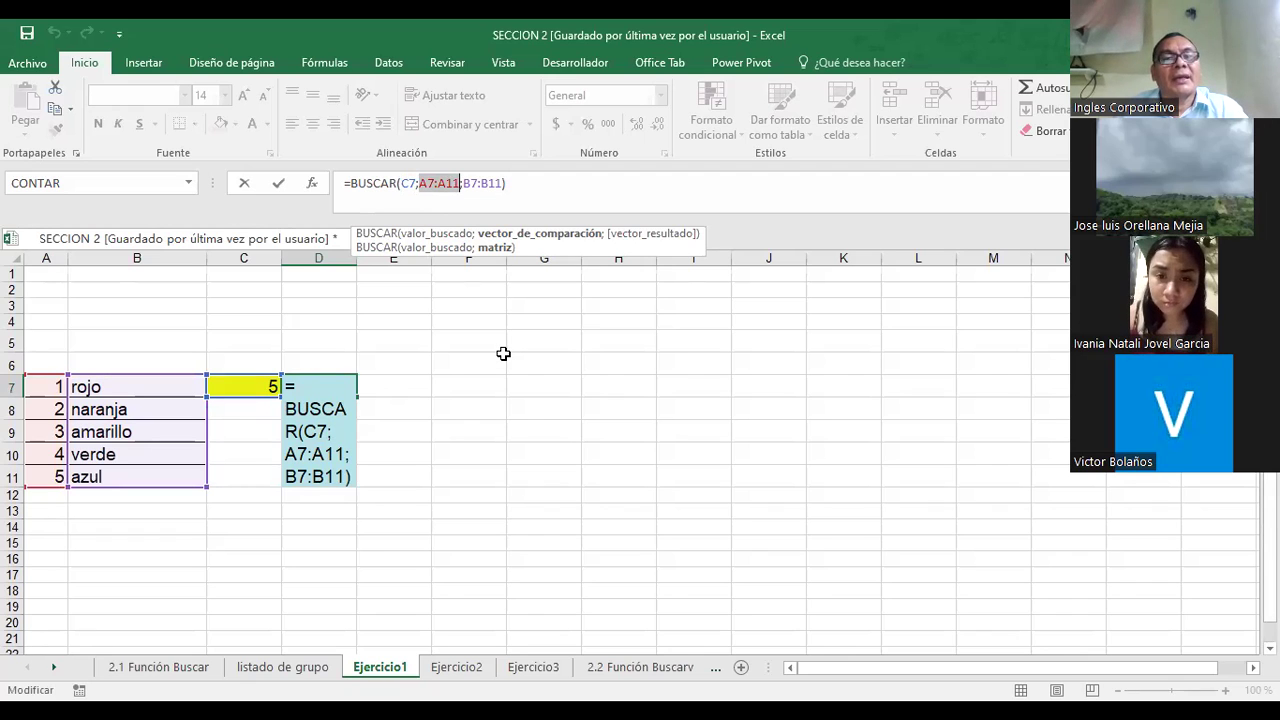
- Confirm the D7 formula and change C7 to 2 so D7 returns naranja
key(Return)
click(243, 386)
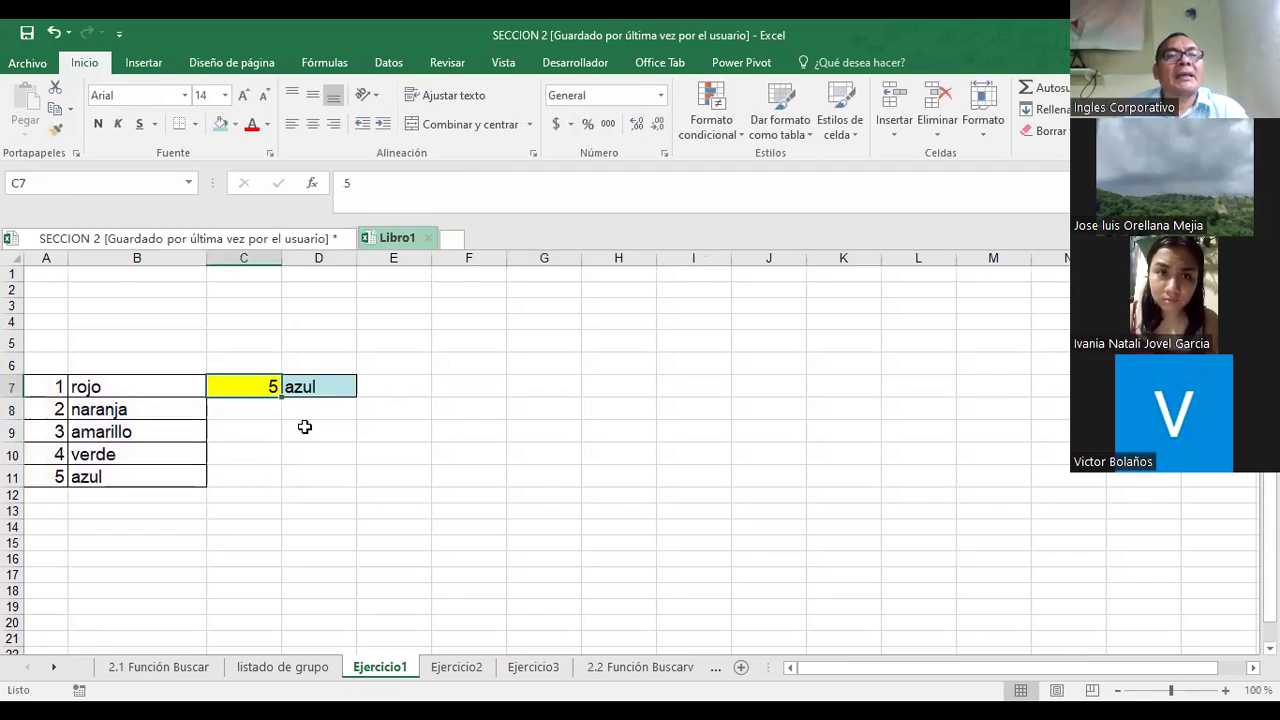
key(F2)
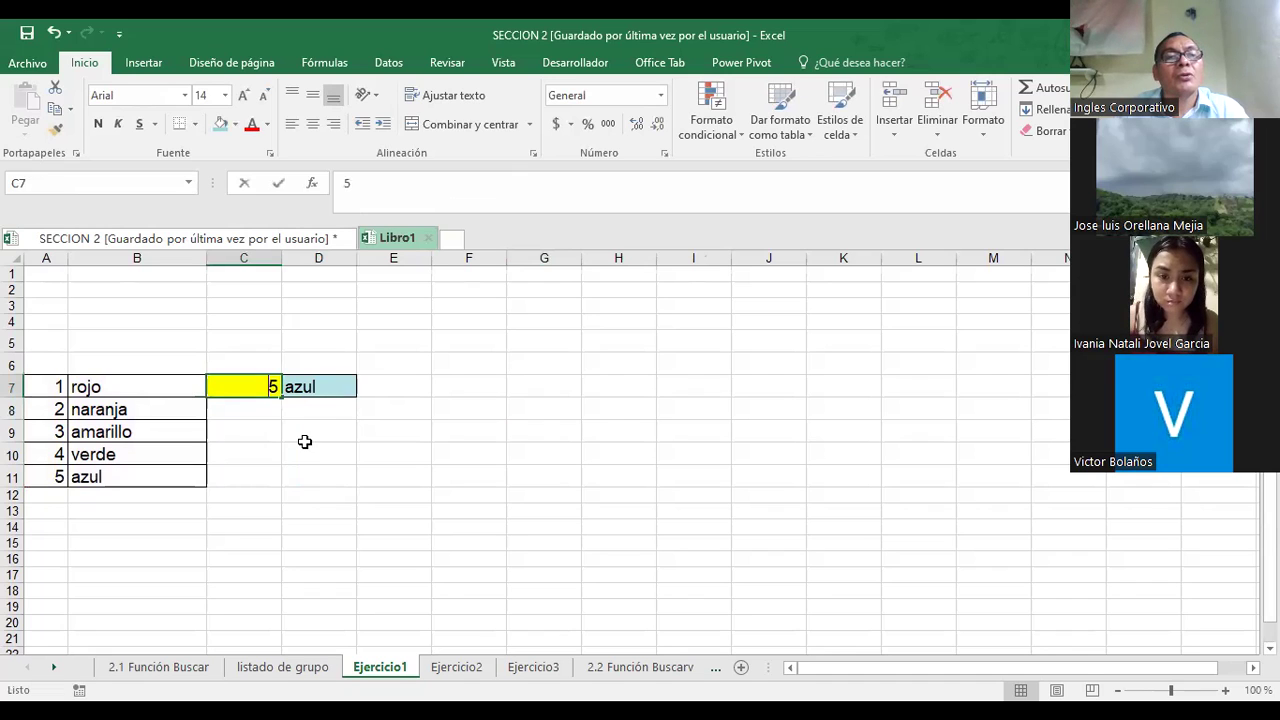
key(BackSpace)
text(2)
key(Return)
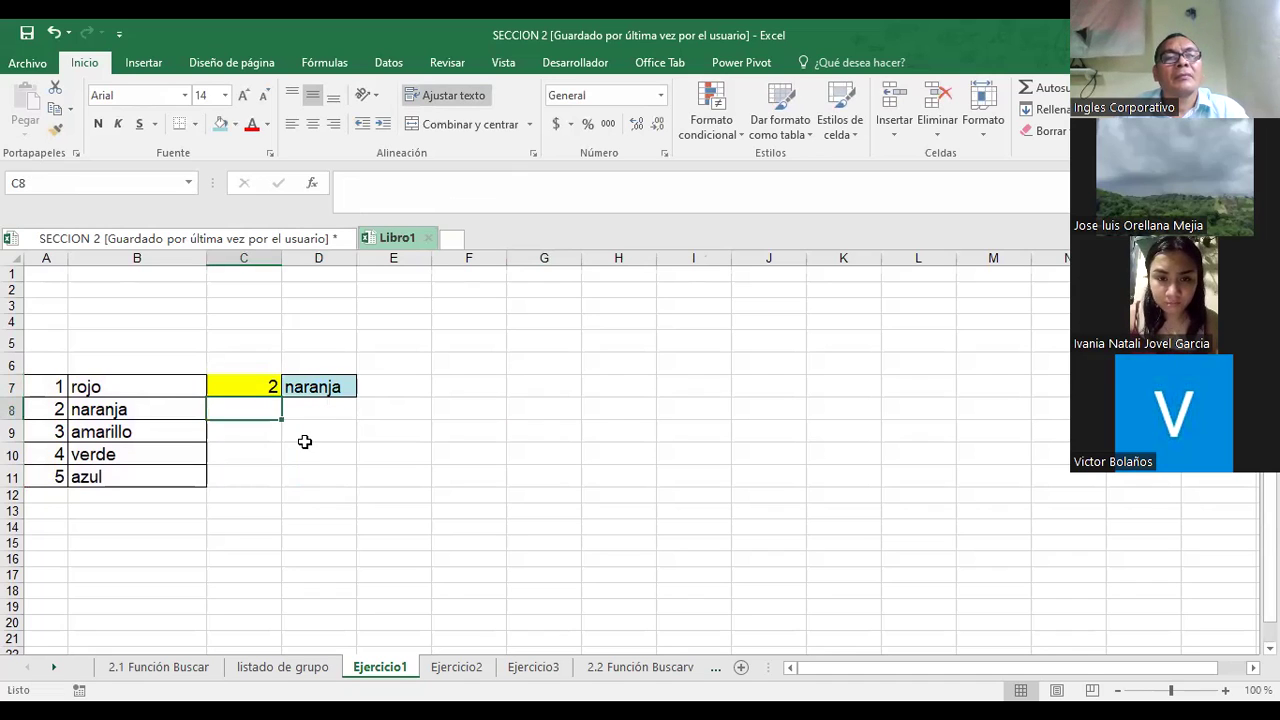
- Enter 3, 4 and 5 in C7 in turn, giving amarillo, verde and azul
key(Up)
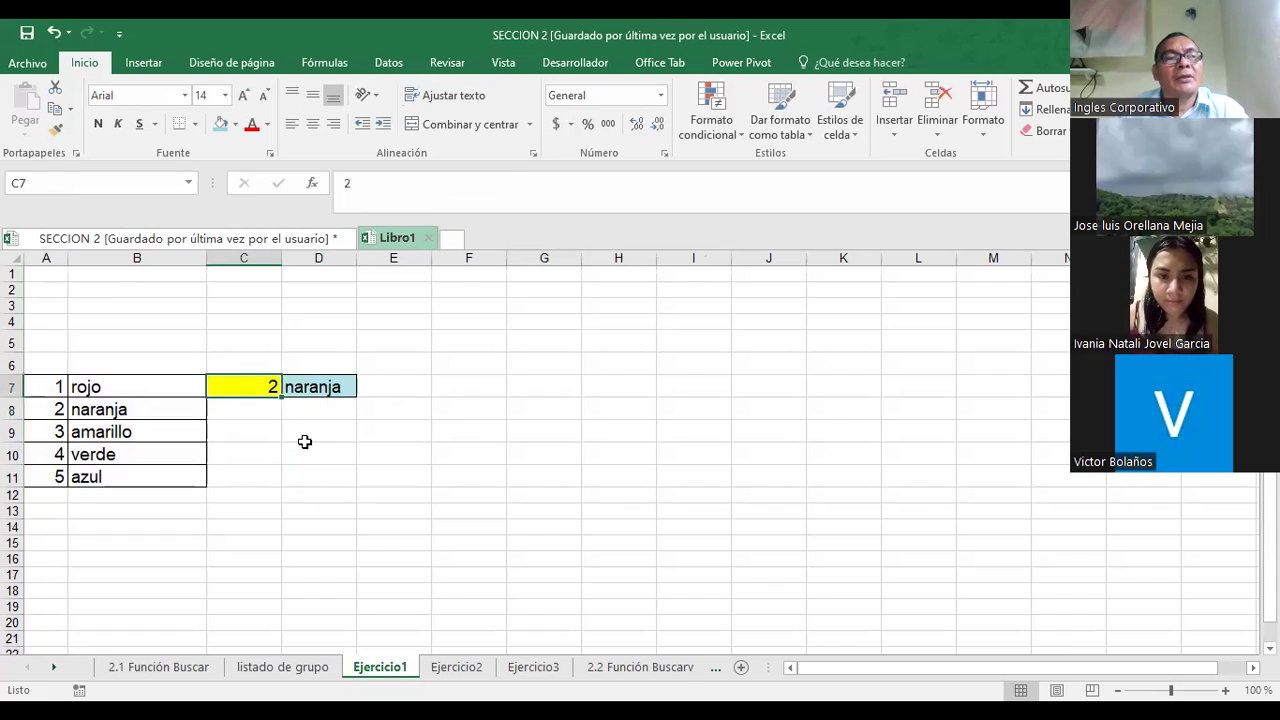
text(3)
key(ctrl+Return)
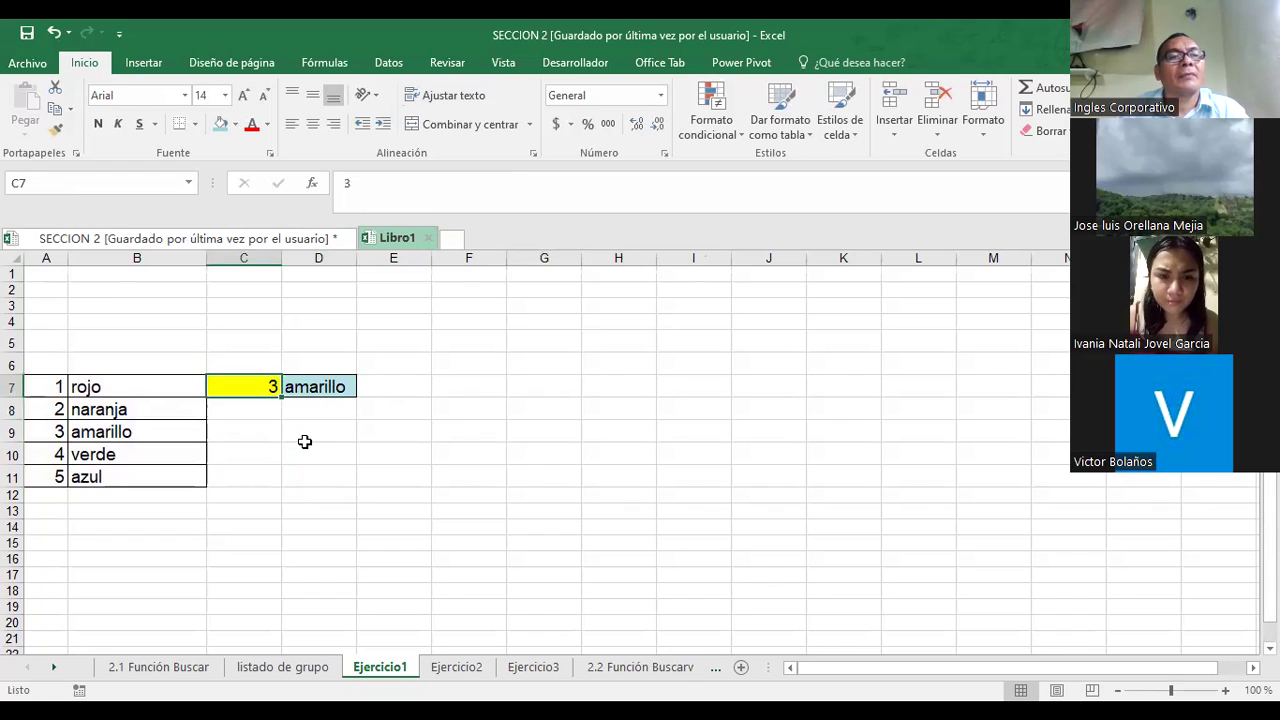
text(4)
key(Return)
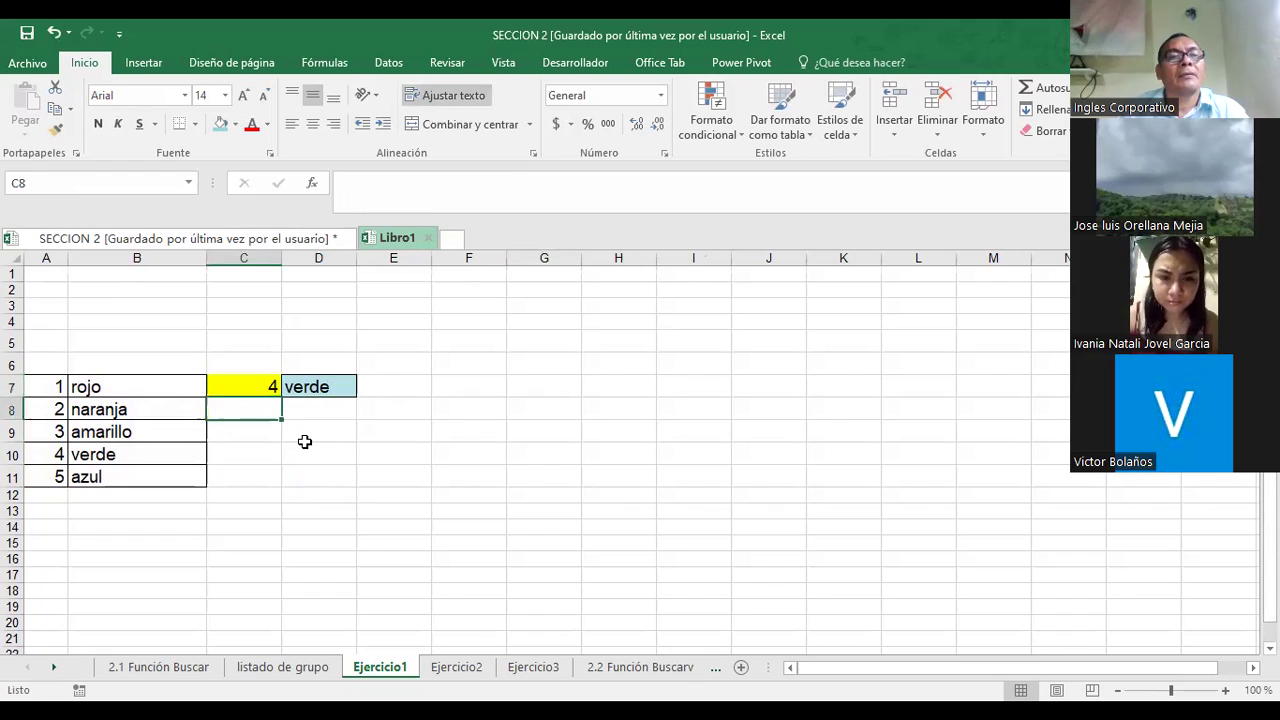
key(Up)
text(5)
key(Return)
key(Up)
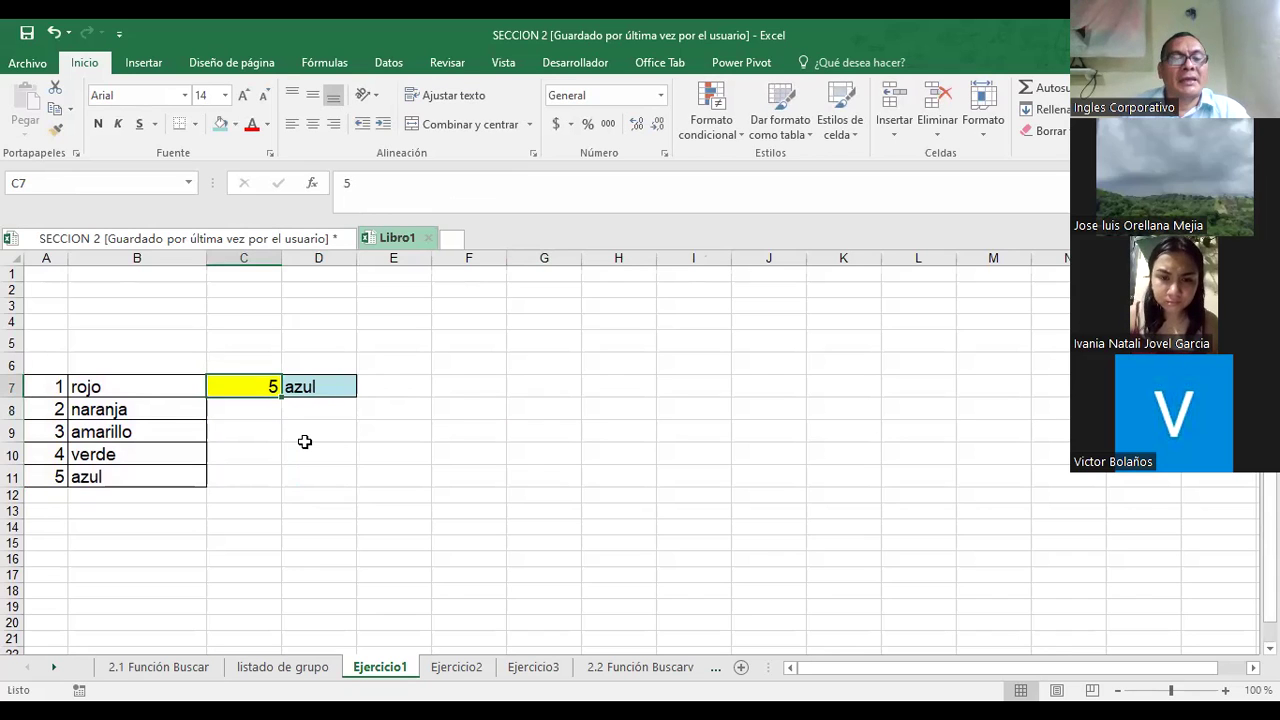
- Try 1.5, 1, 1.2 and 1.9 in C7, showing decimals still return rojo
text(1.)
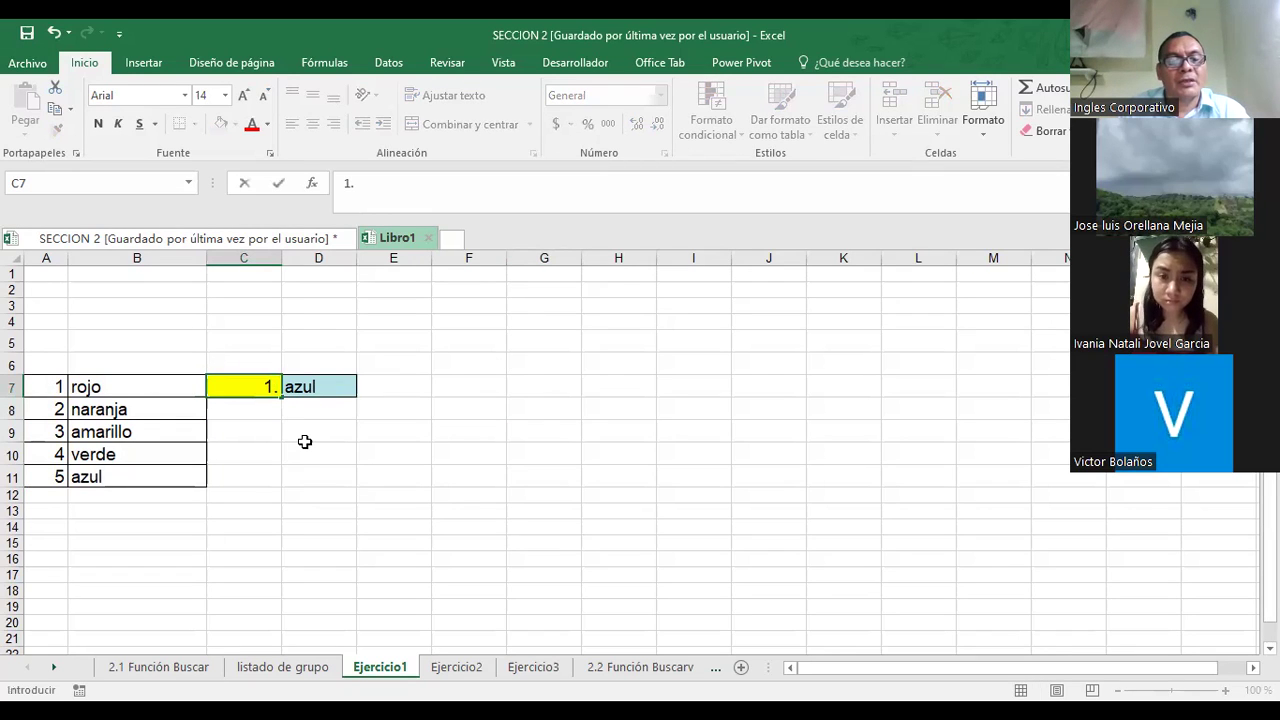
text(5)
key(Return)
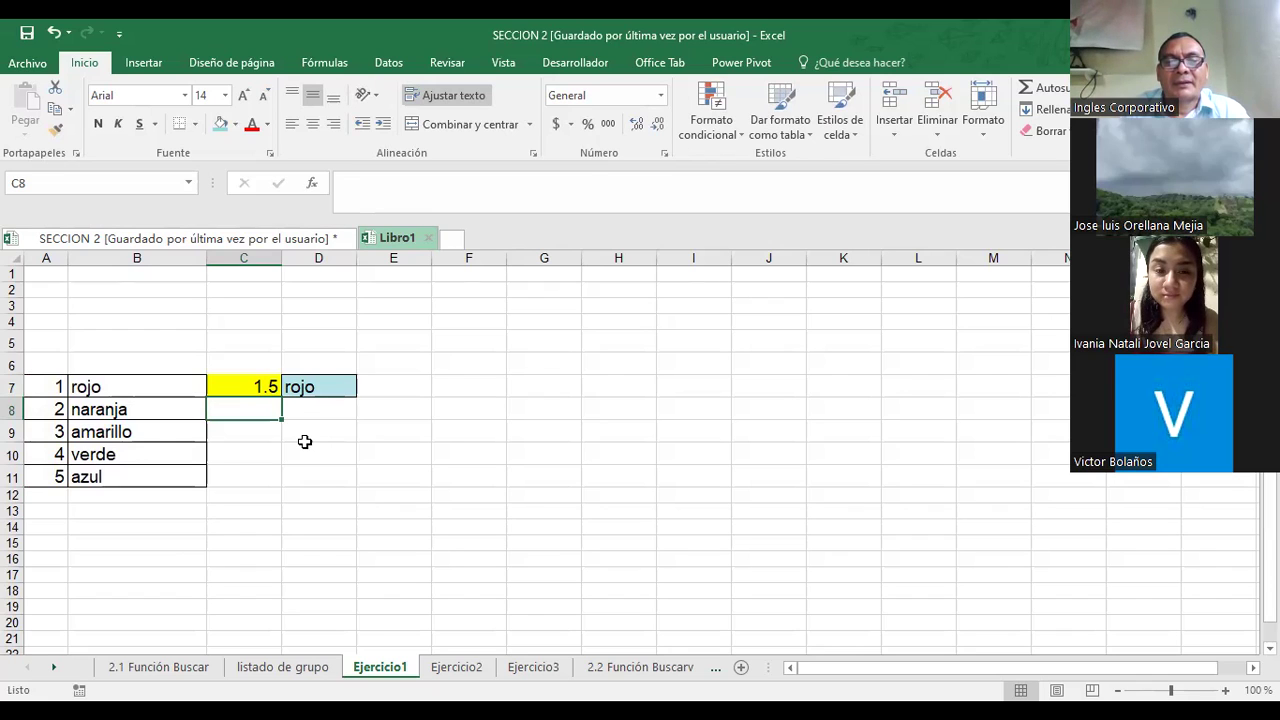
key(Up)
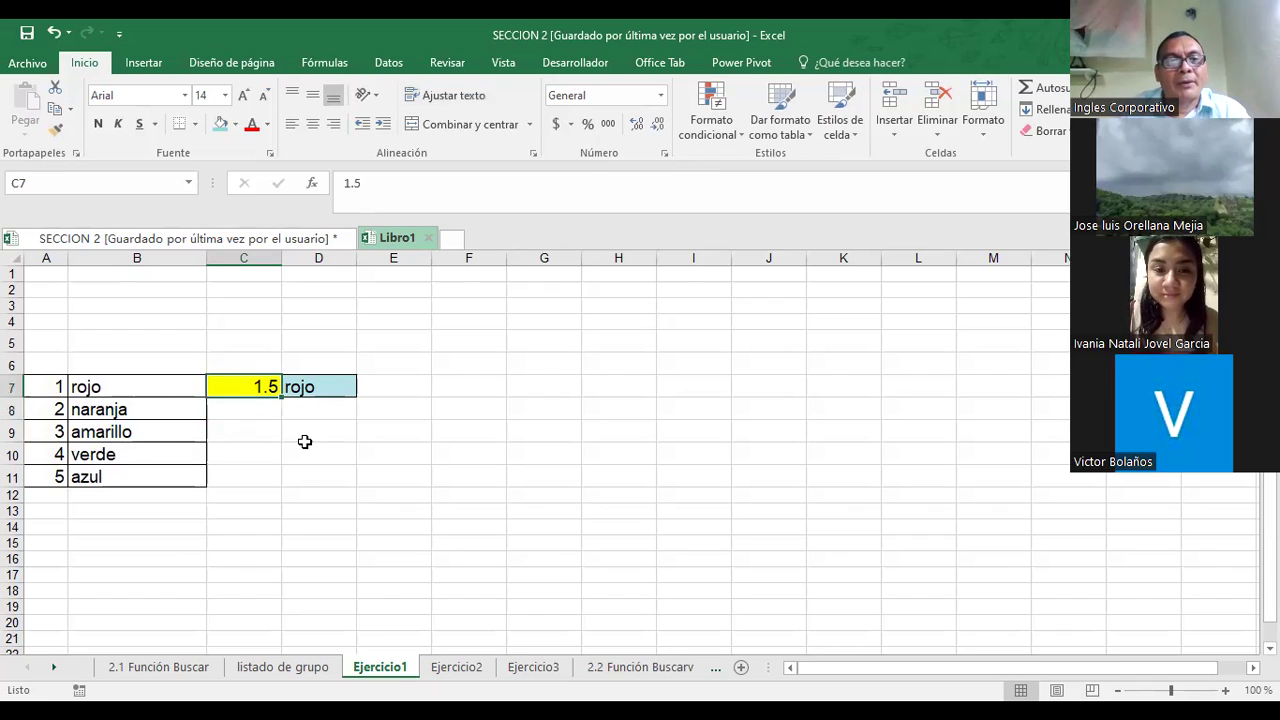
text(1)
key(Return)
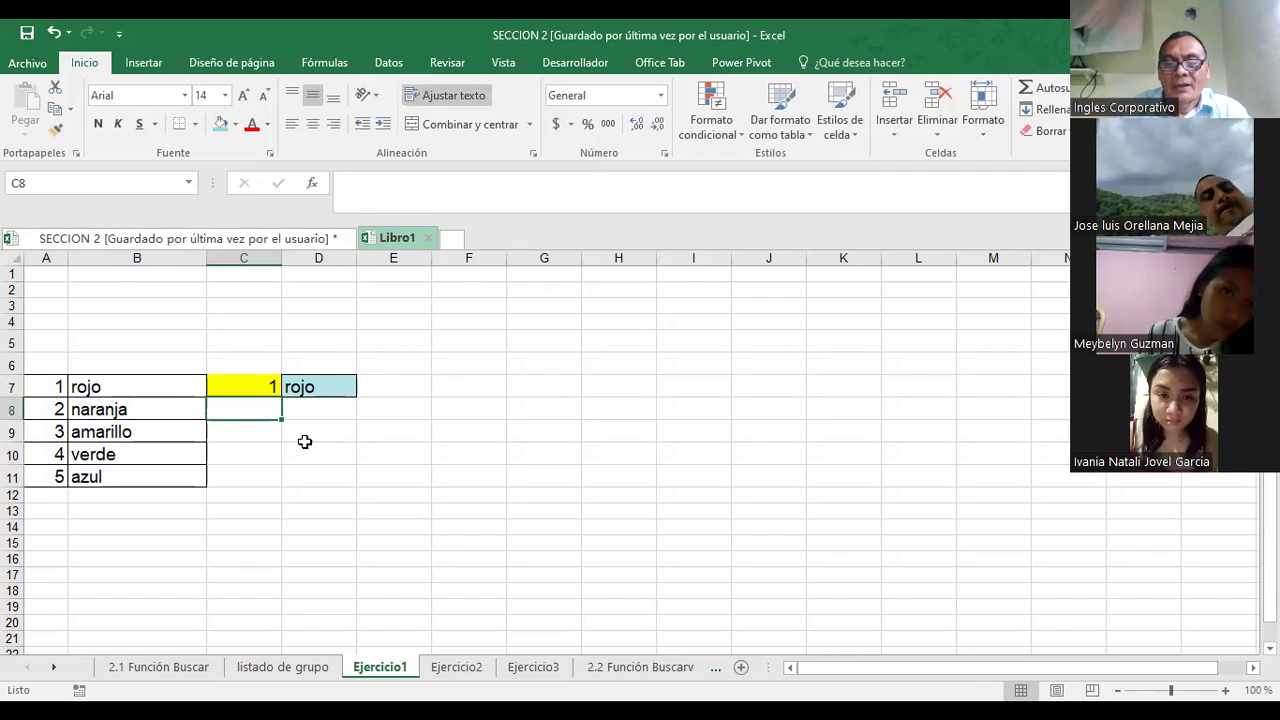
key(Up)
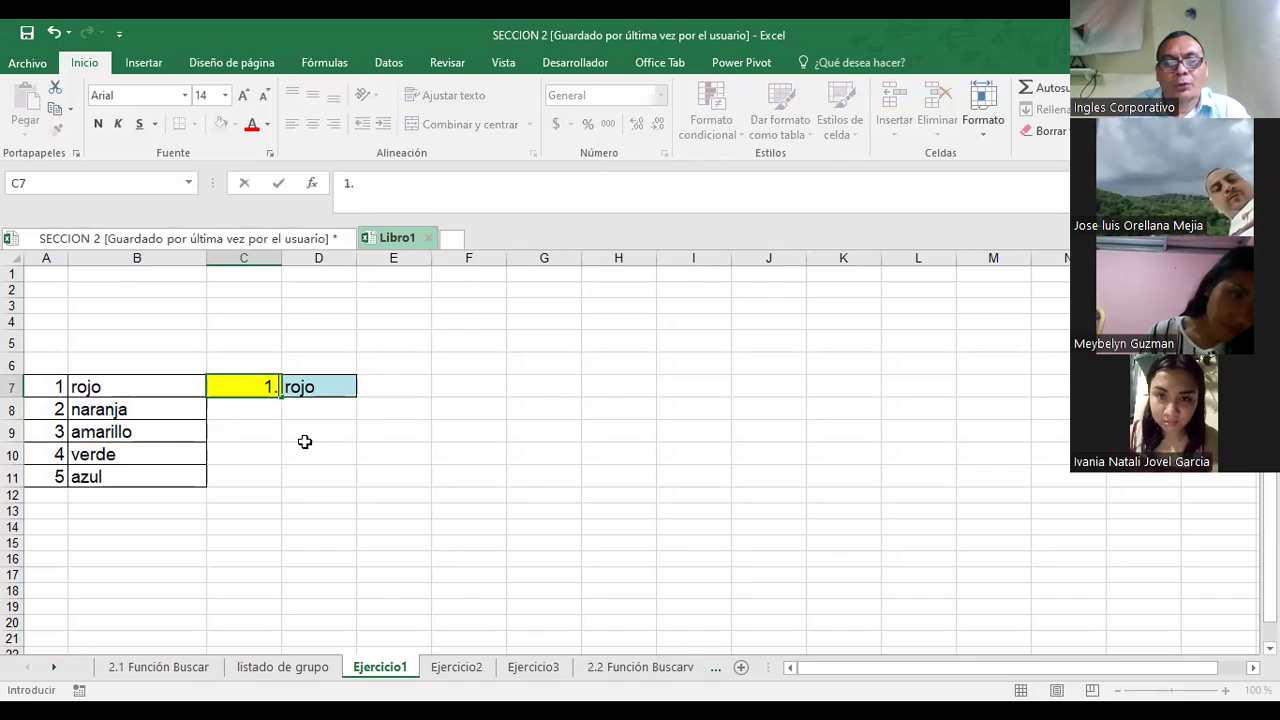
text(1.2)
key(Return)
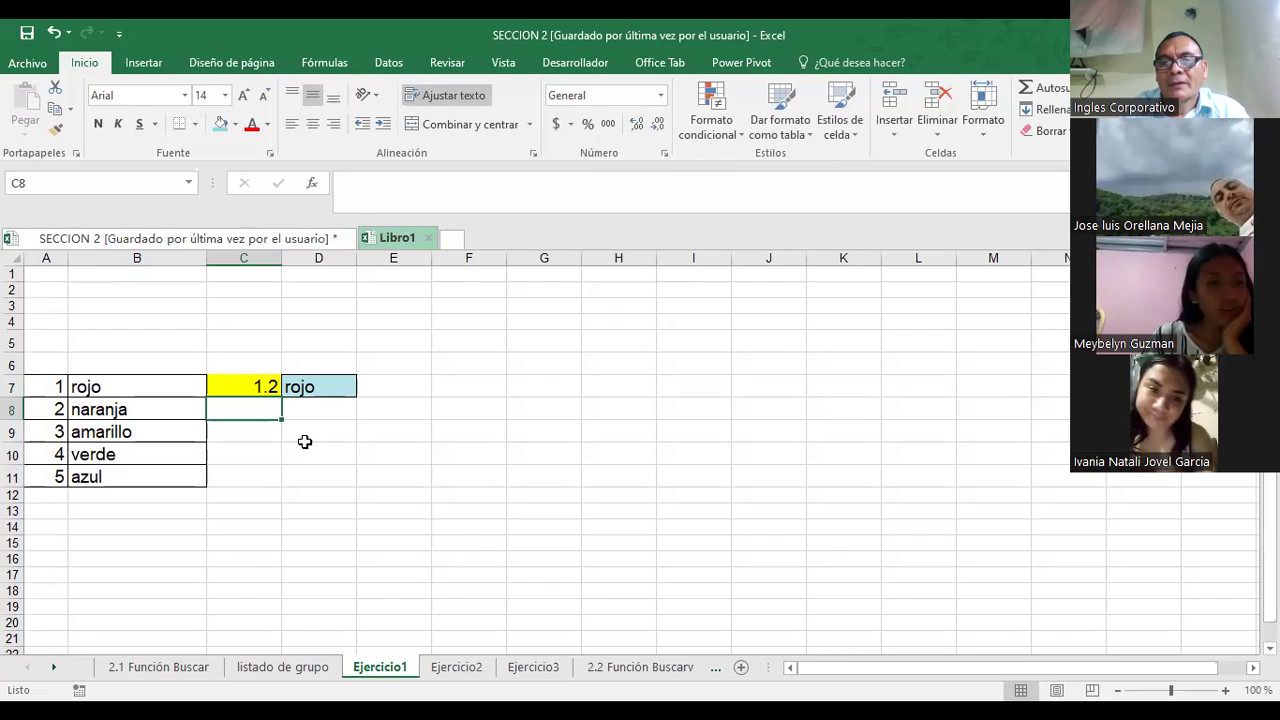
key(Up)
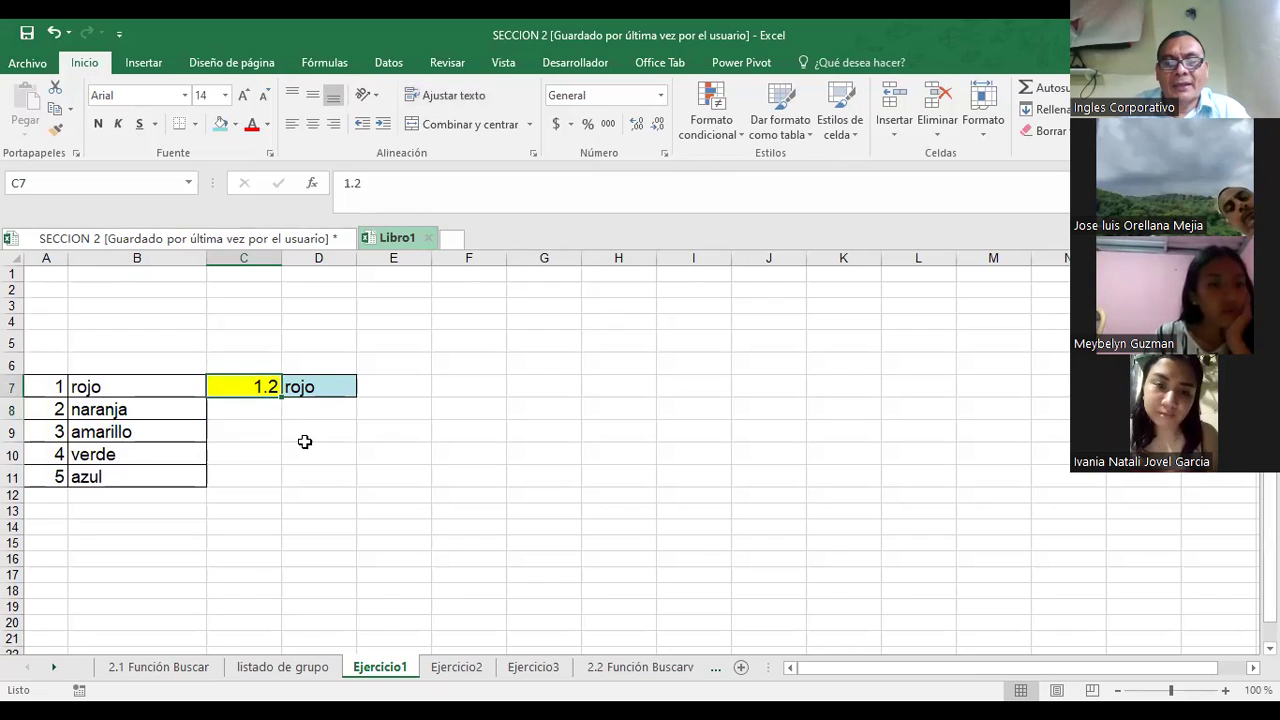
text(1.9)
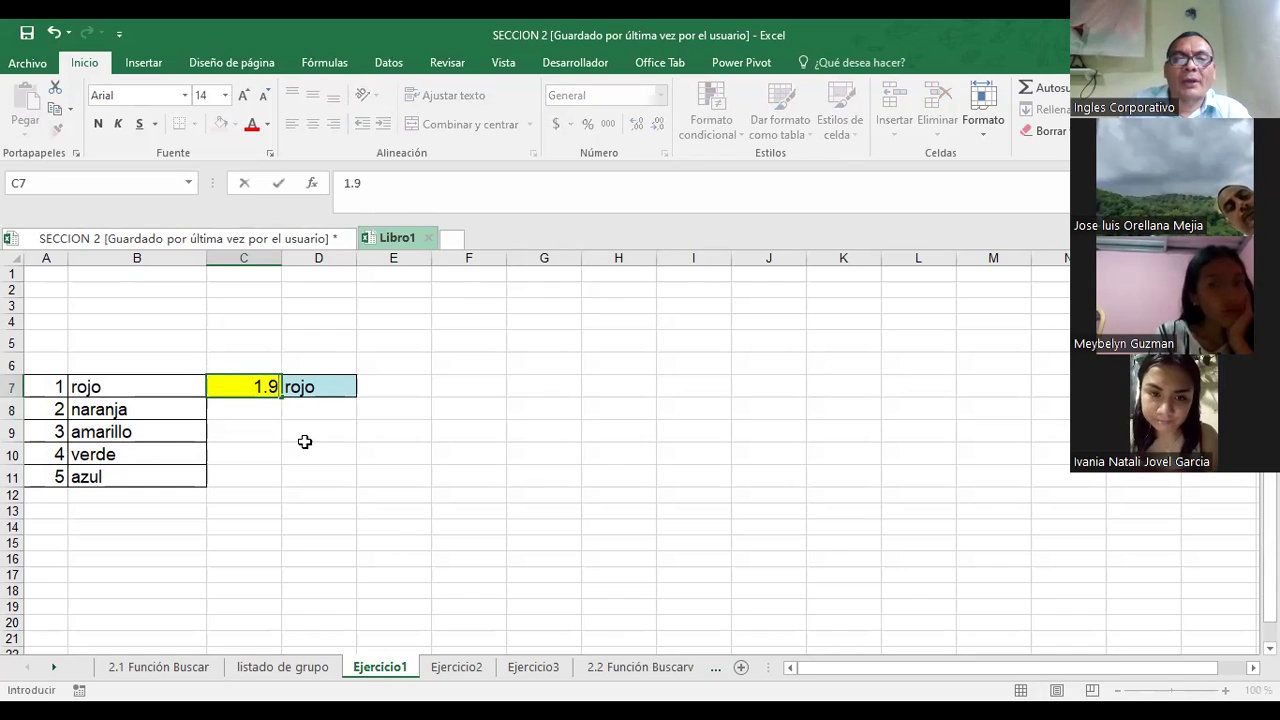
key(Return)
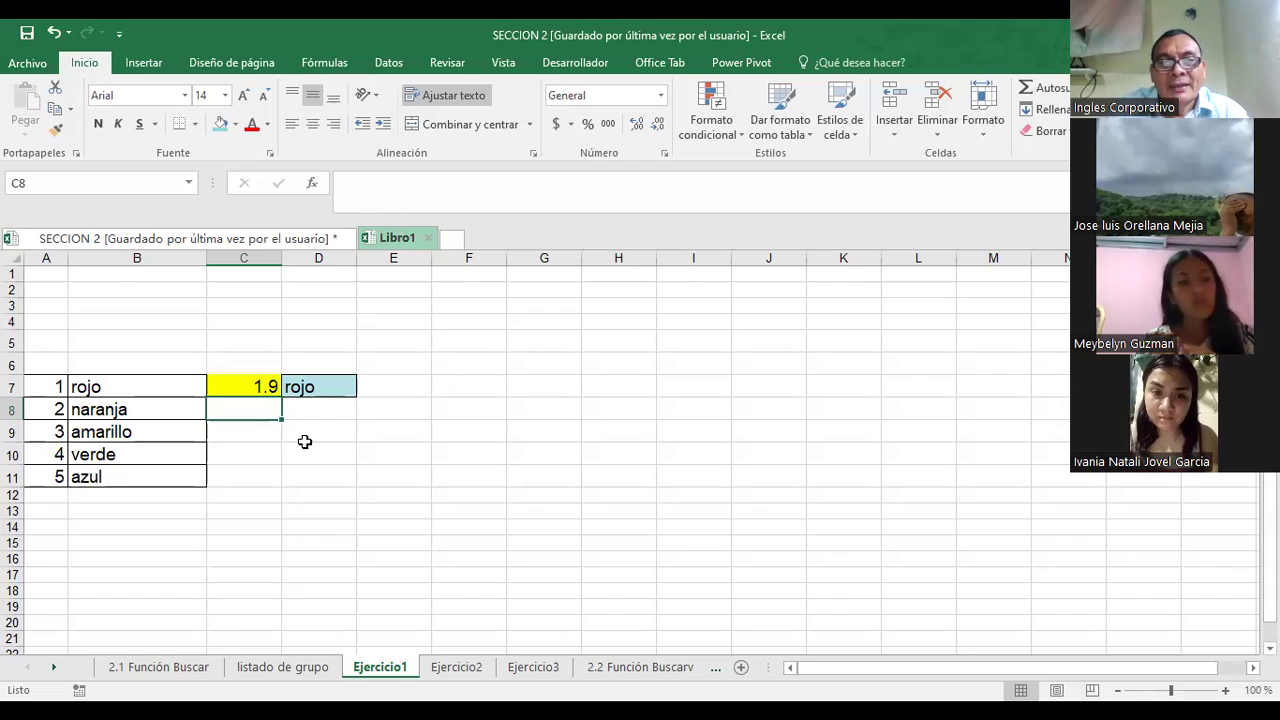
- Set C7 back to 5 so D7 returns azul, then move to the Ejercicio2 sheet
key(Up)
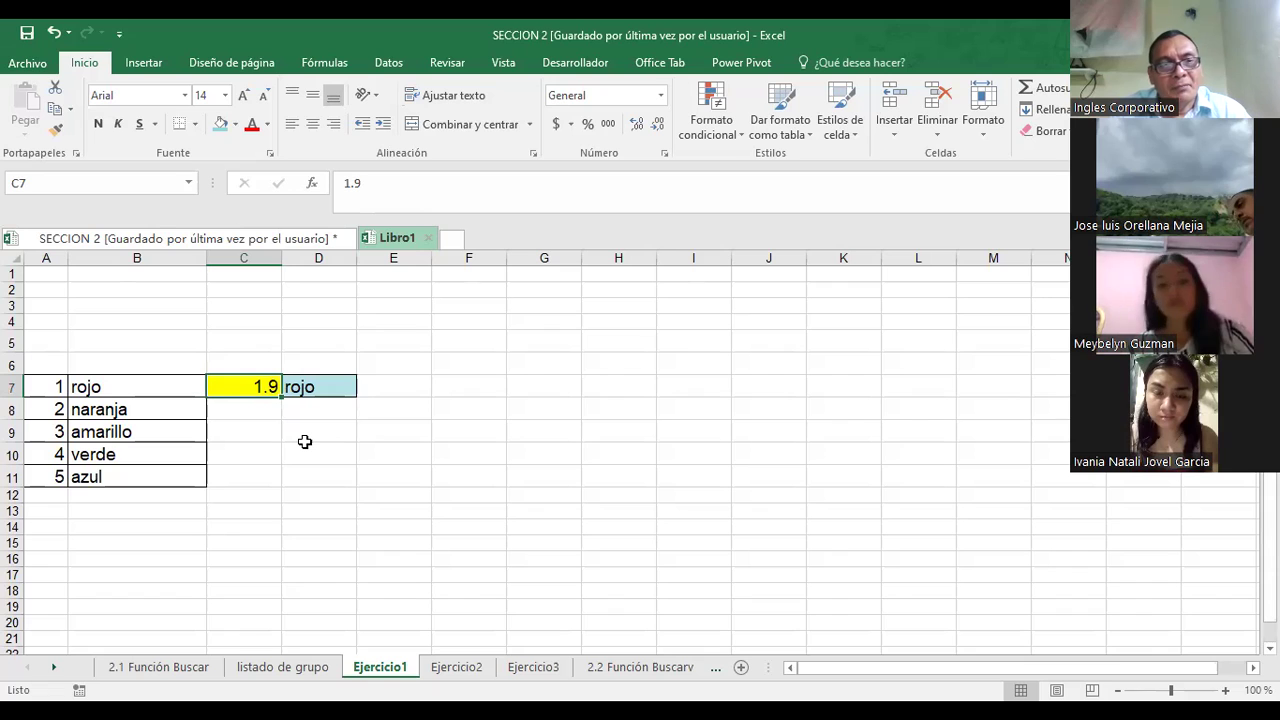
text(5)
key(Return)
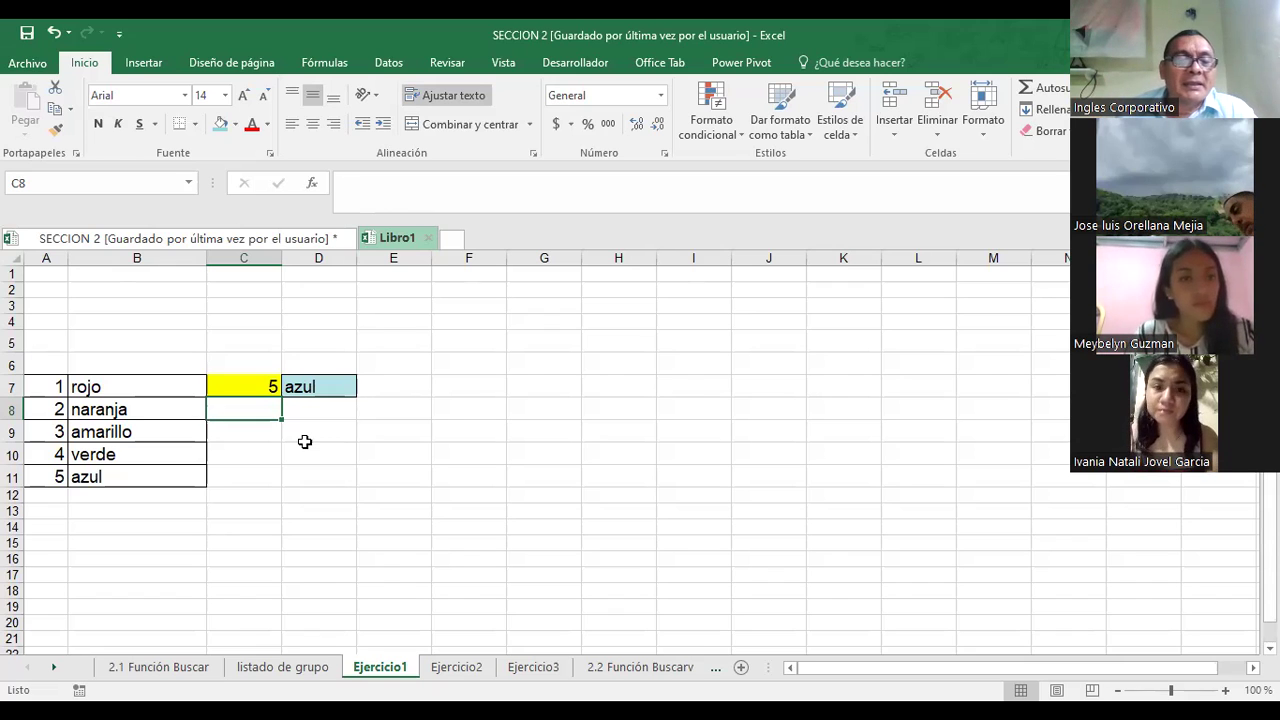
click(396, 387)
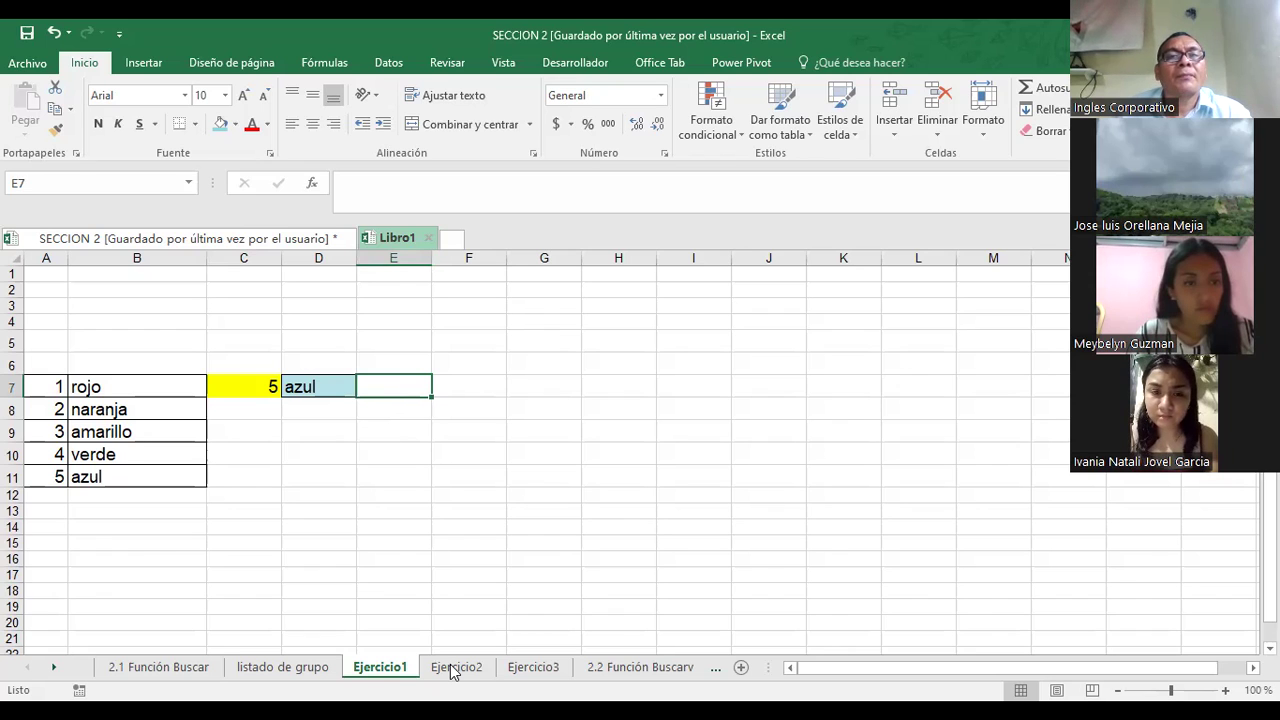
key(ctrl+Page_Down)
- Format PRECIO cells D4:D9 as Moneda with 2 decimals and $ symbol, e.g. $ 120.00
click(494, 333)
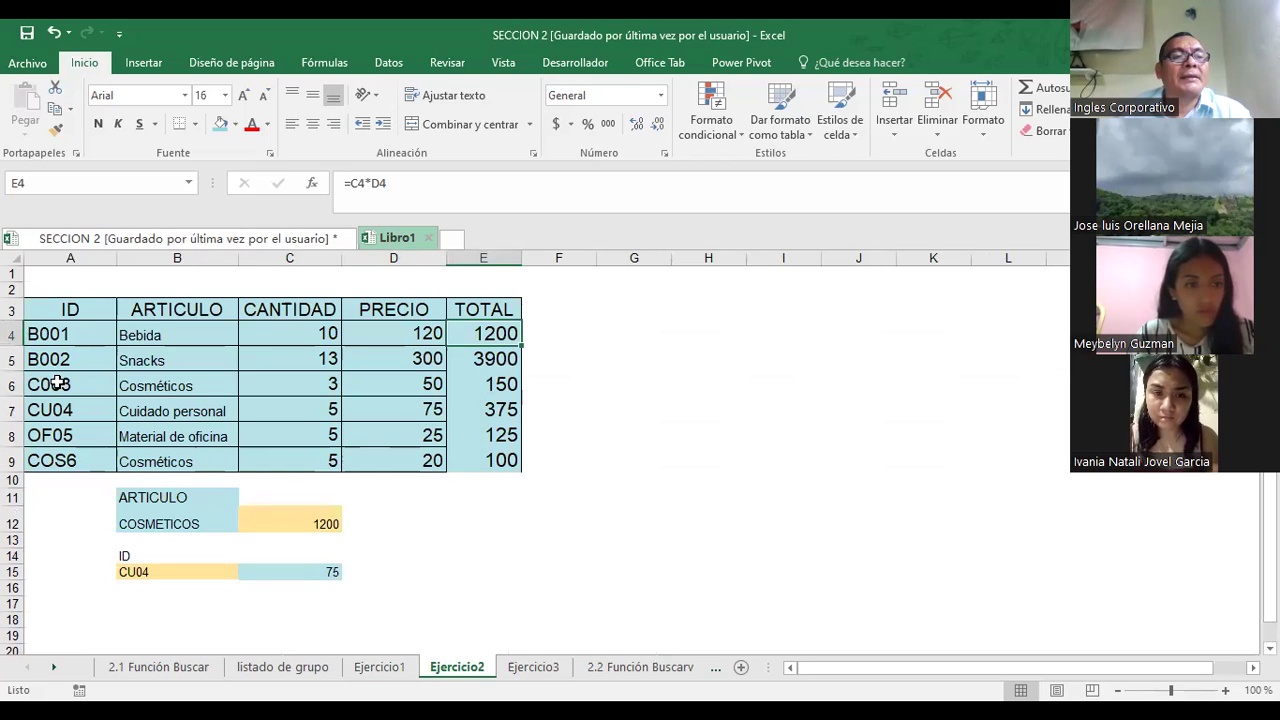
click(76, 334)
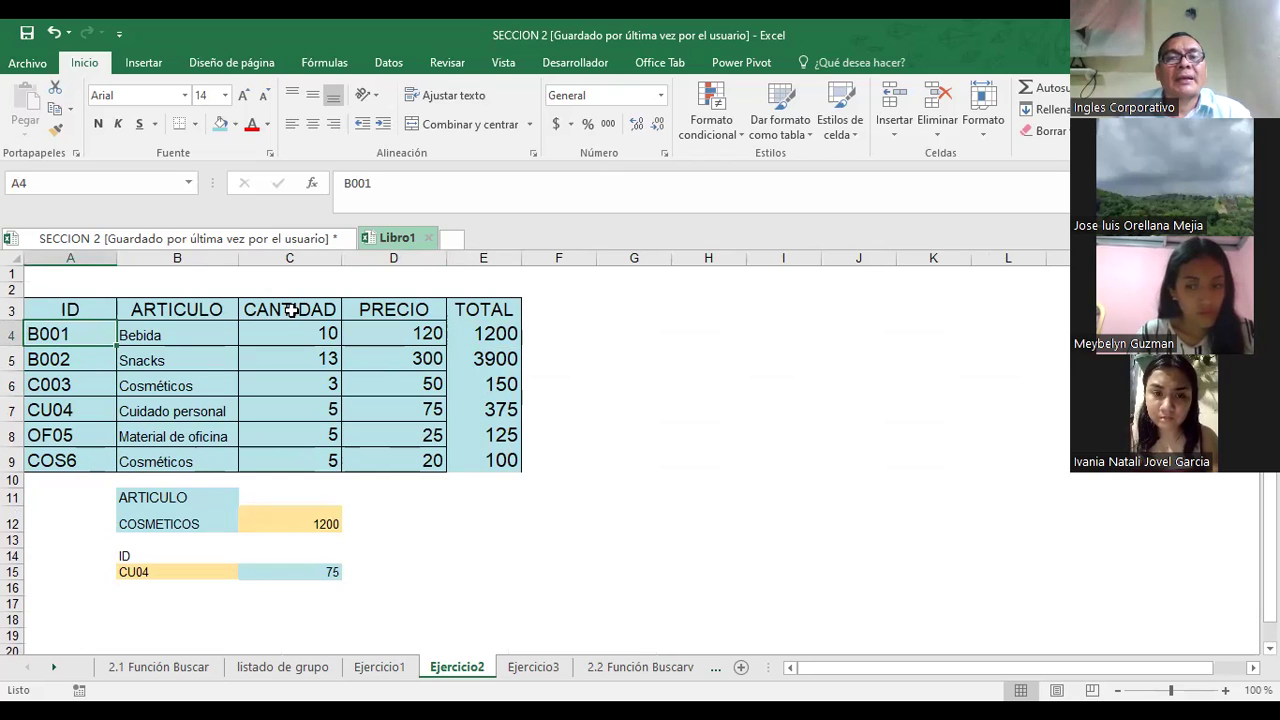
drag(410, 340, 412, 458)
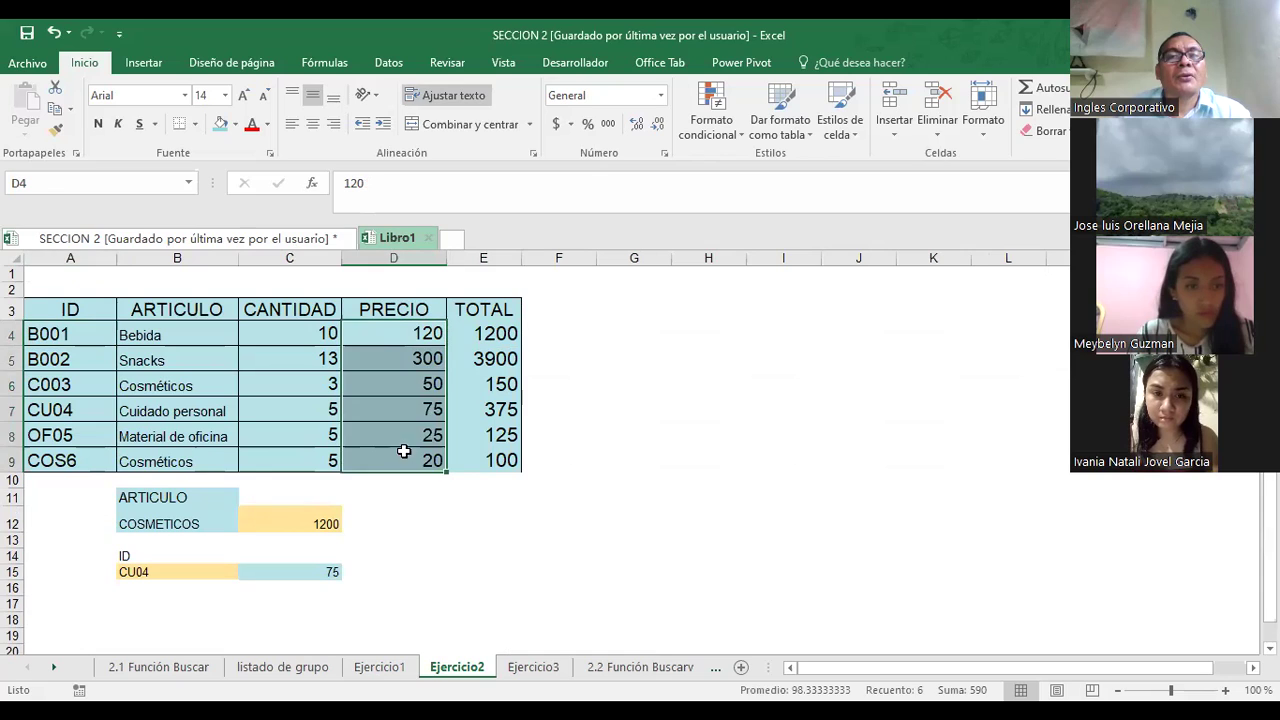
right_click(389, 333)
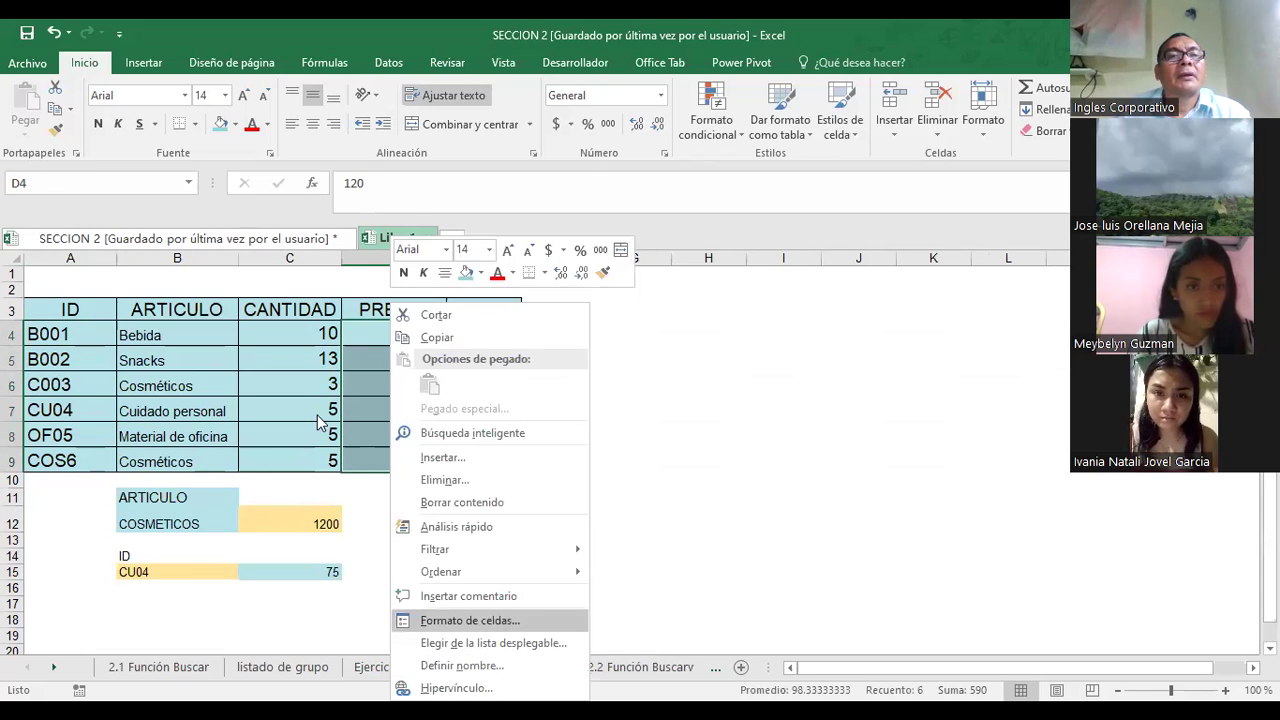
key(Return)
key(Down)
key(Down)
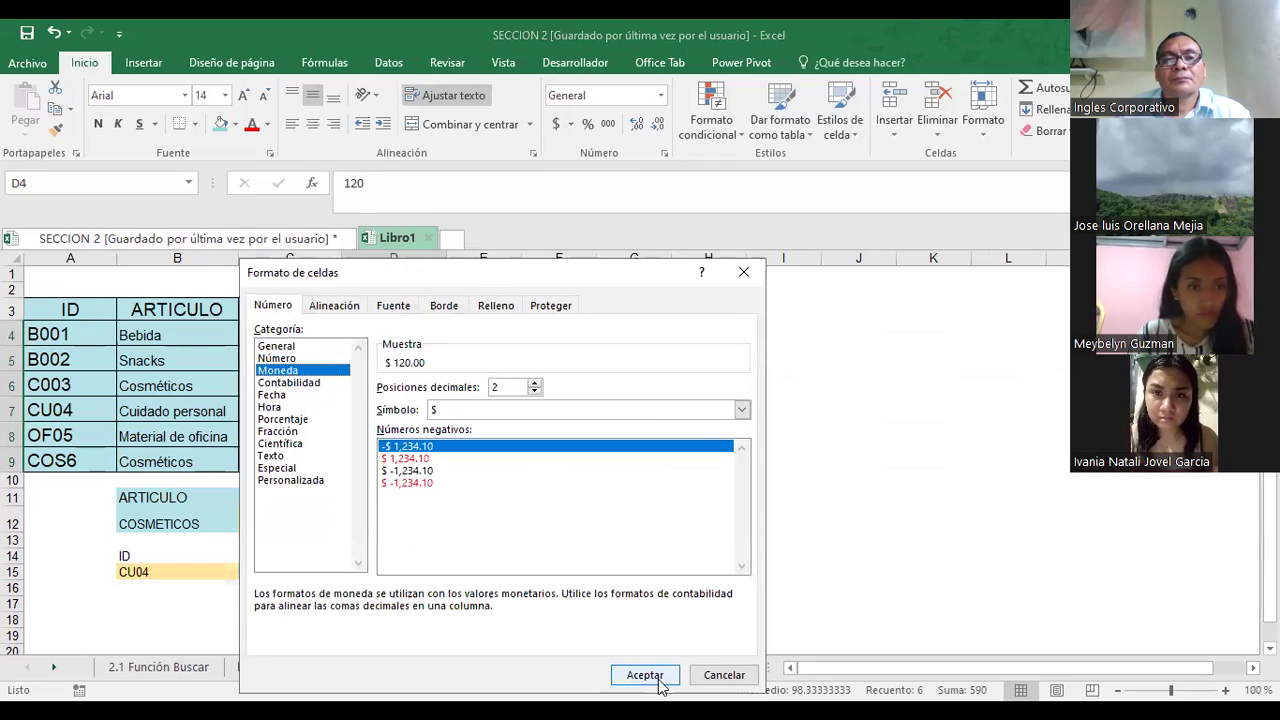
click(645, 675)
click(712, 460)
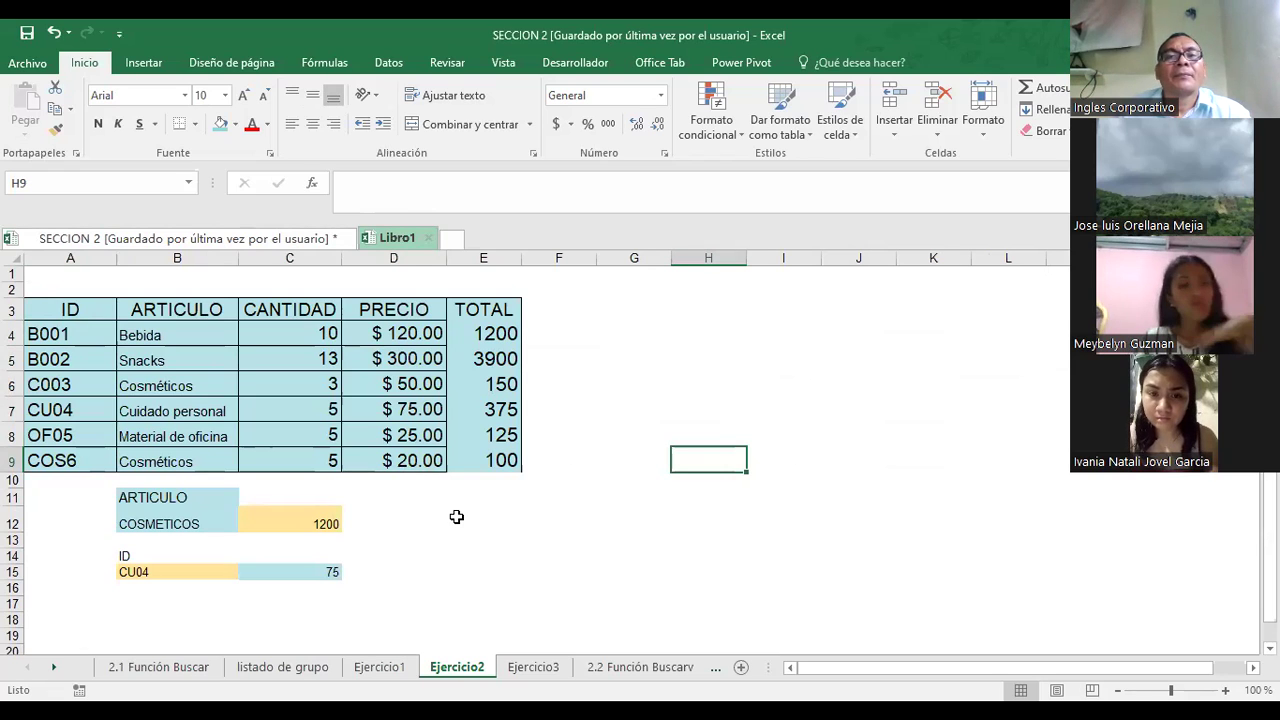
- Check E4's TOTAL formula, then edit C12's =BUSCAR(B12;B4:B9;E4:E9) to show its ranges
click(492, 338)
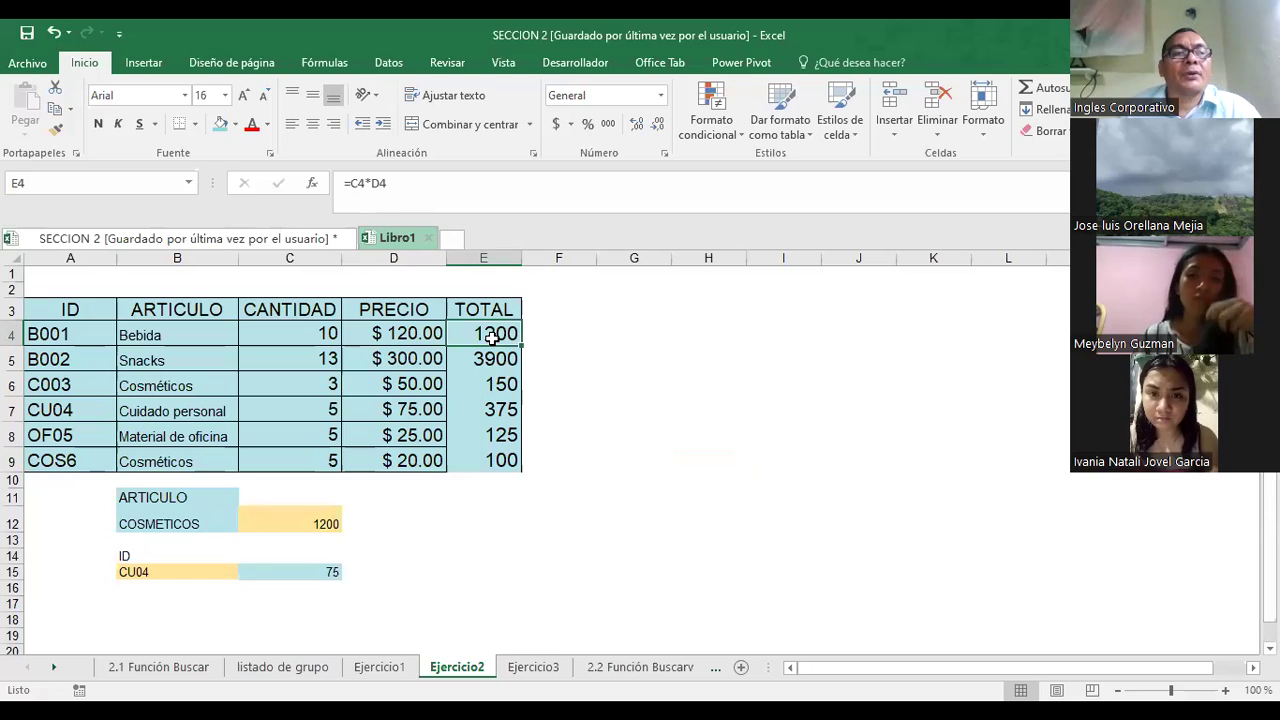
click(286, 521)
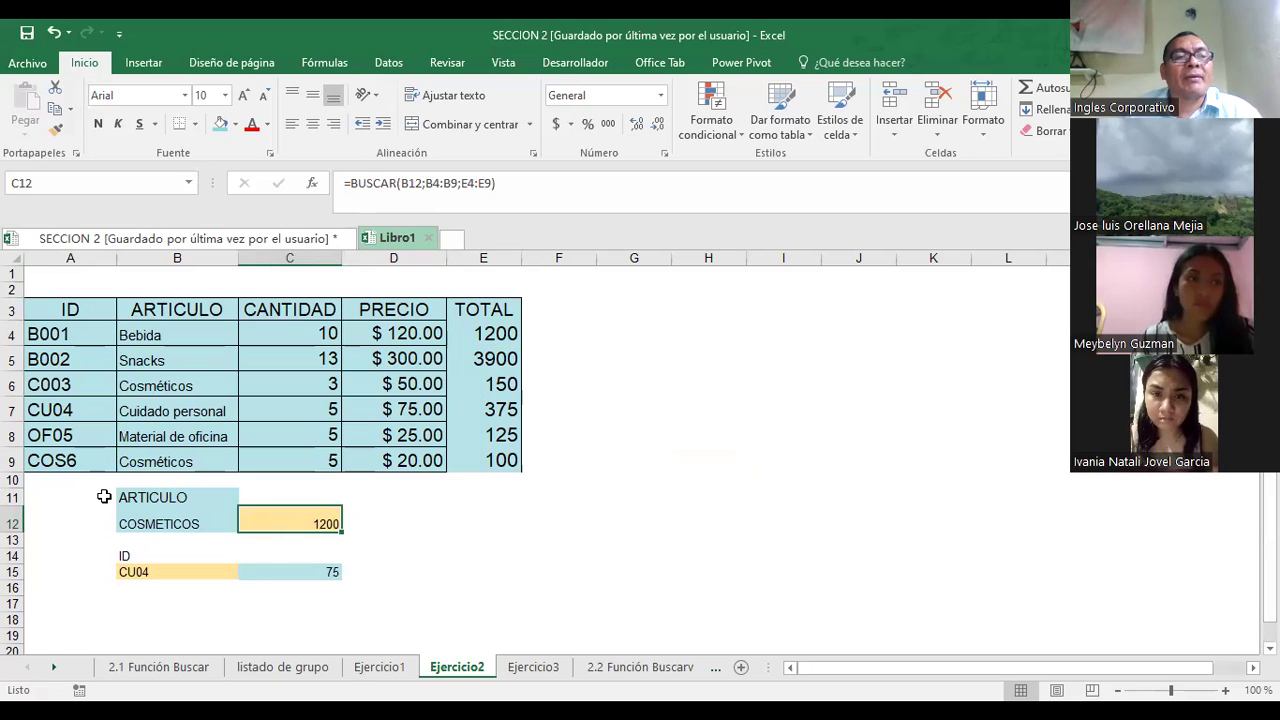
drag(103, 497, 429, 534)
click(524, 513)
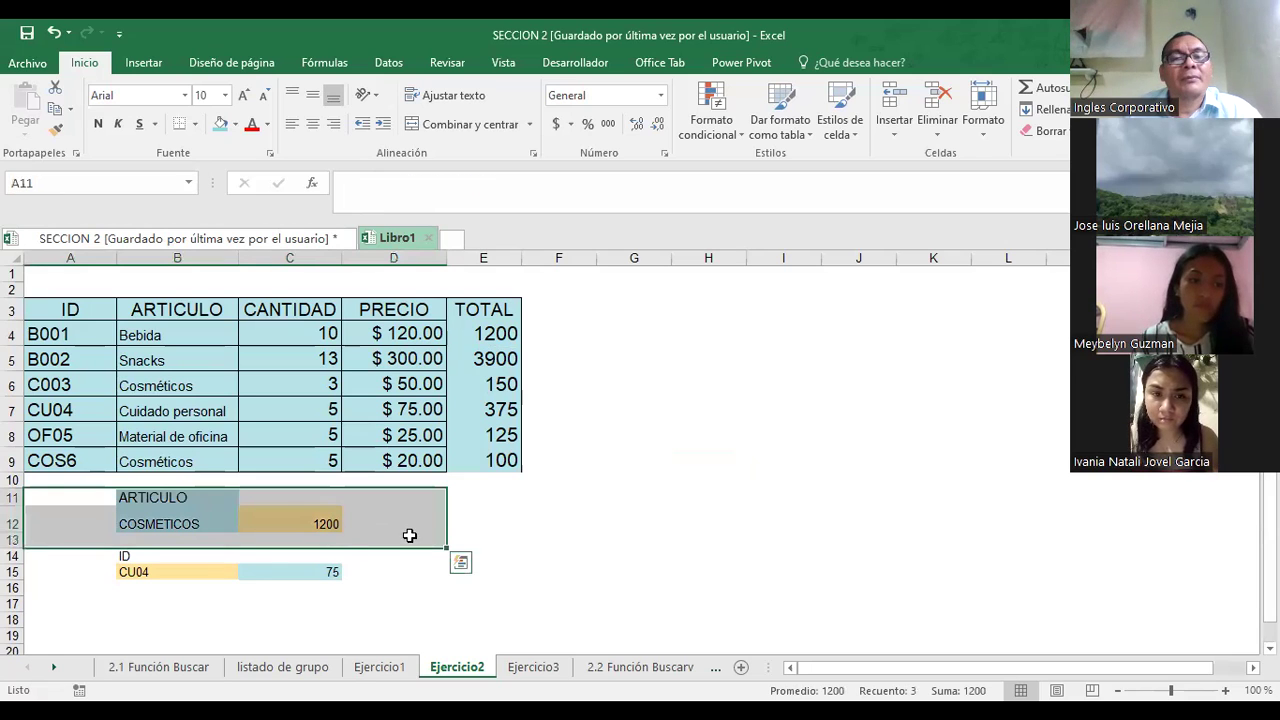
click(310, 523)
double_click(310, 523)
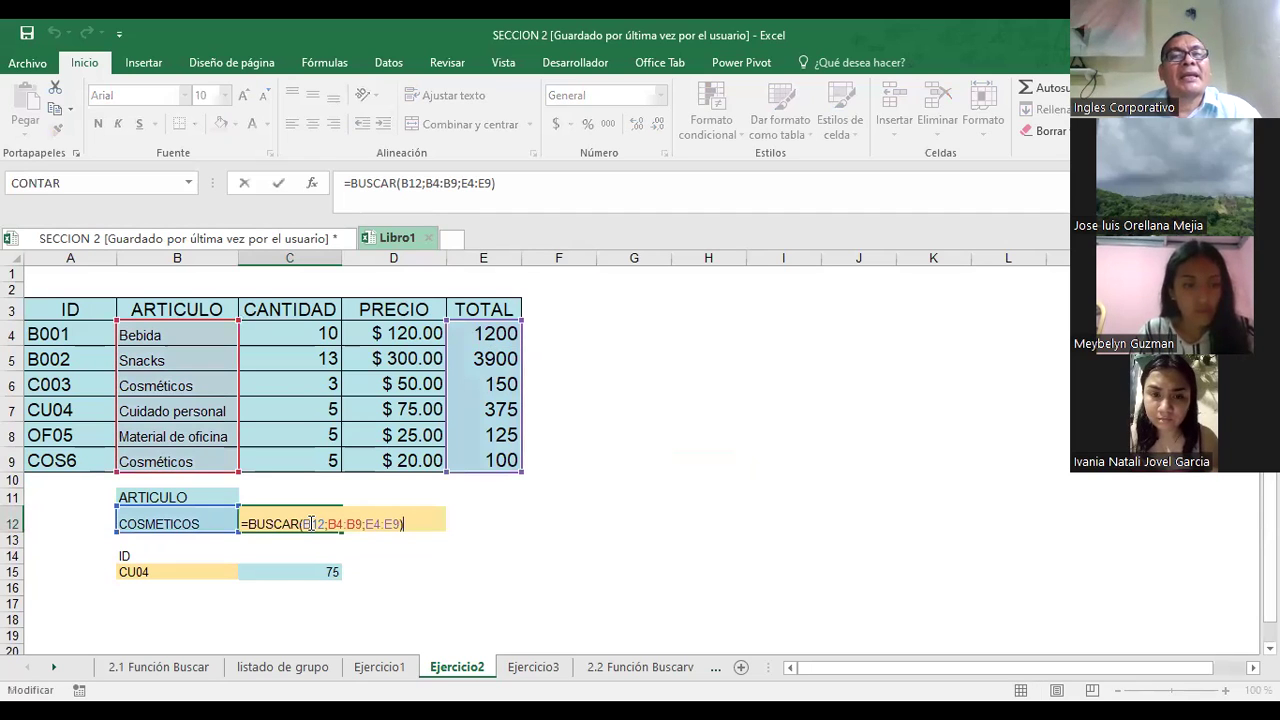
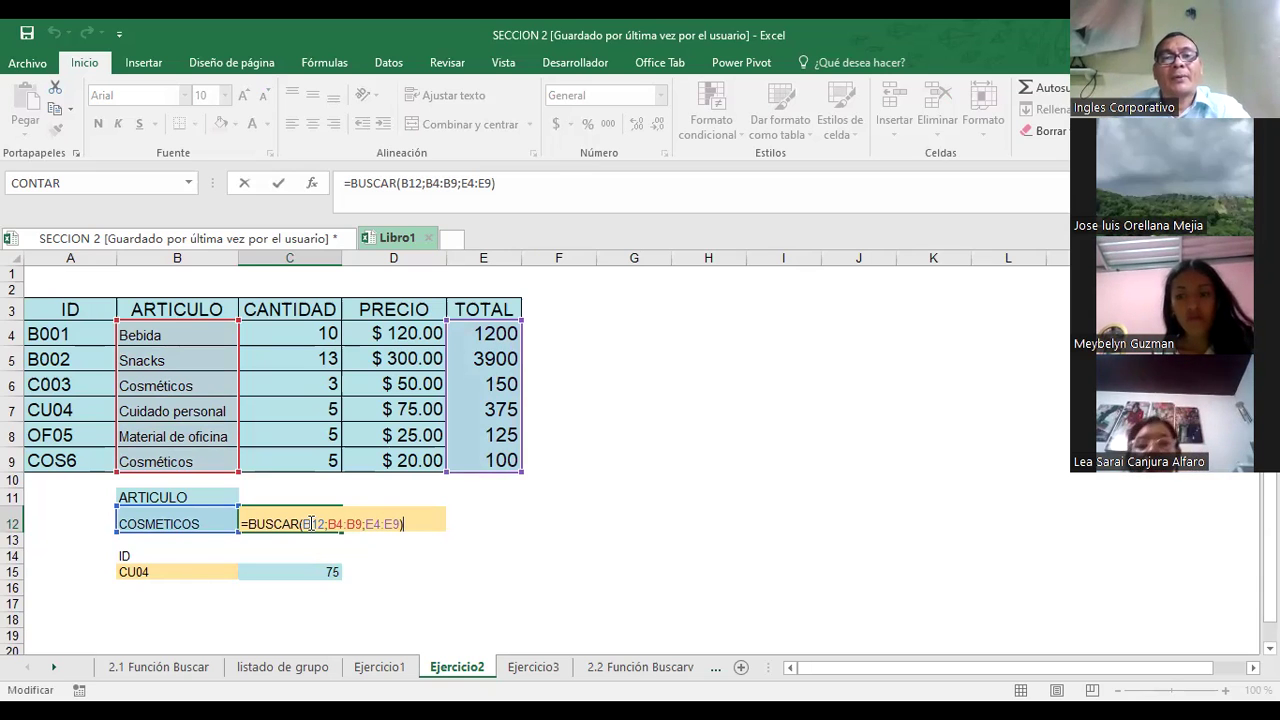
- Commit the C12 lookup and change B12's article to 'Cuidado personal' so C12 returns 375
key(ctrl+Return)
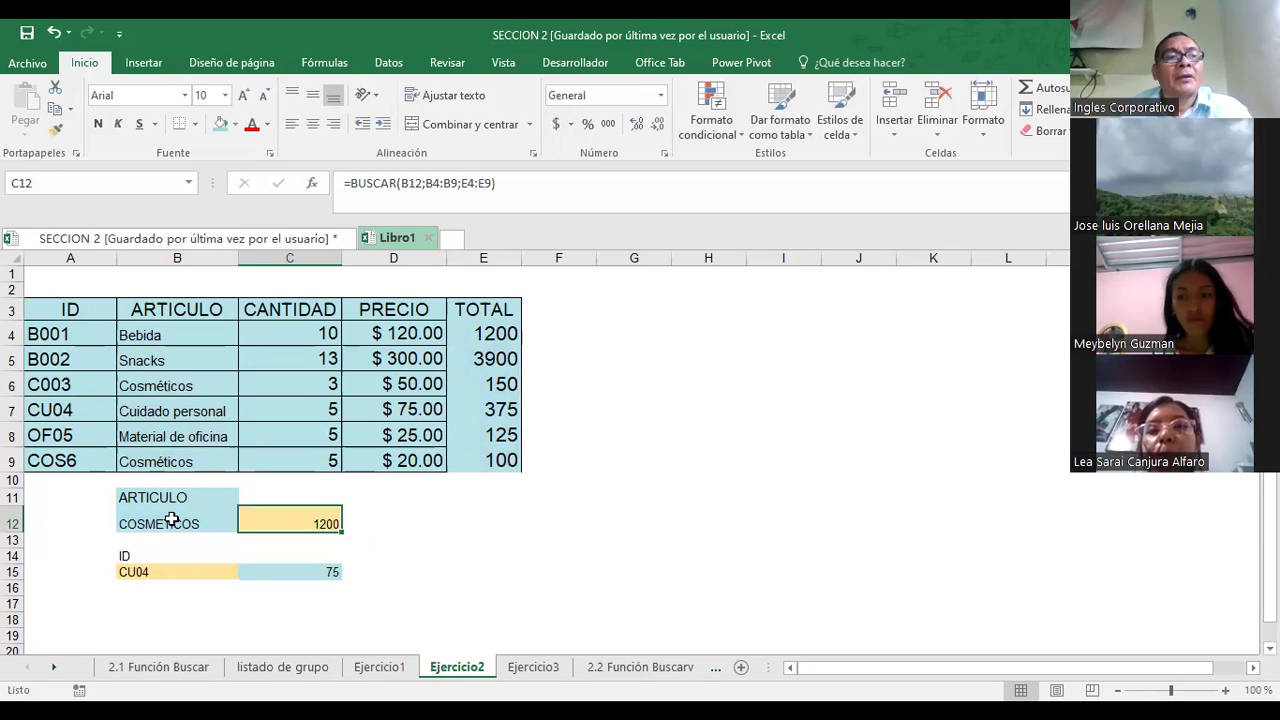
click(172, 519)
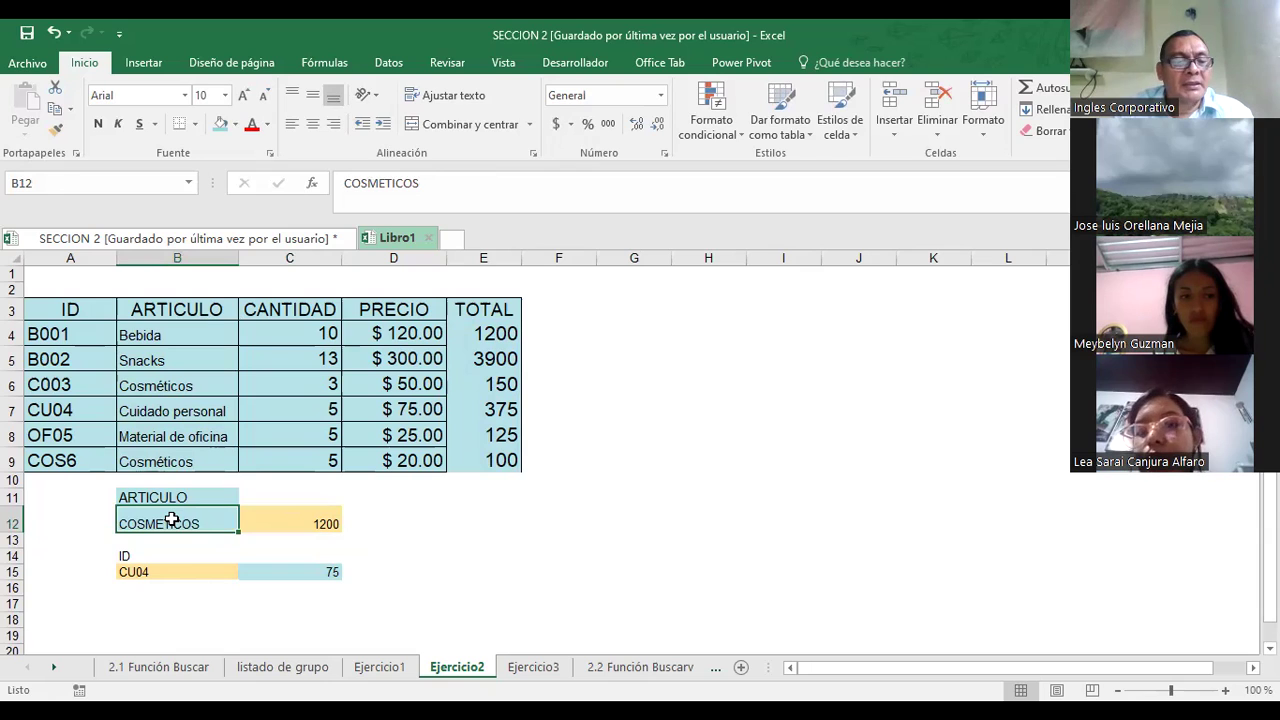
text(c)
key(BackSpace)
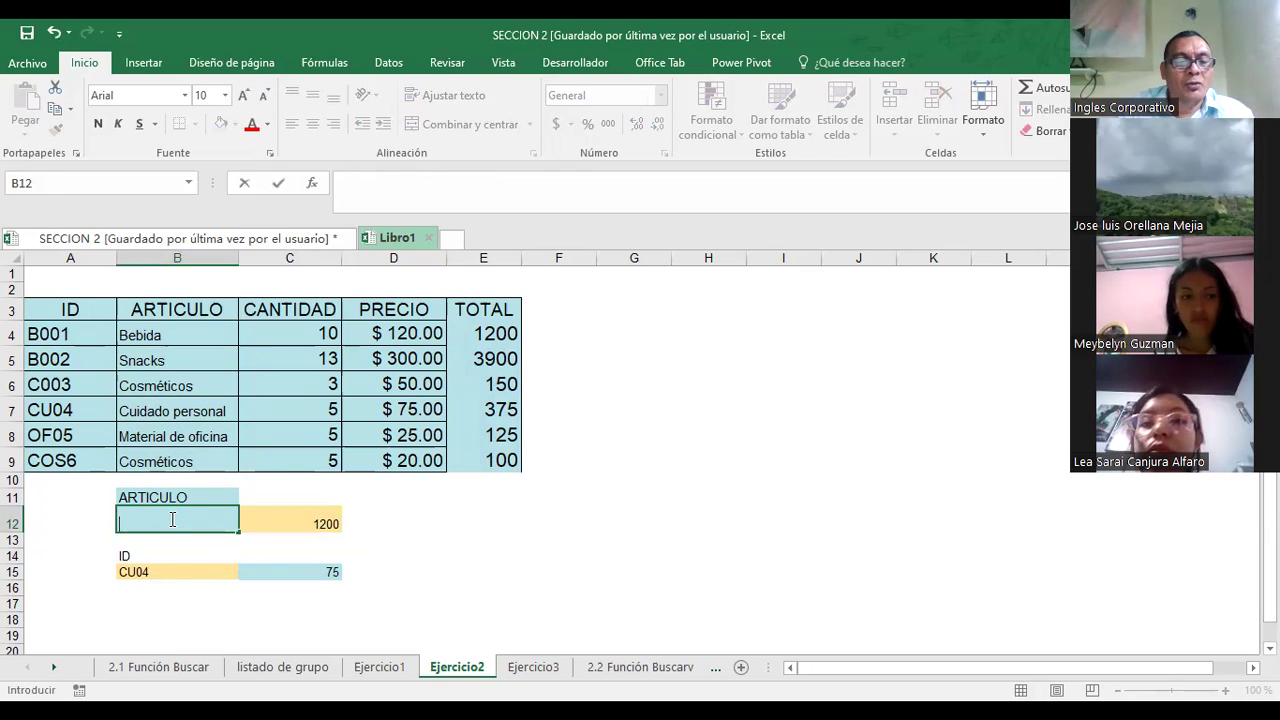
text(Cuidad)
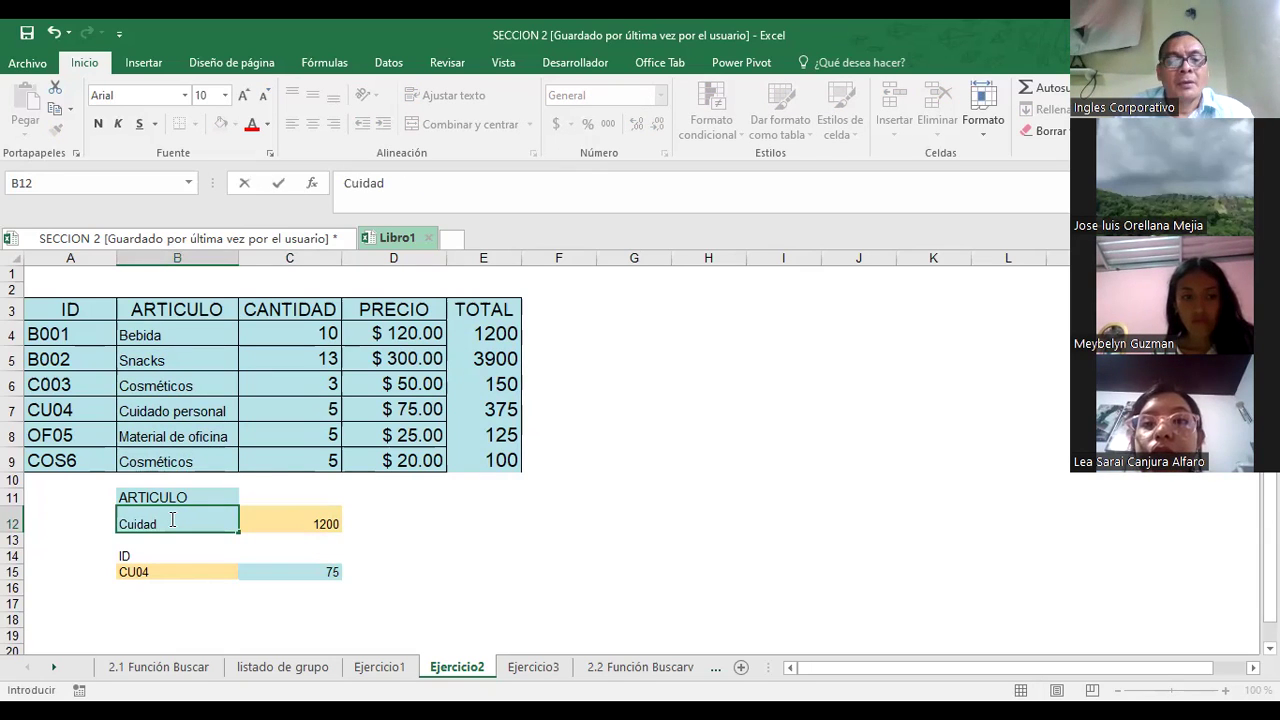
text(o personal)
key(Return)
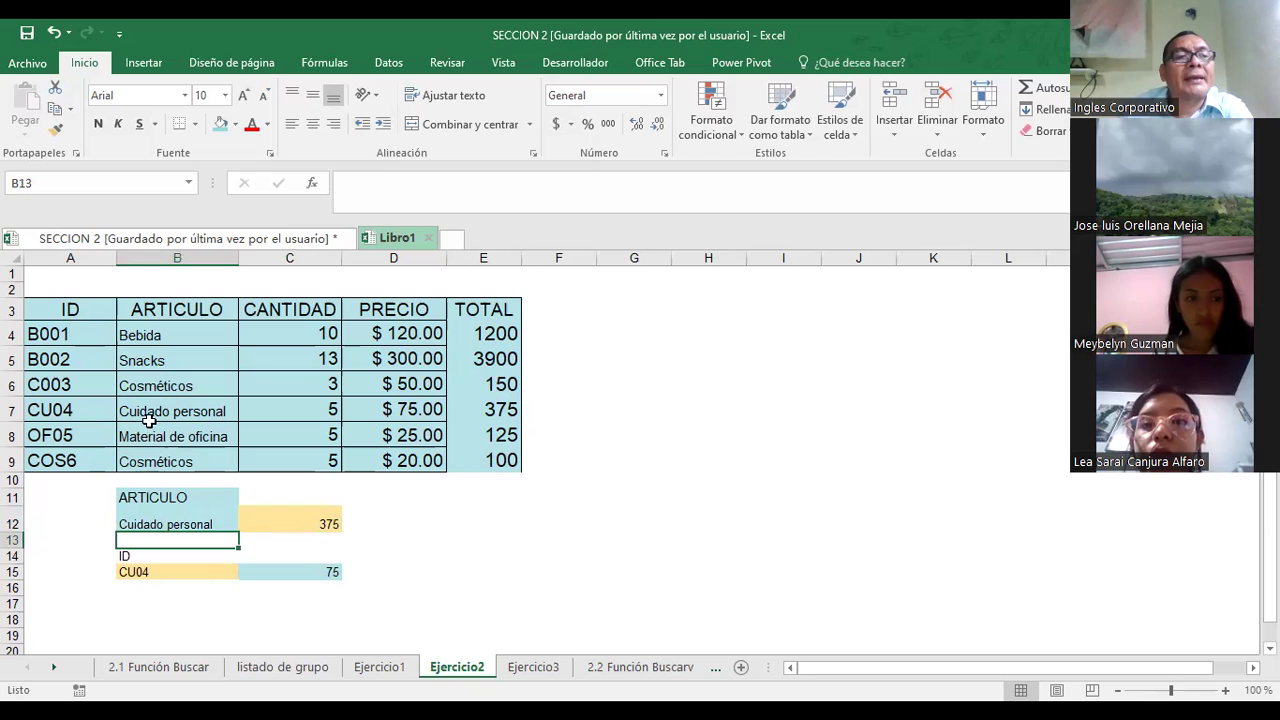
- Format the TOTAL values in E4:E9 as Moneda currency with two decimals
drag(503, 334, 488, 457)
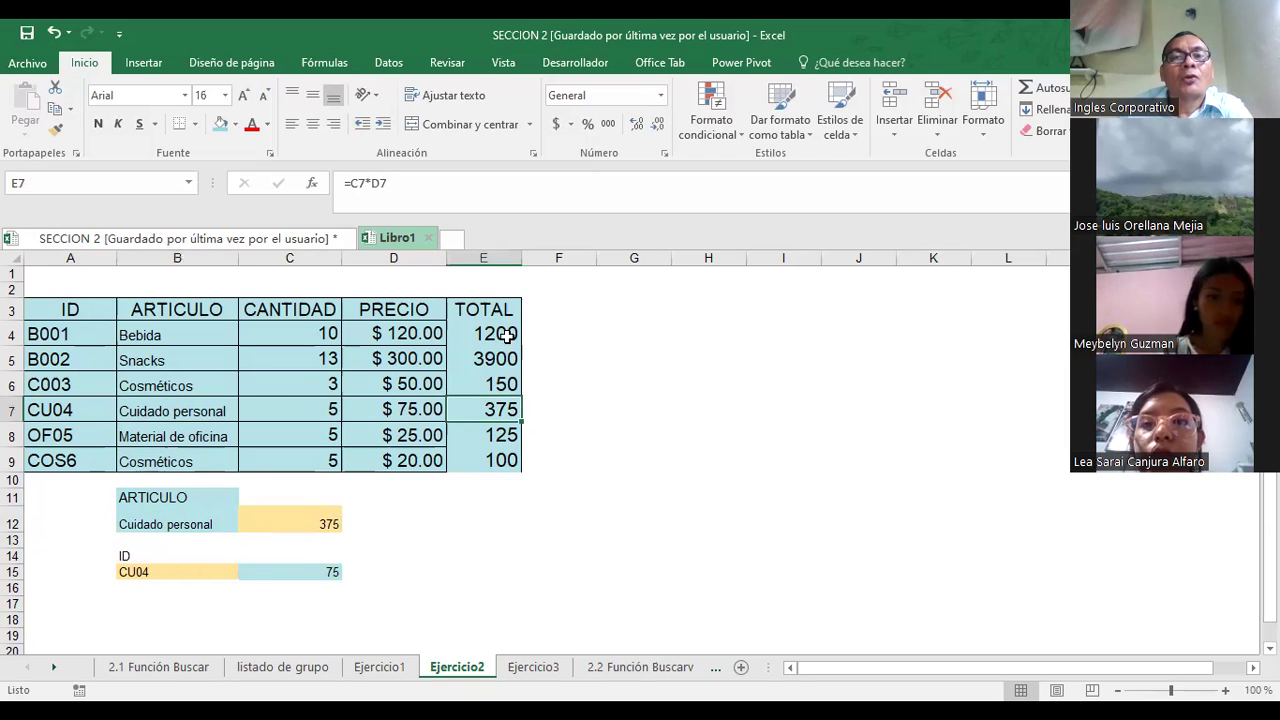
right_click(490, 462)
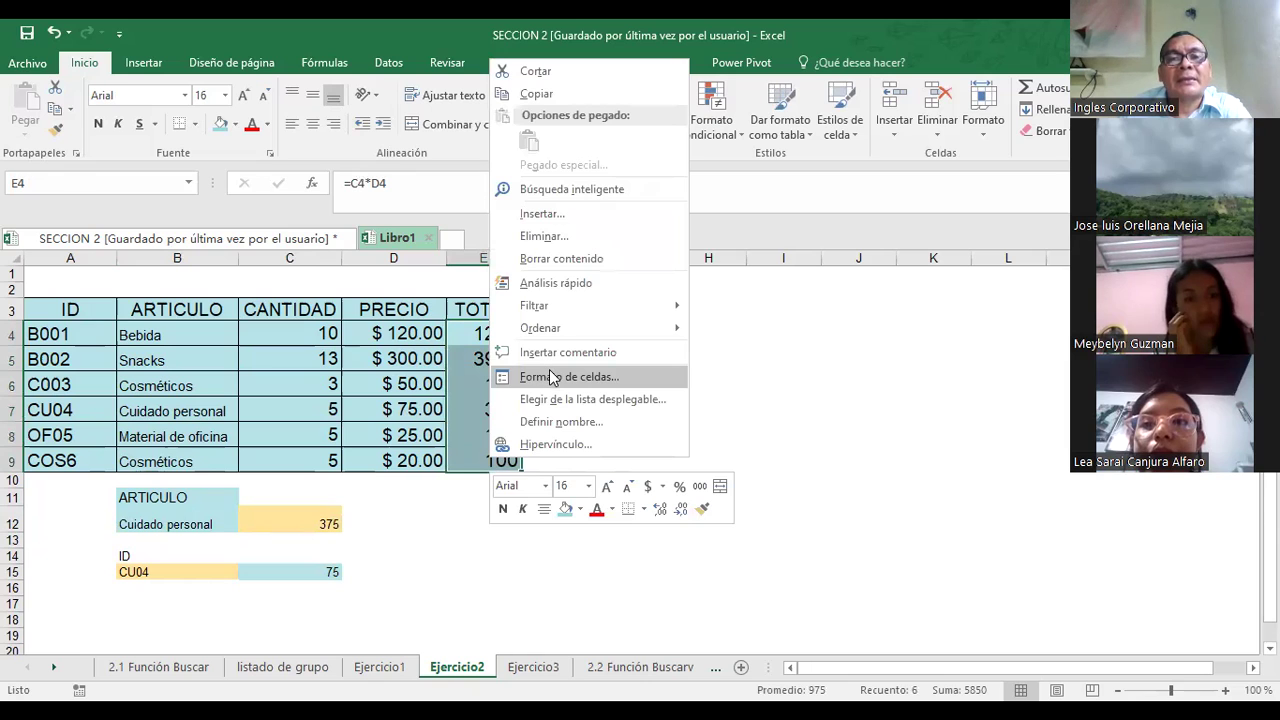
click(527, 368)
click(325, 251)
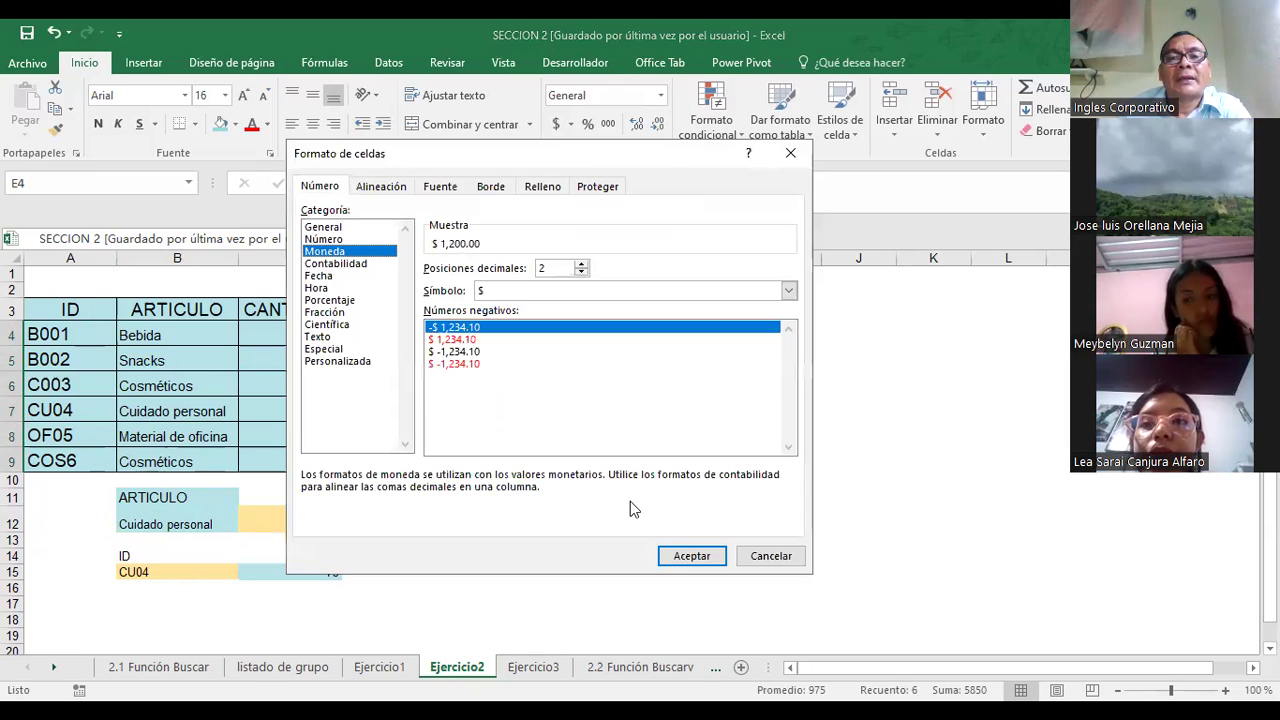
click(684, 563)
click(723, 434)
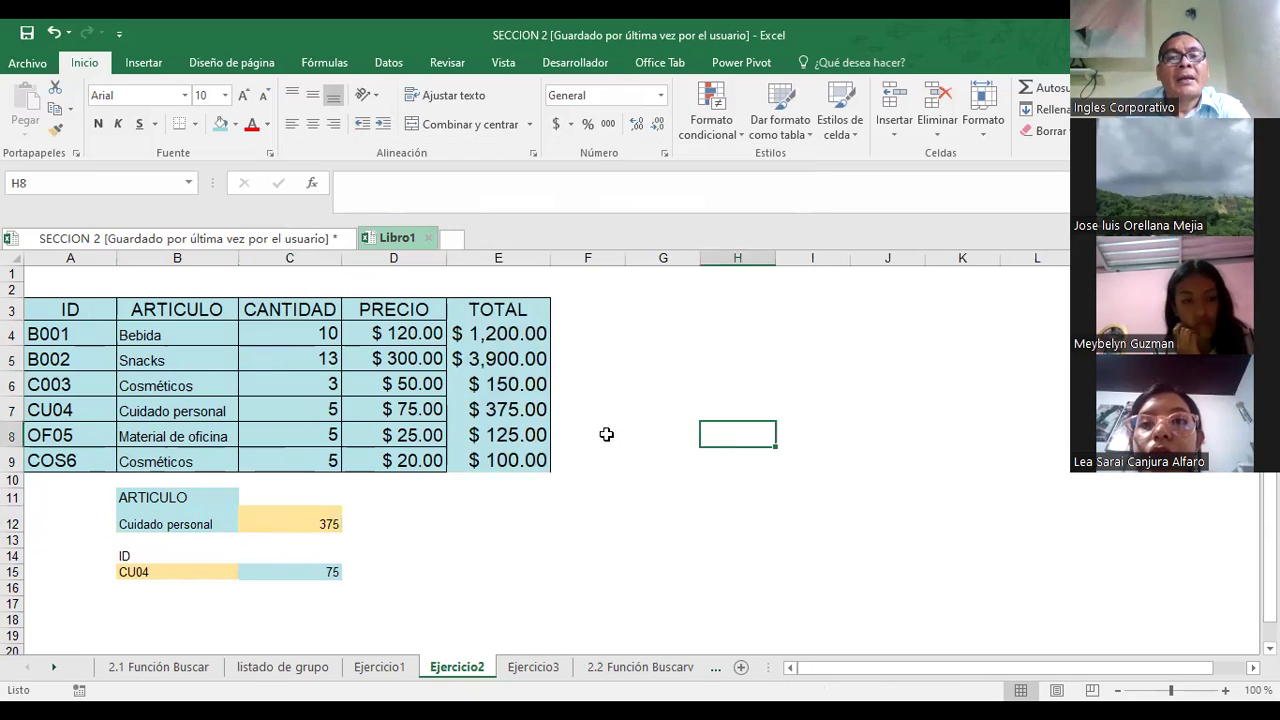
click(308, 519)
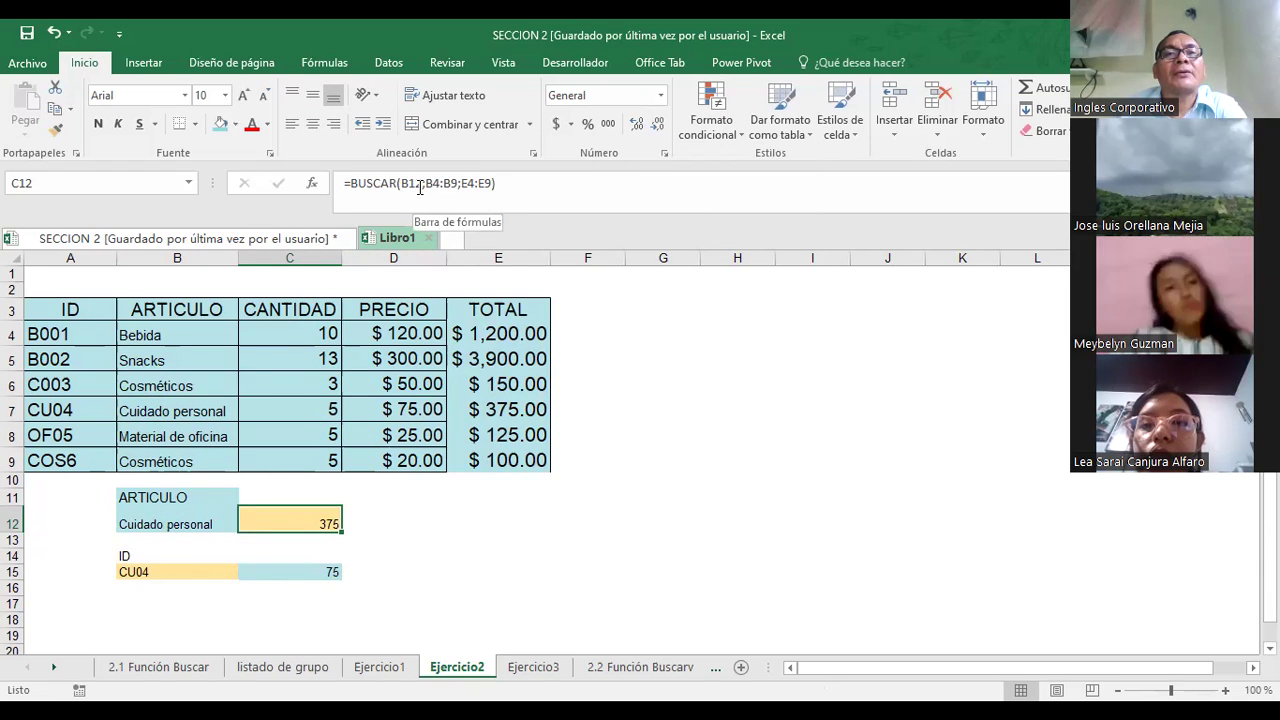
- Change the C12 lookup range from B4:B9 to the ID column A4:A9
click(438, 238)
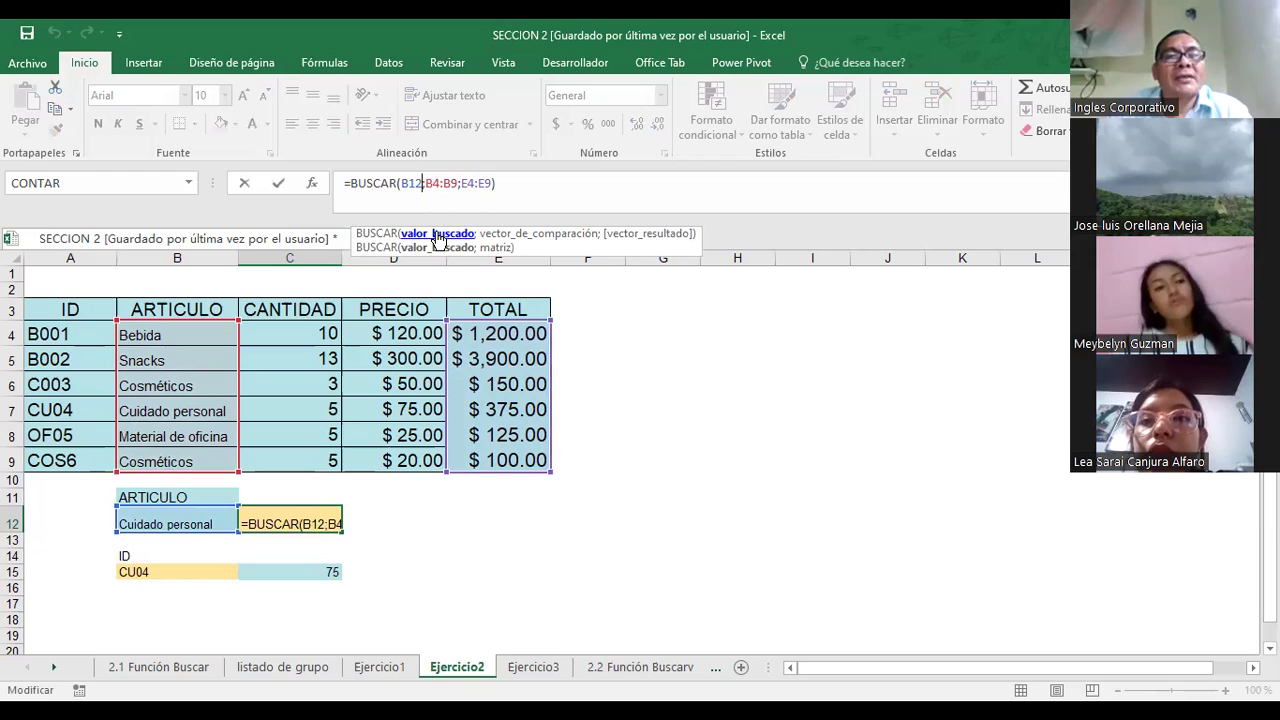
key(Return)
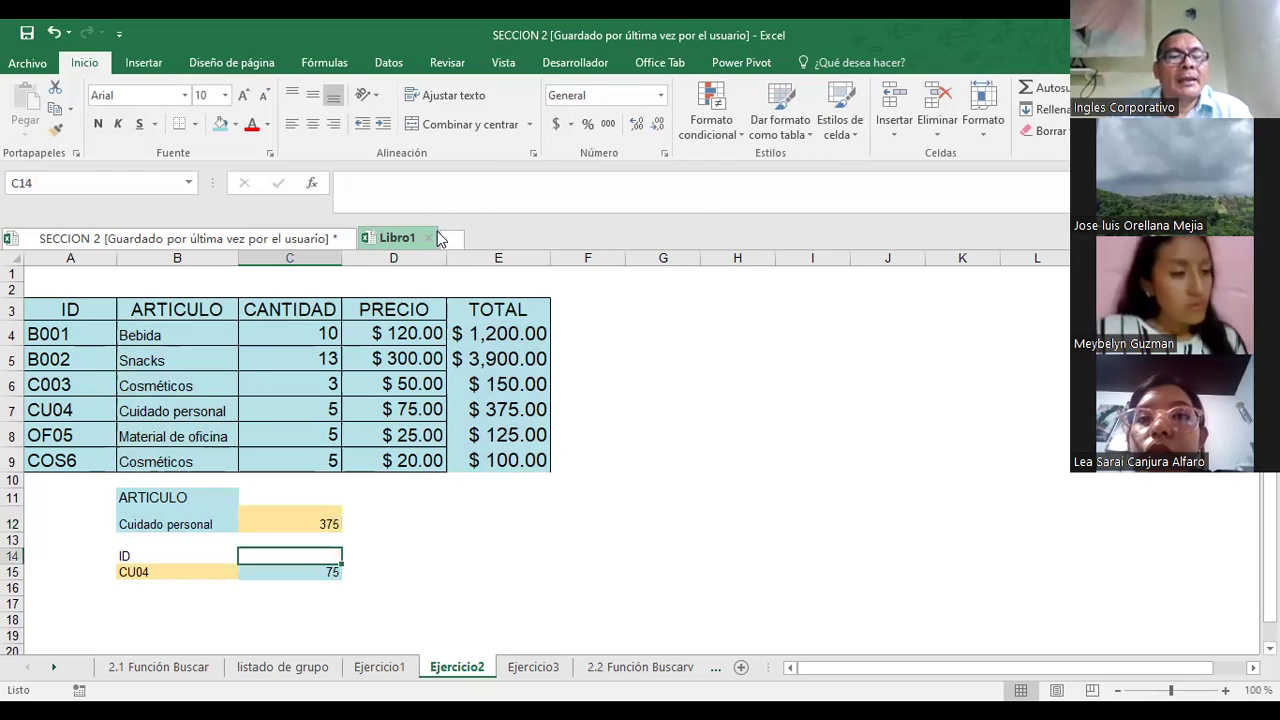
click(309, 521)
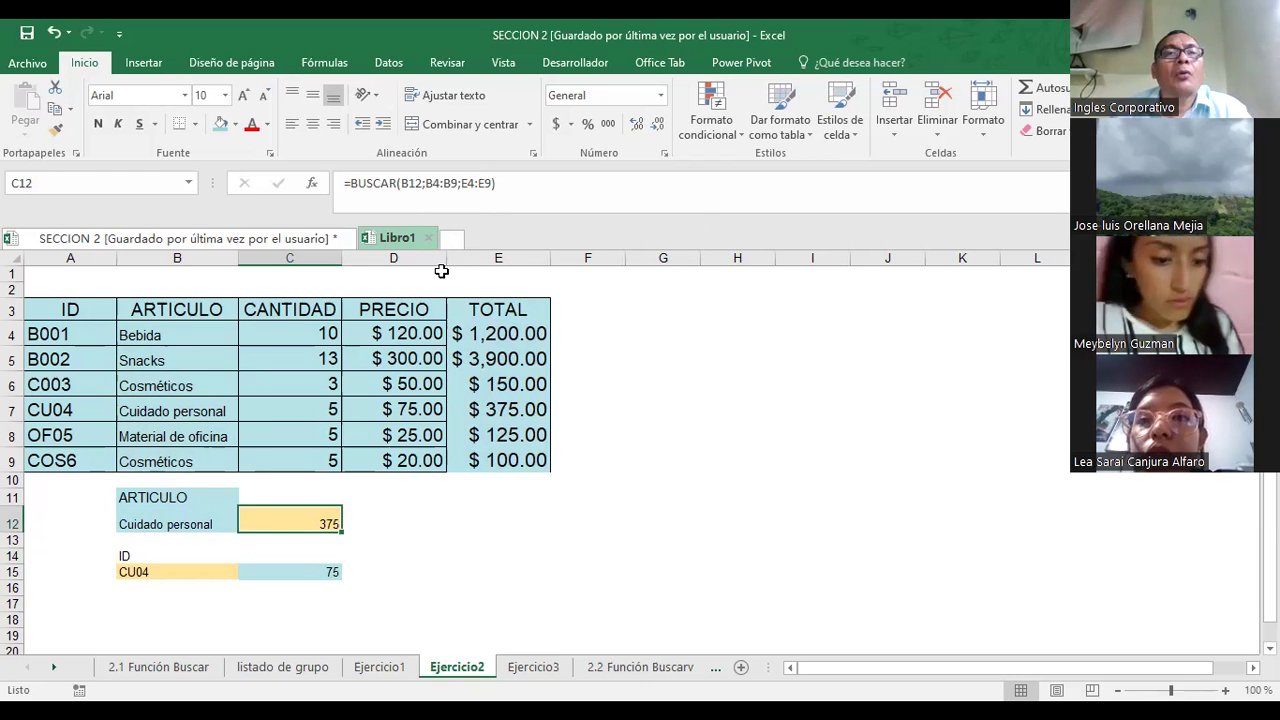
click(410, 187)
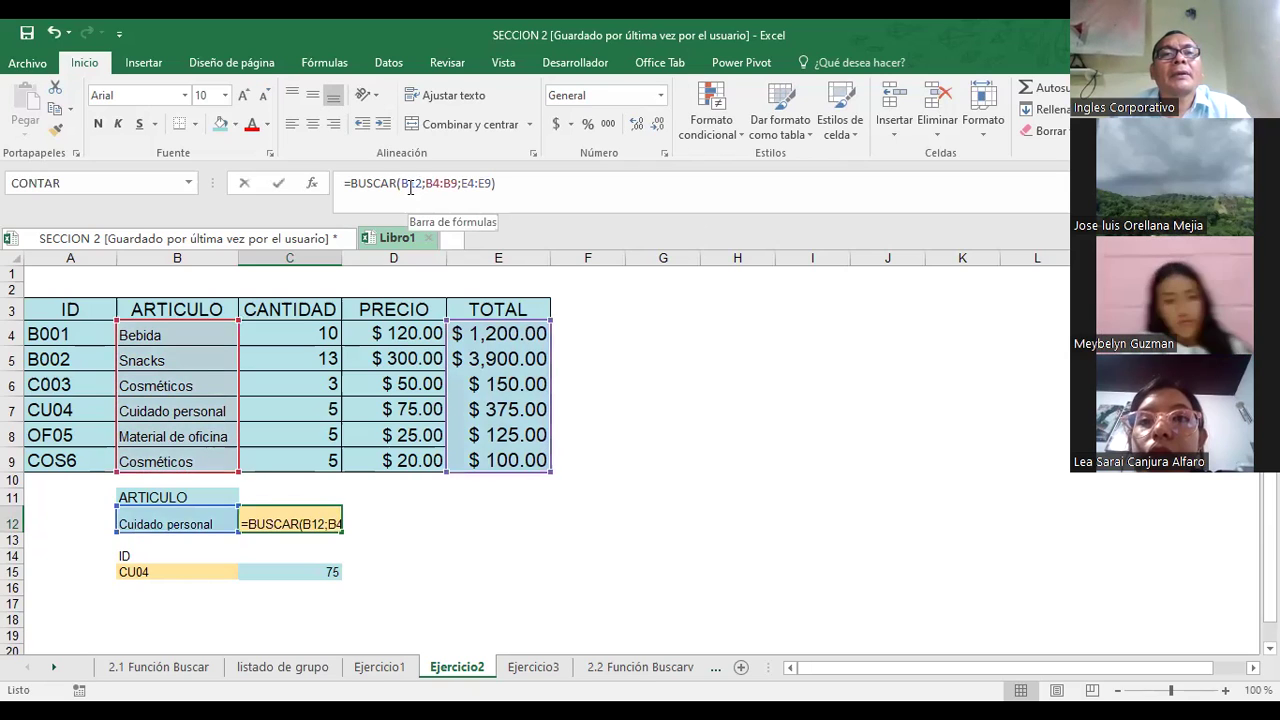
double_click(405, 187)
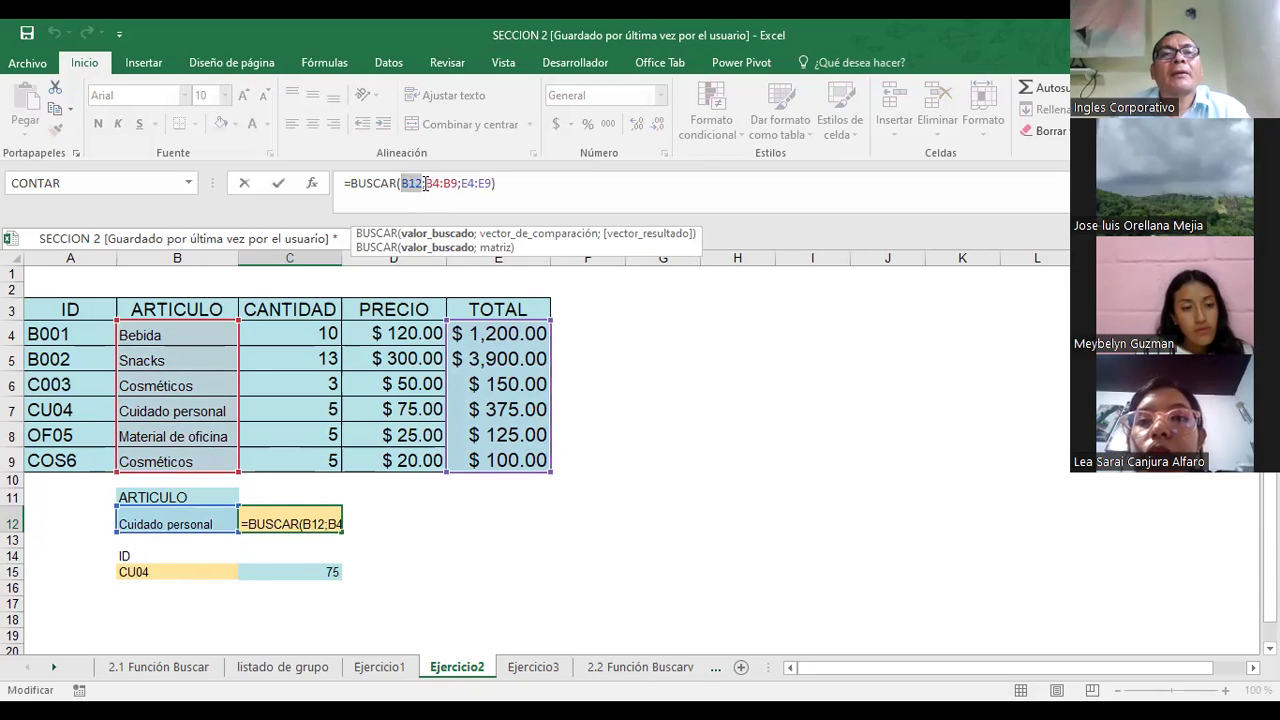
click(427, 185)
drag(438, 186, 459, 192)
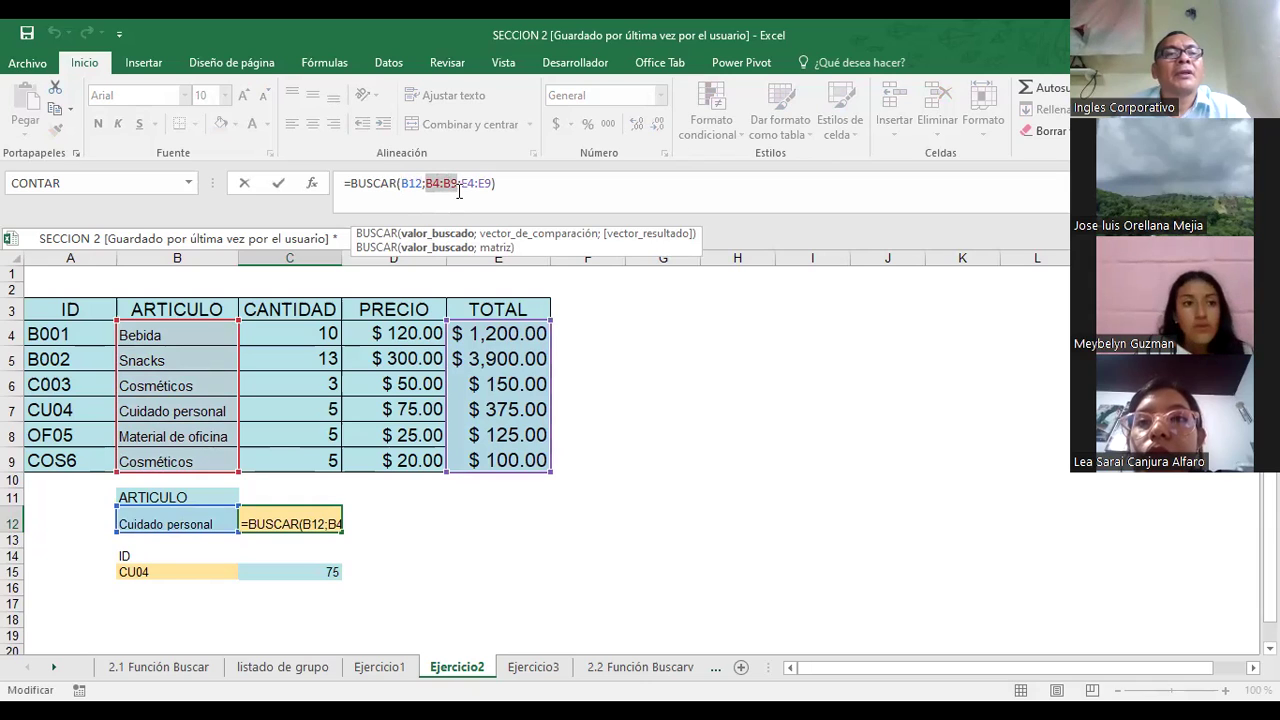
drag(76, 340, 64, 459)
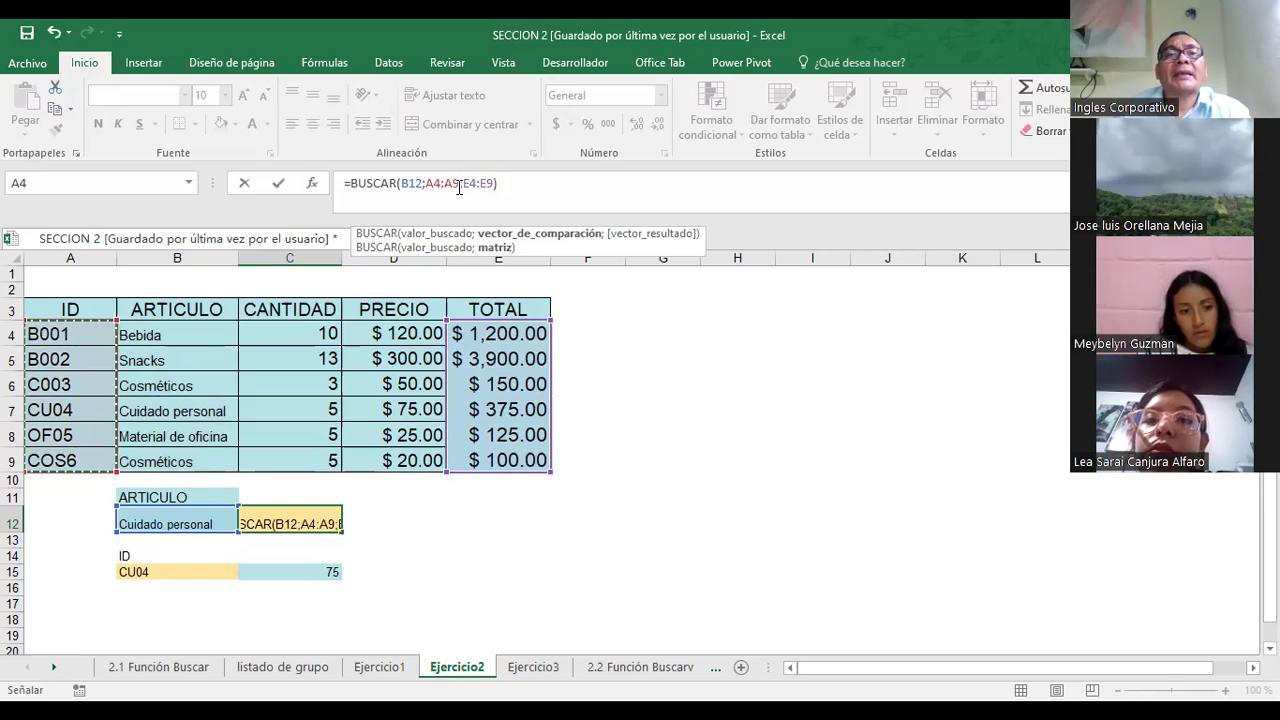
- Replace the result range E4:E9 with B4:B9 and accept Excel's correction, showing Cuidado personal
drag(463, 183, 491, 183)
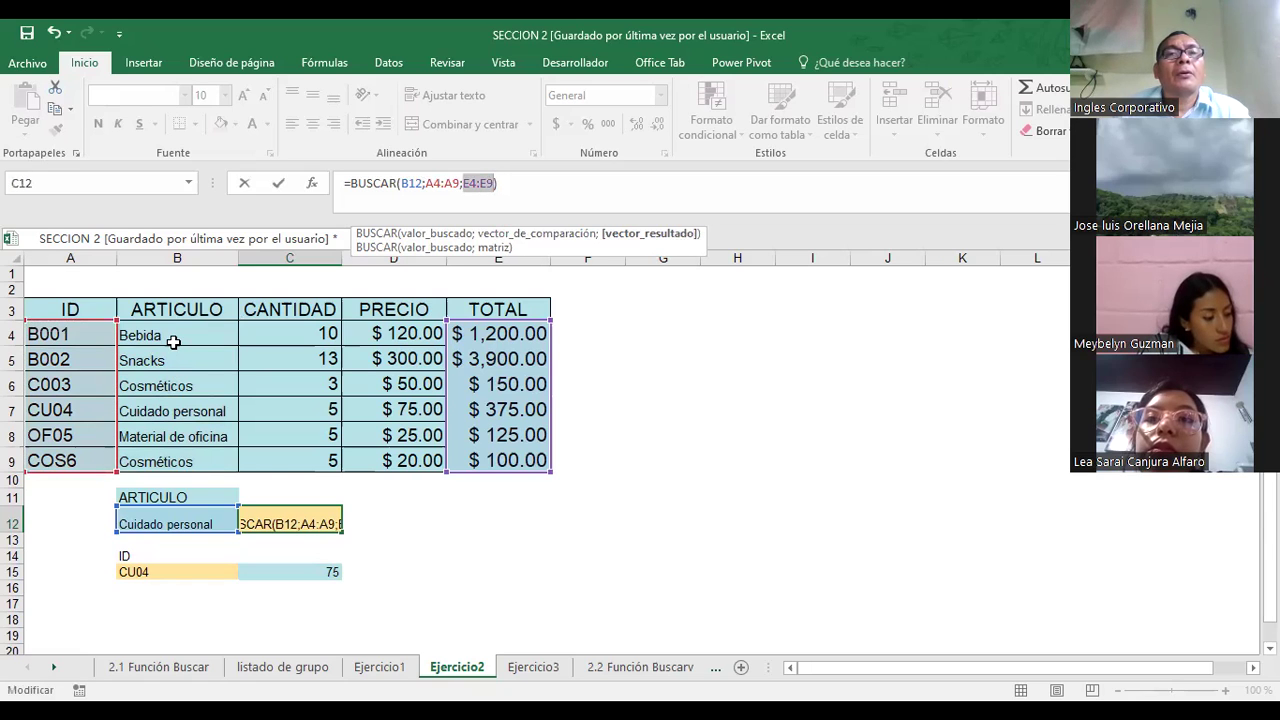
drag(171, 334, 163, 456)
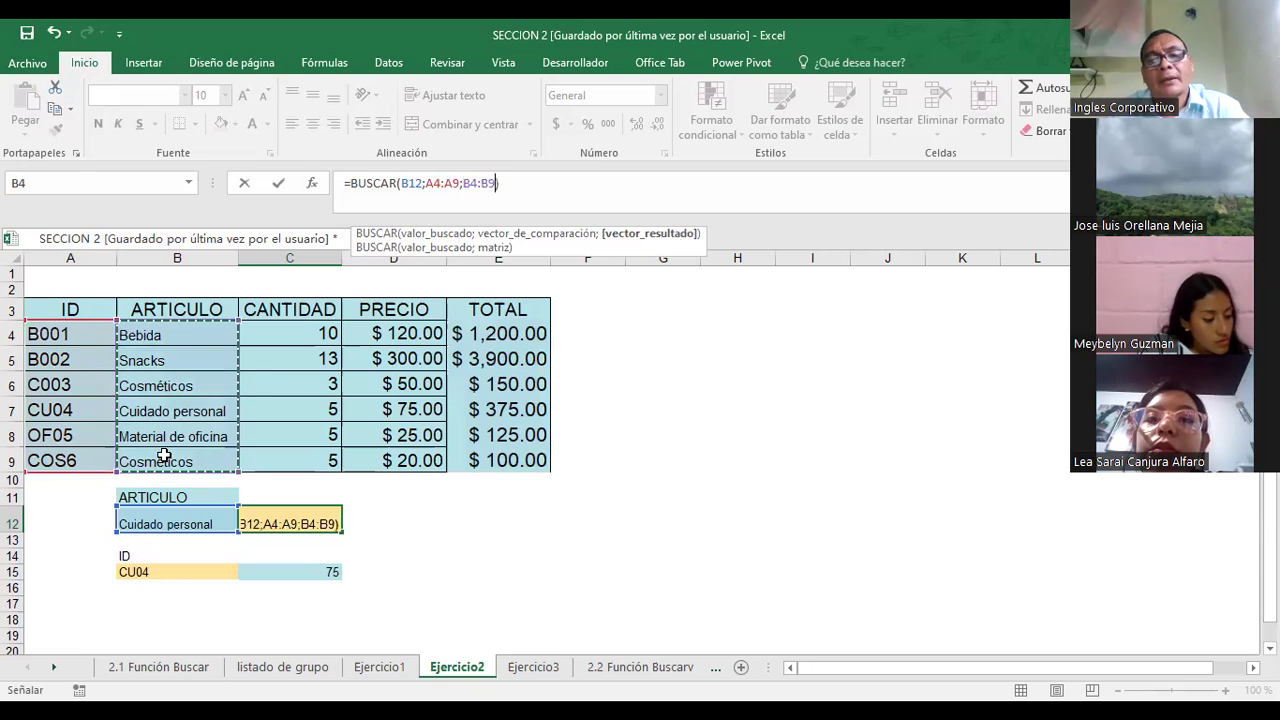
text())
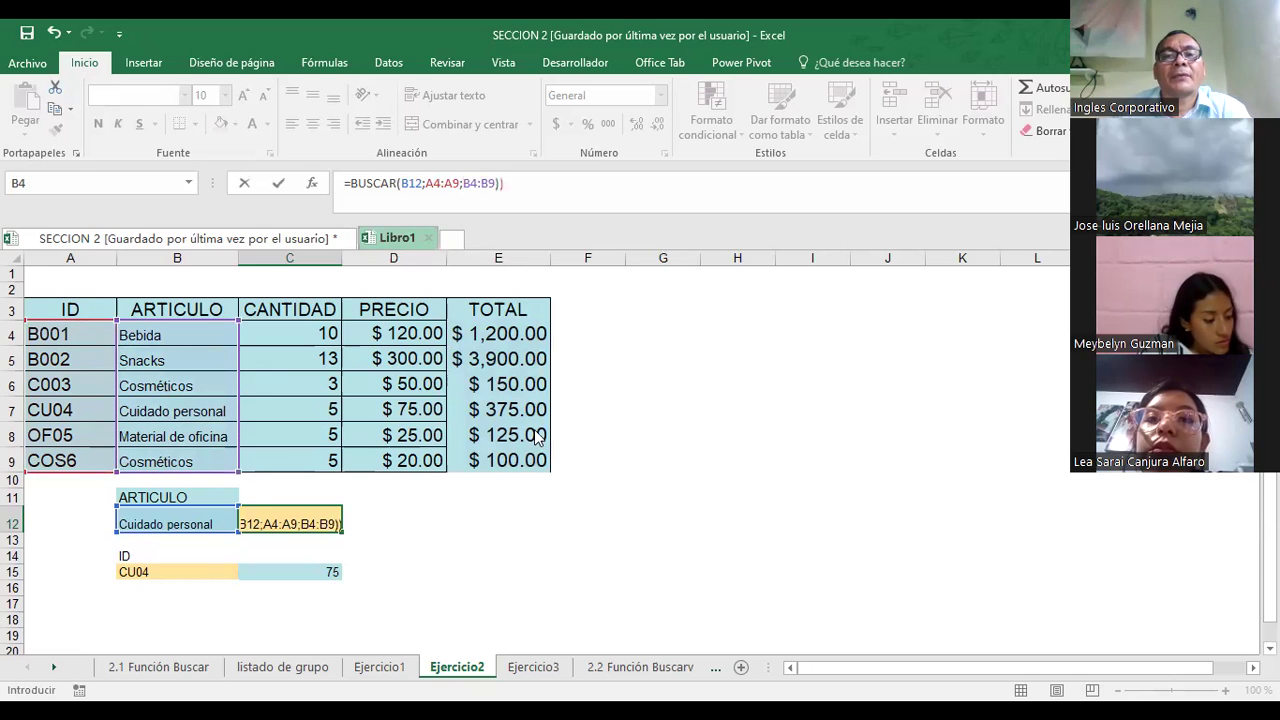
key(Return)
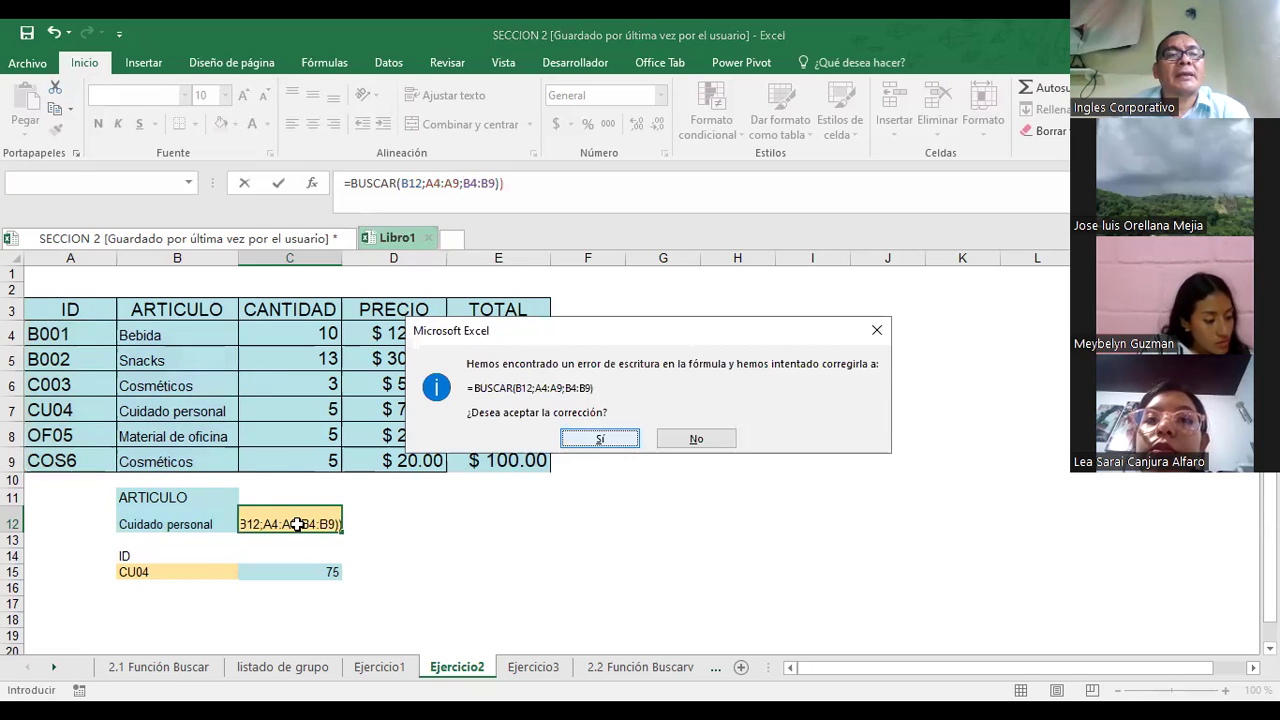
key(Return)
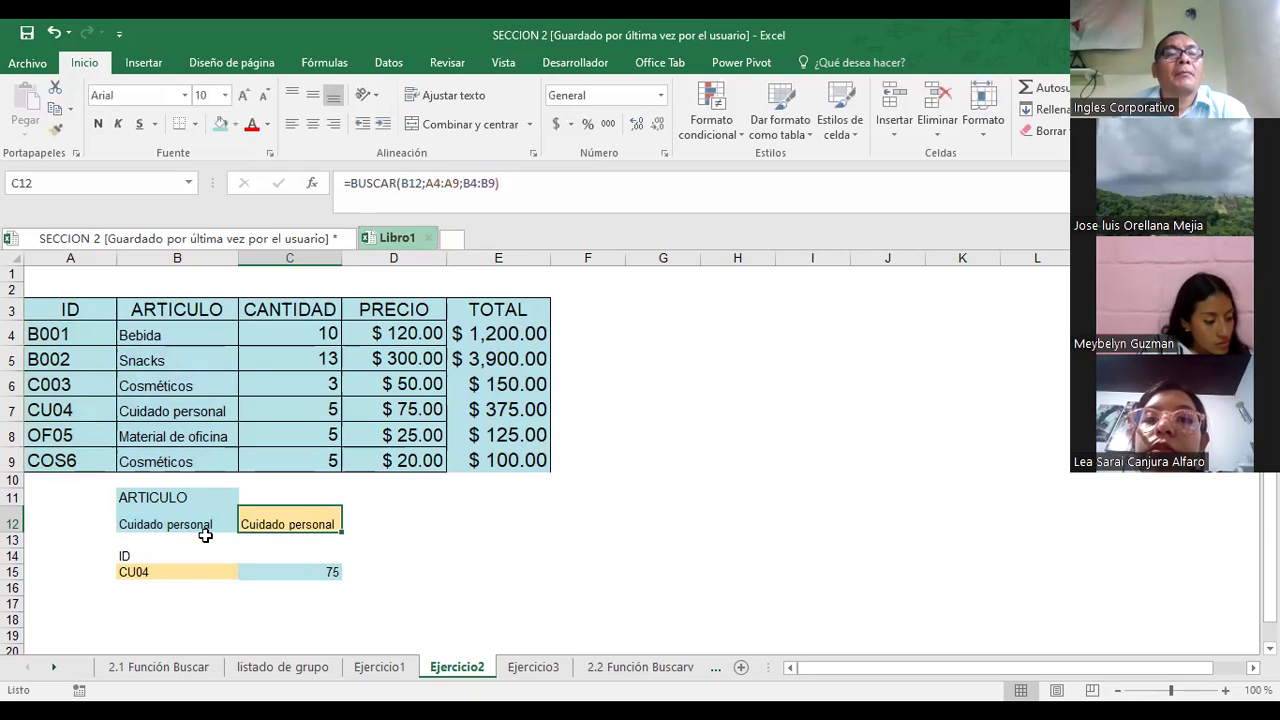
- Enter the ID COS6 in B12 so C12 returns Cosméticos
click(172, 528)
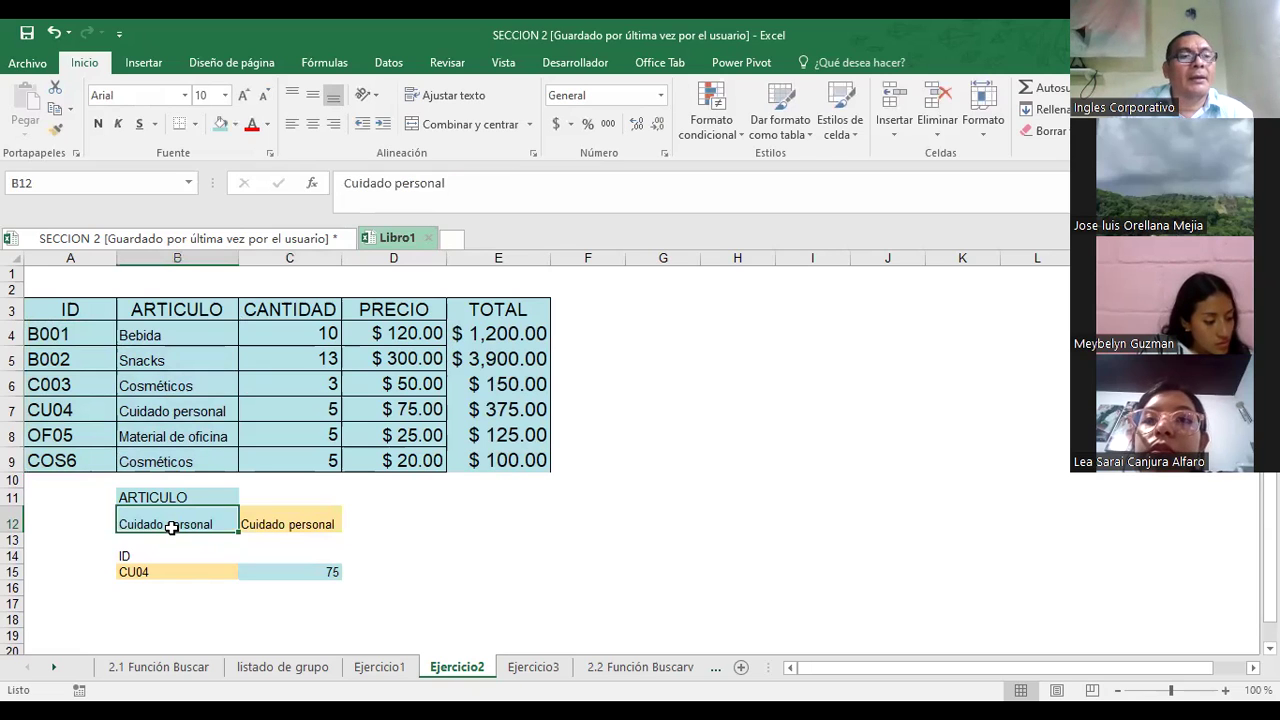
text(c)
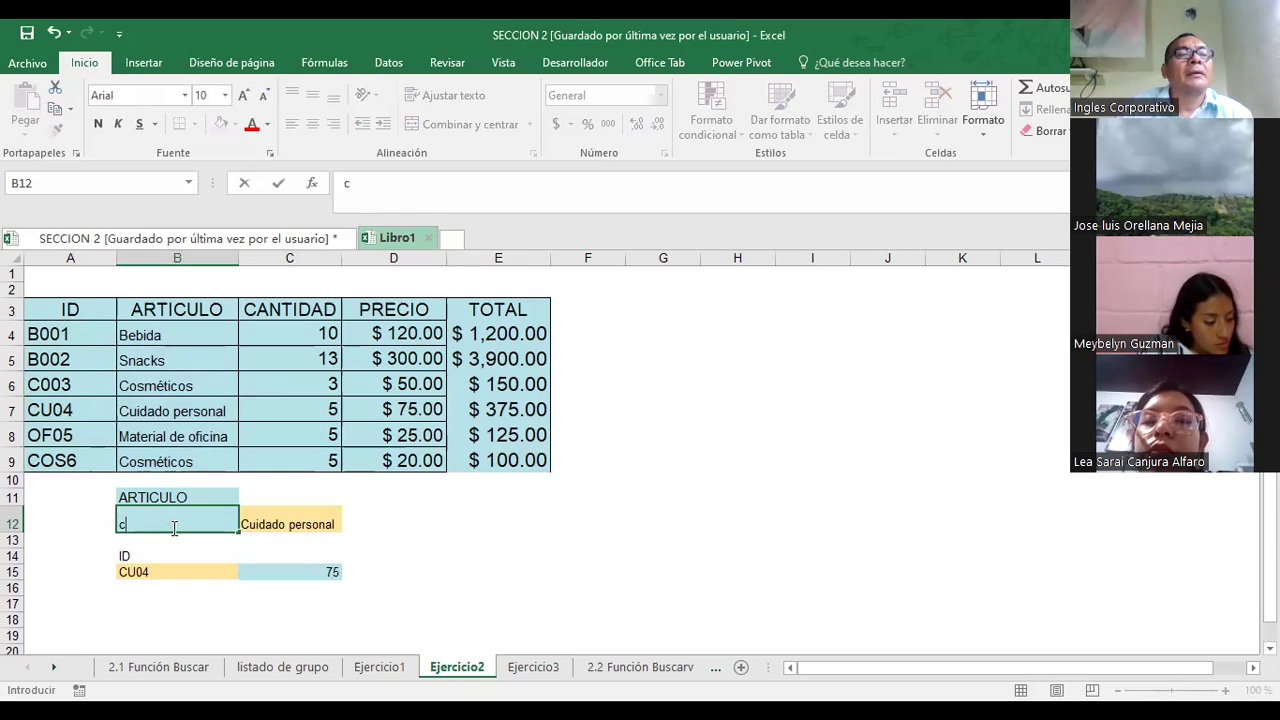
text(0)
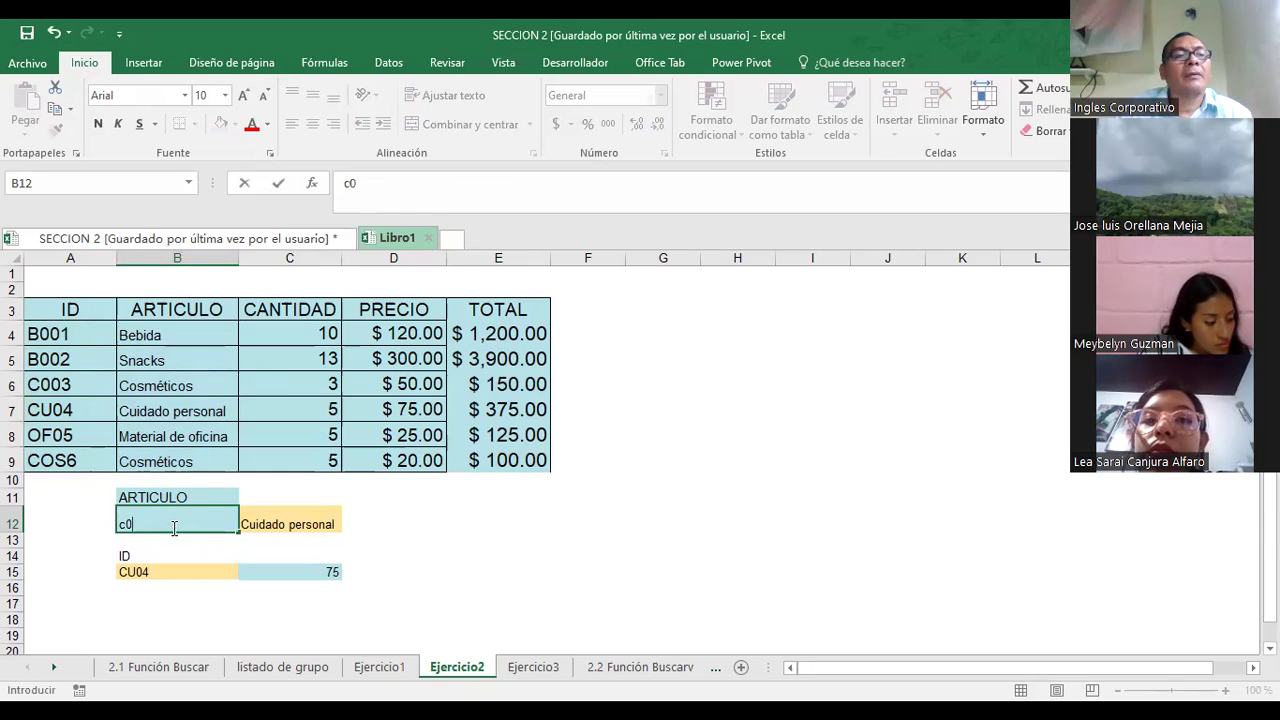
key(BackSpace)
key(BackSpace)
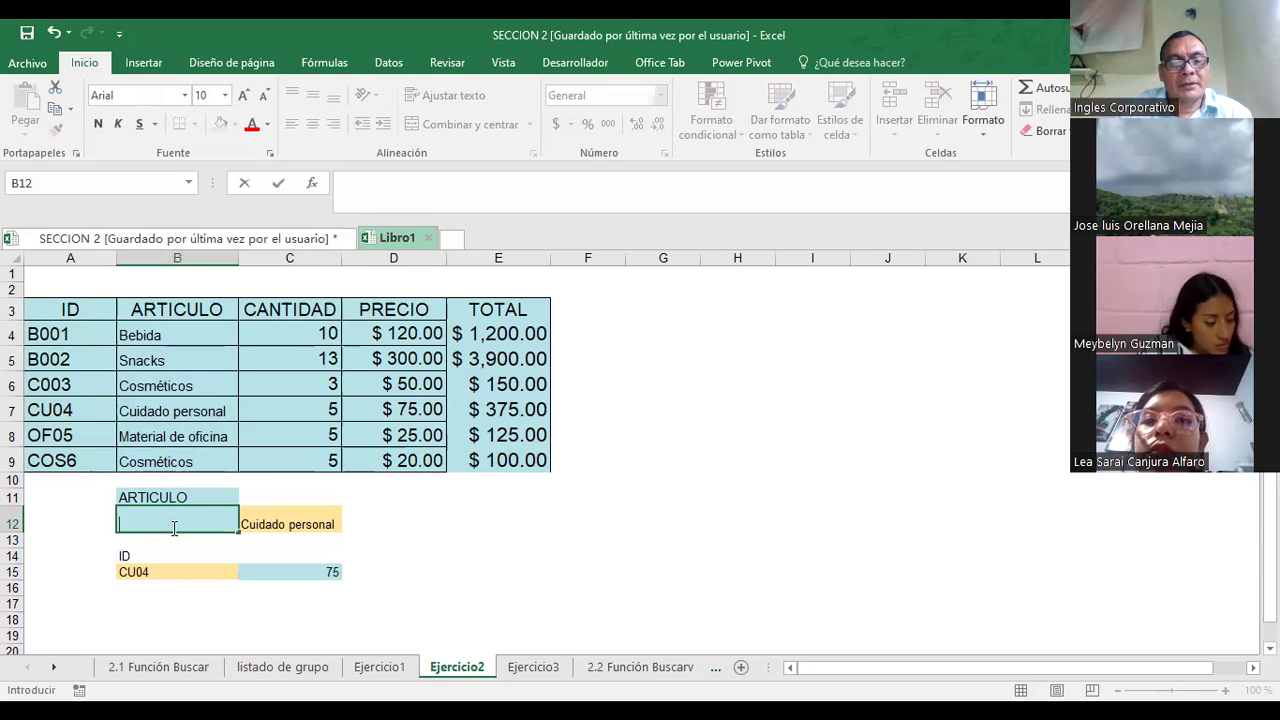
text(CO)
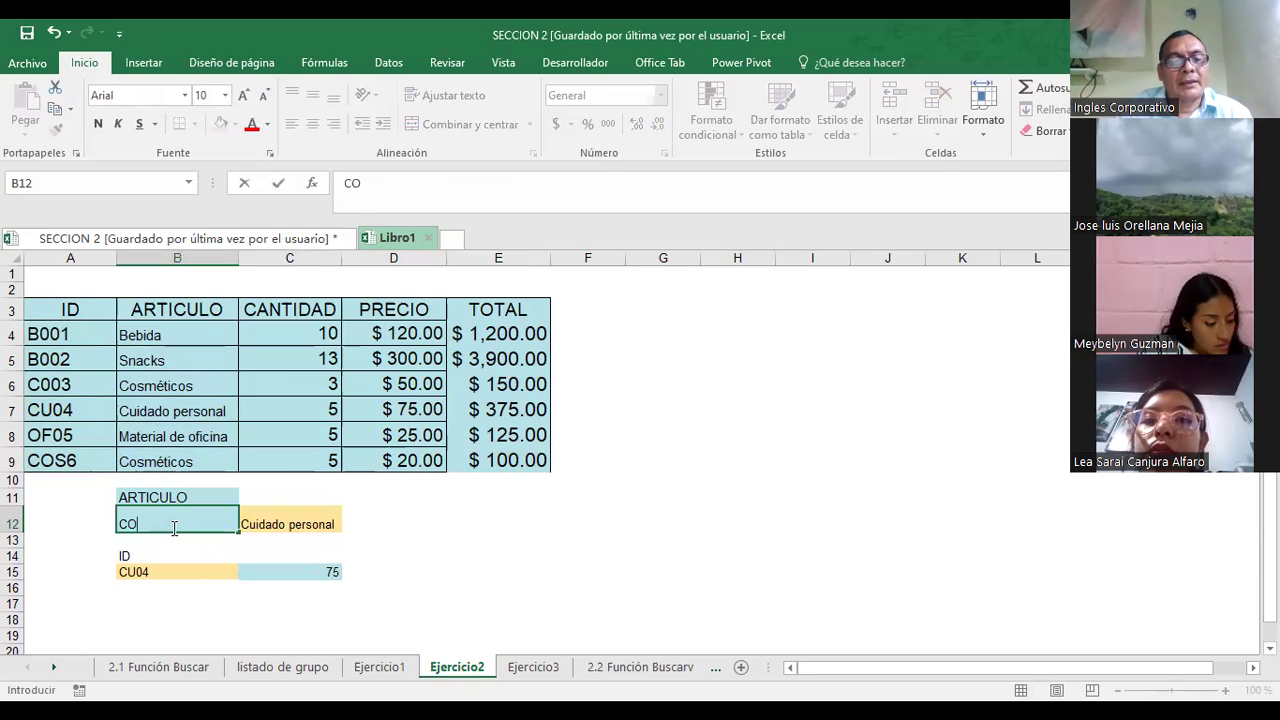
text(S6)
key(Return)
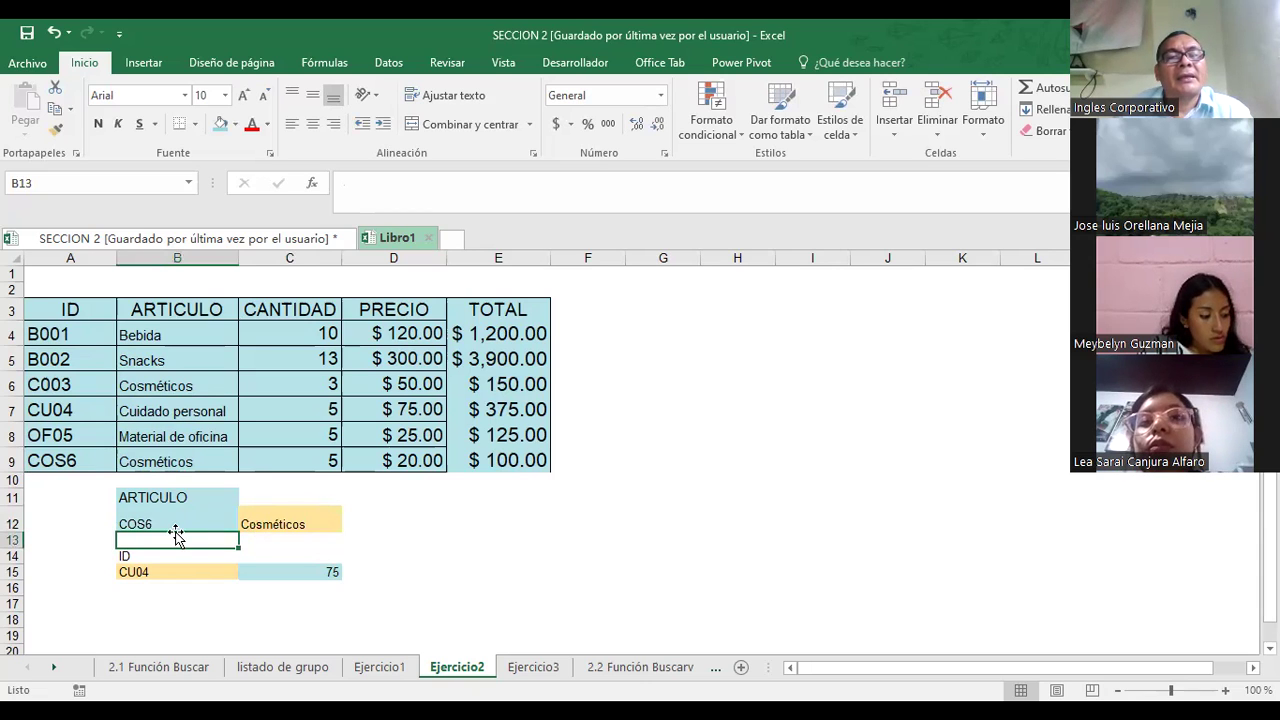
click(270, 522)
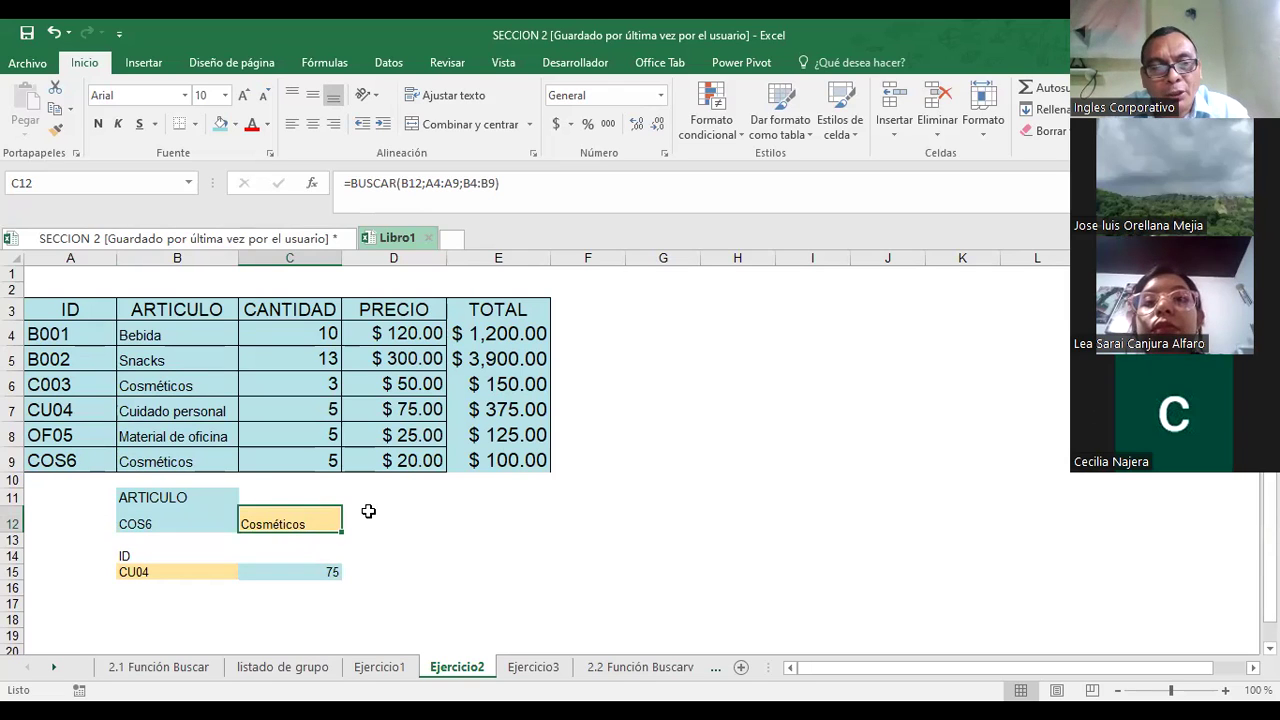
click(180, 523)
click(290, 519)
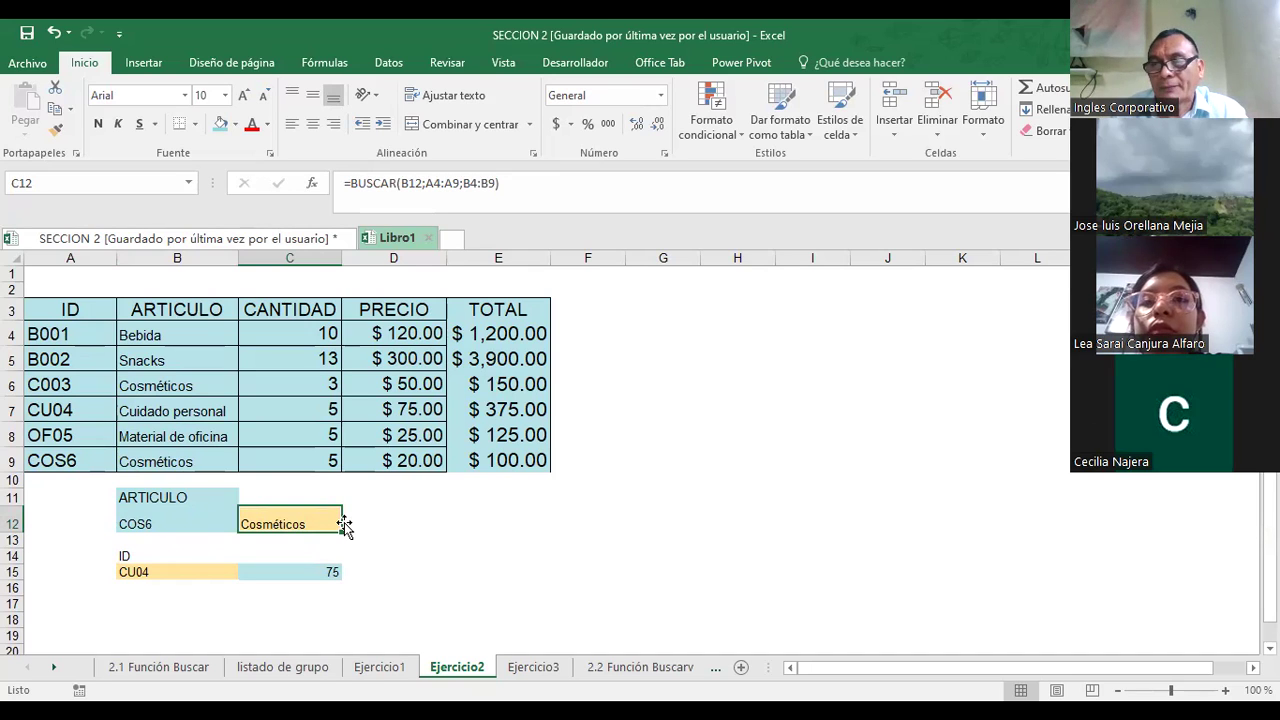
- Enter =BUSCAR(C12;B4:B9;C4:C9) in D12 to return 3, and enlarge the B11:D13 font size
click(368, 520)
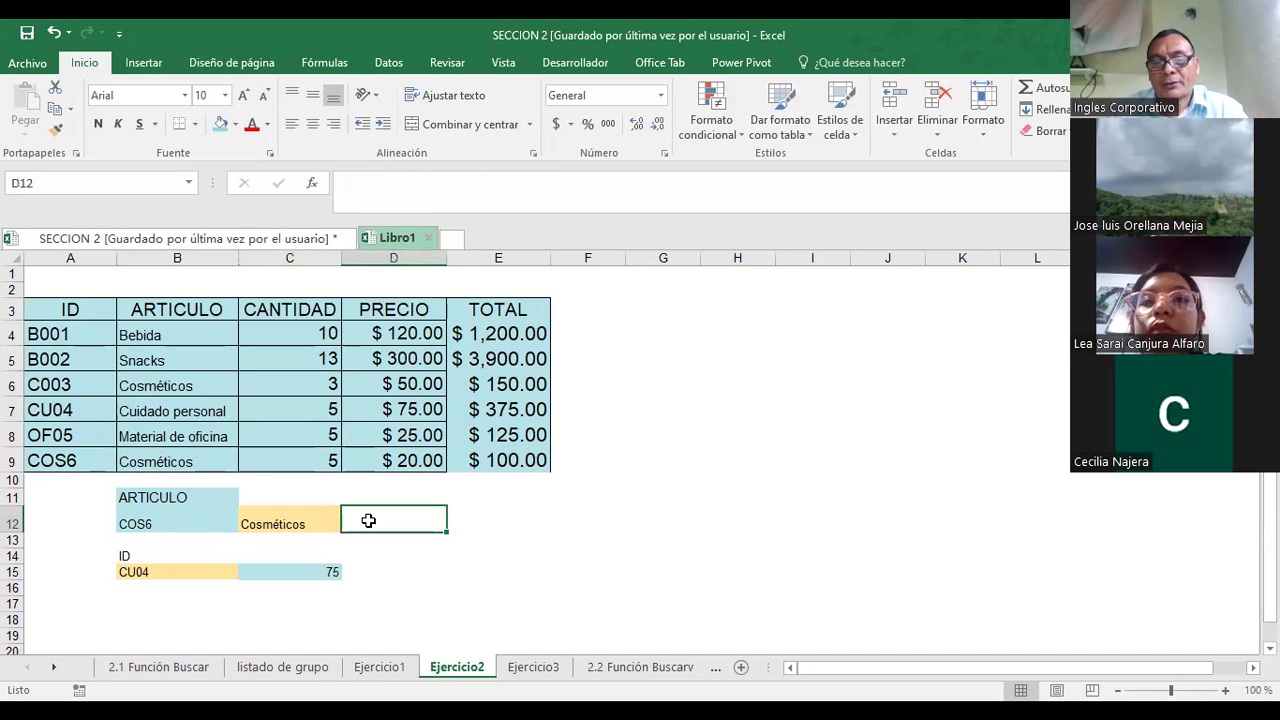
text(=)
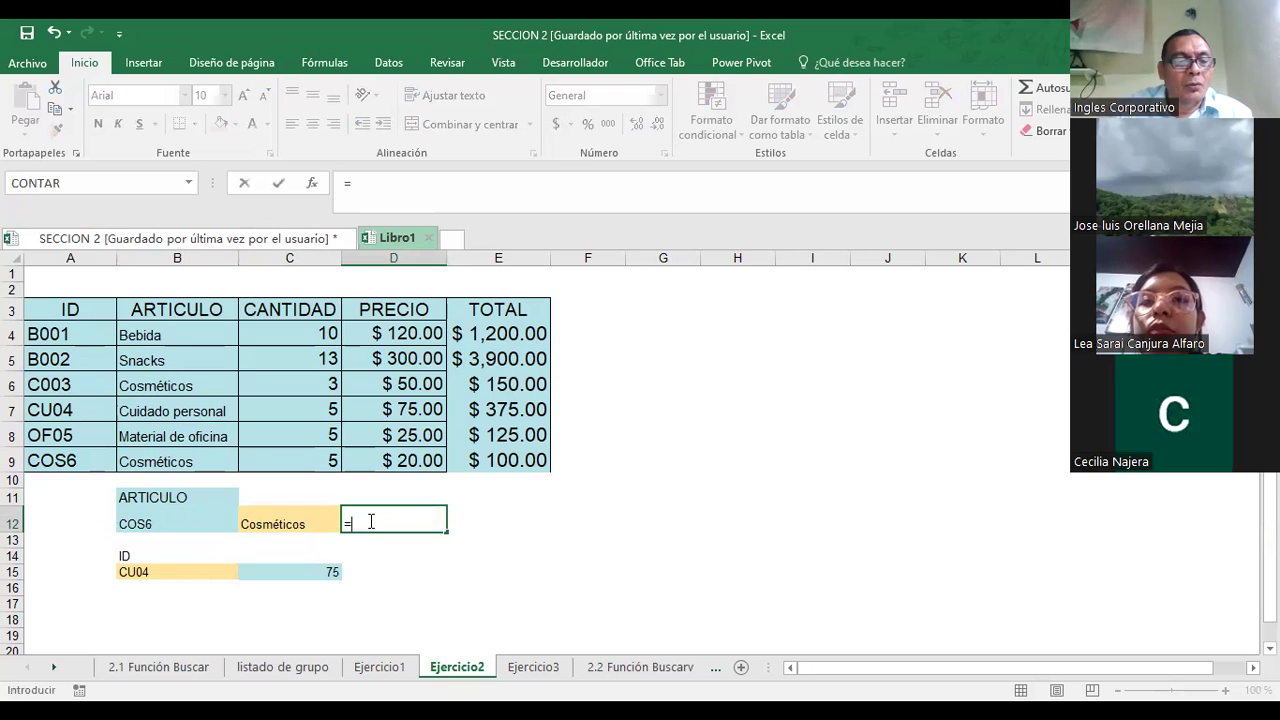
text(BUSCAR)
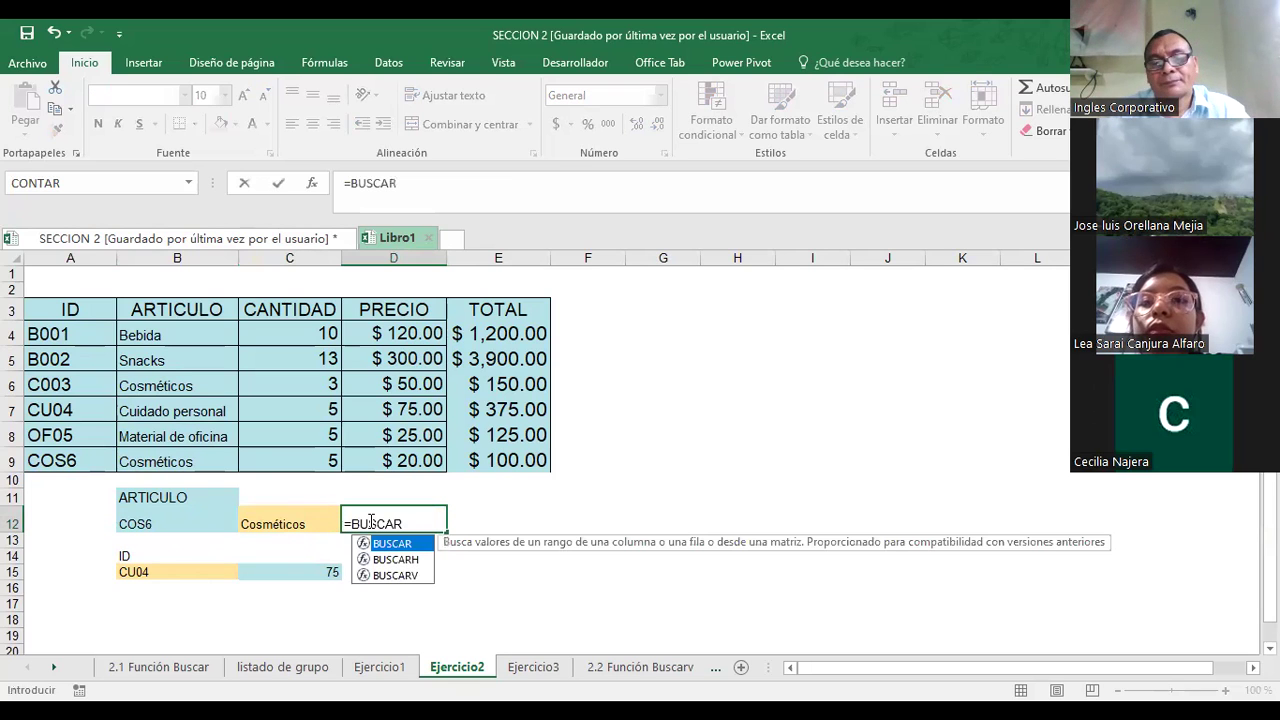
text(()
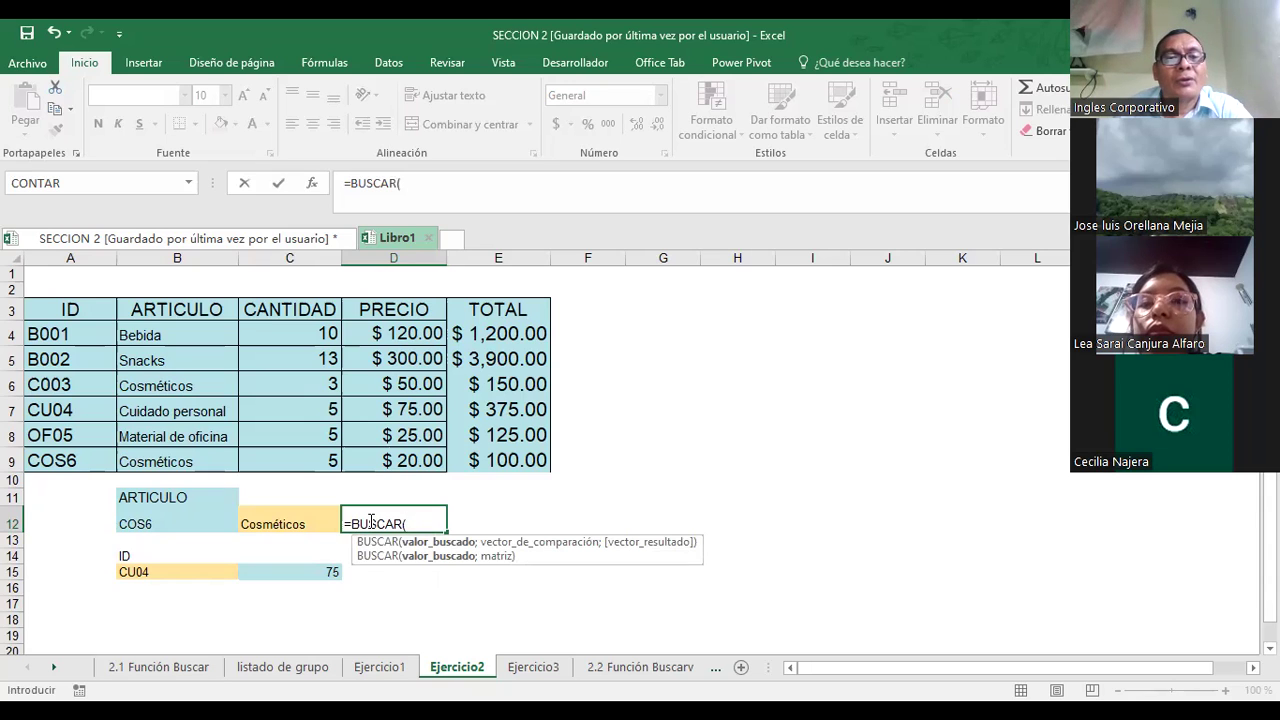
click(284, 521)
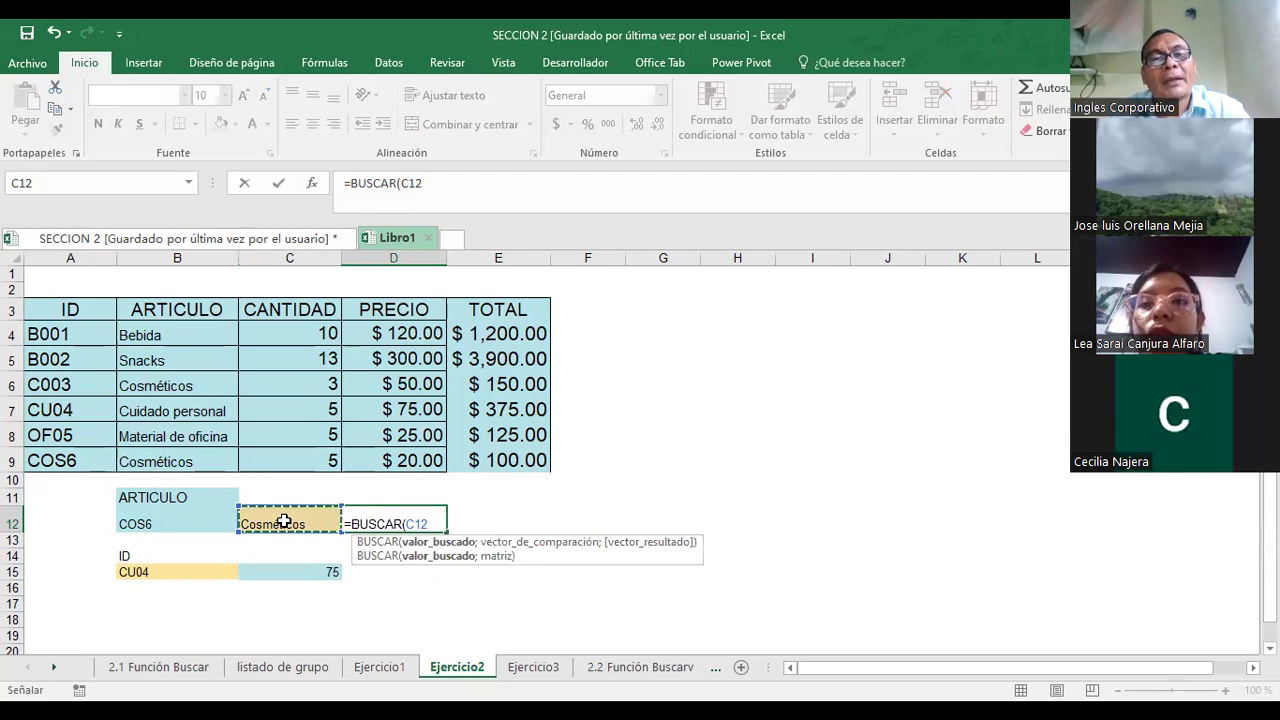
text(;)
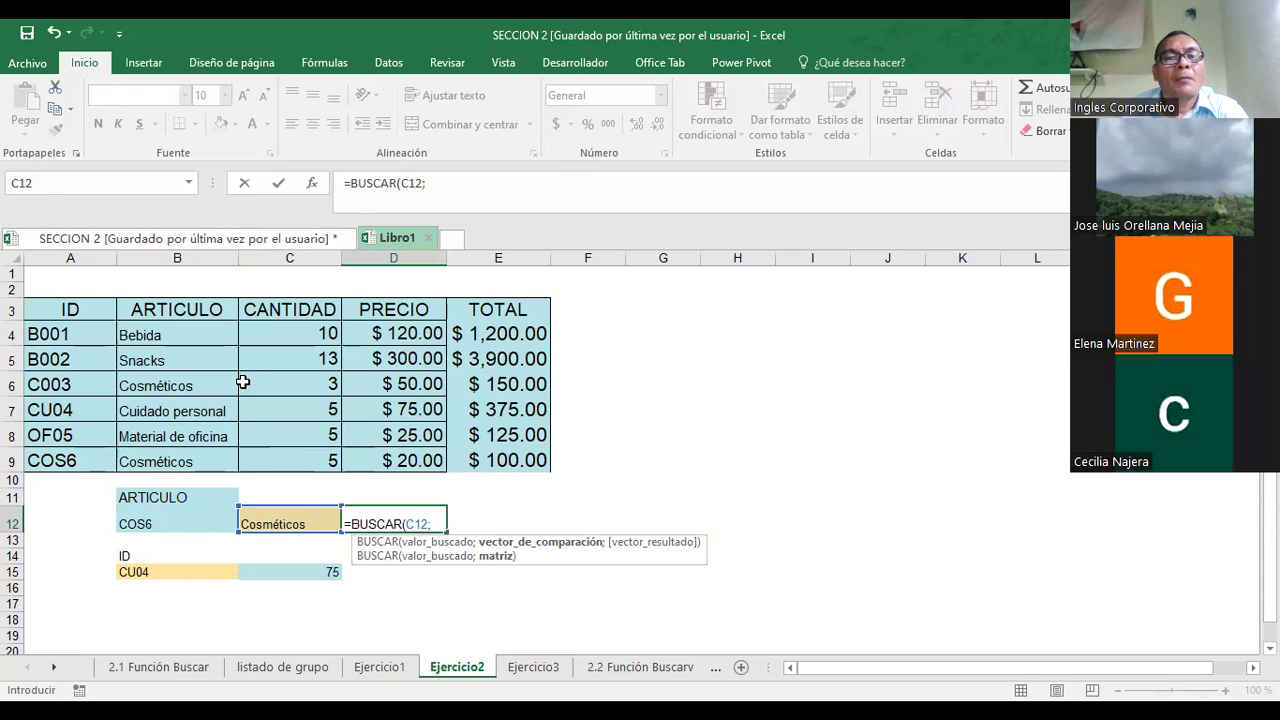
click(178, 334)
drag(175, 349, 172, 455)
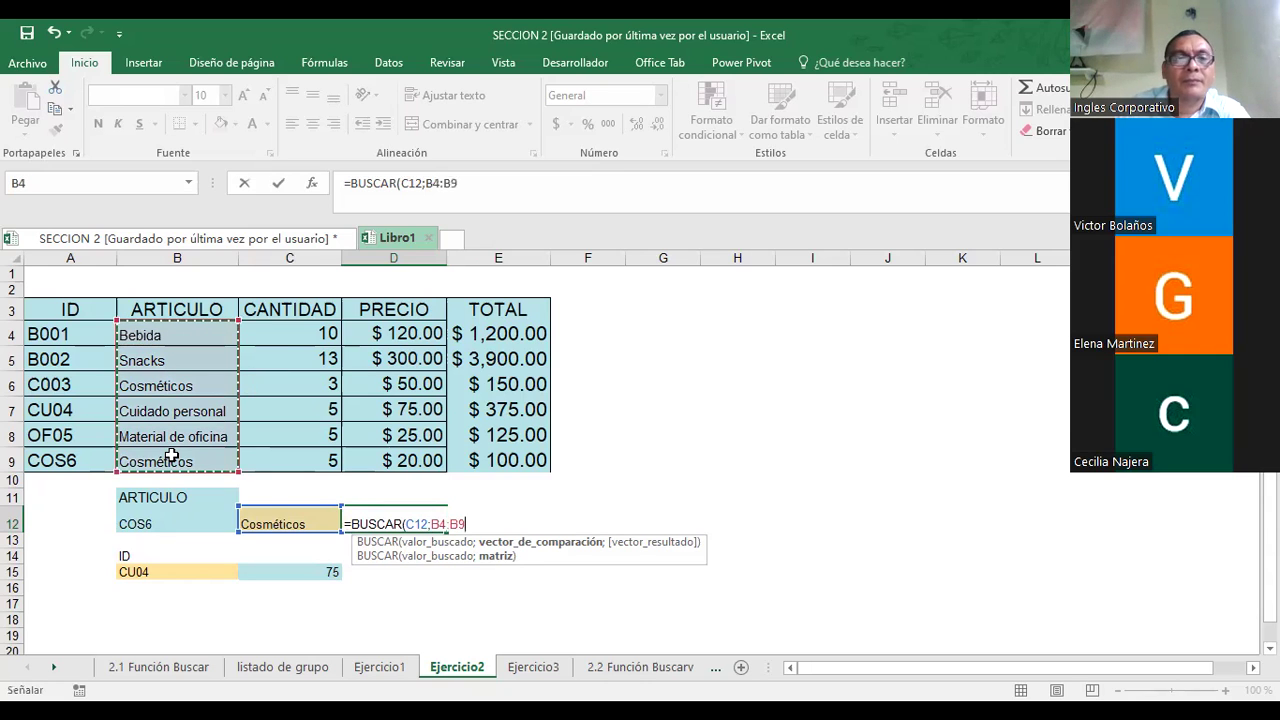
text(;)
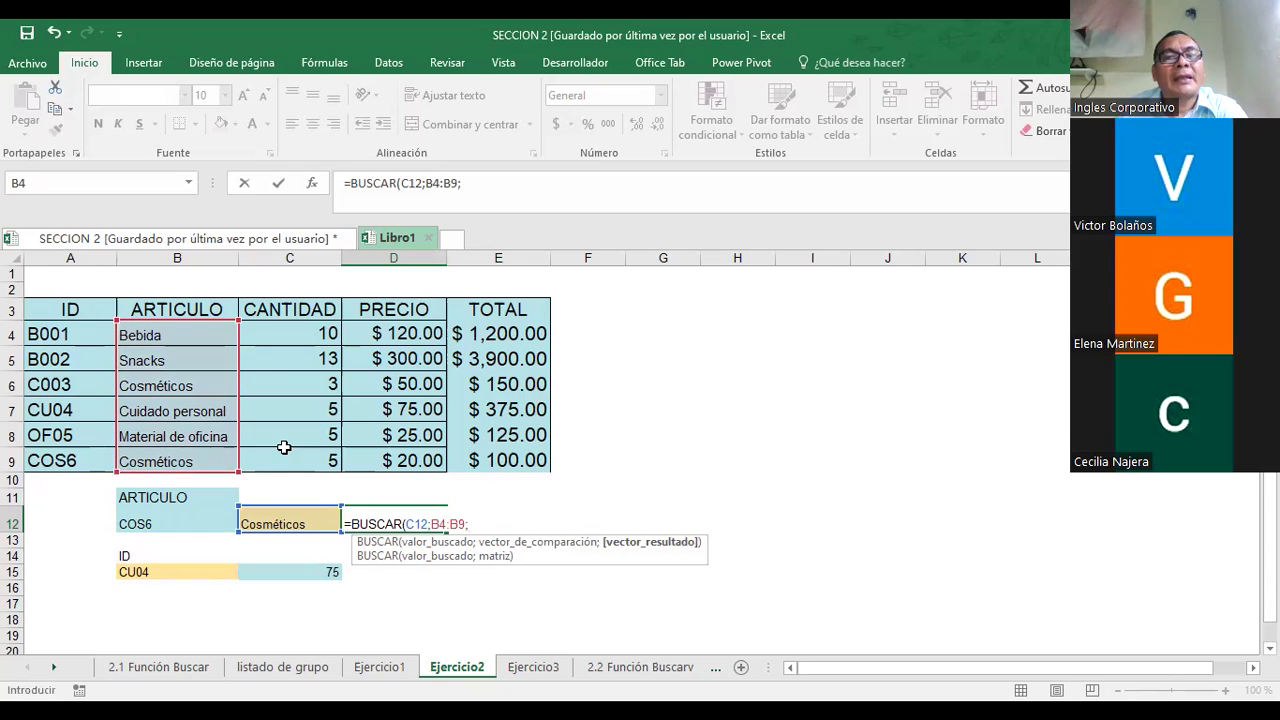
drag(289, 334, 287, 458)
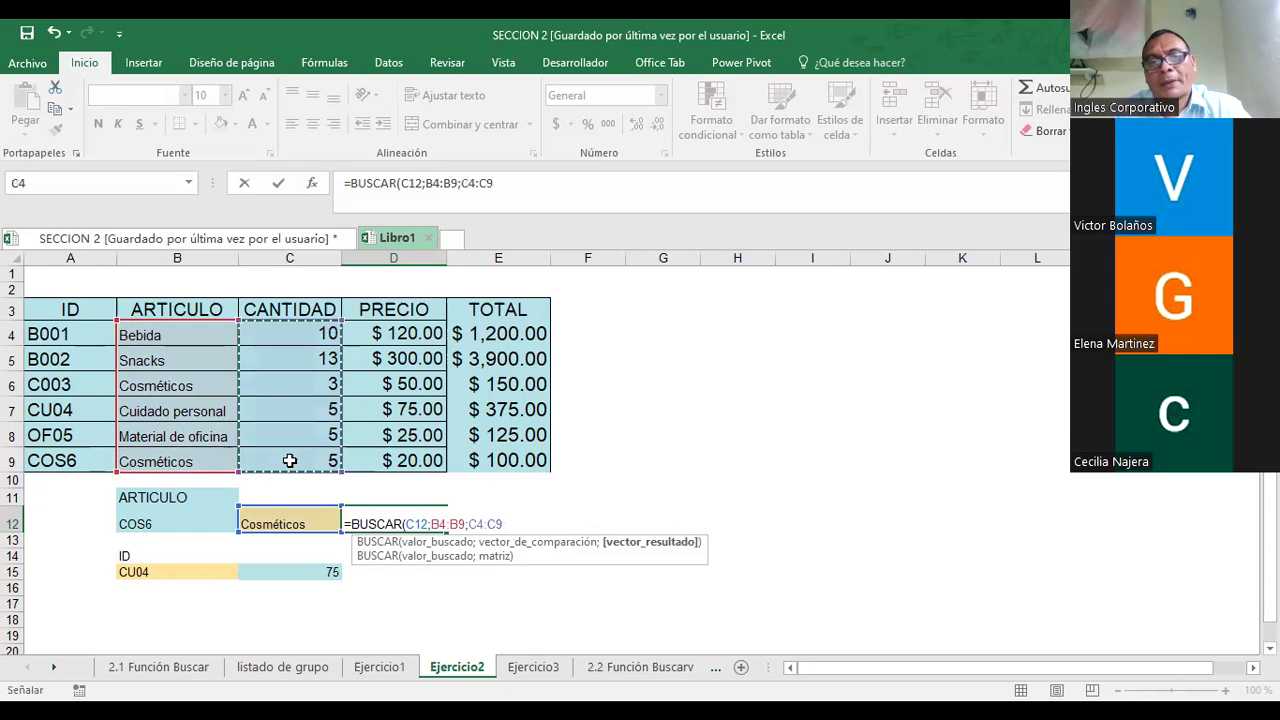
key(Return)
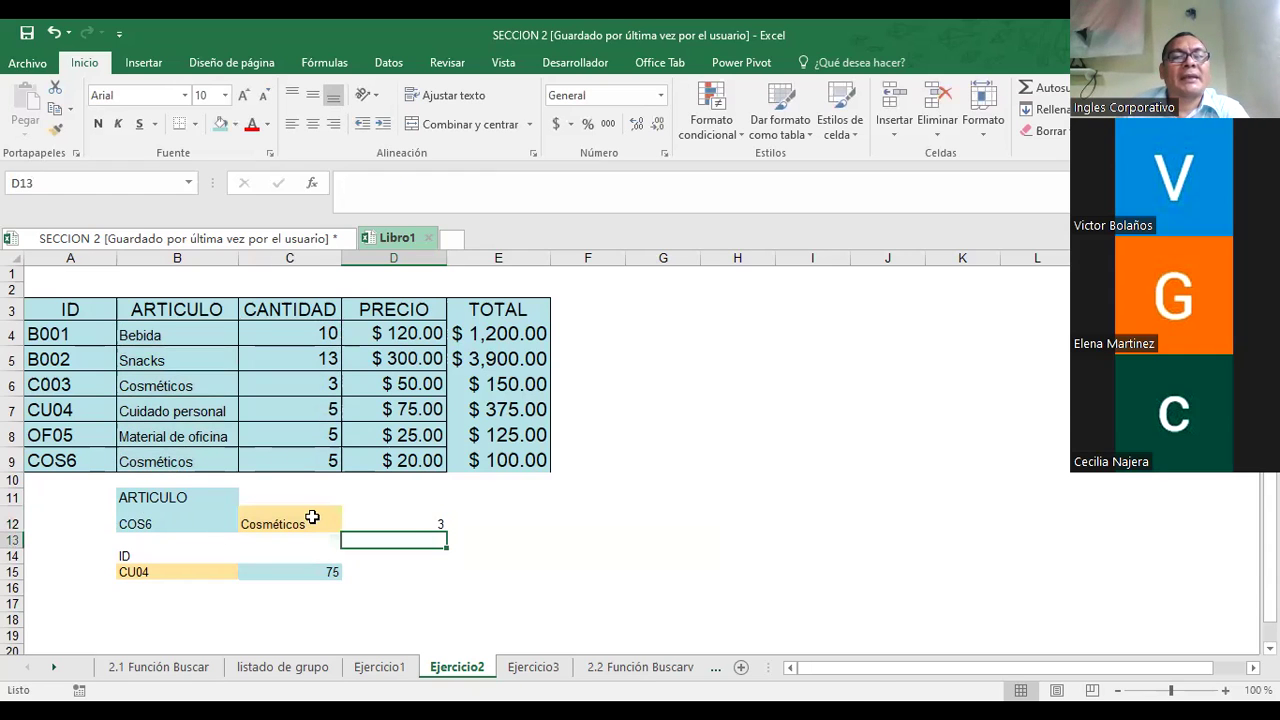
drag(150, 497, 420, 540)
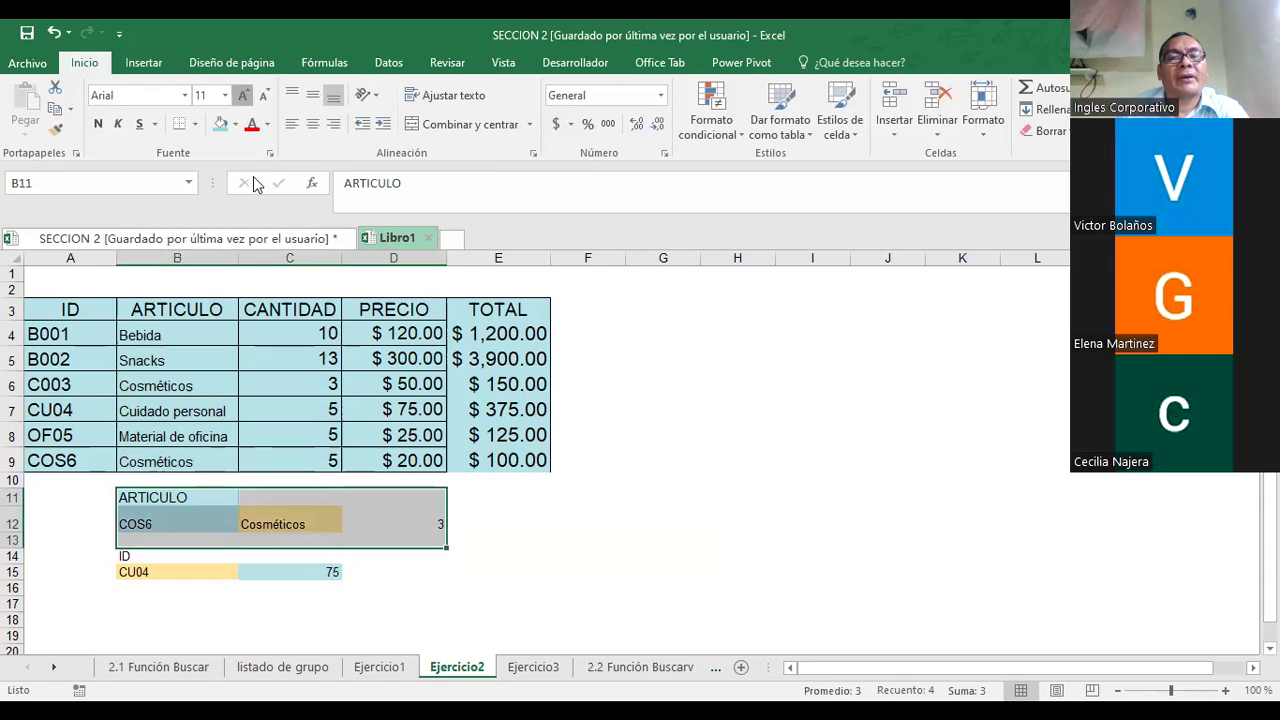
click(655, 477)
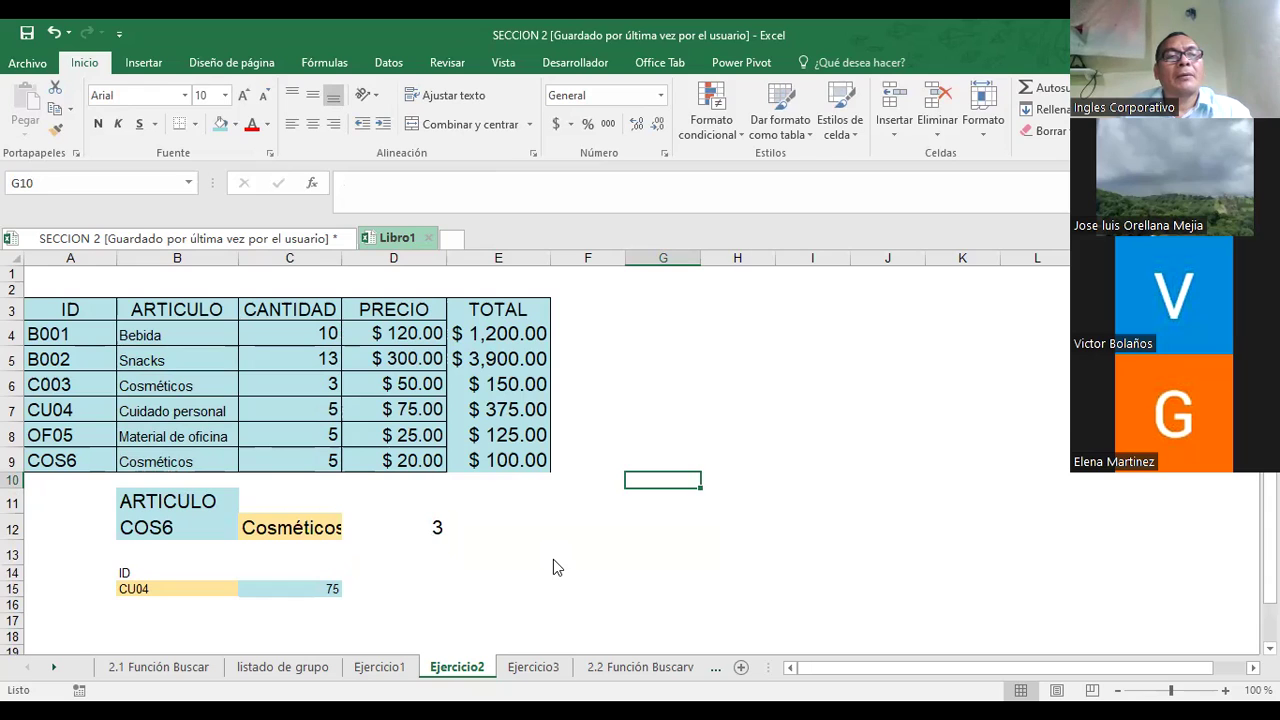
- Give B12:D12 an orange fill and bold text, and autofit column C for Cosméticos
drag(145, 527, 437, 527)
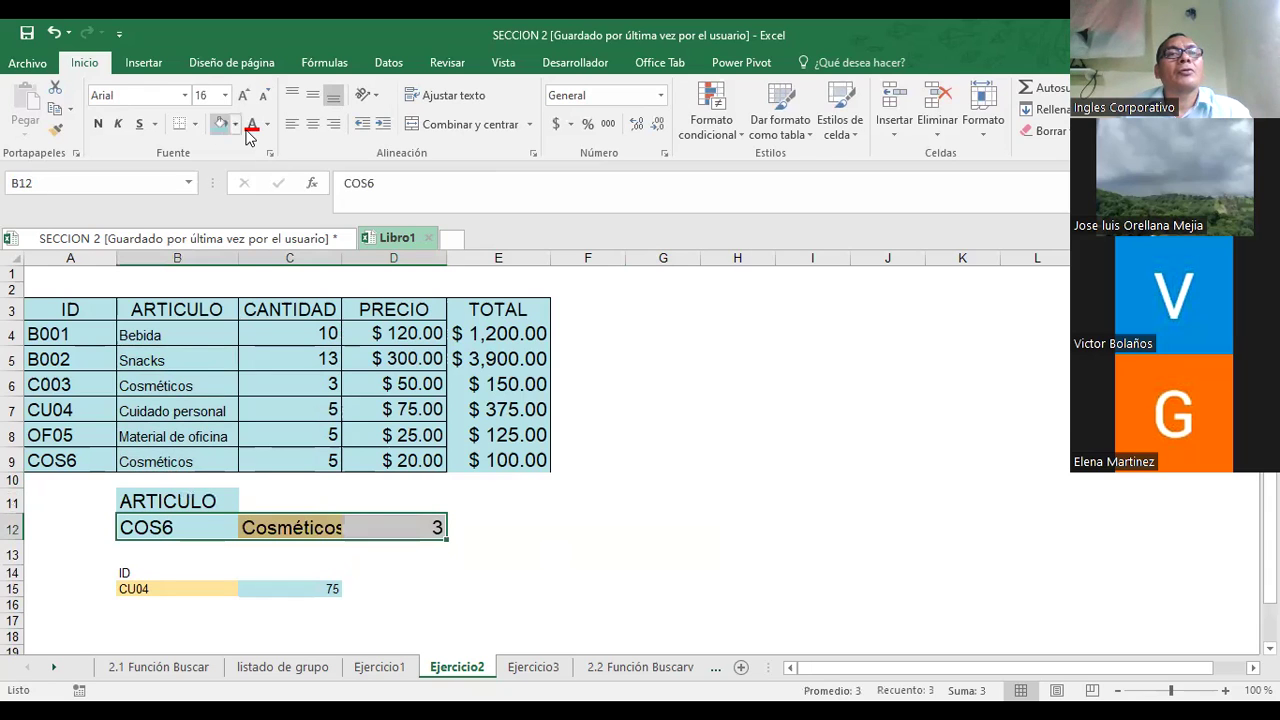
click(235, 124)
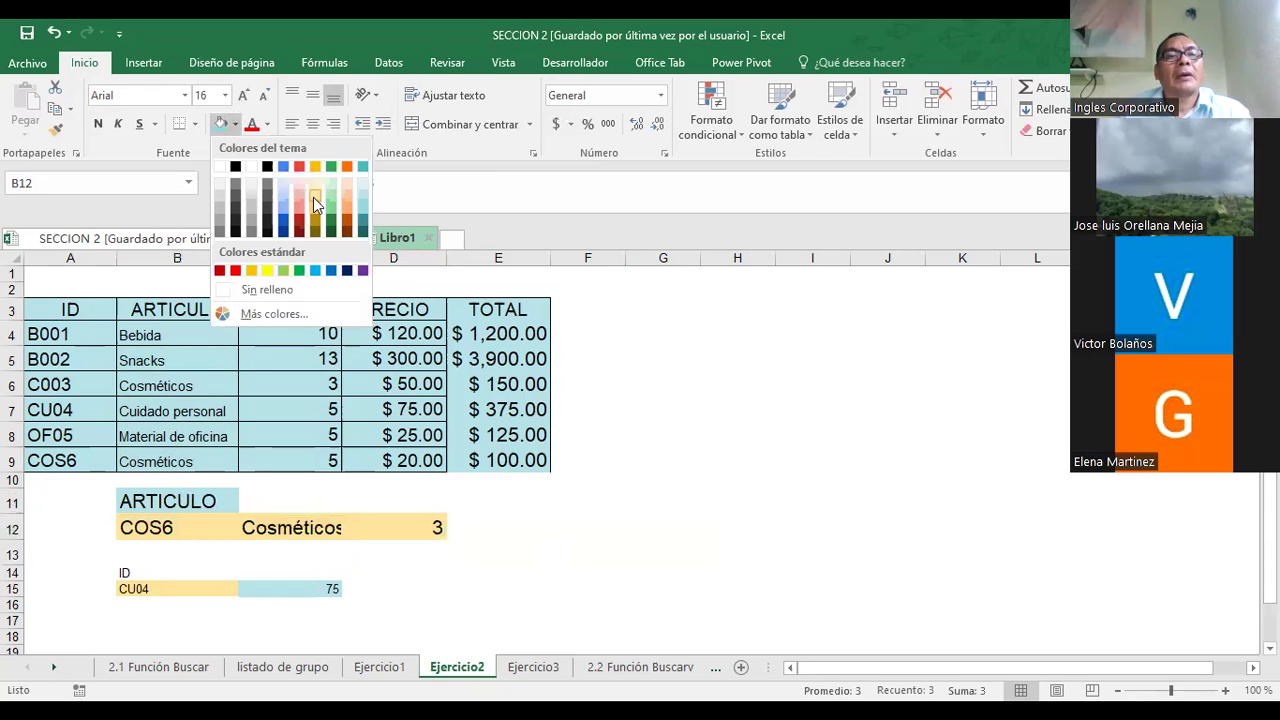
click(315, 213)
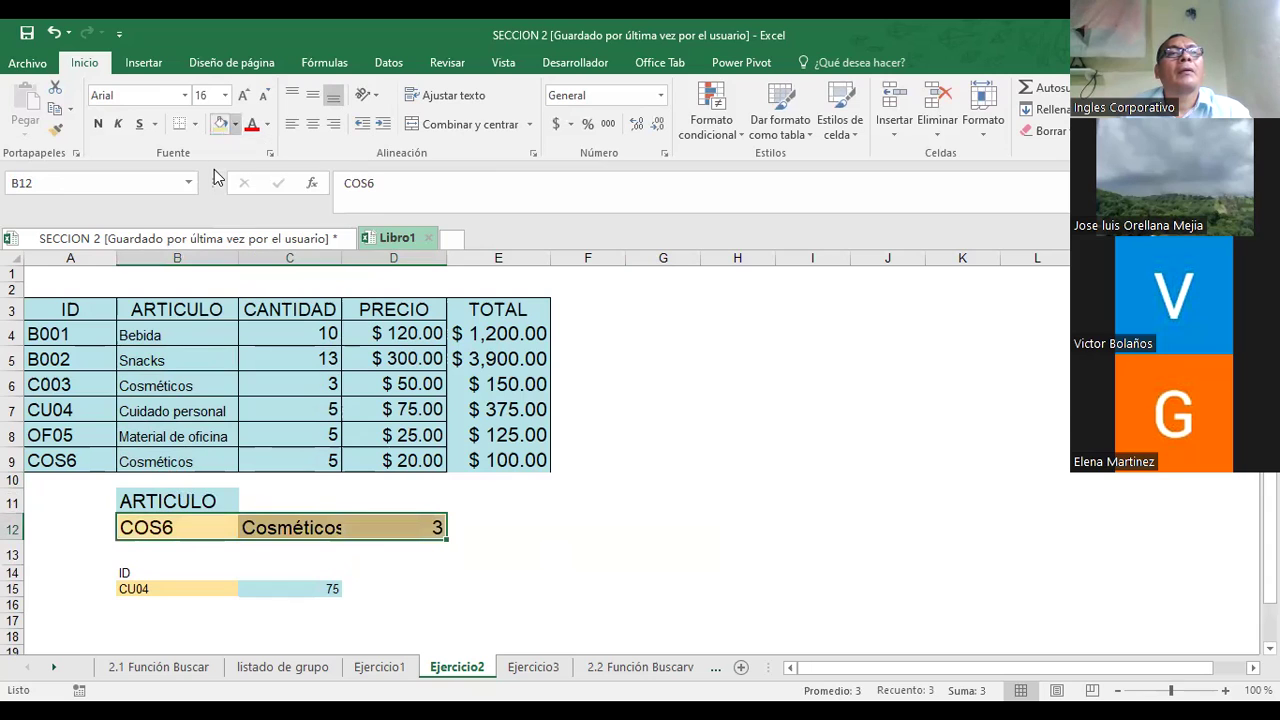
click(98, 124)
click(690, 524)
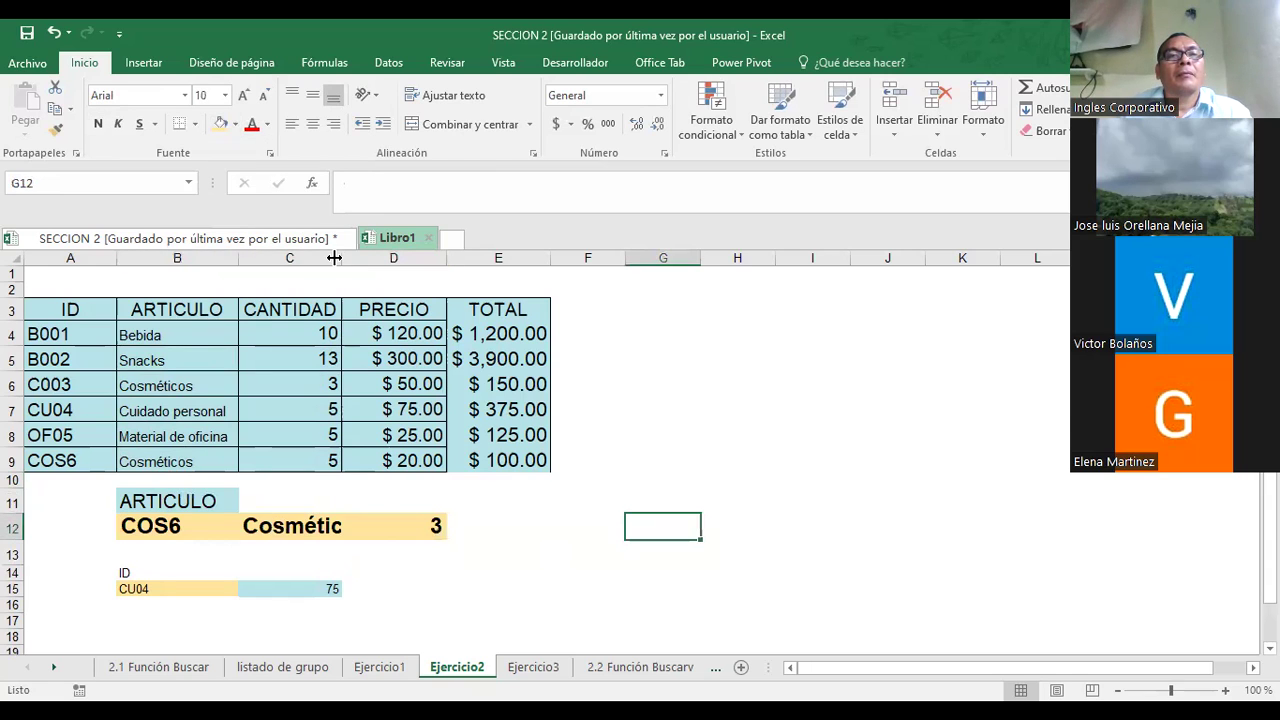
double_click(336, 259)
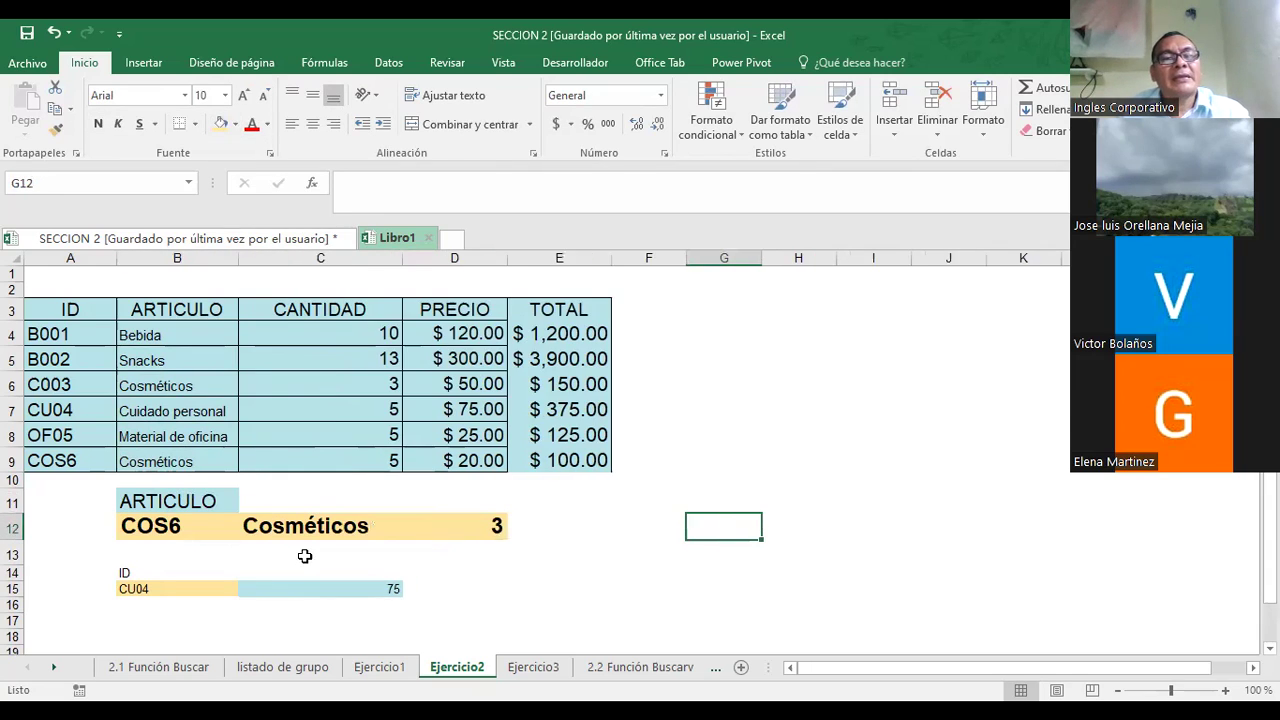
- Add cell borders to the lookup row and check the C12 and D12 formulas
click(150, 527)
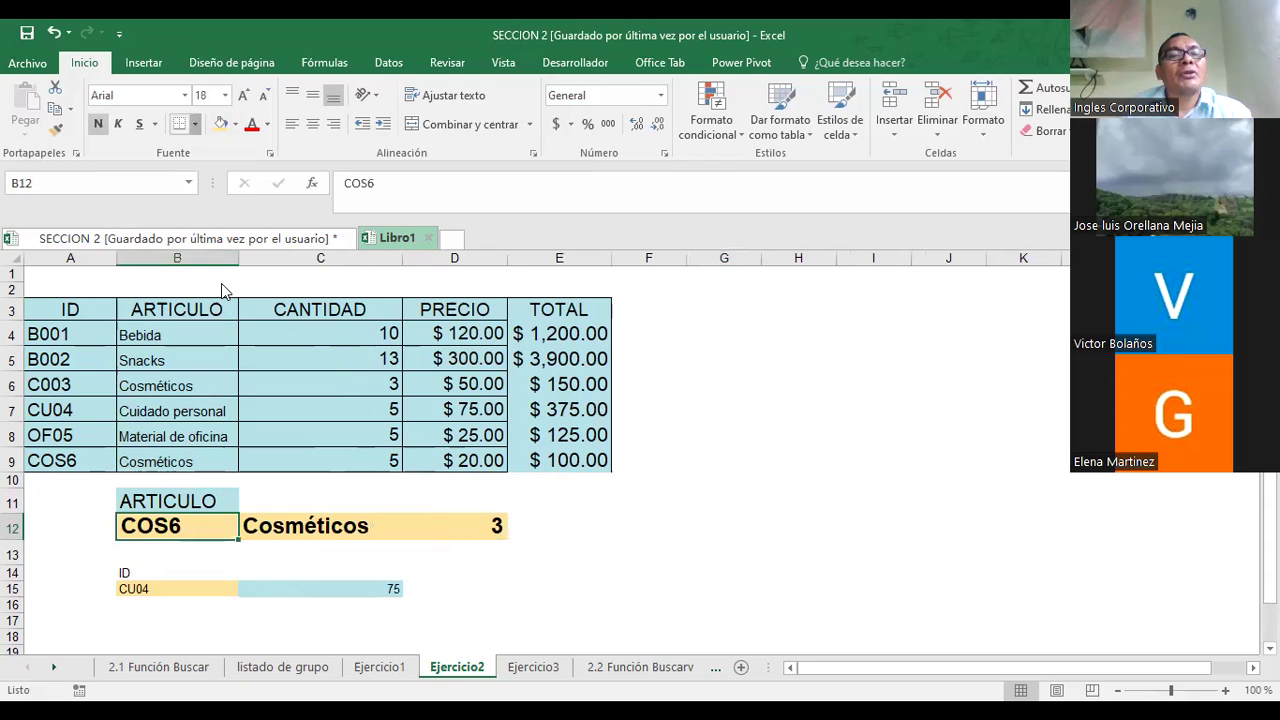
click(195, 124)
click(314, 534)
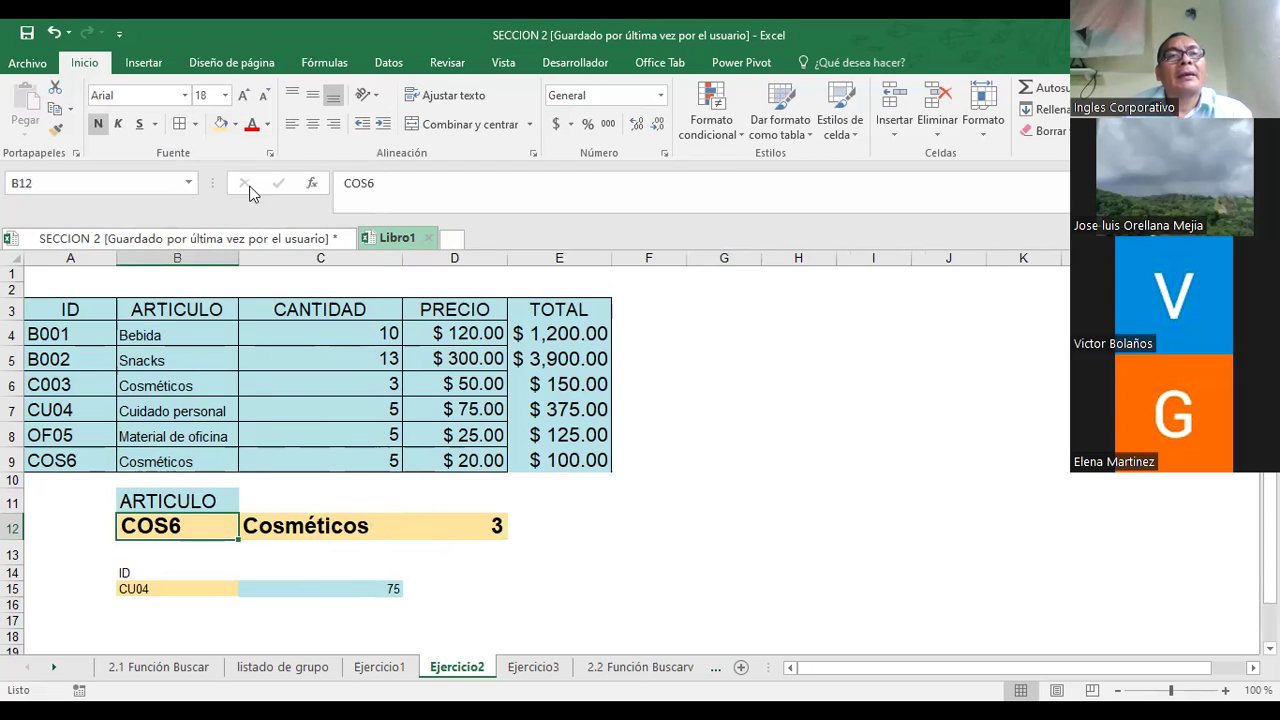
key(Right)
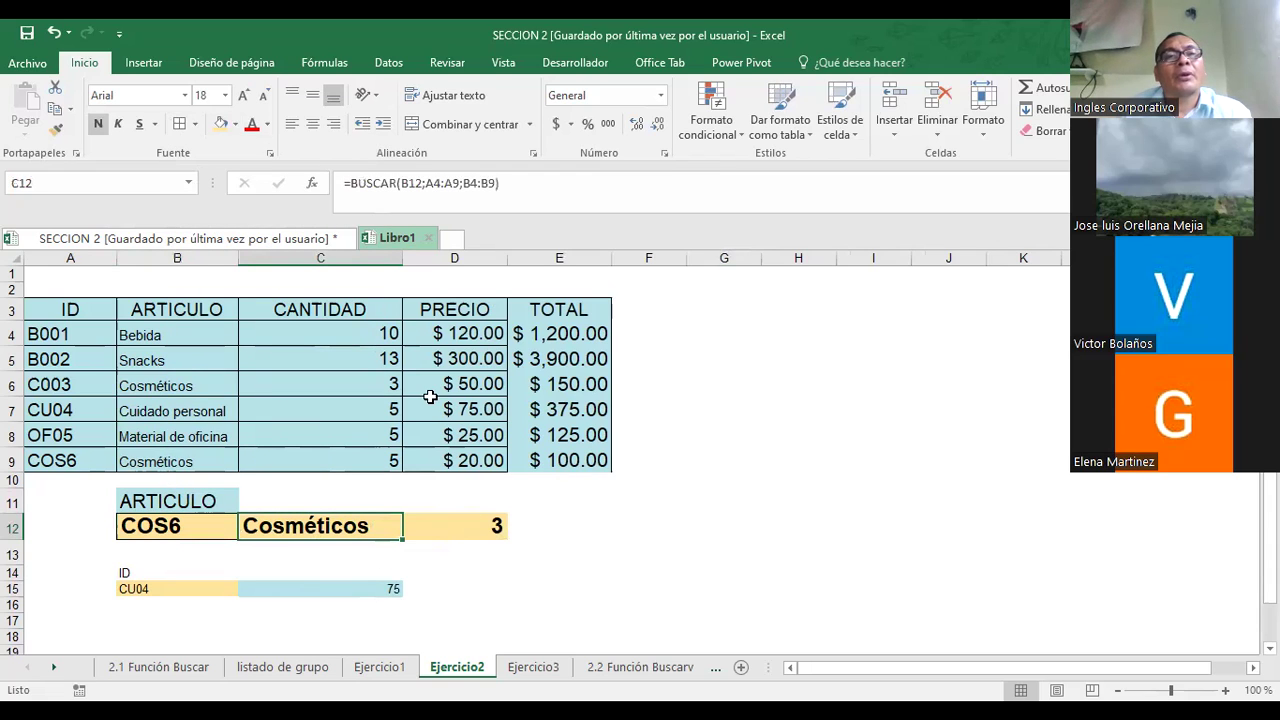
key(Right)
click(706, 518)
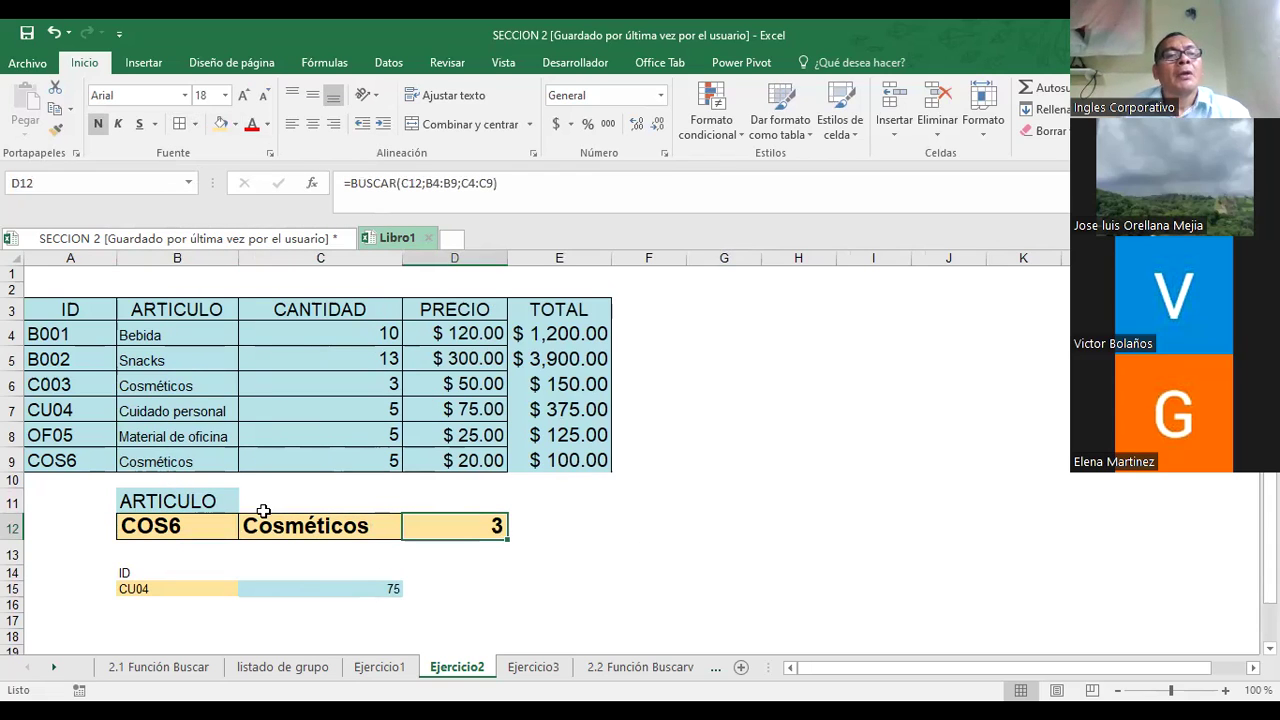
click(163, 529)
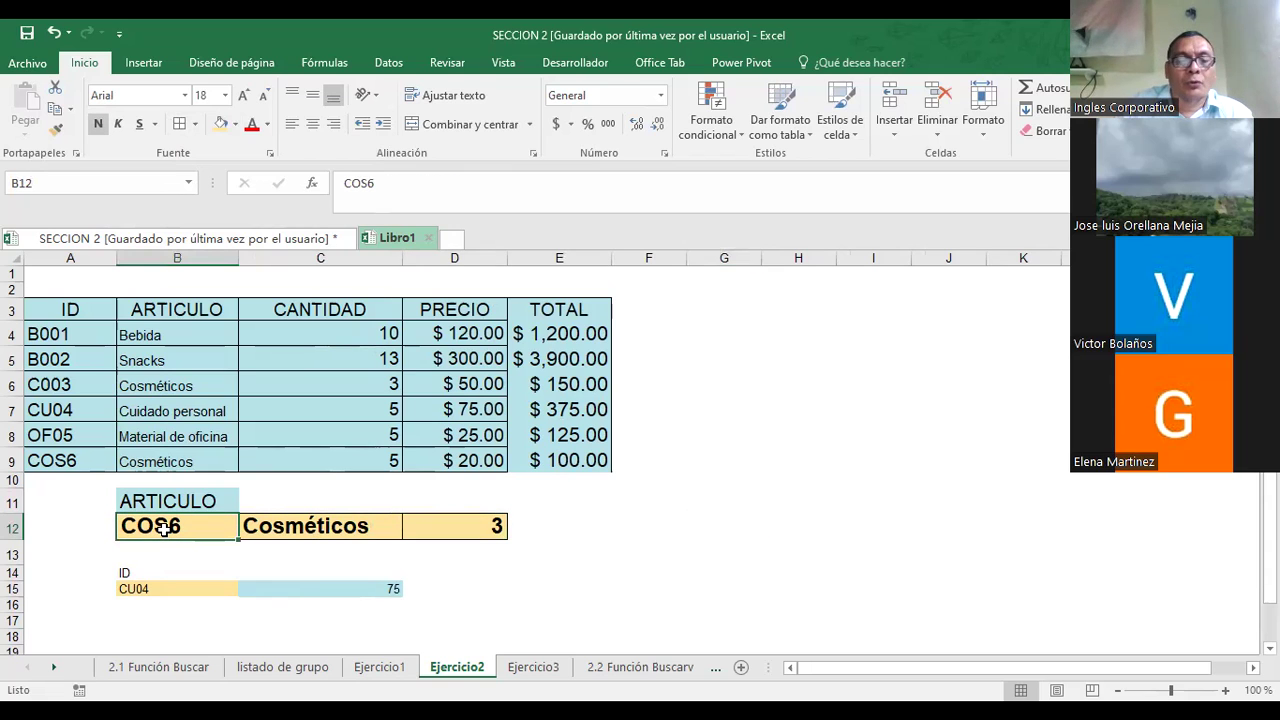
- Try the lookup IDs B001 and then C003 in B12
text(00)
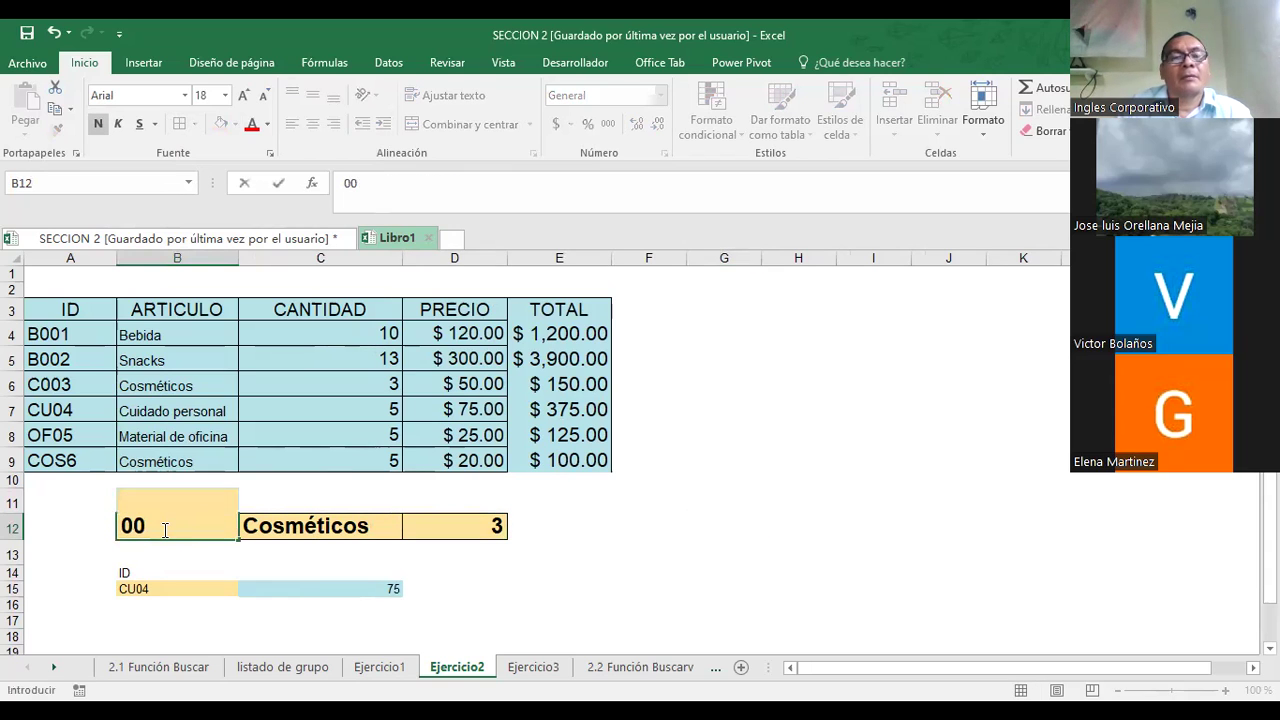
key(BackSpace)
key(BackSpace)
text(B)
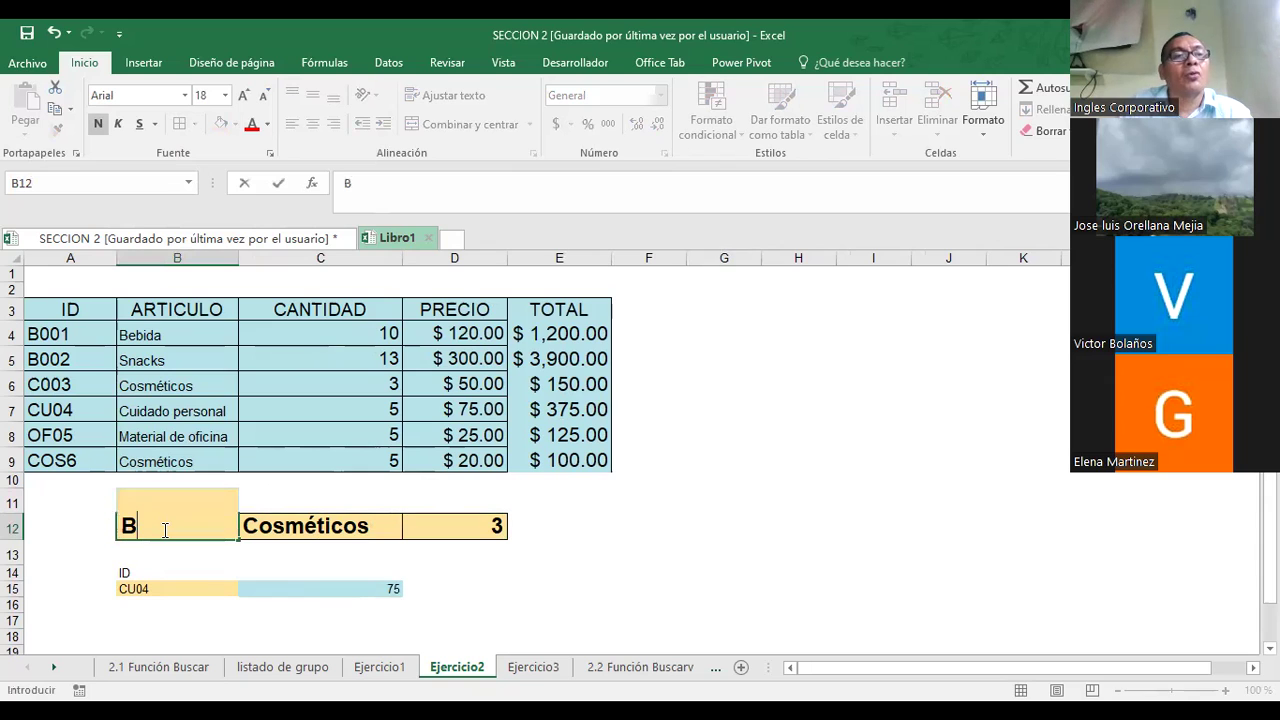
text(001)
key(Return)
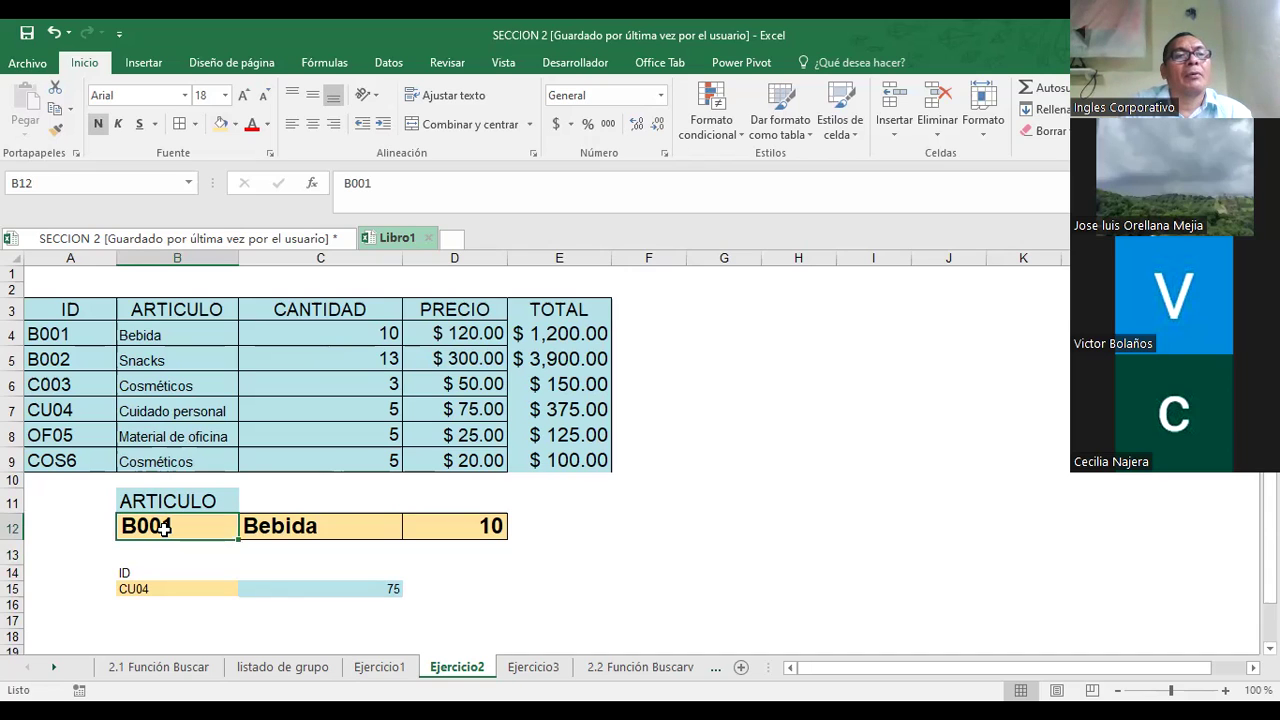
text(C)
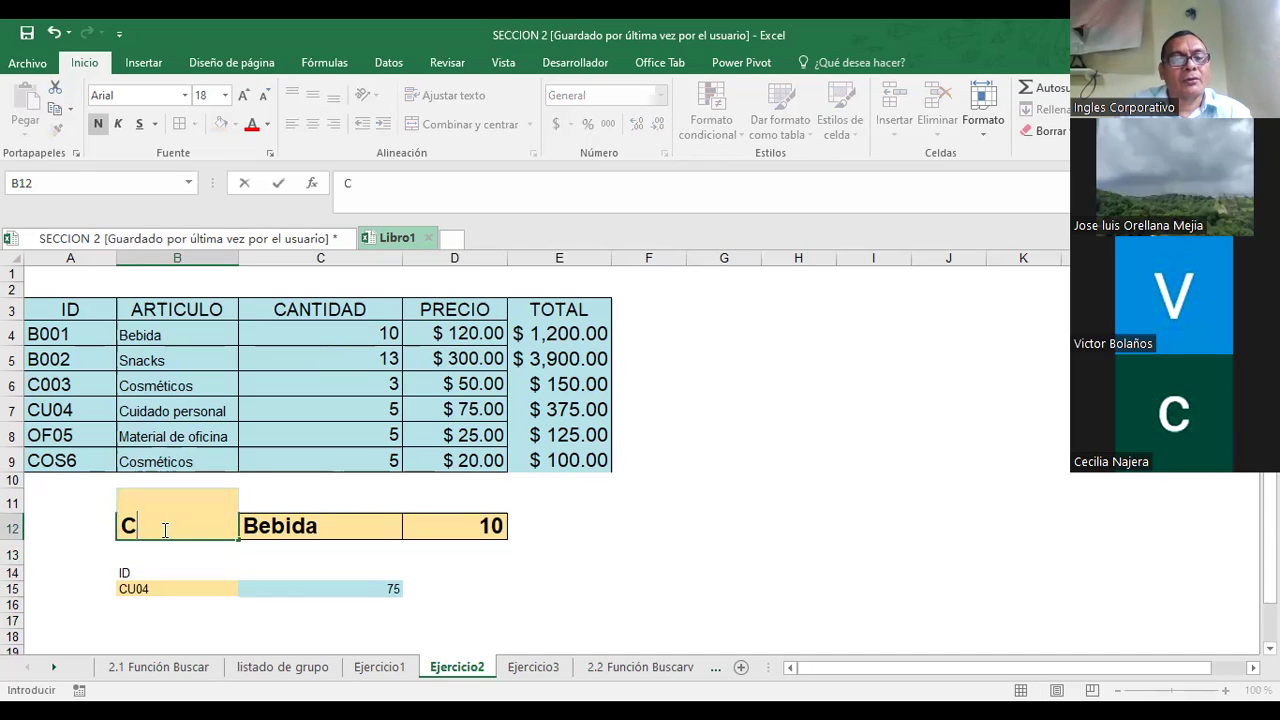
text(003)
key(Return)
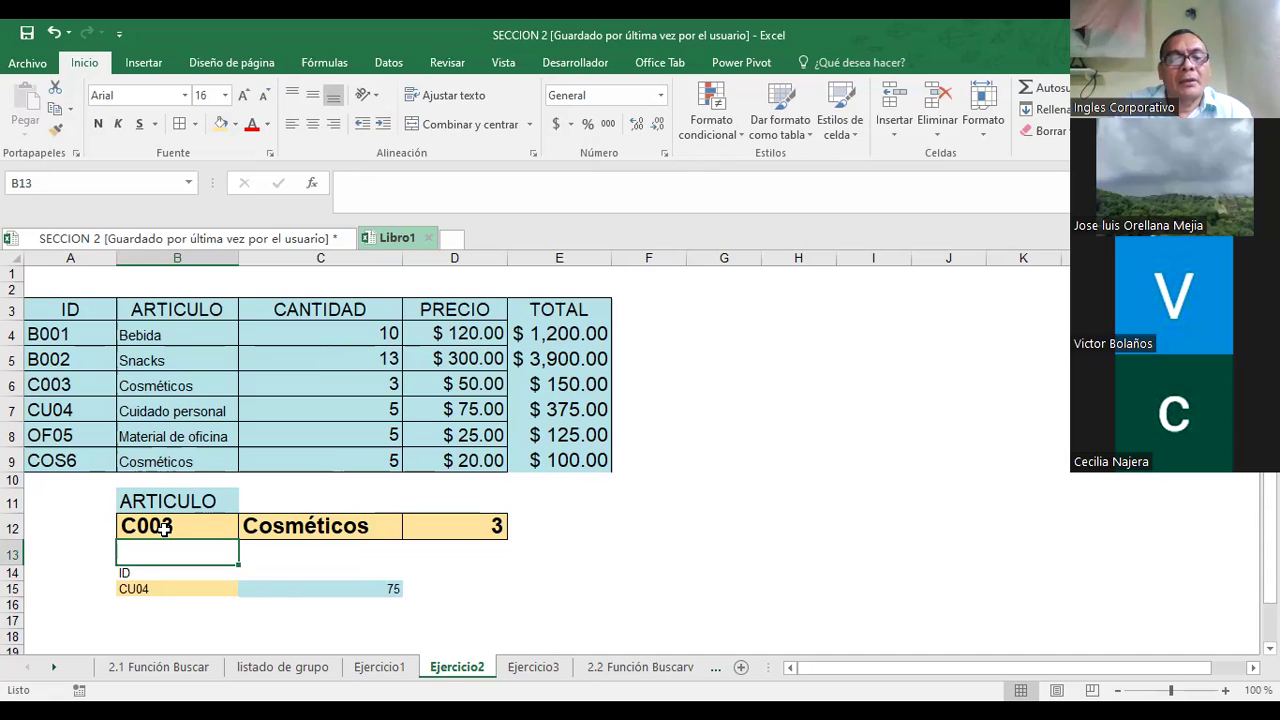
- Enter OF05 in B12 and widen column C to fit Material de oficina
click(165, 528)
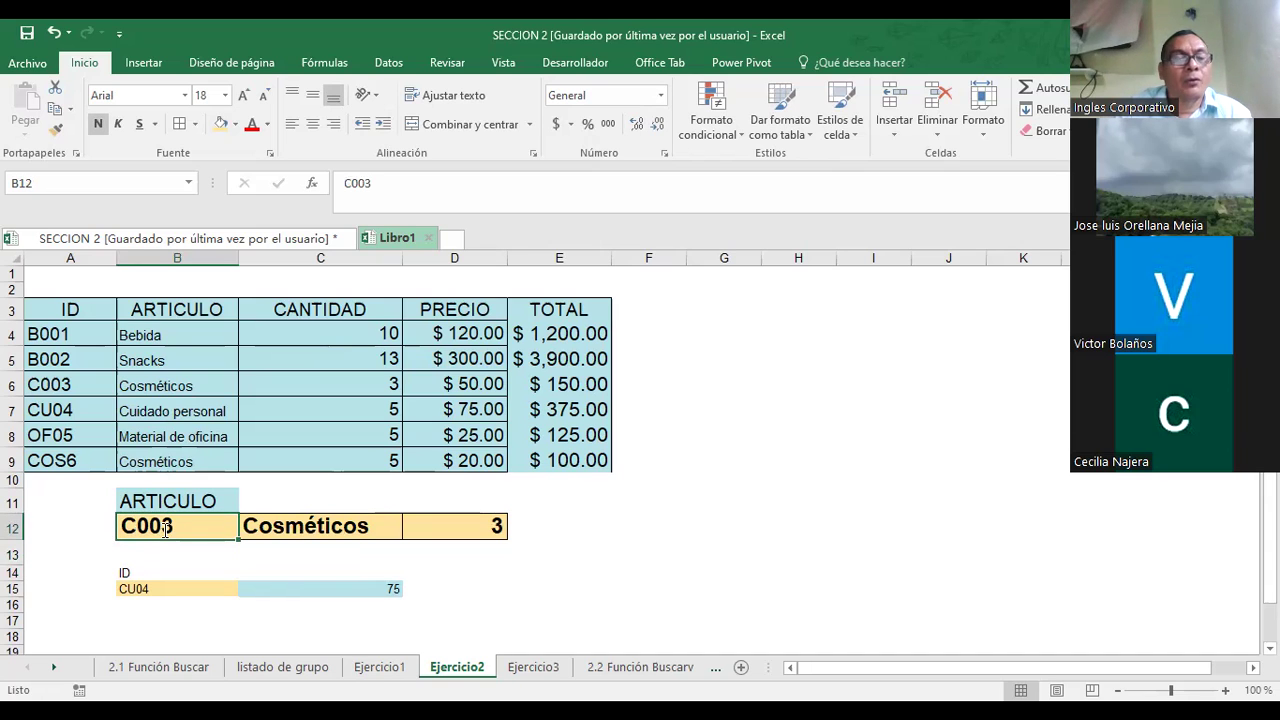
text(OF05)
key(Return)
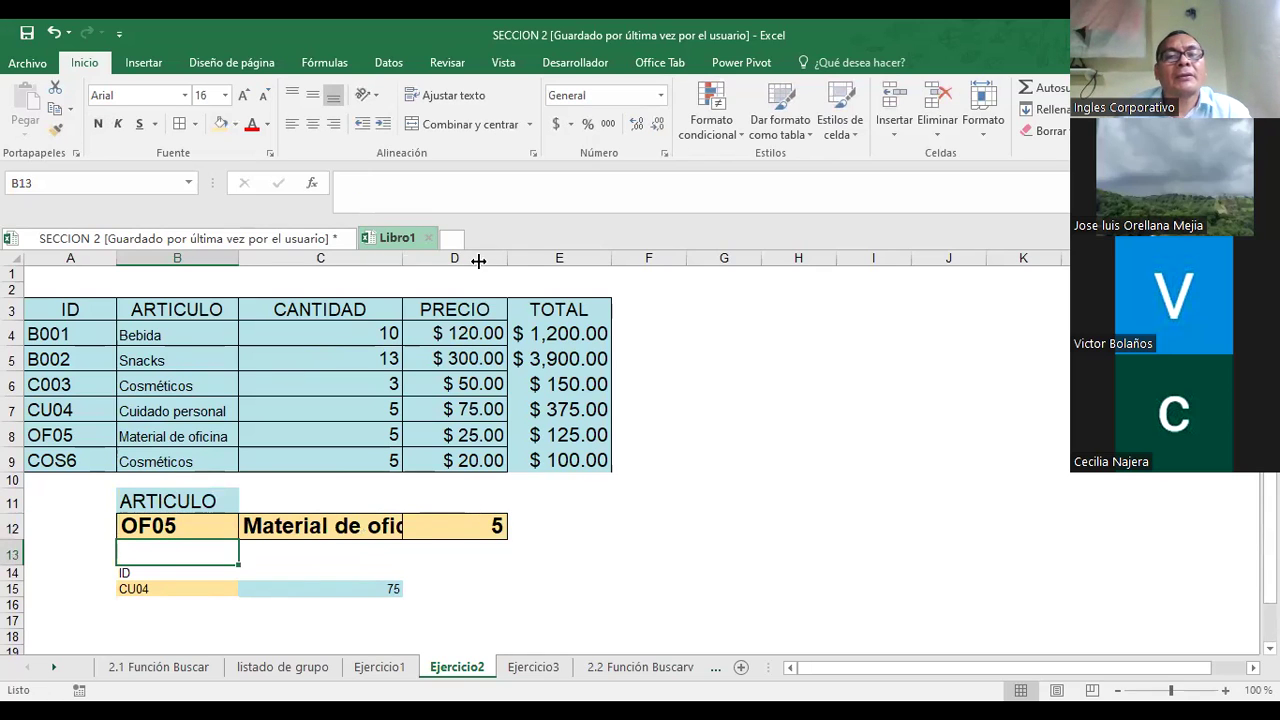
drag(478, 261, 478, 261)
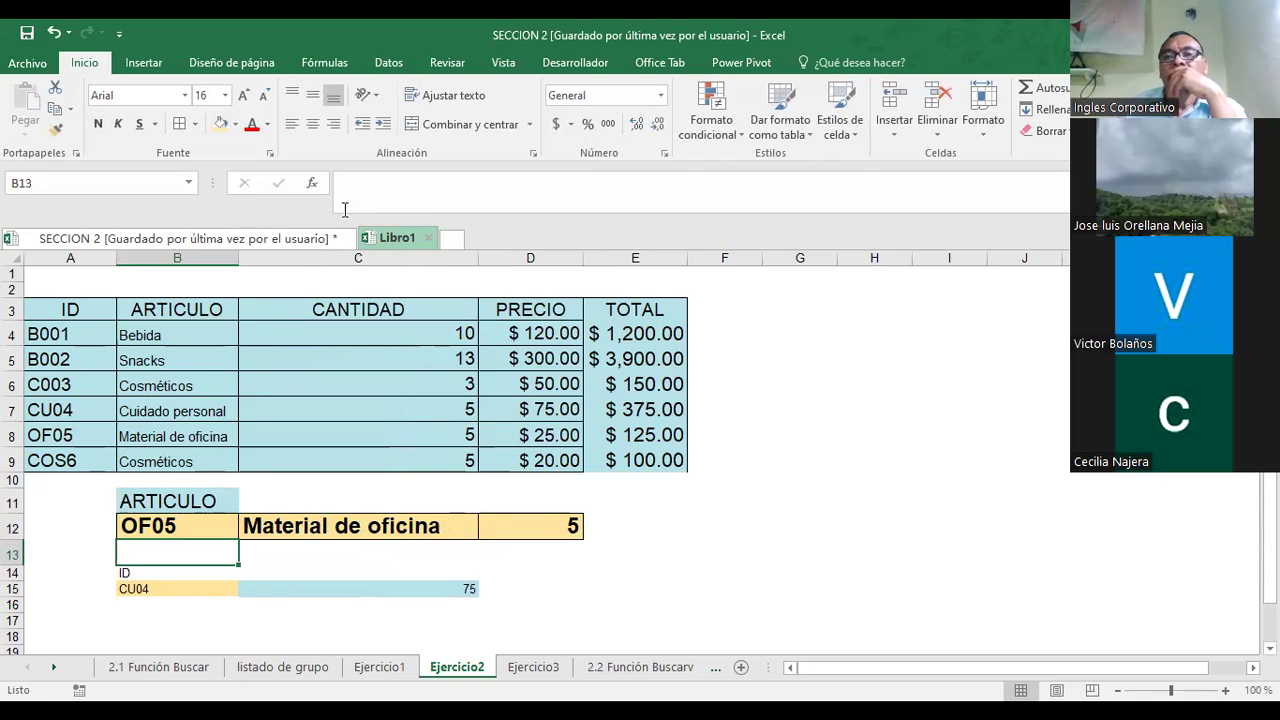
click(550, 525)
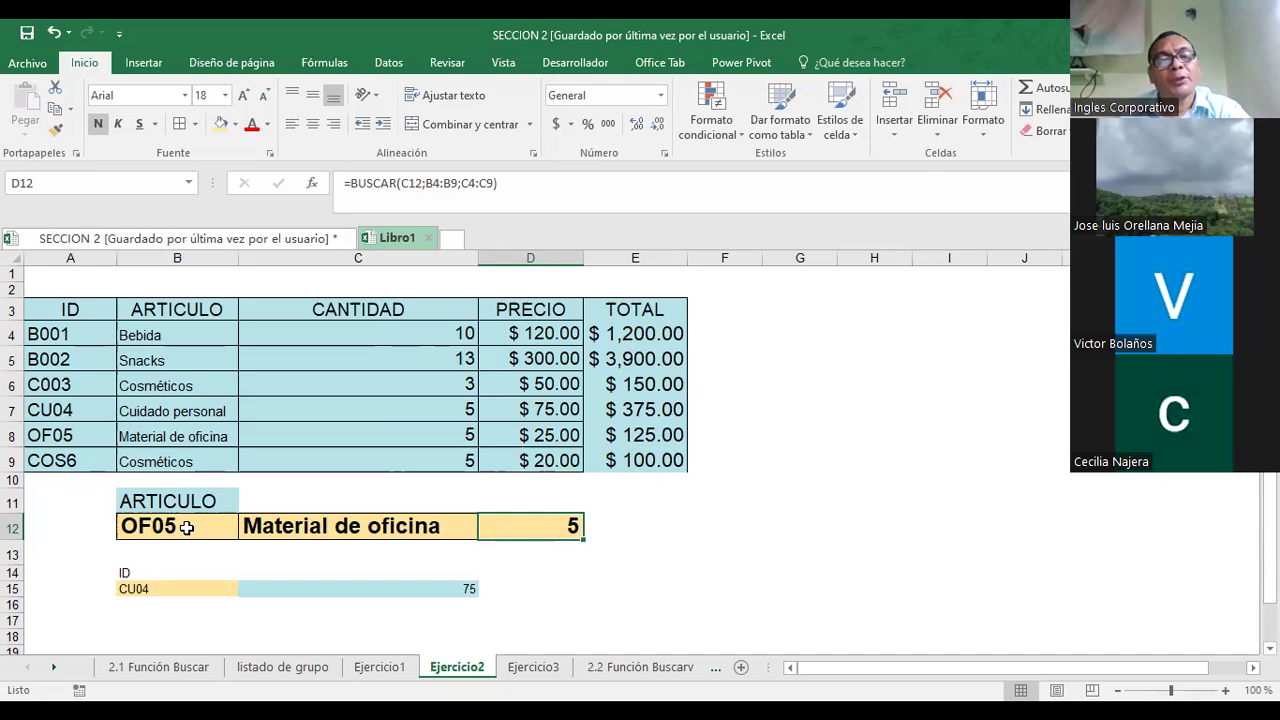
- Replace OF05 in B12 with B002 so the row returns Snacks and 5
click(185, 528)
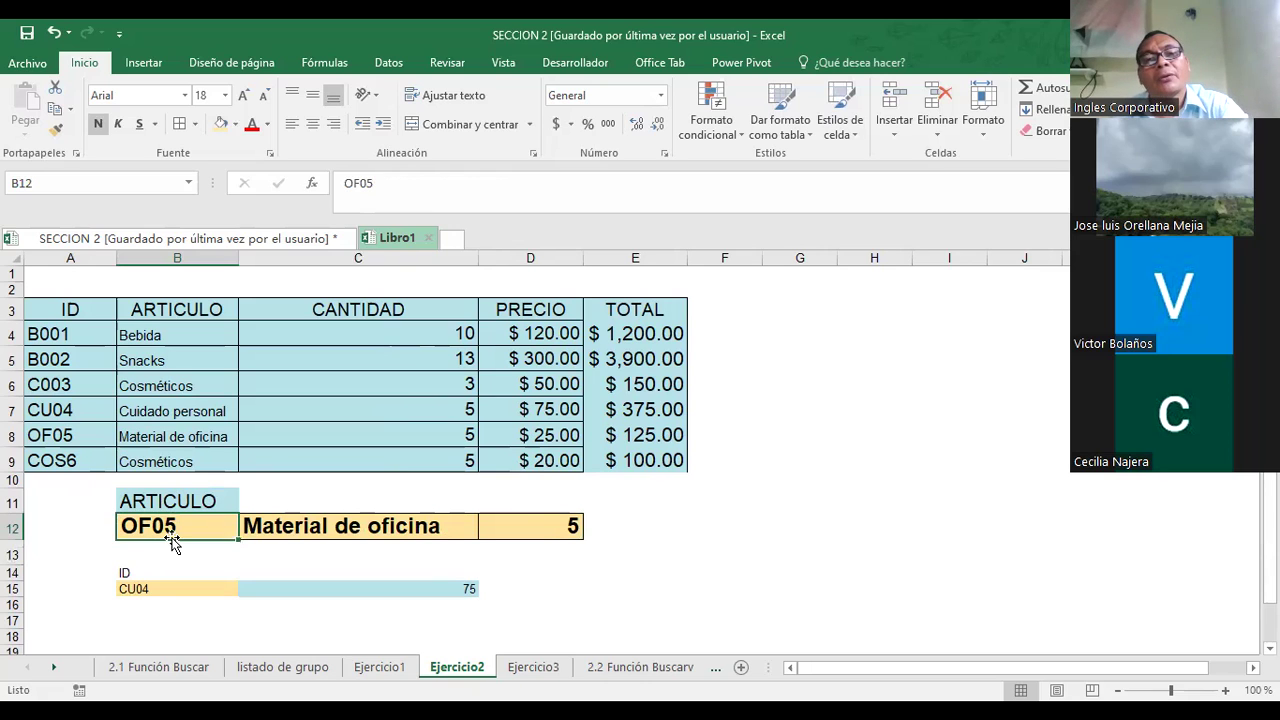
key(Delete)
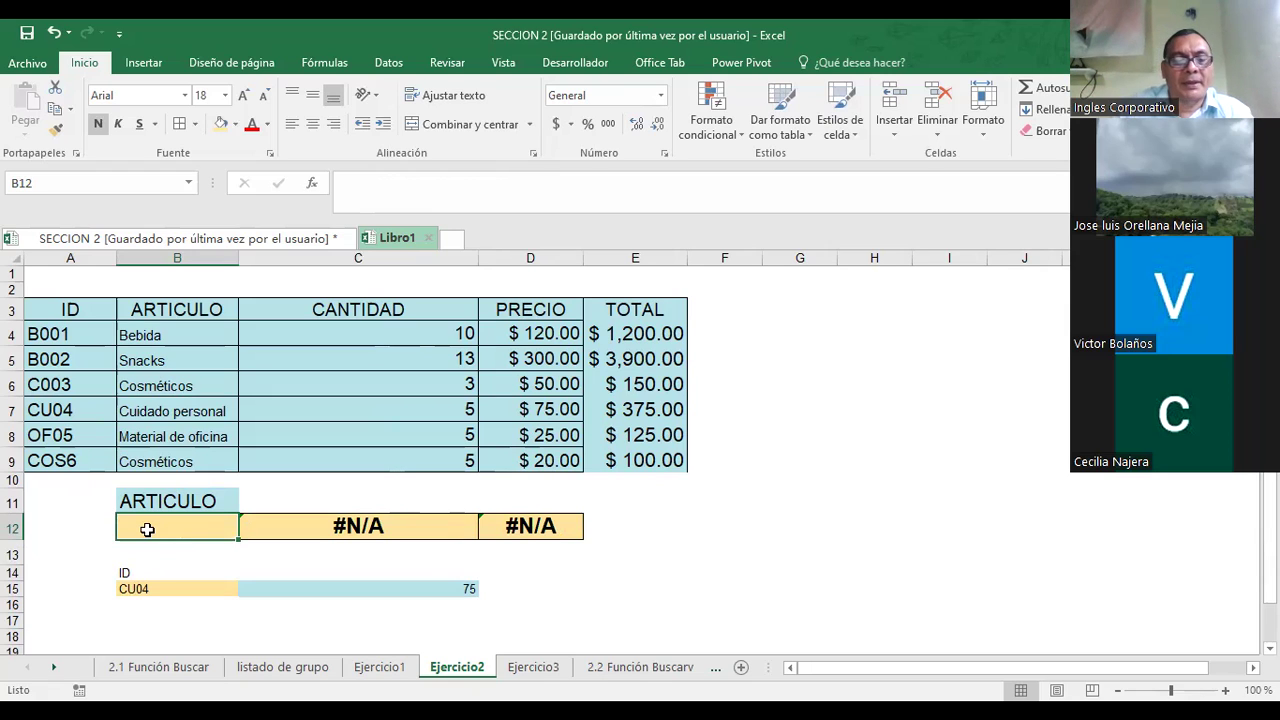
text(B002)
key(Return)
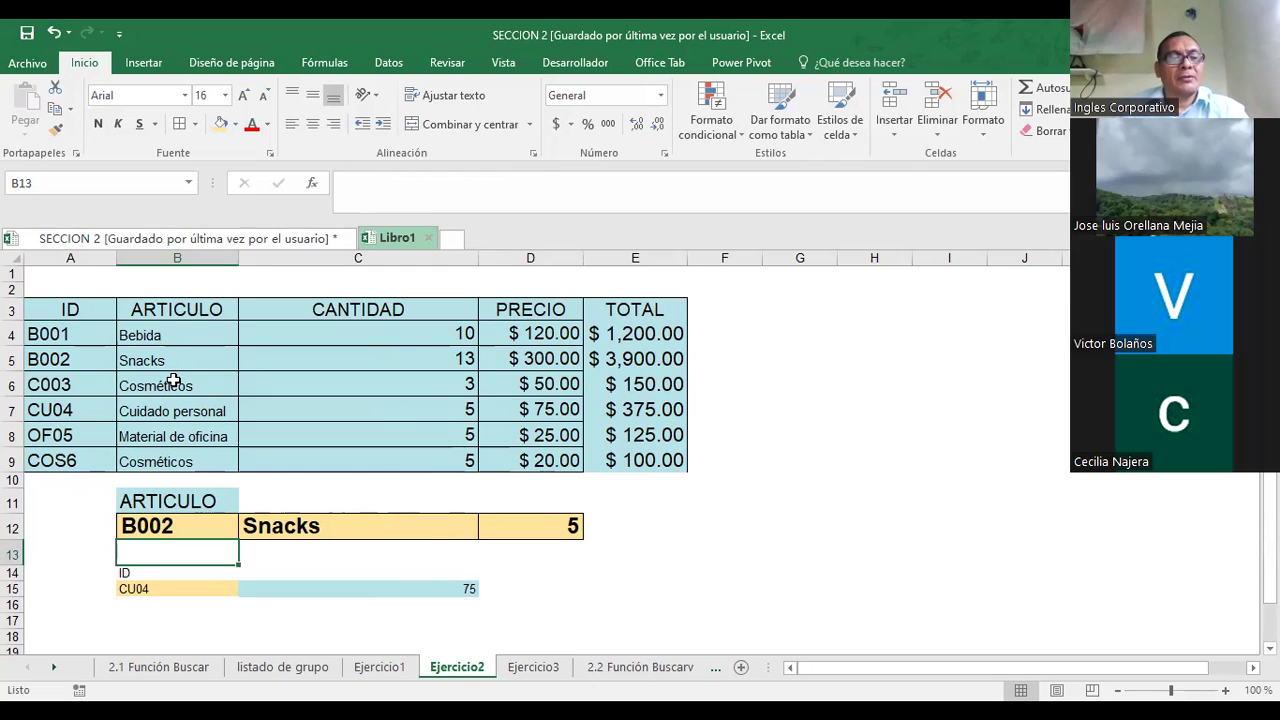
- Rename item C003 in B6 to Teclados and set its quantity in C6 to 25
click(173, 381)
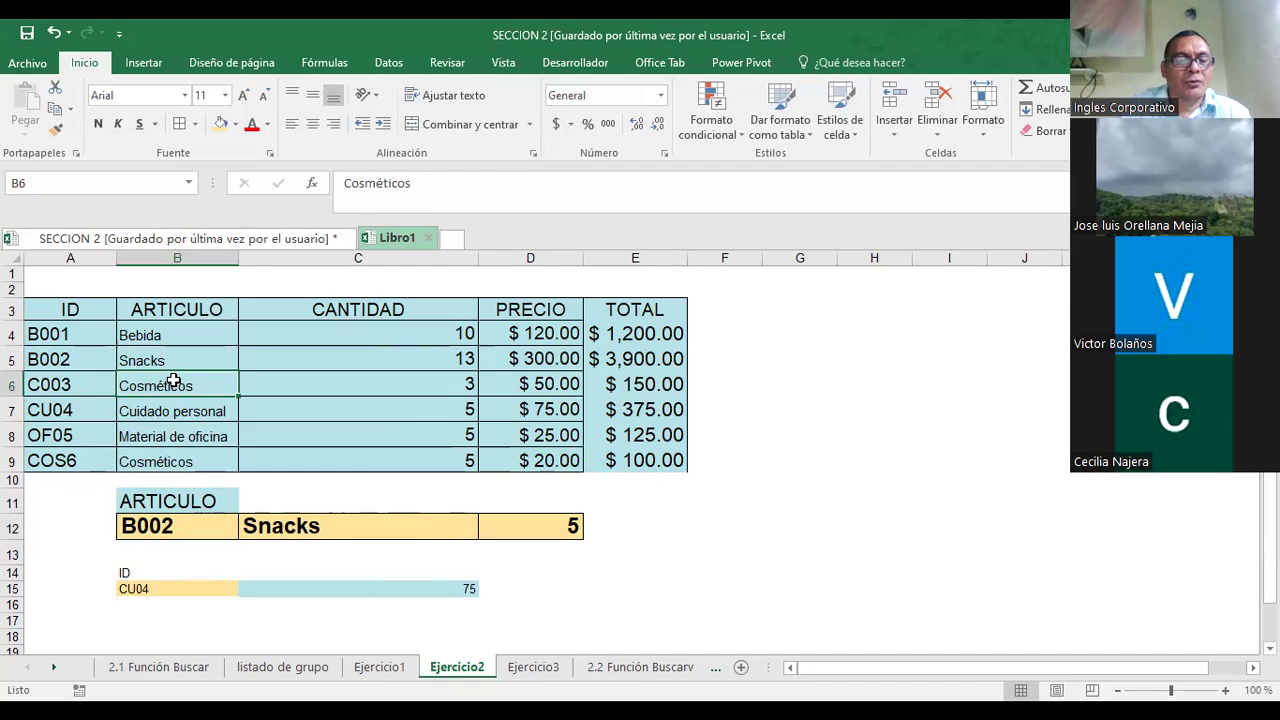
key(BackSpace)
text(Teclados)
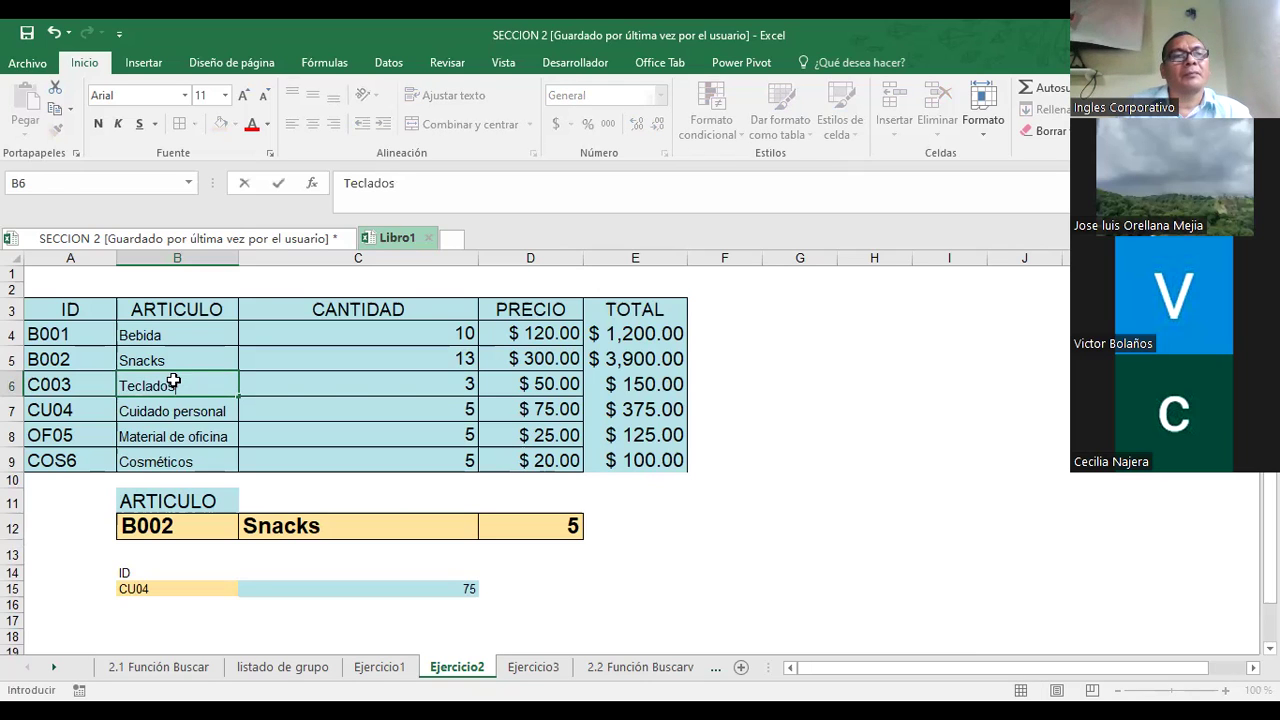
key(Return)
click(445, 376)
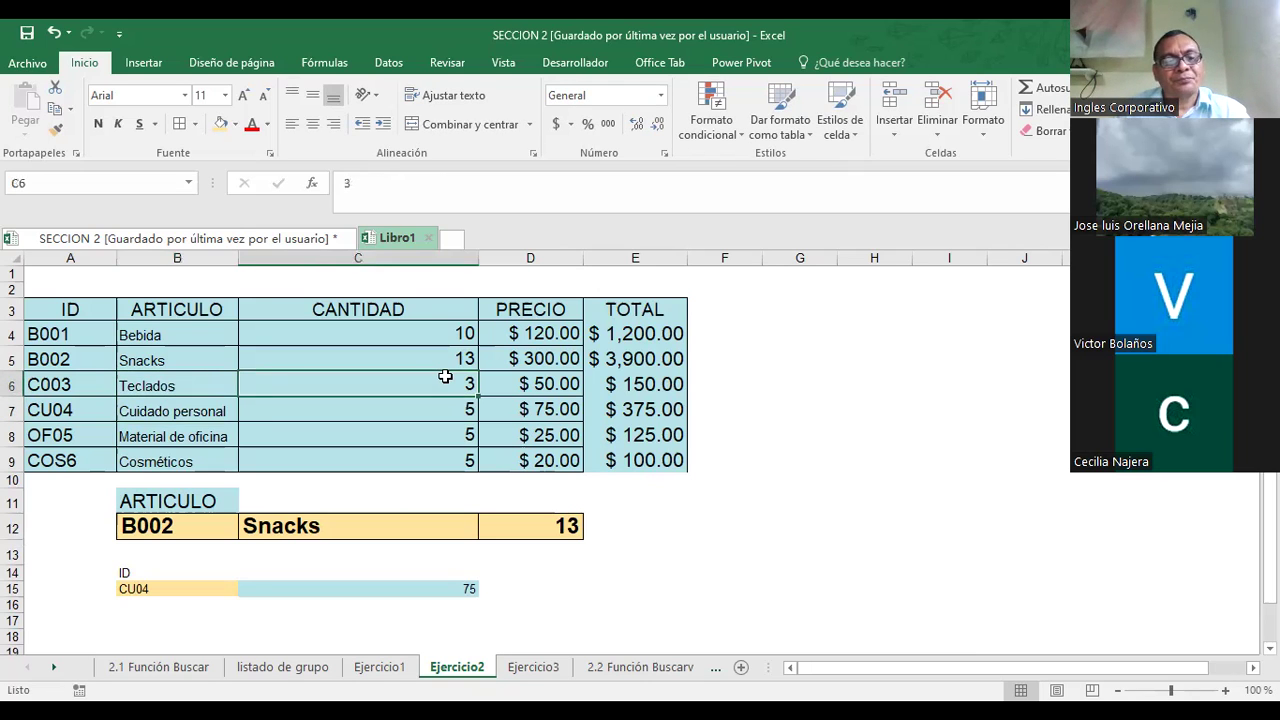
text(2)
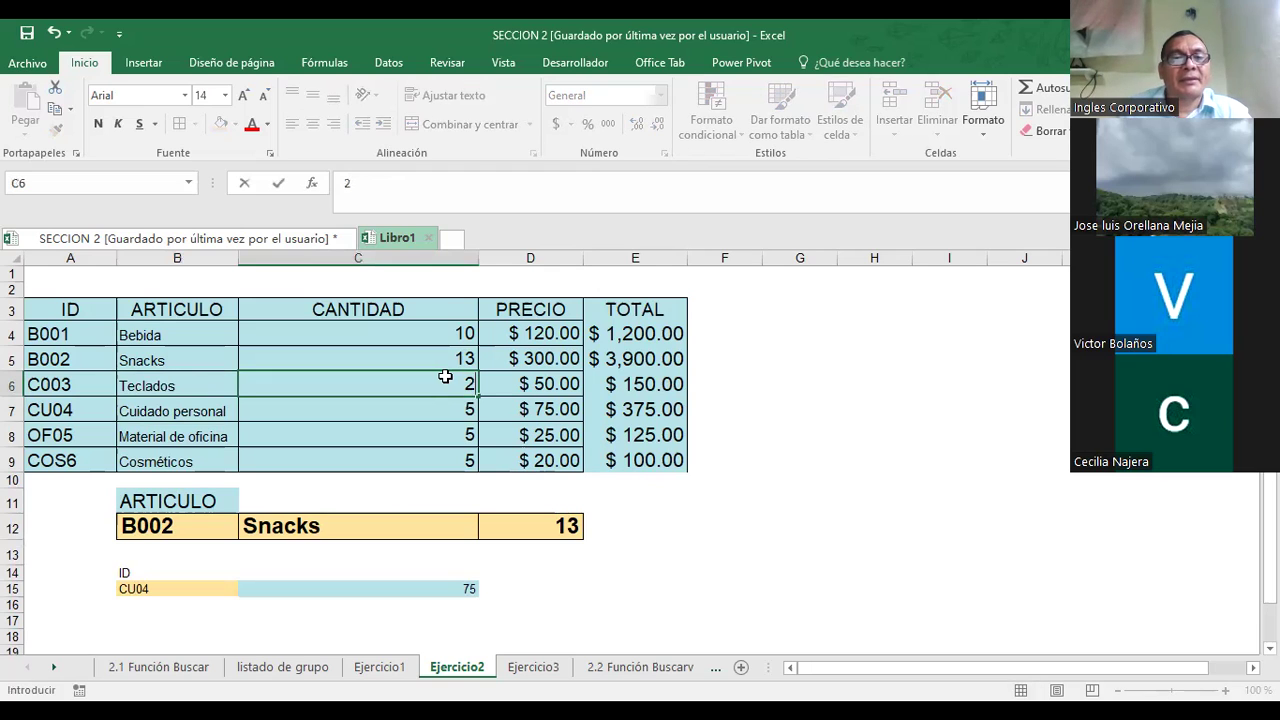
text(5)
key(Return)
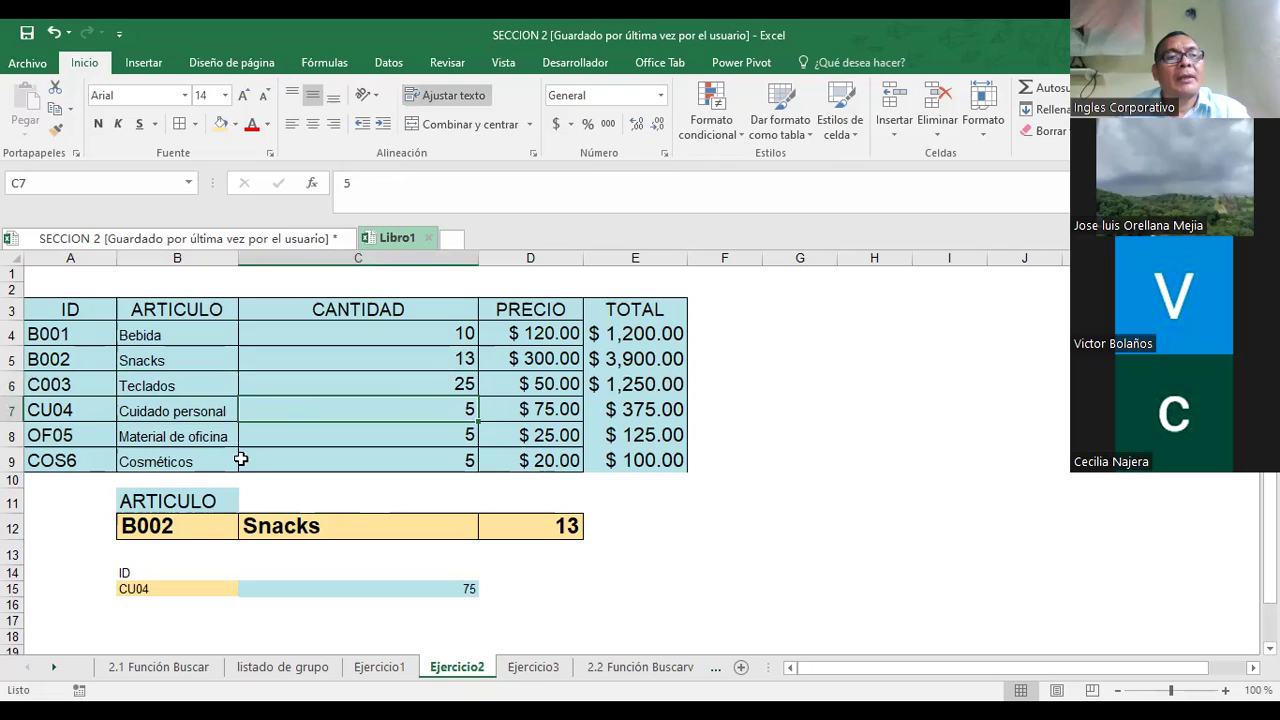
- Enter c003 in B12 so the lookup row returns Teclados and 25
click(192, 523)
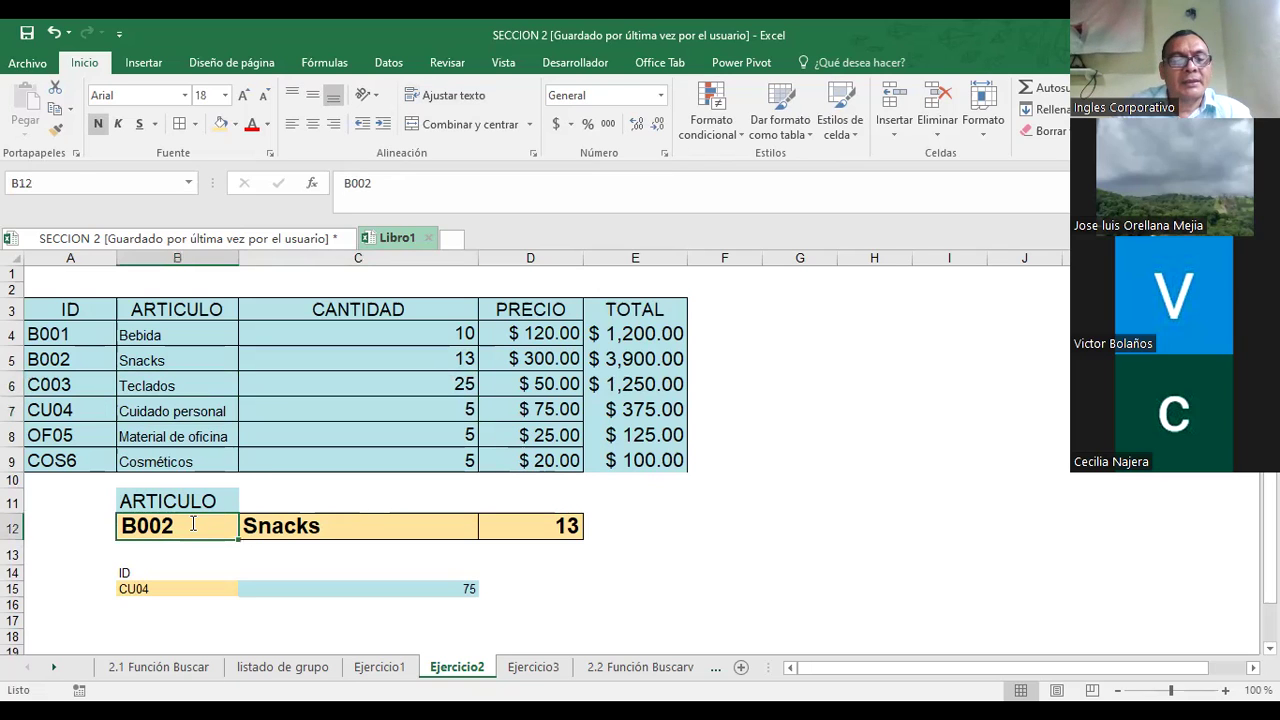
text(c003)
key(Return)
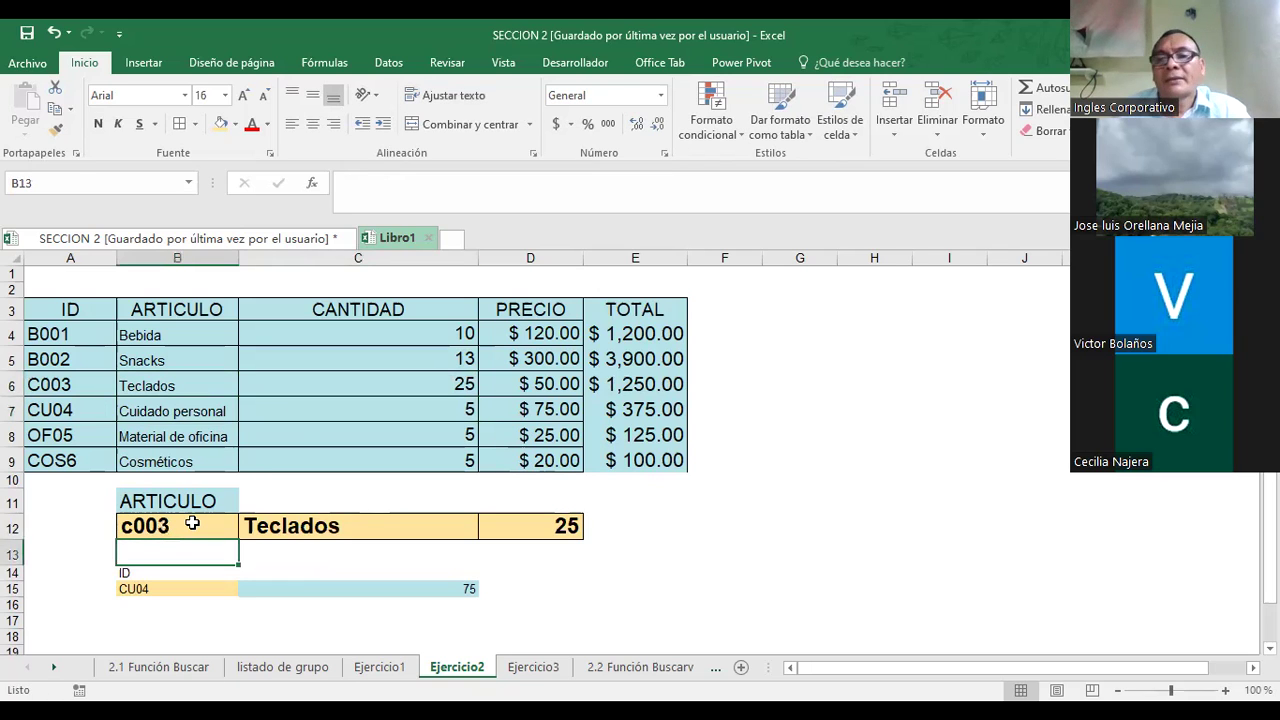
click(539, 529)
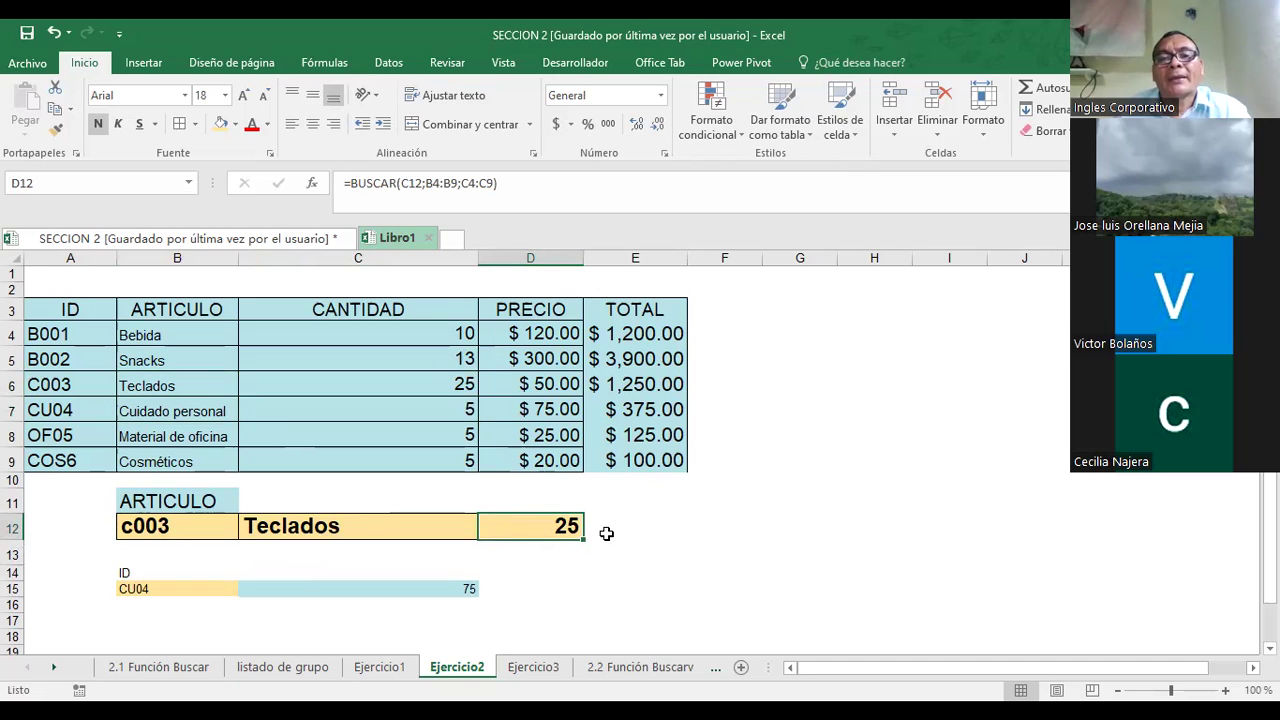
click(606, 527)
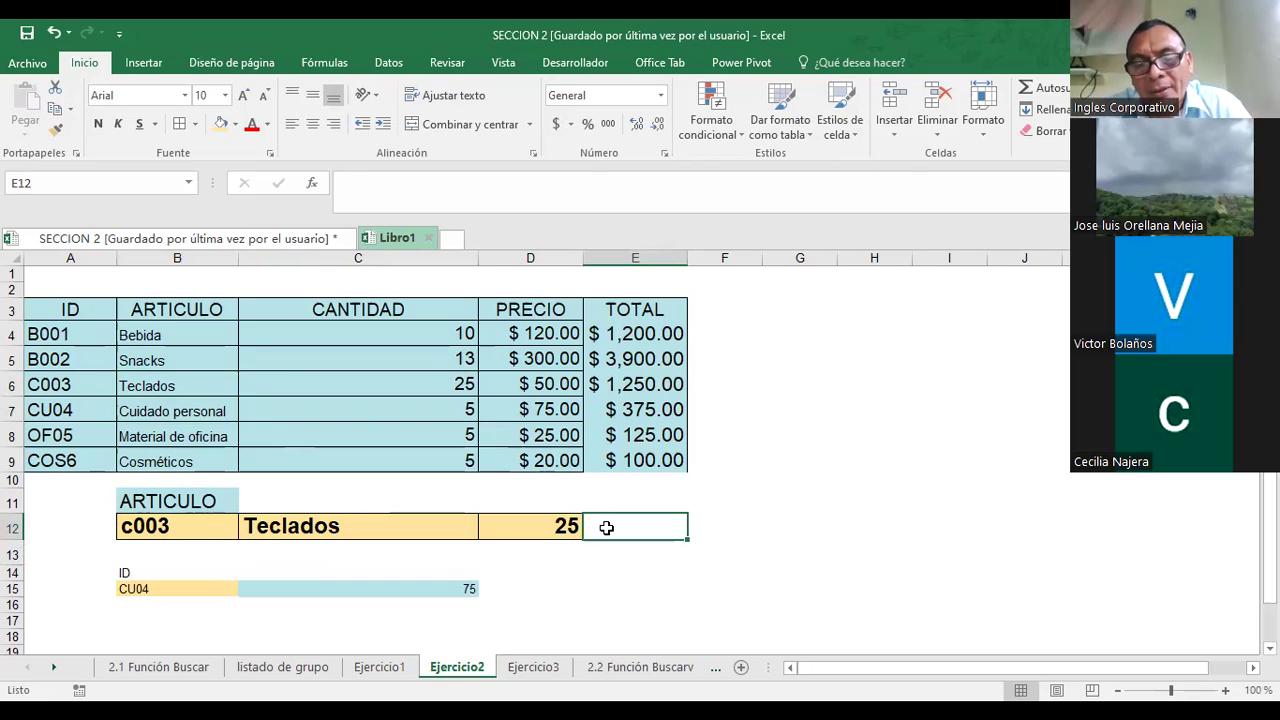
- Enter =BUSCAR(B12;C4:C9;D4:D9) in E12, which currently returns #N/A
text(=)
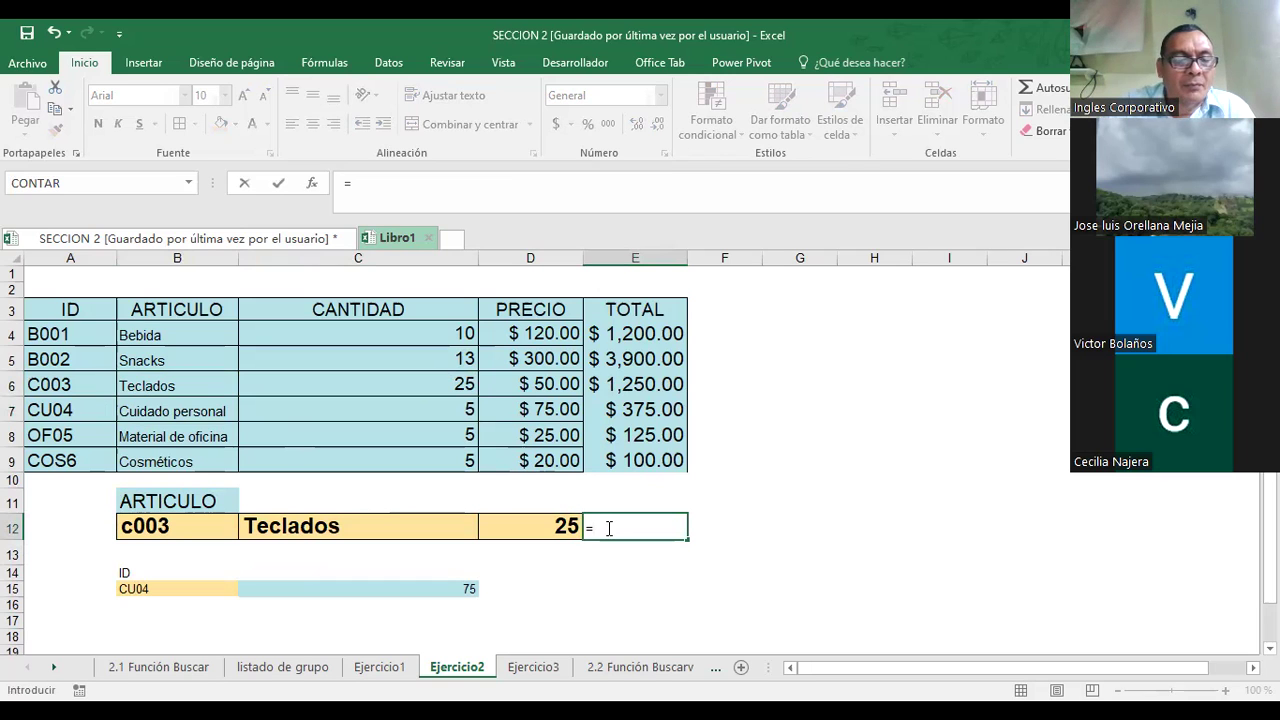
text(buscar)
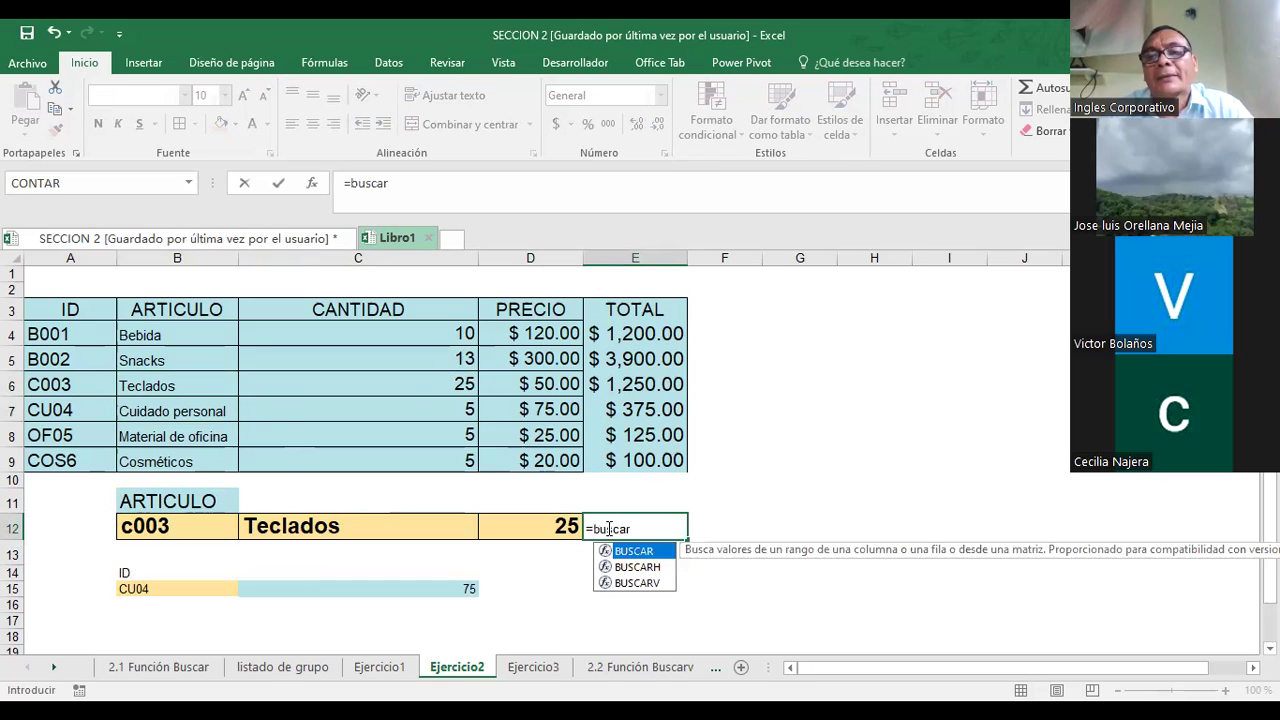
text(()
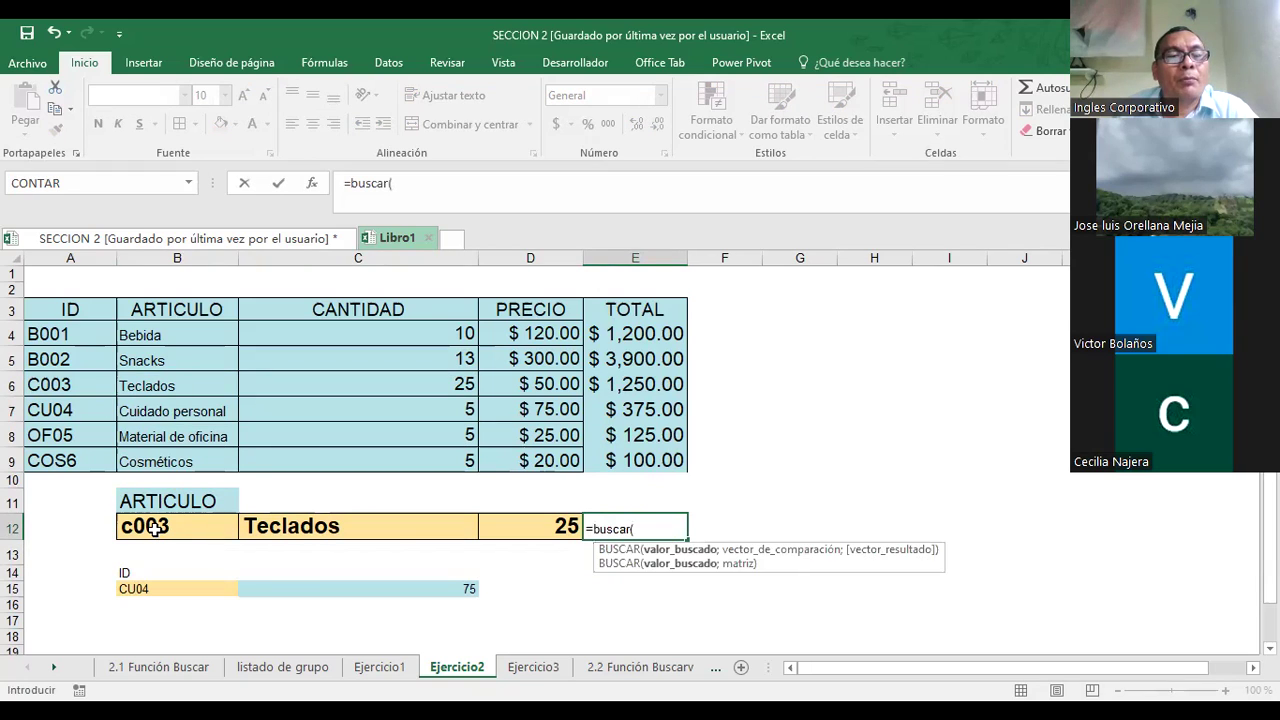
click(153, 529)
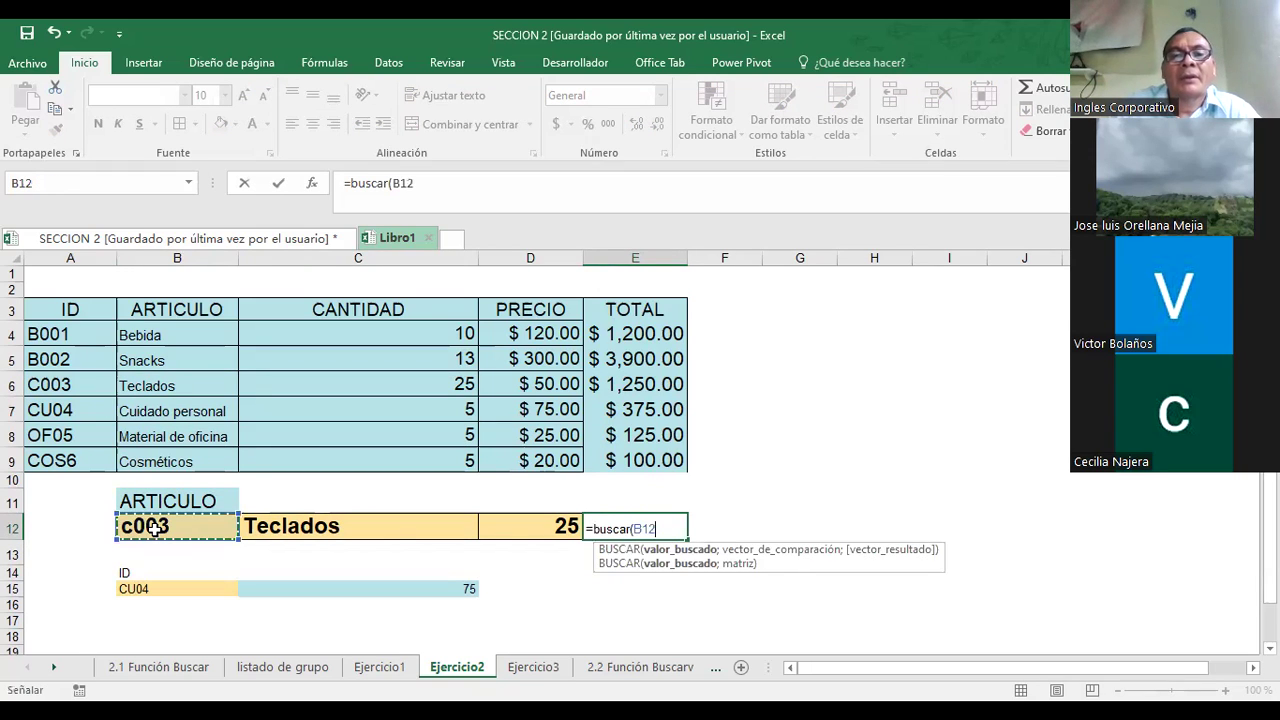
text(;)
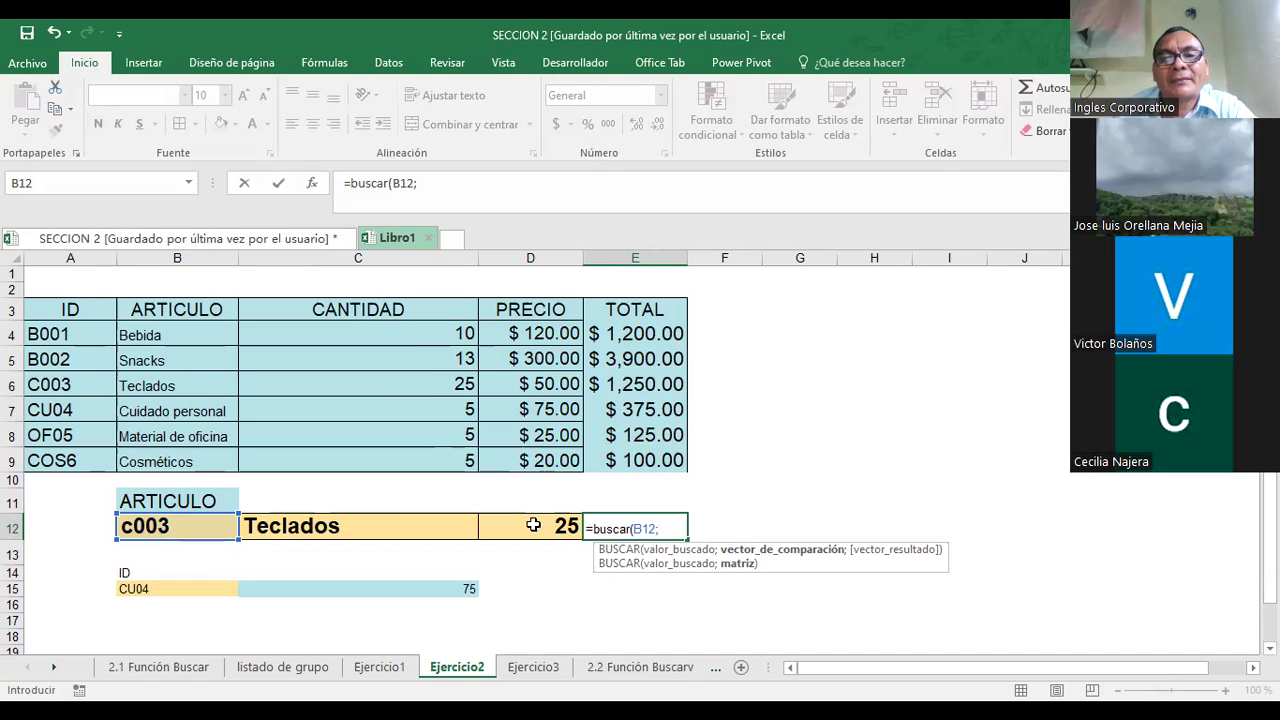
click(397, 332)
drag(397, 332, 397, 458)
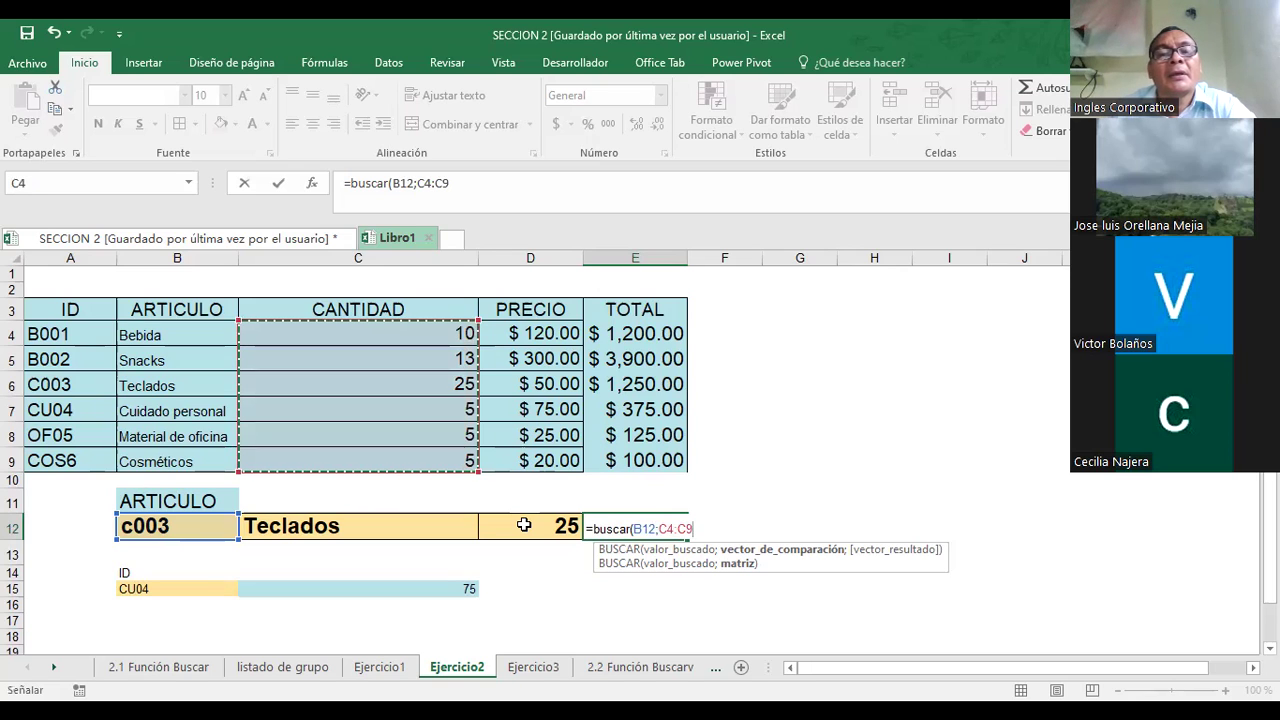
text(;)
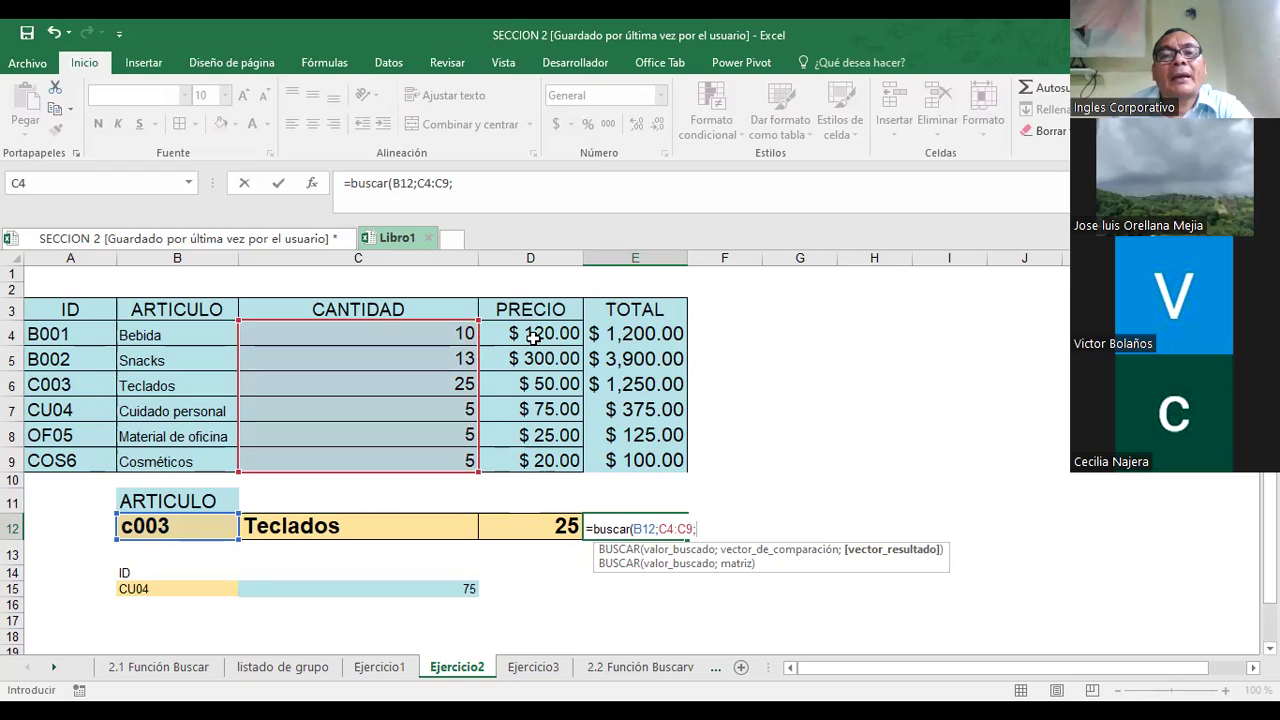
drag(533, 337, 528, 458)
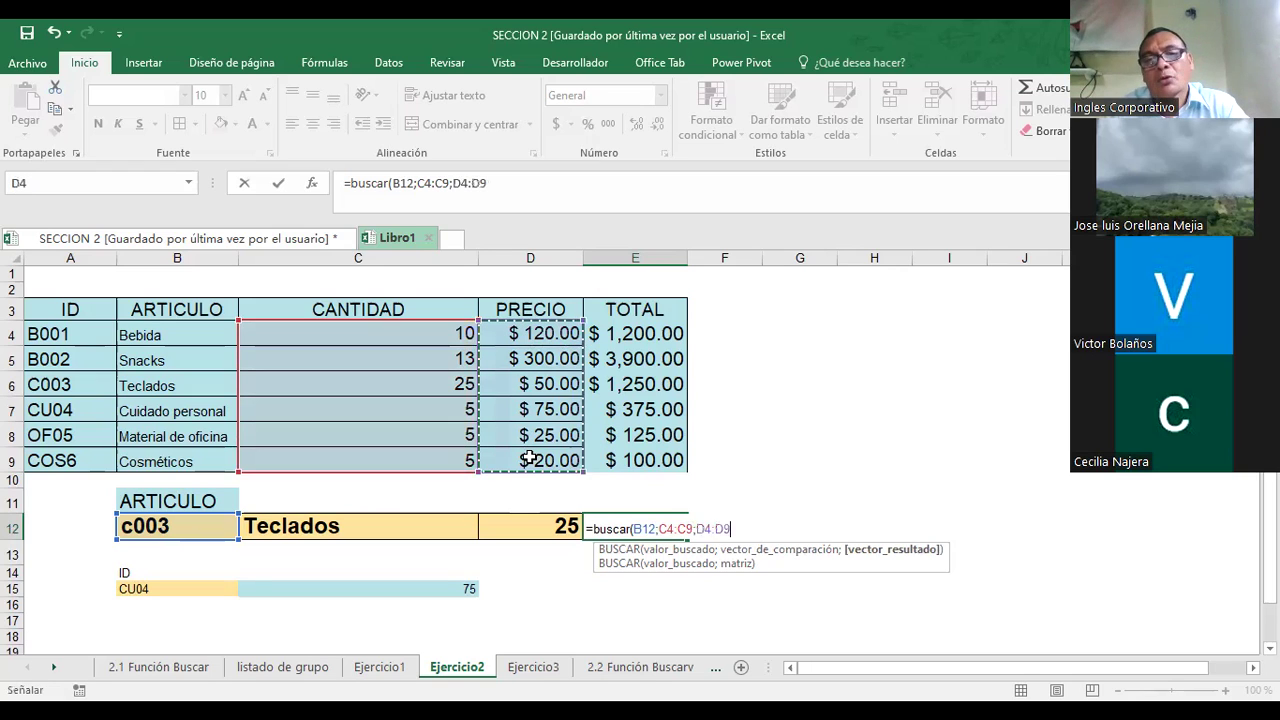
key(Return)
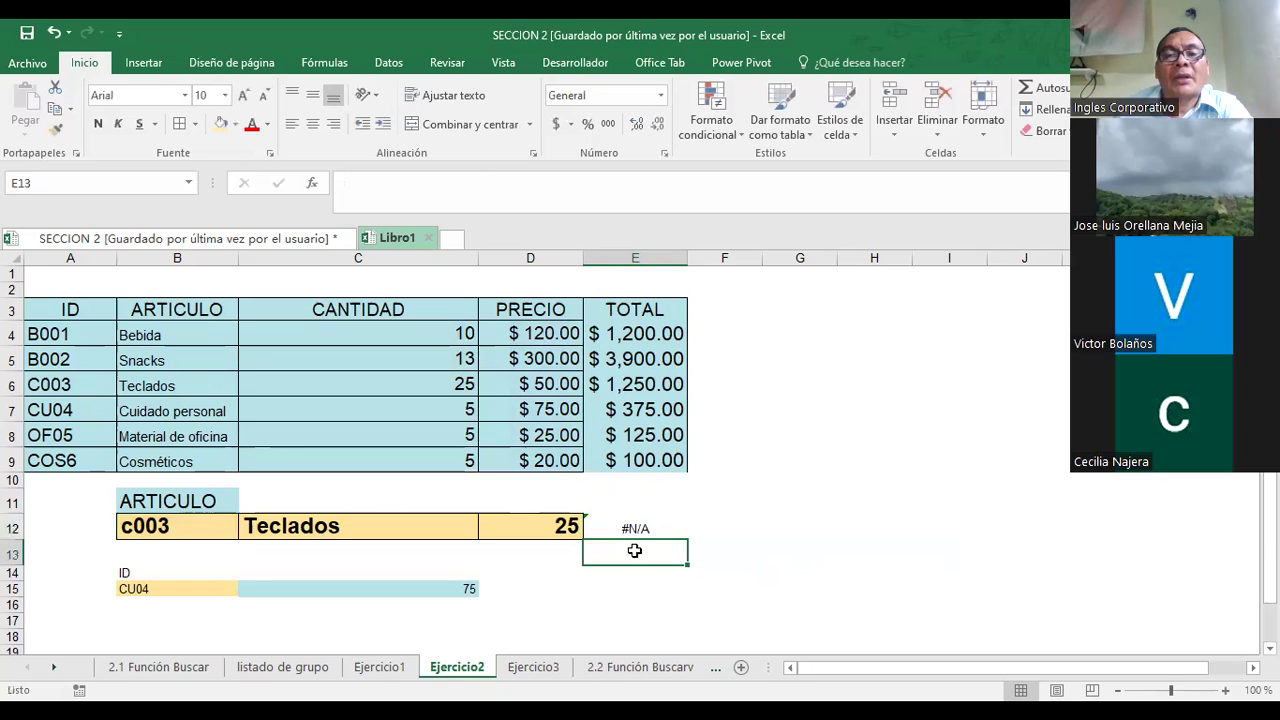
click(634, 526)
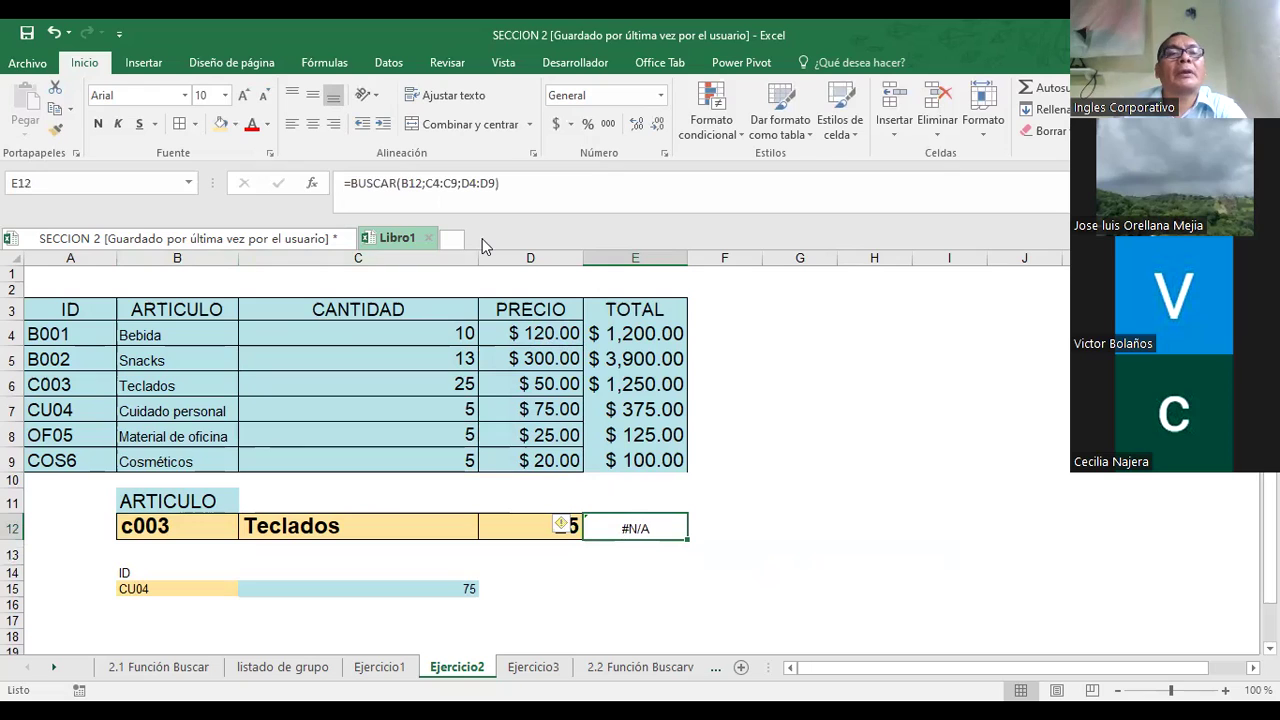
click(760, 529)
click(663, 529)
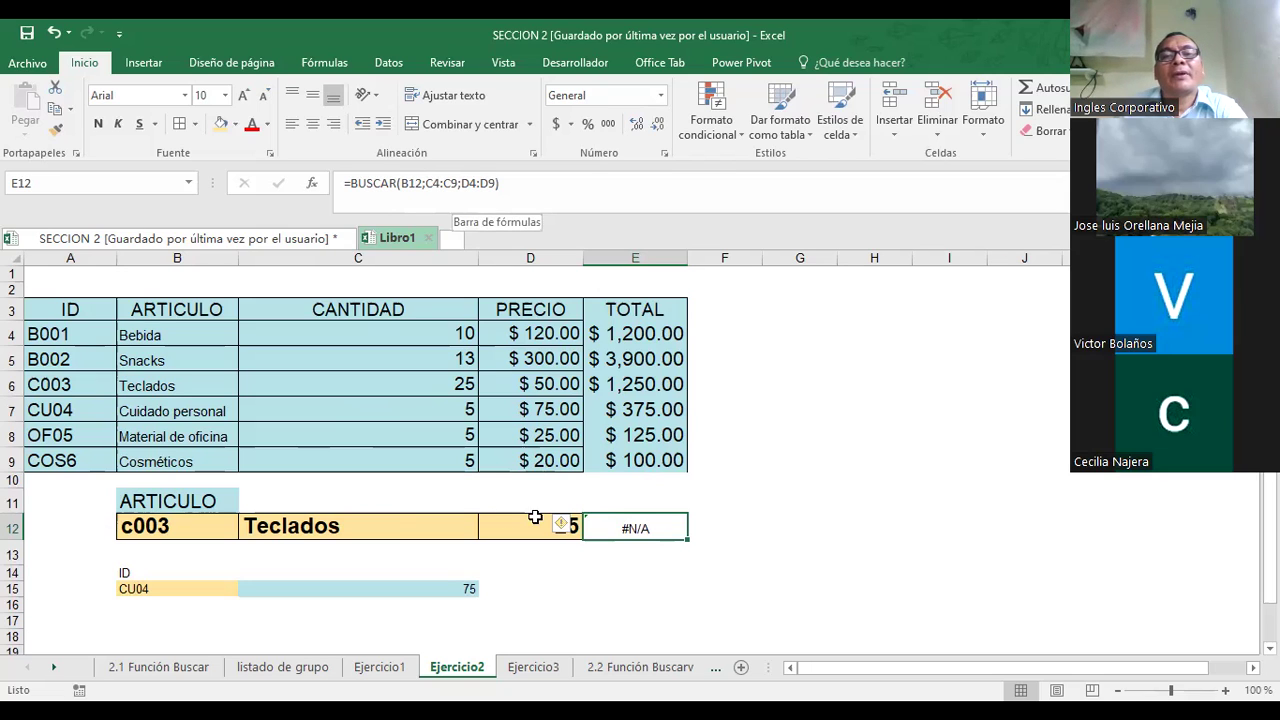
- Copy D12's yellow bold formatting onto E12 with Copiar formato
click(825, 457)
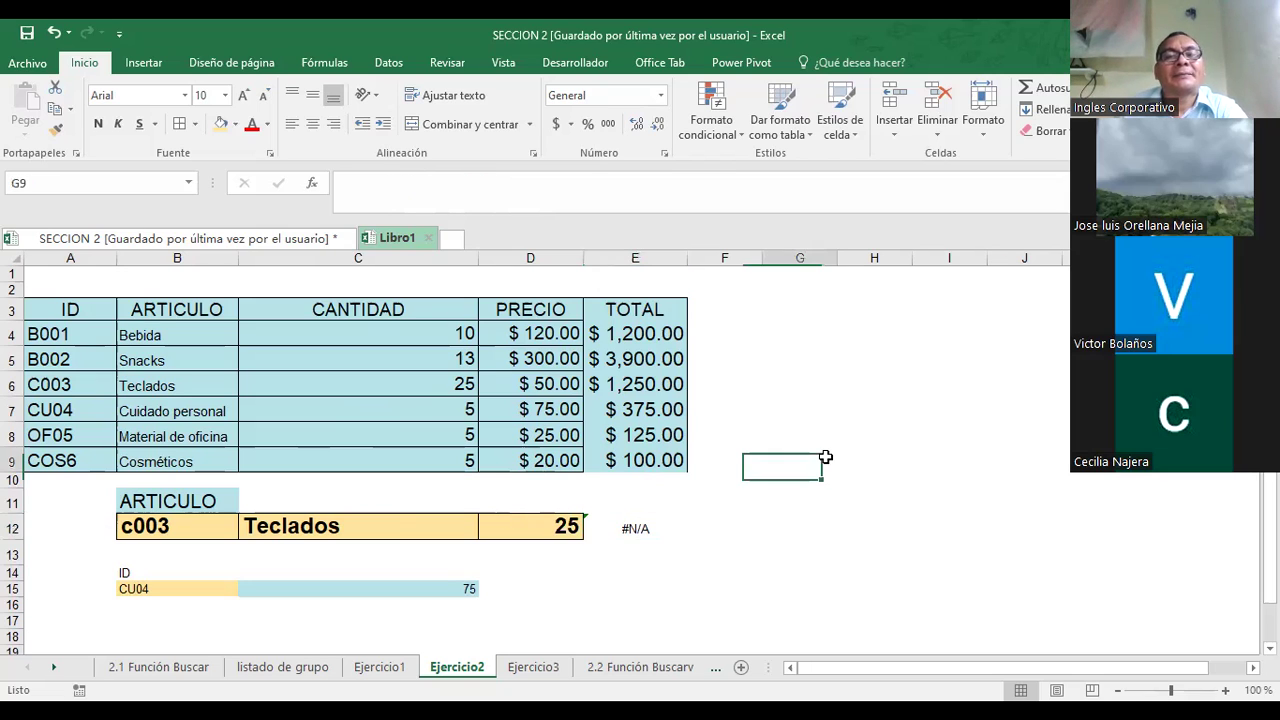
click(628, 529)
click(520, 523)
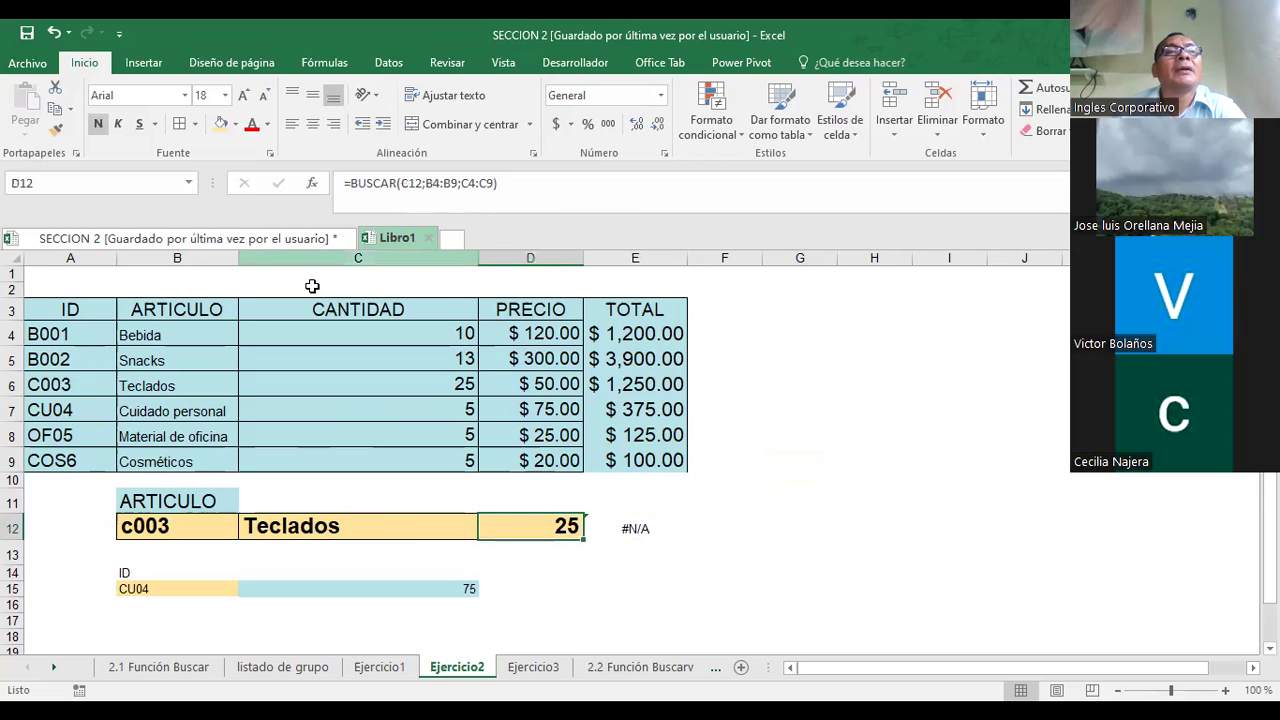
click(56, 128)
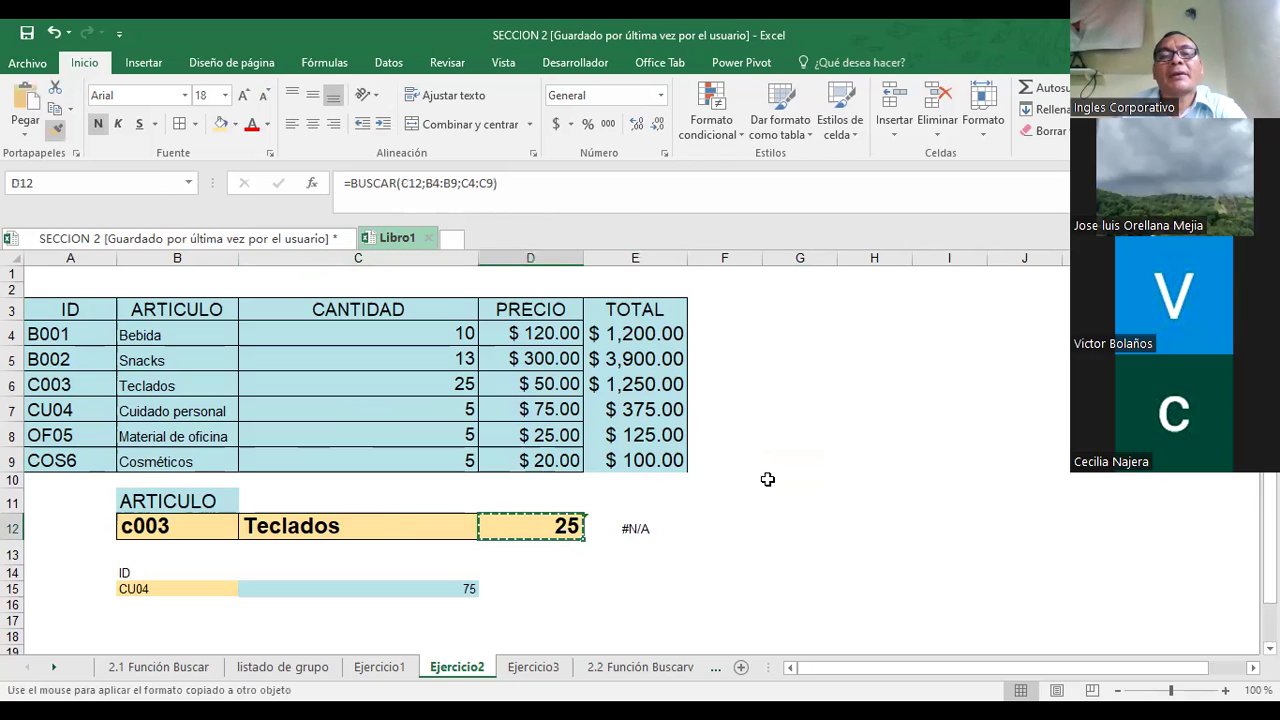
click(672, 527)
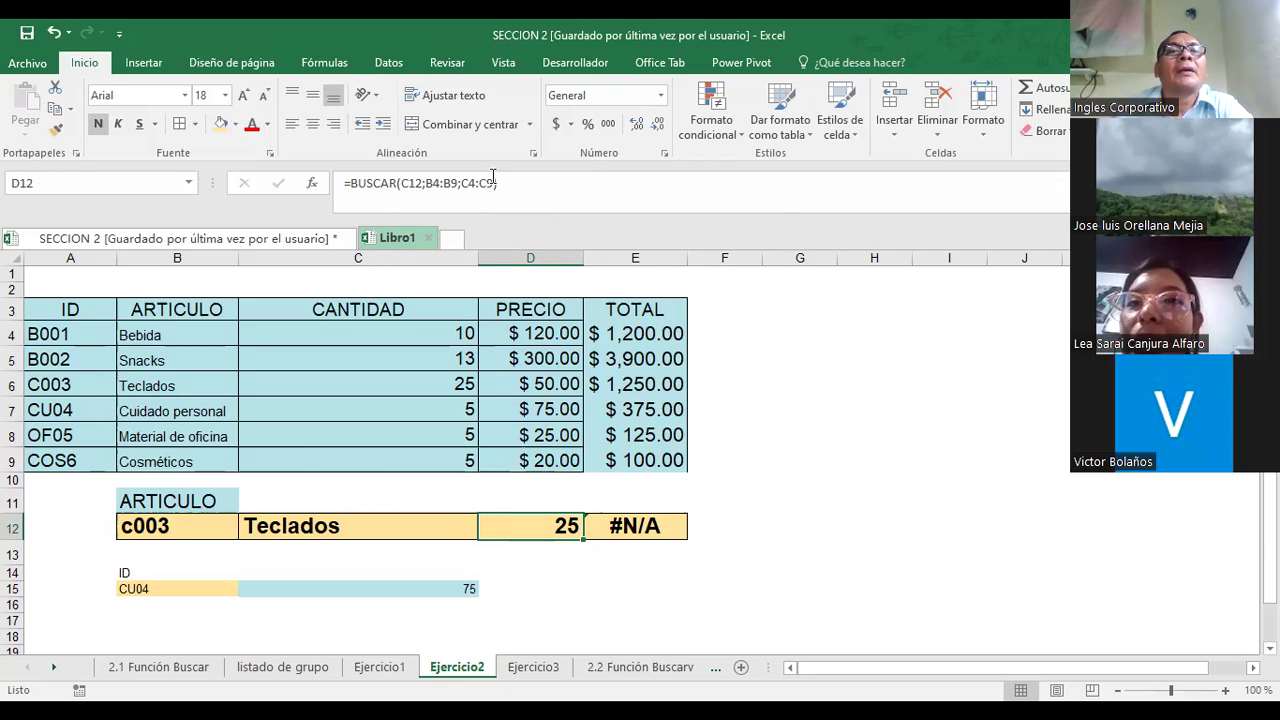
- Change D12's lookup reference from C12 to D12 and dismiss the circular-reference warning
click(410, 187)
key(BackSpace)
text(d)
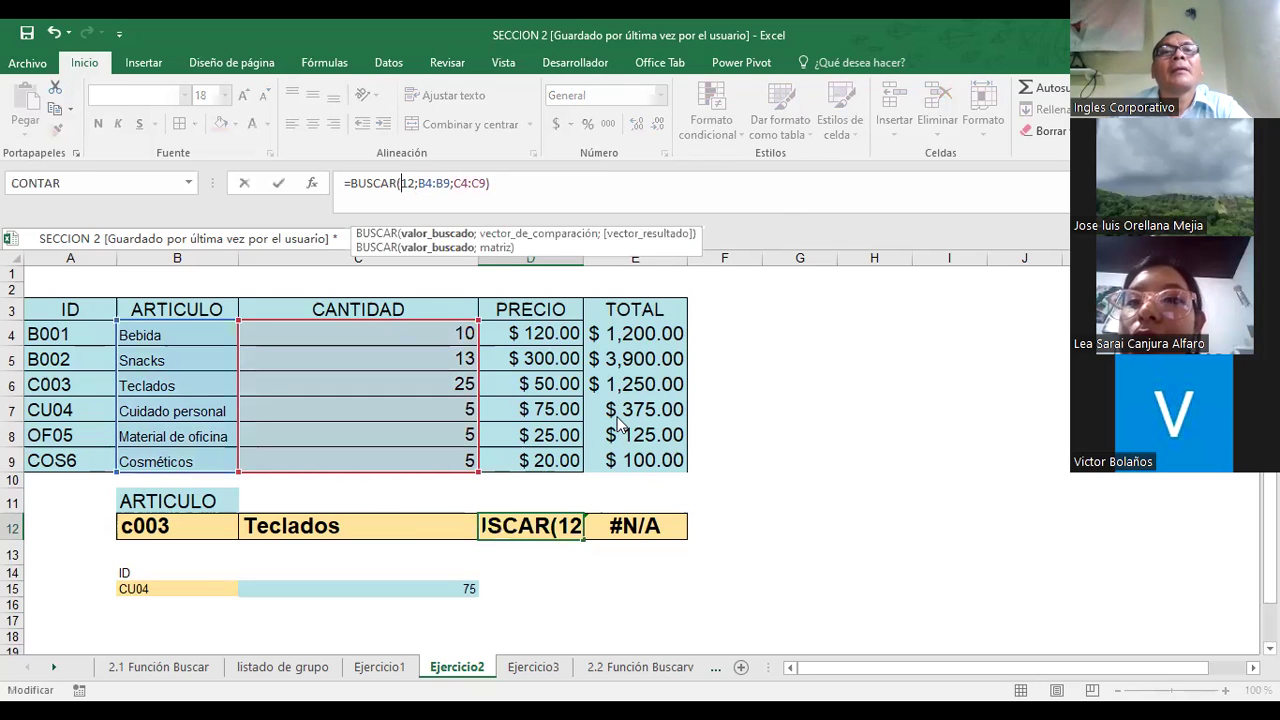
key(Return)
click(600, 432)
- Change E12's TOTAL lookup value from B12 to E12, turning #N/A into 0
click(648, 528)
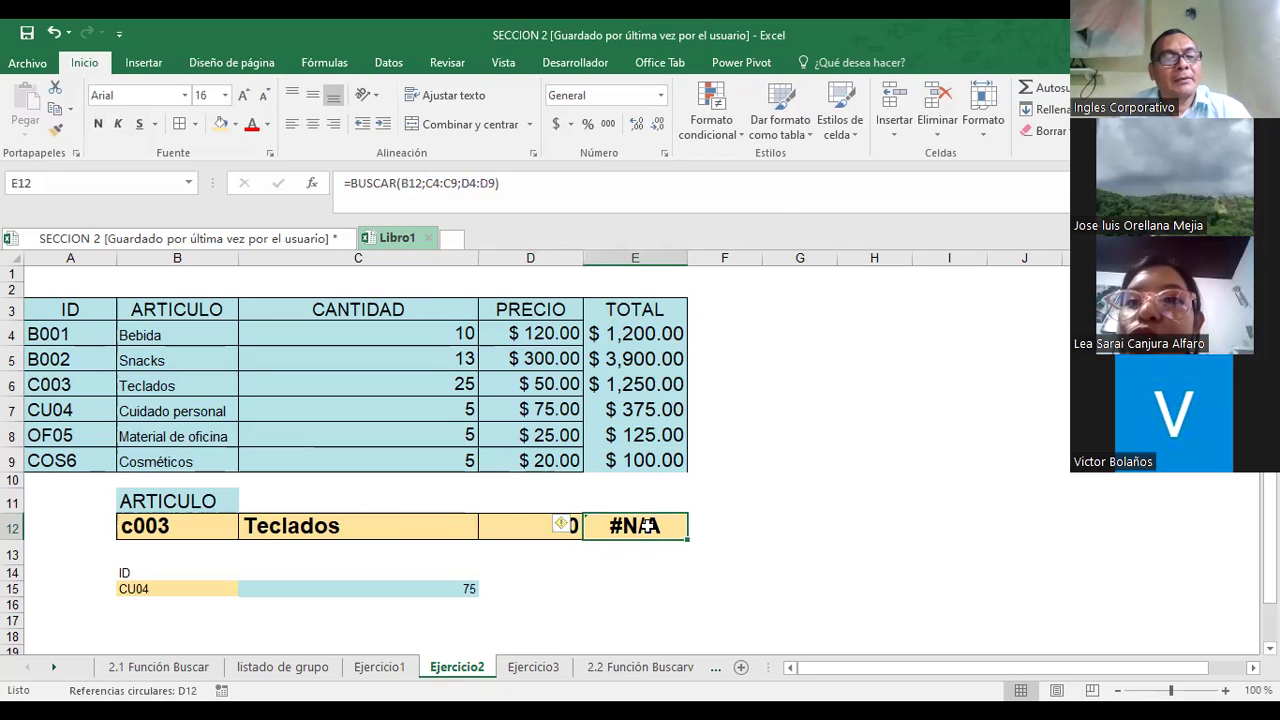
key(Left)
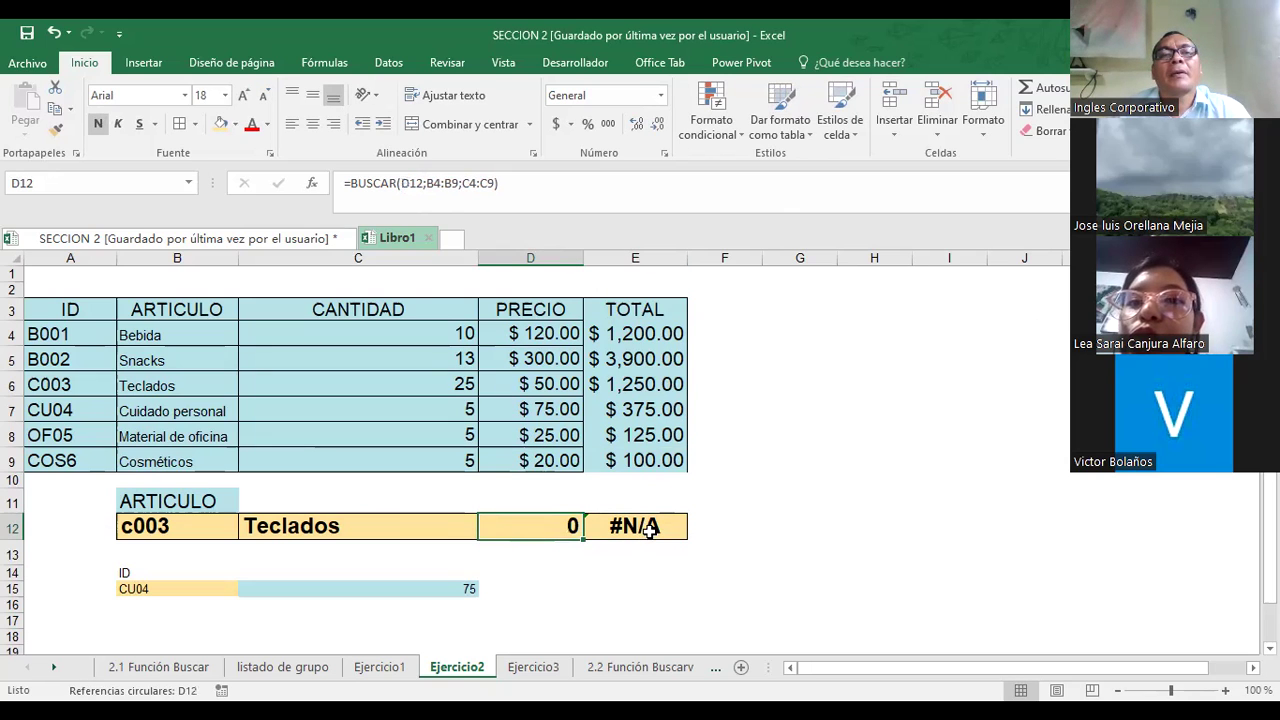
click(648, 530)
click(410, 183)
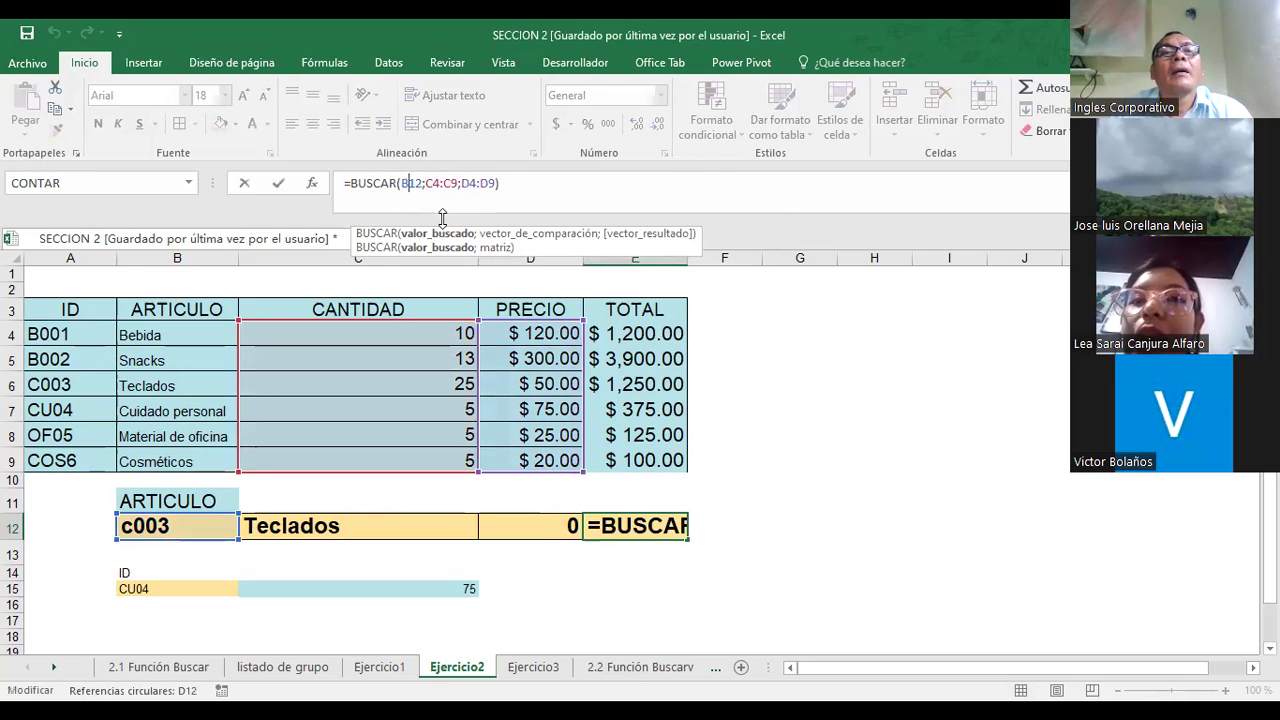
key(BackSpace)
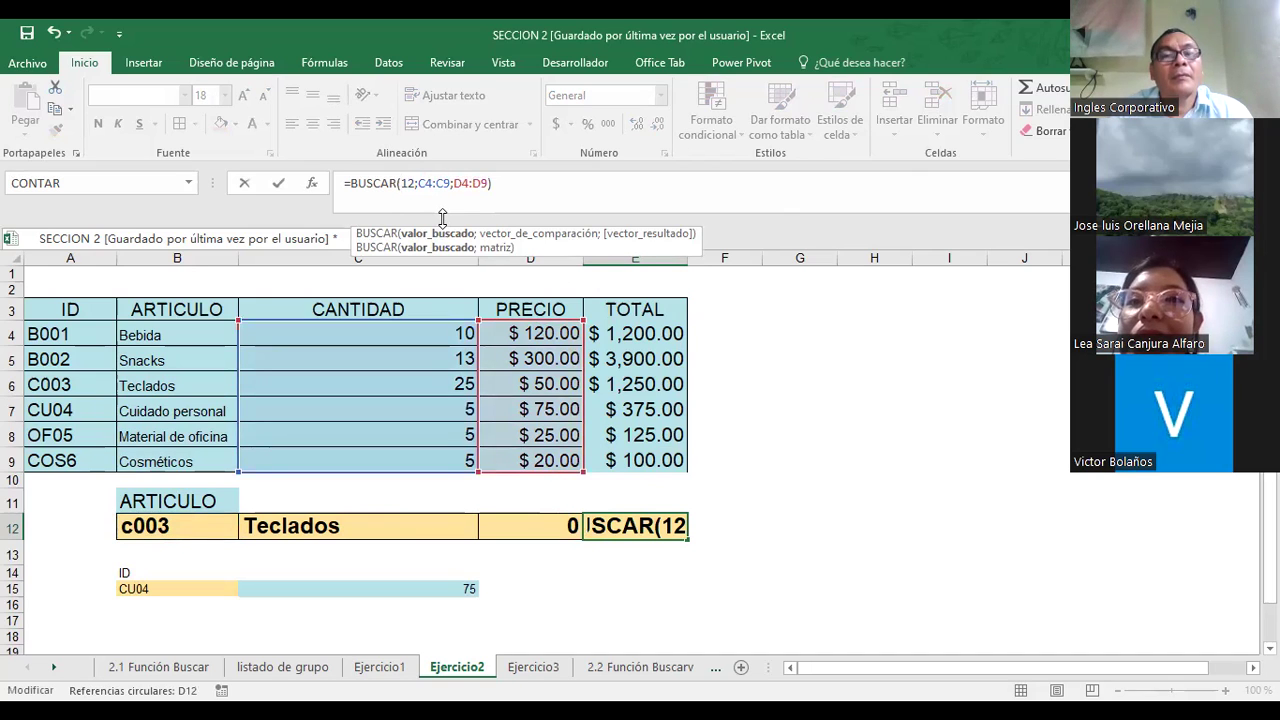
text(D10)
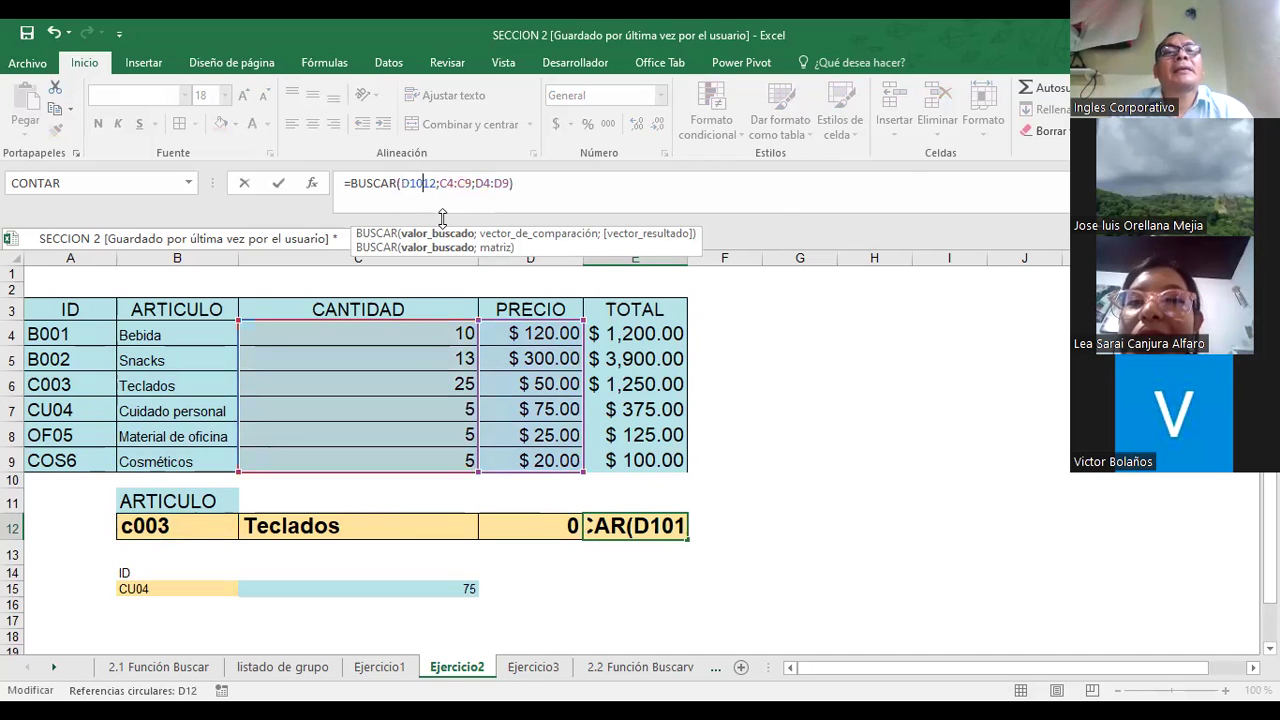
key(Delete)
key(Delete)
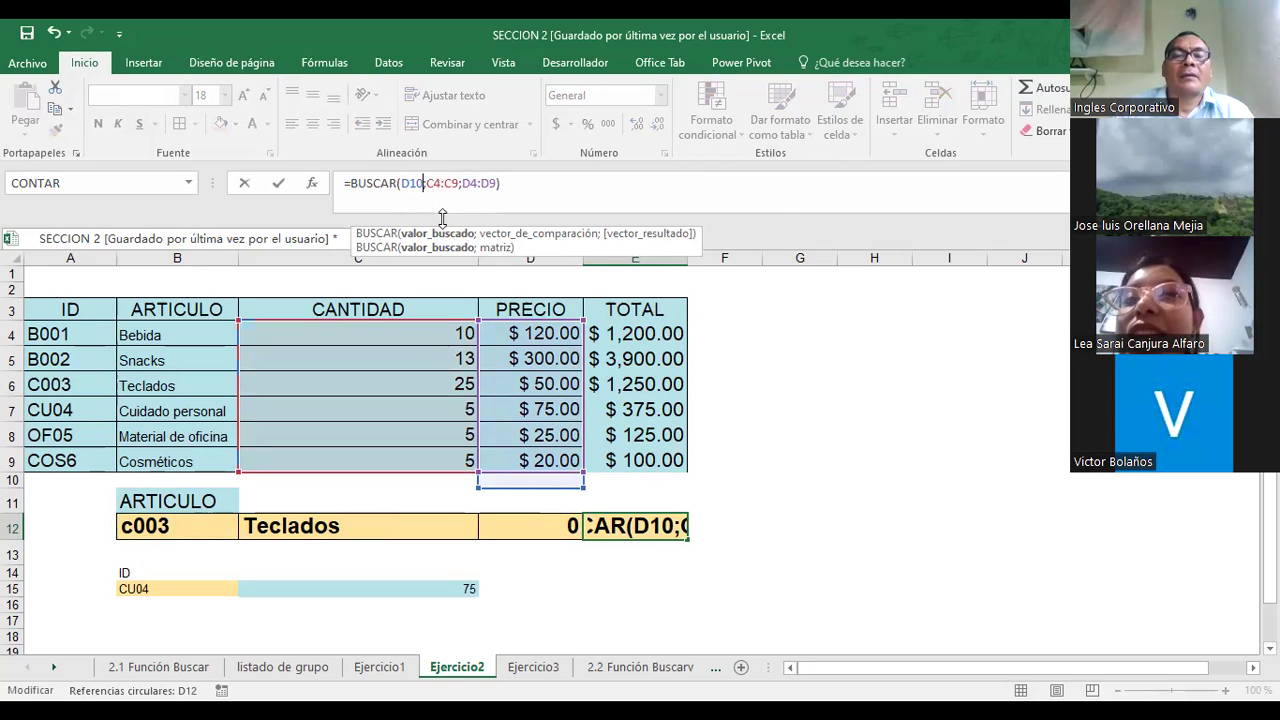
key(BackSpace)
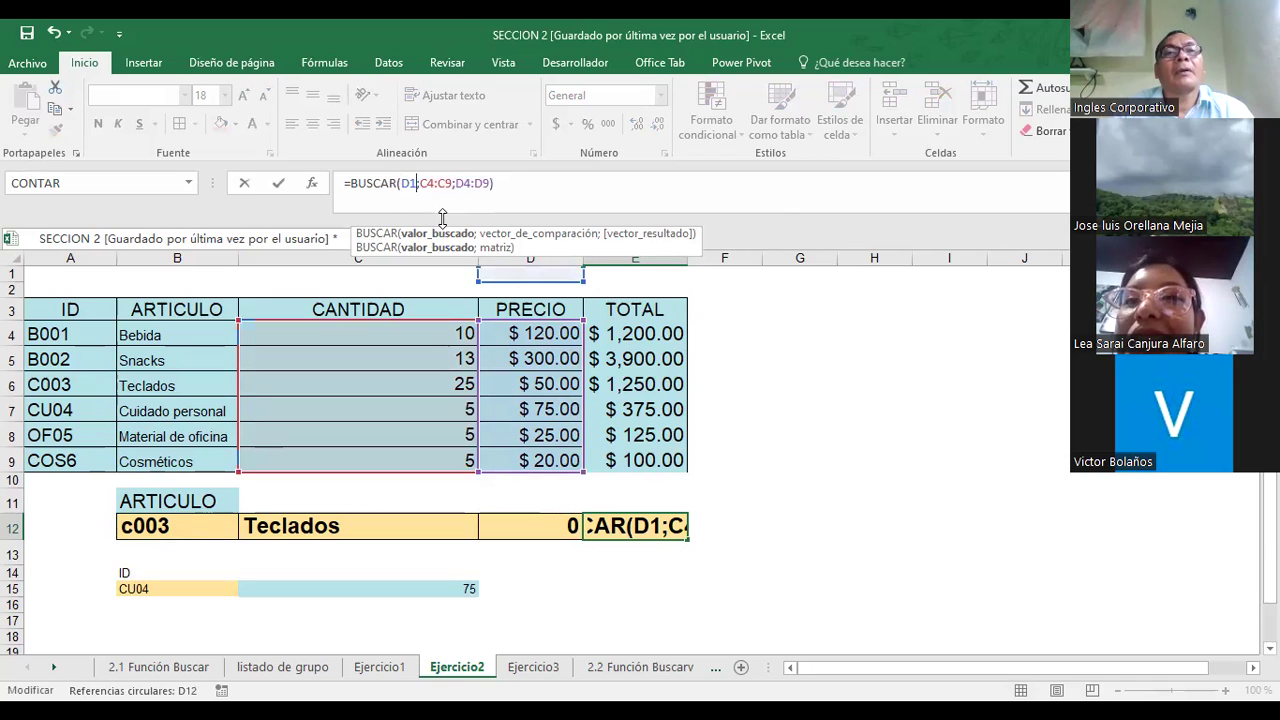
key(BackSpace)
key(BackSpace)
text(E12)
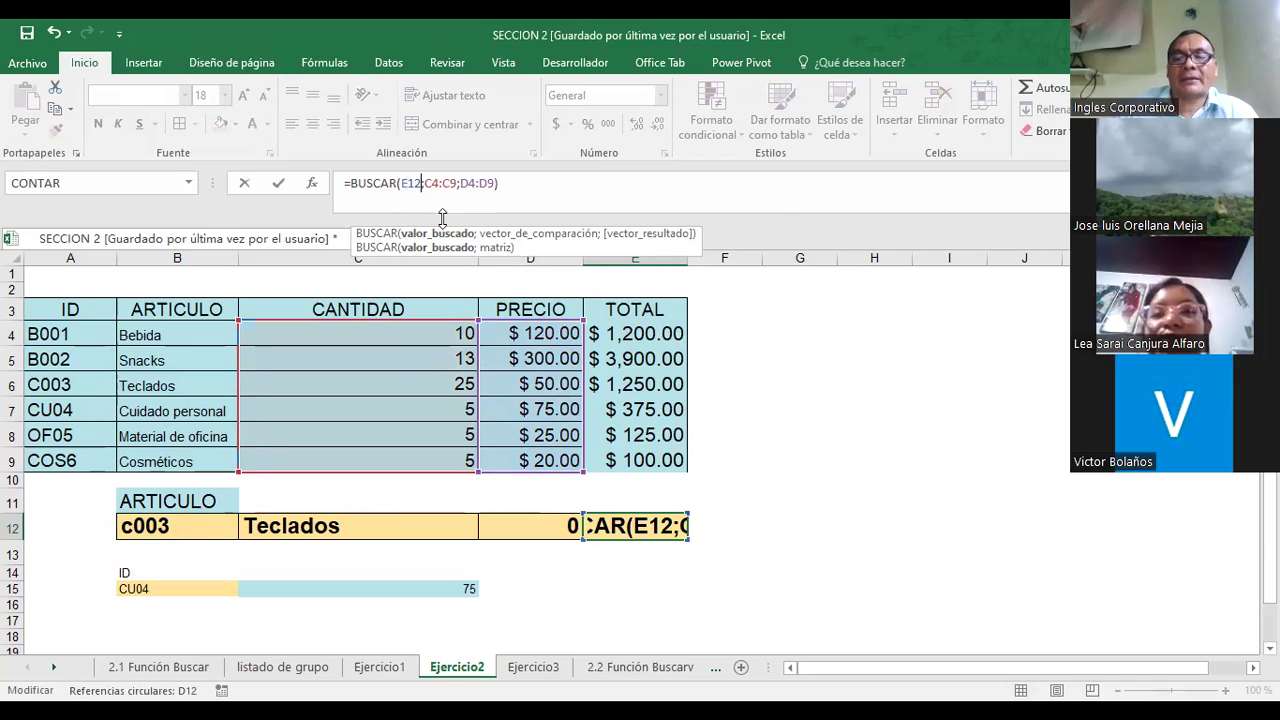
key(Return)
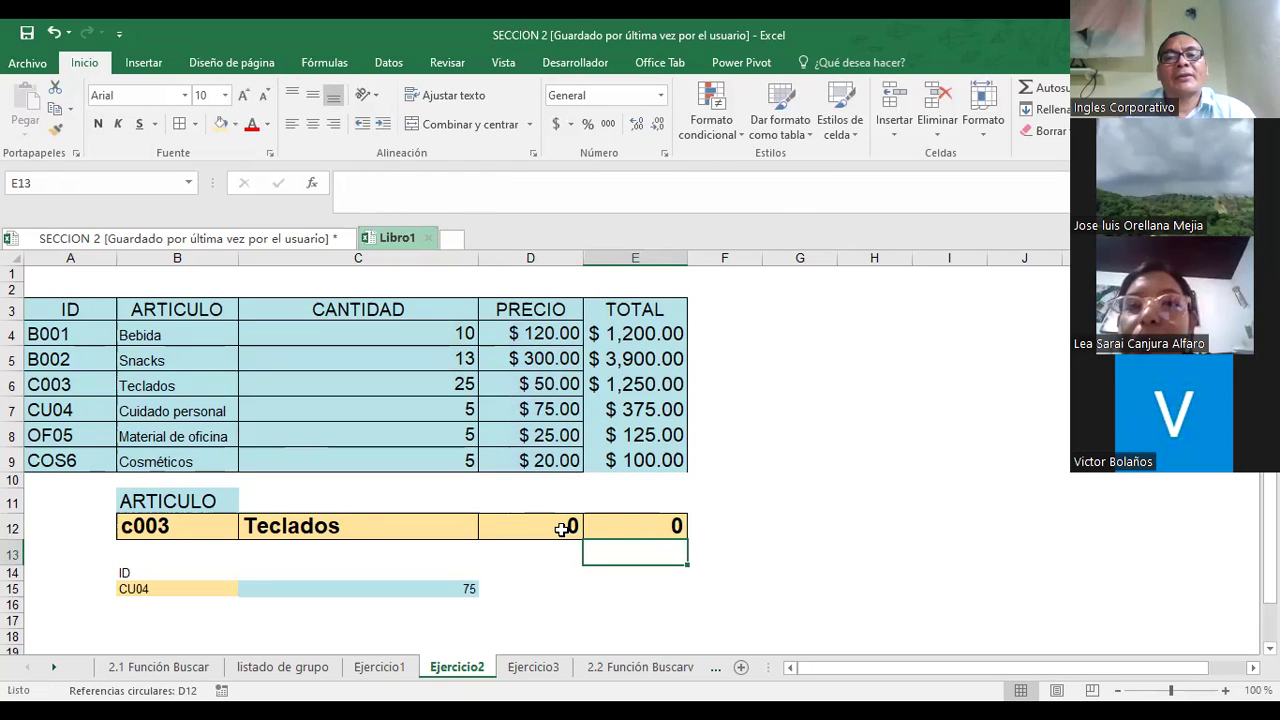
- Review the D12 and E12 formulas, then enter B001 in B12 so C12 shows Bebida
click(618, 531)
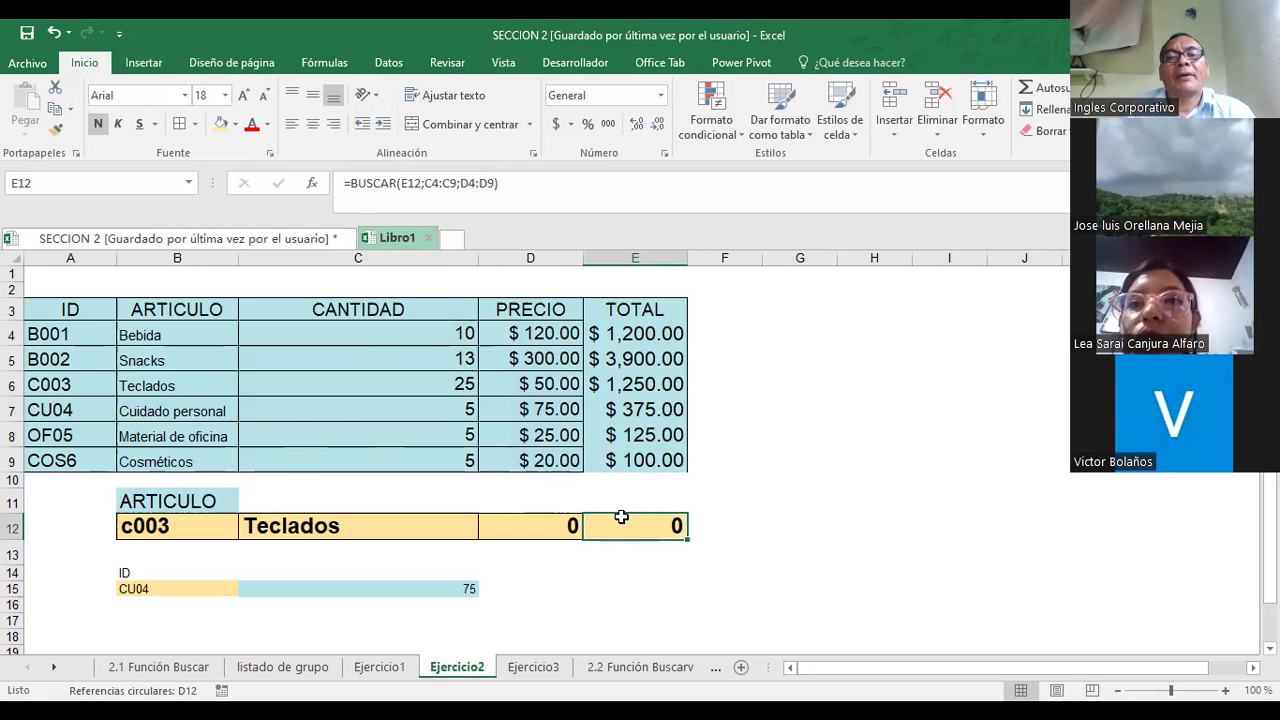
click(541, 541)
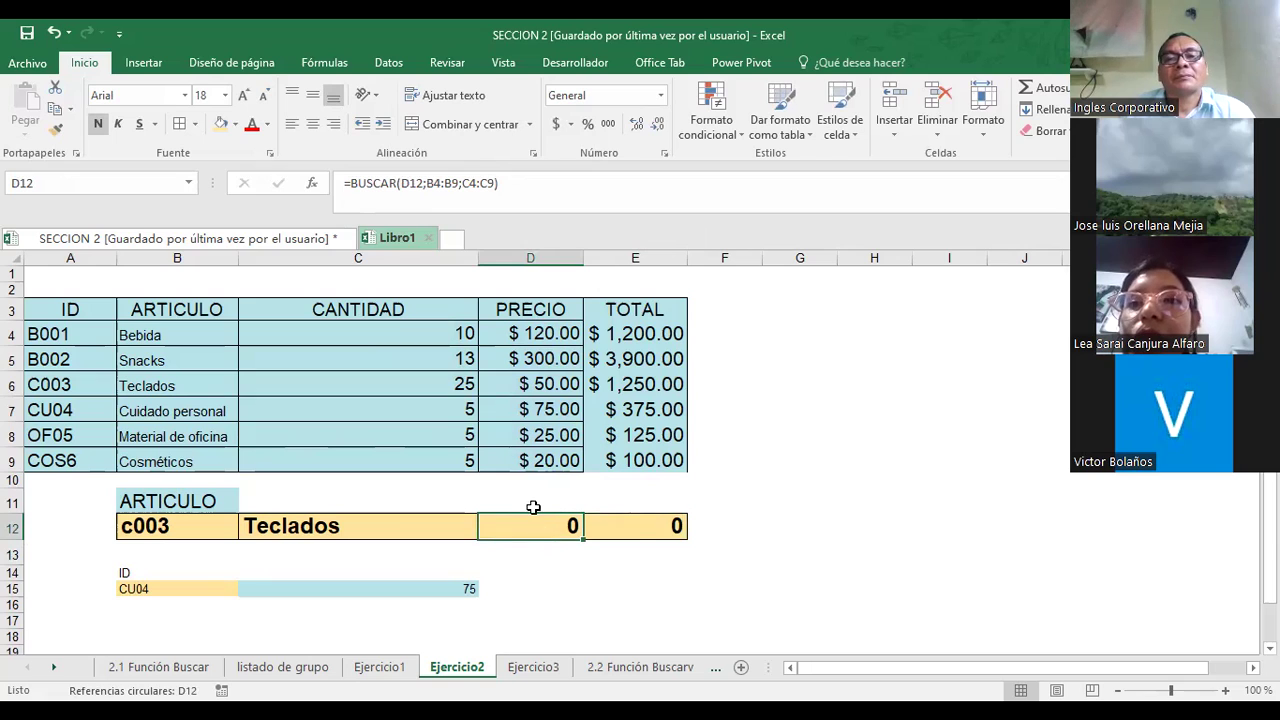
click(645, 531)
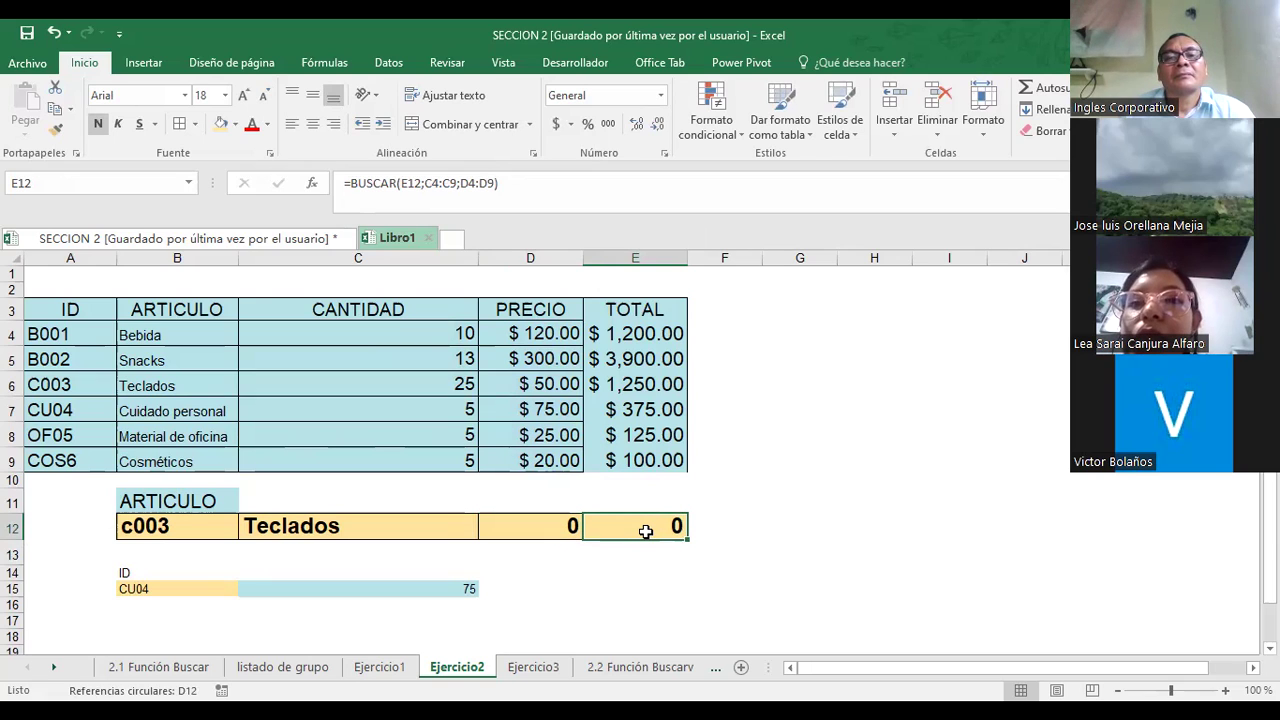
click(186, 530)
text(B)
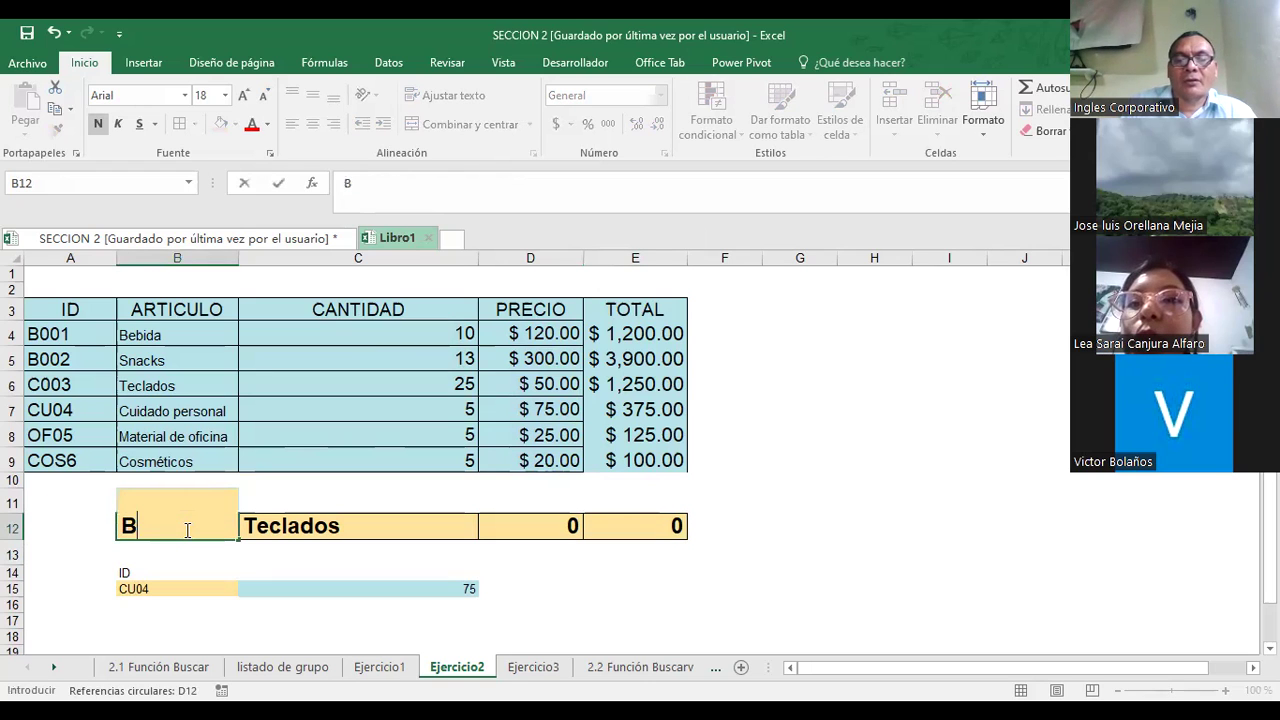
text(001)
key(Return)
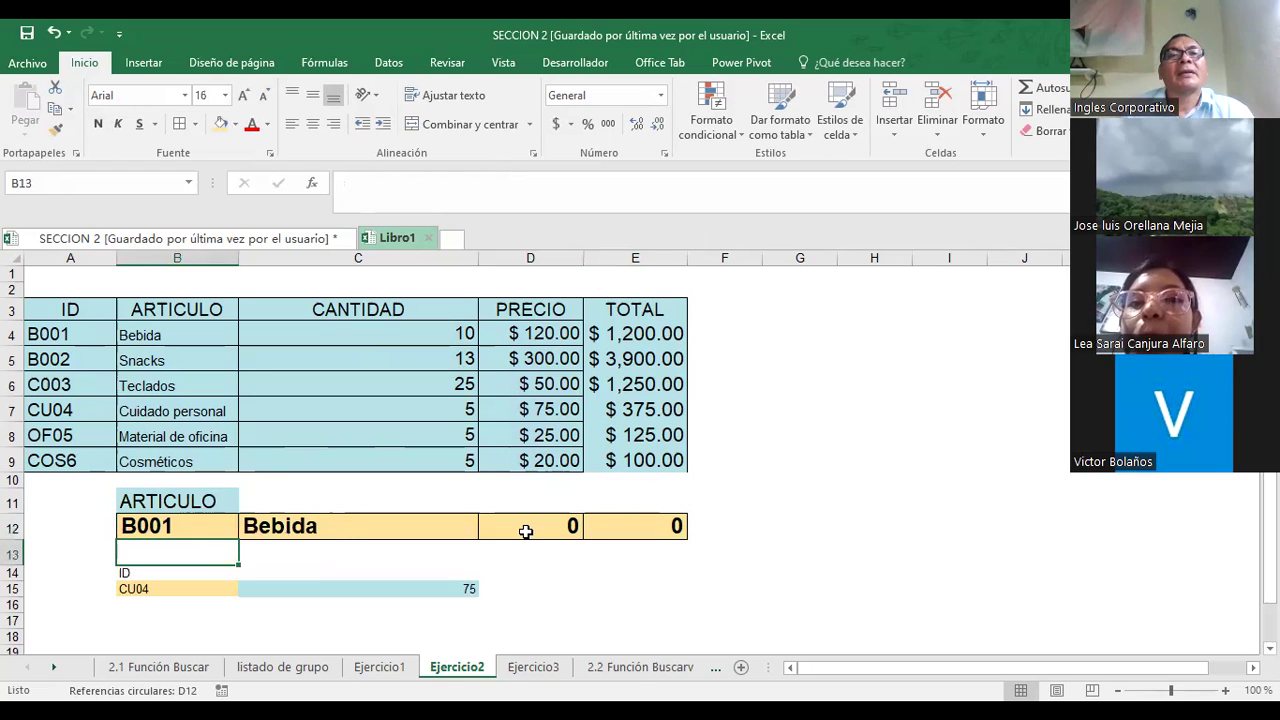
click(525, 531)
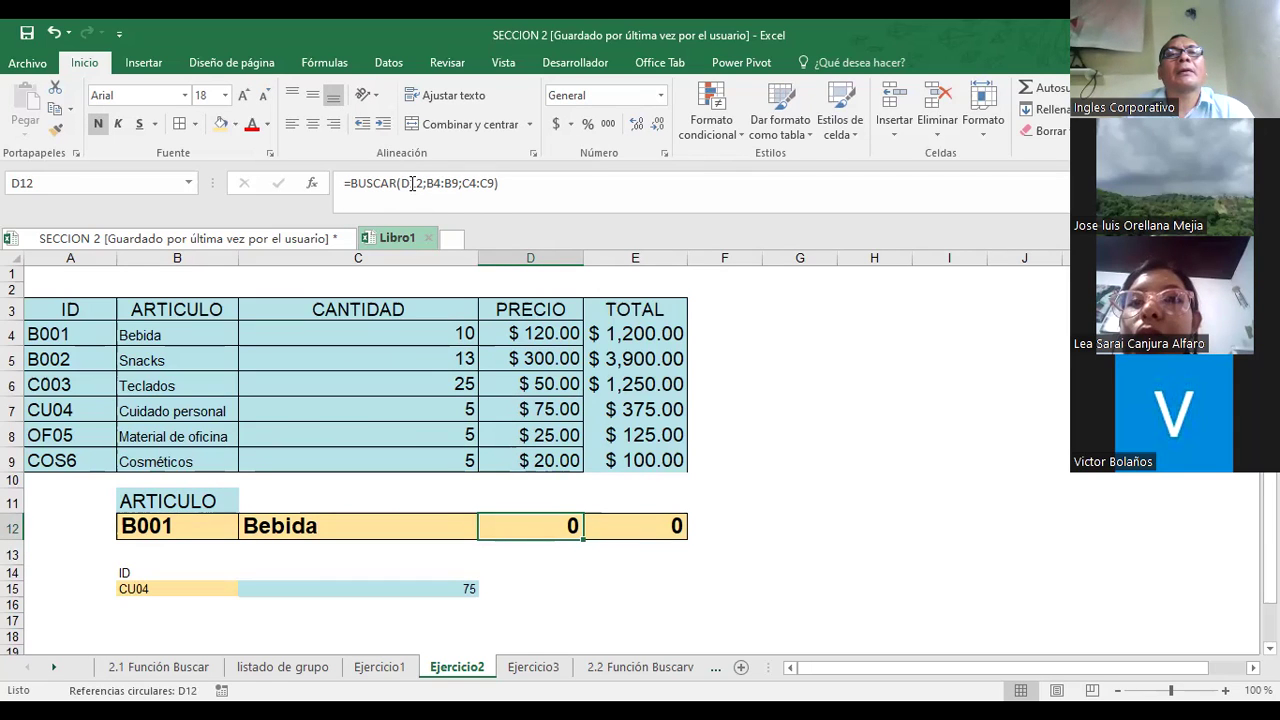
- Correct D12's BUSCAR quantity formula to use C12, returning 10 for Bebida
key(F2)
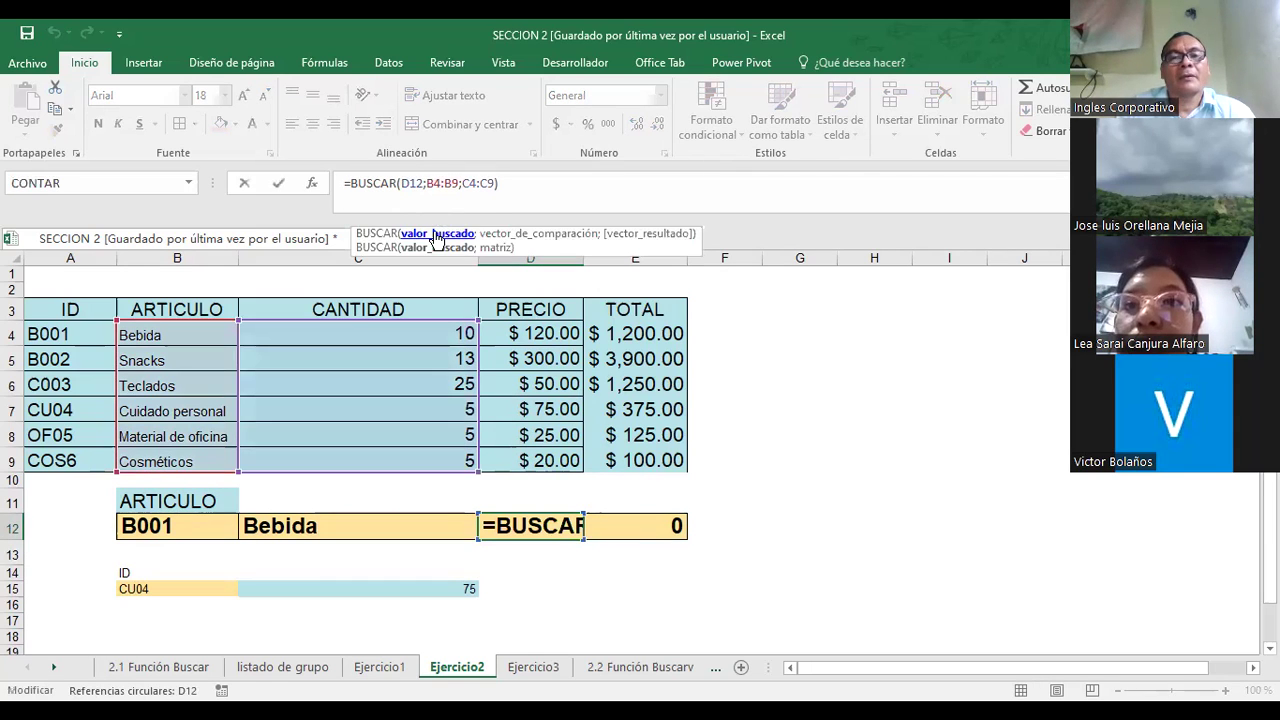
key(Return)
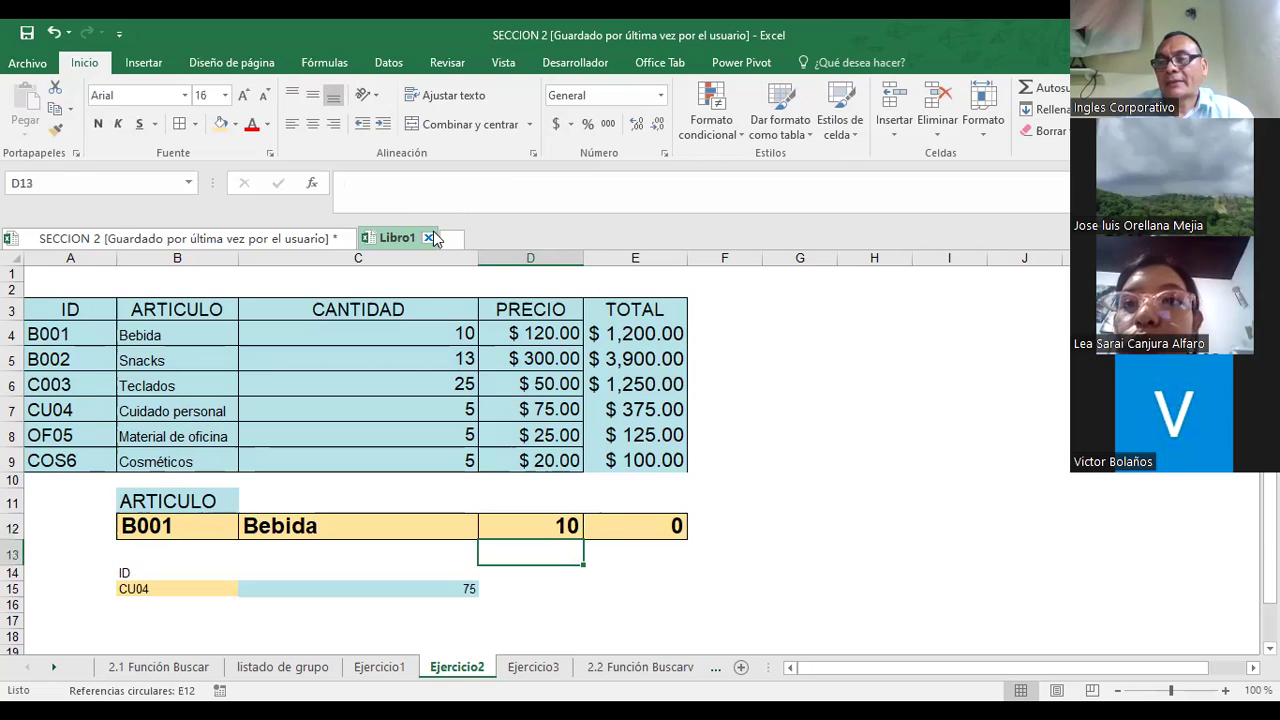
click(646, 530)
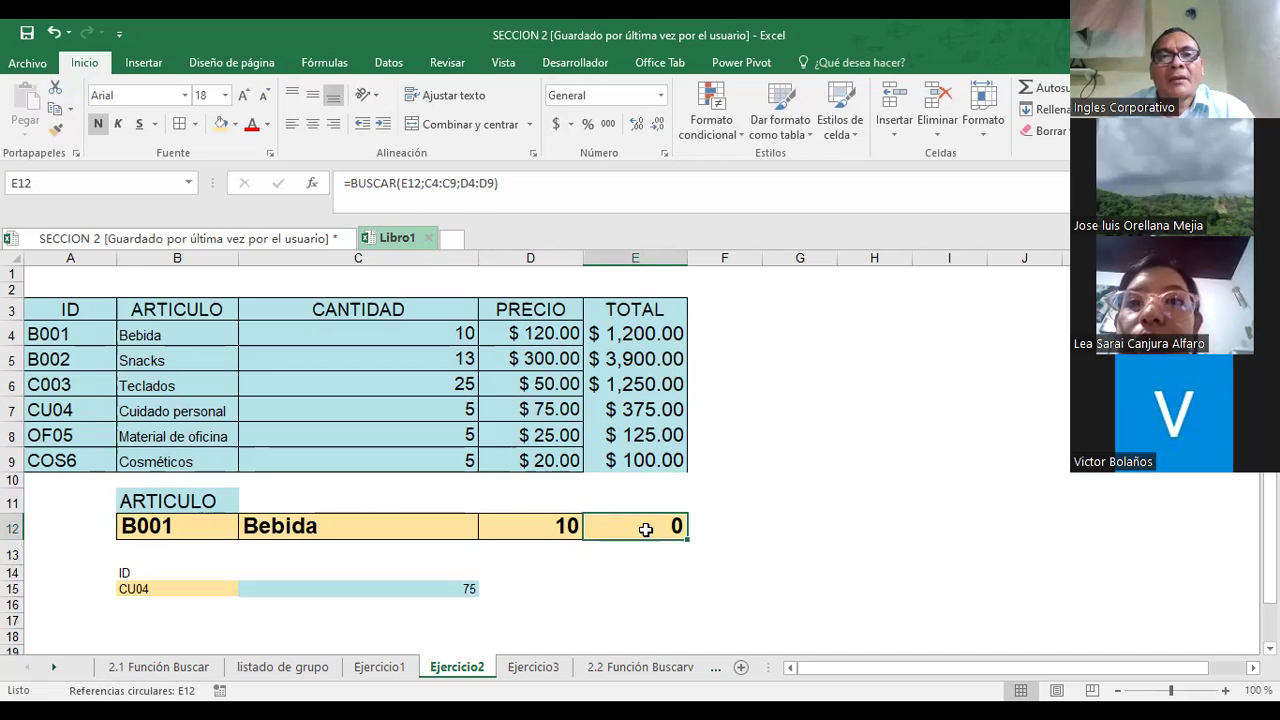
click(558, 528)
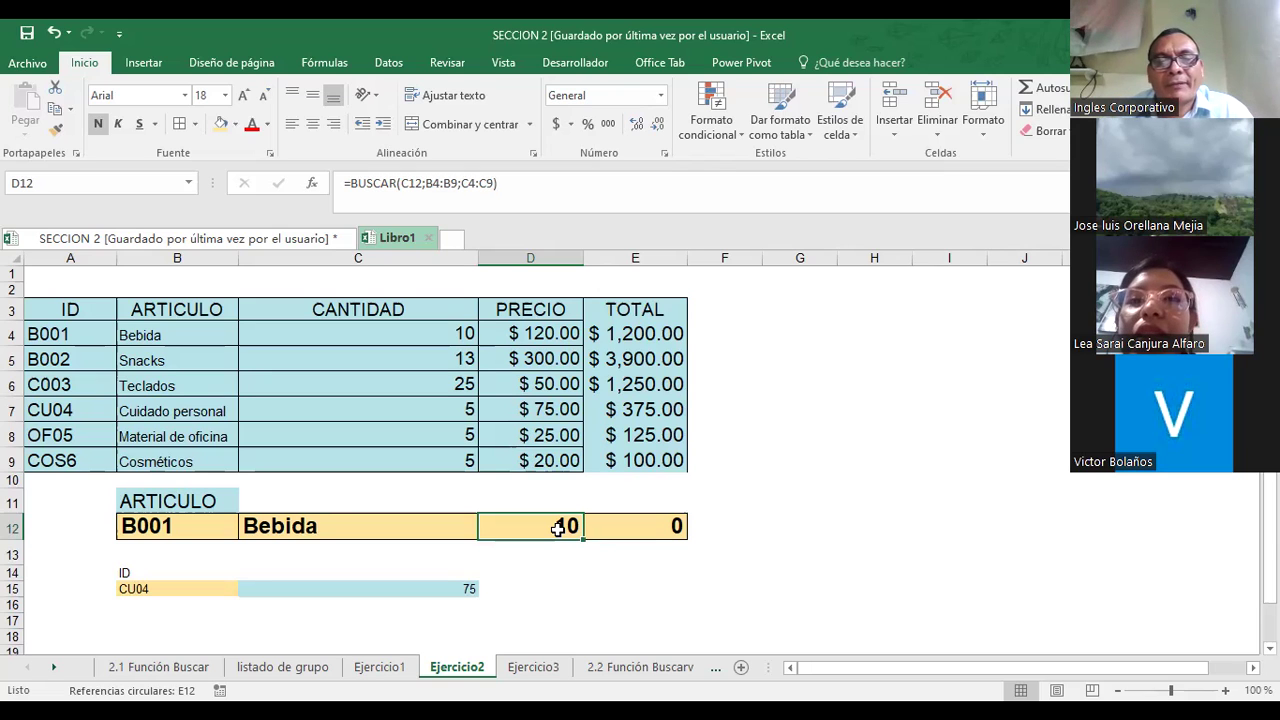
click(652, 536)
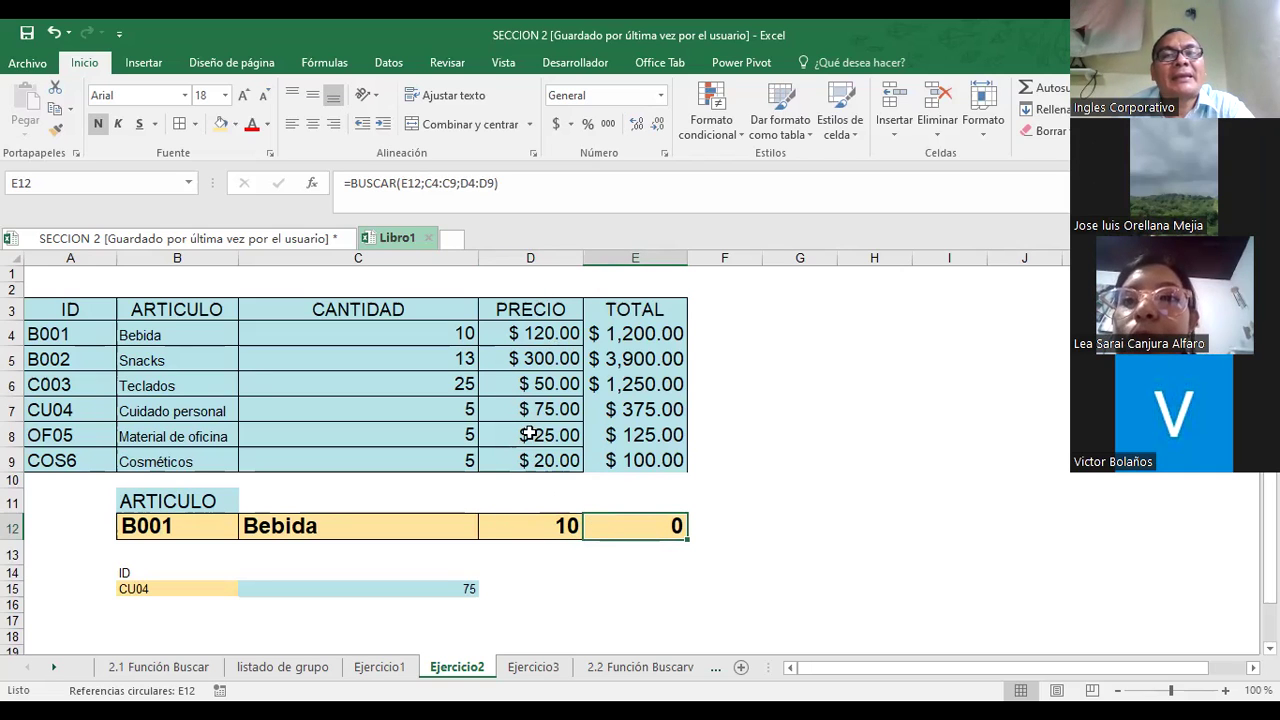
- Fix the lookup reference in E12's BUSCAR formula so the TOTAL returns 120 for Bebida
click(408, 189)
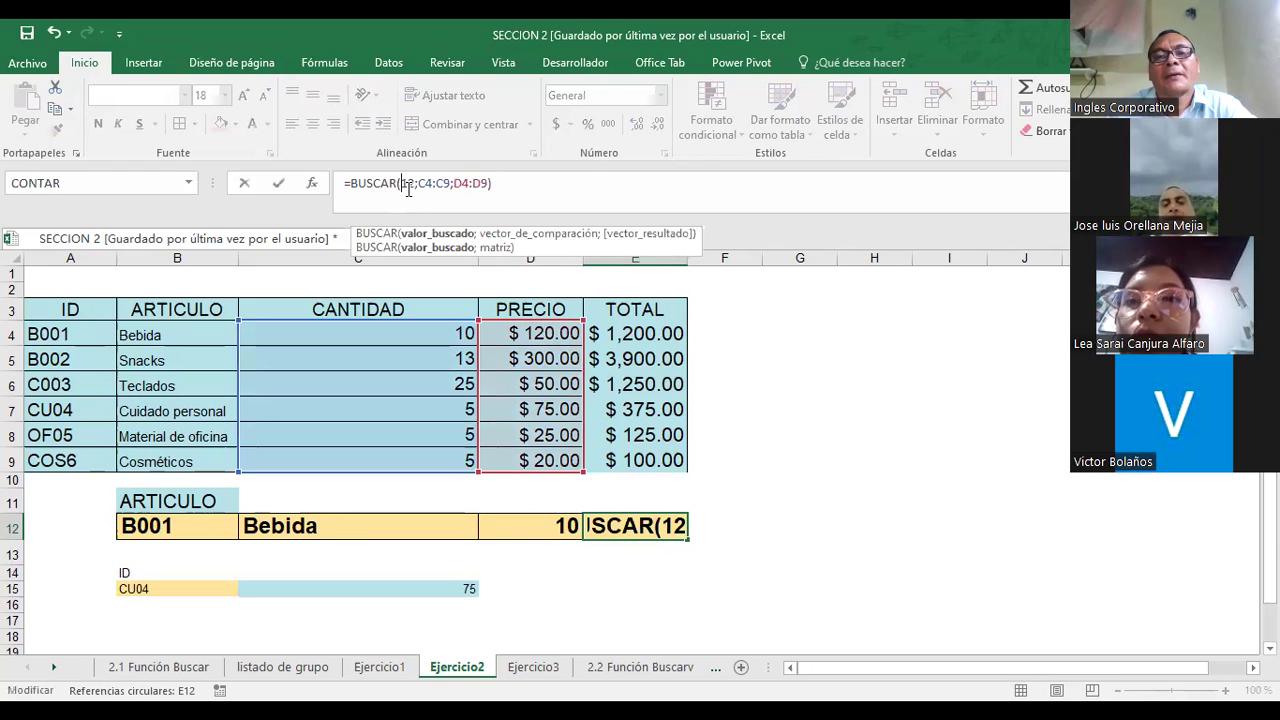
key(Return)
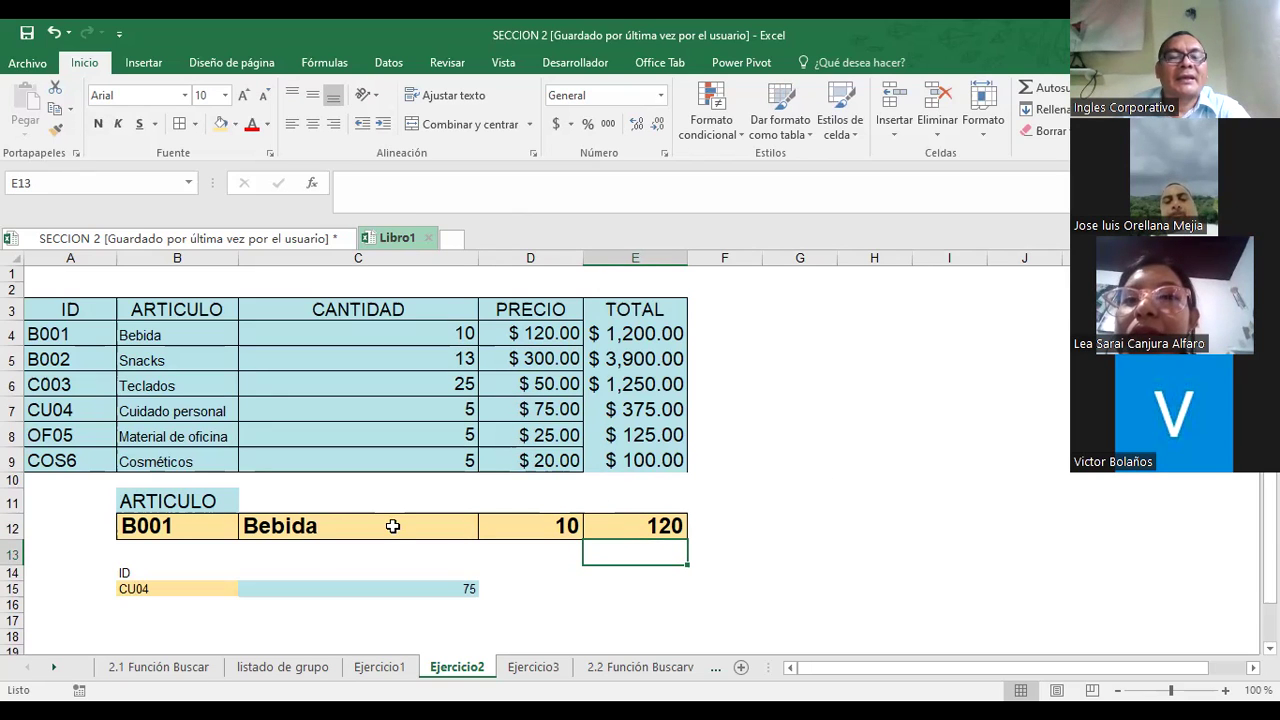
click(177, 529)
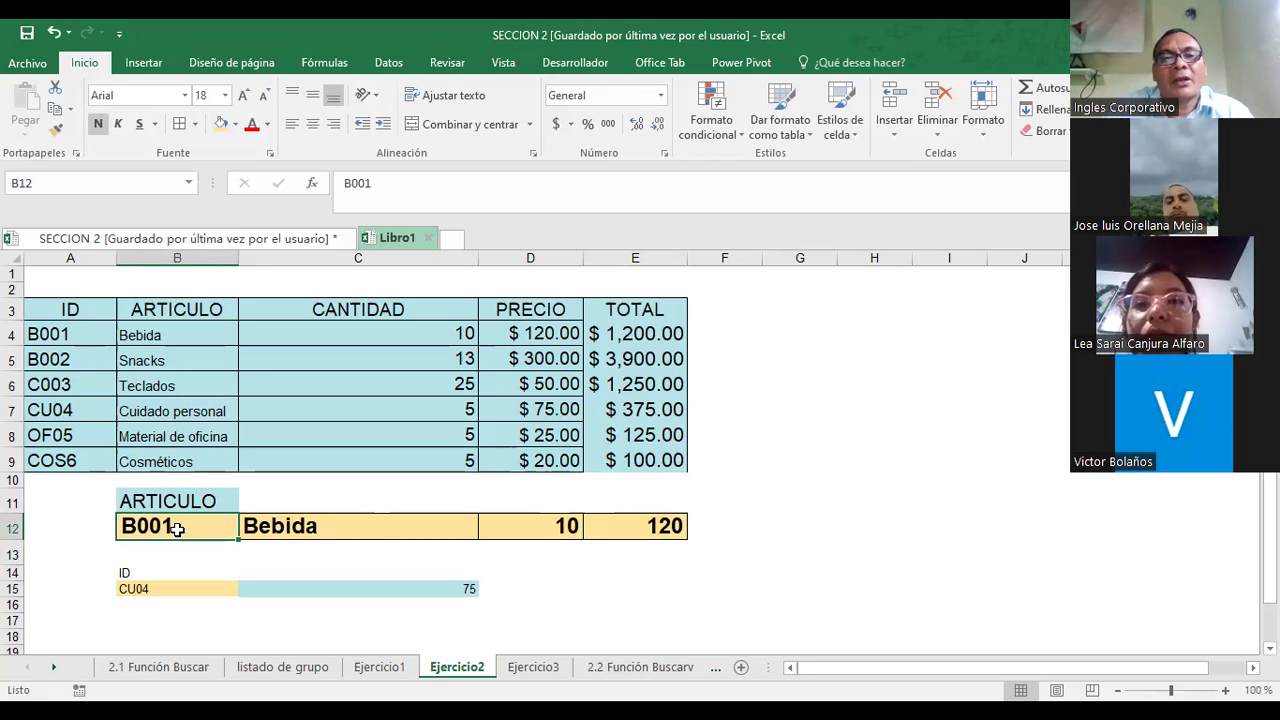
- Replace the ID B001 in B12 with OF05, giving Material de oficina in C12
key(Delete)
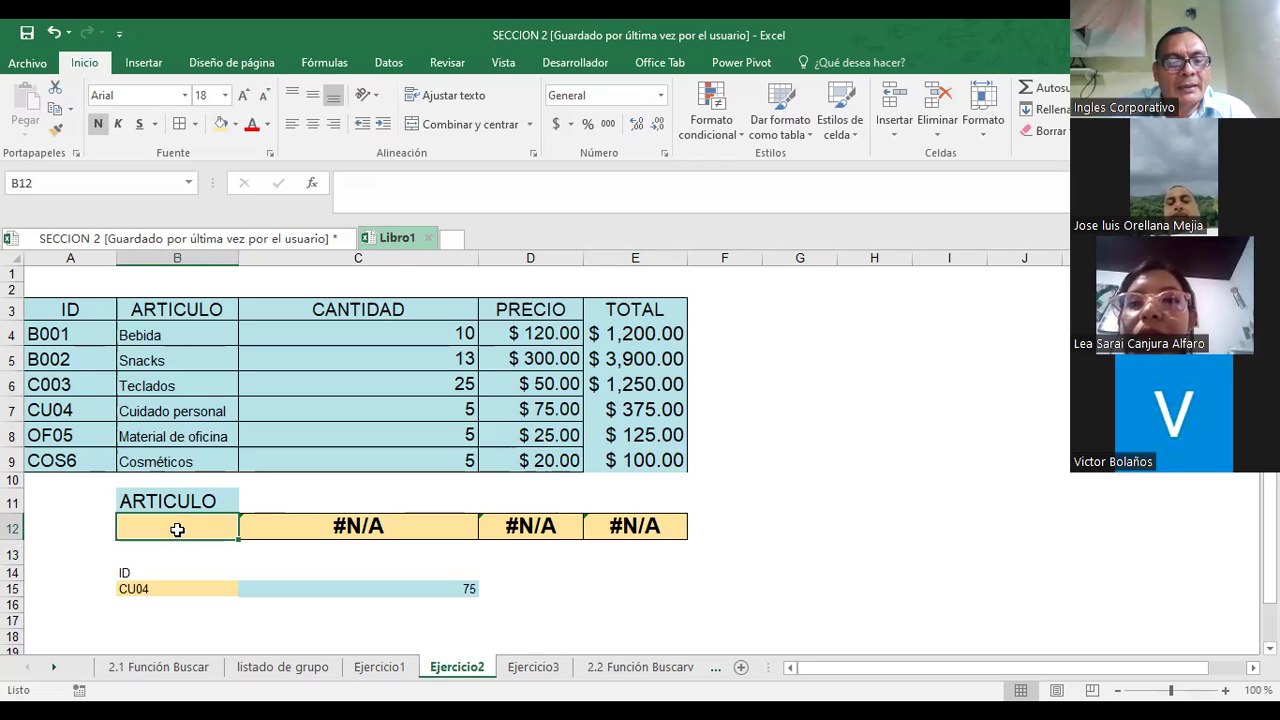
text(OF05)
key(Return)
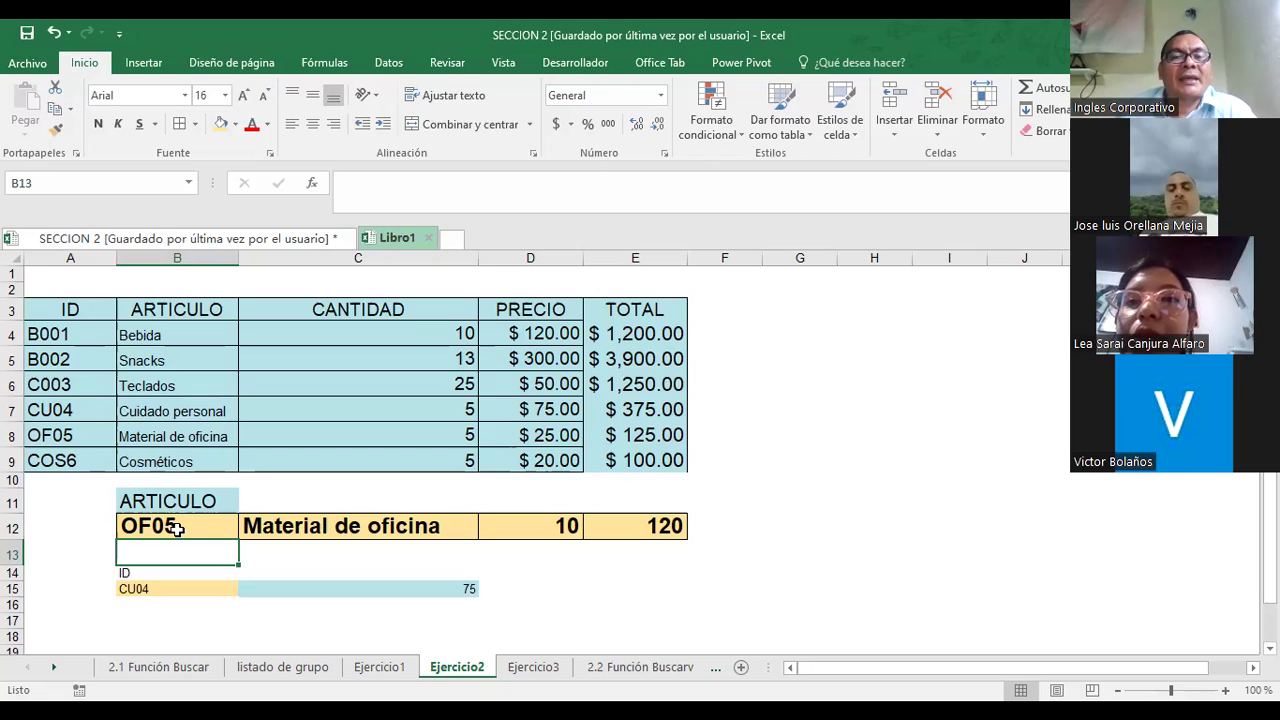
- After reviewing D12, enter B002 in B12 so the row returns Snacks, 13 and 300
click(537, 526)
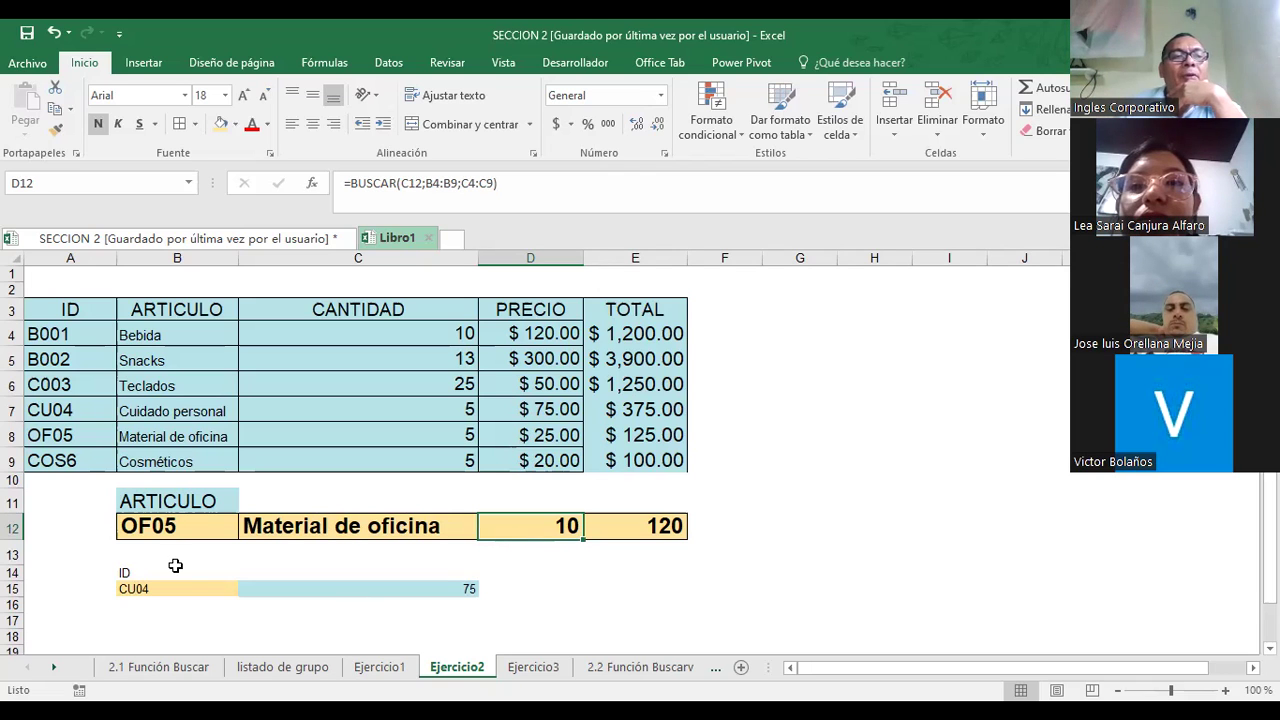
click(180, 532)
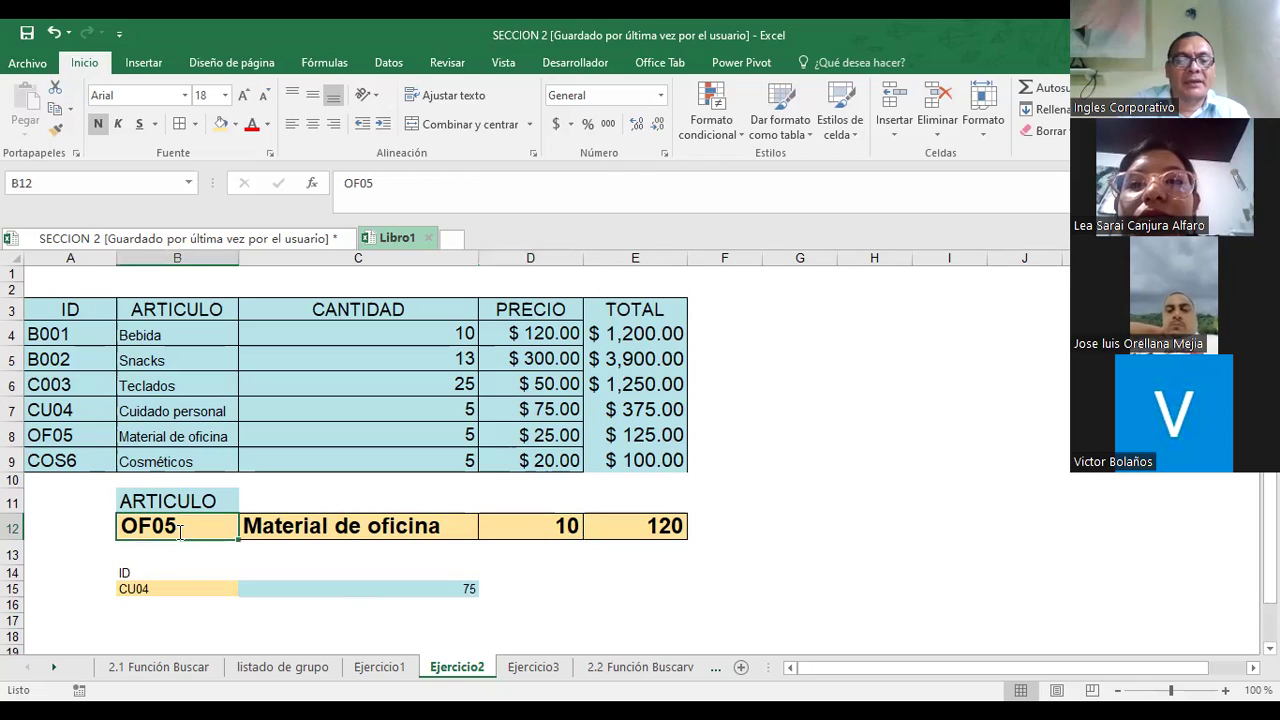
text(B002)
key(Return)
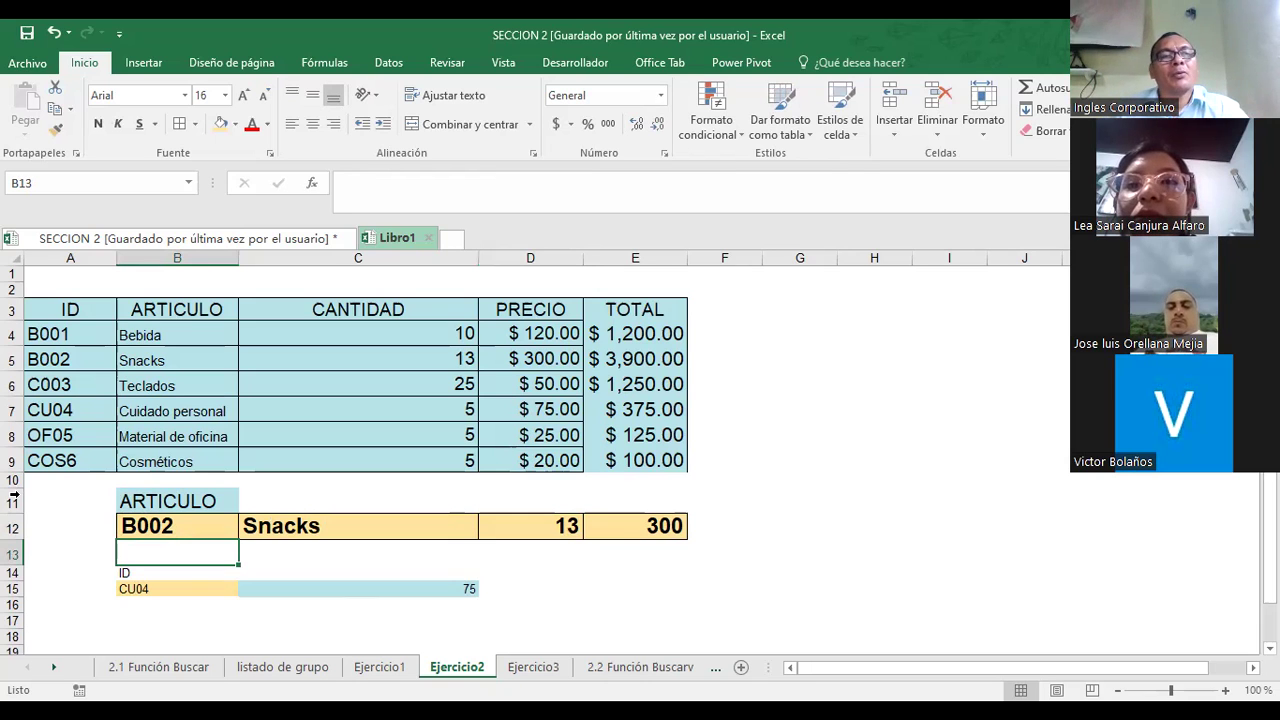
- Renumber the IDs in A4:A9 as plain numbers 1 through 6
click(60, 340)
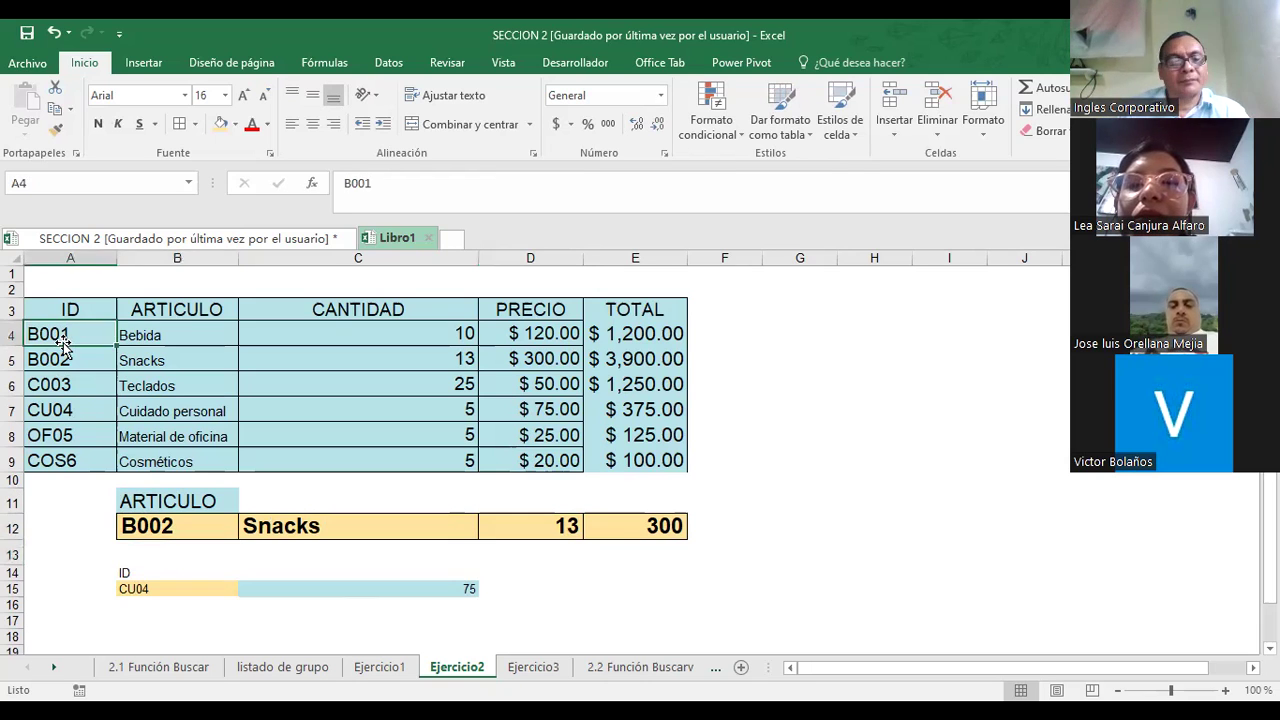
text(1)
key(Return)
text(2)
key(Return)
text(3)
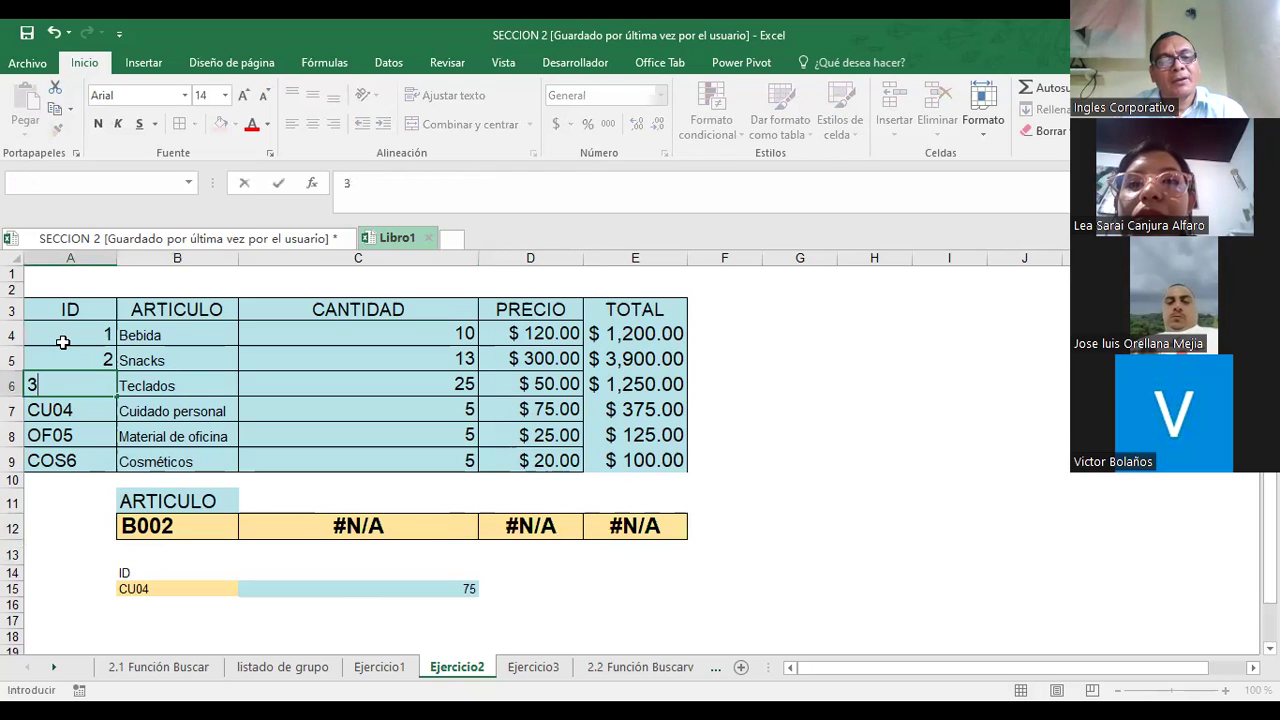
key(Return)
text(4)
key(Return)
text(5)
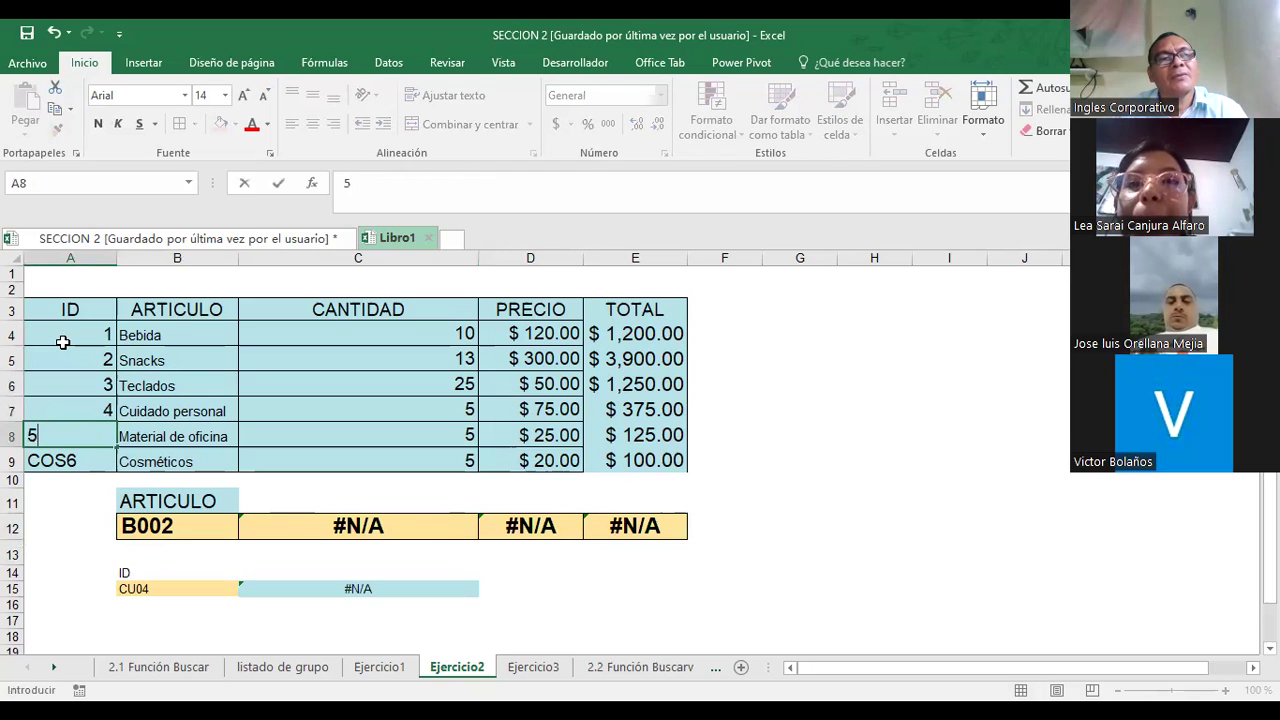
key(Return)
text(6)
key(Return)
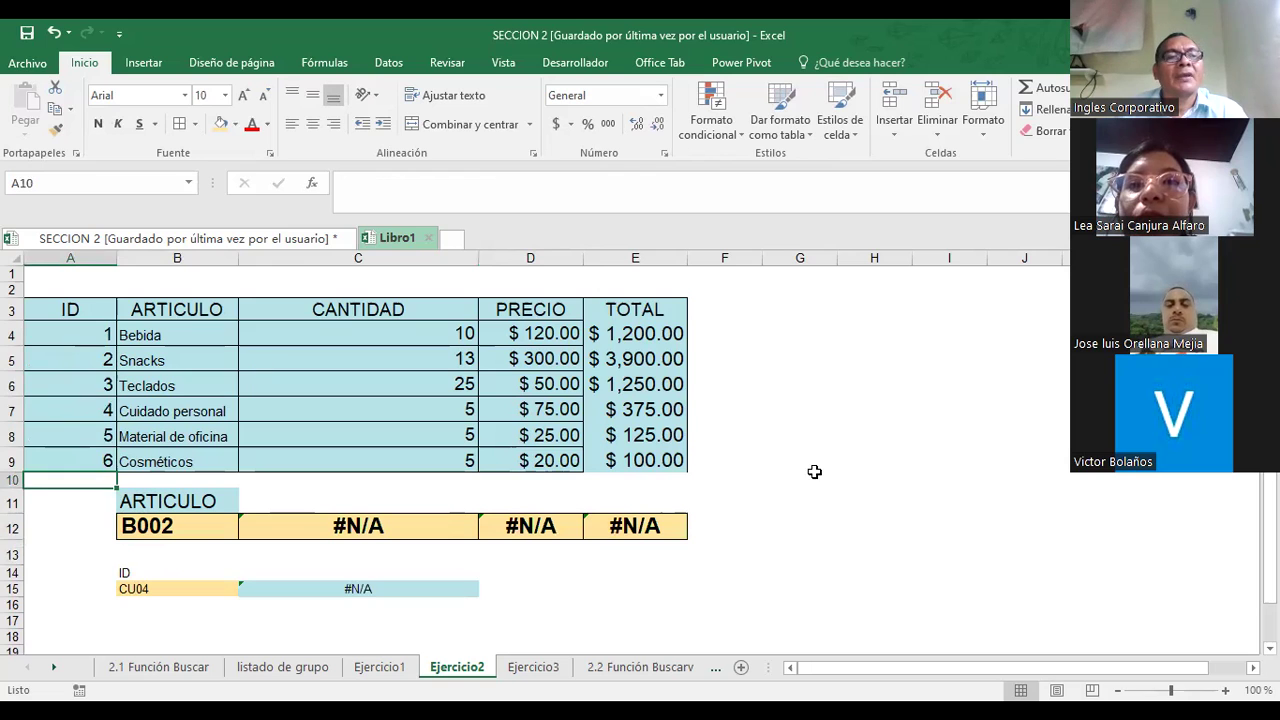
- Enter IDs 1, 2 and 3 in B12, checking the Bebida, Snacks and Teclados results
click(192, 530)
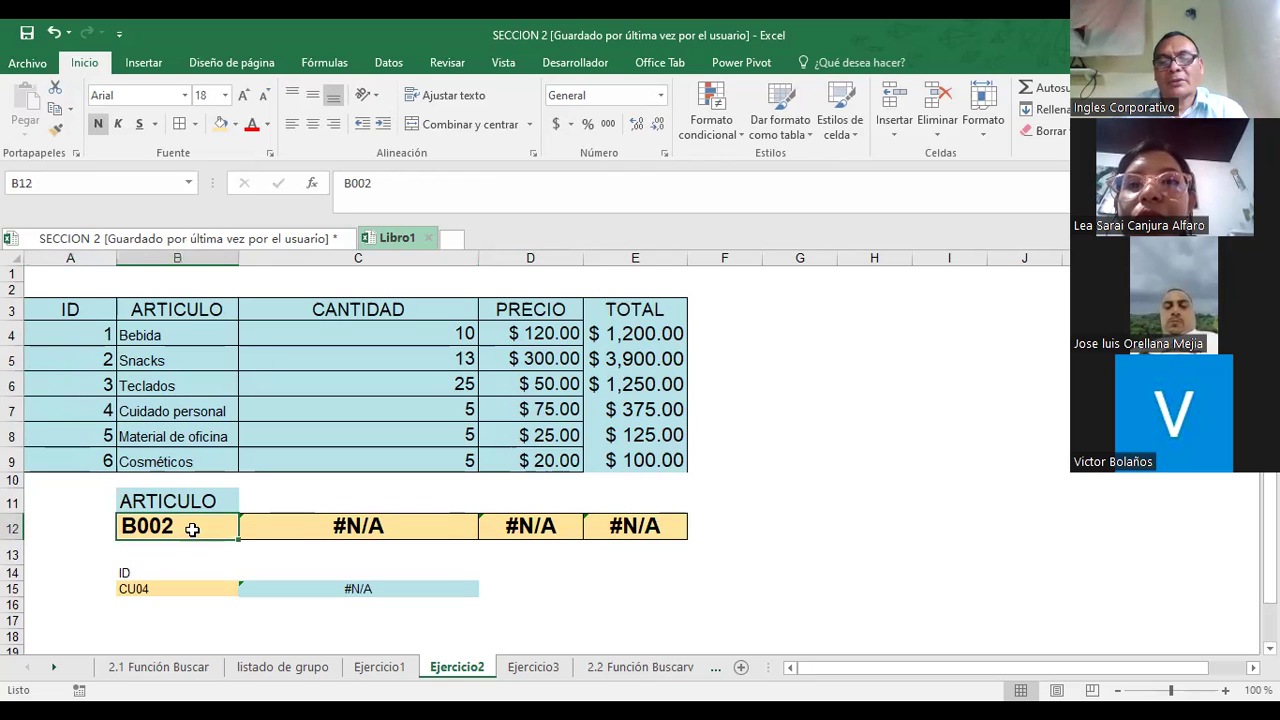
text(1)
key(Return)
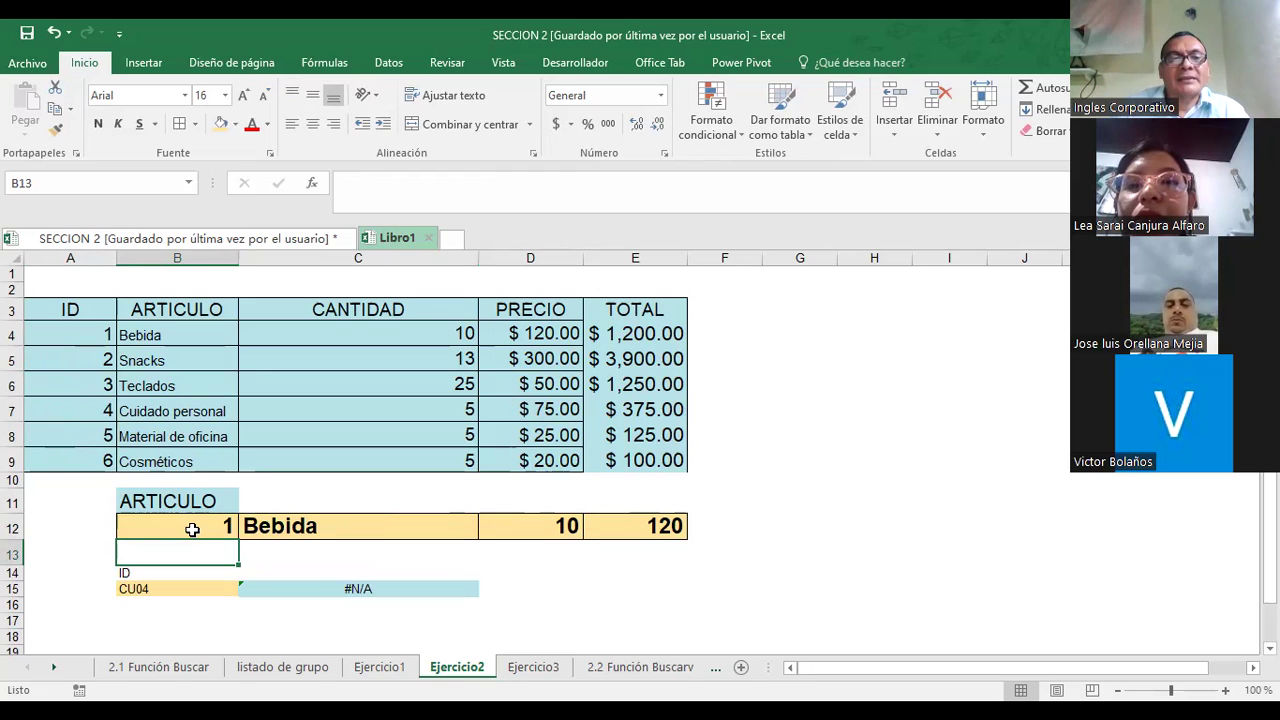
click(192, 529)
text(2)
key(Return)
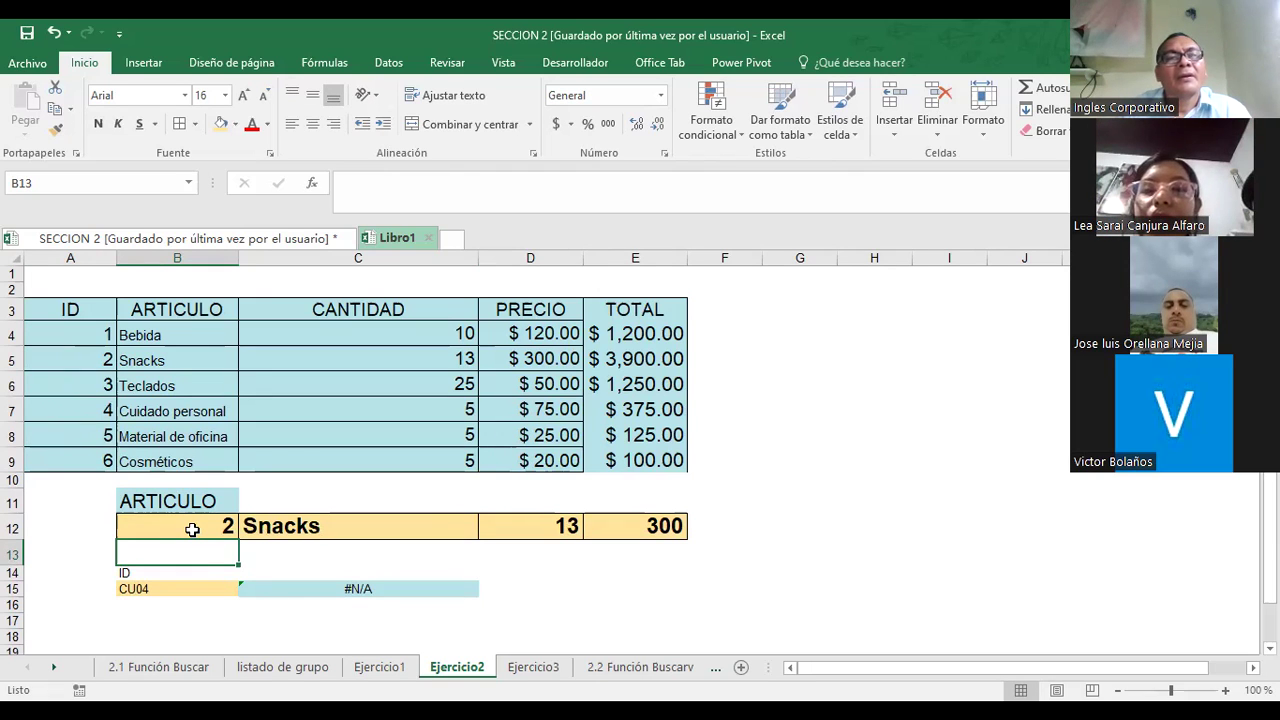
click(192, 529)
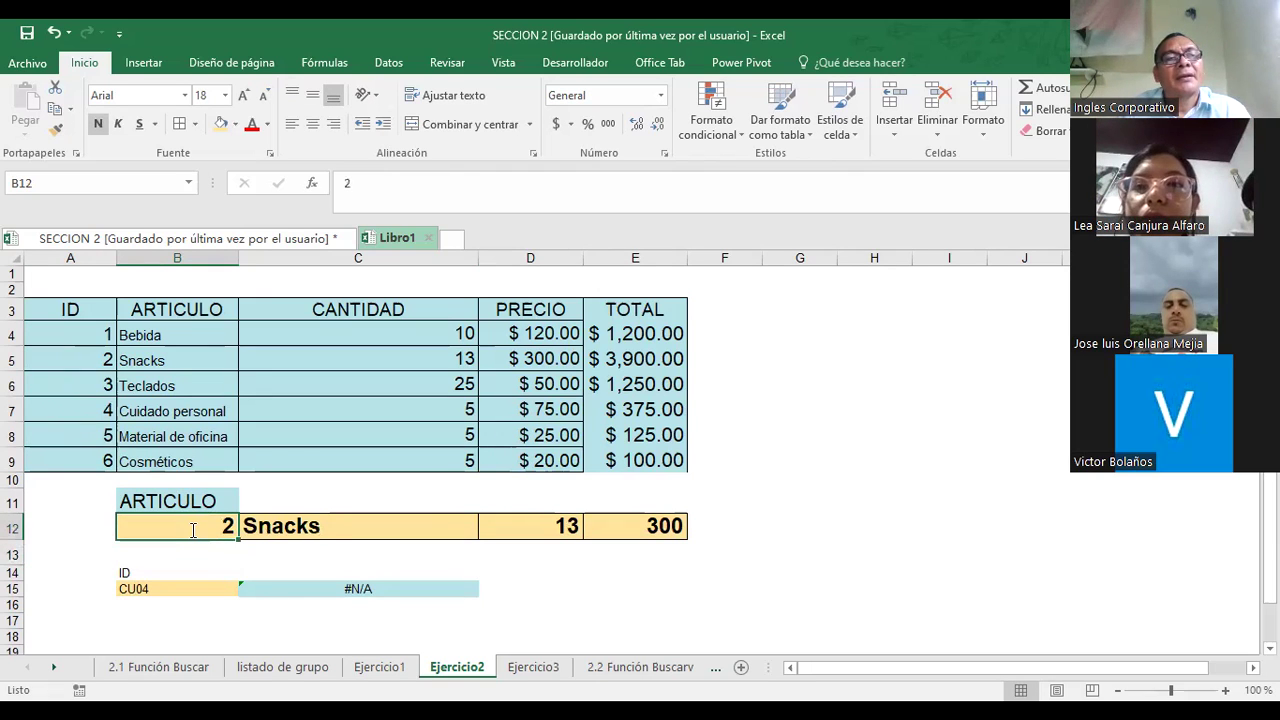
text(3)
key(Return)
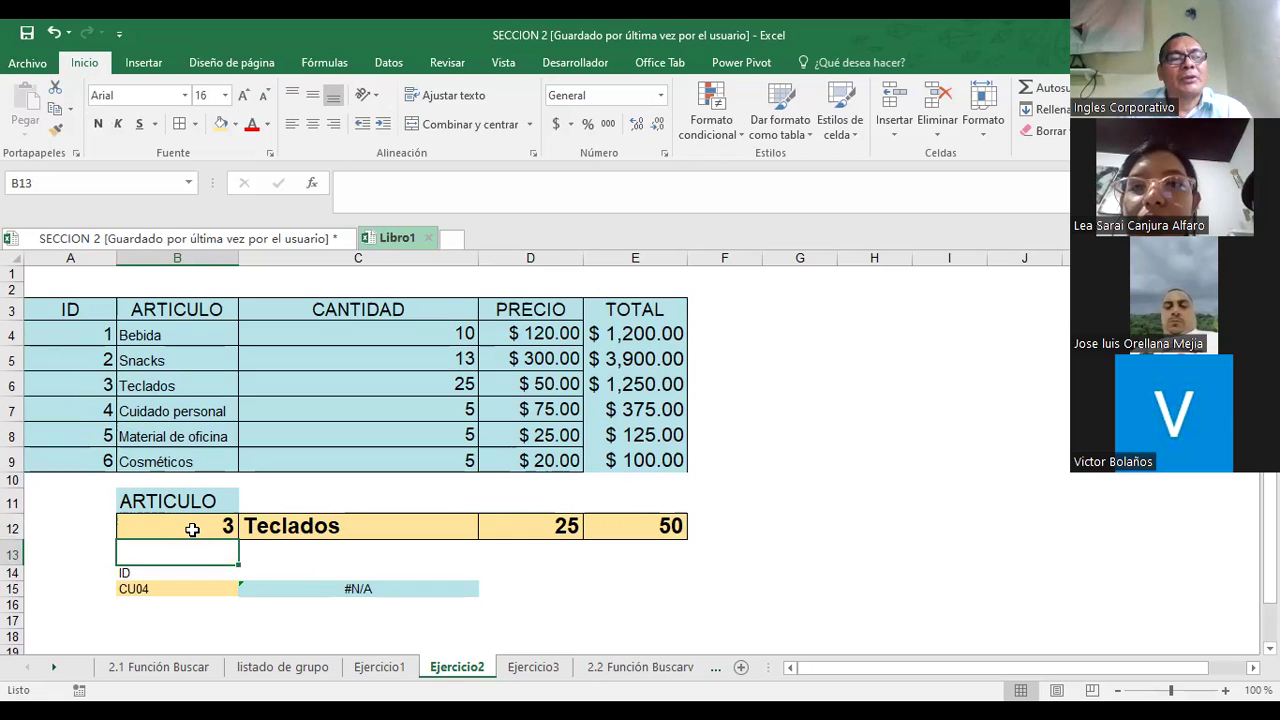
- Enter IDs 4, 5 and 6 in B12, ending on Cosméticos with 10 and 120
click(193, 529)
text(4)
key(Return)
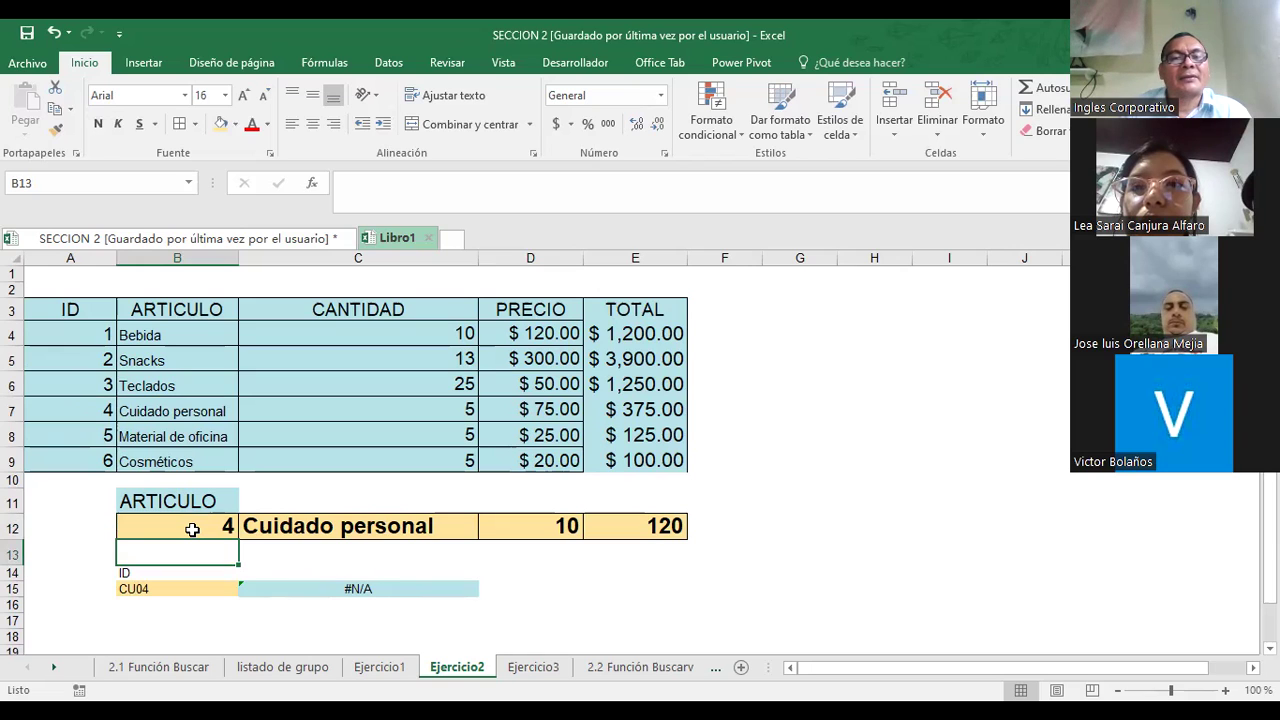
click(192, 529)
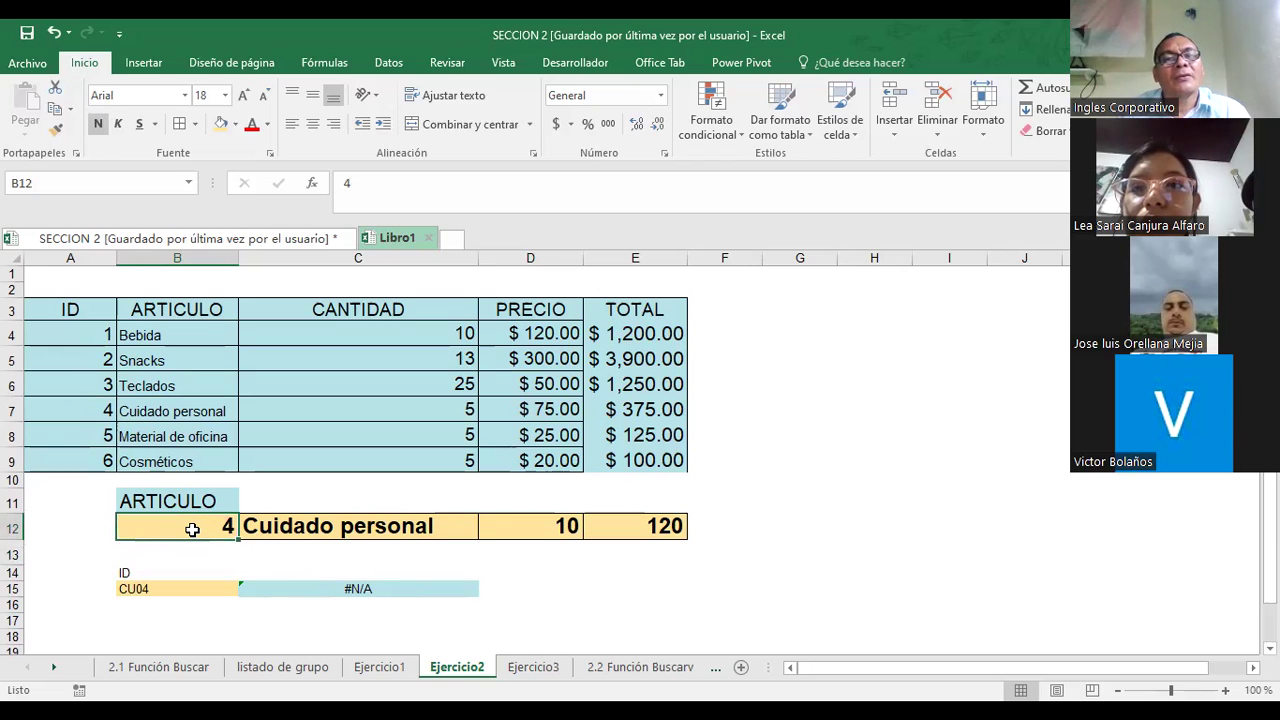
text(5)
key(Return)
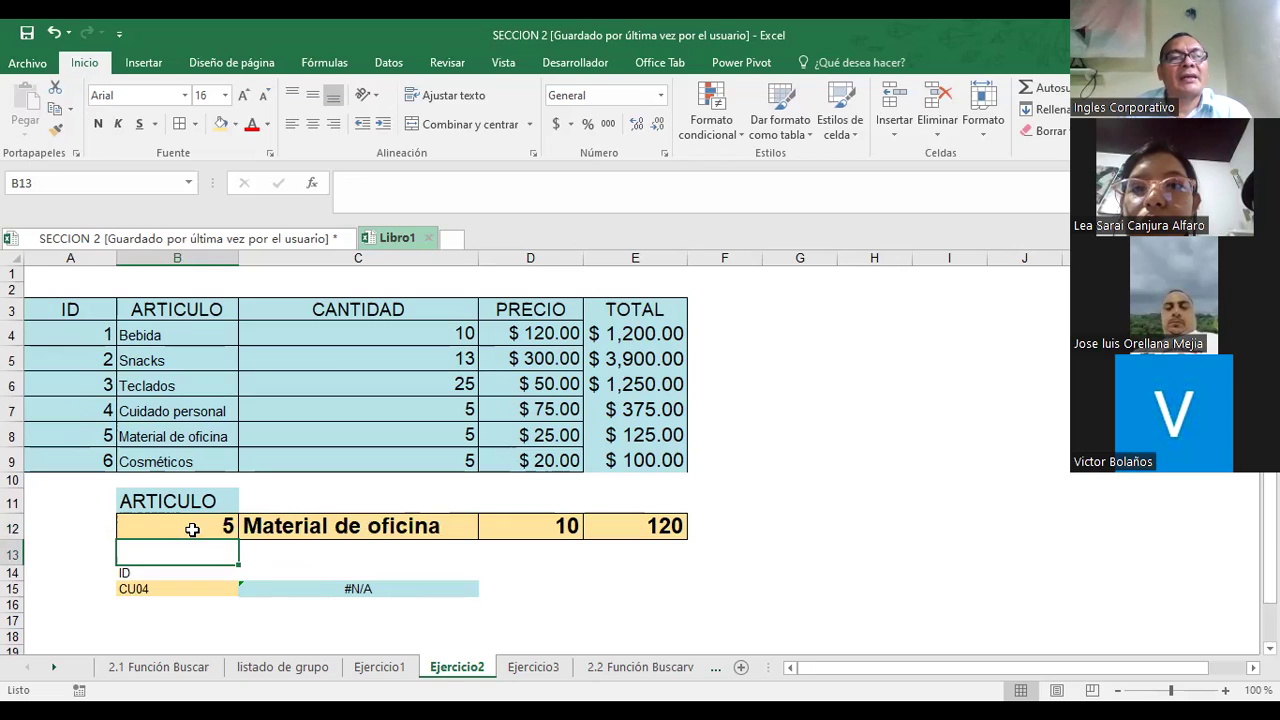
click(192, 529)
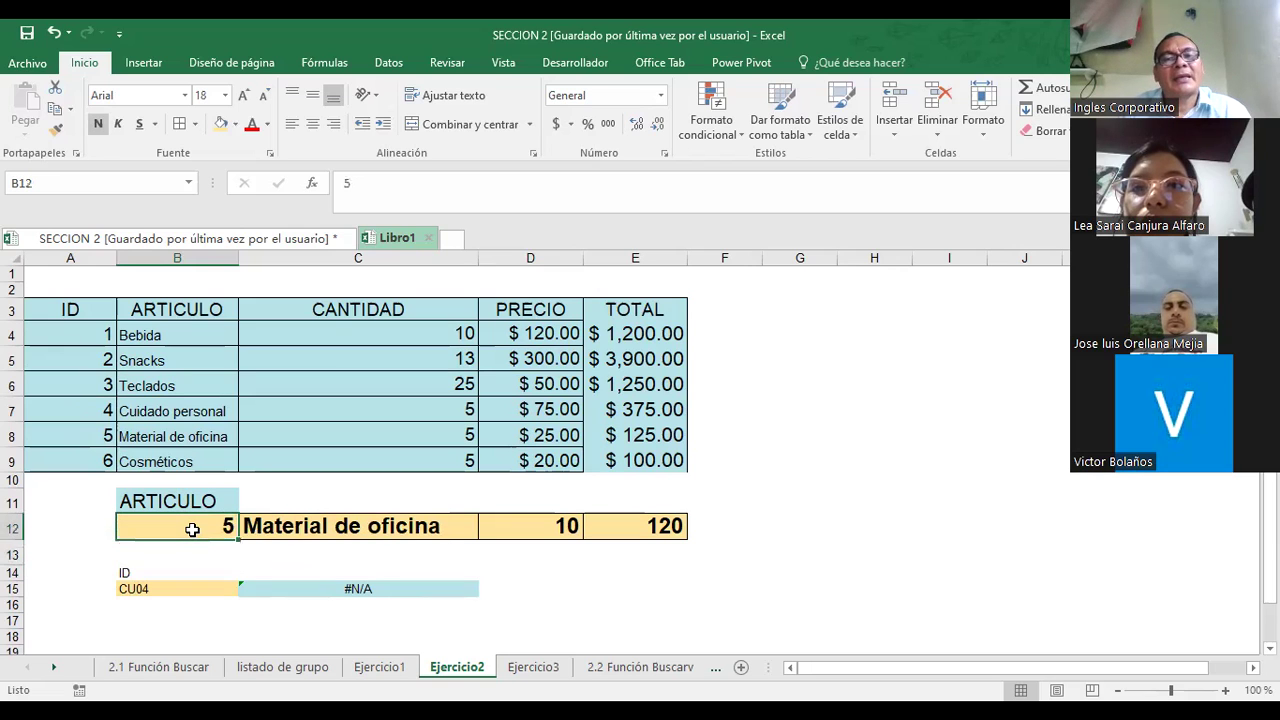
text(6)
key(Return)
click(192, 529)
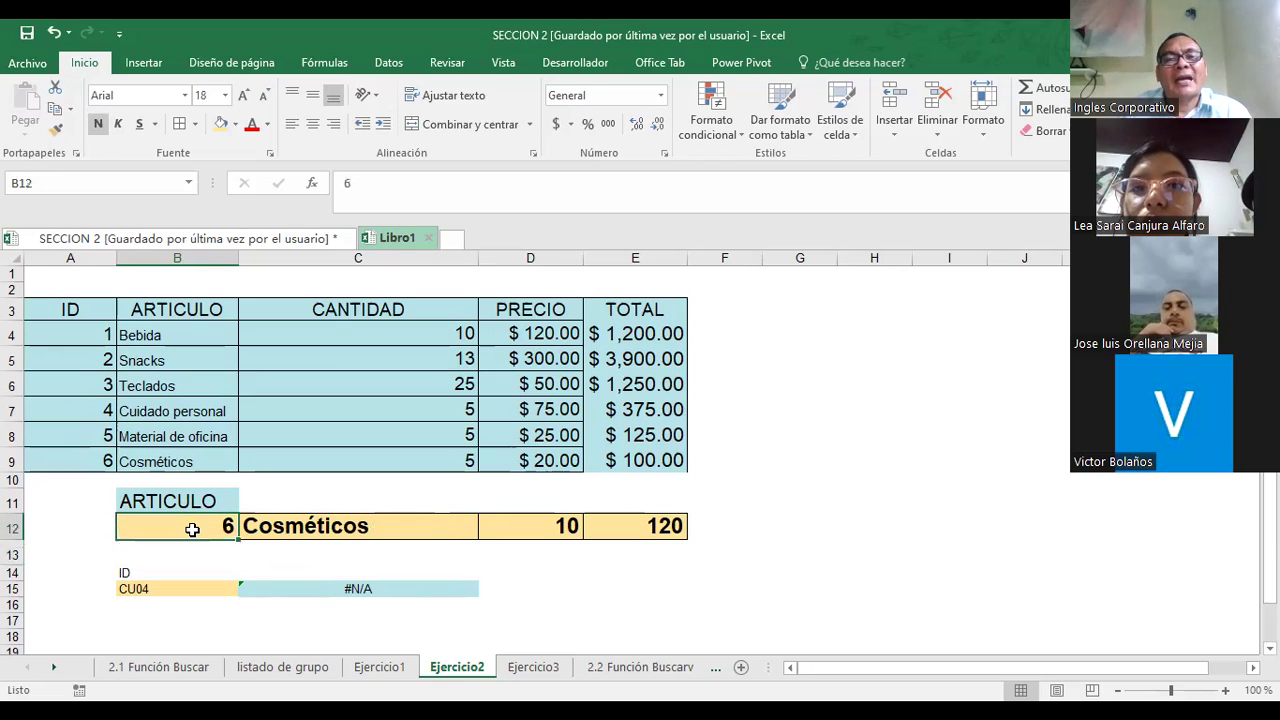
key(Right)
key(Right)
key(Right)
key(Left)
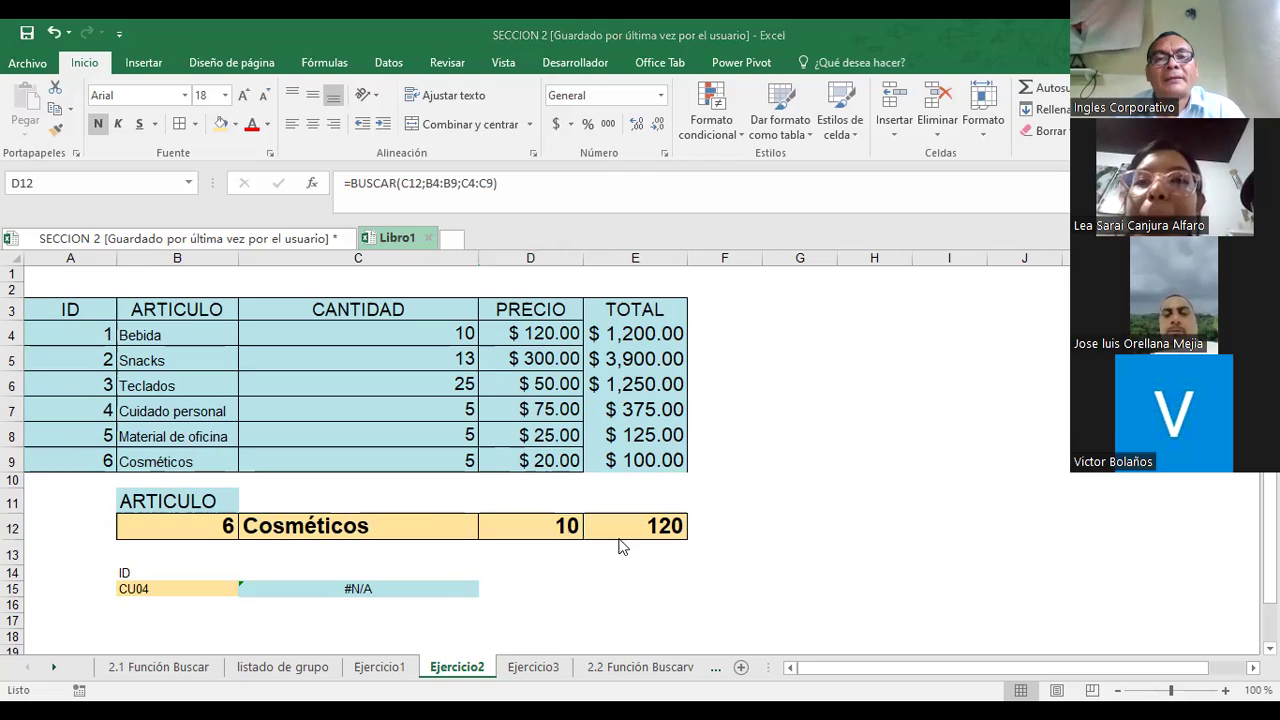
click(543, 529)
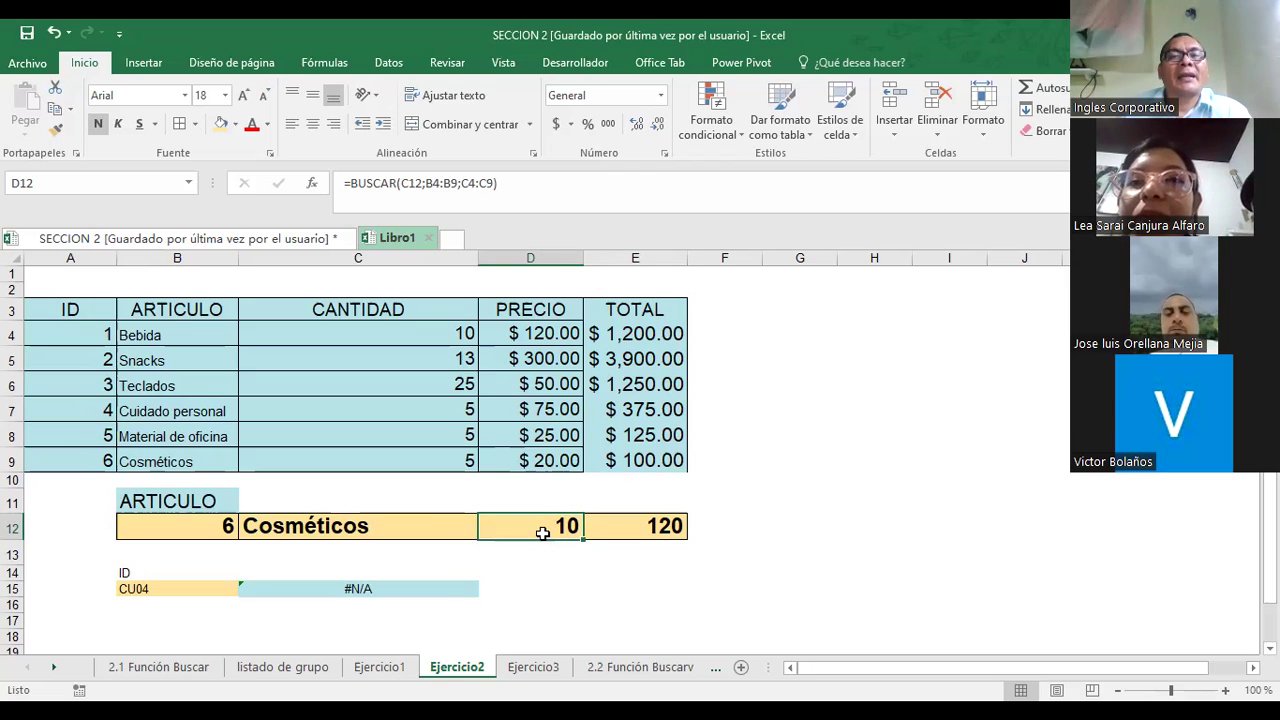
click(652, 541)
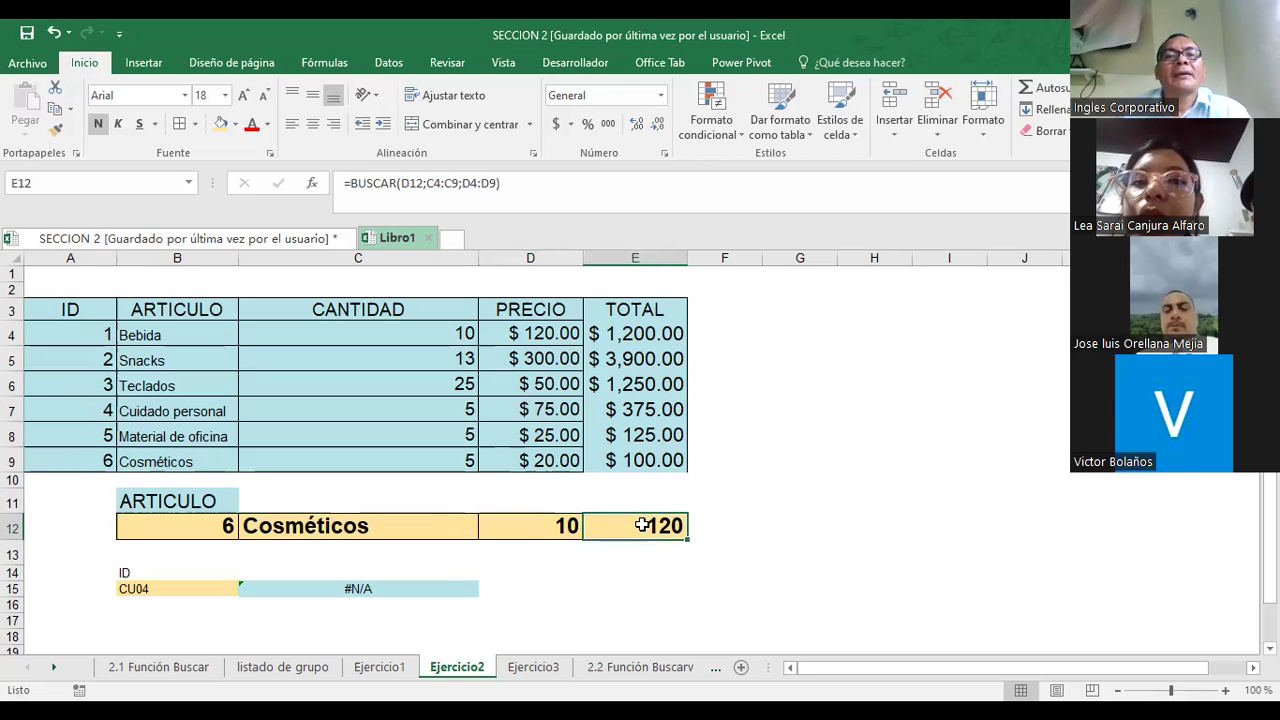
click(558, 527)
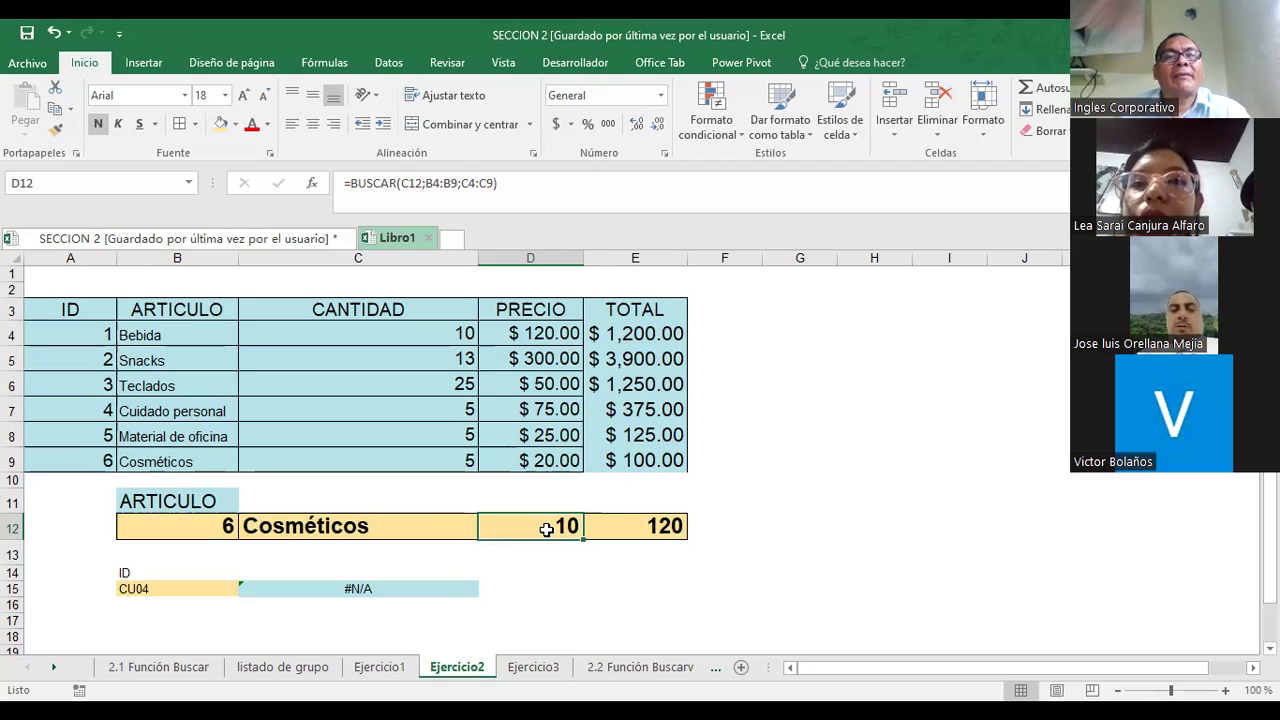
click(297, 526)
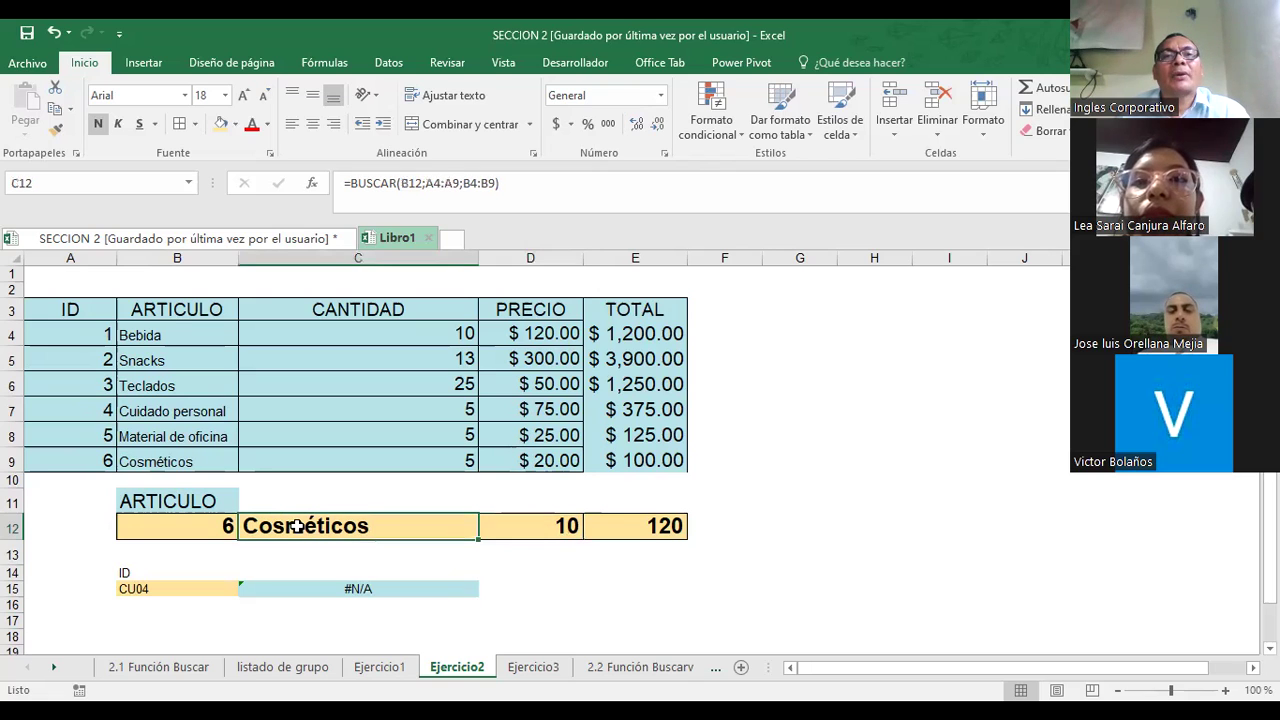
click(516, 523)
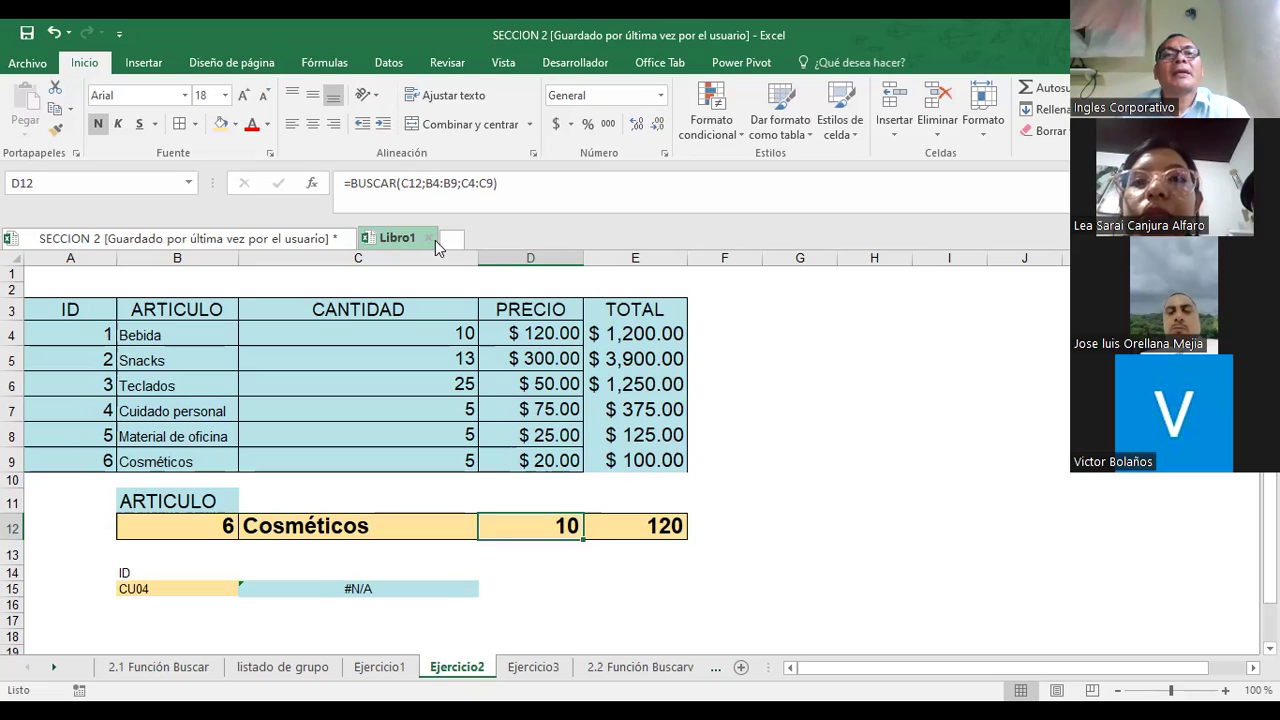
- Change D12's lookup value from C12 to B12
click(420, 188)
key(BackSpace)
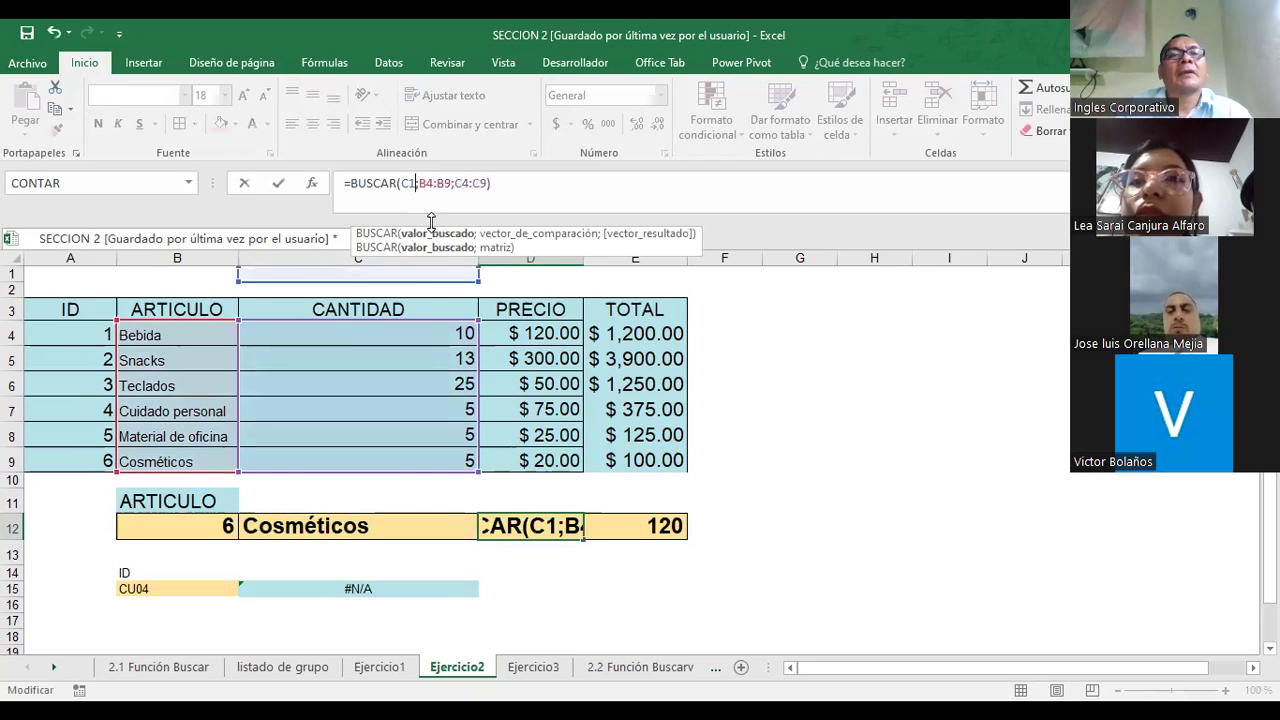
key(BackSpace)
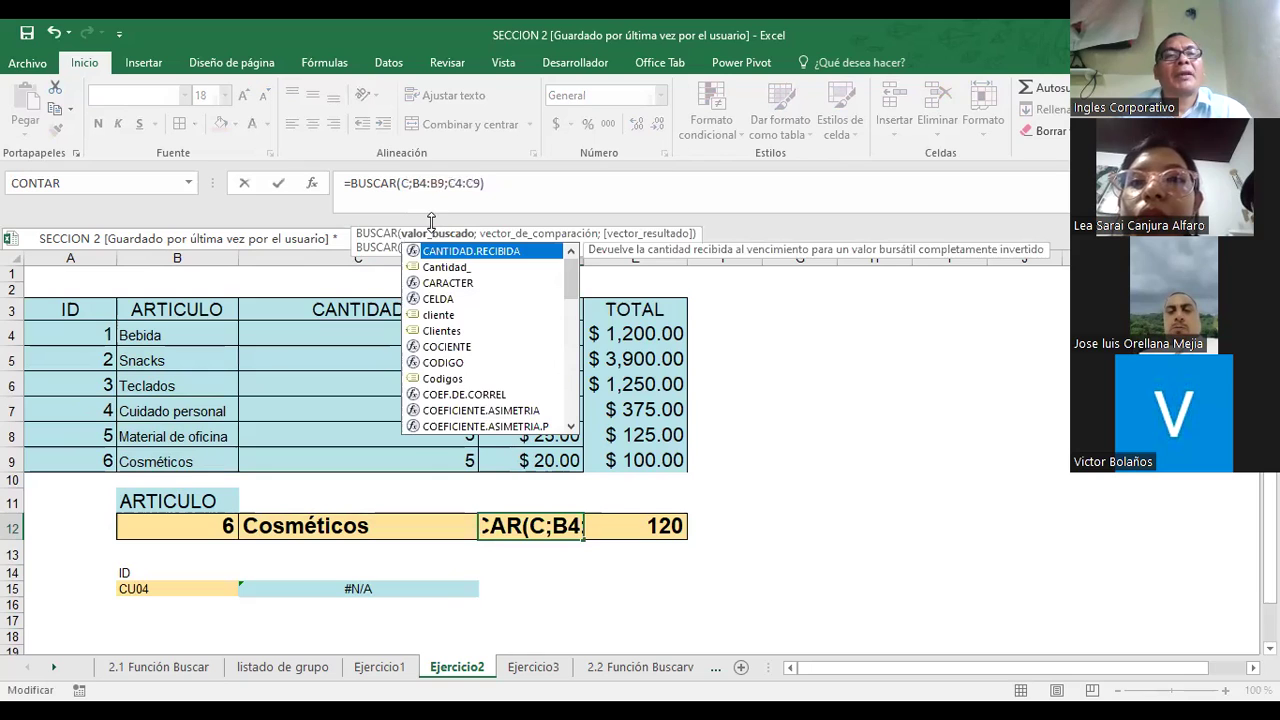
key(BackSpace)
text(B12)
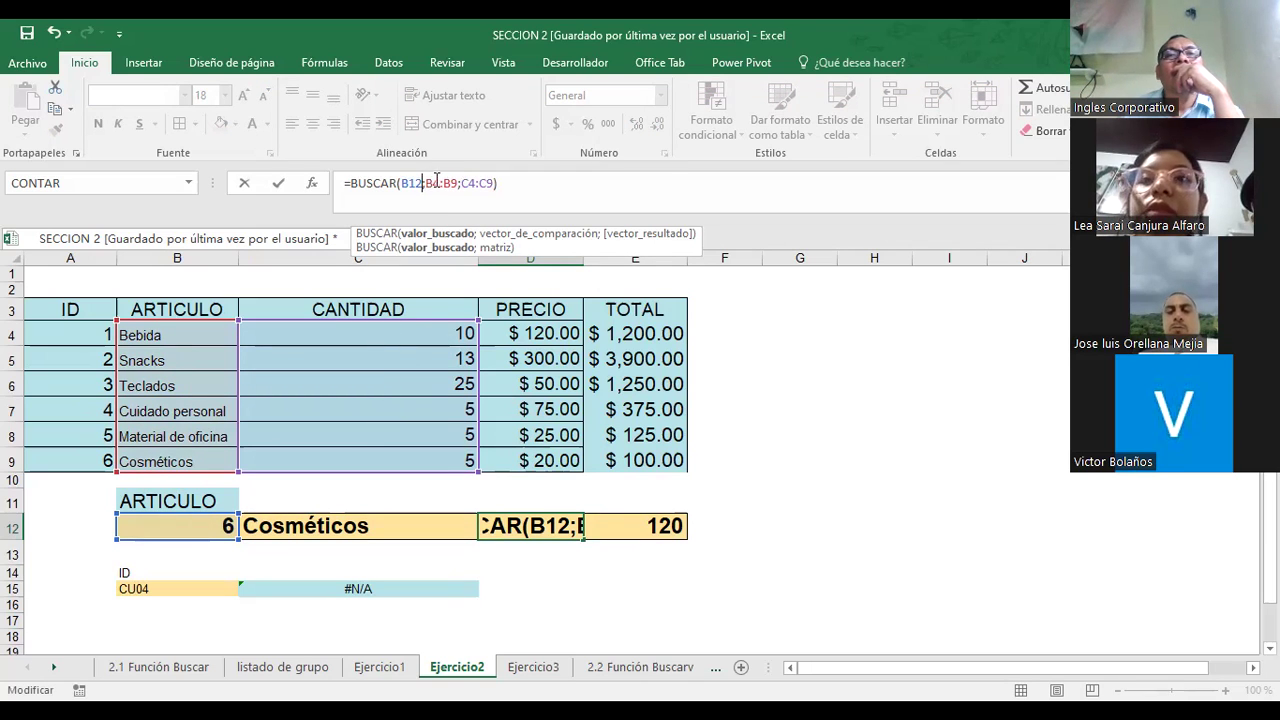
- Replace D12's ranges with search range C4:C9 and result range D4:D9, then commit the formula
drag(455, 180, 424, 185)
drag(357, 331, 349, 453)
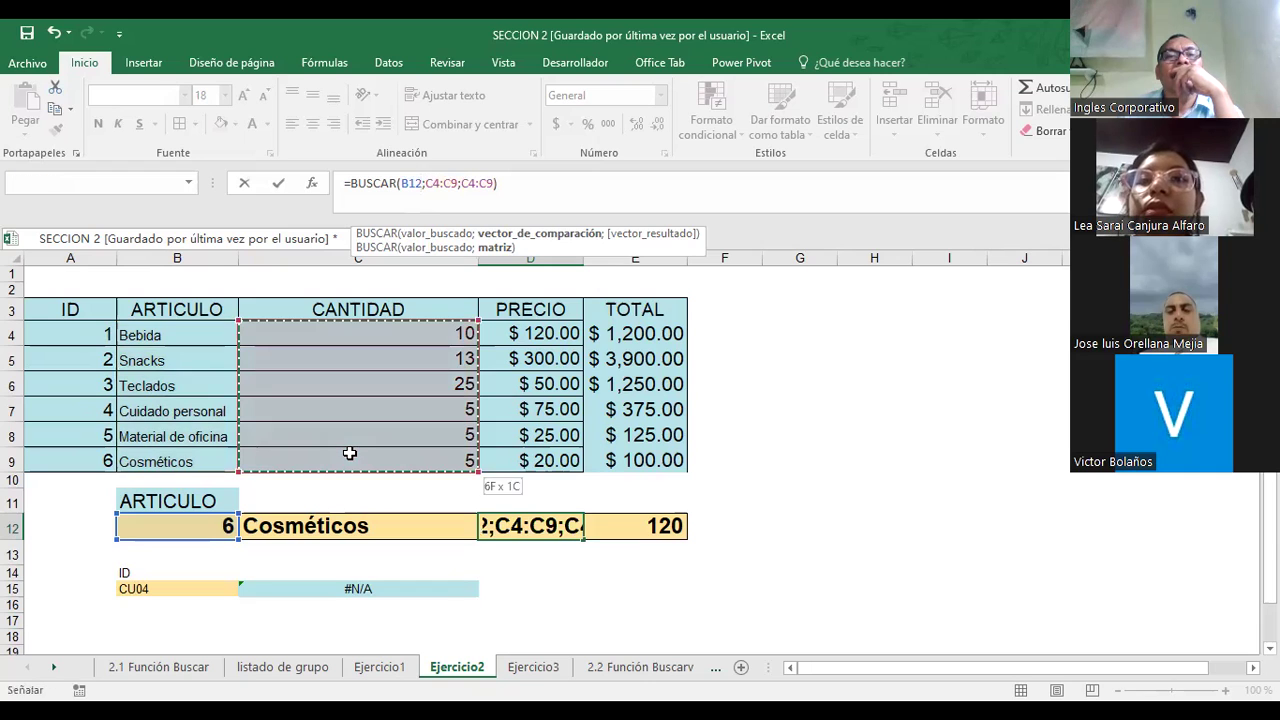
drag(349, 453, 349, 453)
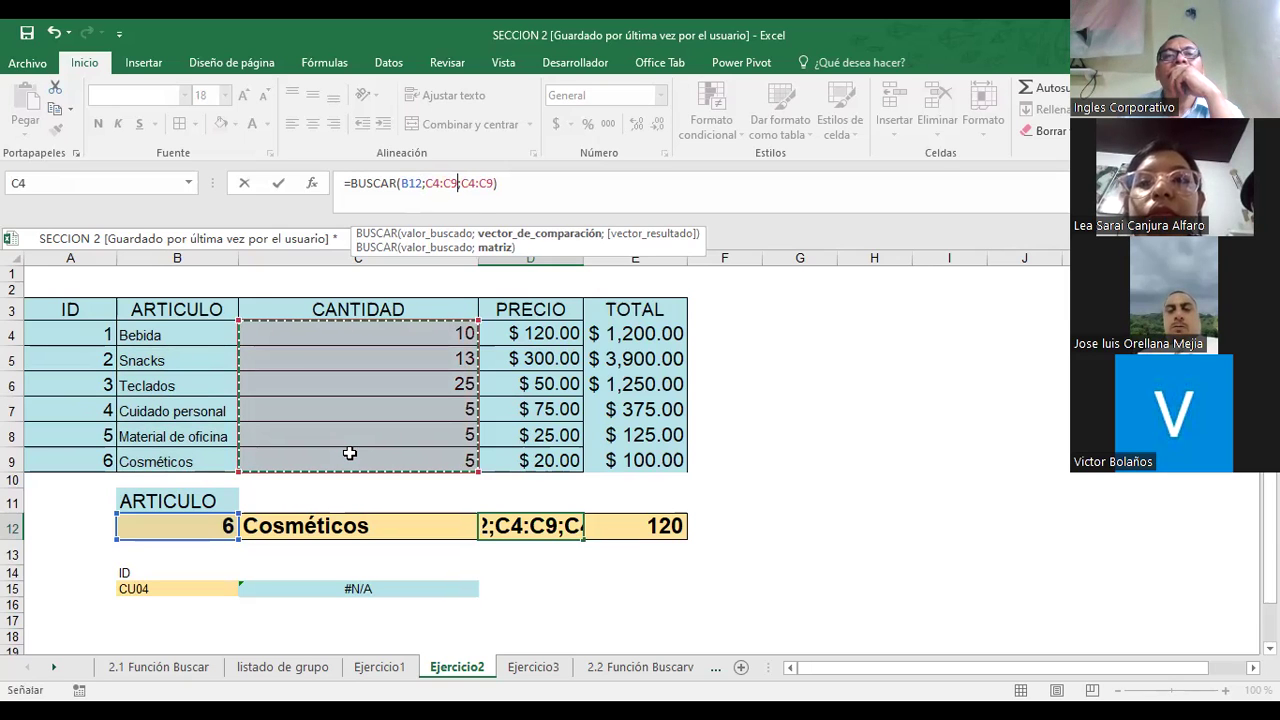
drag(462, 183, 493, 180)
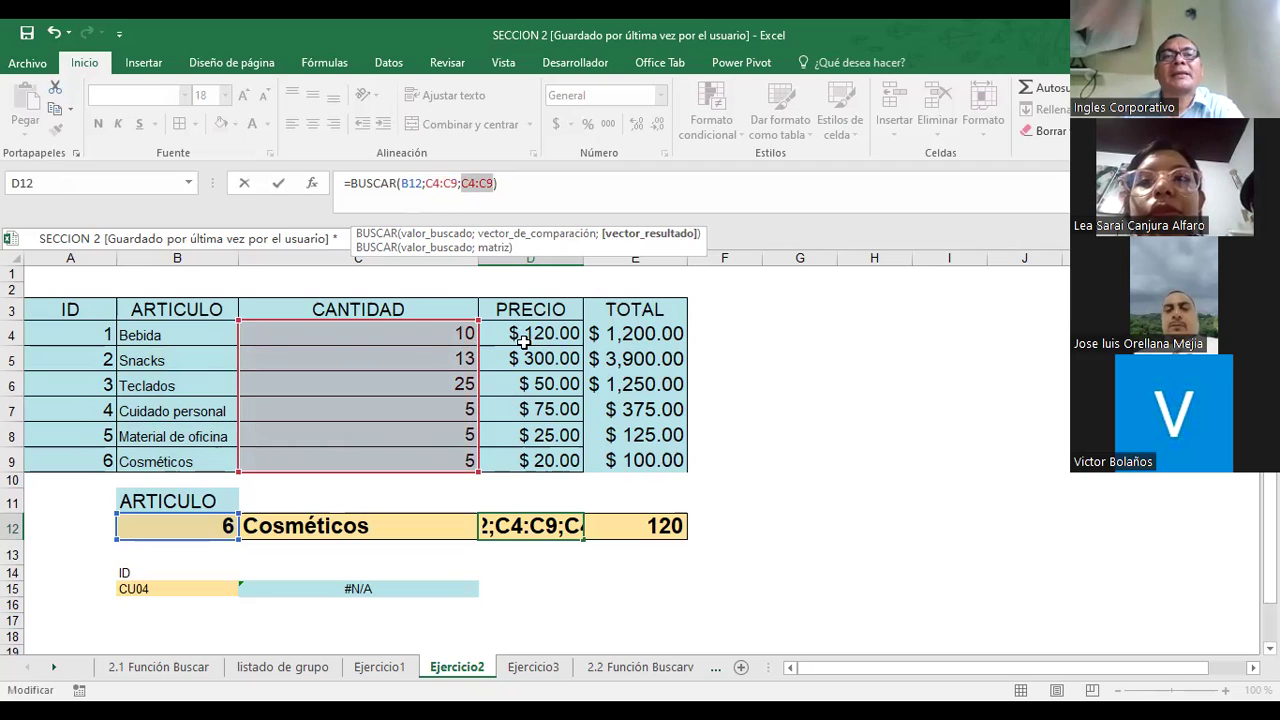
click(525, 338)
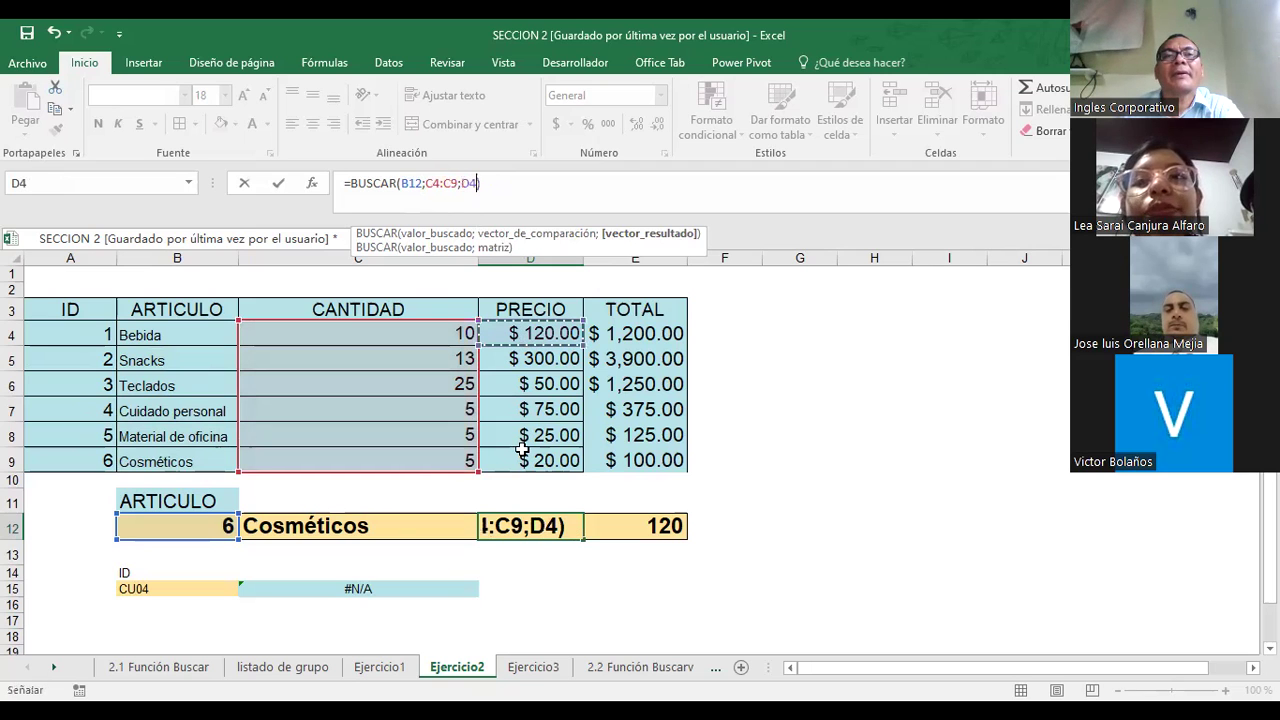
drag(522, 450, 525, 460)
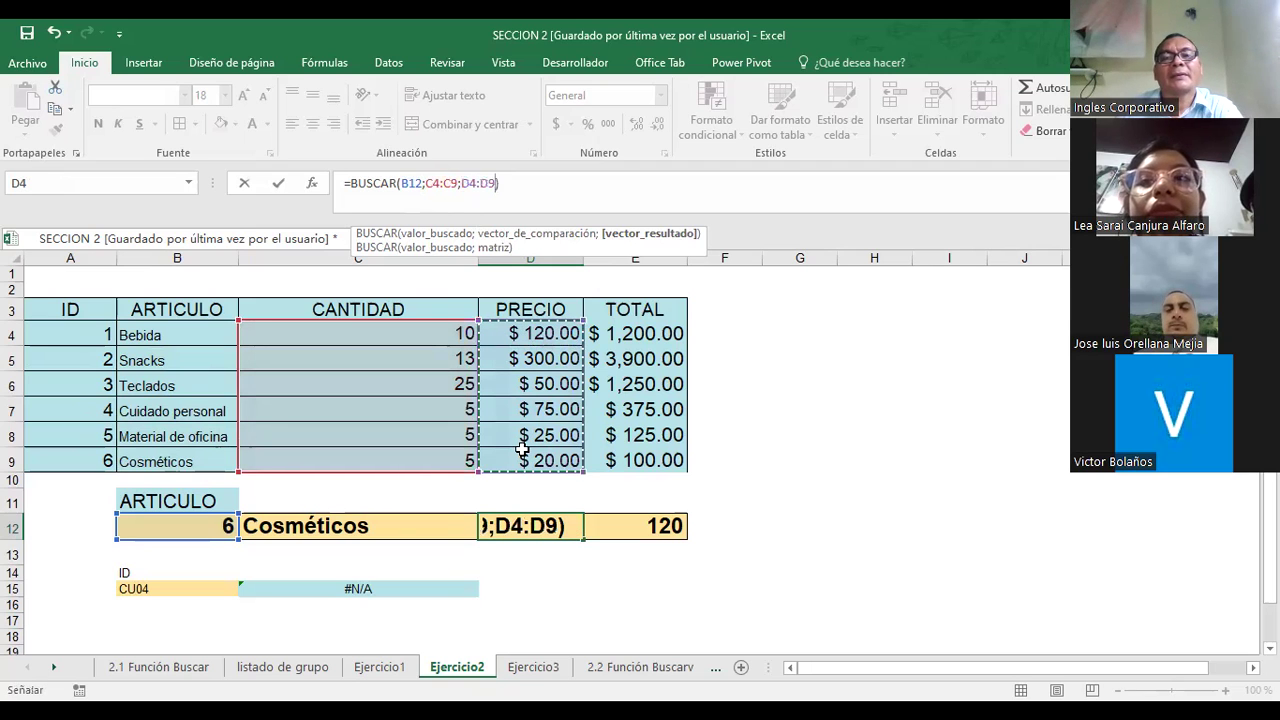
key(Return)
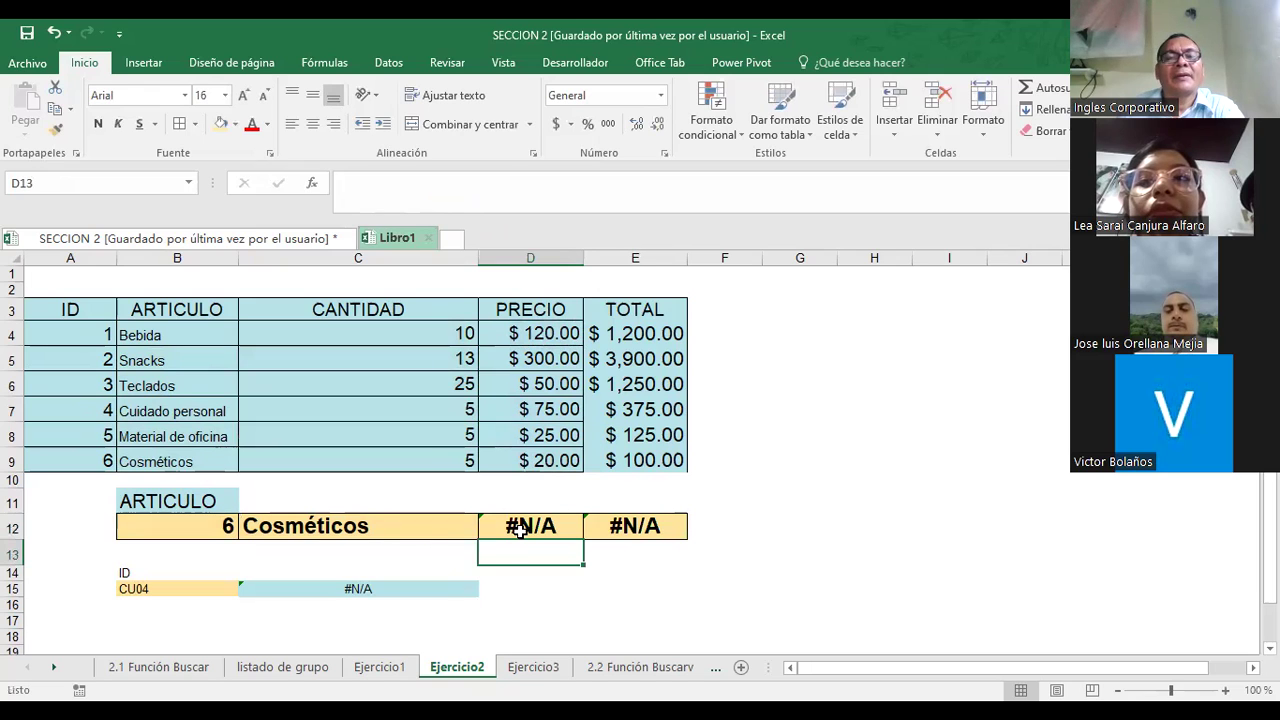
click(517, 525)
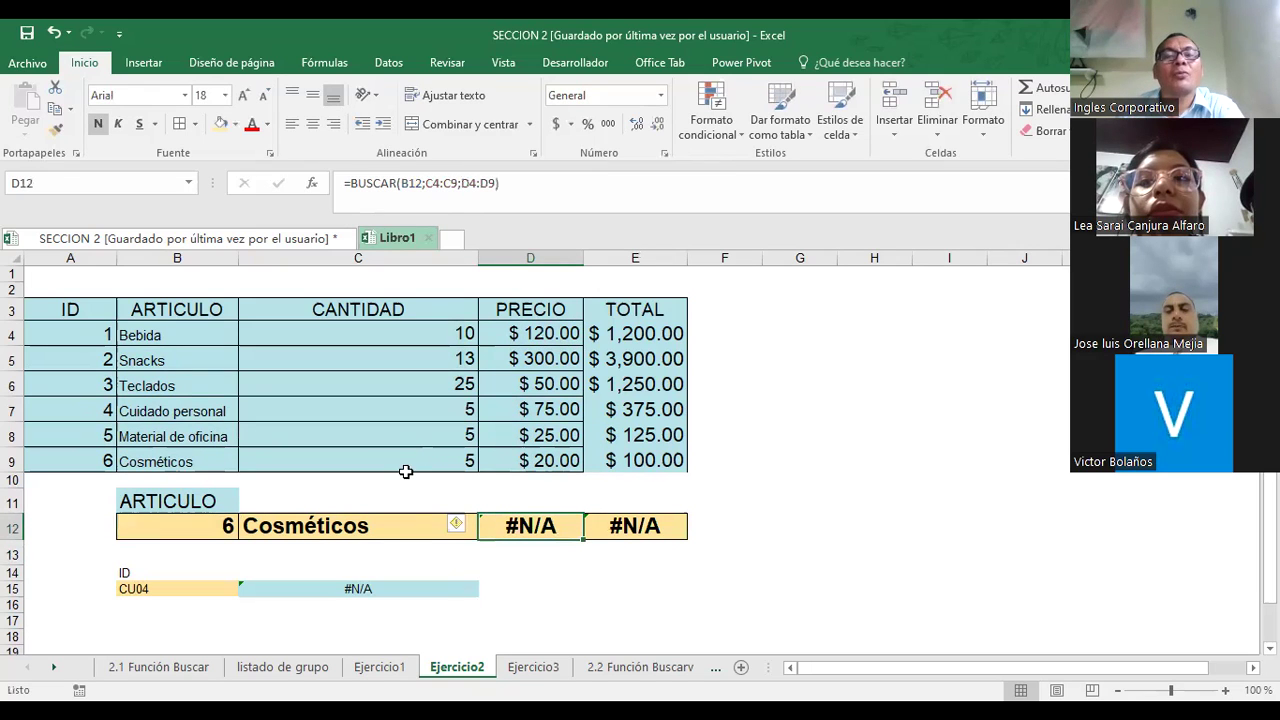
click(354, 524)
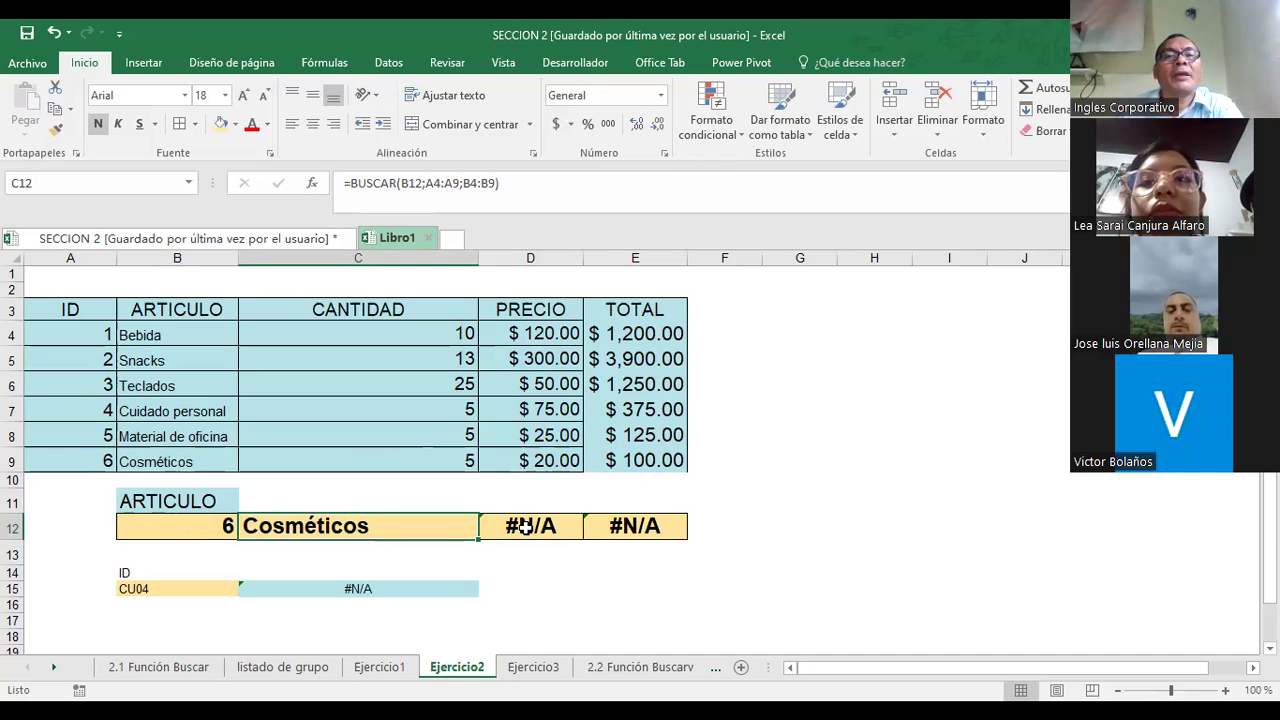
key(Right)
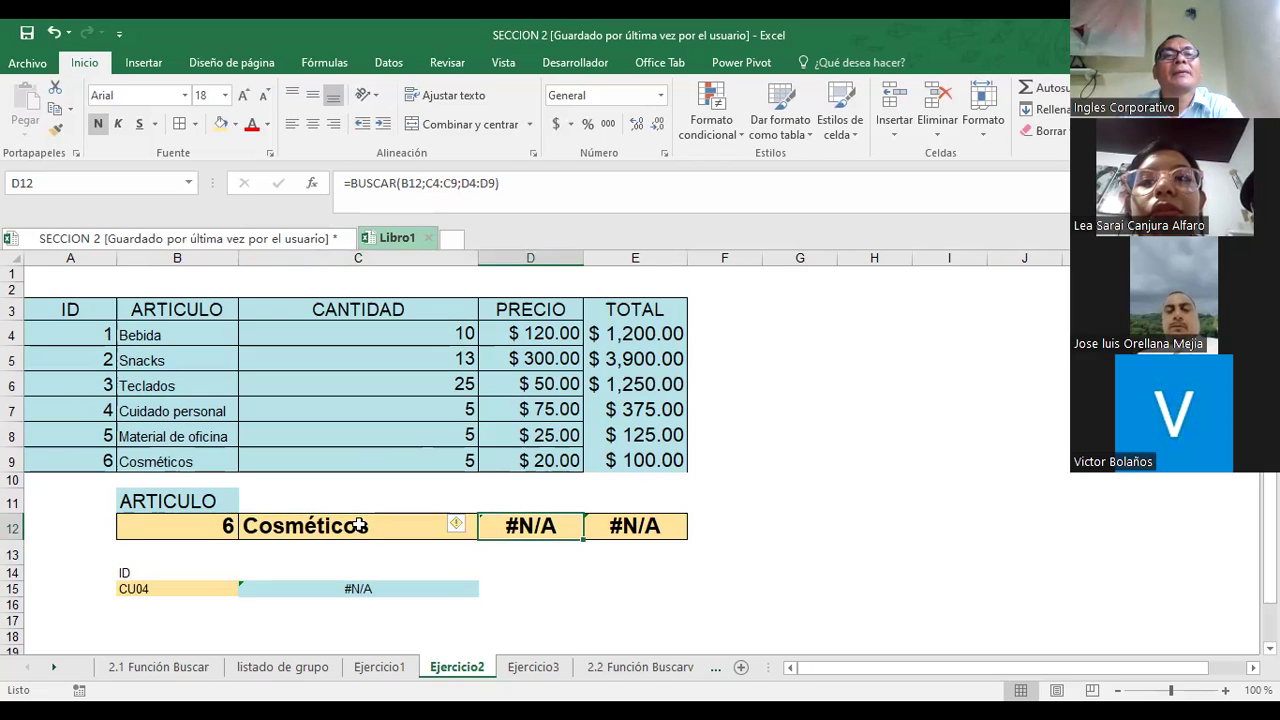
click(358, 525)
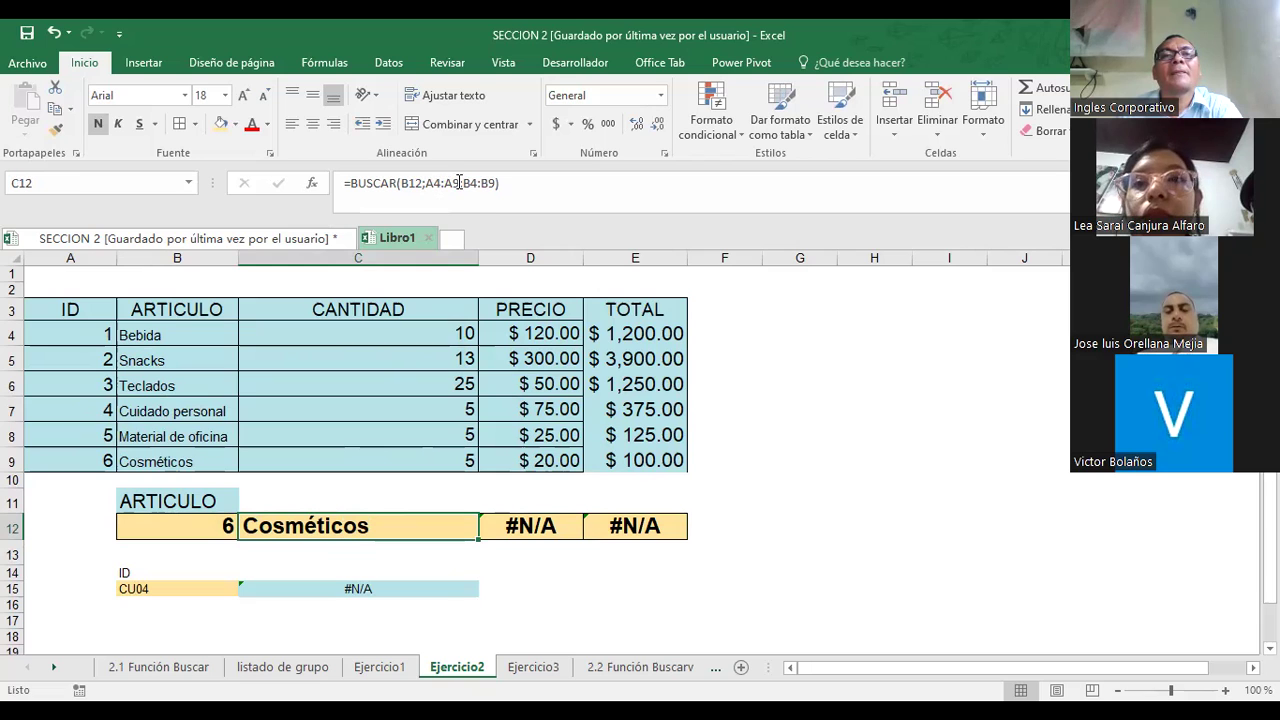
- Rewrite C12's BUSCAR to search B4:B9 and return C4:C9, which yields #N/A
click(459, 183)
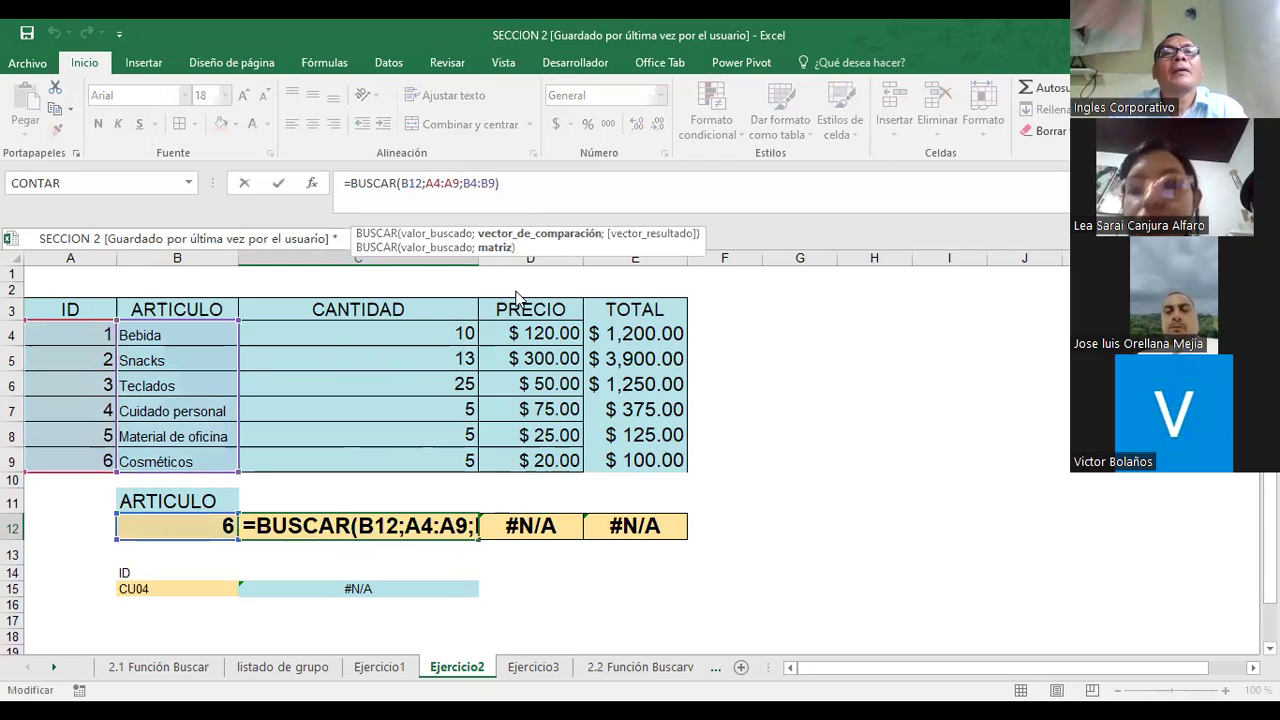
key(BackSpace)
key(BackSpace)
key(BackSpace)
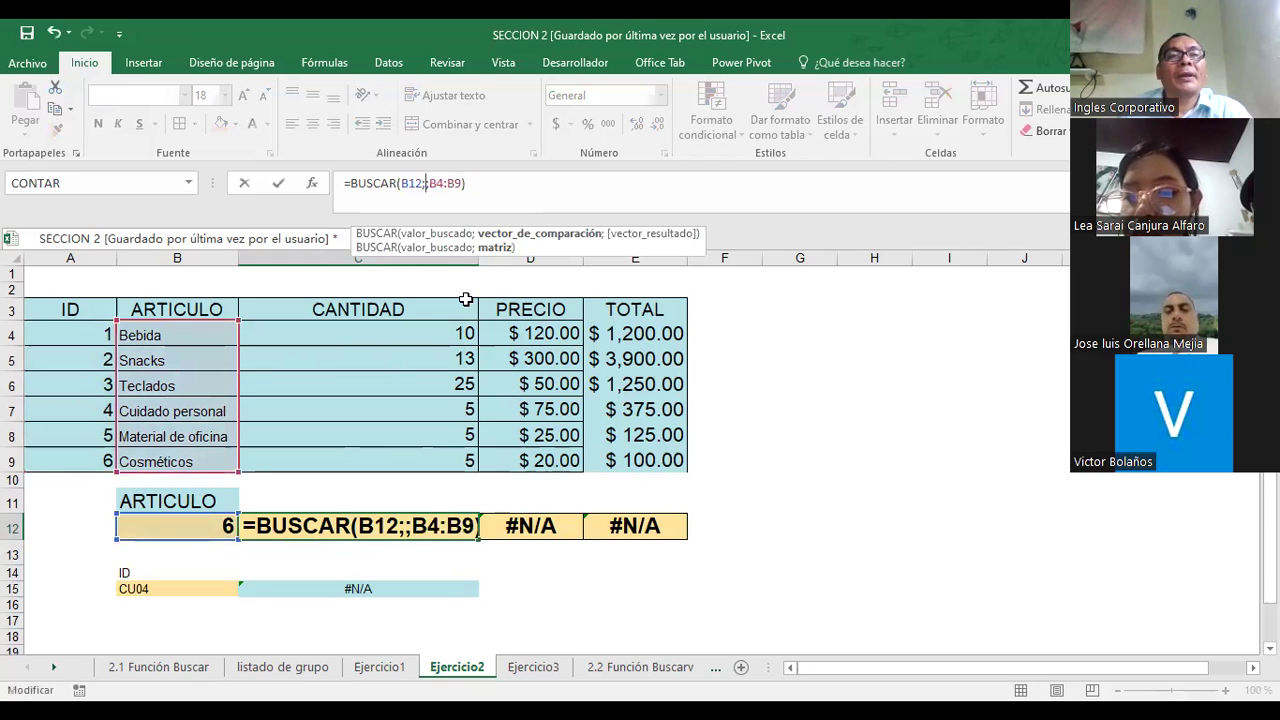
click(176, 340)
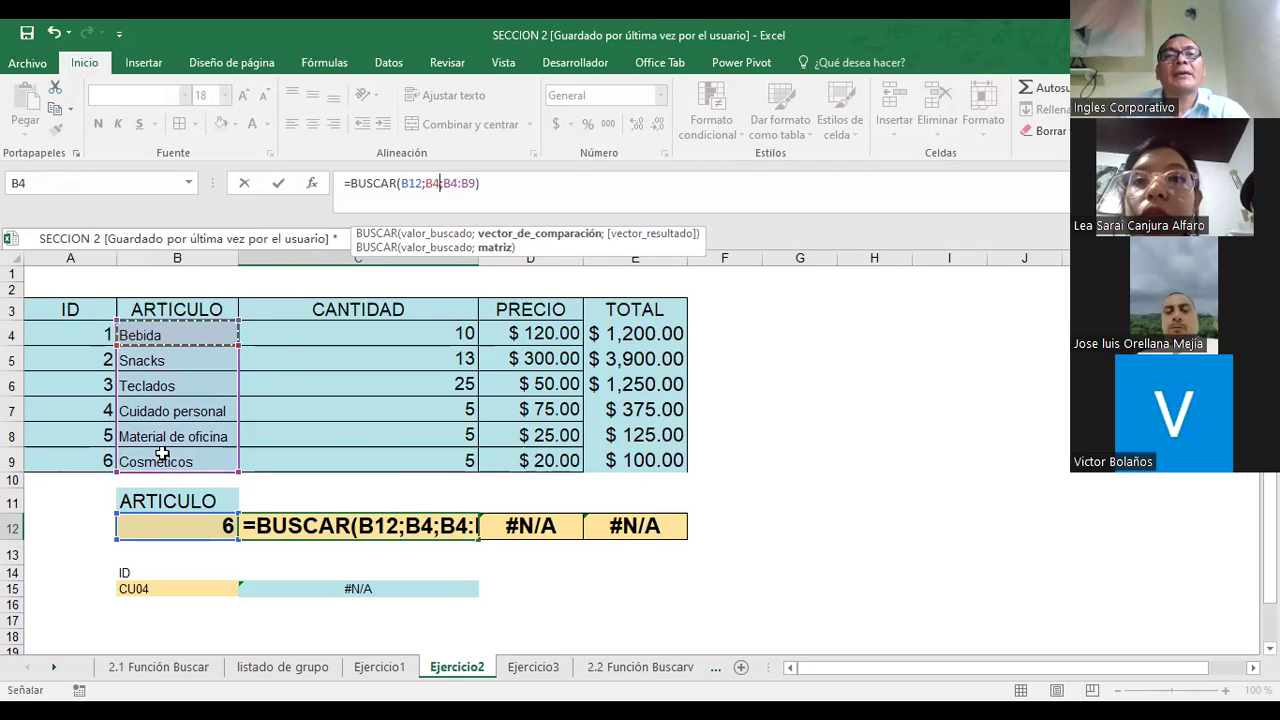
shift+click(162, 455)
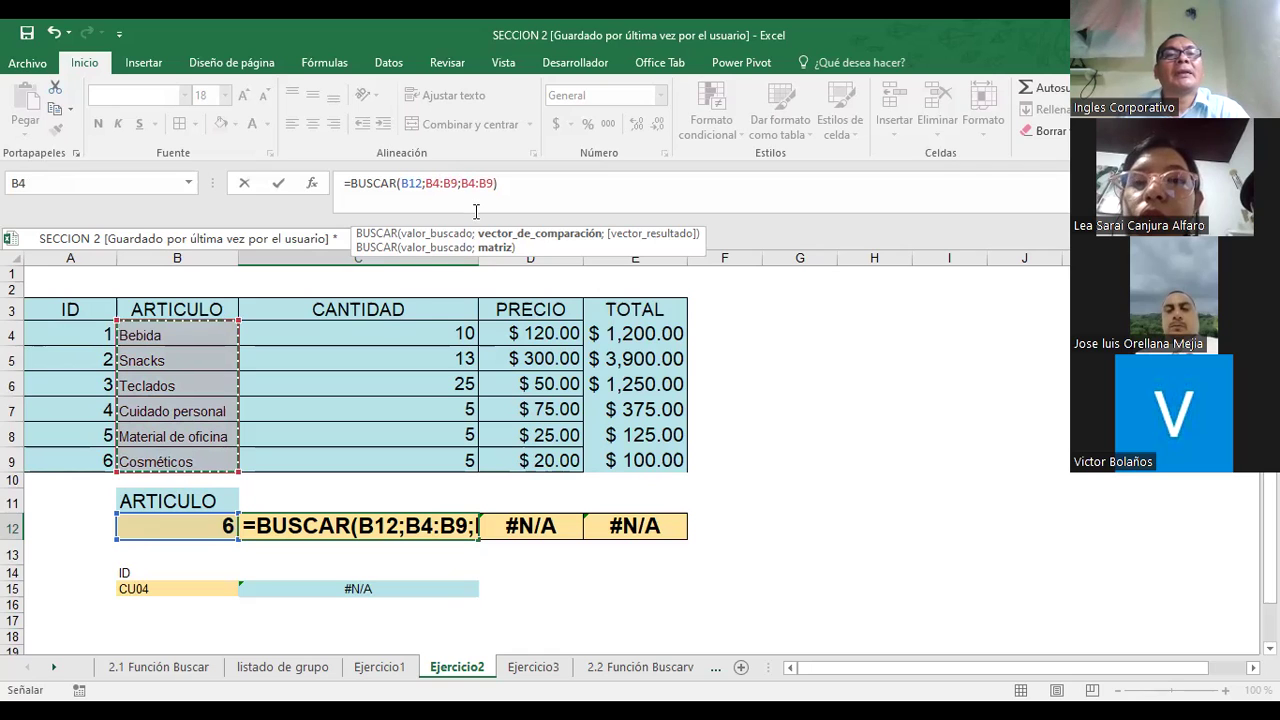
mouse_move(462, 183)
mouse_down()
mouse_move(484, 197)
mouse_move(479, 183)
mouse_move(494, 183)
mouse_up()
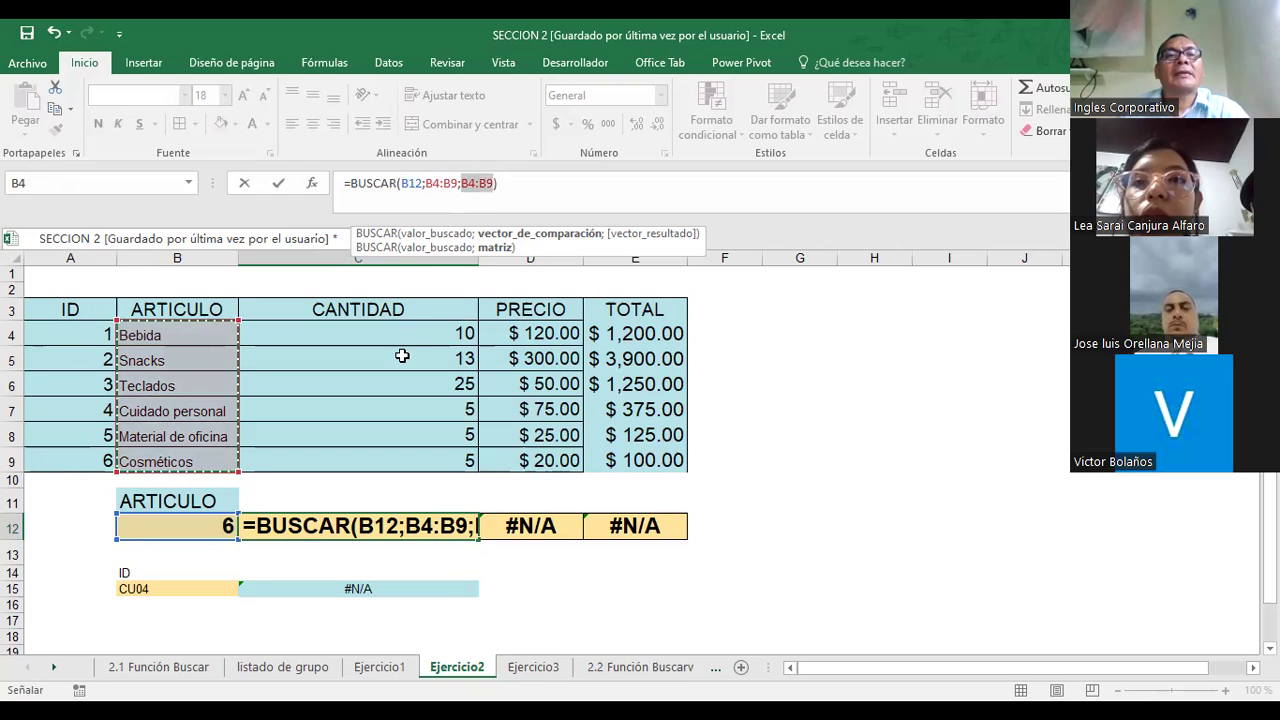
click(402, 340)
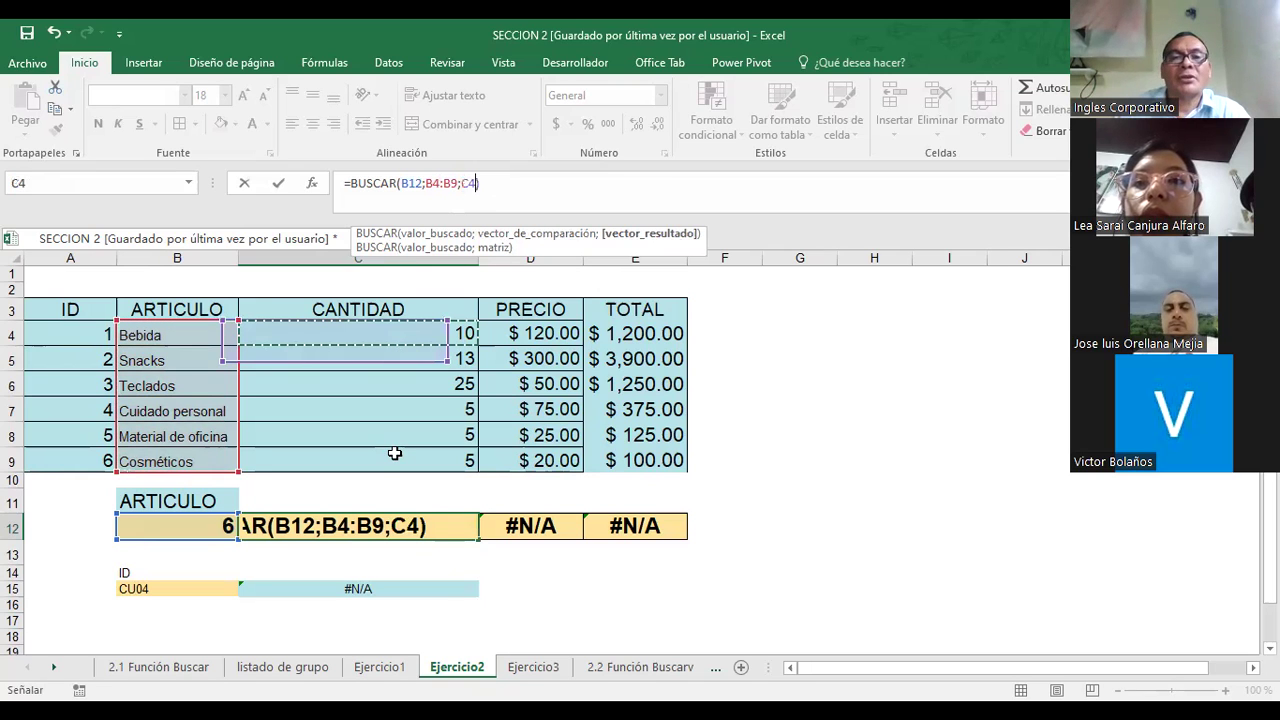
drag(395, 453, 395, 453)
key(Return)
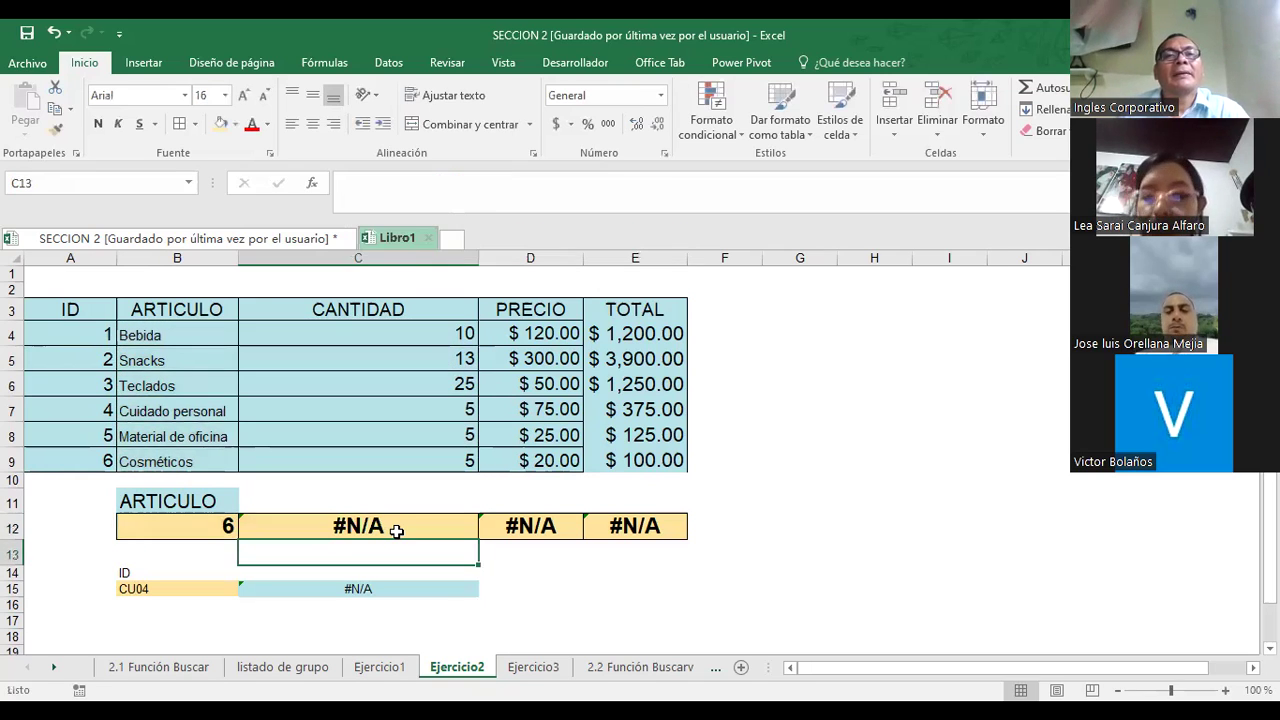
click(393, 528)
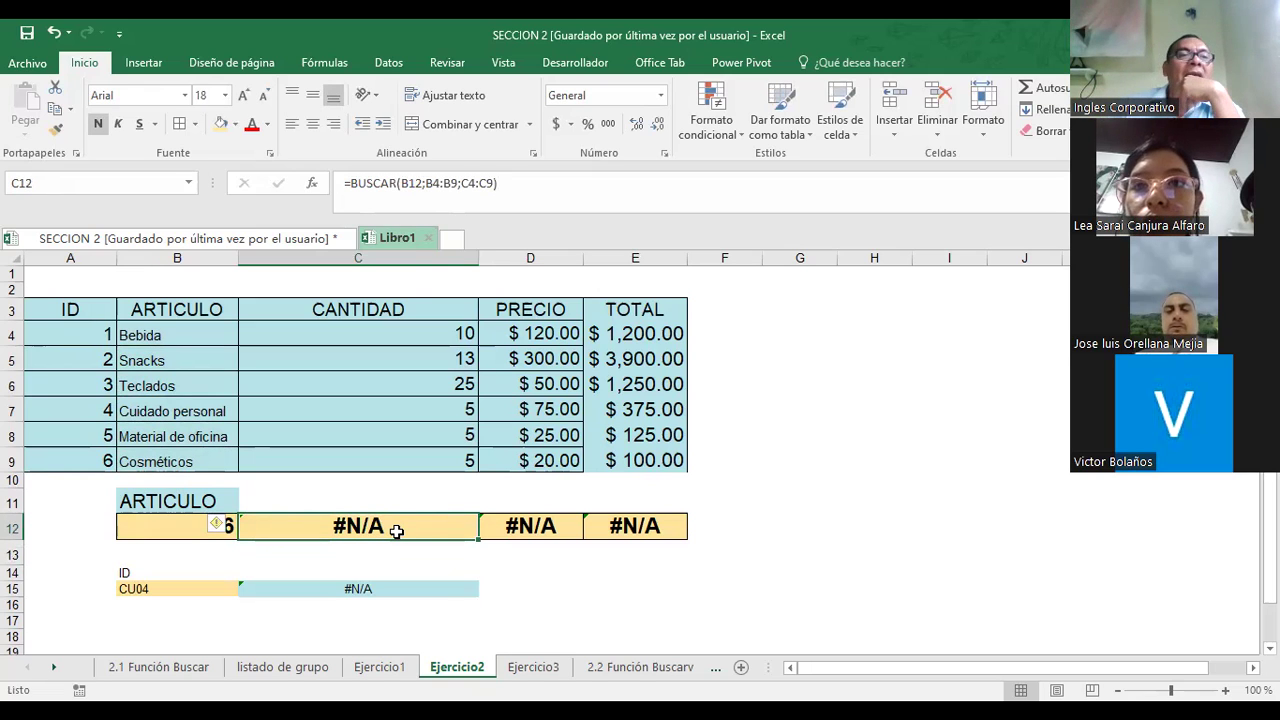
- Undo the C12 edit, restoring =BUSCAR(B12;A4:A9;B4:B9), and compare the B12 and C12 contents
click(56, 38)
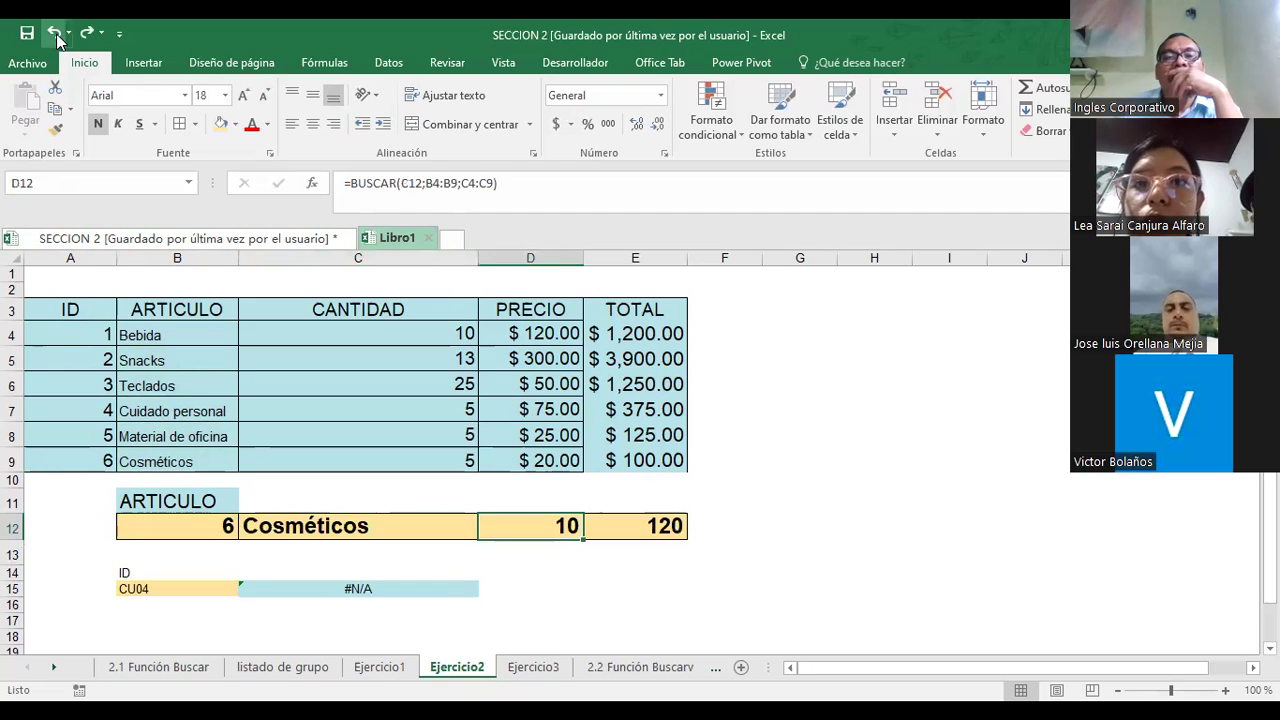
click(328, 534)
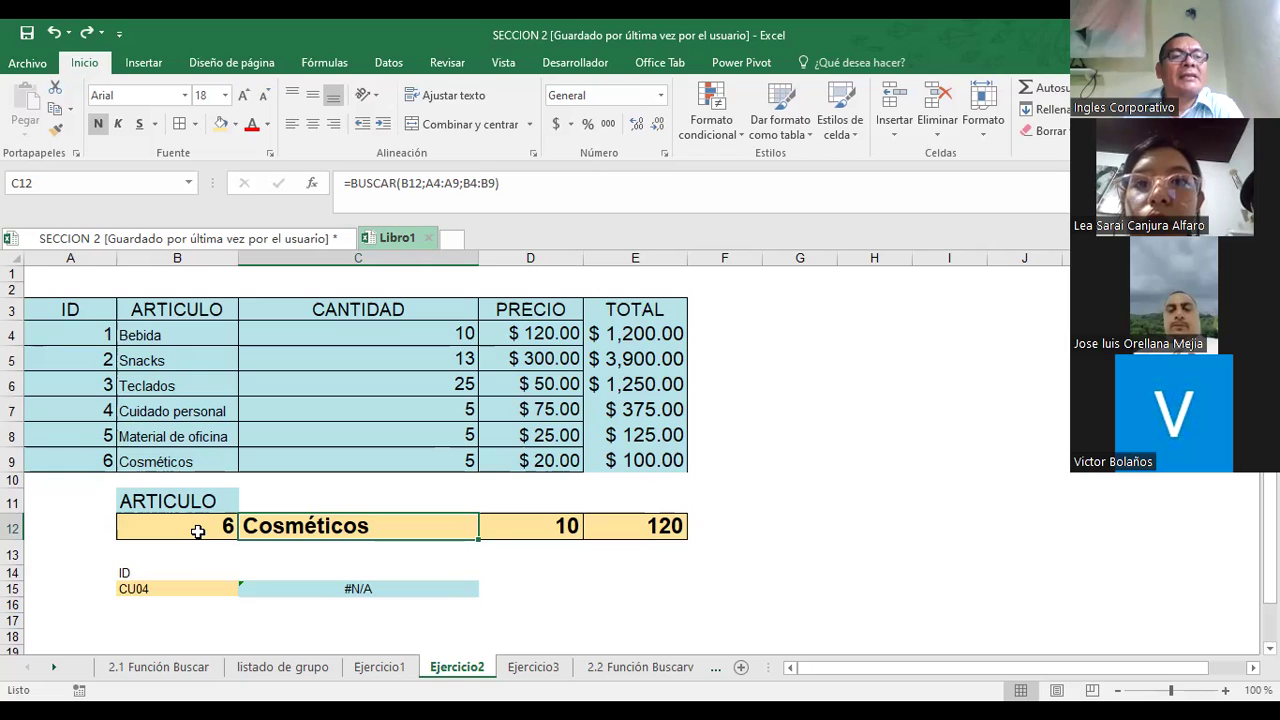
click(198, 531)
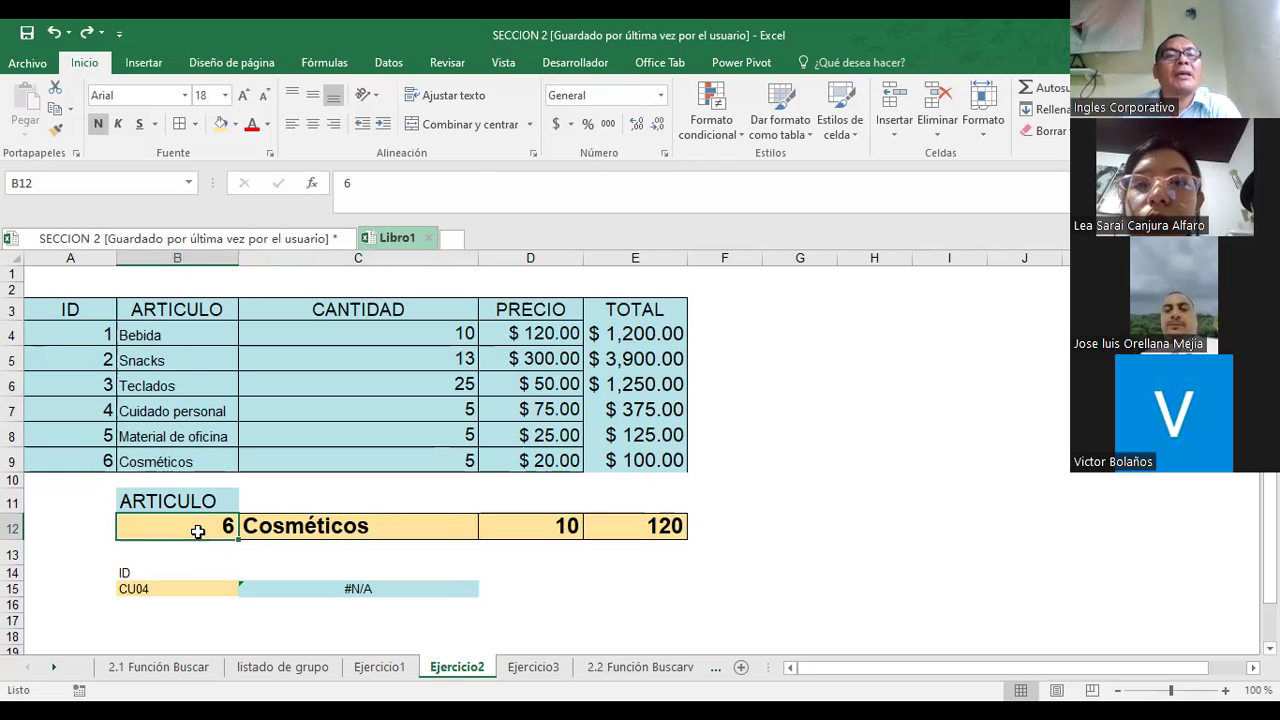
click(316, 527)
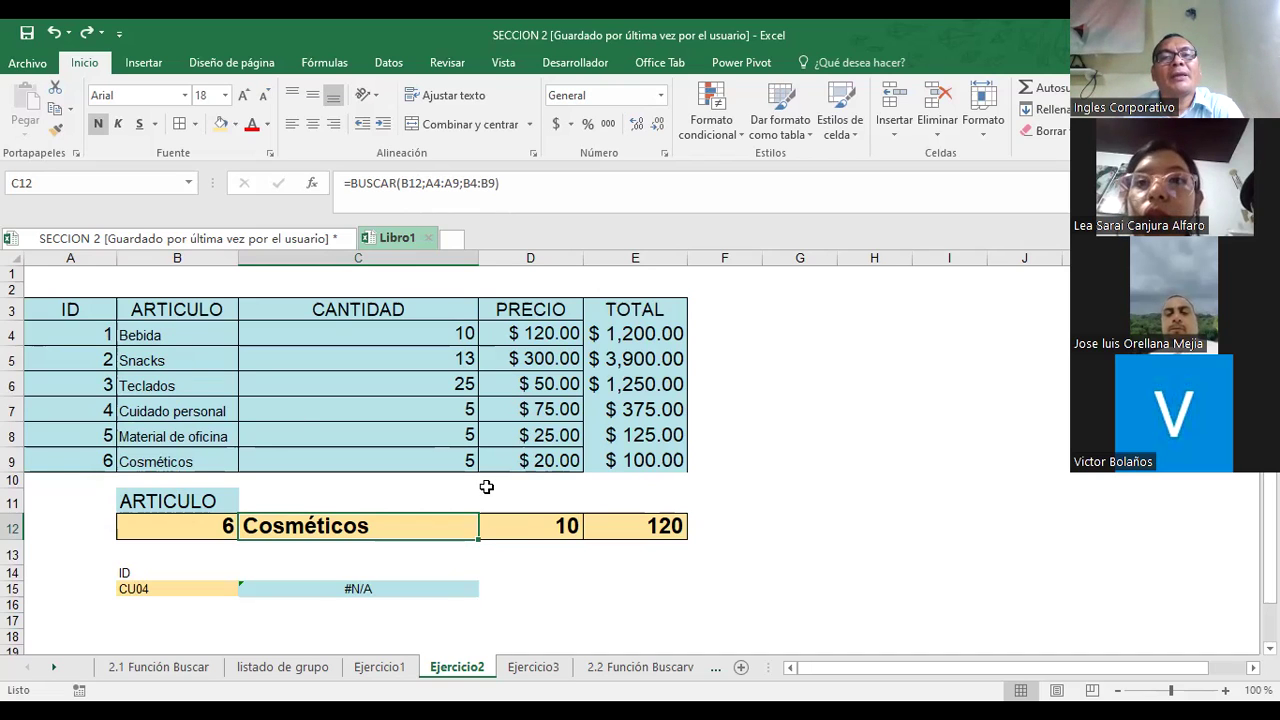
- Compare the D12 quantity formula with the C12 article formula and the ID in B12
click(532, 527)
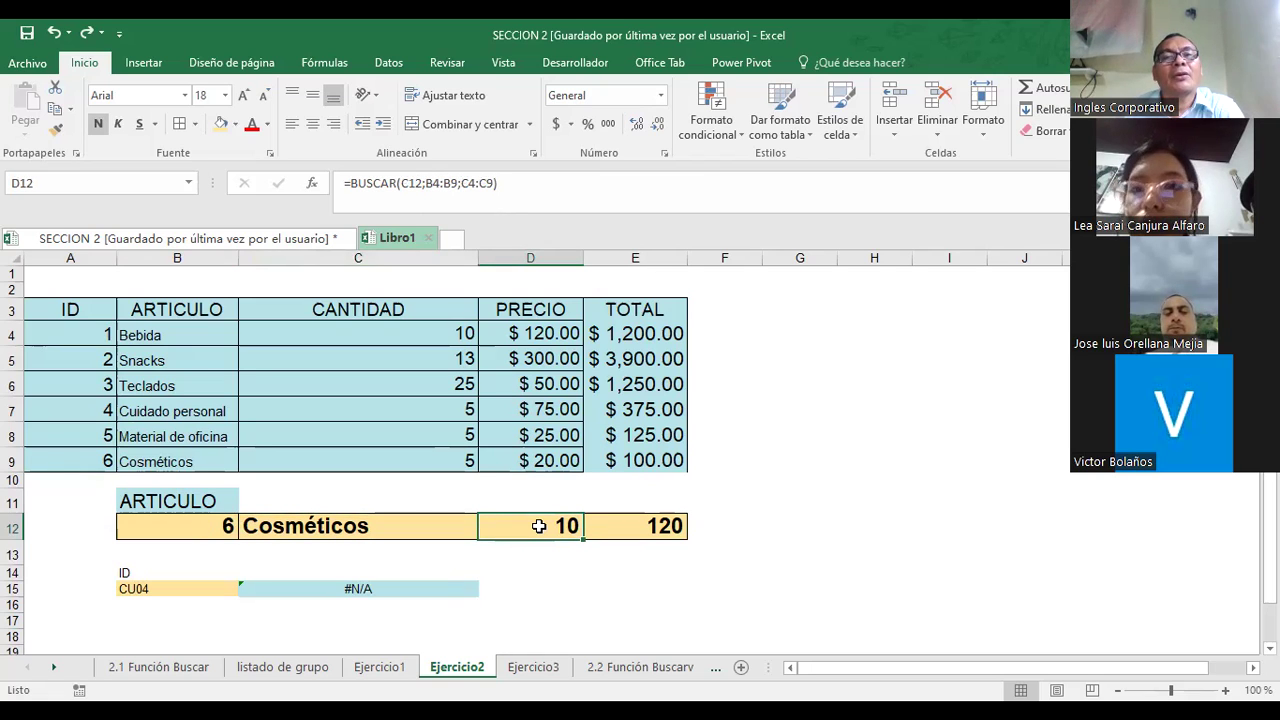
click(310, 531)
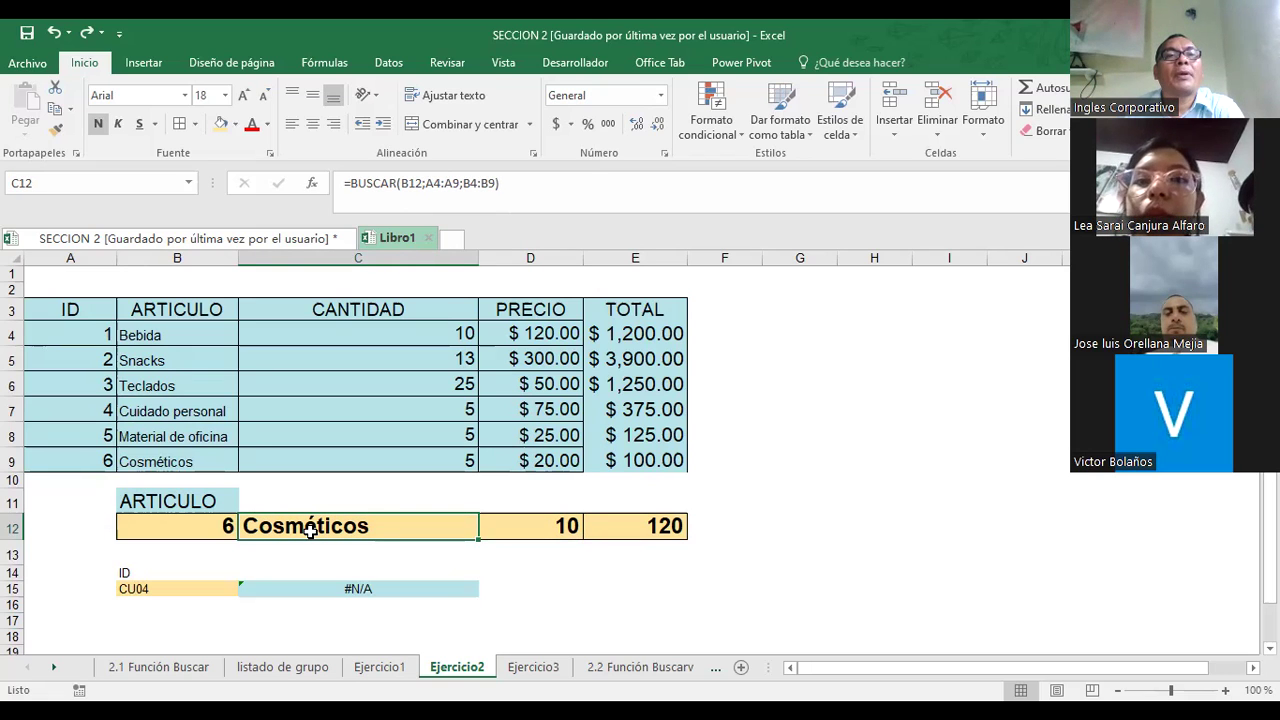
click(196, 526)
click(300, 530)
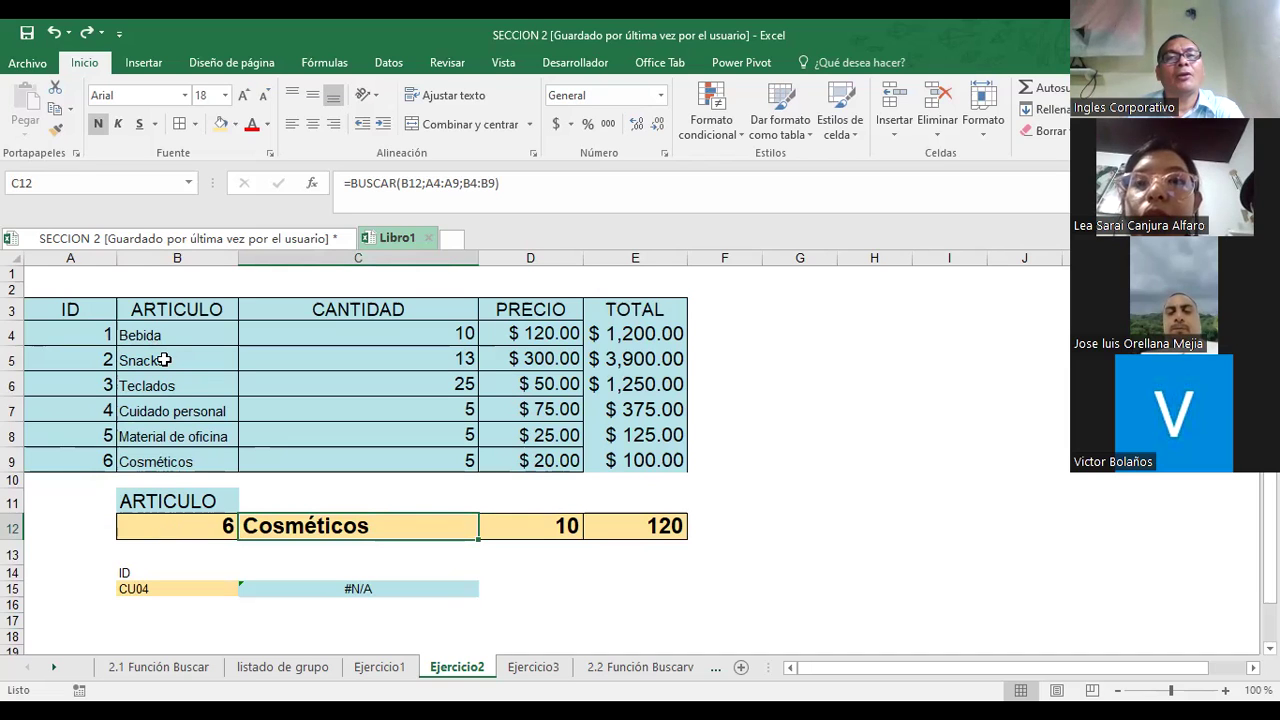
click(540, 526)
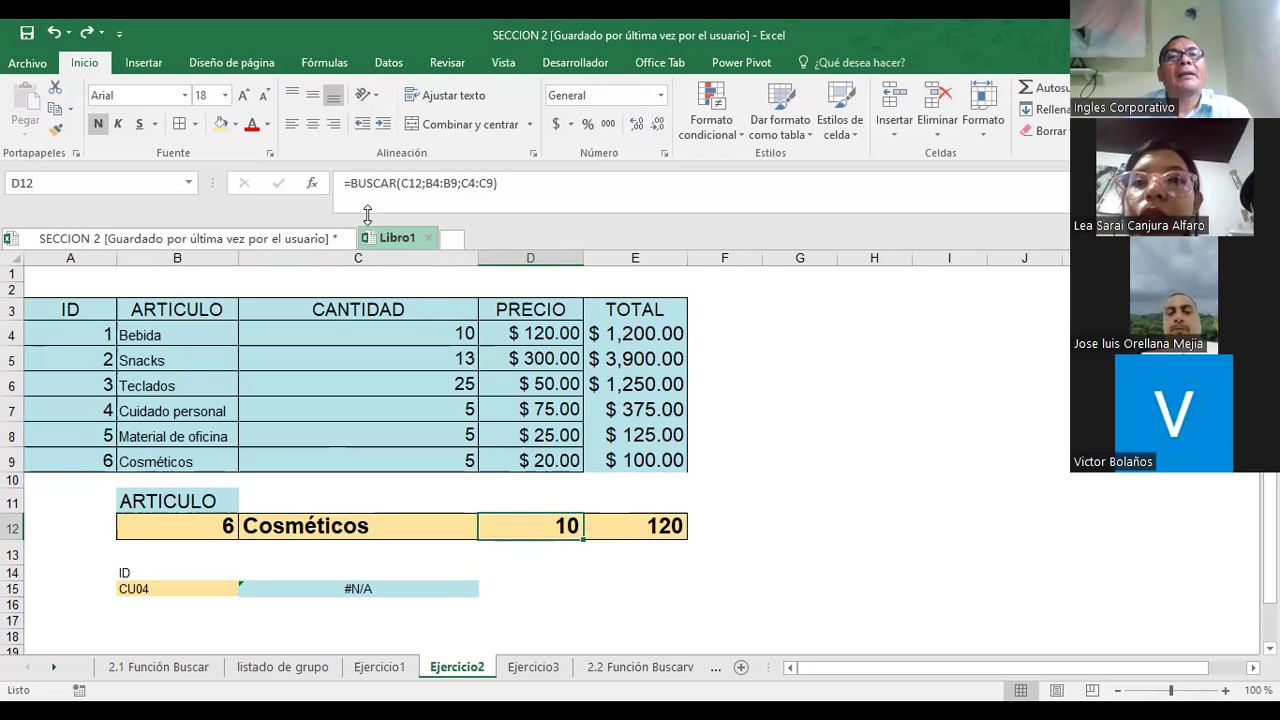
- Change D12's lookup value from C12 to B12, giving =BUSCAR(B12;B4:B9;C4:C9)
click(421, 183)
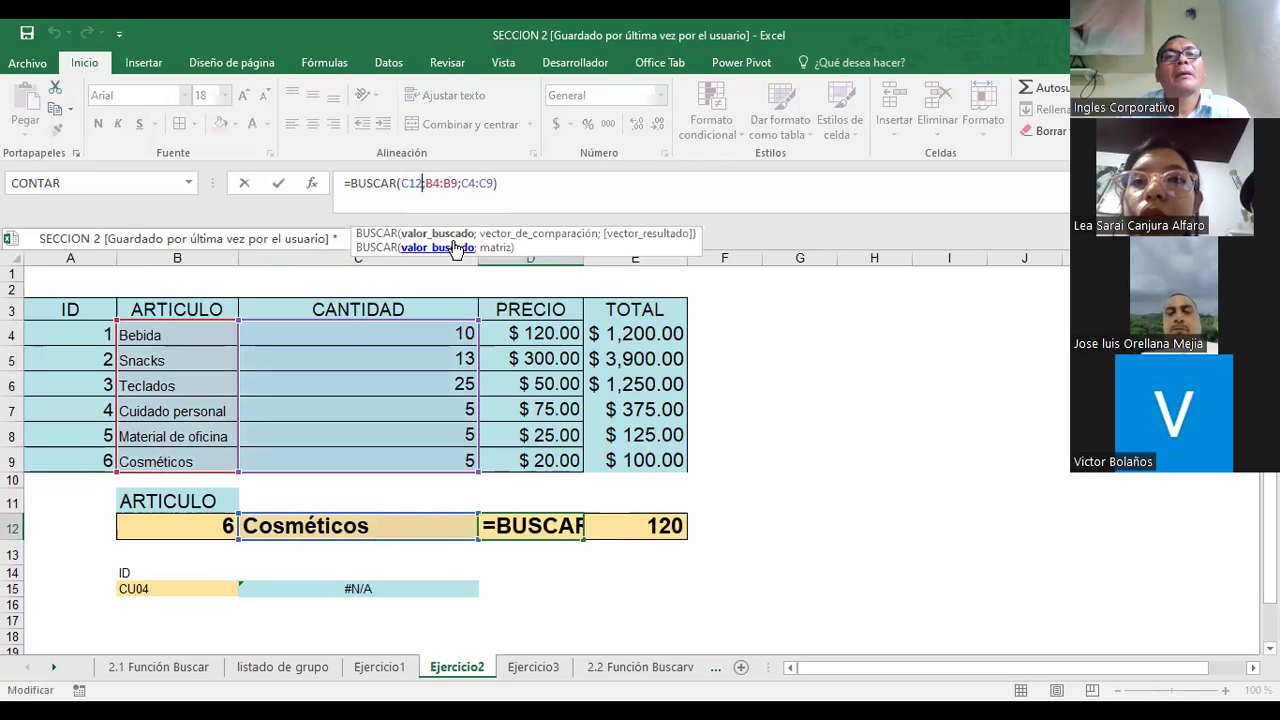
key(BackSpace)
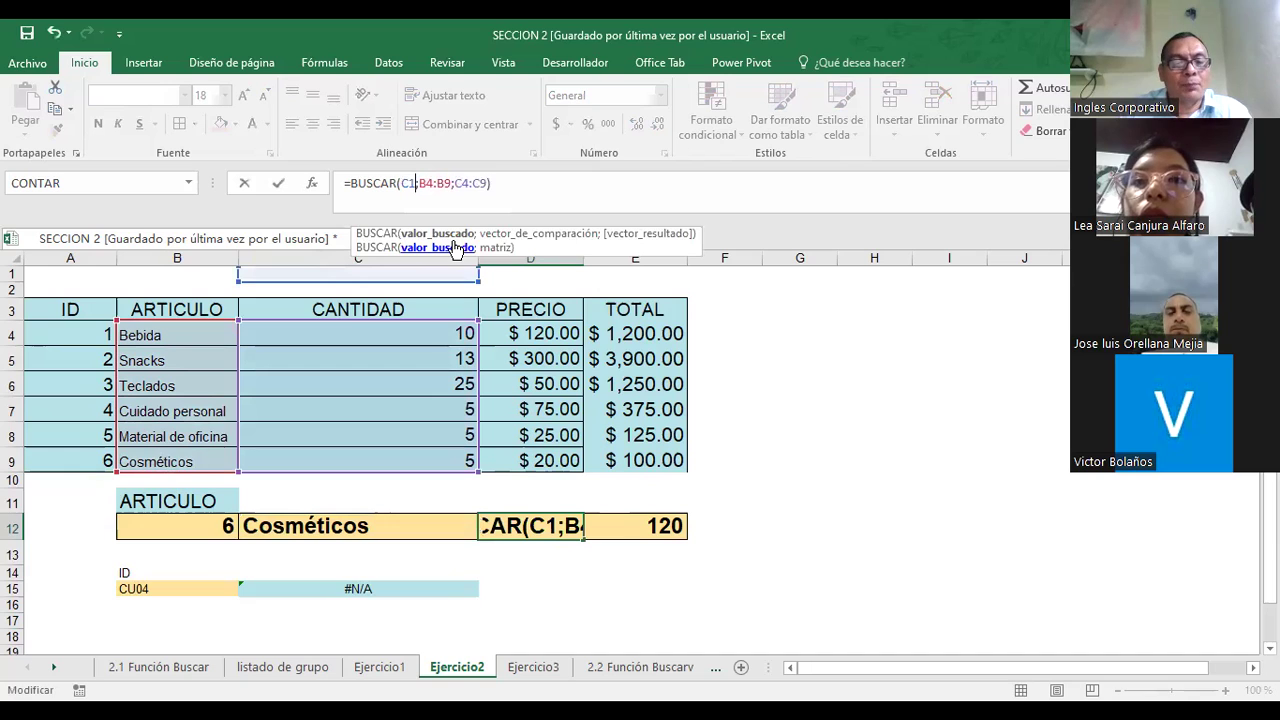
key(BackSpace)
key(BackSpace)
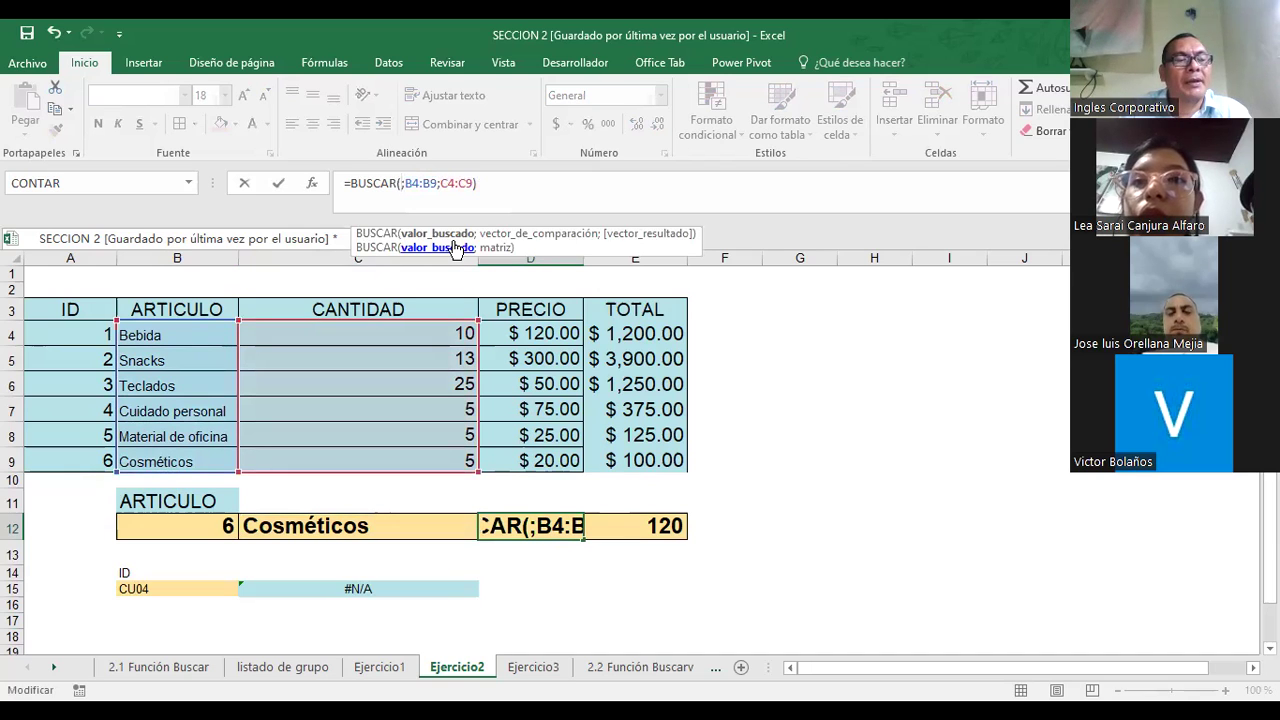
text(B12)
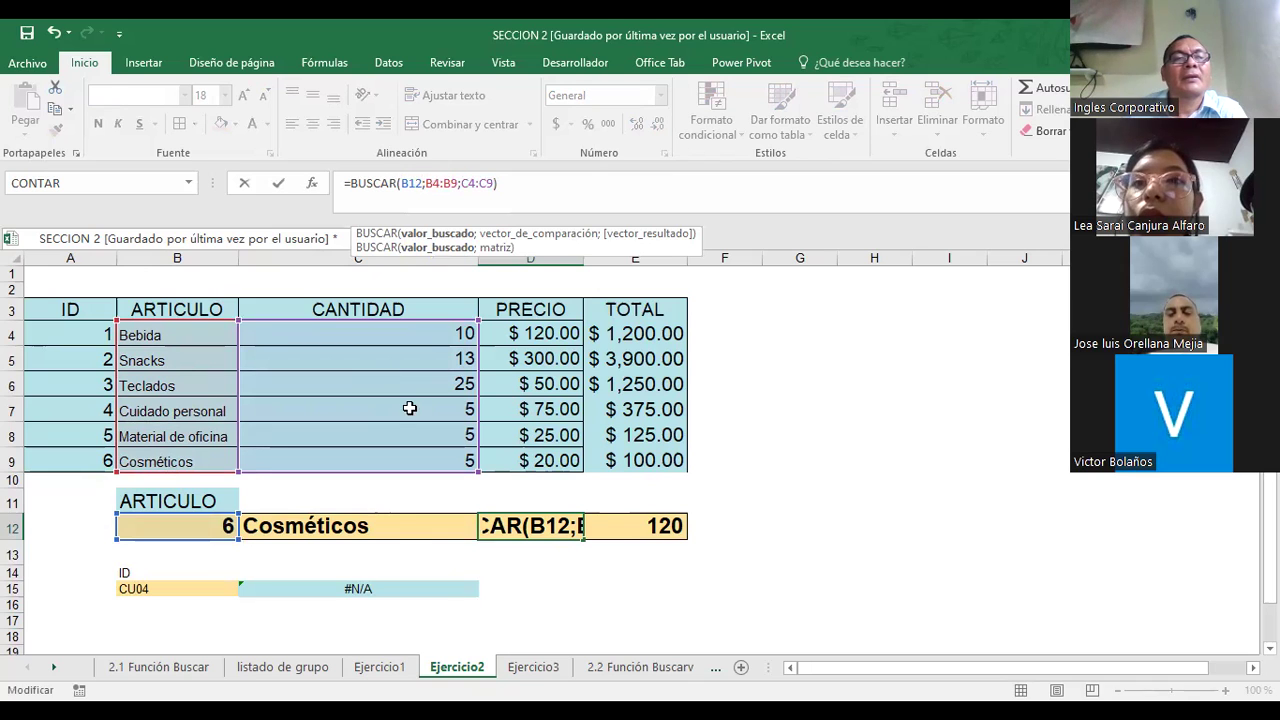
key(ctrl+Return)
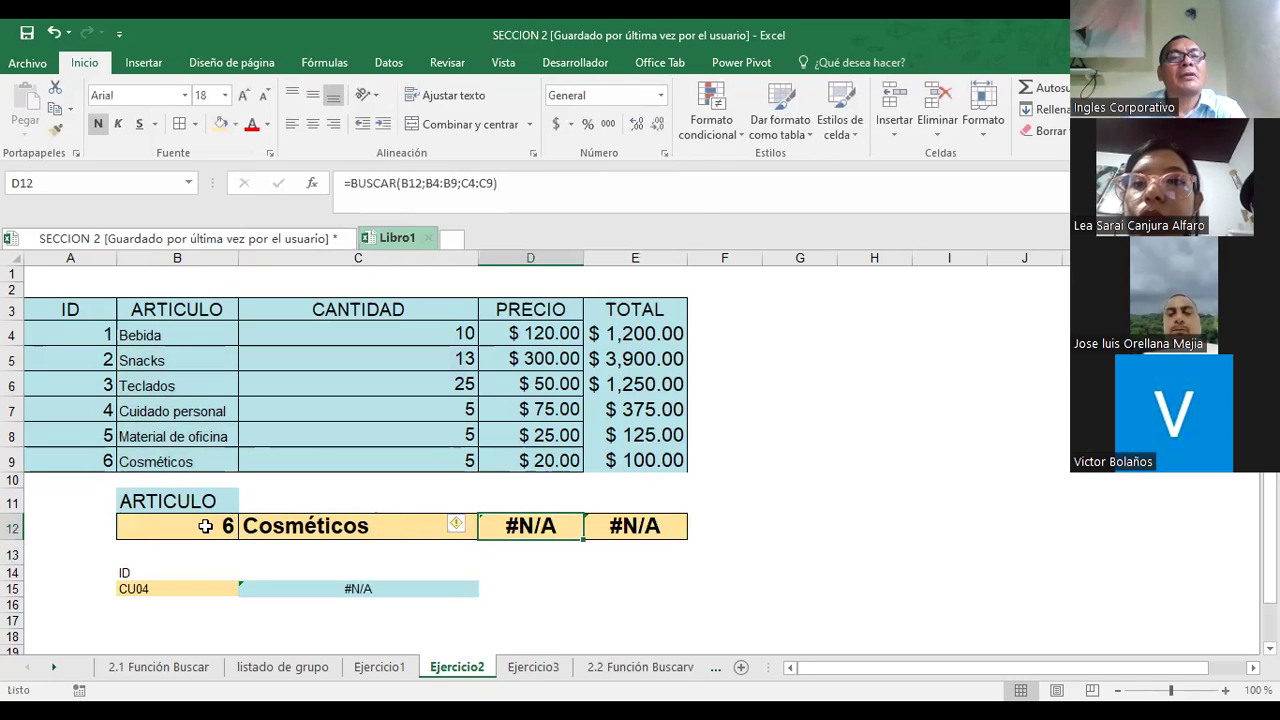
- Enter ID 4 in B12 and recheck the C12 and D12 lookup formulas
click(180, 525)
click(283, 521)
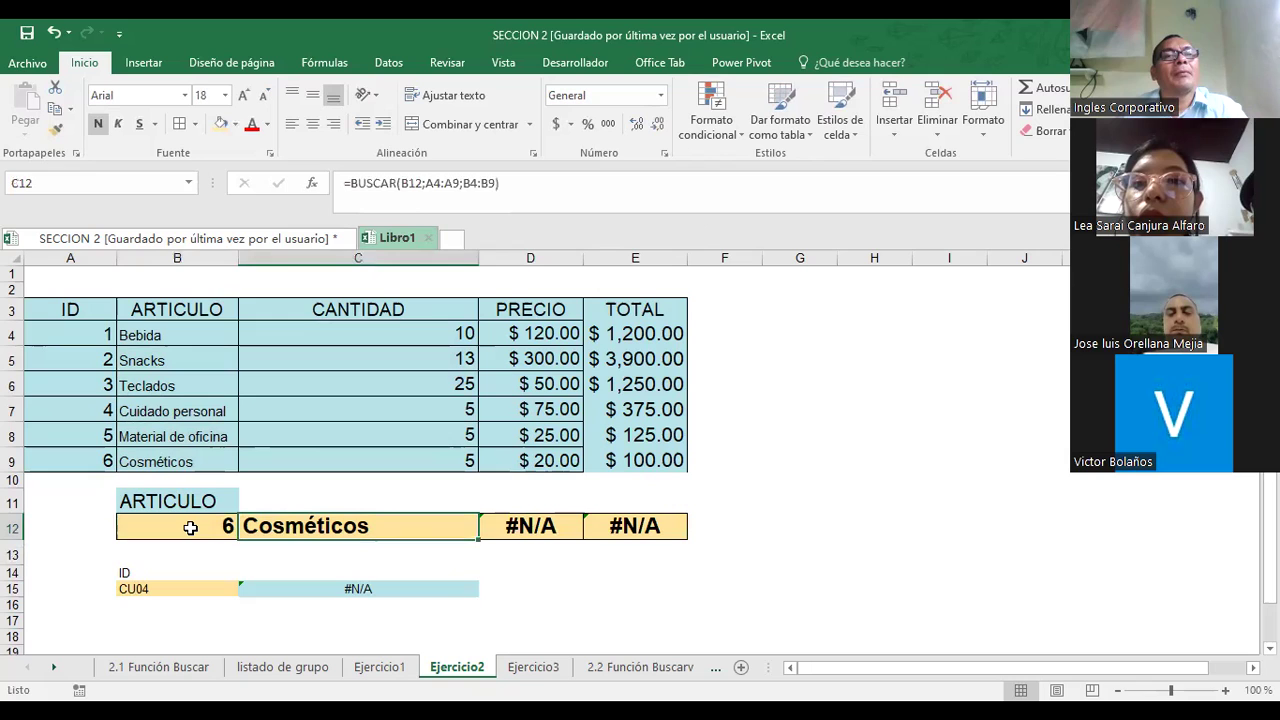
click(190, 527)
text(4)
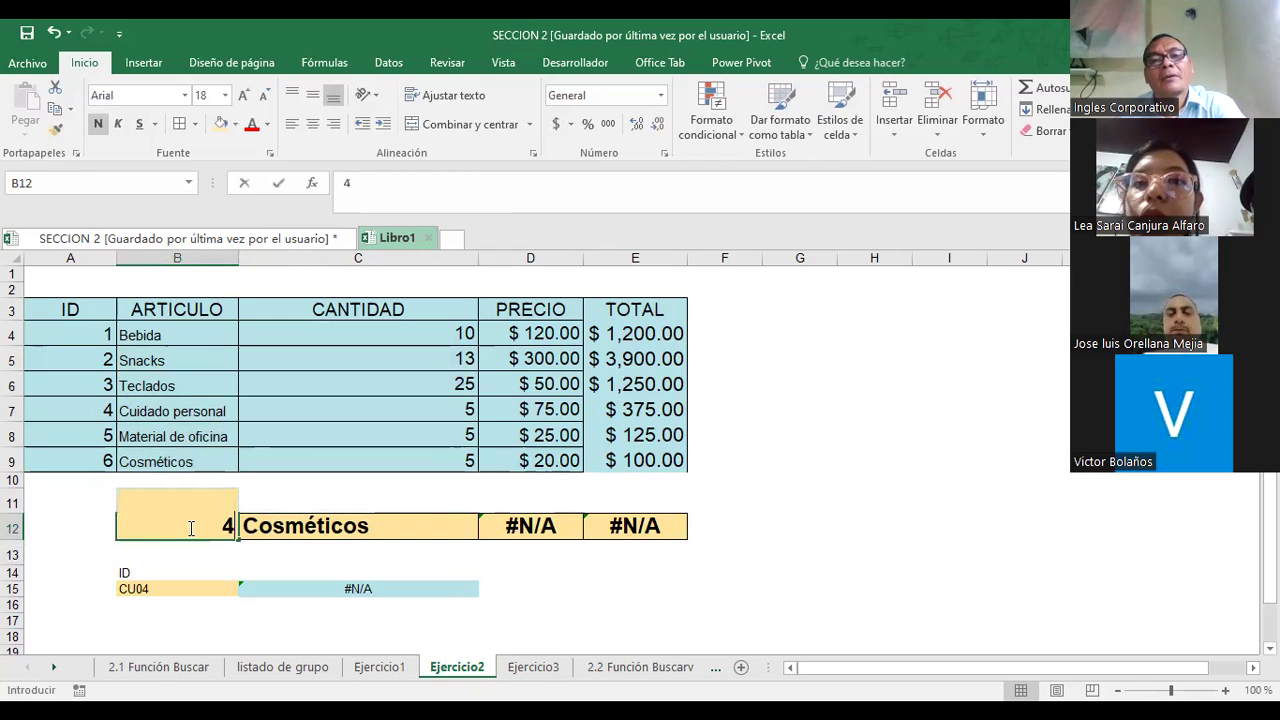
key(Return)
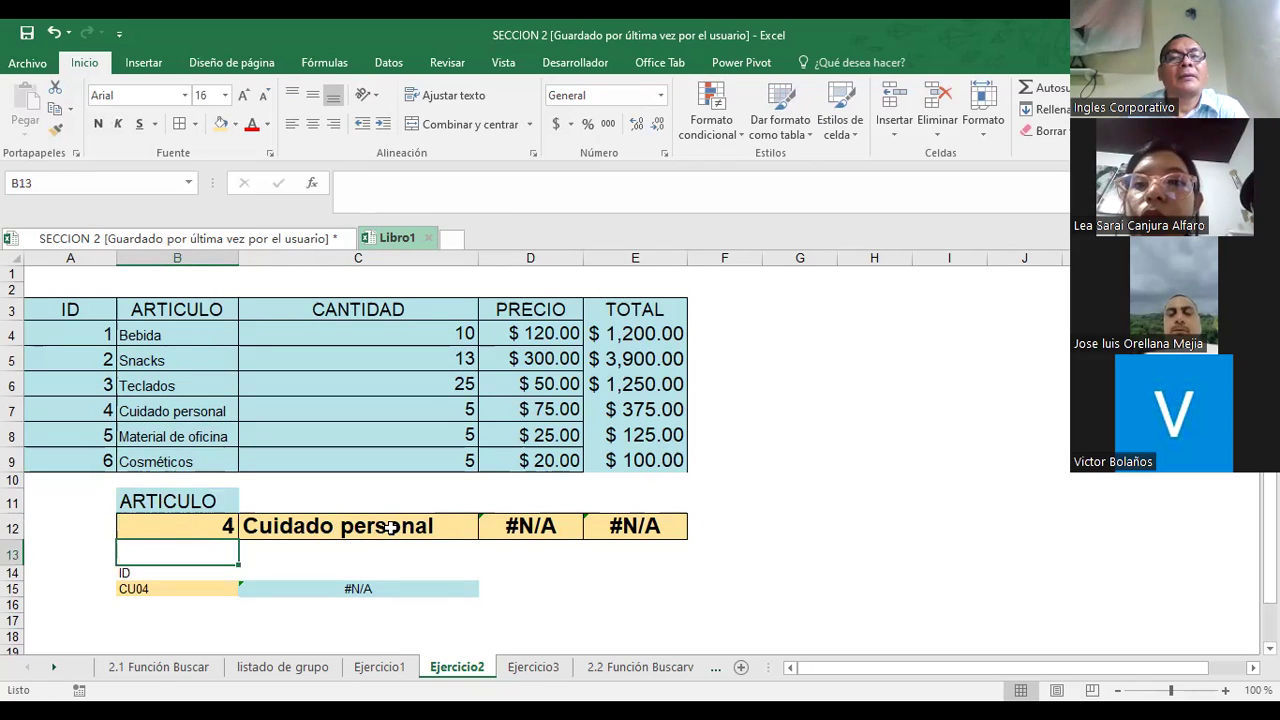
click(391, 528)
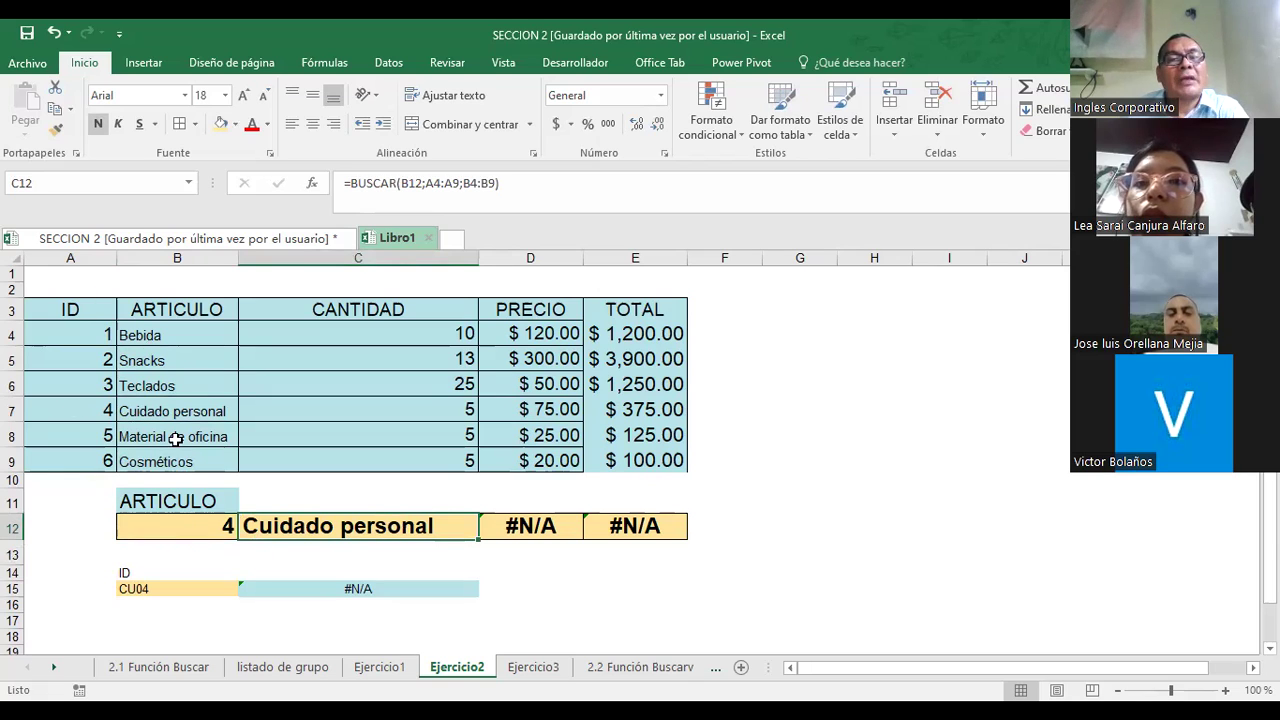
click(524, 527)
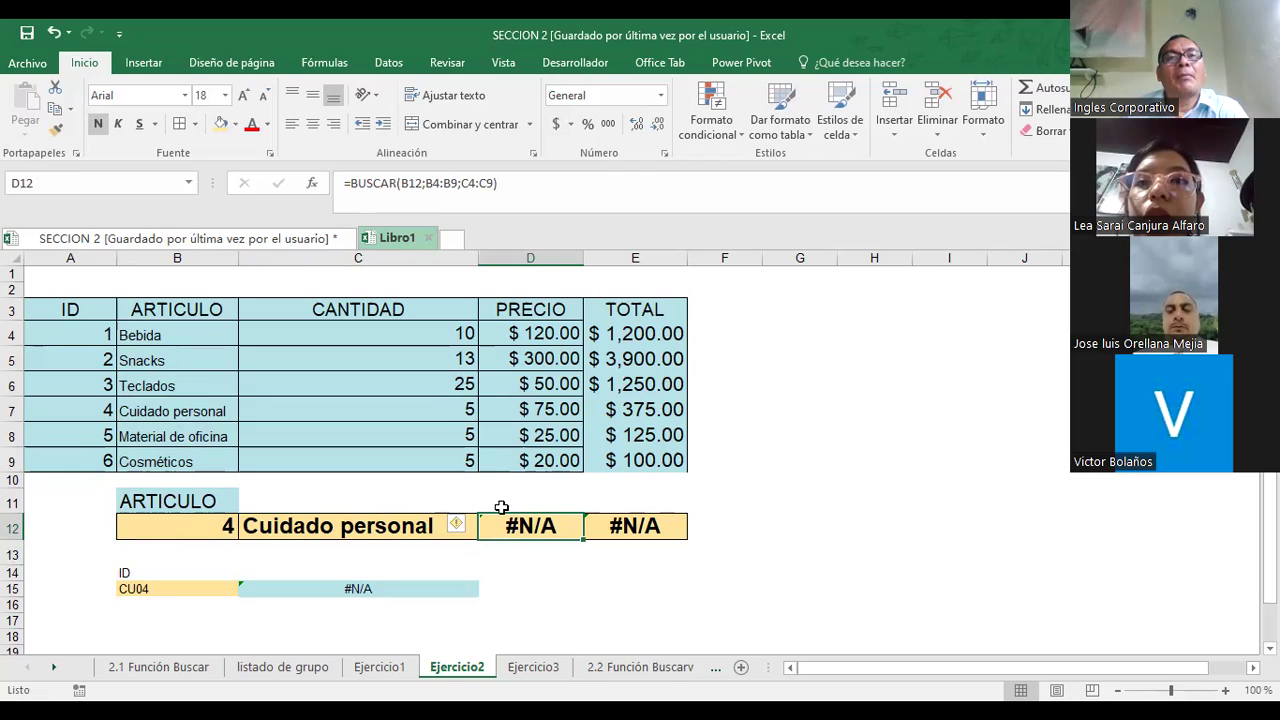
- Replace D12's search range B4:B9 with A4:A9, giving =BUSCAR(B12;A4:A9;C4:C9)
click(457, 182)
drag(425, 183, 457, 183)
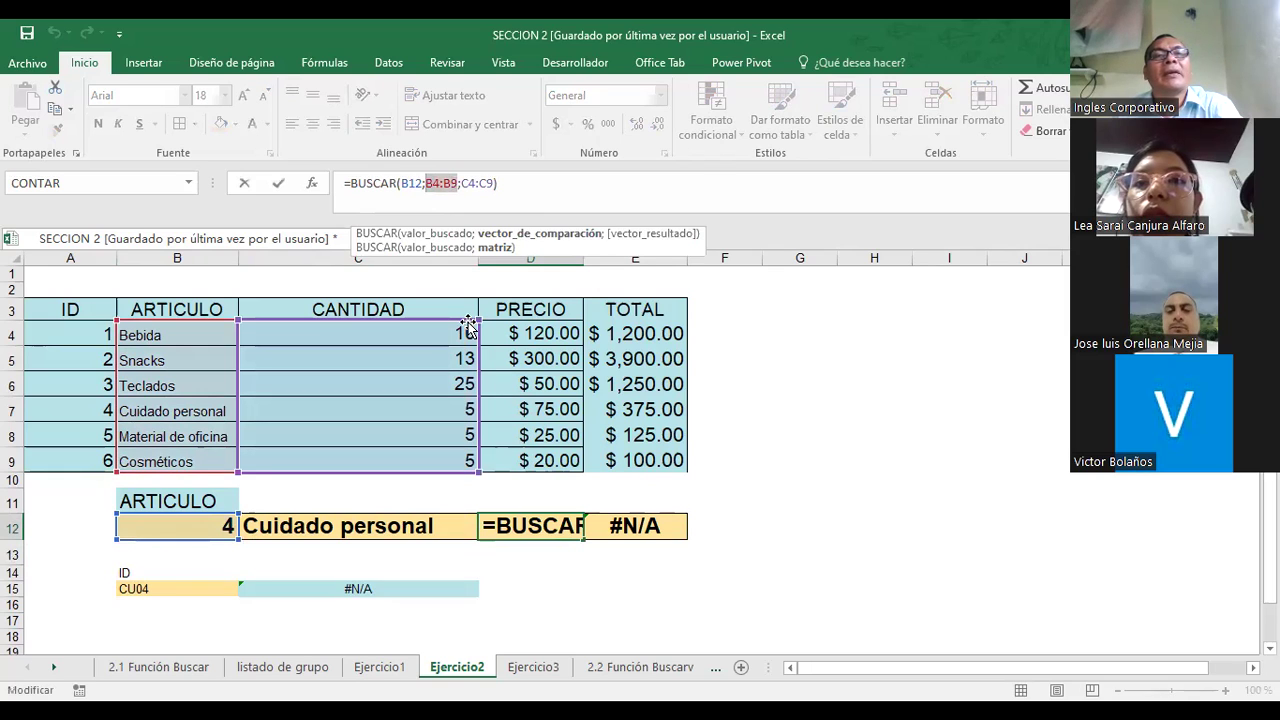
key(Delete)
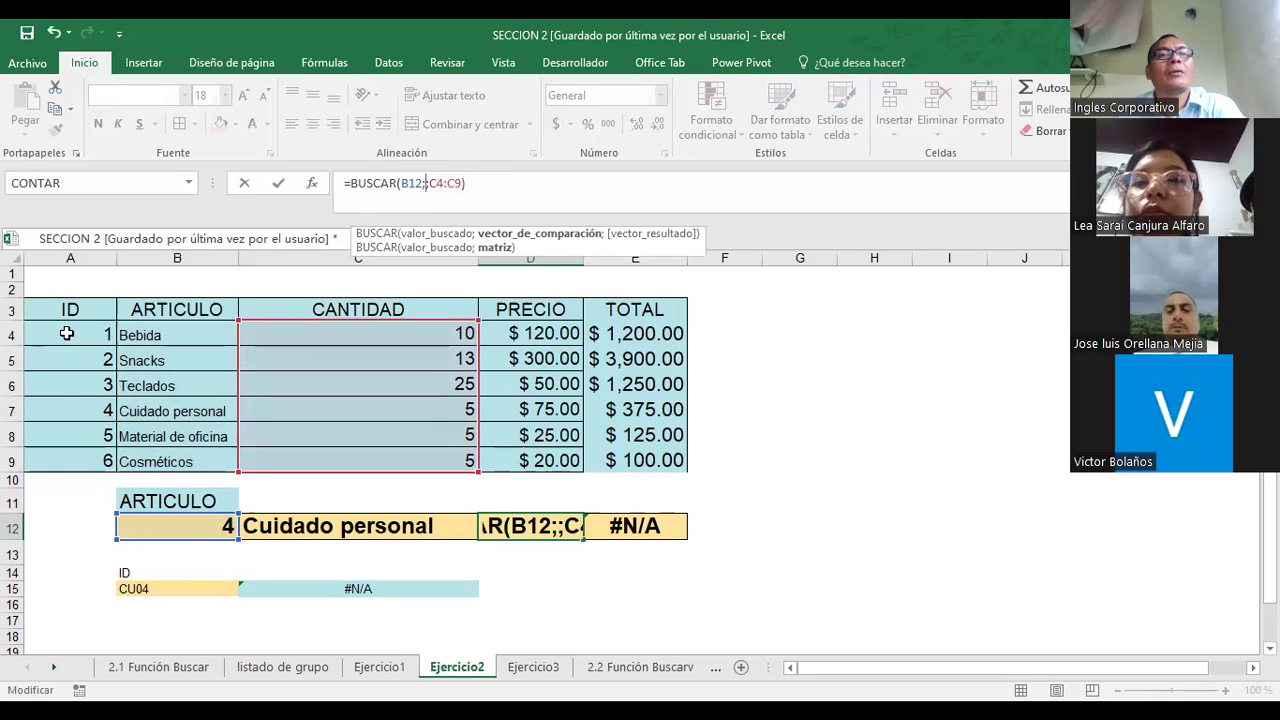
drag(68, 335, 68, 449)
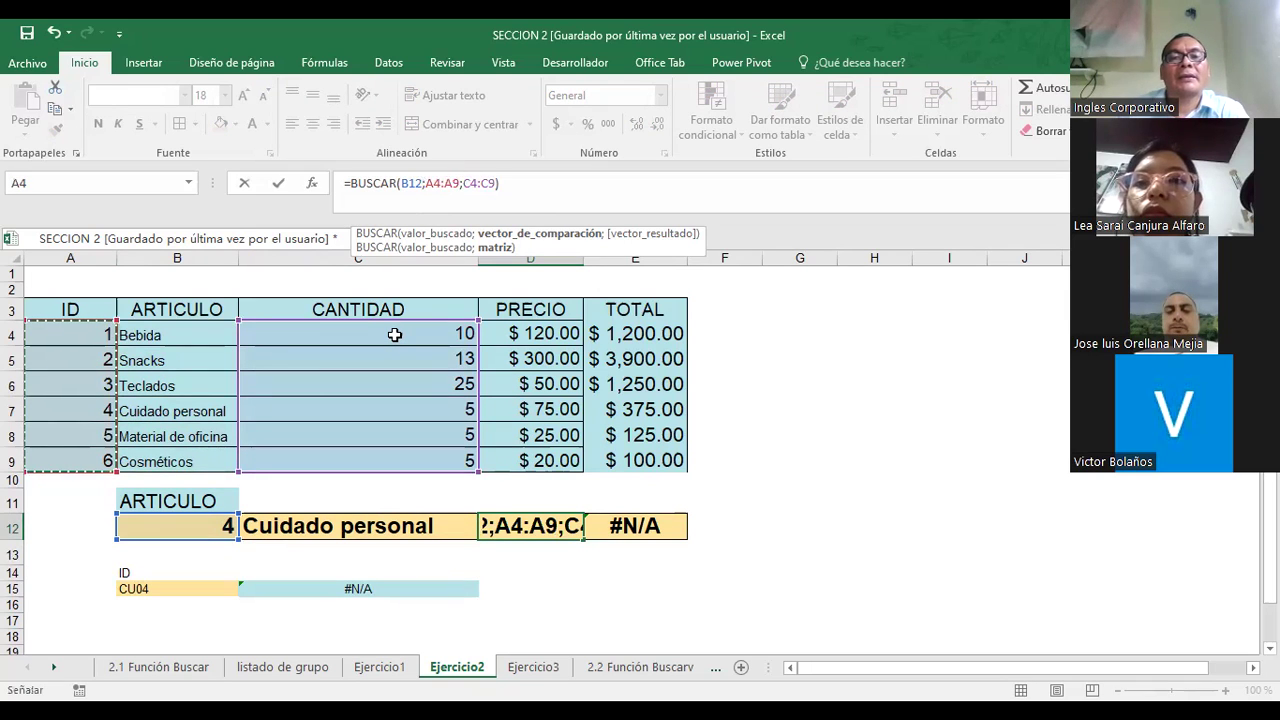
key(Return)
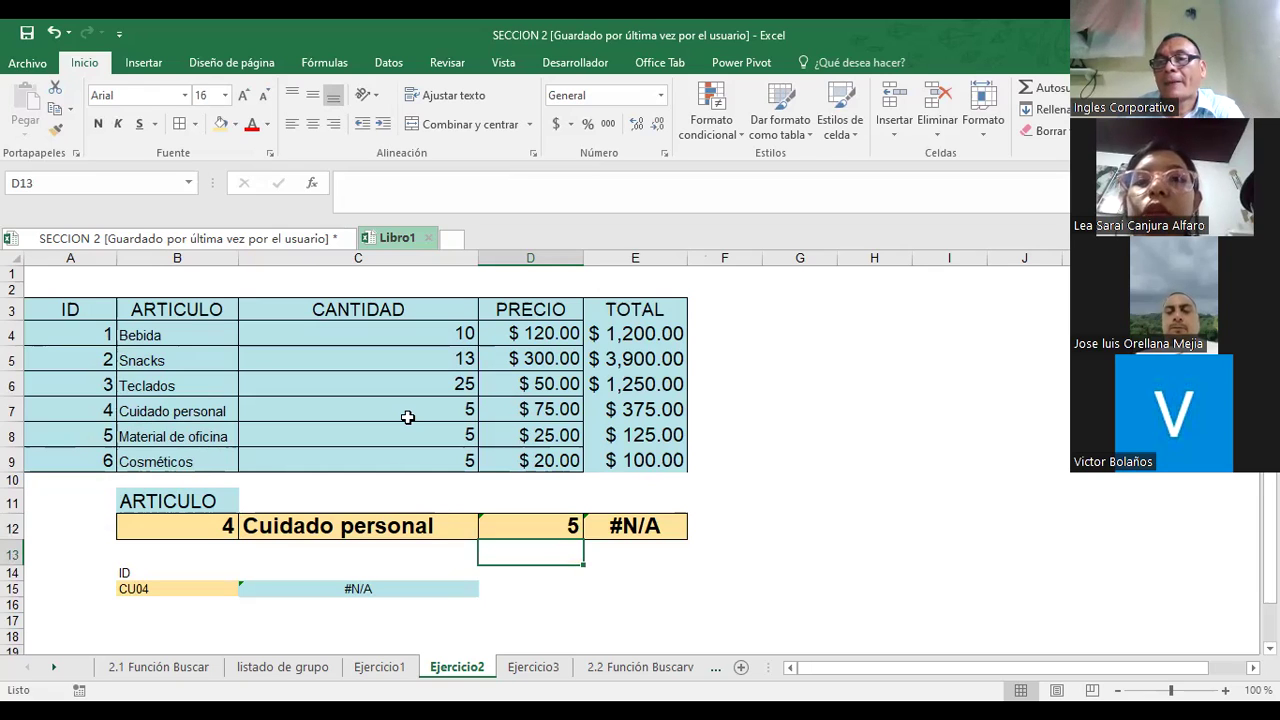
- Correct E12 to =BUSCAR(B12;A4:A9;D4:D9) so the total shows 75
click(622, 524)
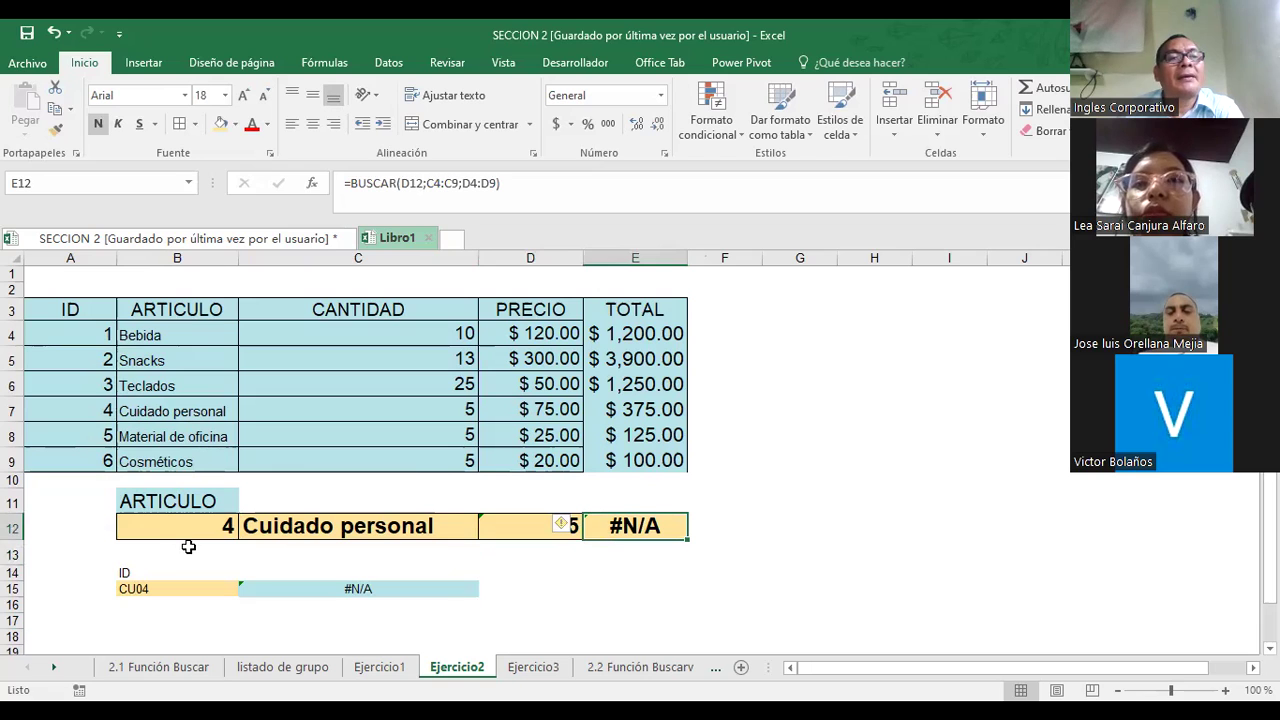
click(424, 183)
key(BackSpace)
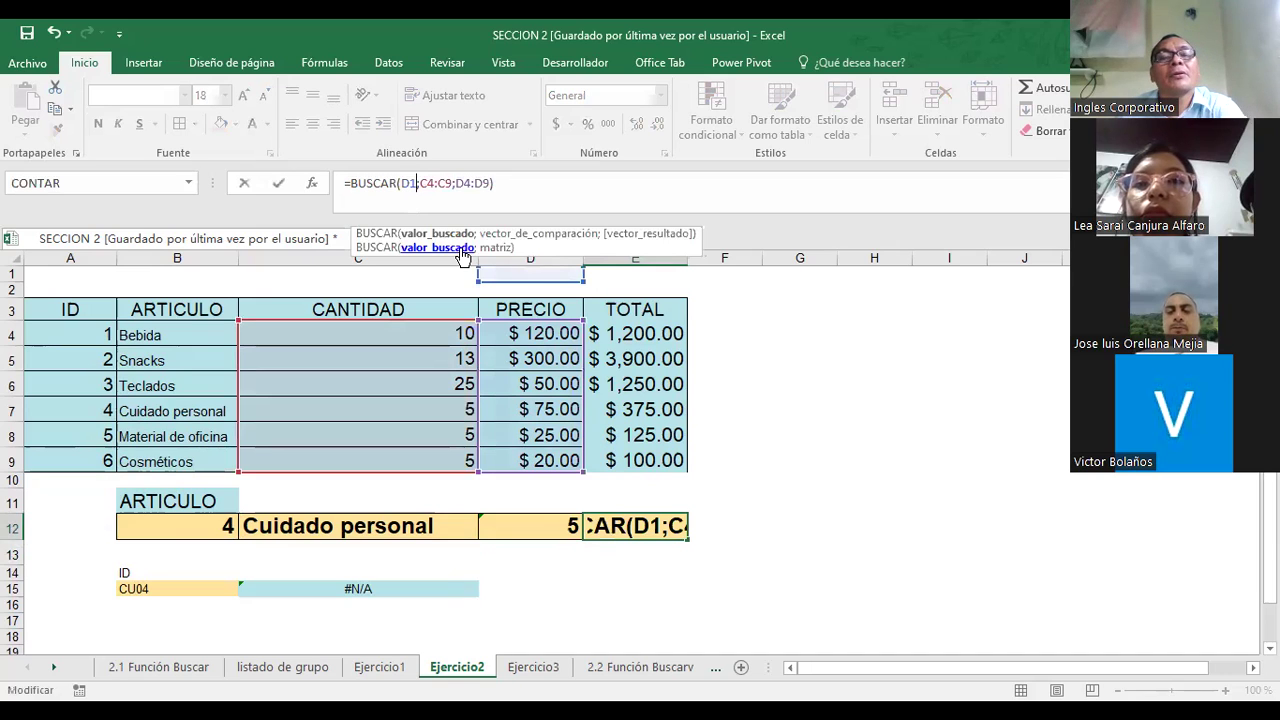
click(461, 250)
text(B12)
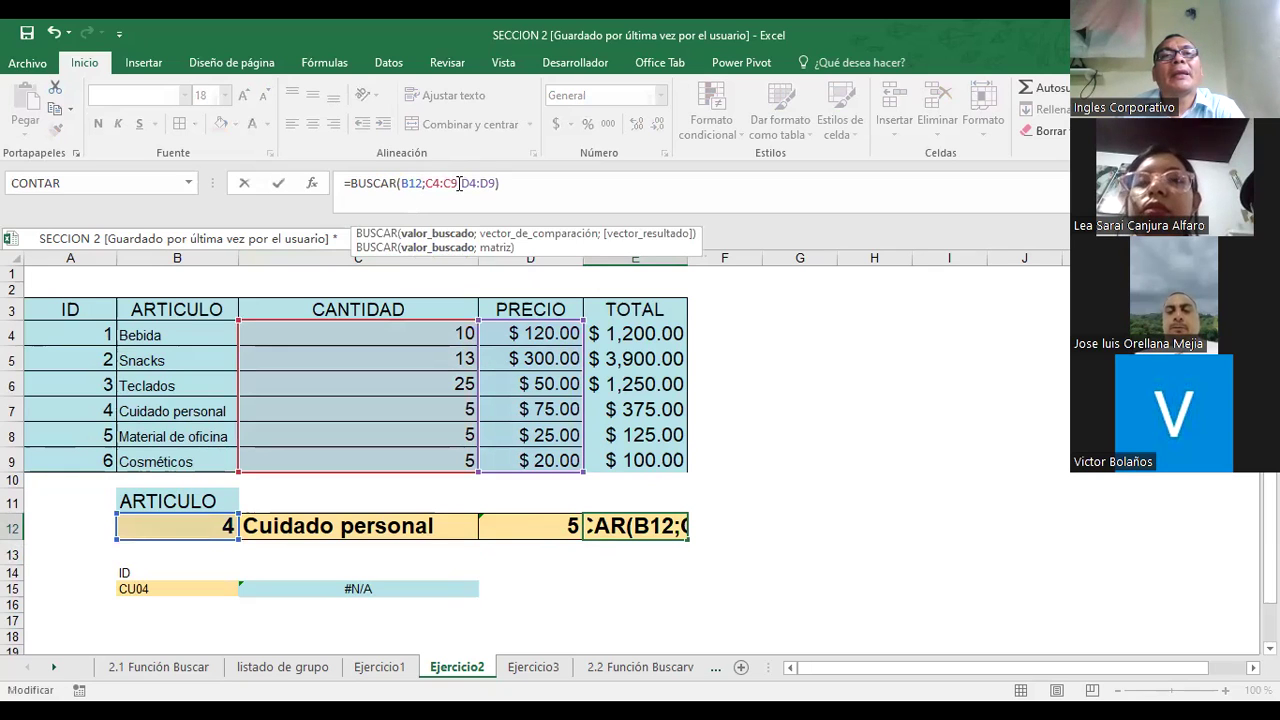
double_click(428, 186)
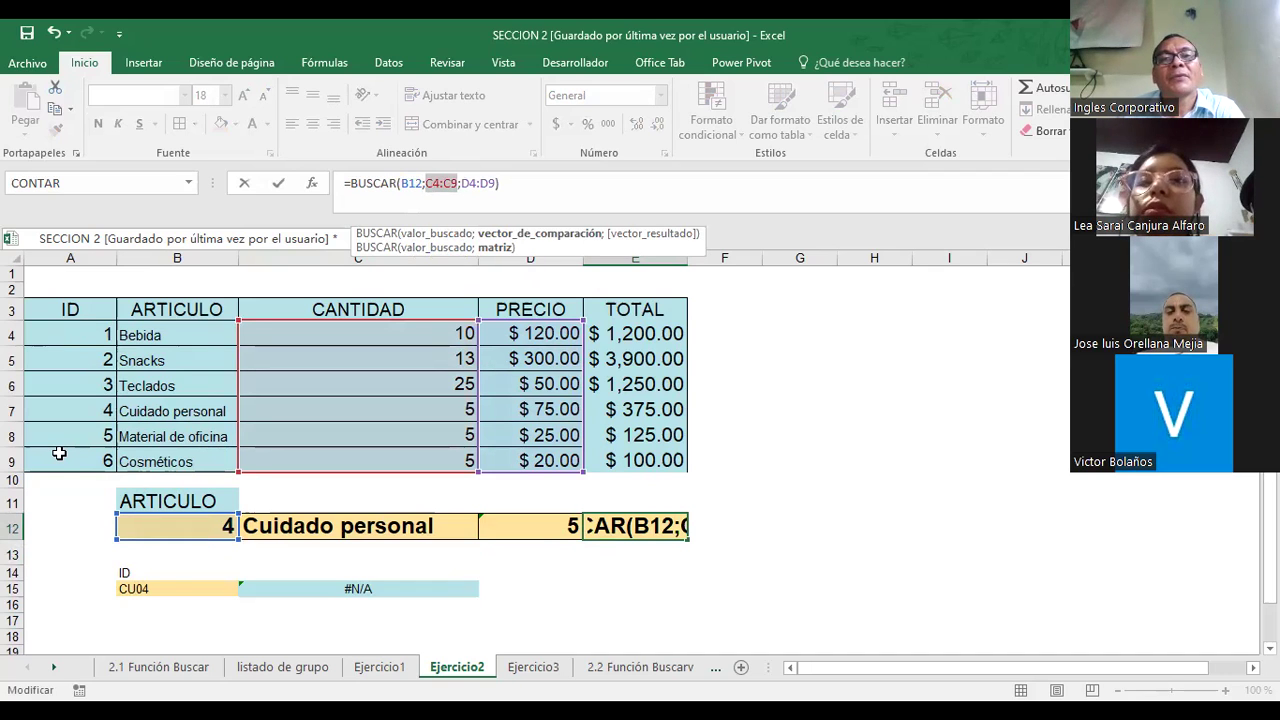
drag(59, 335, 59, 453)
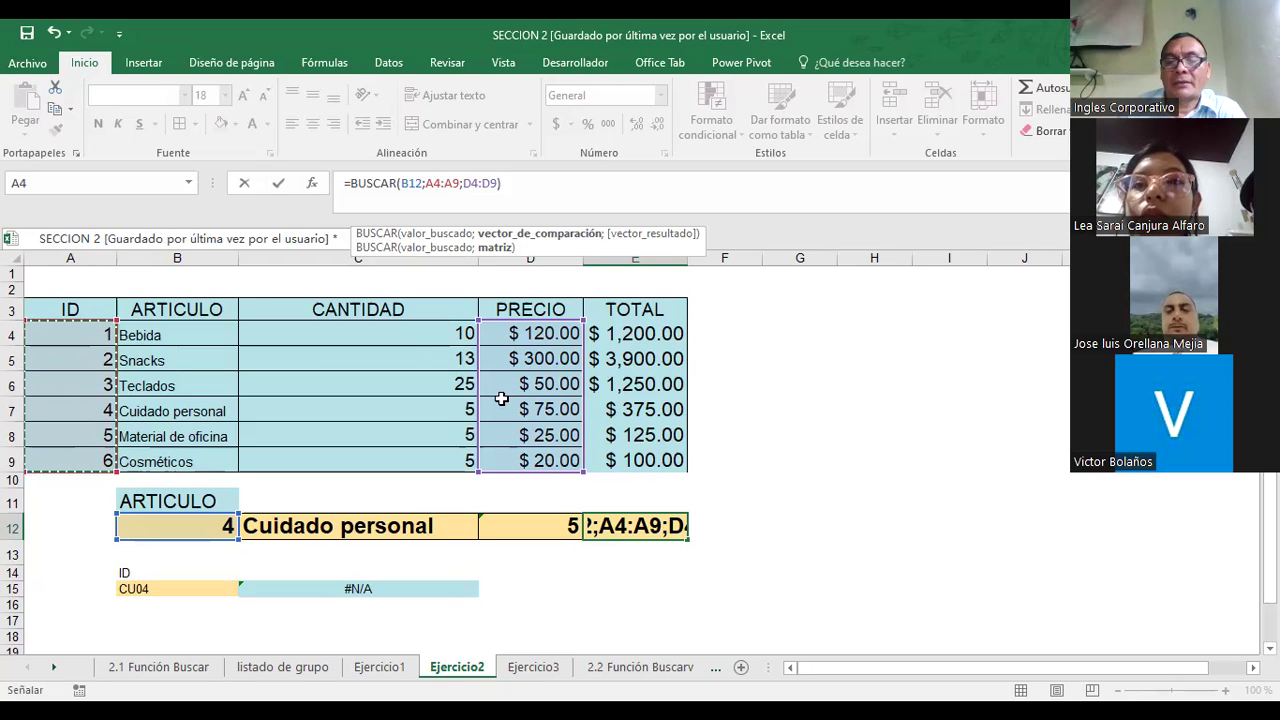
key(Return)
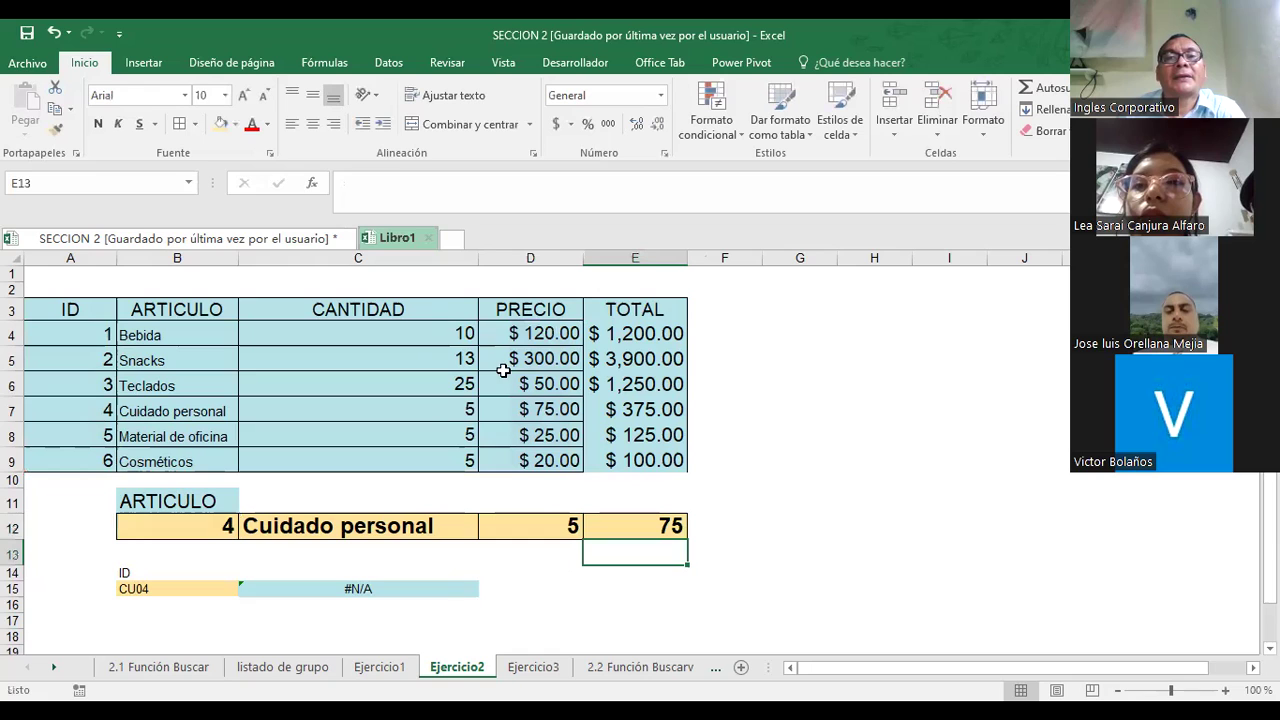
- Trace ID 4 in row 7 to the lookup row and enter 6 in B7
click(660, 526)
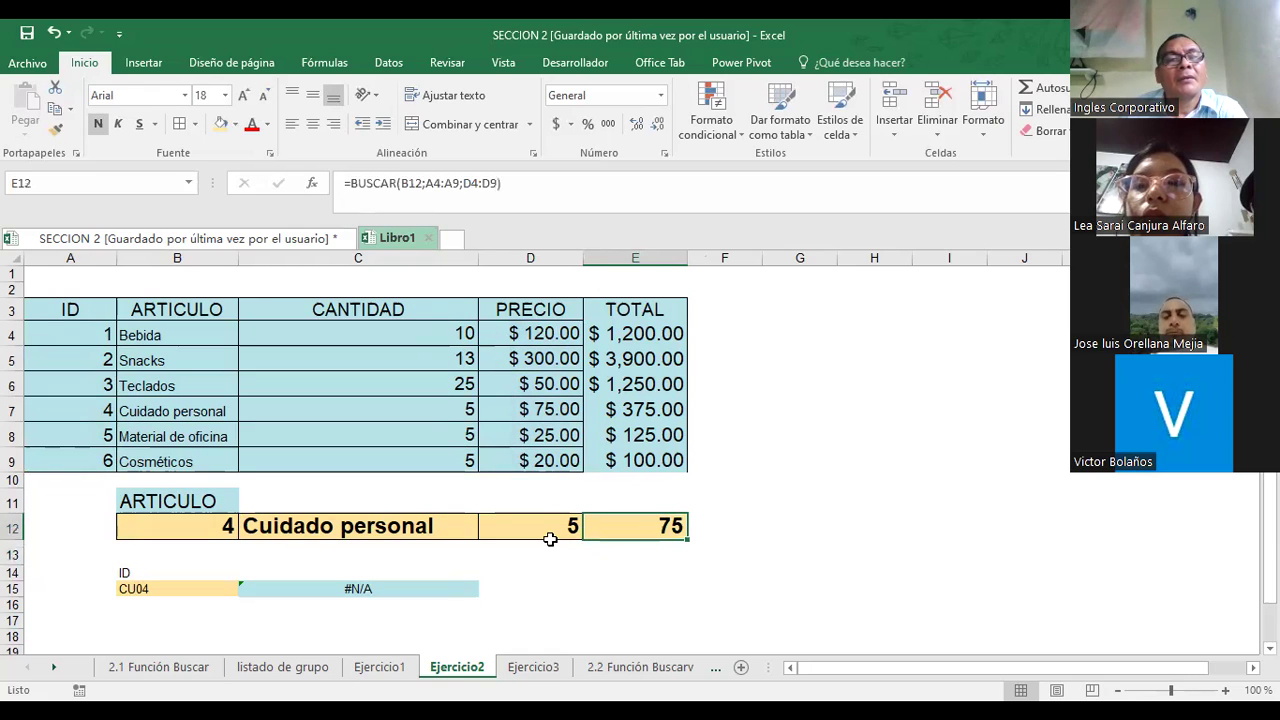
click(84, 412)
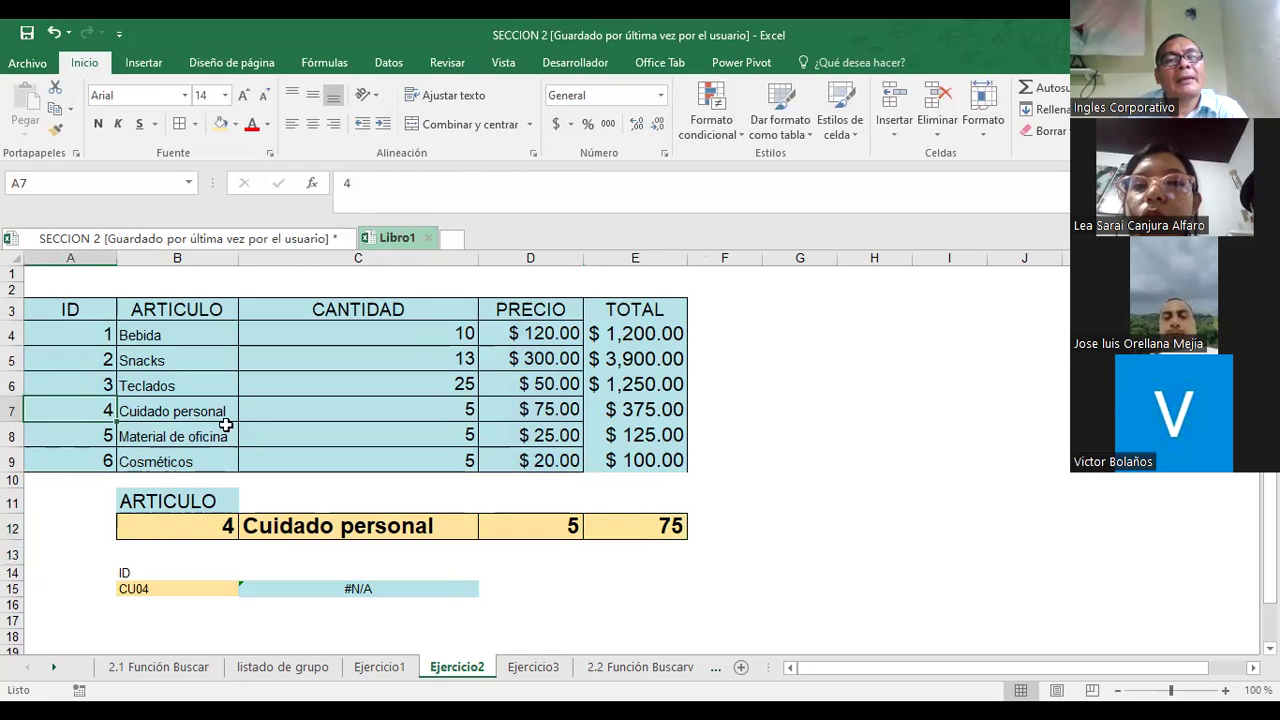
click(224, 416)
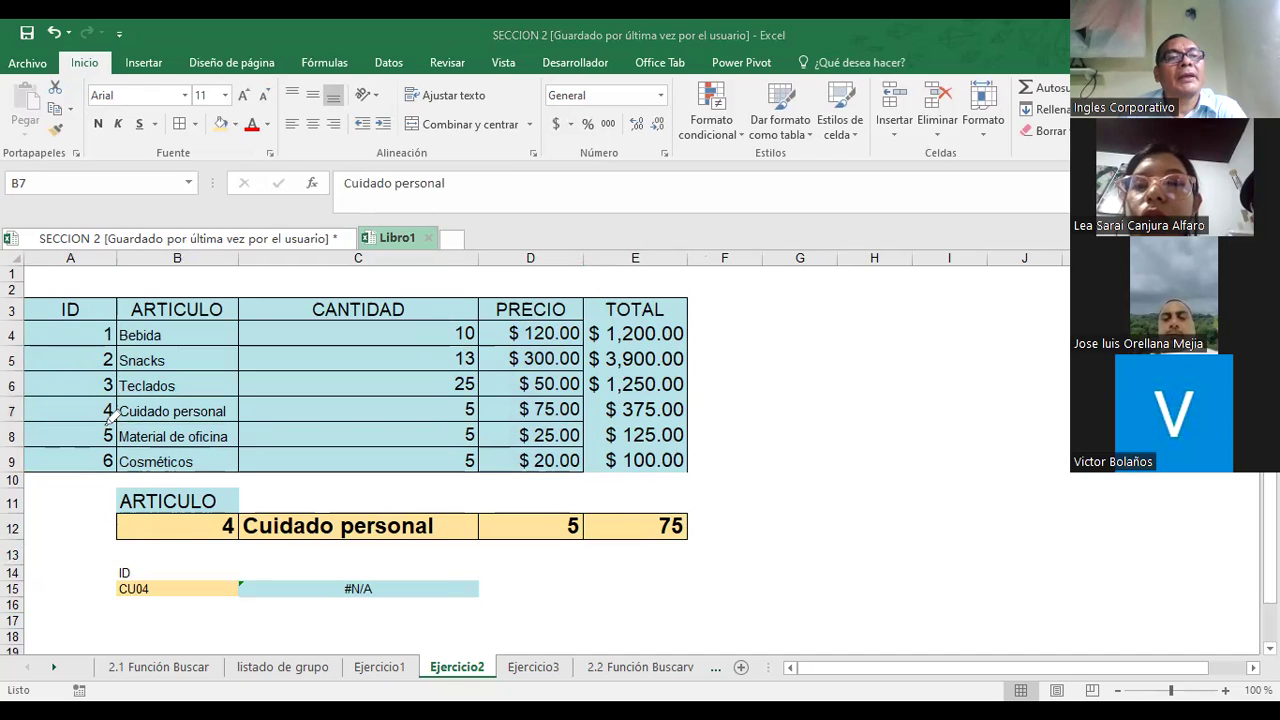
drag(101, 407, 565, 410)
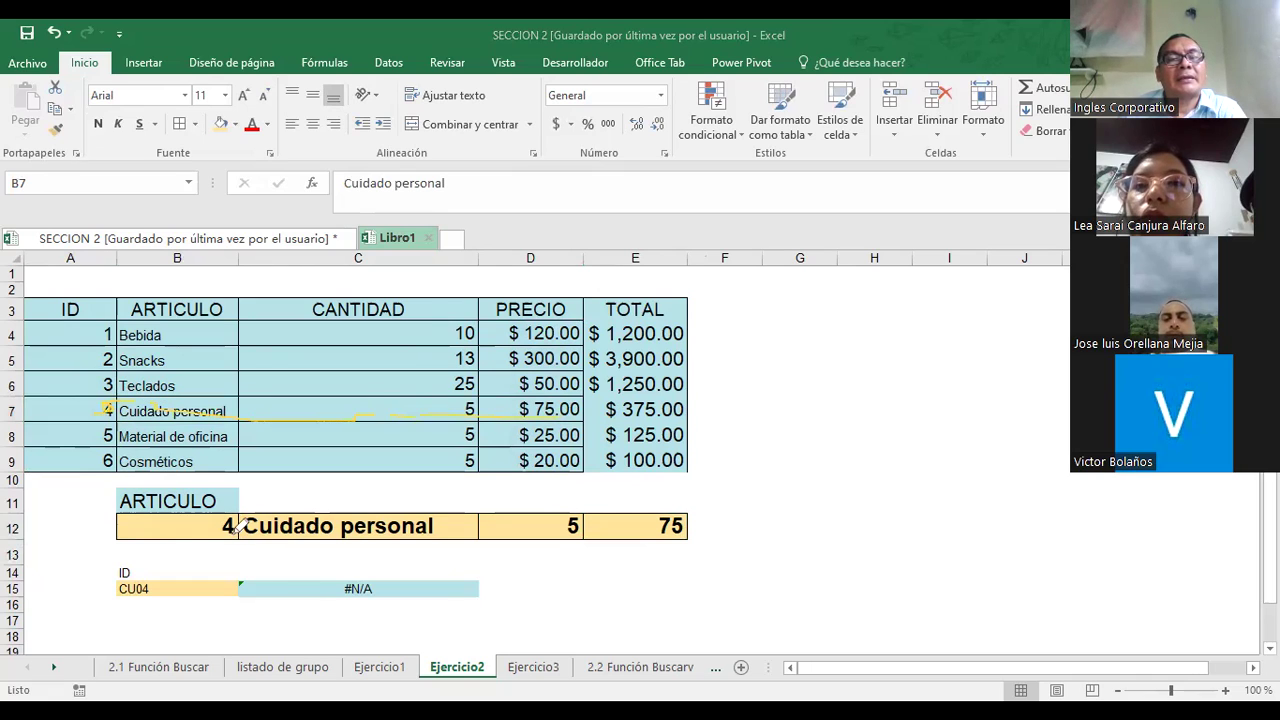
mouse_move(242, 498)
mouse_down()
mouse_move(364, 502)
mouse_move(362, 518)
mouse_move(497, 478)
mouse_move(551, 523)
mouse_move(597, 474)
mouse_move(684, 510)
mouse_up()
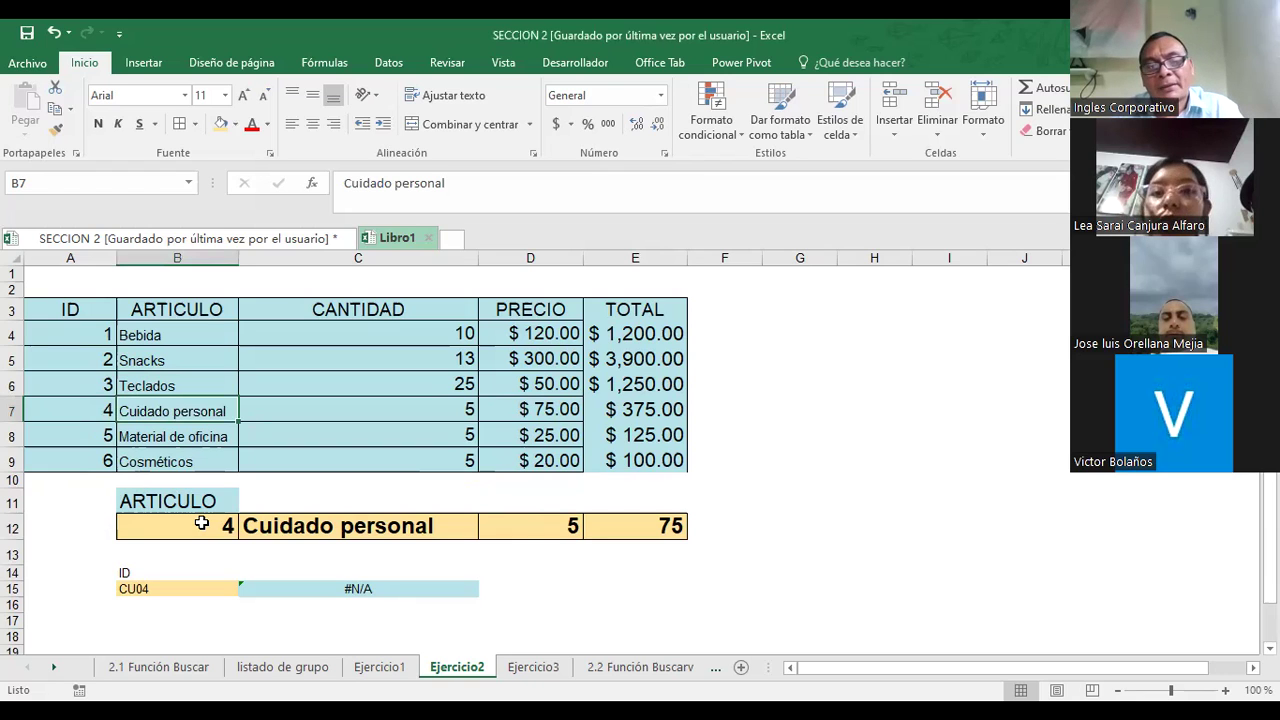
text(6)
key(Return)
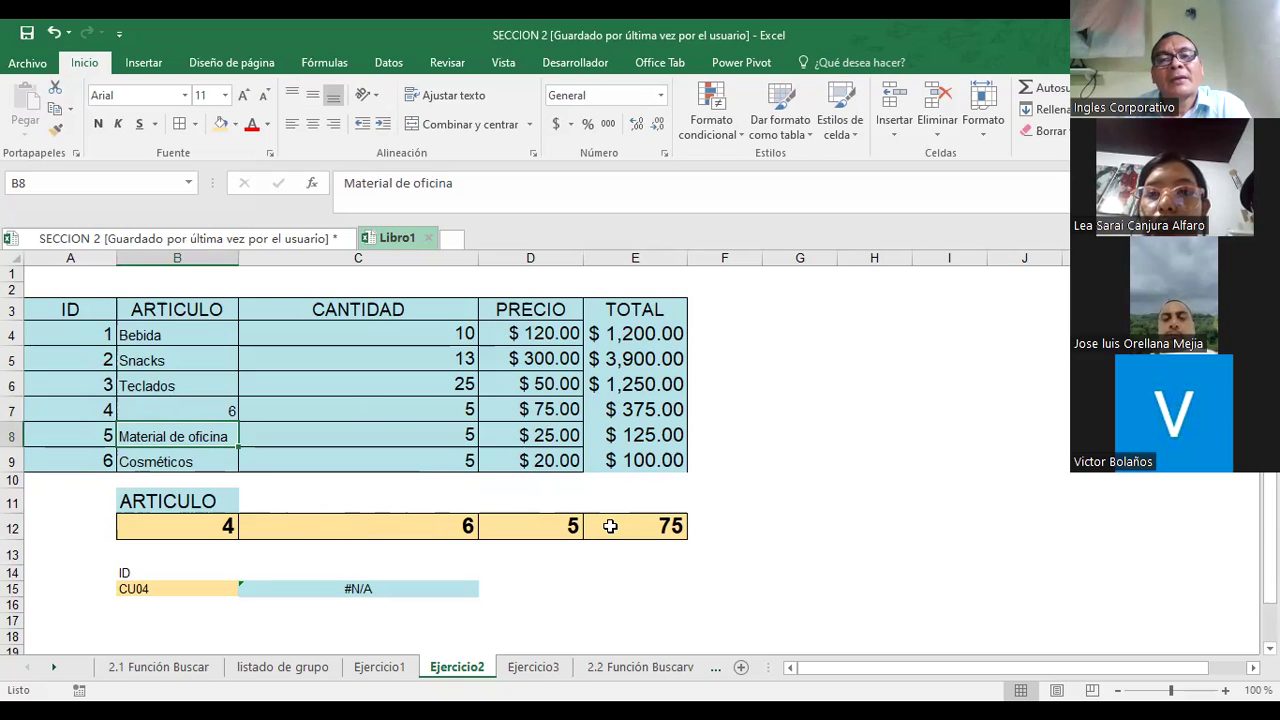
- Set B12 to ID 2 so row 12 returns Snacks, 13 and 300
click(211, 531)
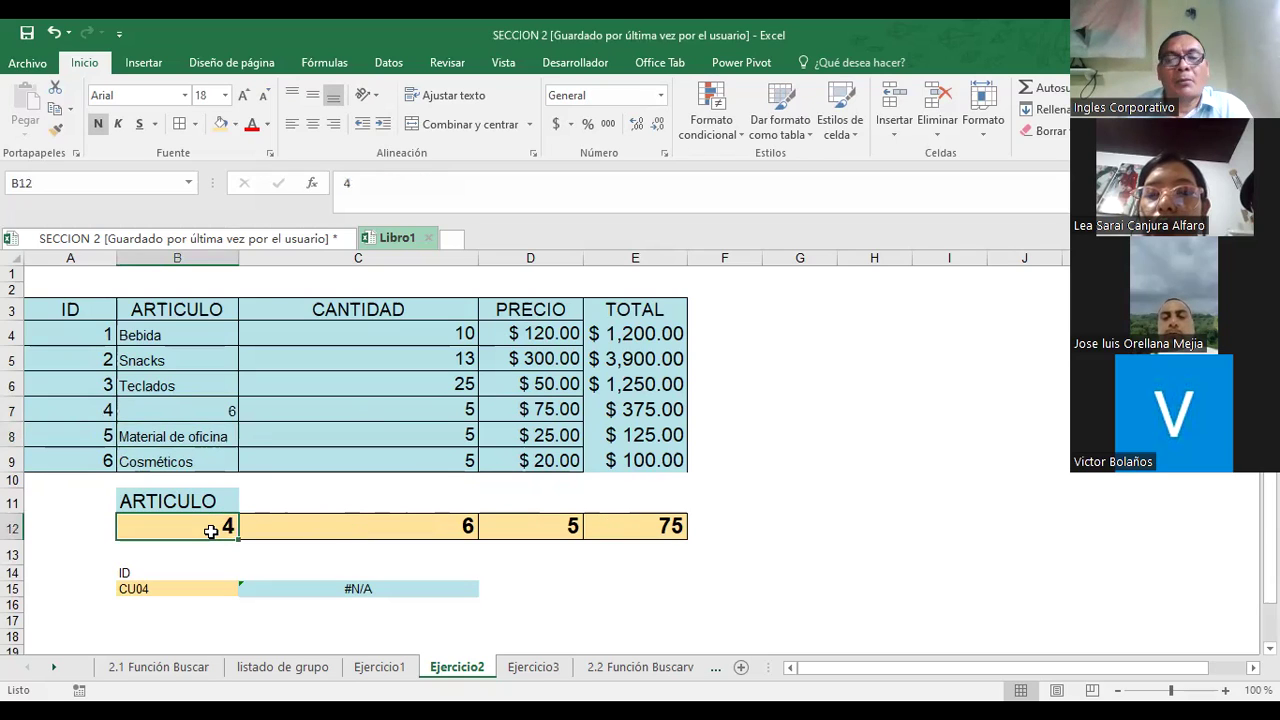
key(Delete)
text(2)
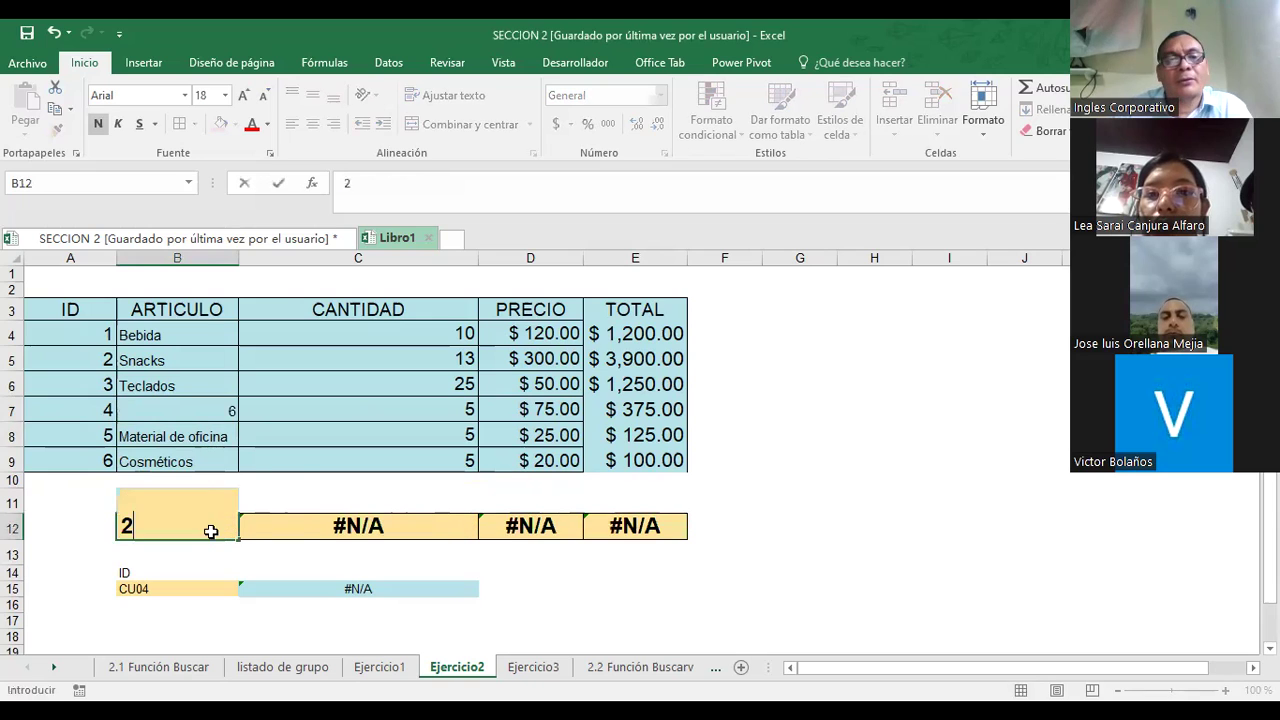
key(Return)
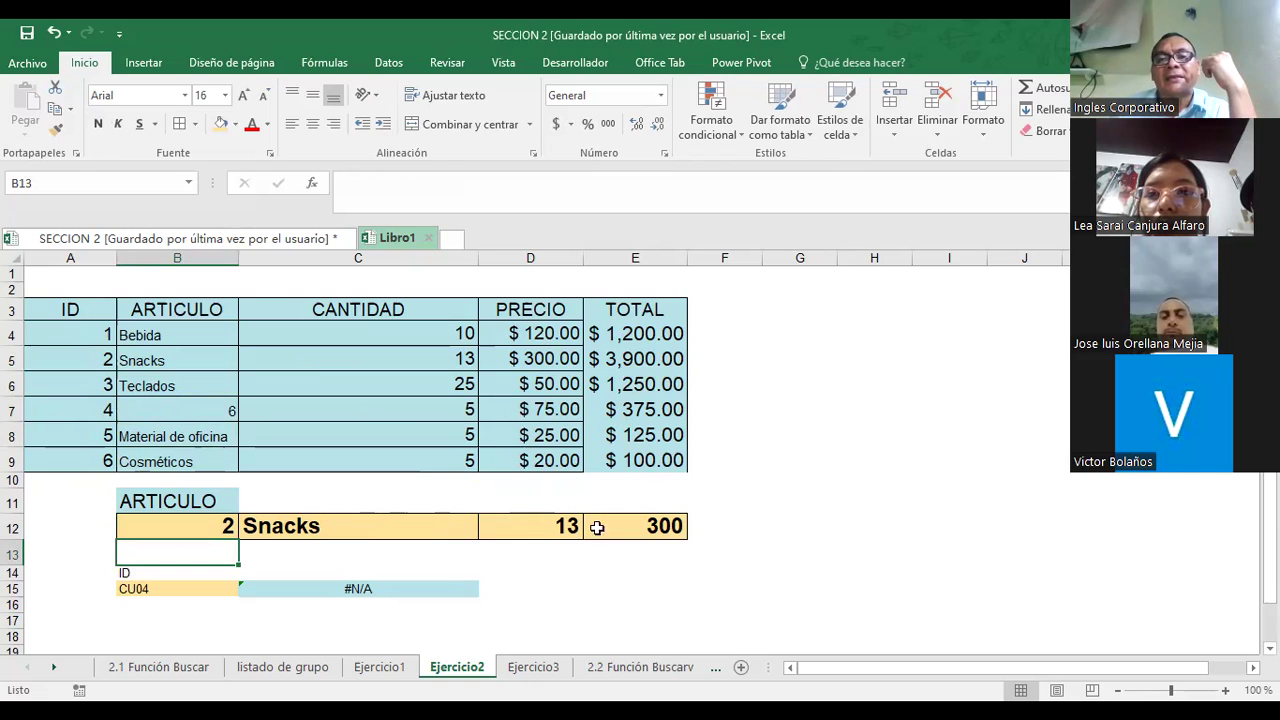
click(649, 532)
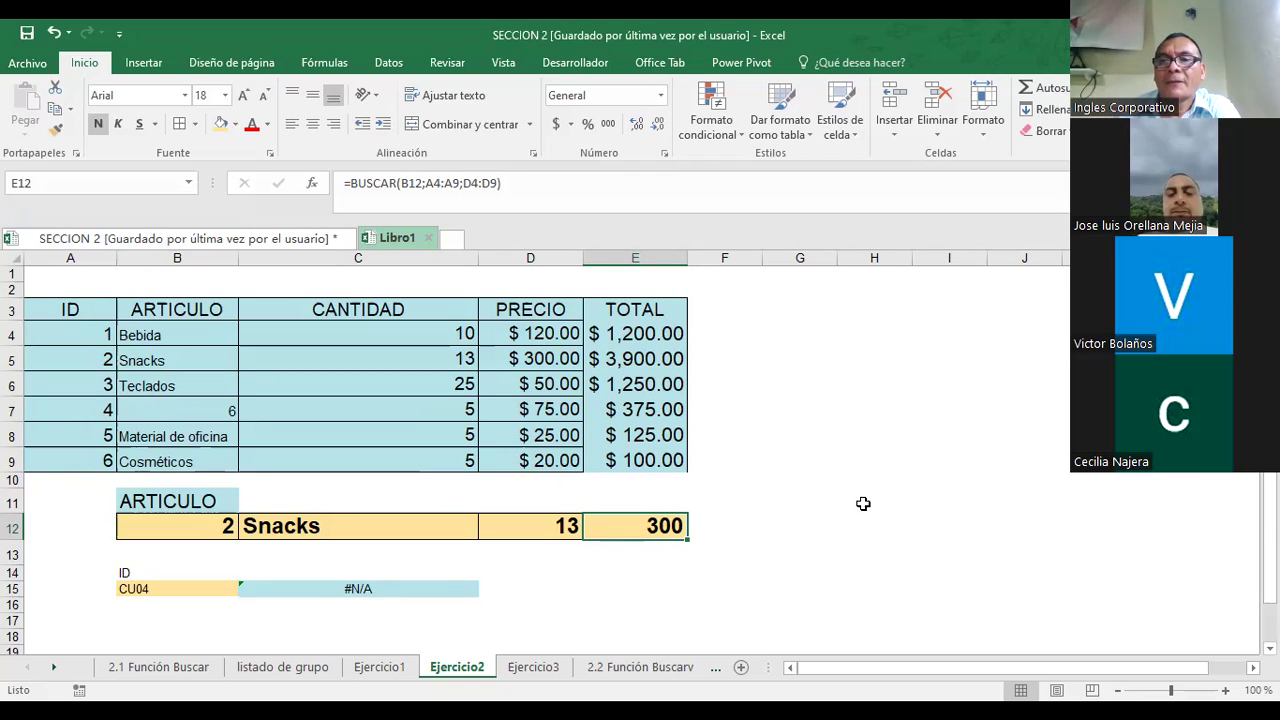
- On Ejercicio3, inspect the J9 grade lookup and the participant names in B8:B18
click(547, 672)
click(547, 672)
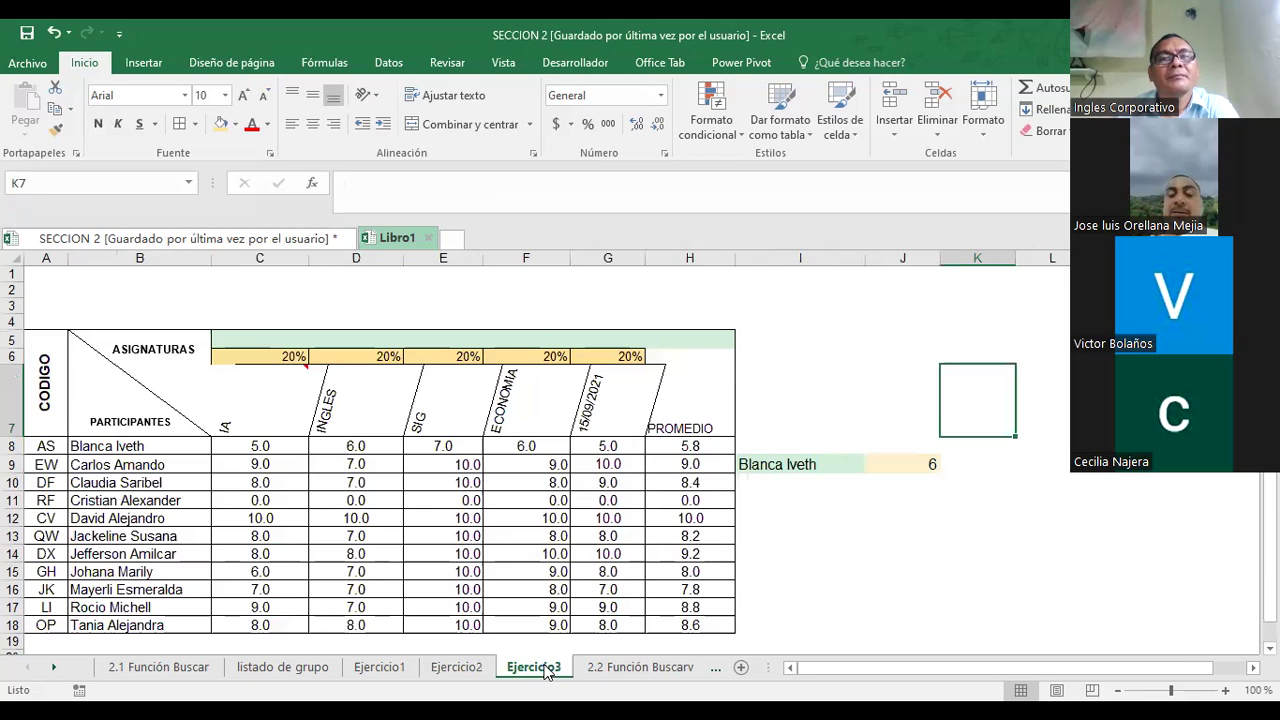
click(833, 539)
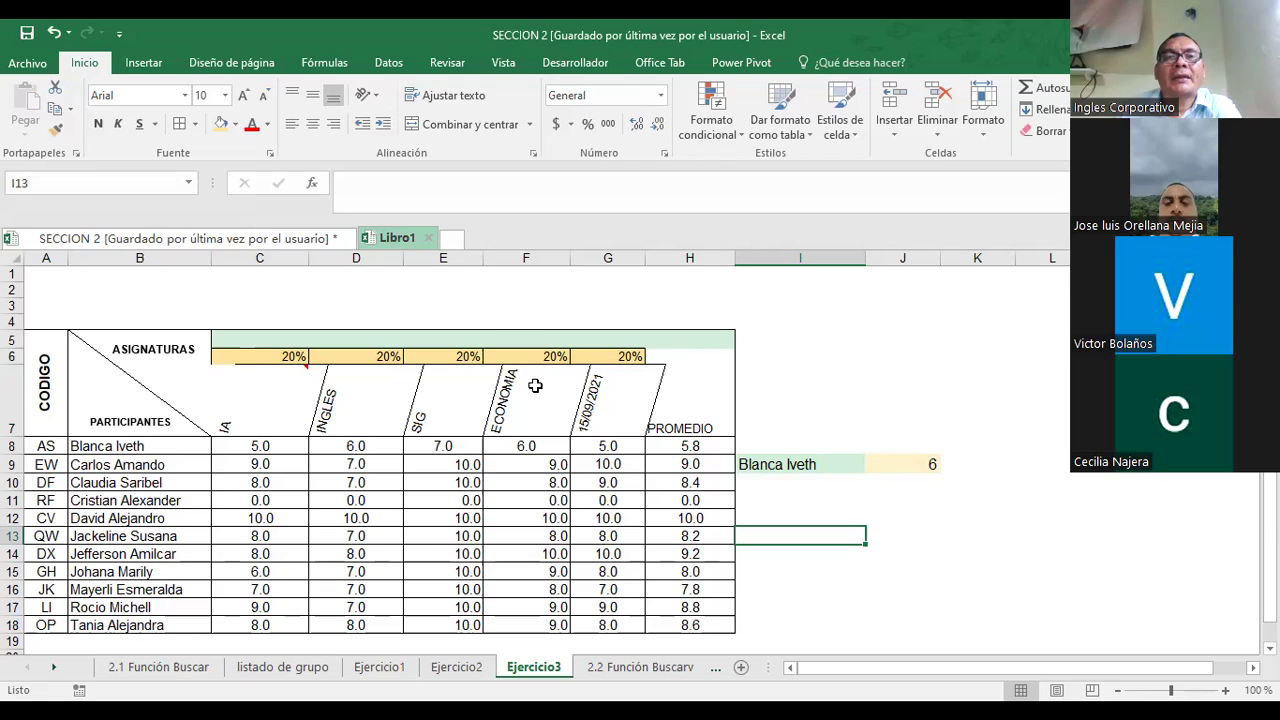
click(917, 467)
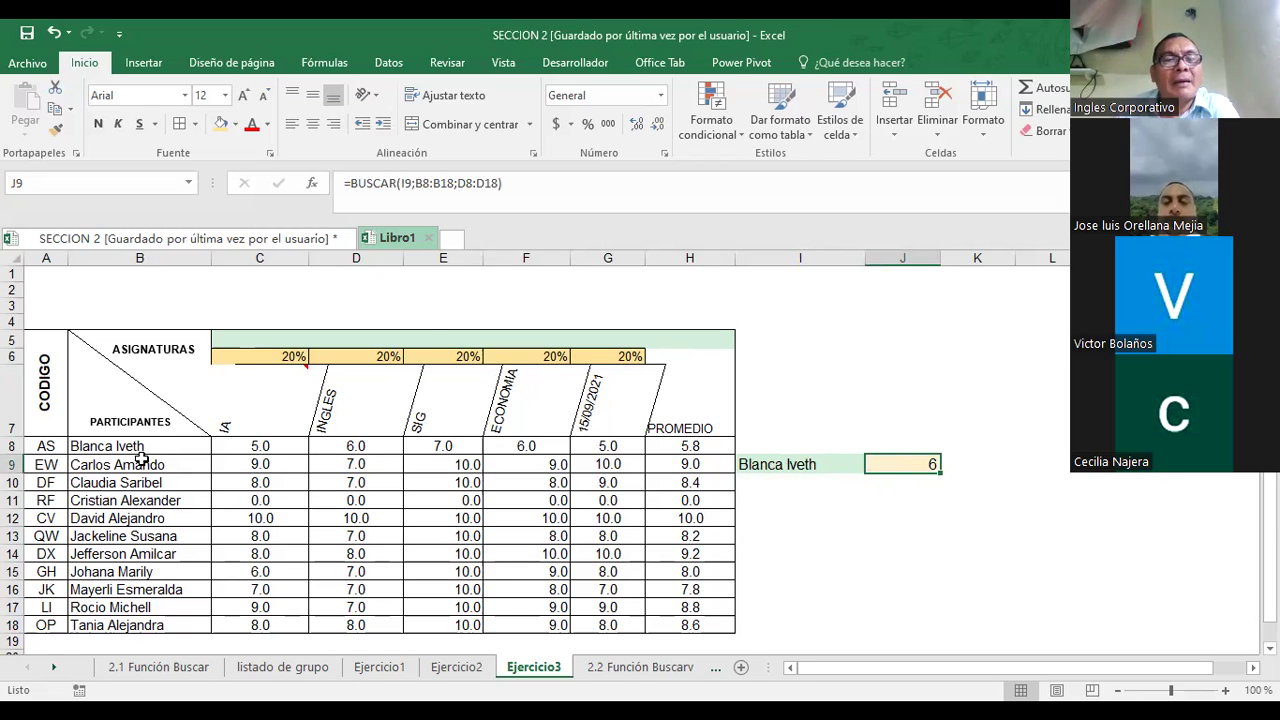
drag(143, 448, 130, 624)
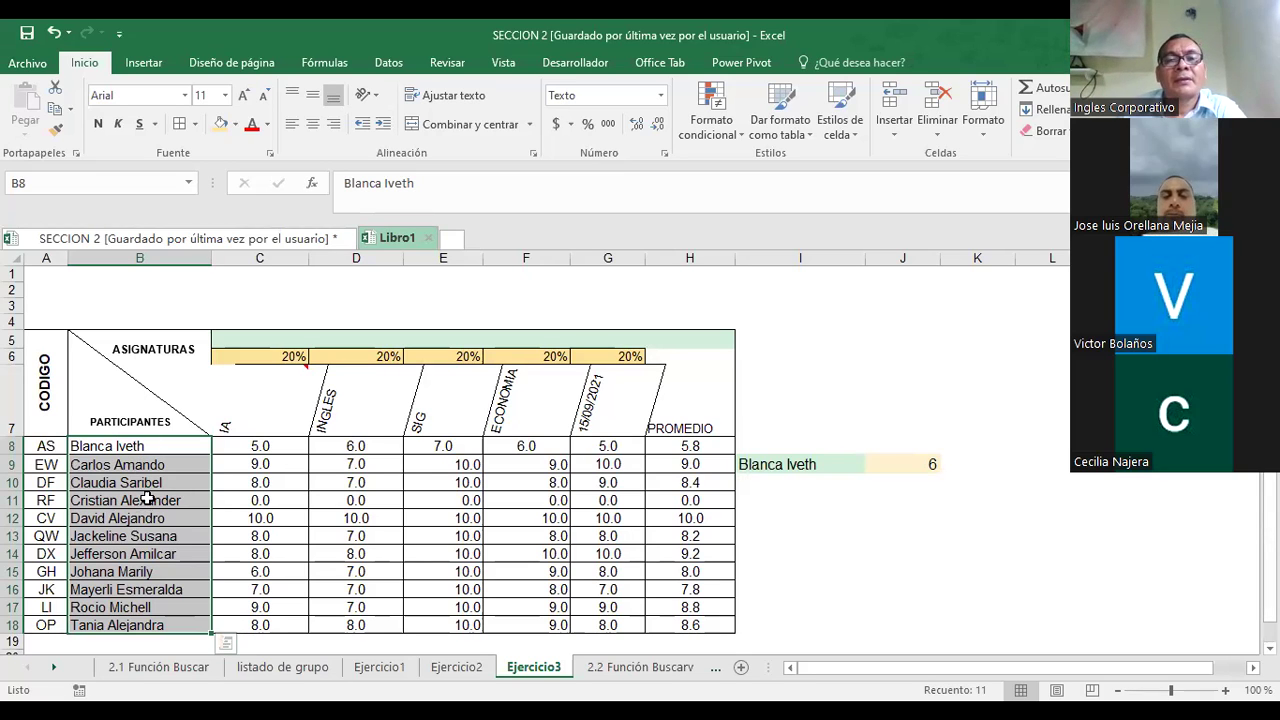
- Compare the row 7 subject headers (IA, SIG, ECONOMIA) with the date header in G7
click(891, 463)
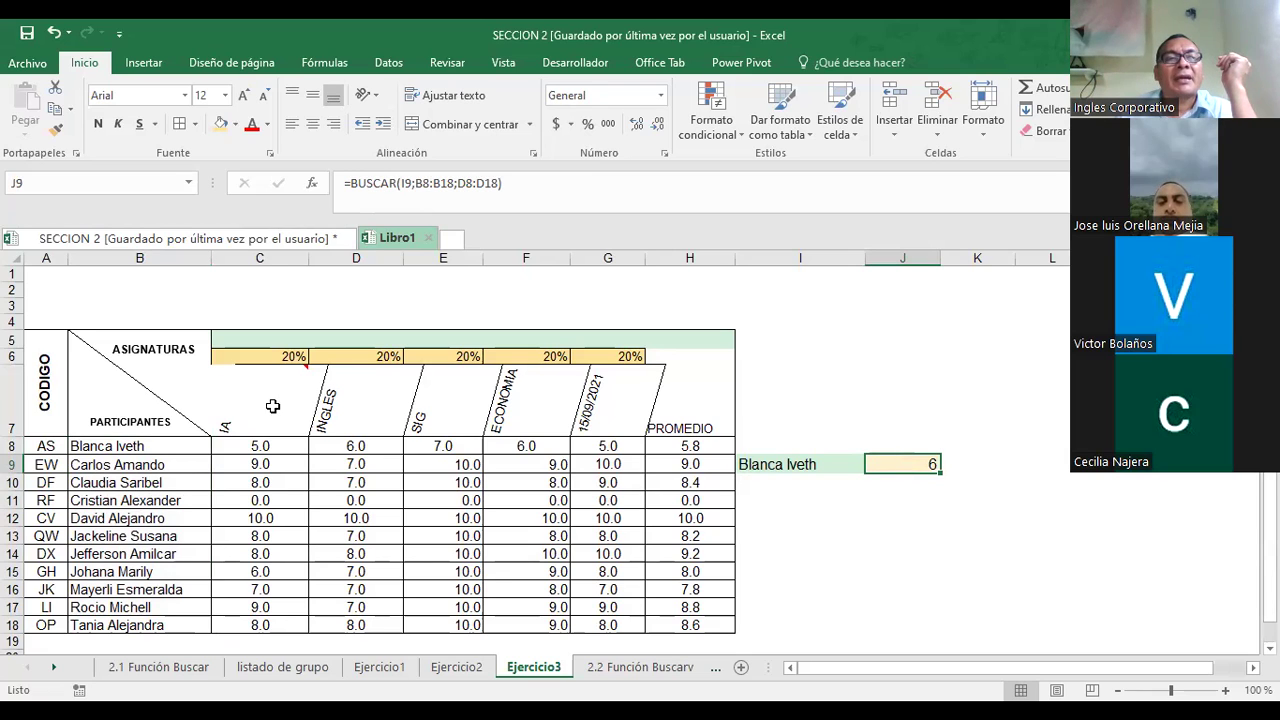
click(274, 406)
click(462, 402)
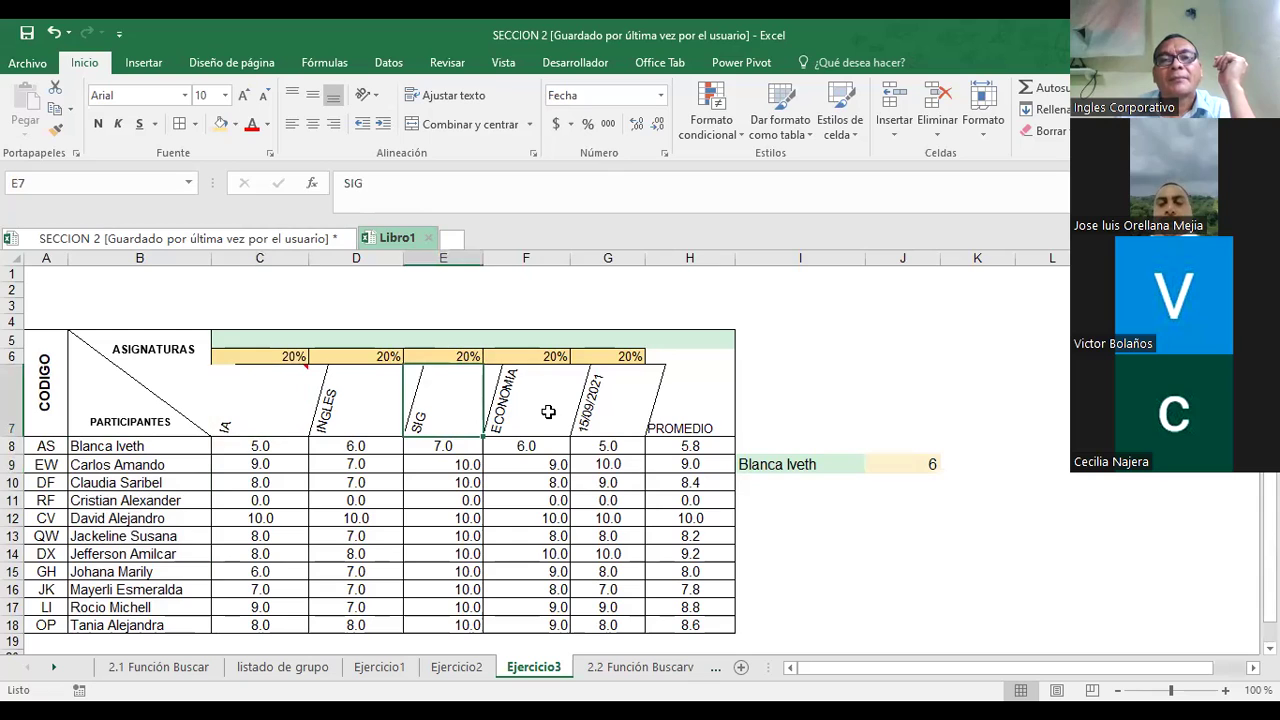
click(634, 400)
click(452, 408)
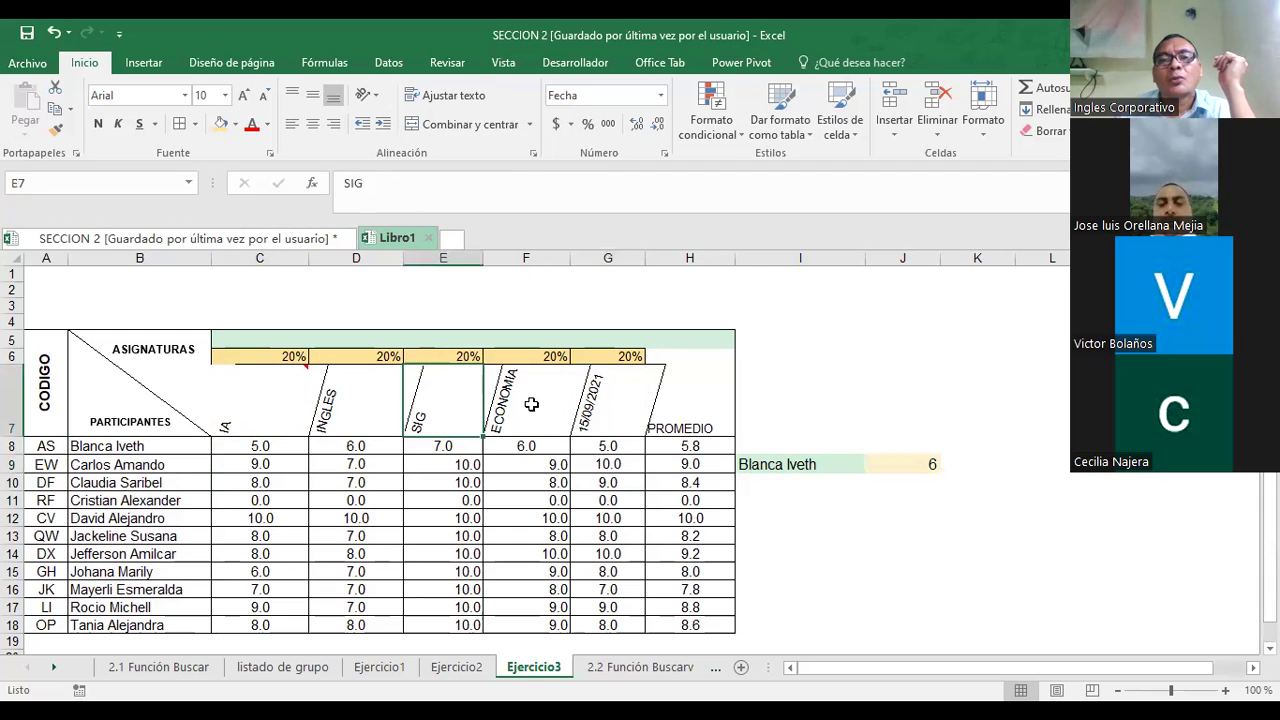
click(632, 404)
click(509, 396)
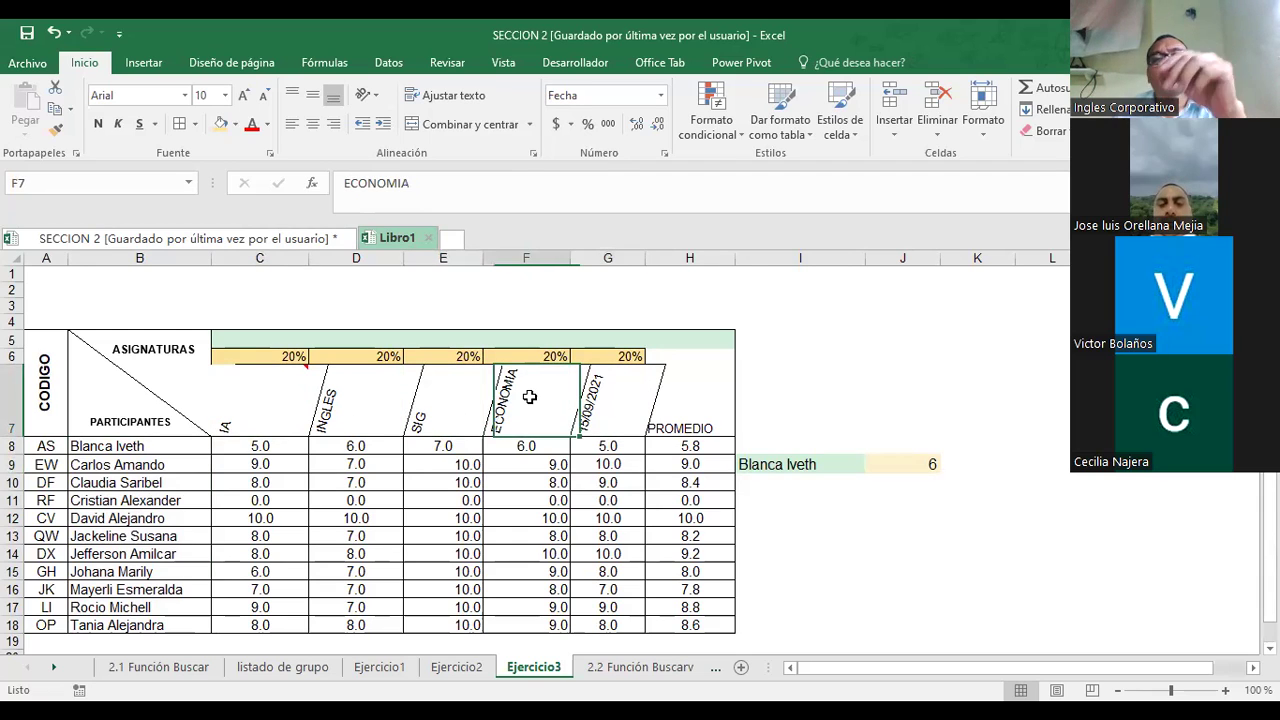
click(603, 410)
- Replace G7's date with FINANZAS and recheck the I9 name and J9 grade lookup
key(Delete)
text(FINANZAS)
key(Return)
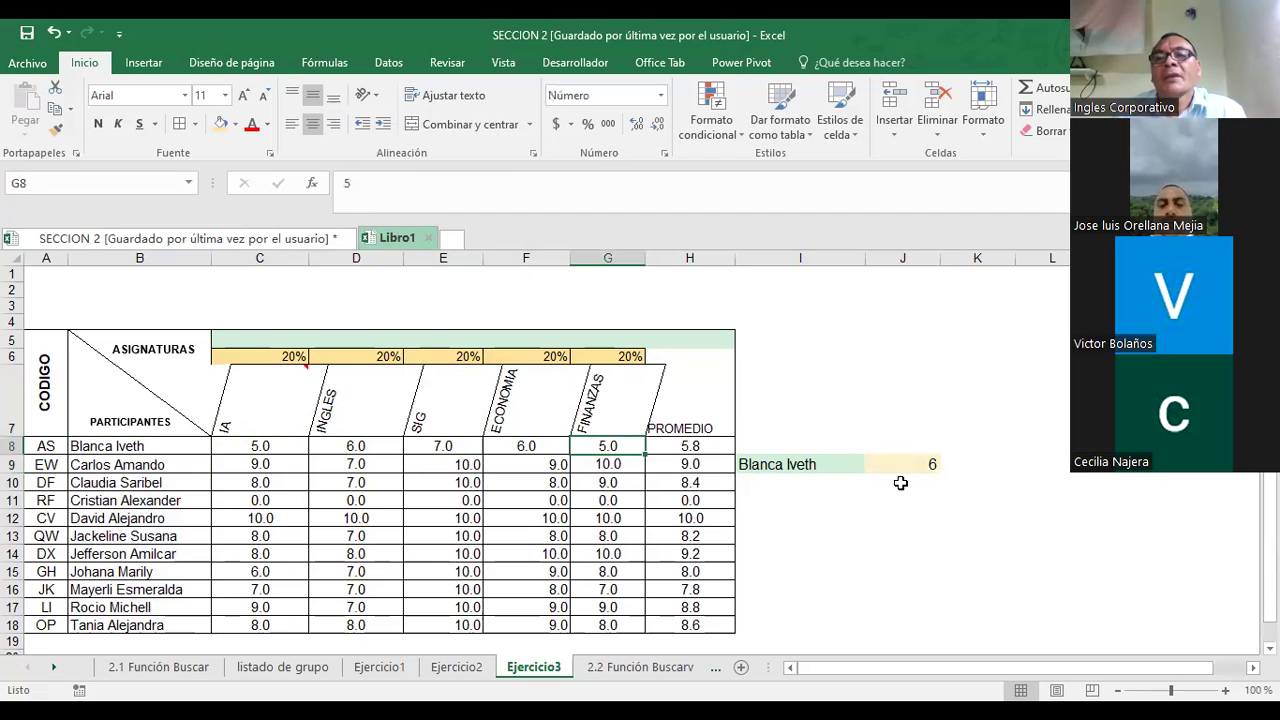
click(900, 466)
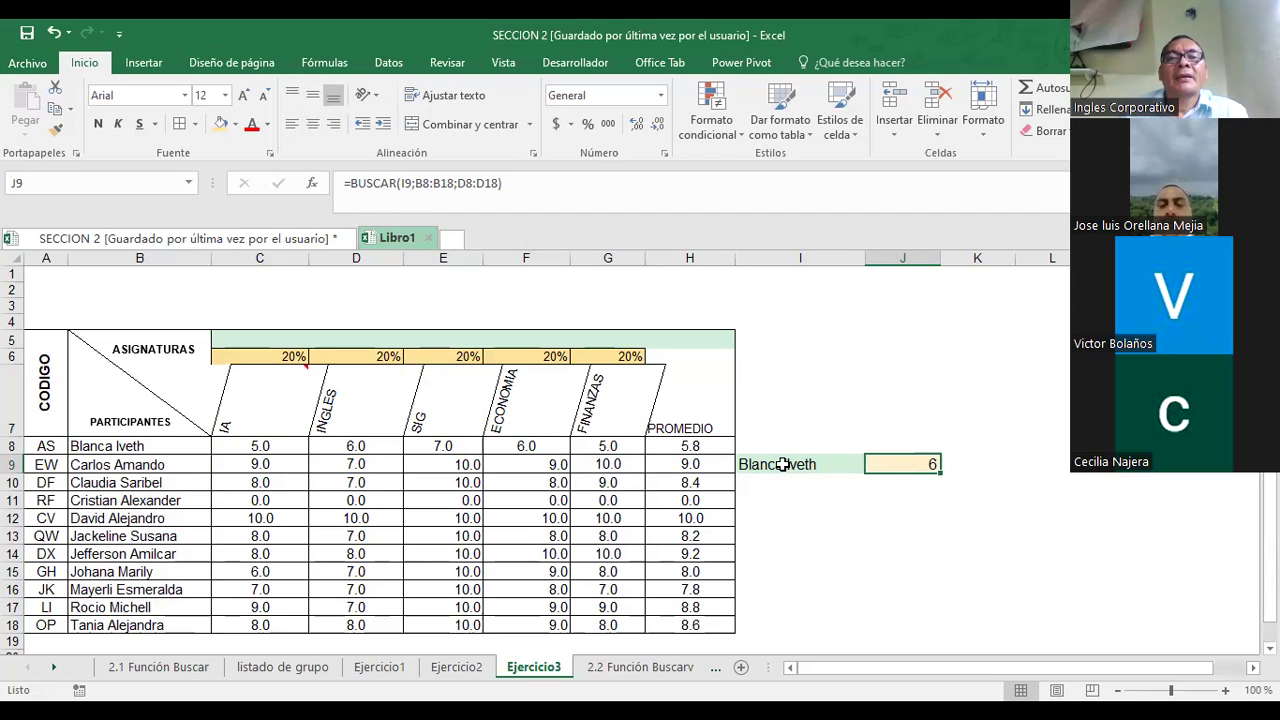
click(782, 465)
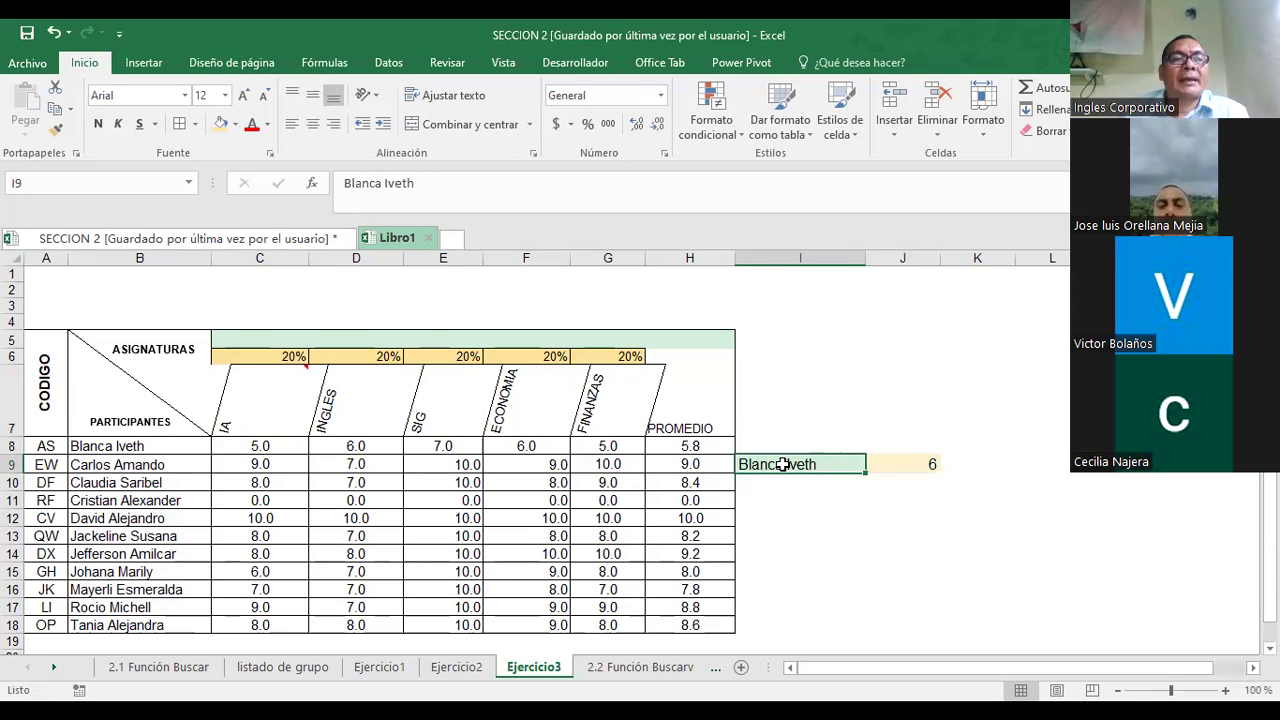
click(899, 466)
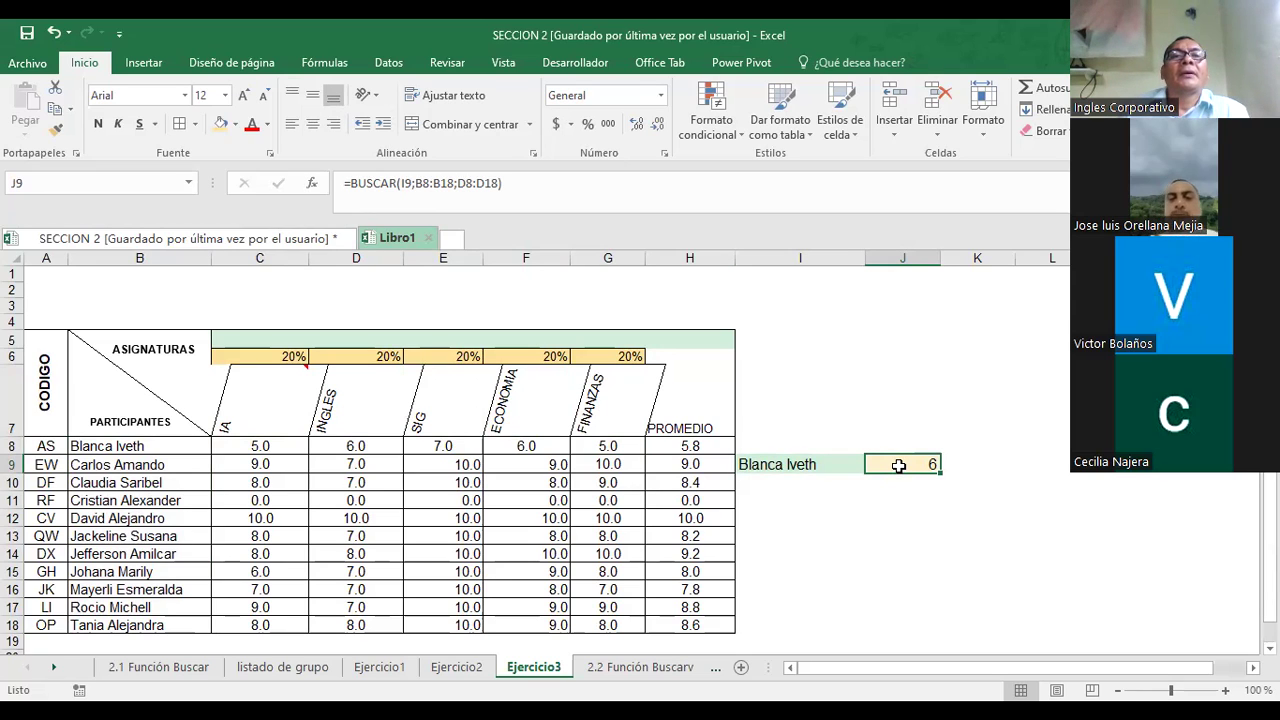
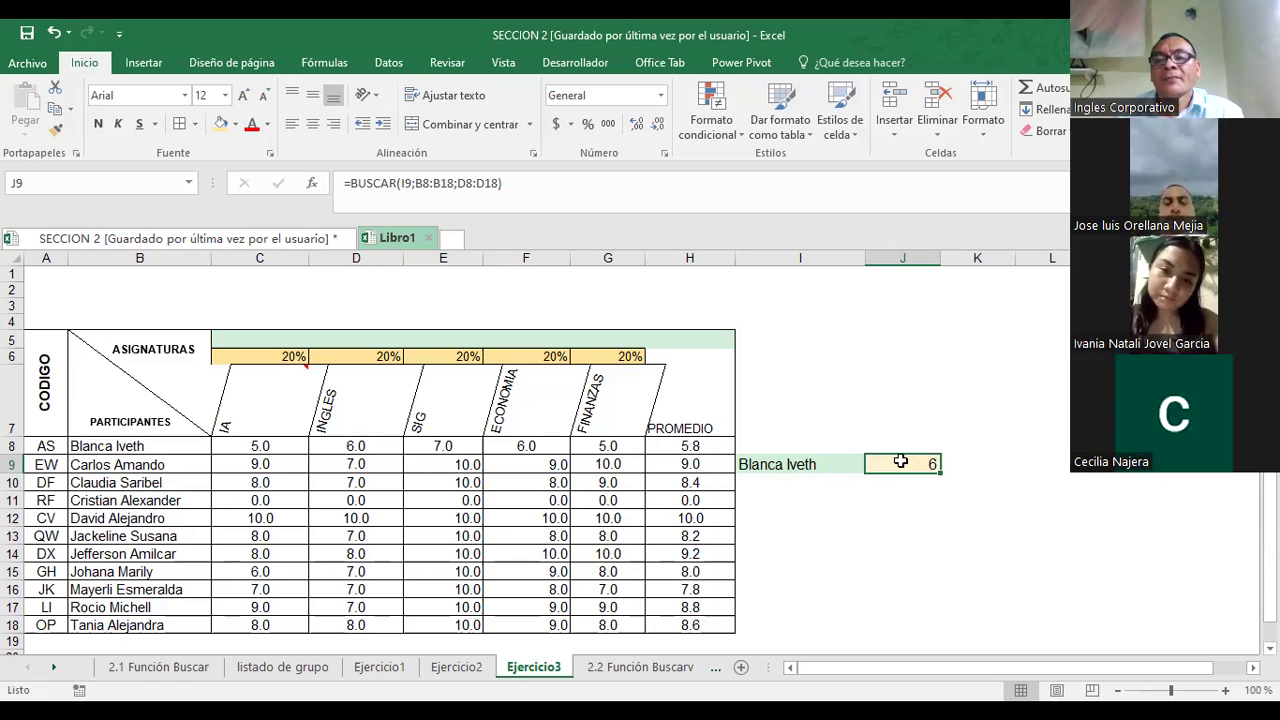
- Enter =BUSCAR(I10;C8:C18;H8:H18) in J10 to find I10 among IA grades and return PROMEDIO
click(773, 489)
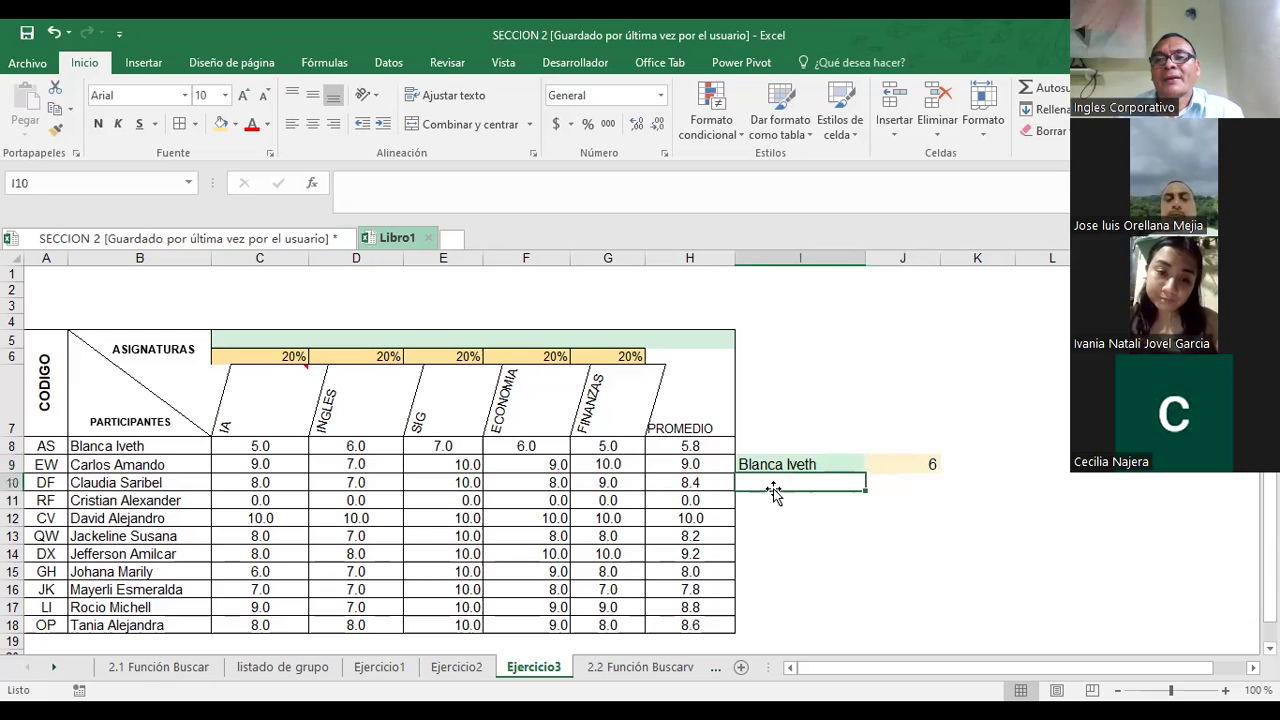
click(895, 489)
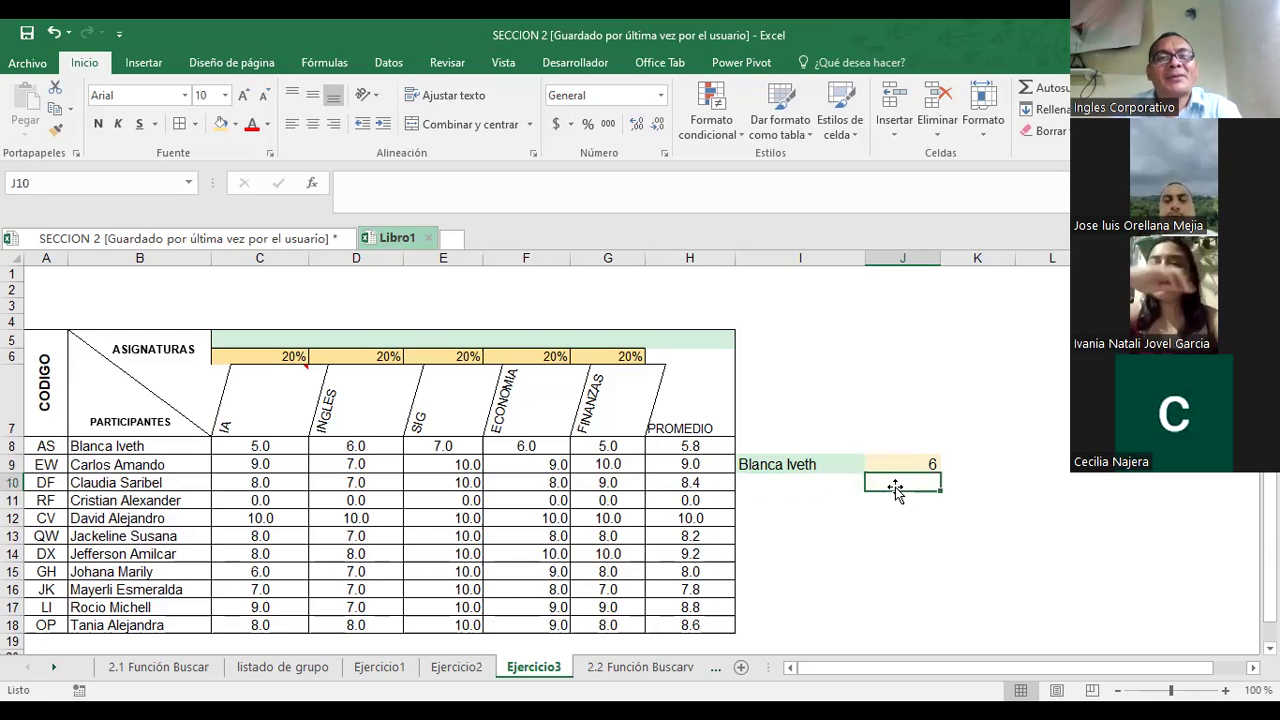
text(=)
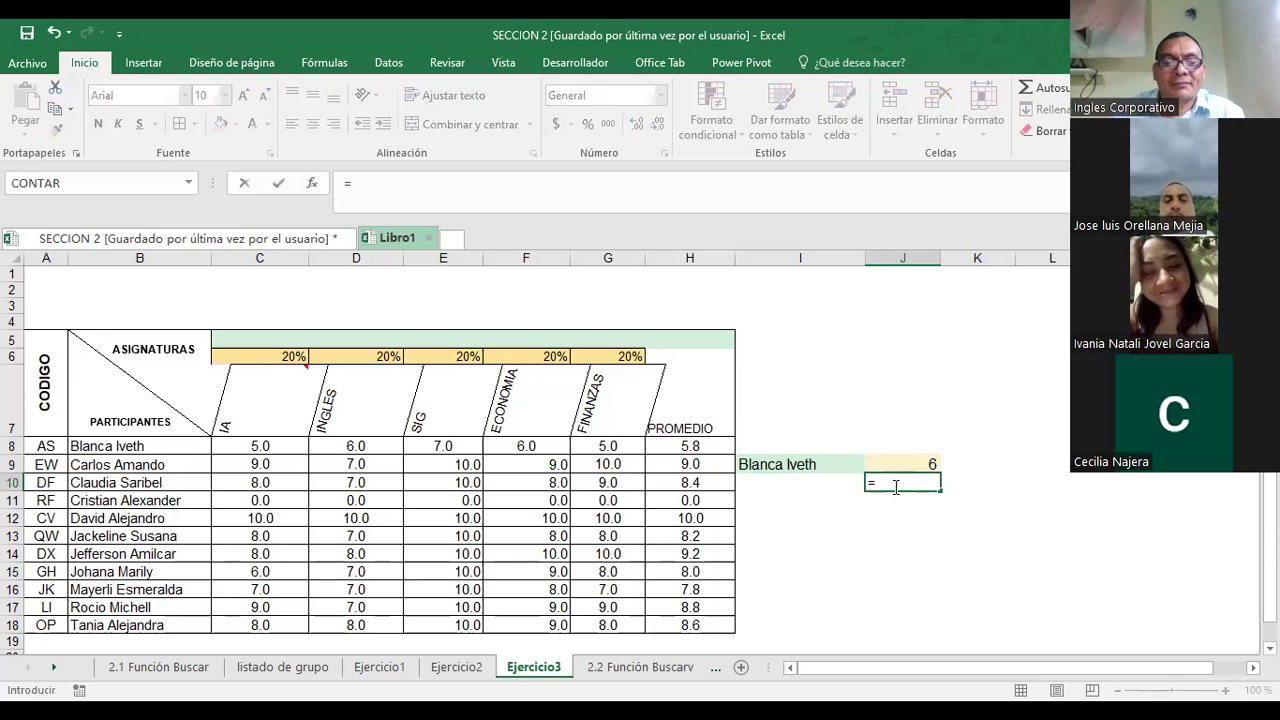
text(BUSCAR)
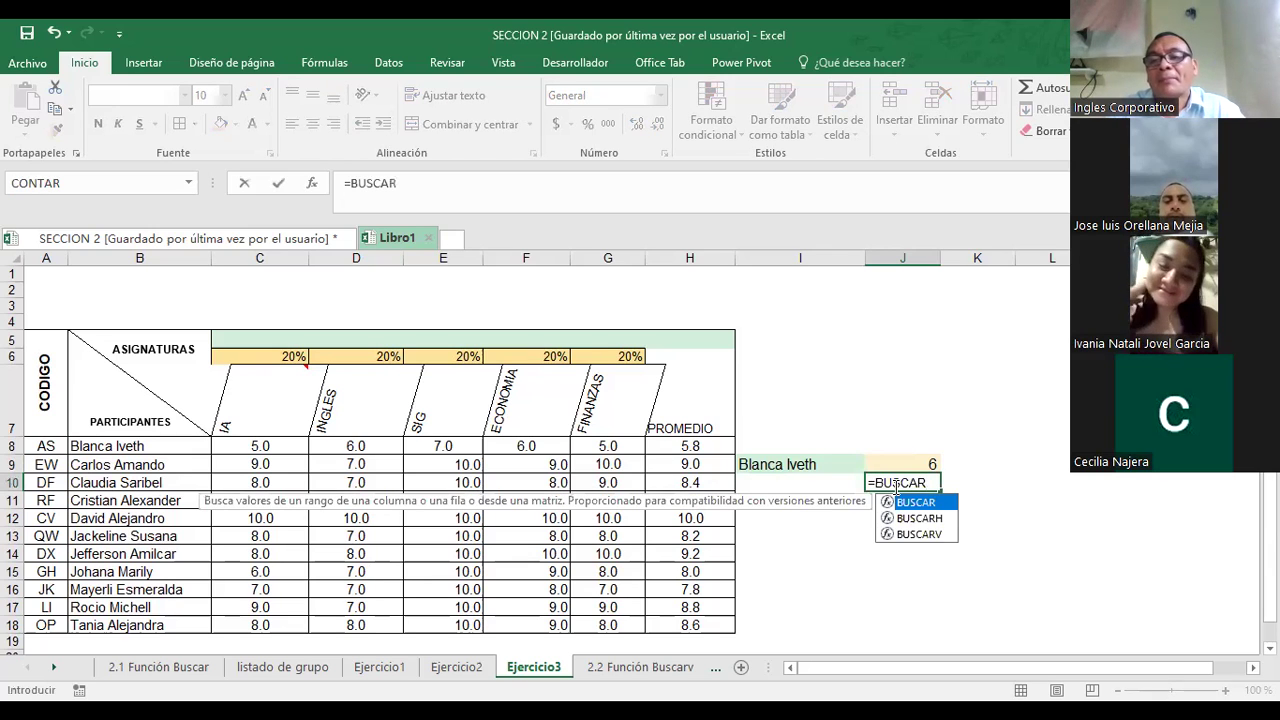
text(()
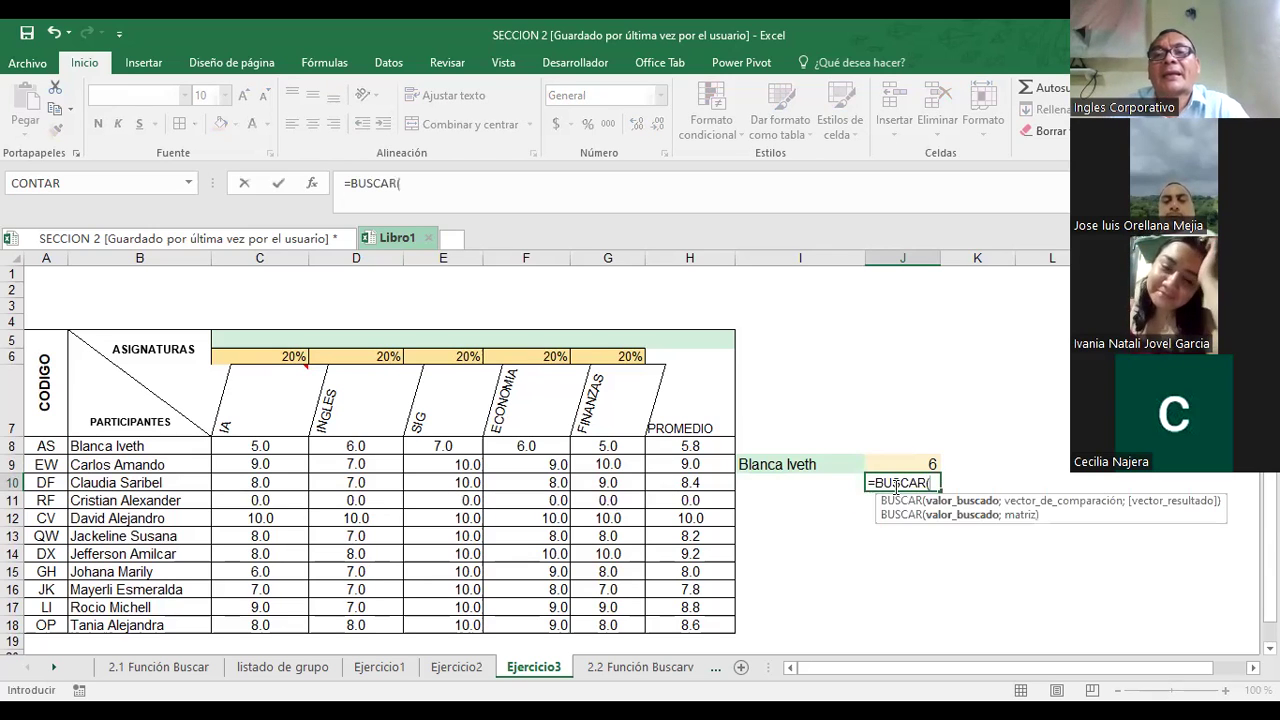
click(775, 487)
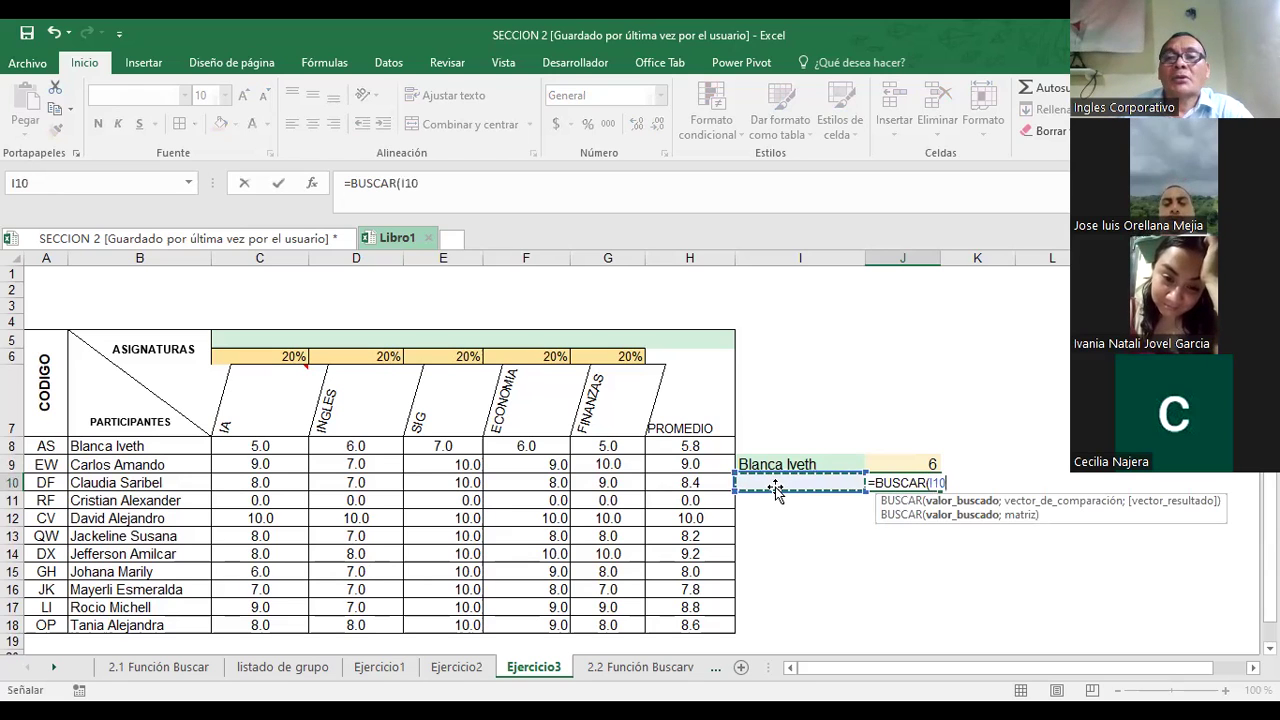
text(()
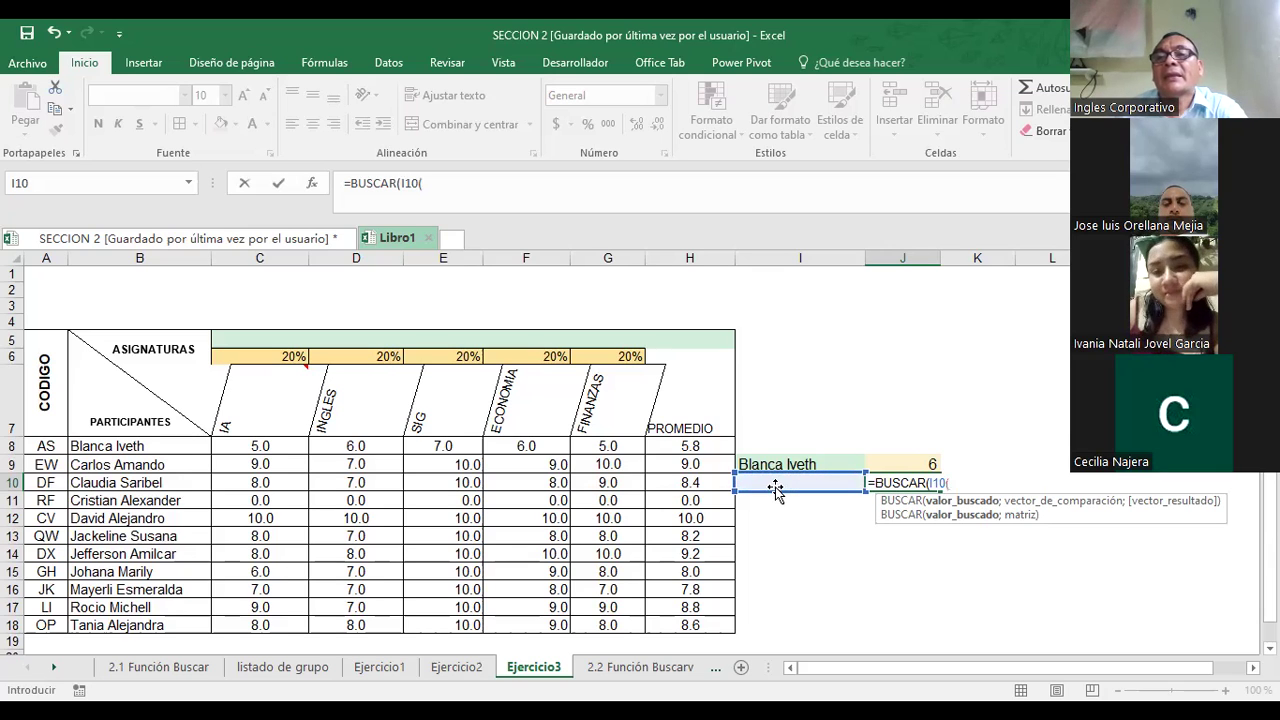
key(BackSpace)
text(;)
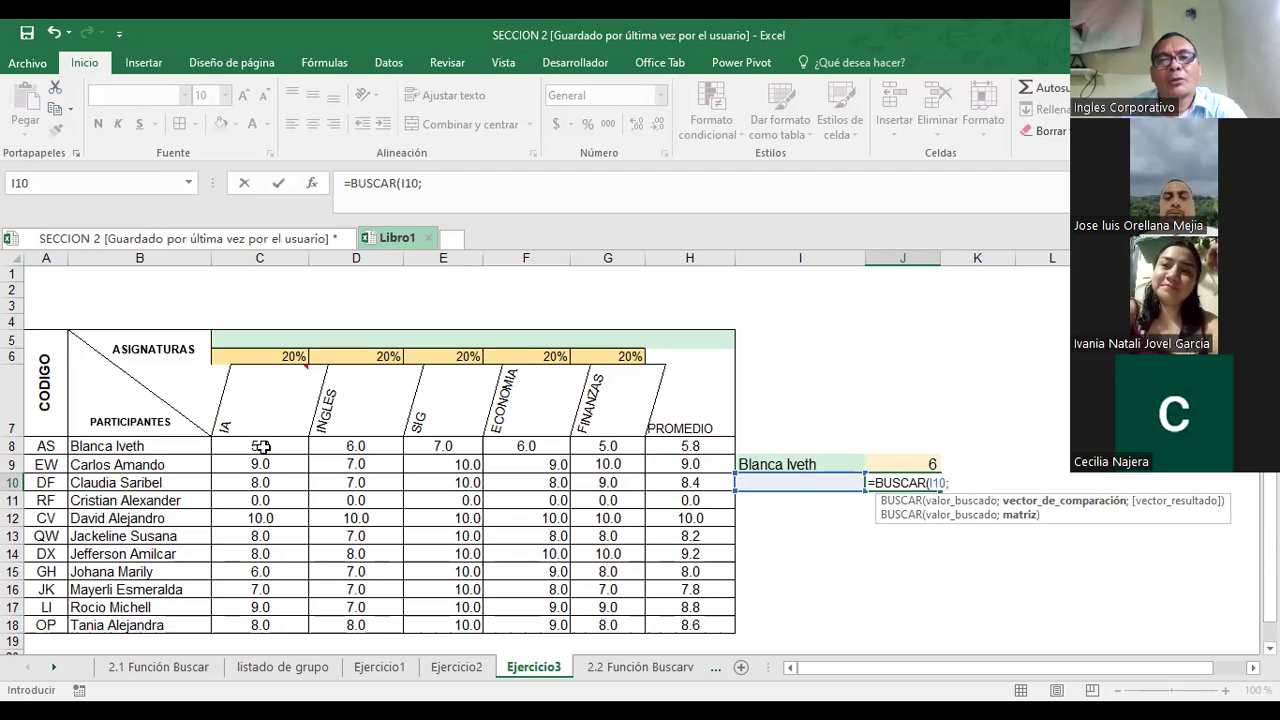
drag(261, 446, 249, 625)
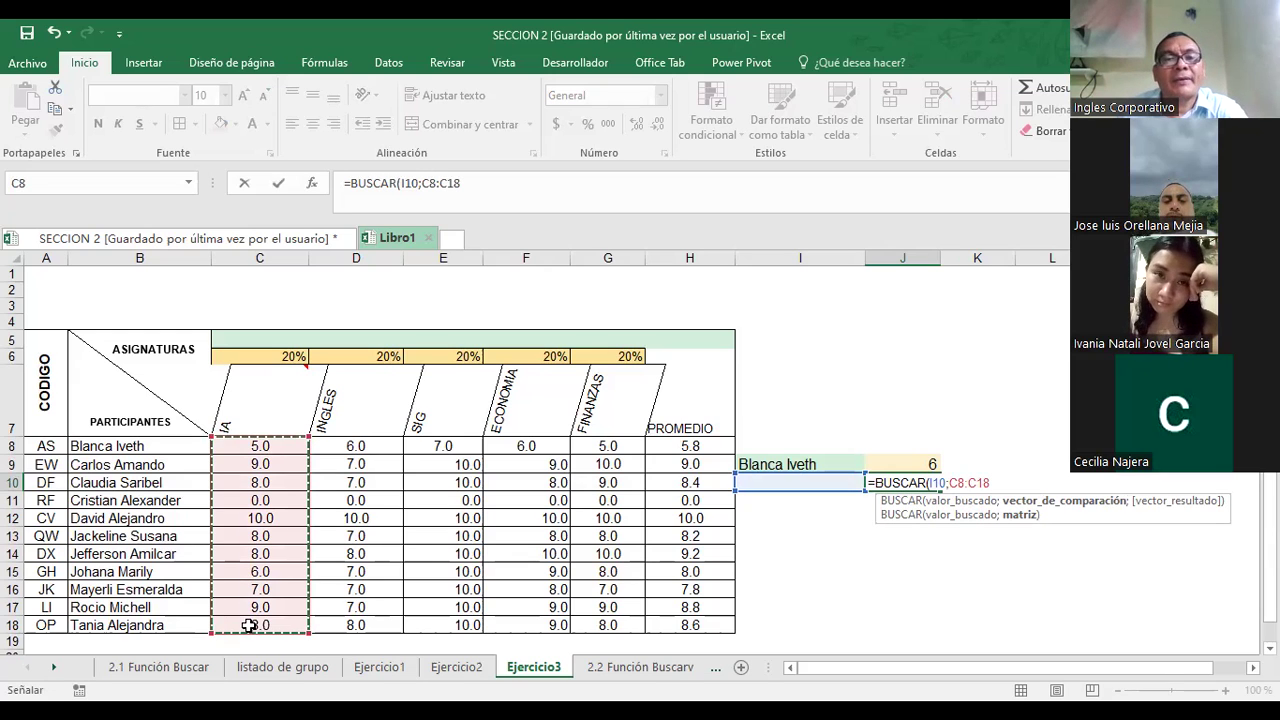
text(;)
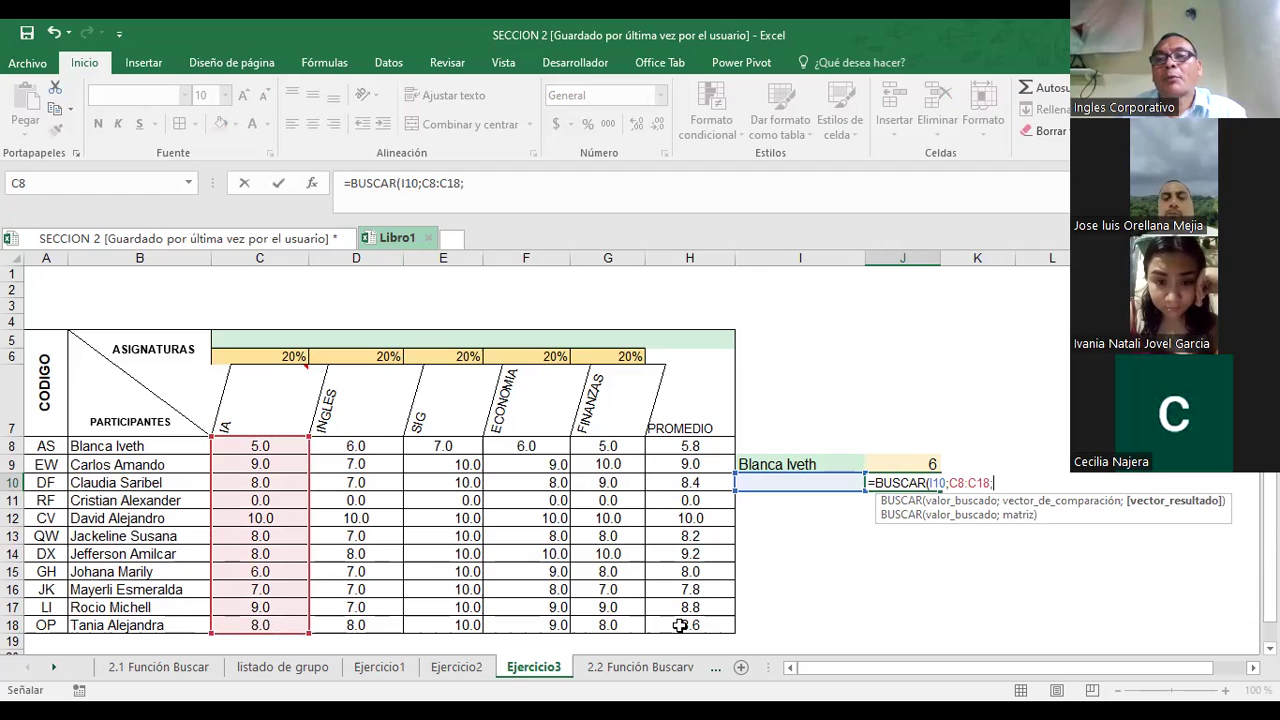
drag(690, 446, 680, 625)
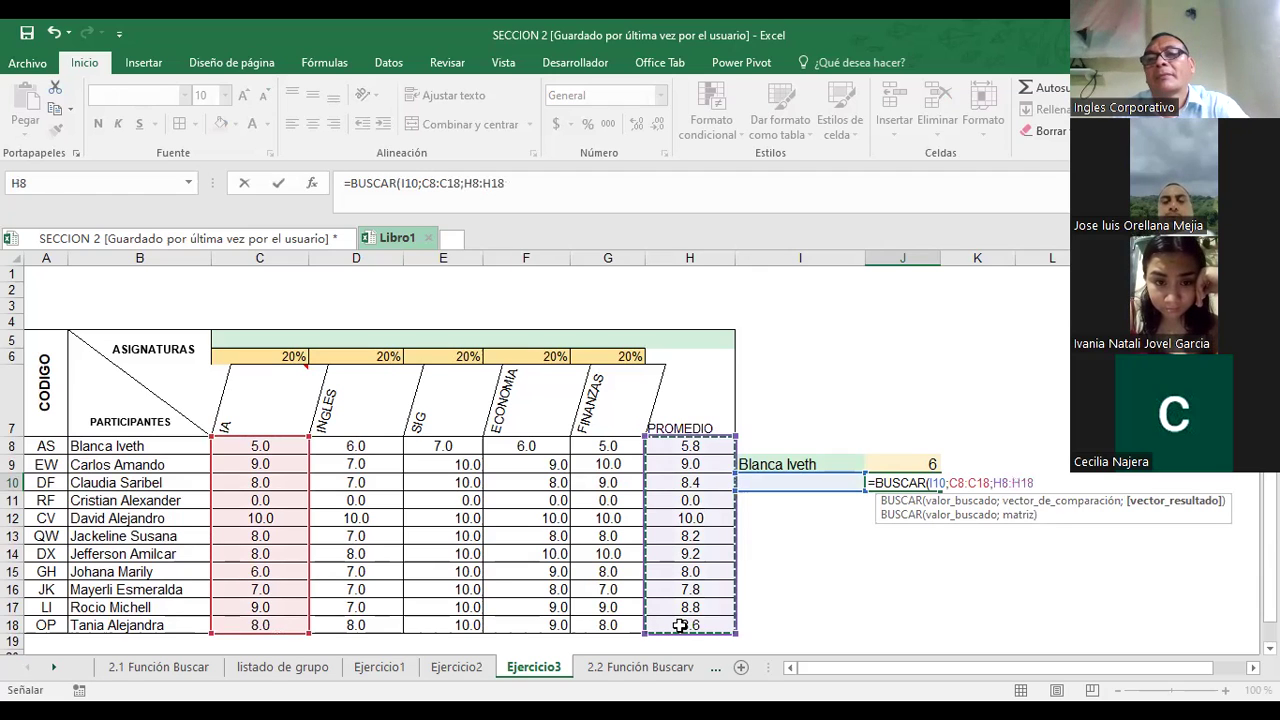
key(Return)
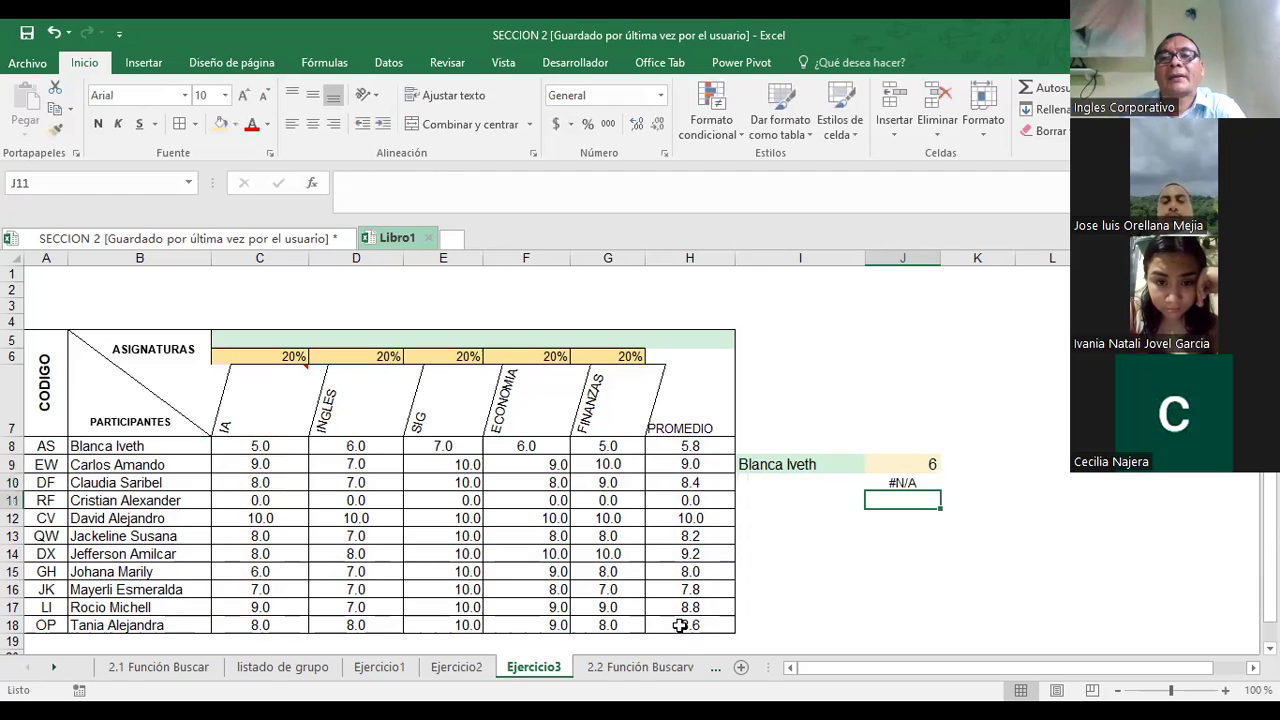
- Test the J10 lookup by entering 1 and then 5 in I10
click(816, 487)
text(1)
key(Return)
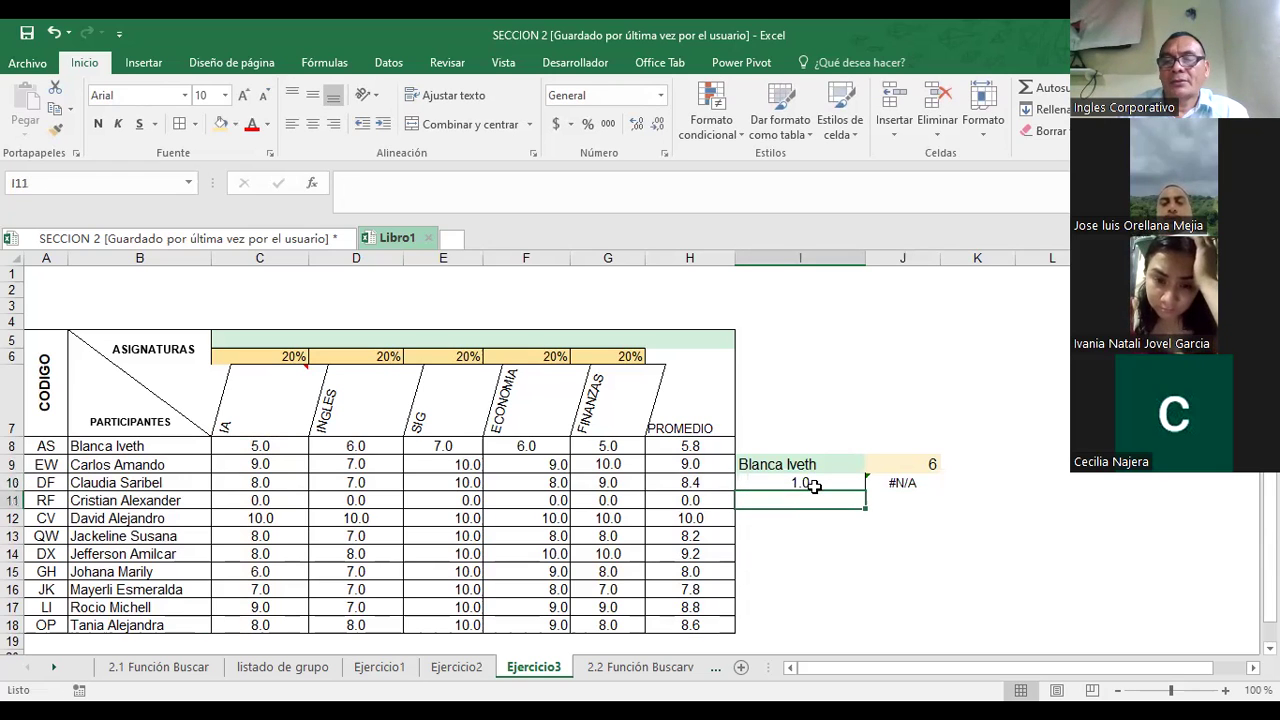
click(816, 487)
text(5)
key(Return)
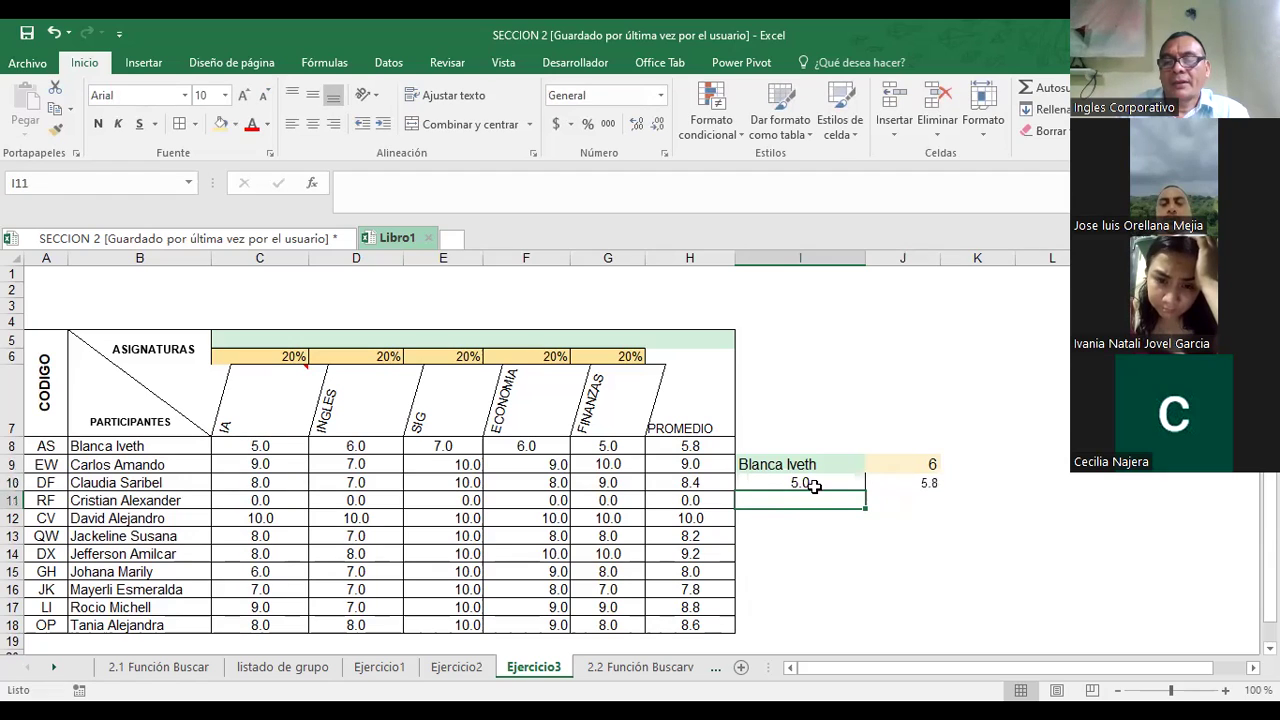
- Replace the test value in I10 with IA and inspect J10's lookup formula
click(816, 487)
key(Delete)
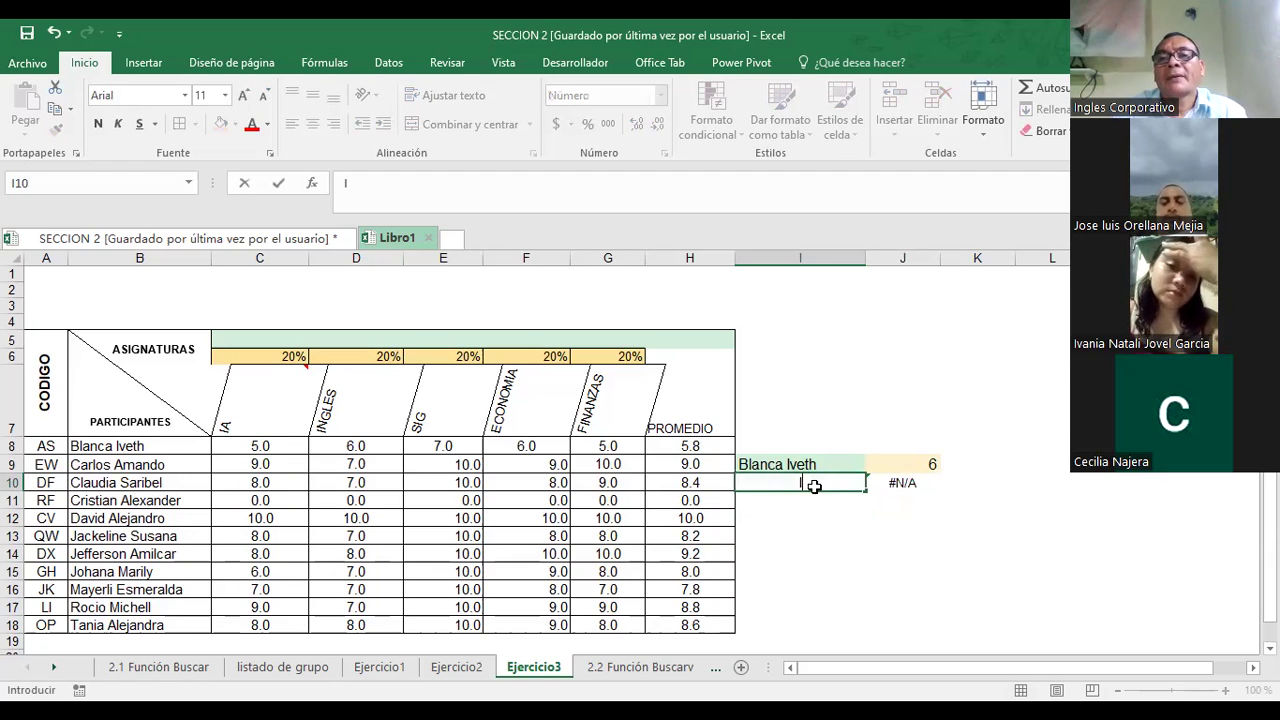
text(IA)
key(Return)
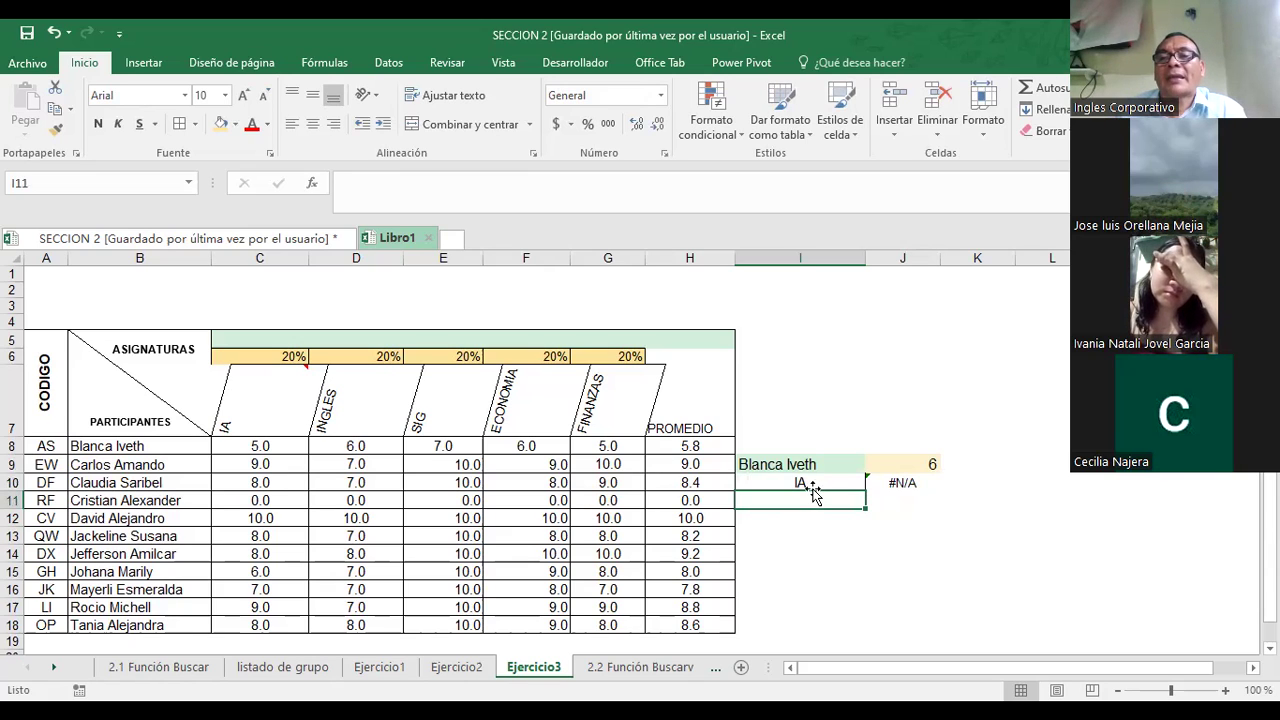
click(901, 484)
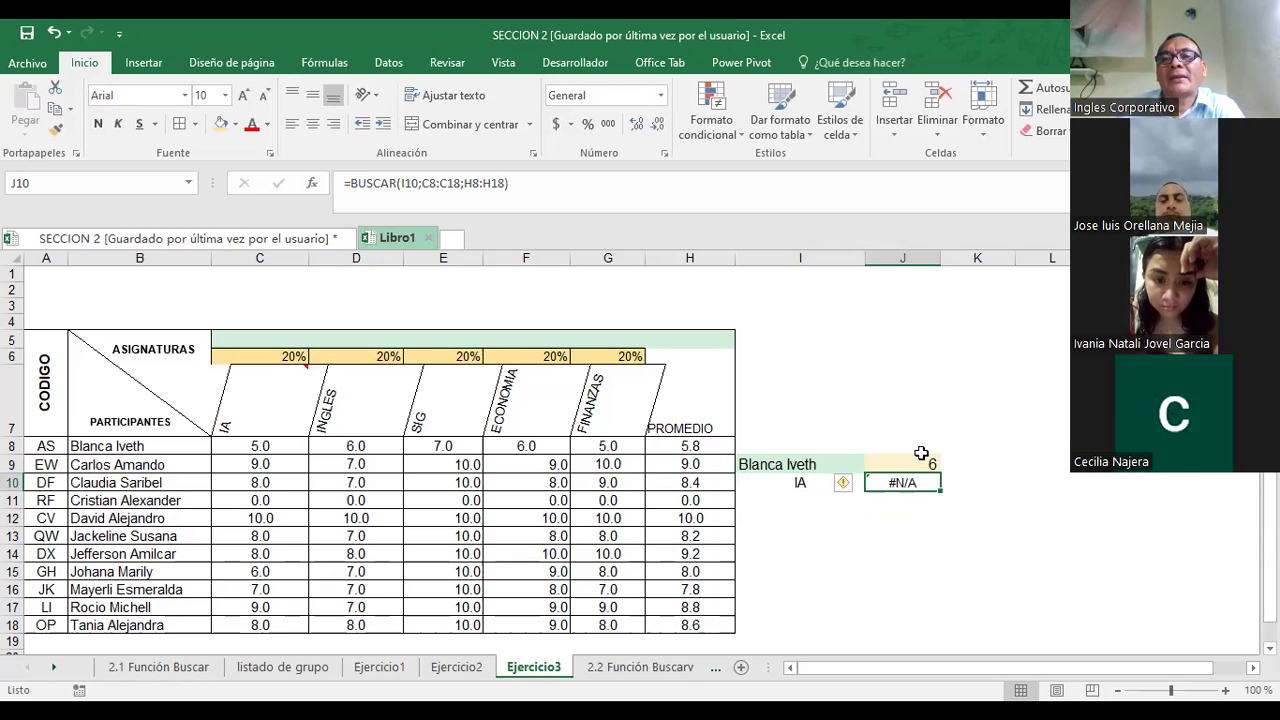
click(787, 485)
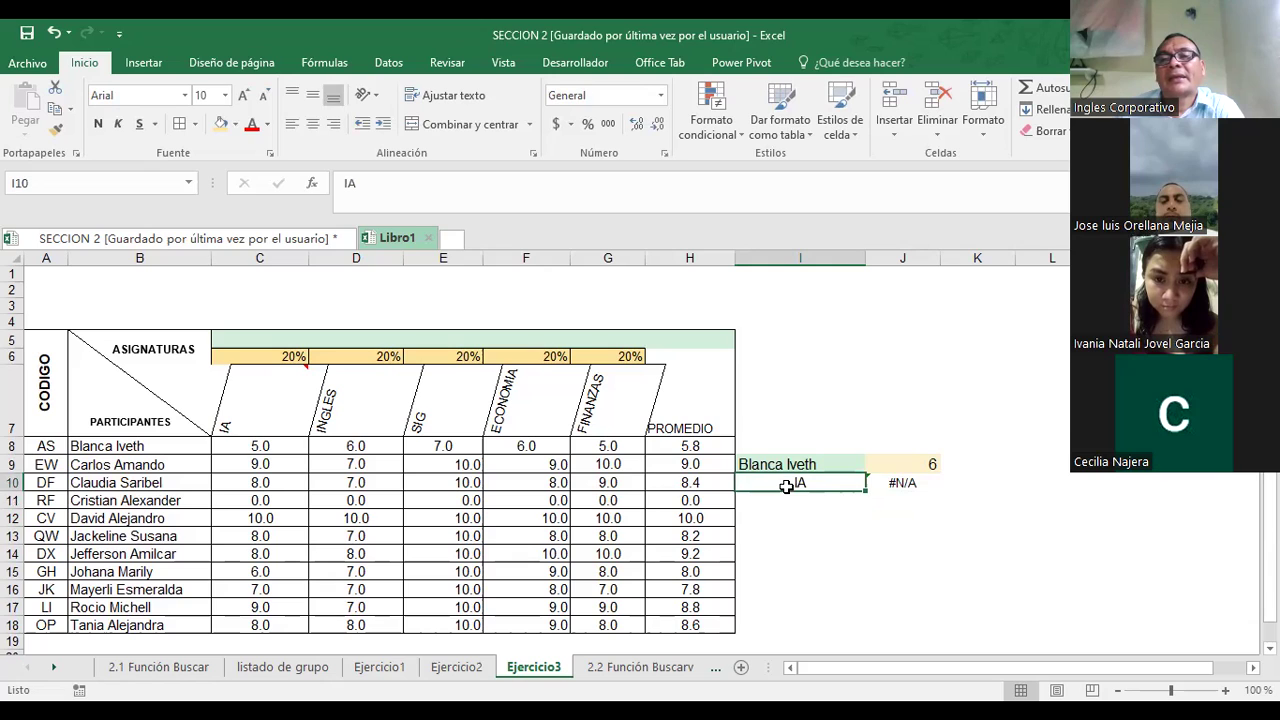
click(891, 483)
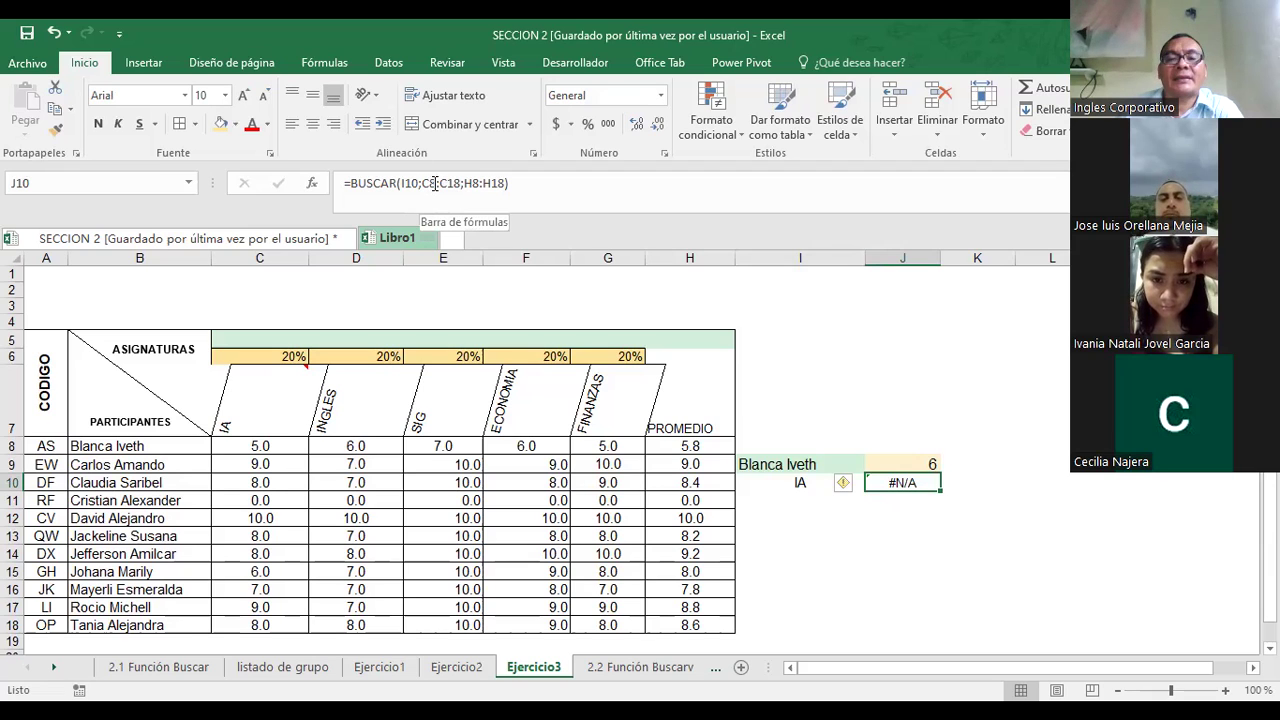
- Change the start of the J10 formula's search range from C8 to C7
click(437, 183)
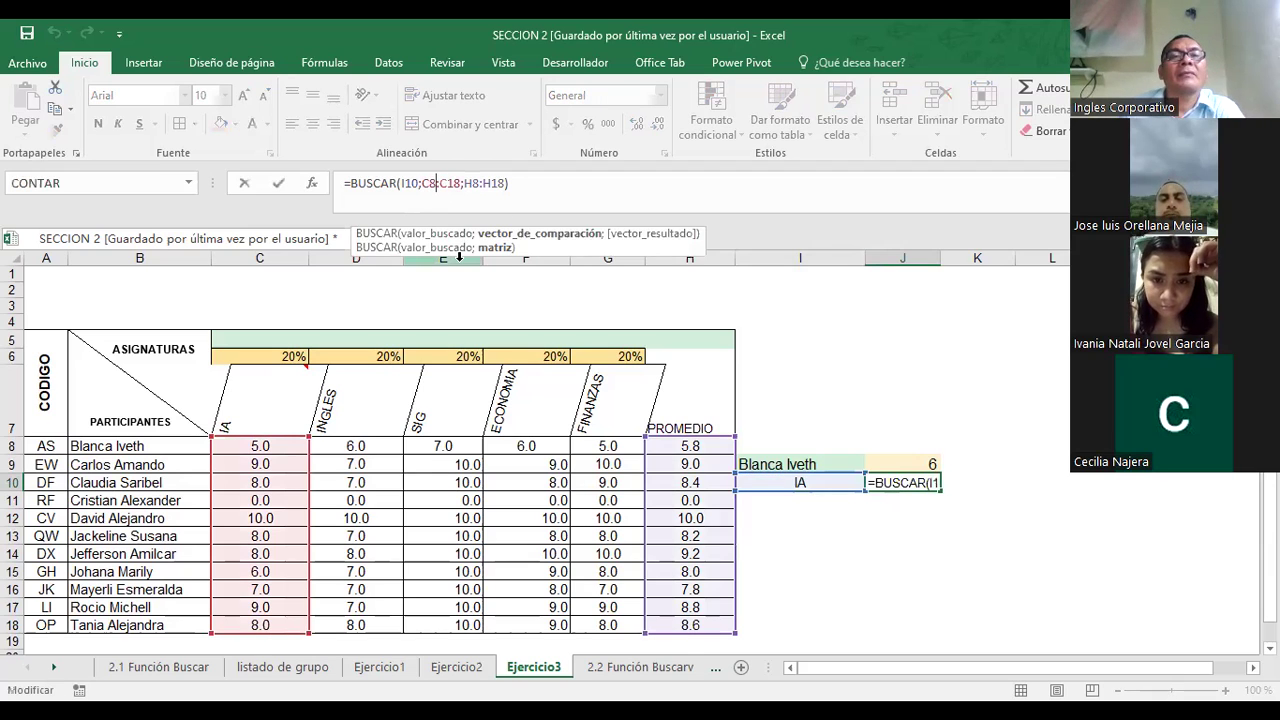
key(BackSpace)
text(7)
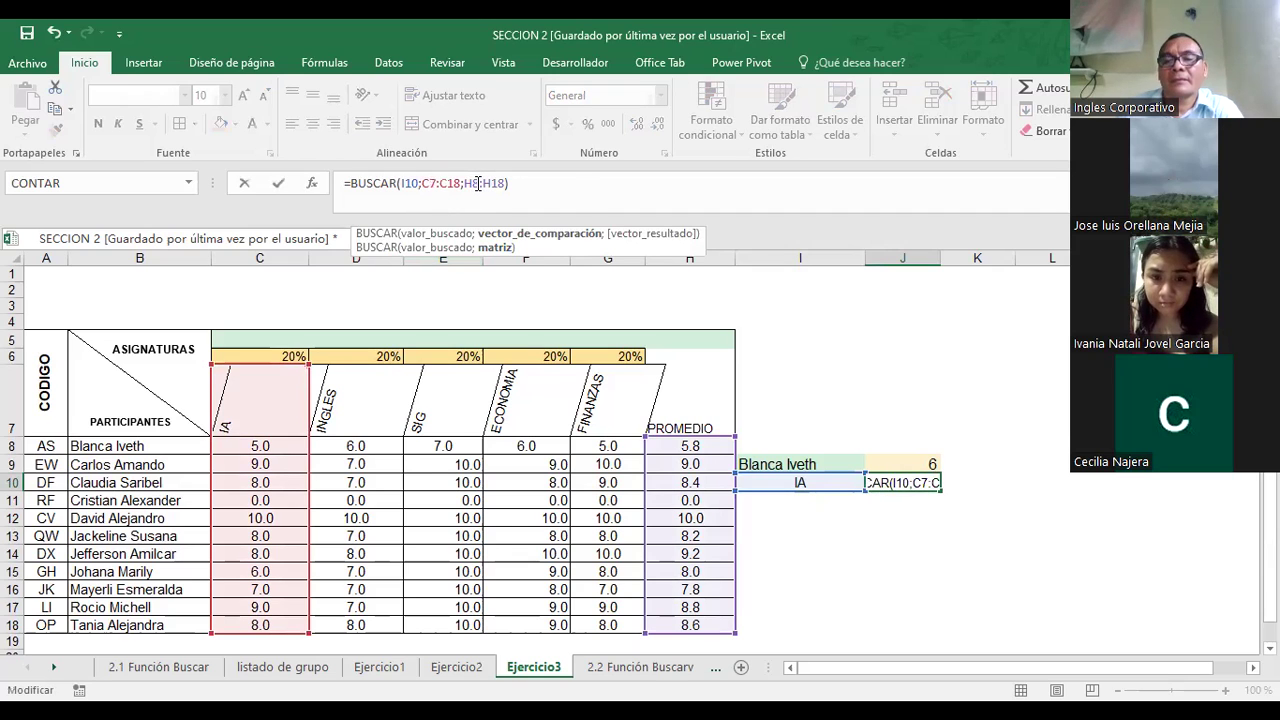
click(478, 183)
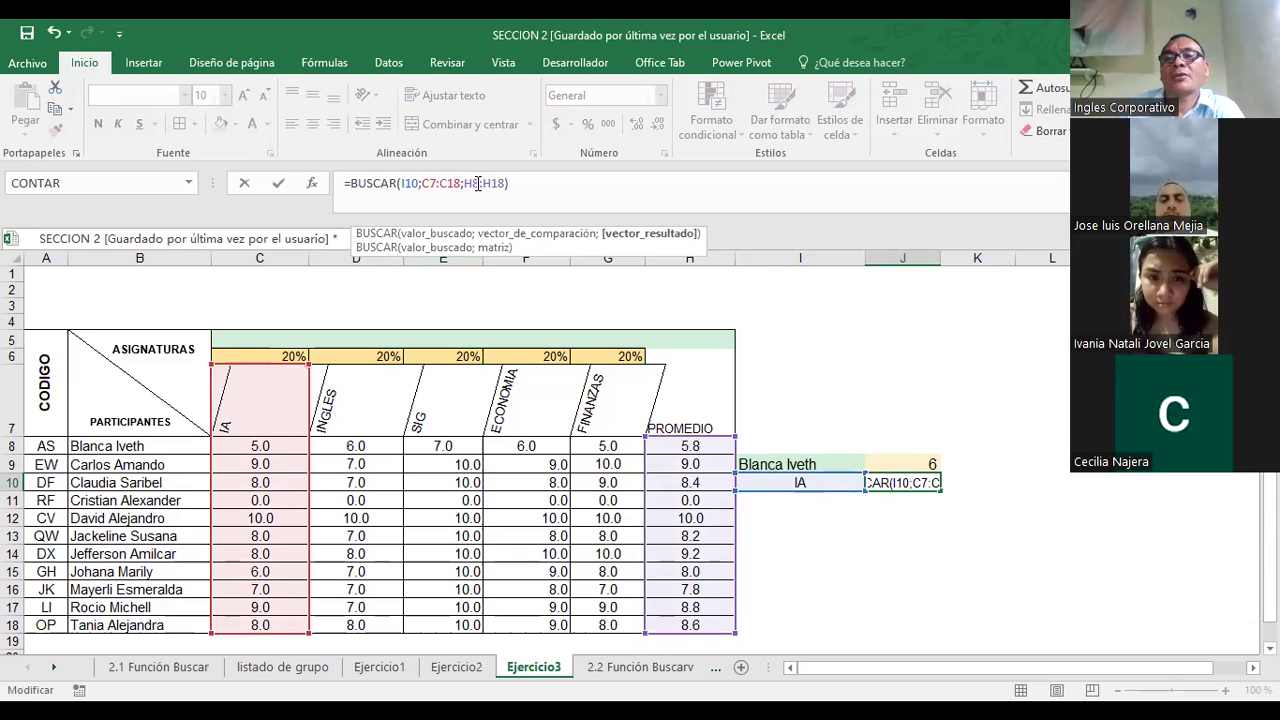
click(794, 480)
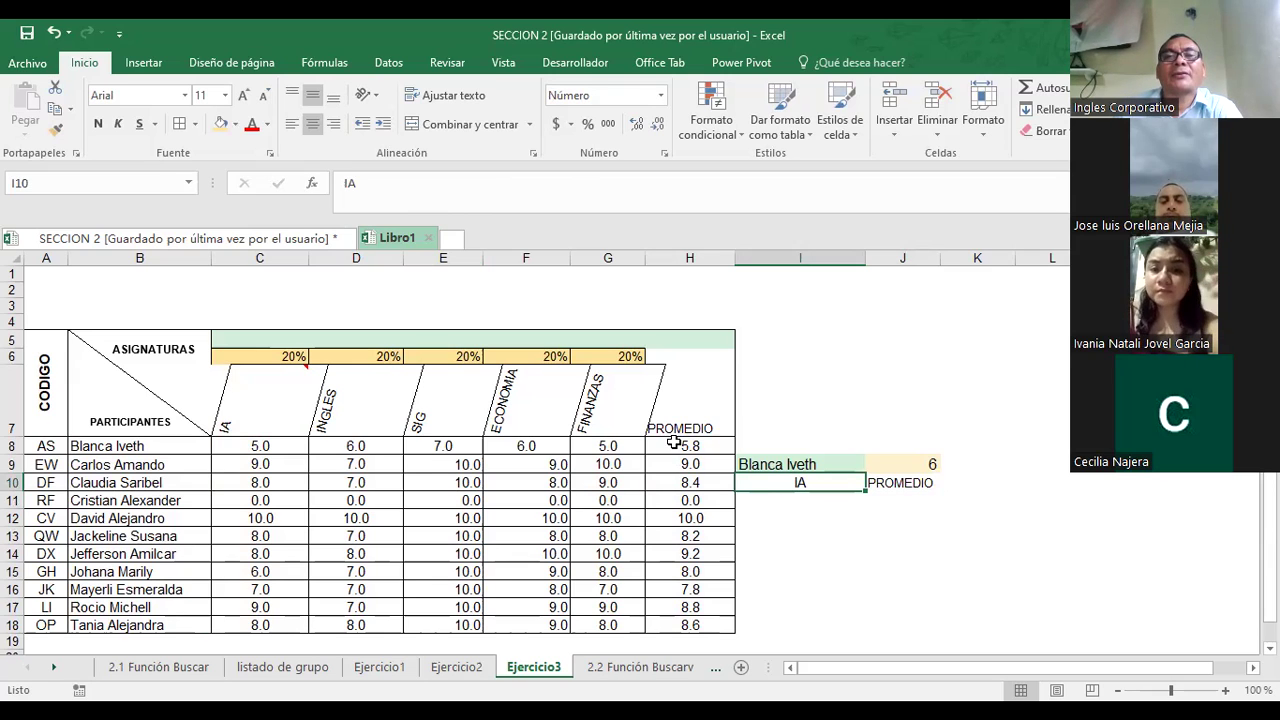
- Change the result range reference from H7 to H8 so J10 returns 5.8 for IA
click(679, 427)
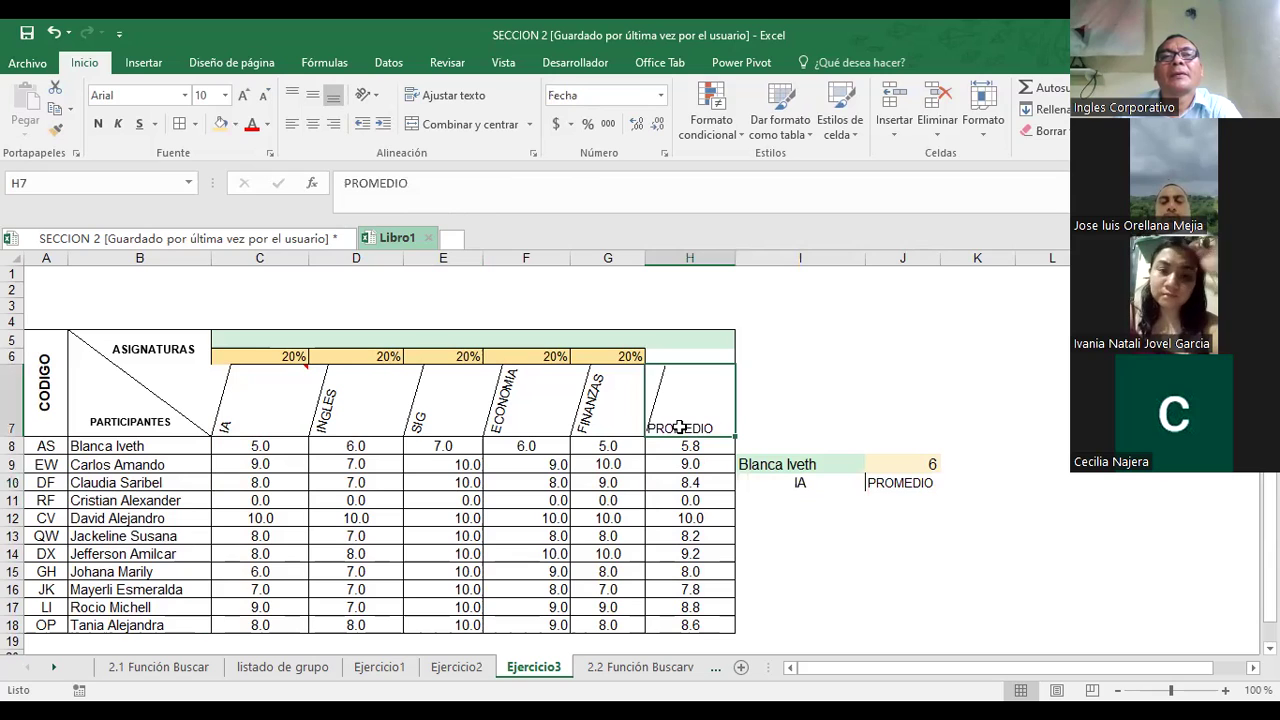
click(903, 483)
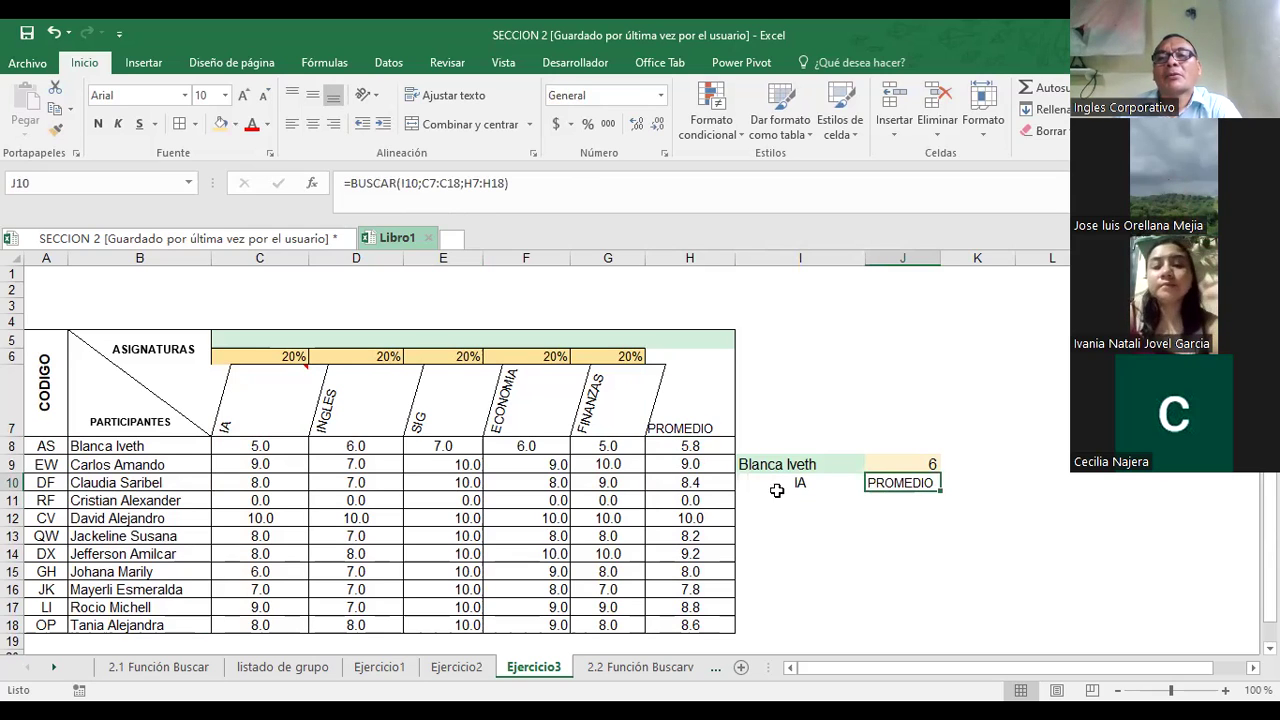
click(810, 485)
click(905, 485)
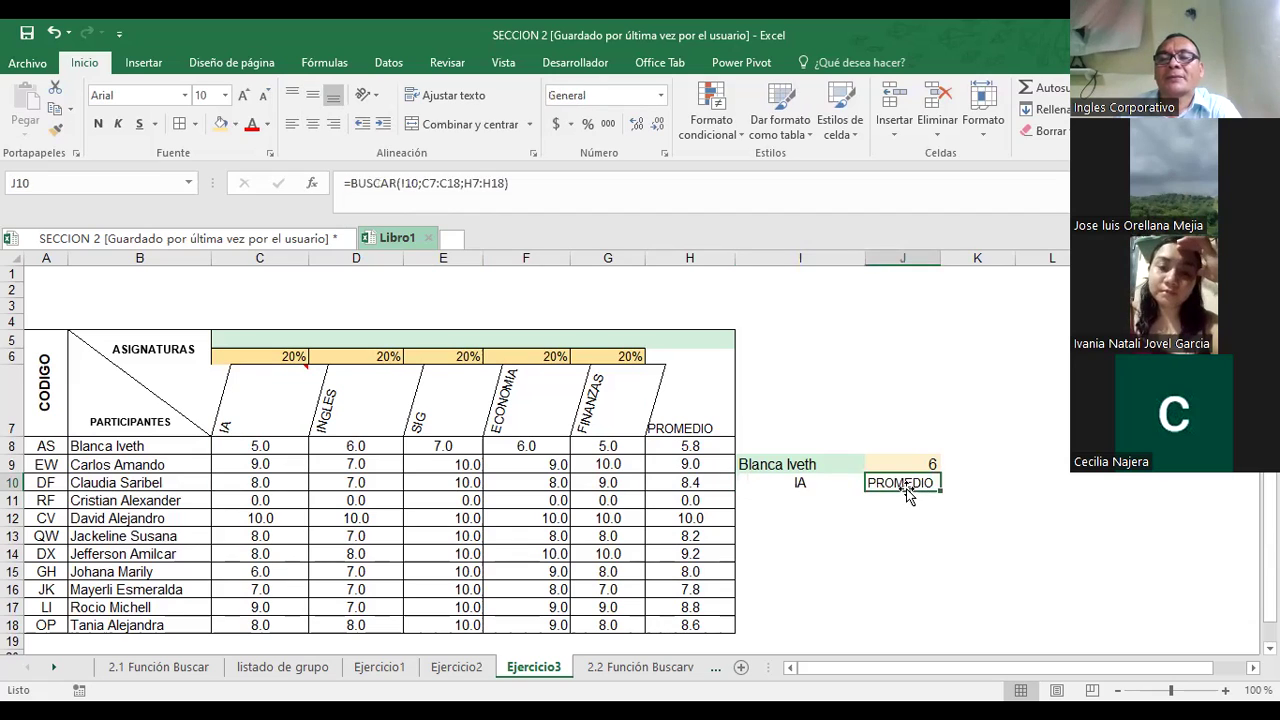
click(779, 485)
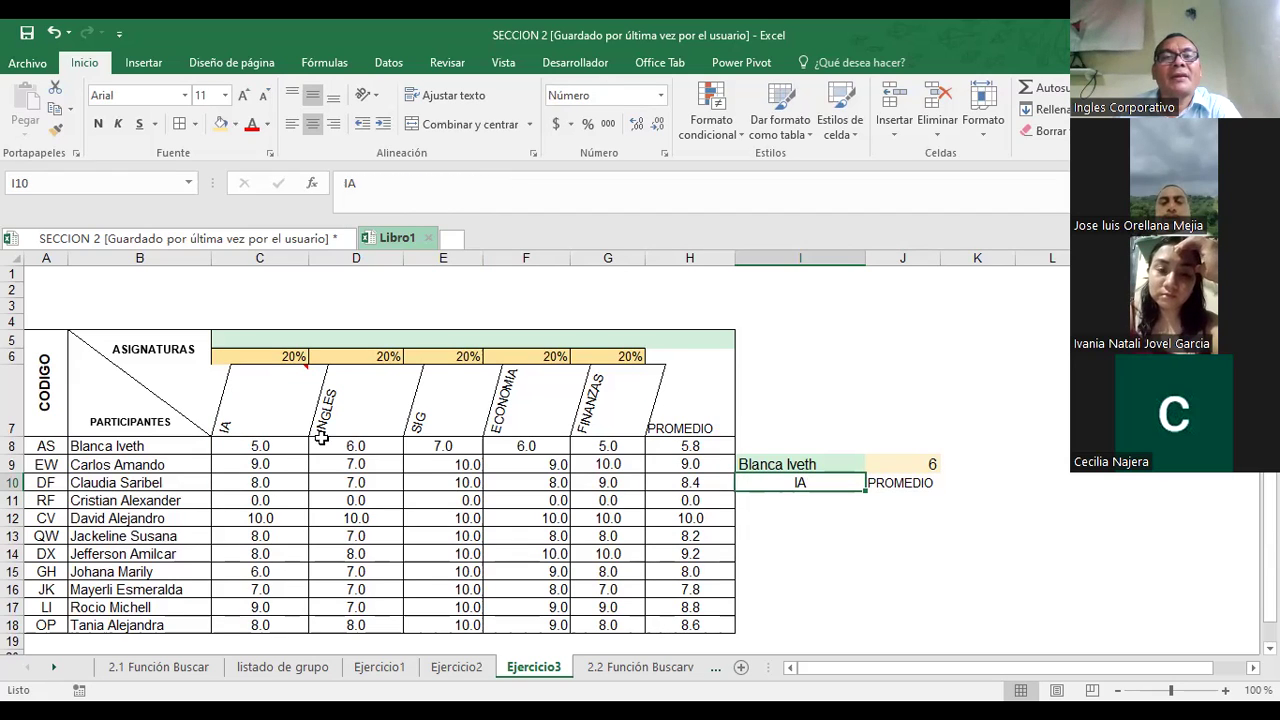
click(893, 483)
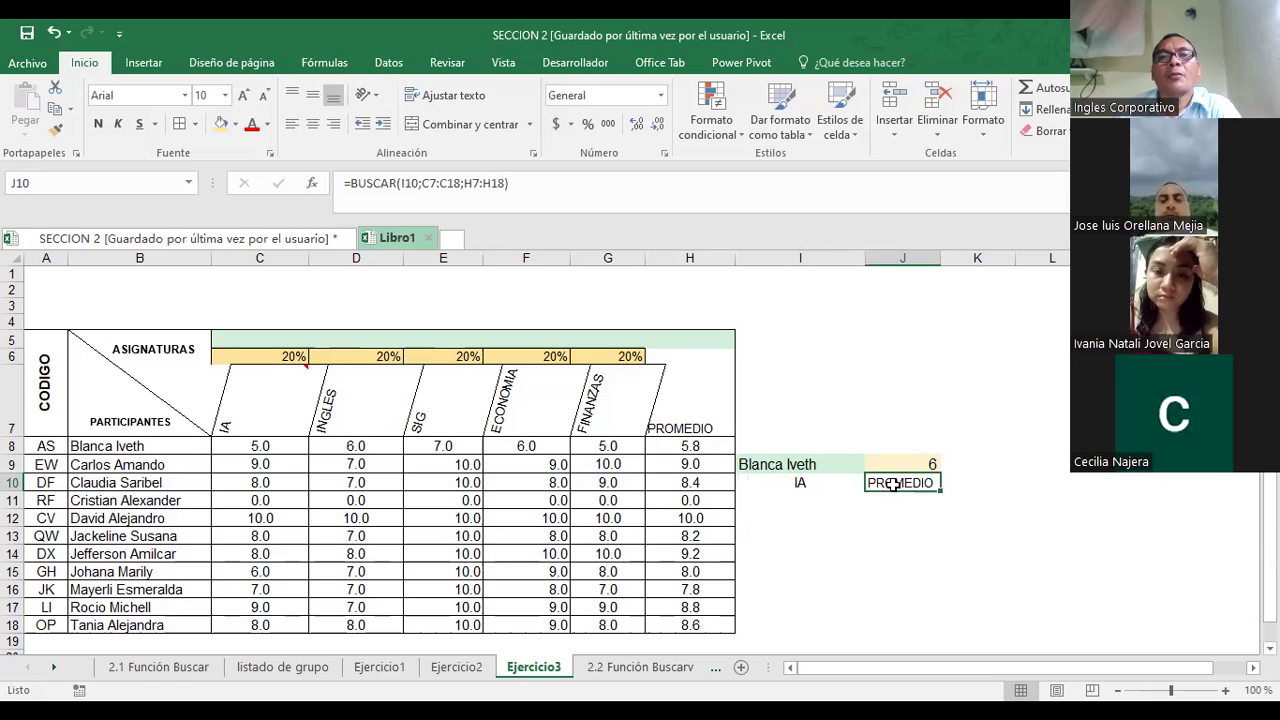
click(478, 183)
key(BackSpace)
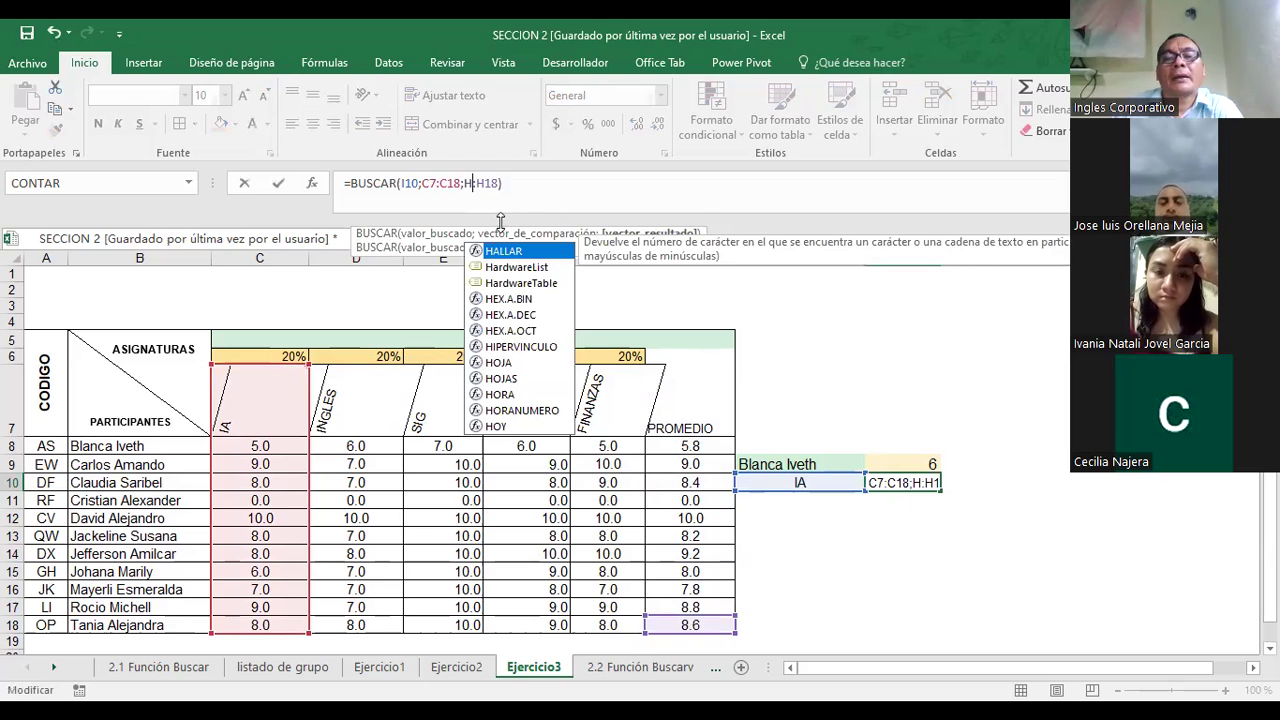
text(8)
key(Return)
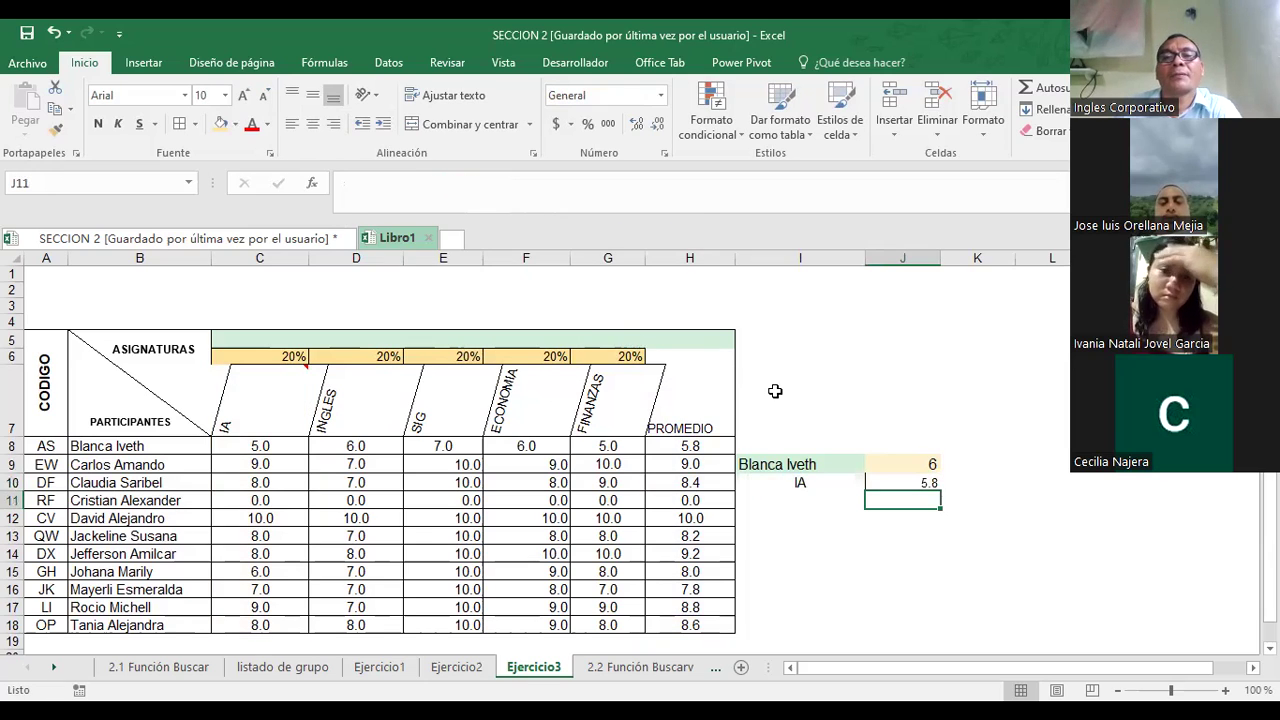
- Relabel I10 from IA to INGLES
click(784, 481)
click(250, 410)
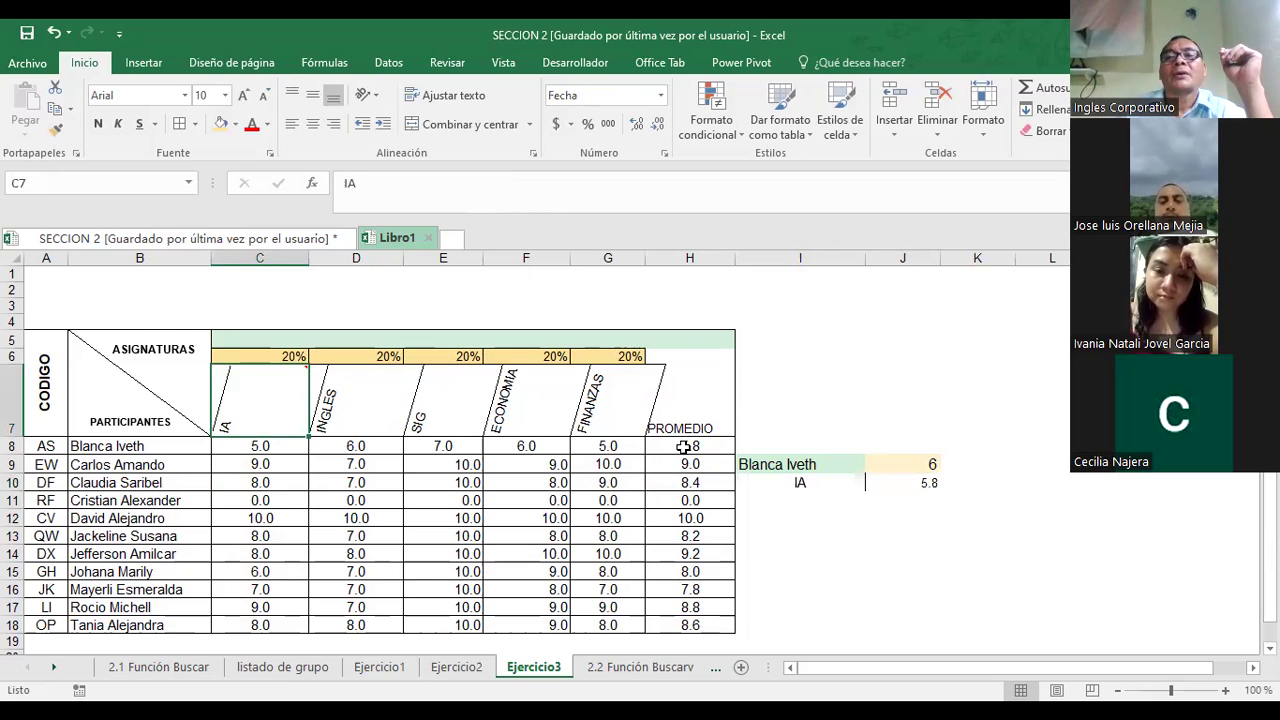
click(779, 486)
text(IN)
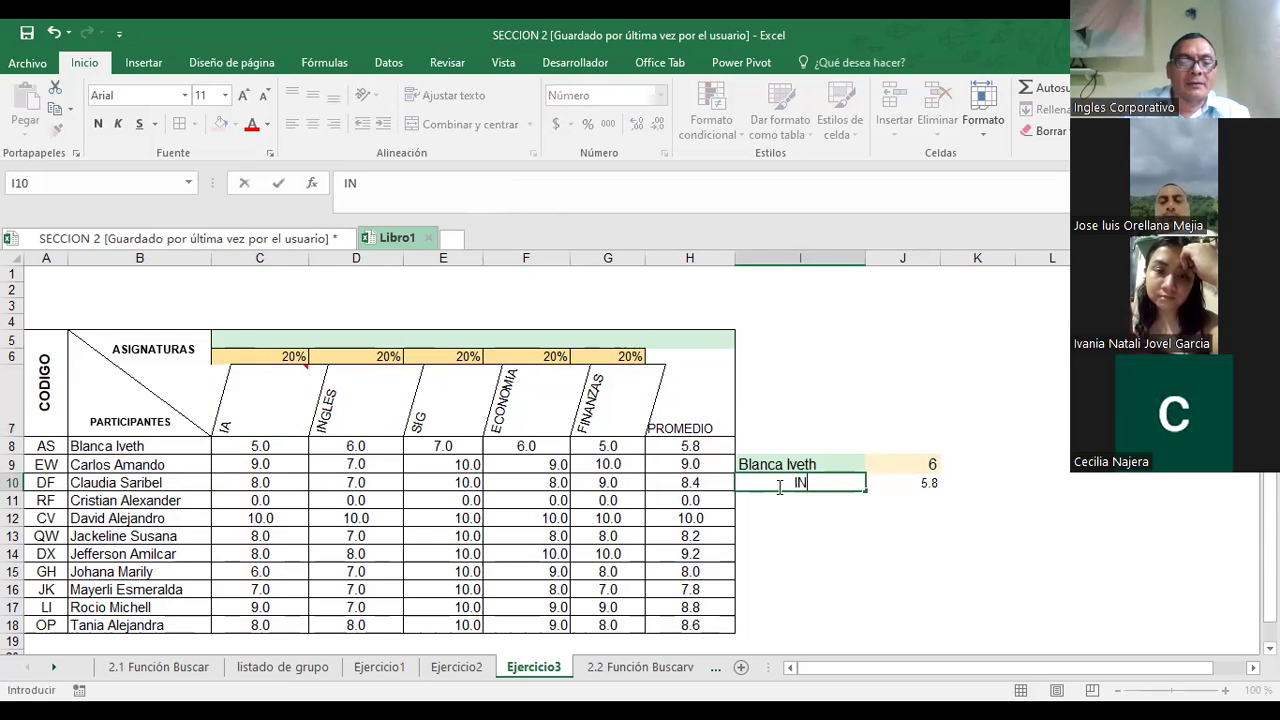
text(GLES)
key(Return)
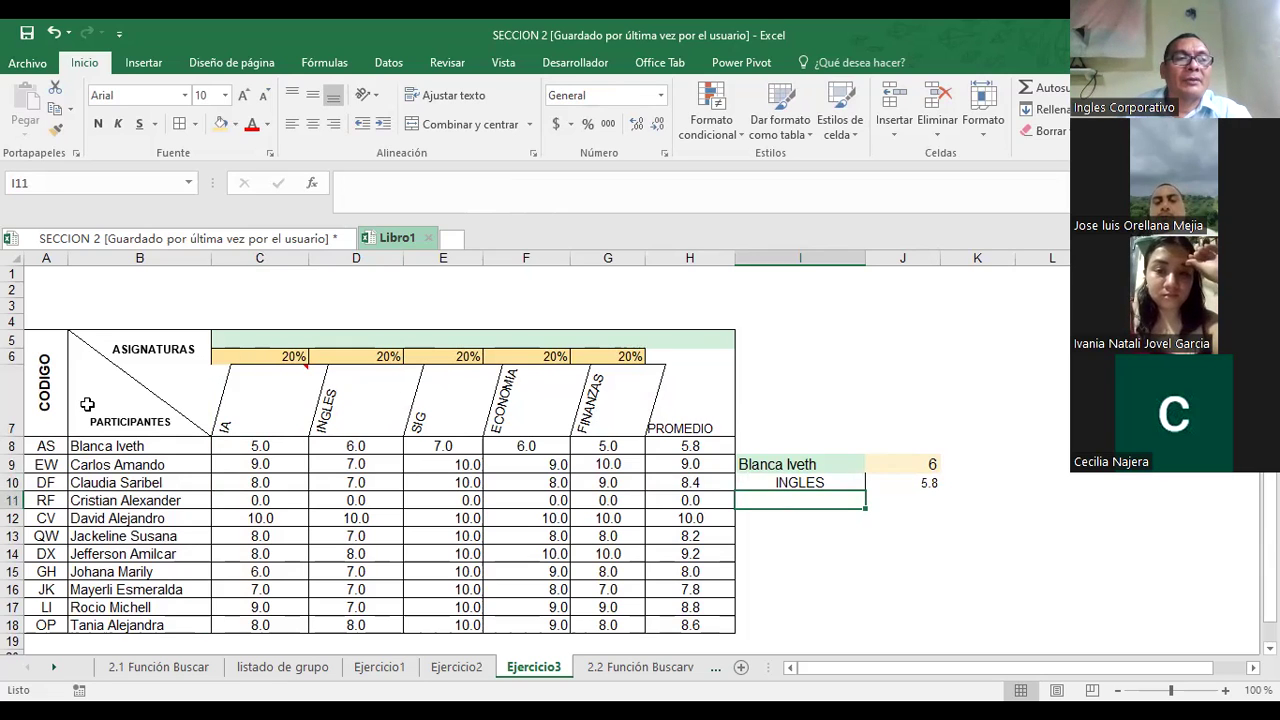
- Clear I10 and J10, removing the row-10 label and its lookup result
click(153, 406)
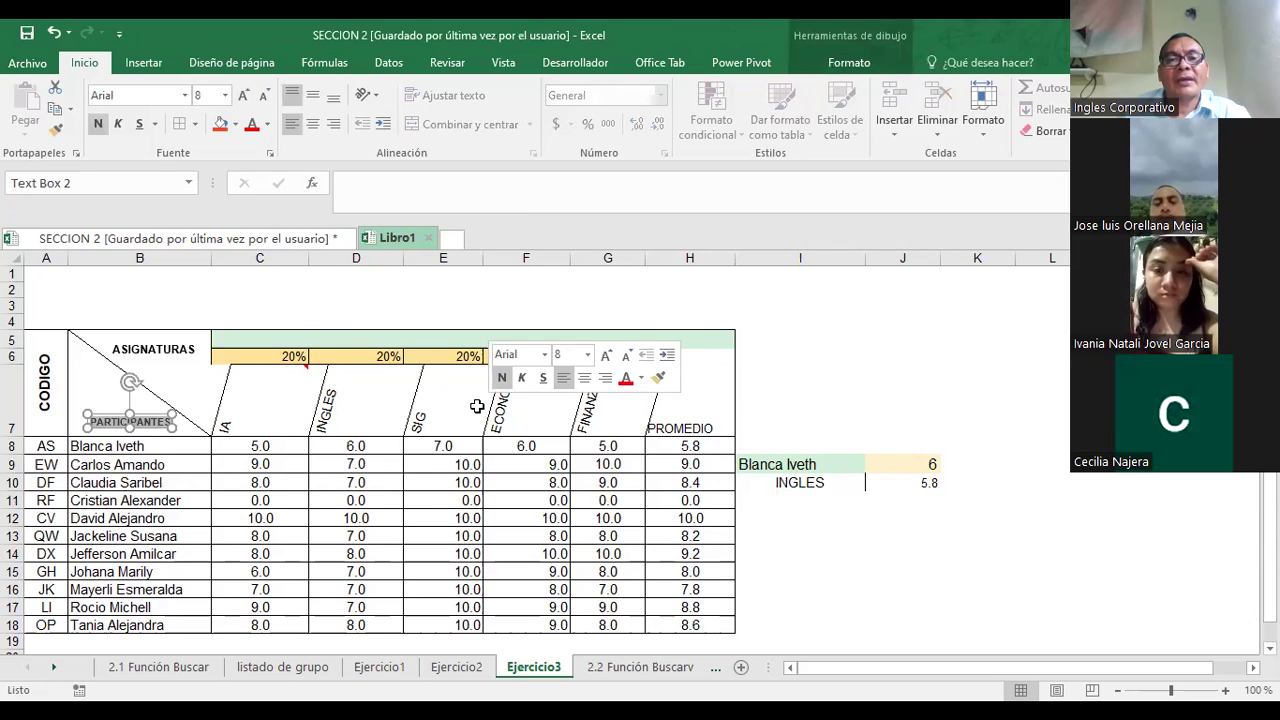
click(118, 472)
drag(46, 446, 30, 606)
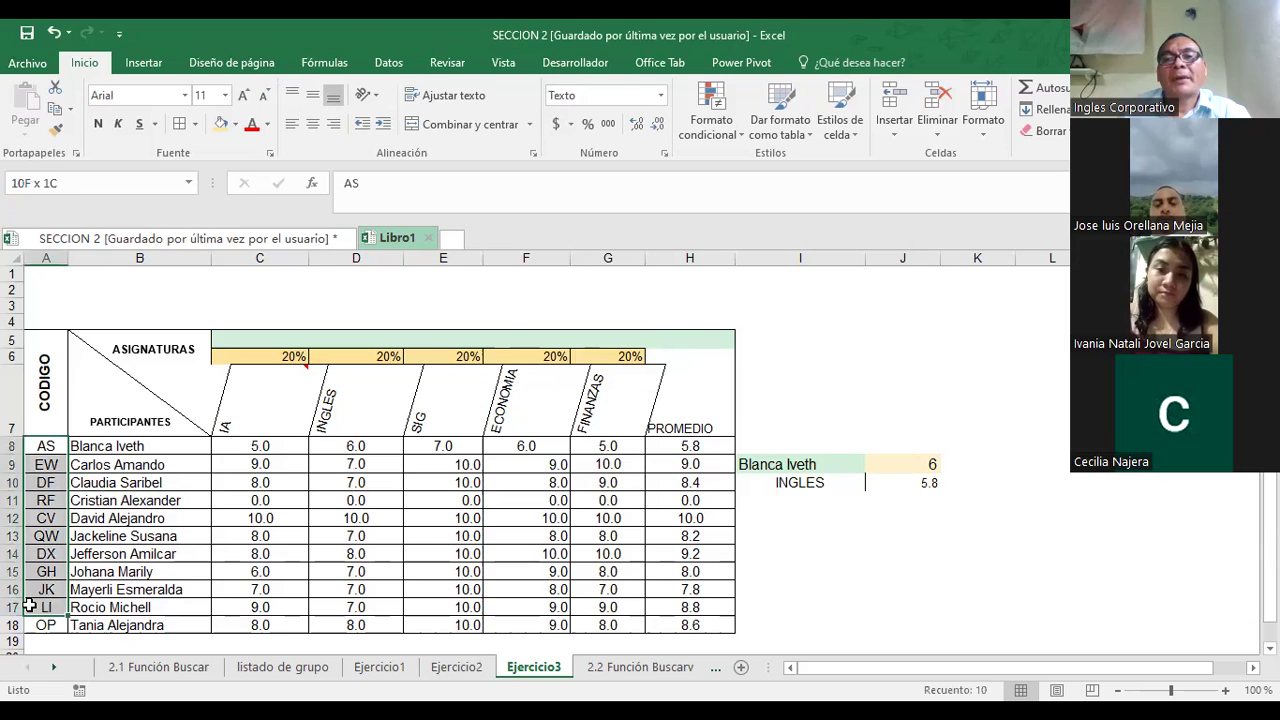
click(777, 483)
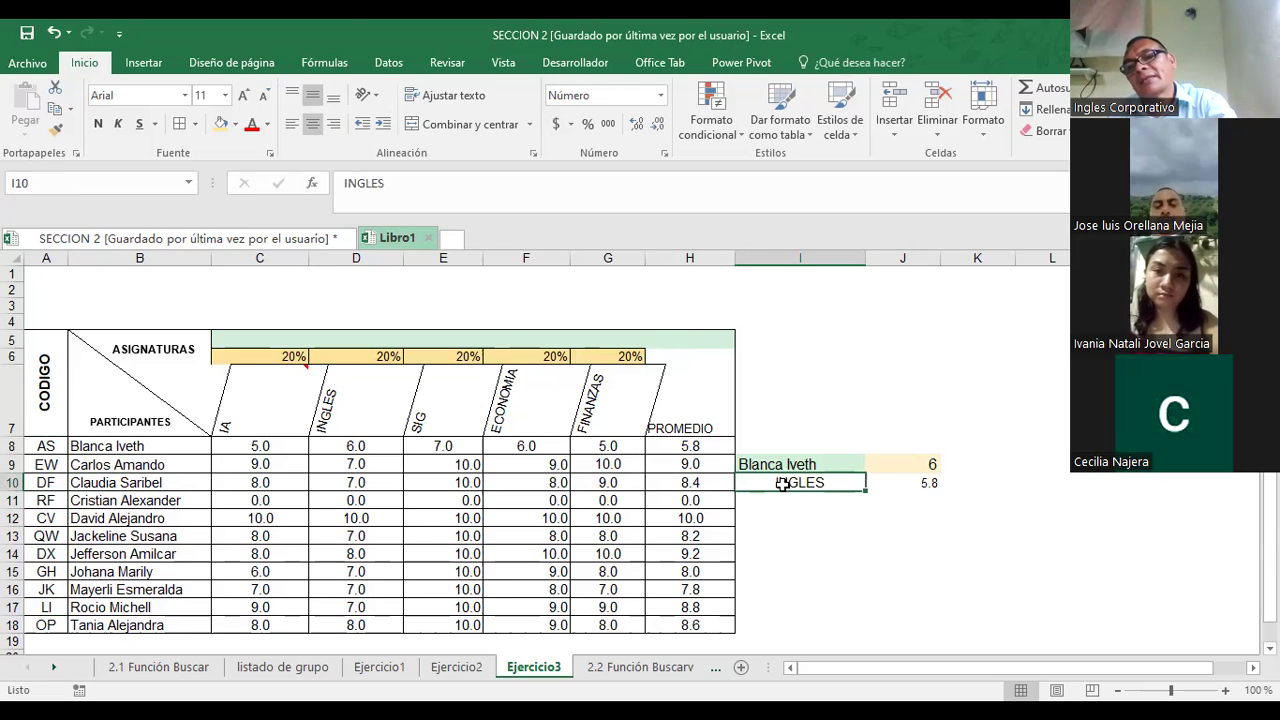
key(Delete)
key(Right)
key(Delete)
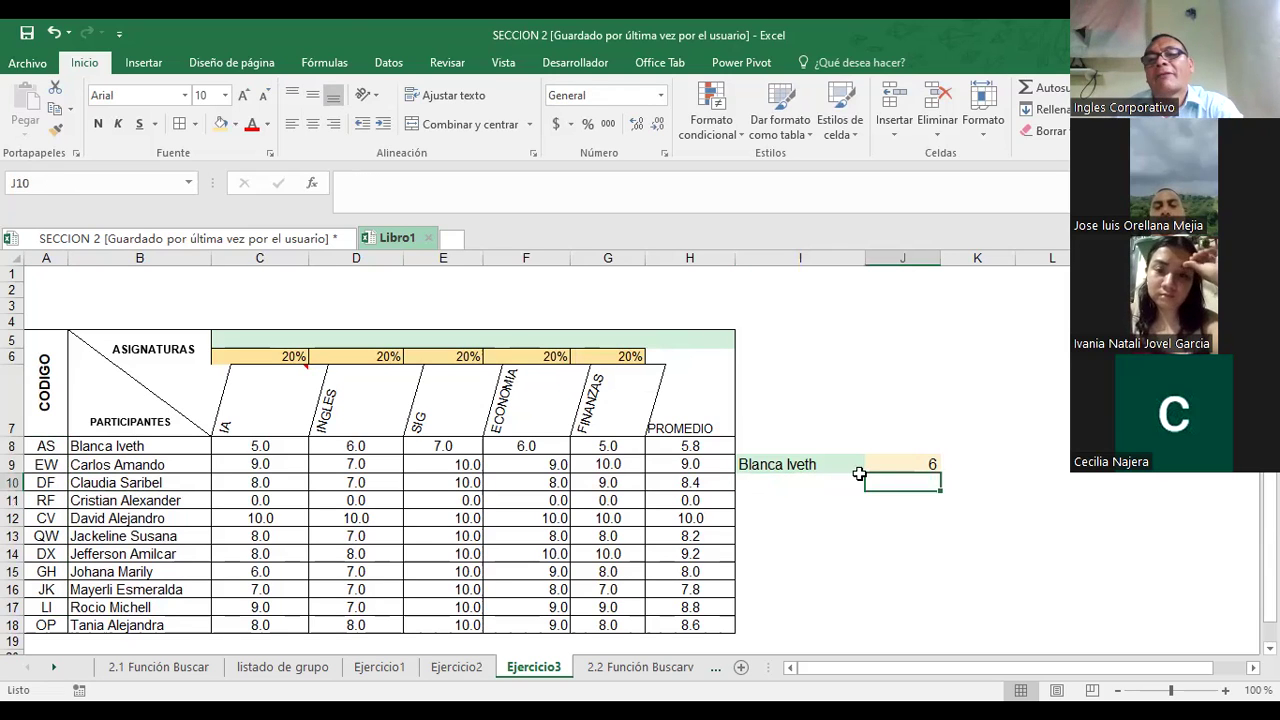
key(Up)
key(Up)
key(Up)
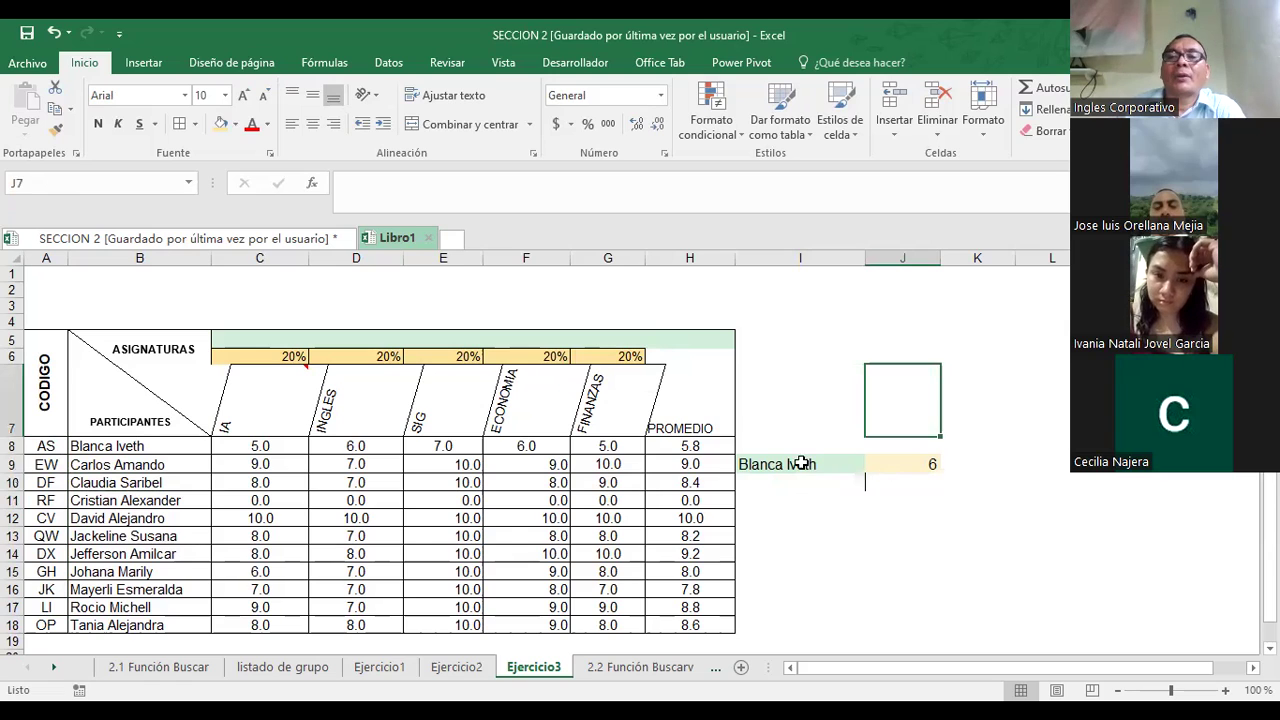
- Increase the font size of I9:J9 to 18
drag(864, 464, 930, 464)
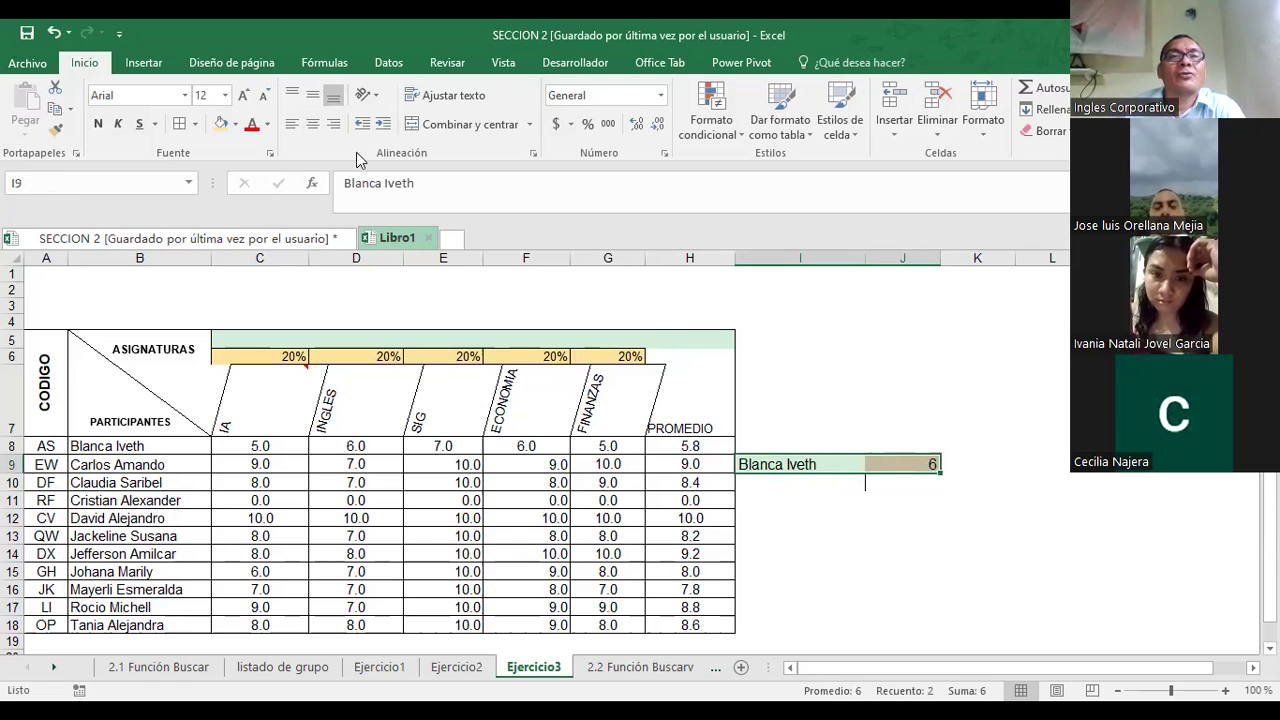
click(840, 492)
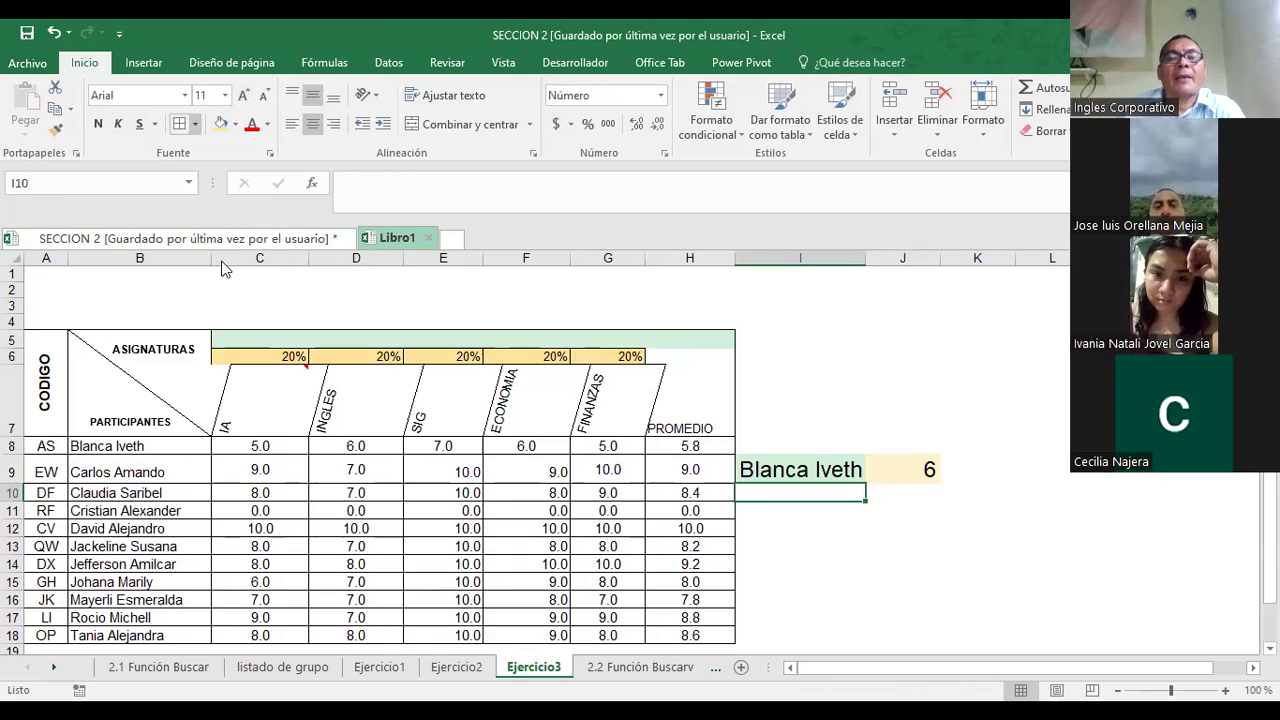
click(774, 357)
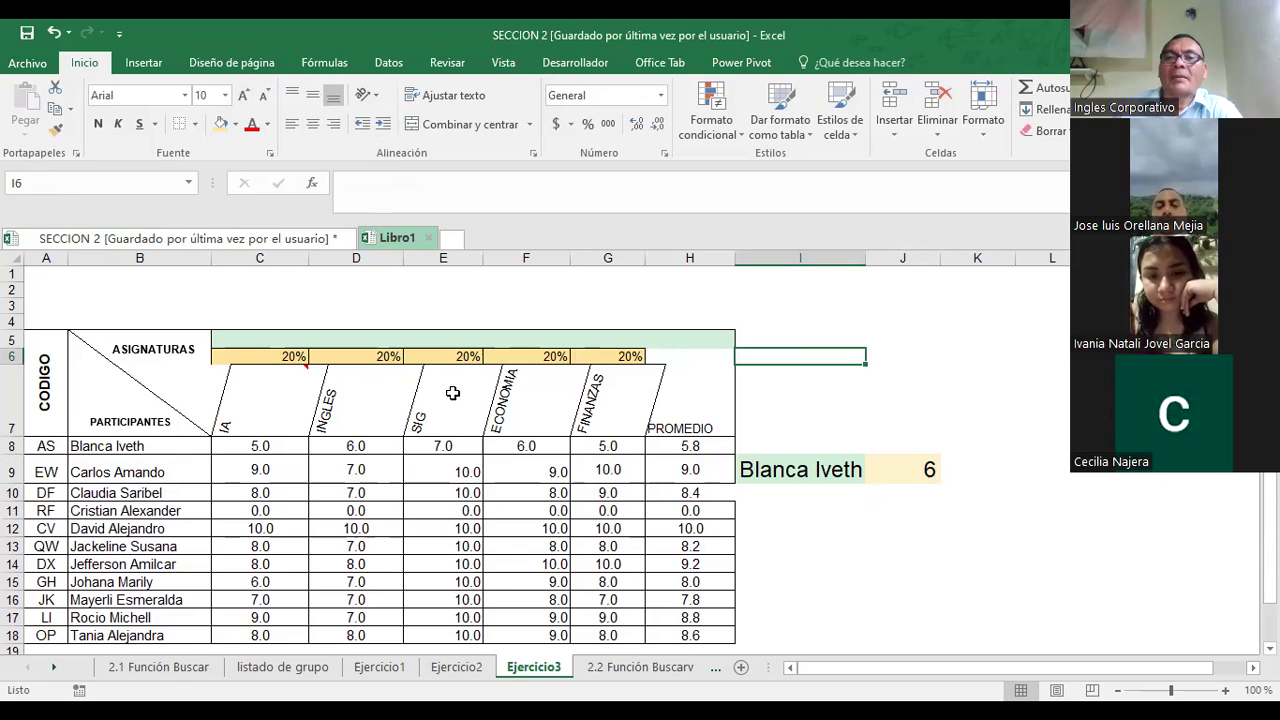
- Clear the name from I9 and the lookup formula from J9, then begin =BUSCAR in I9
click(815, 472)
key(Delete)
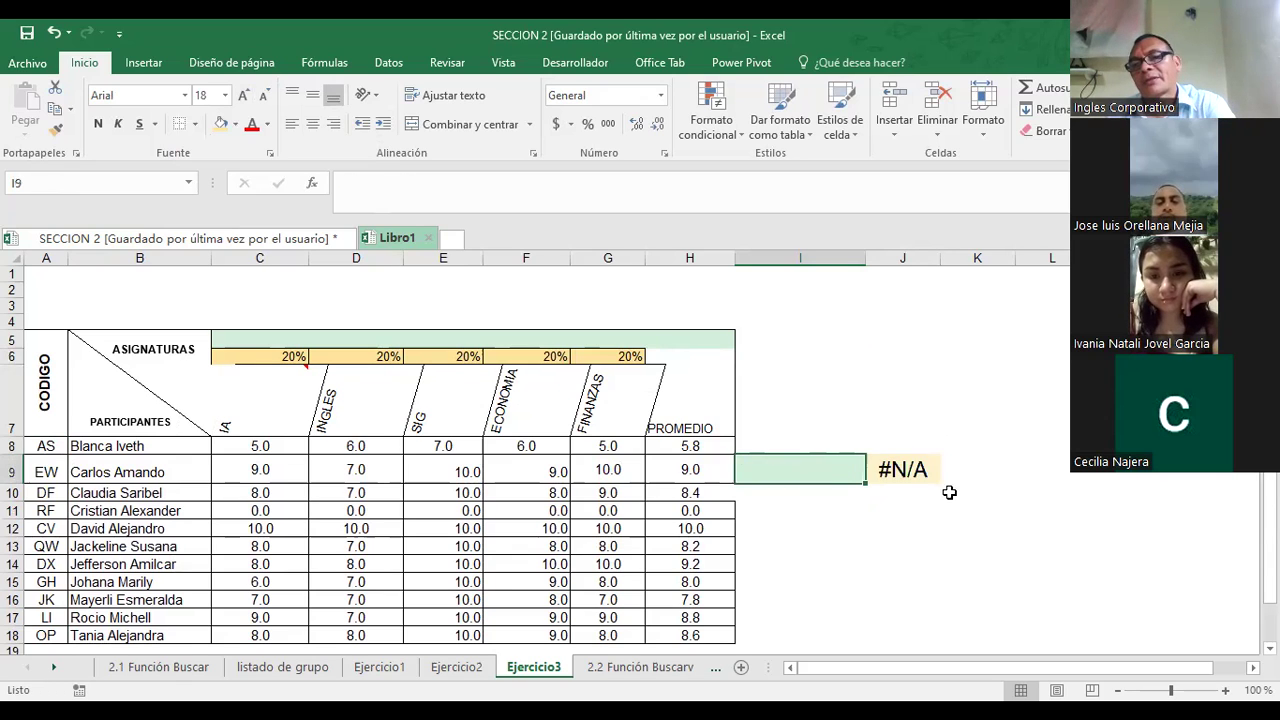
click(918, 469)
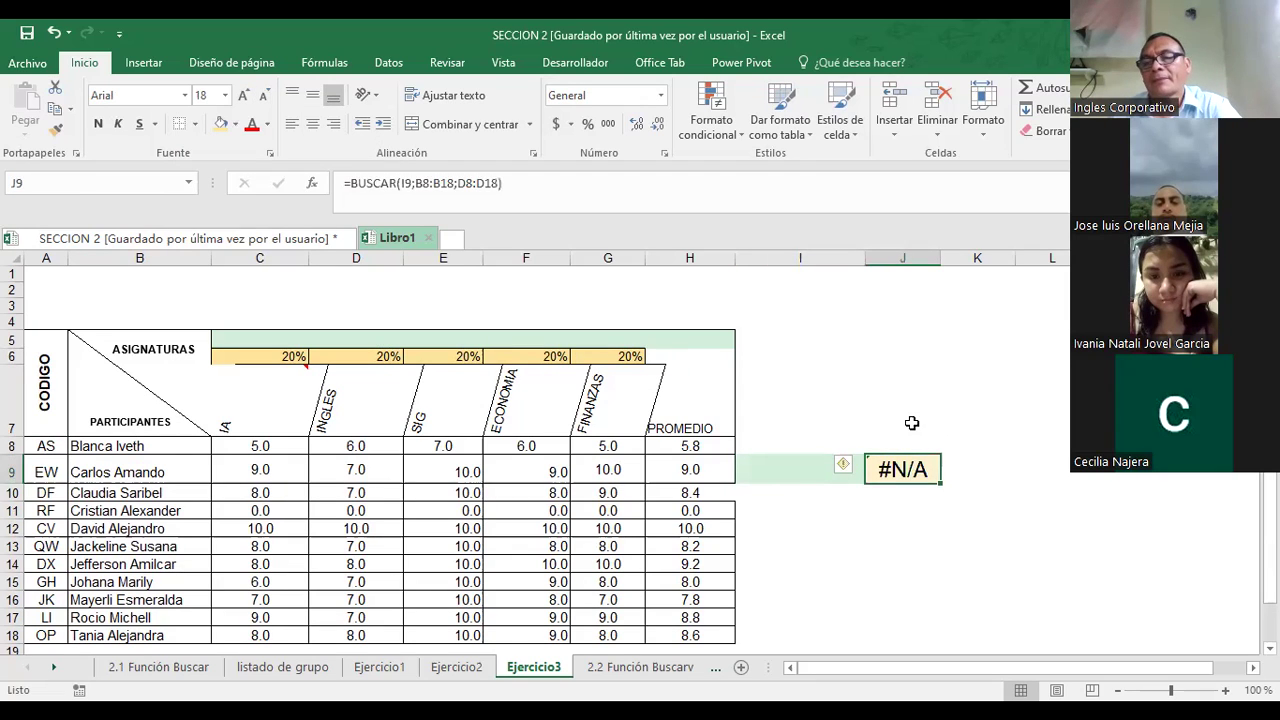
key(Delete)
click(910, 420)
click(811, 471)
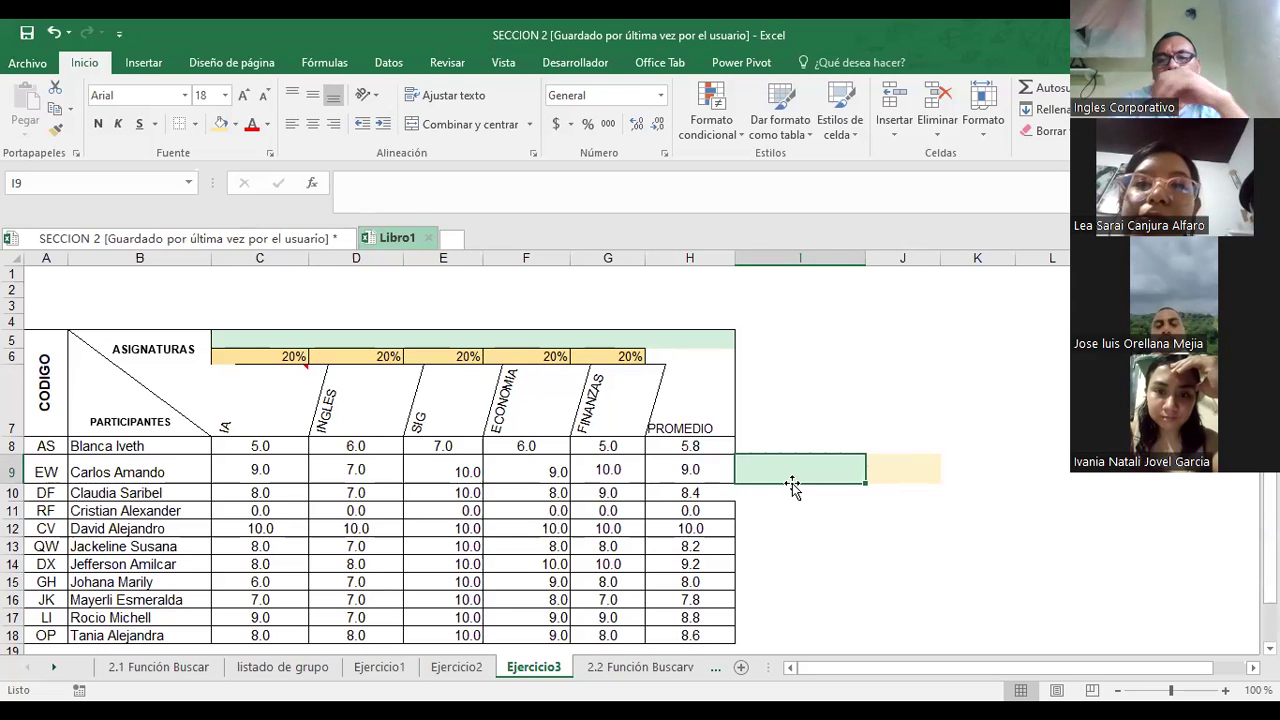
text(=)
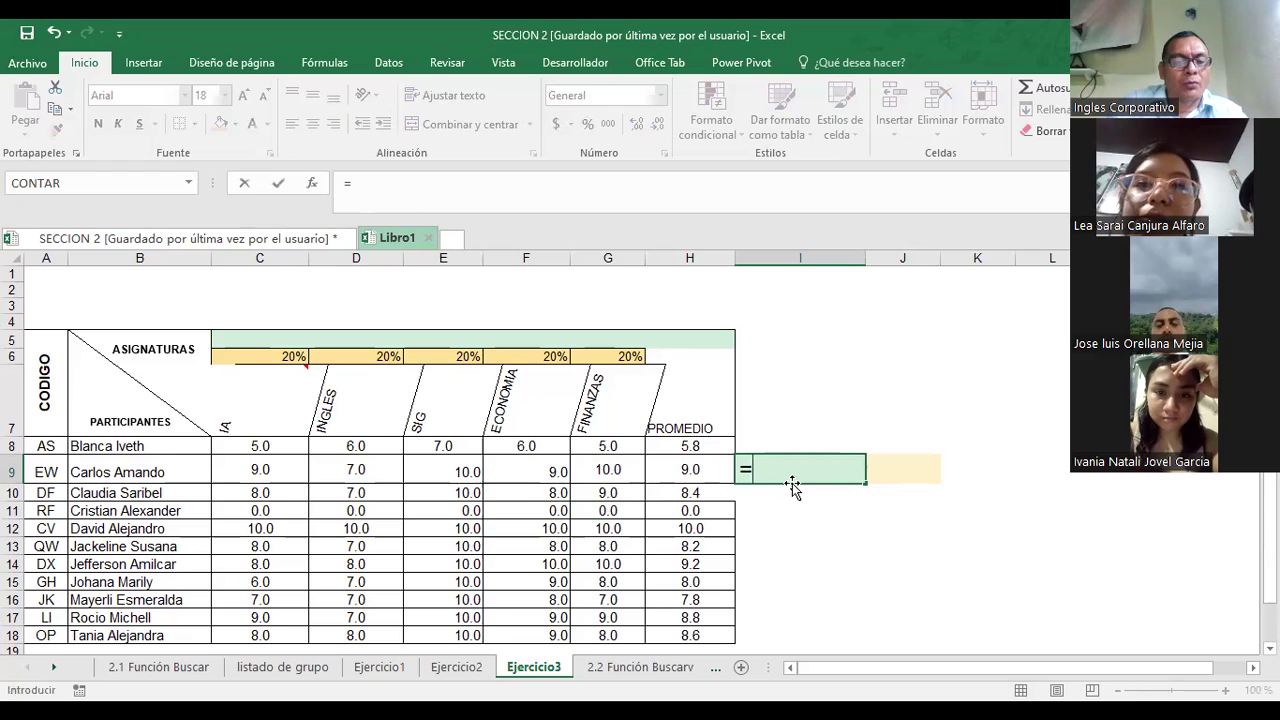
text(BUSCAR)
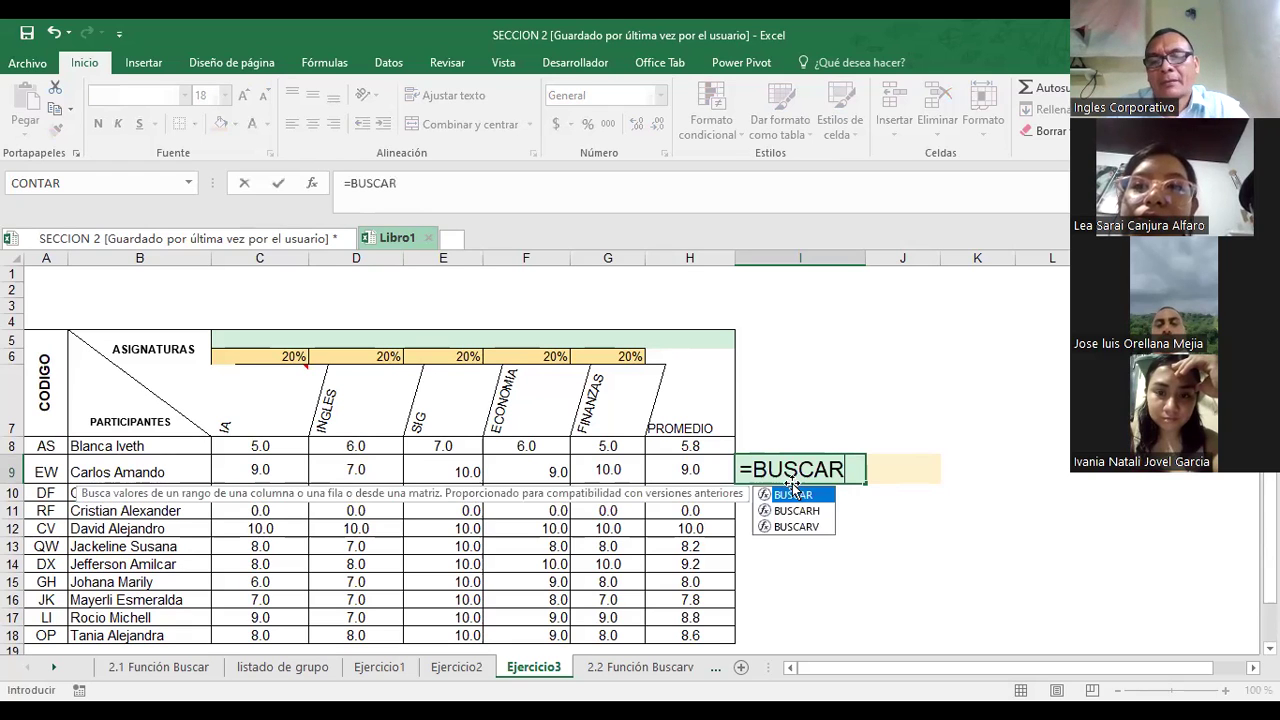
text(/)
- Cancel the I9 entry and put =BUSCAR(I9;A8:H18) in J9, which shows #N/A
key(BackSpace)
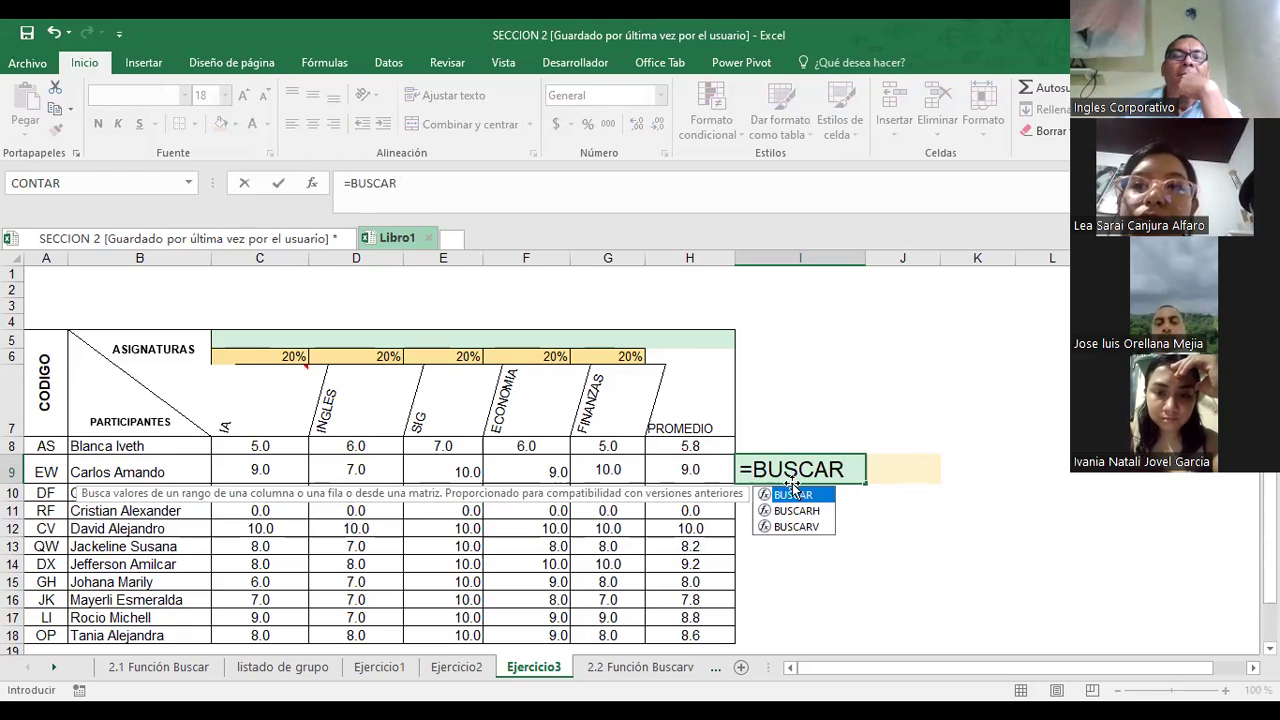
text(()
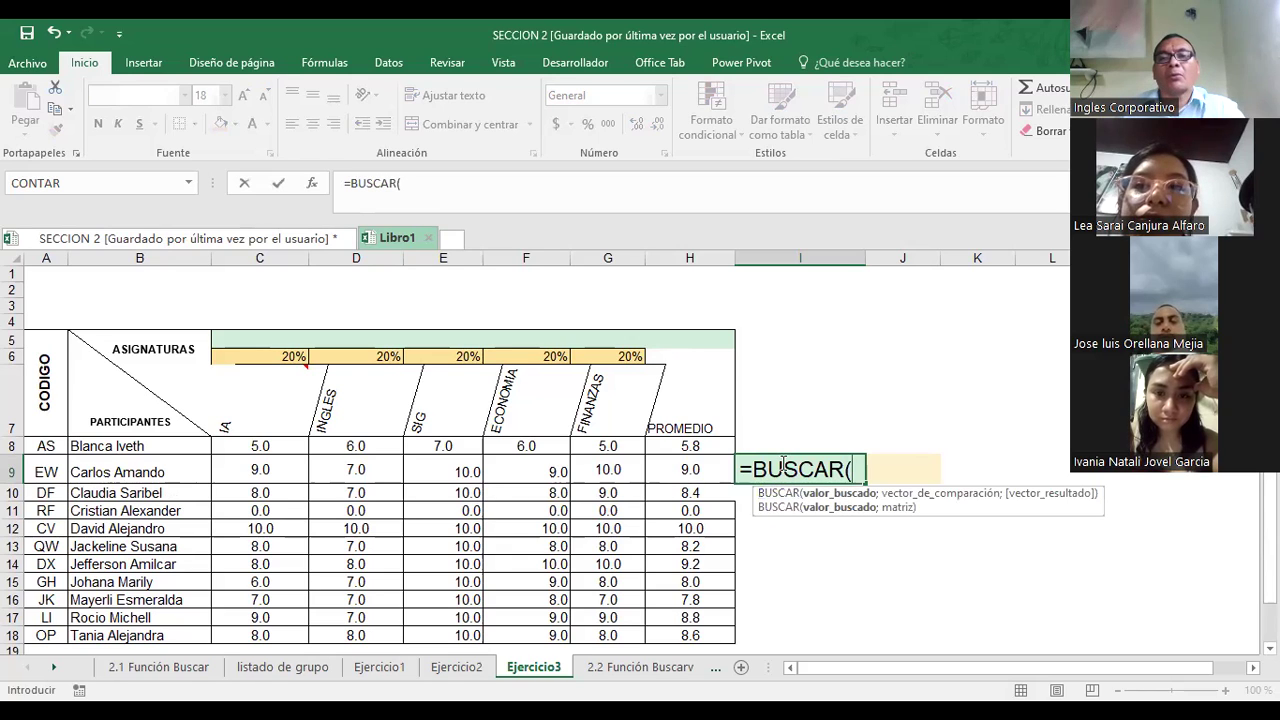
key(Escape)
click(895, 467)
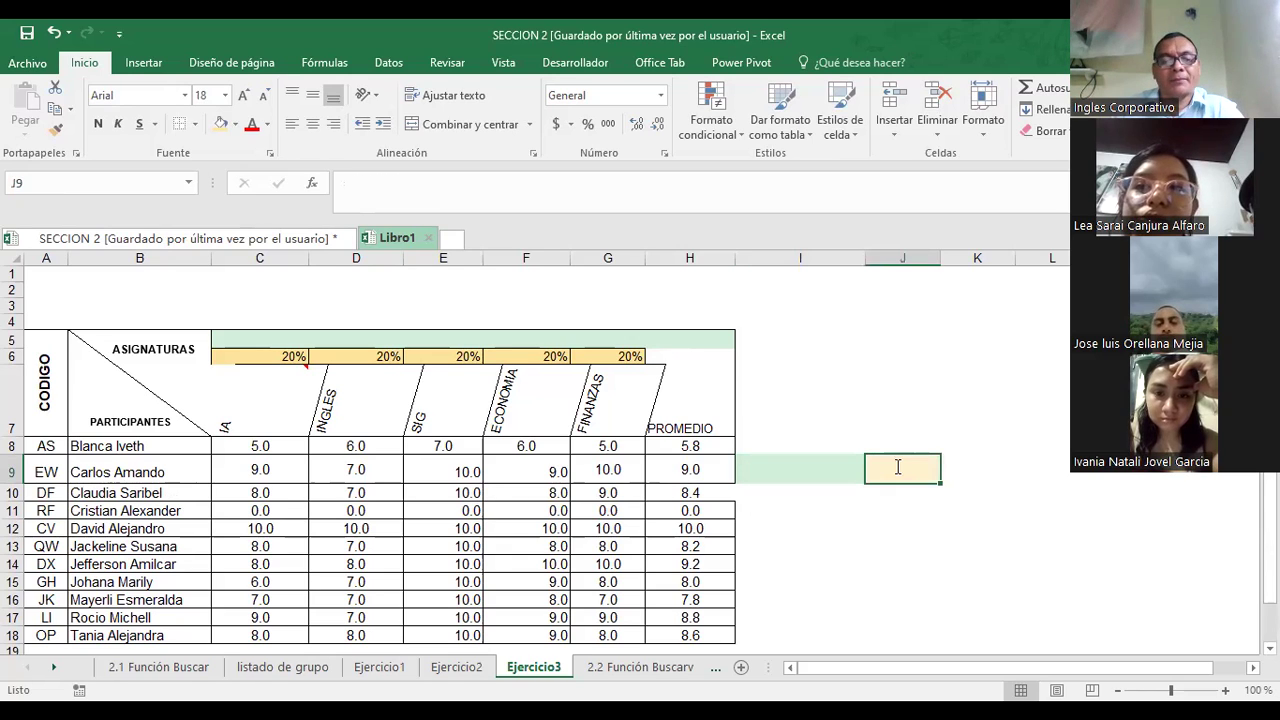
text(=)
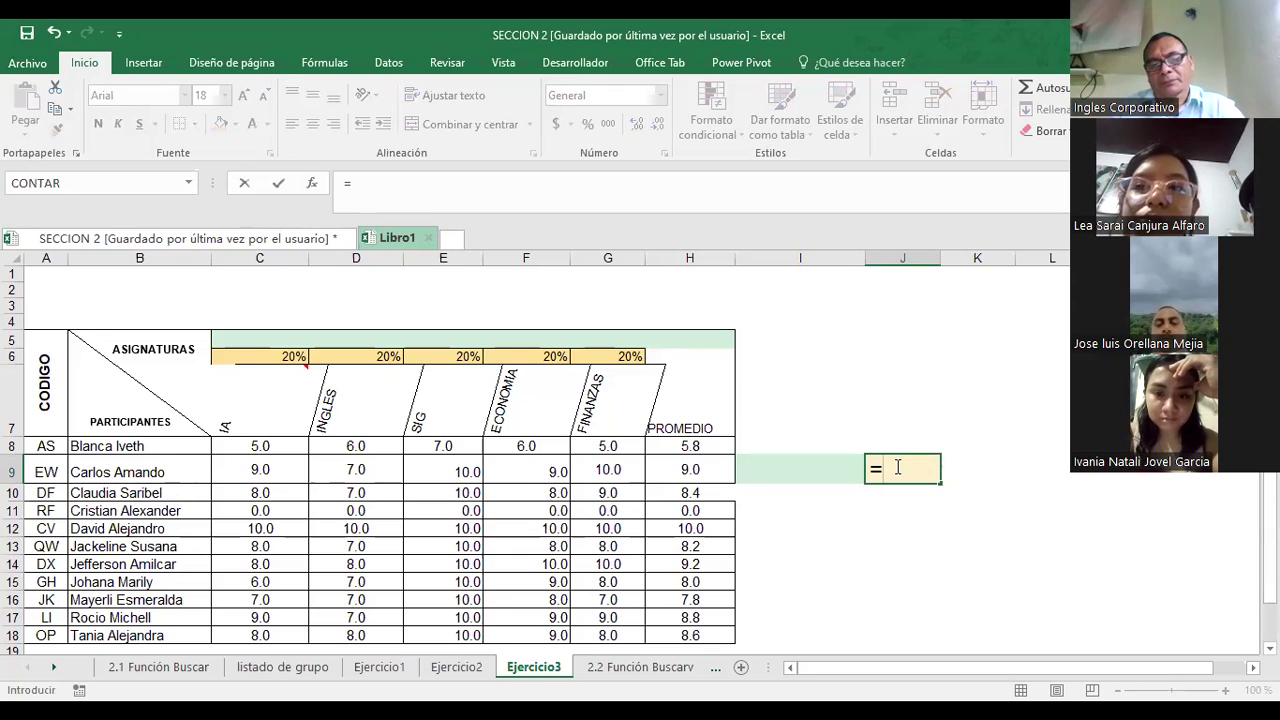
text(BUSCAR()
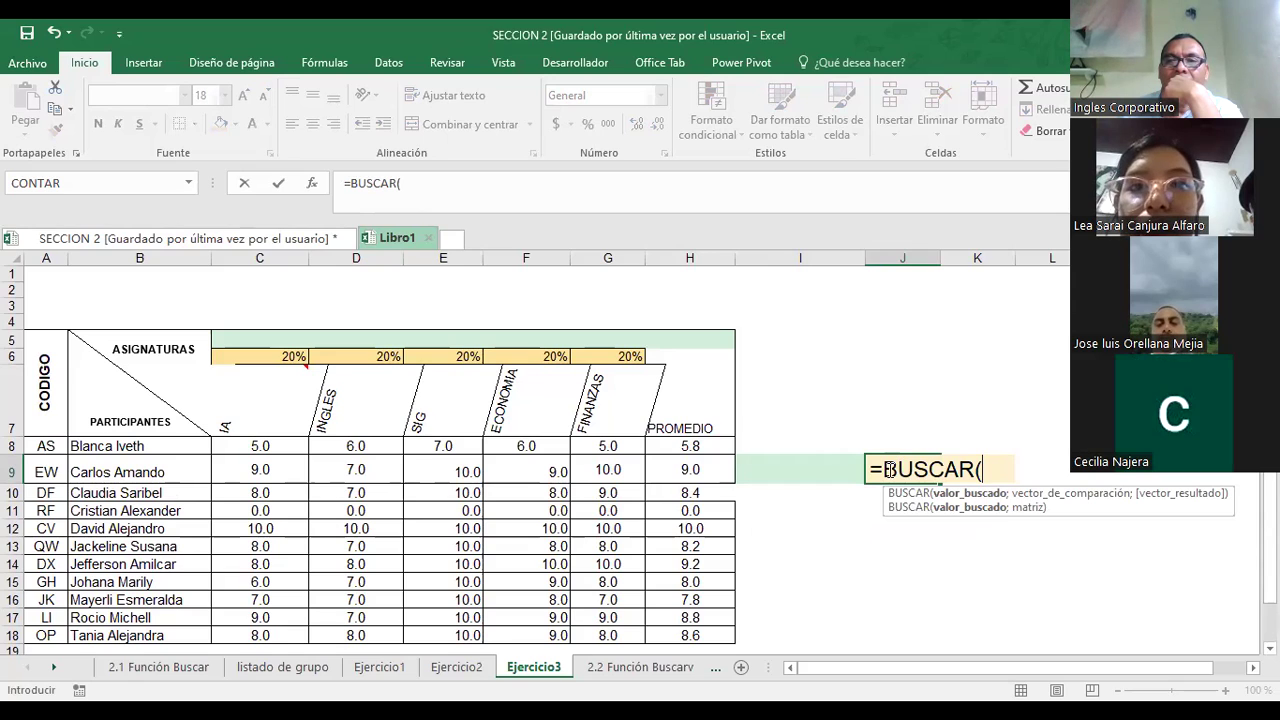
click(812, 466)
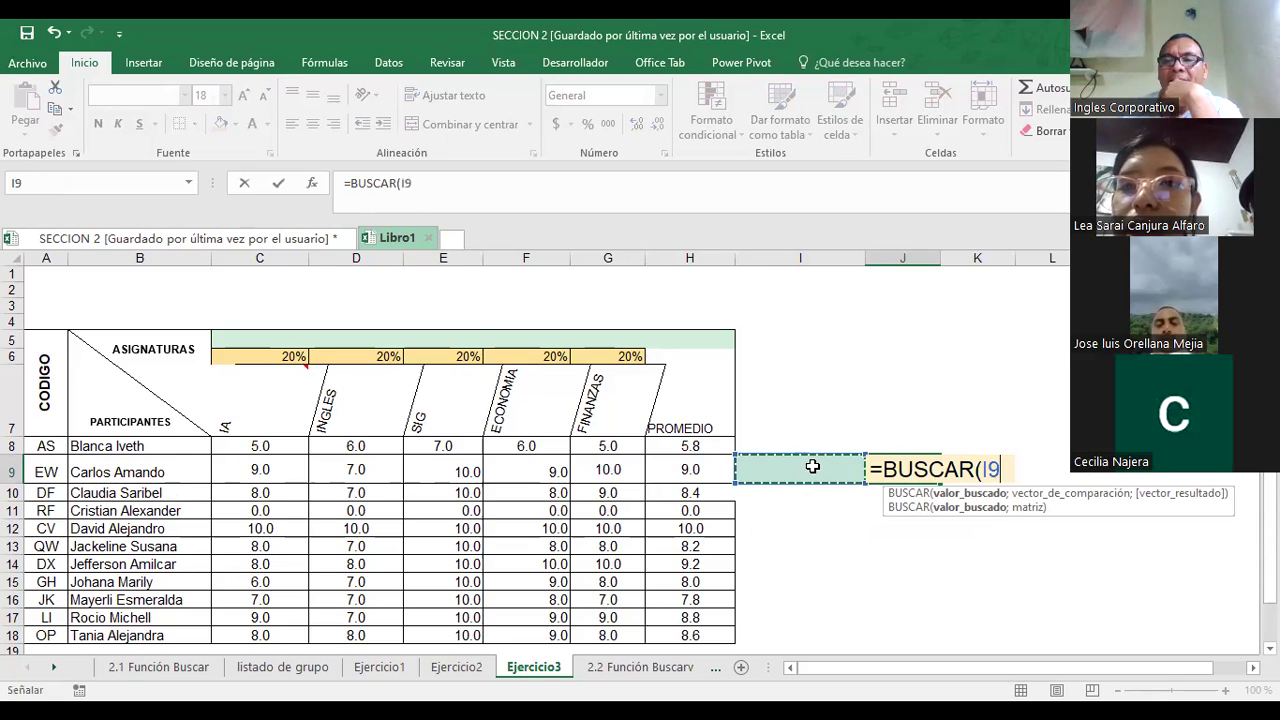
text(;)
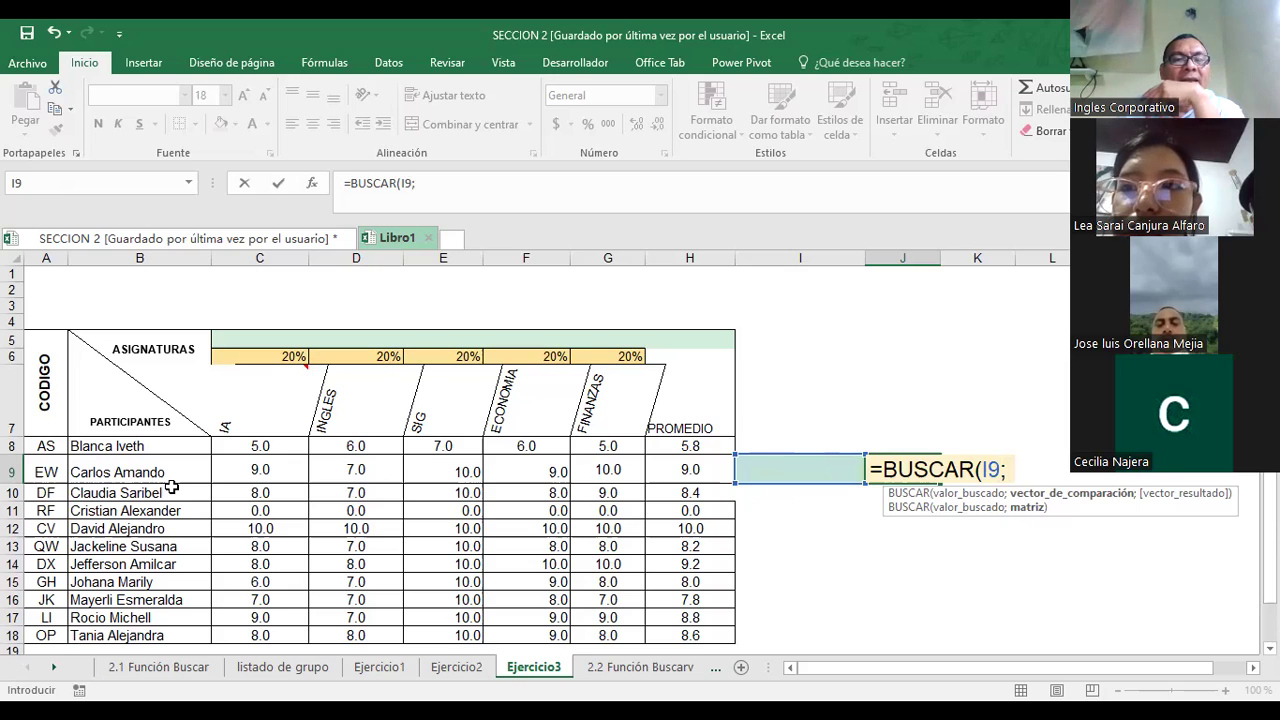
click(40, 449)
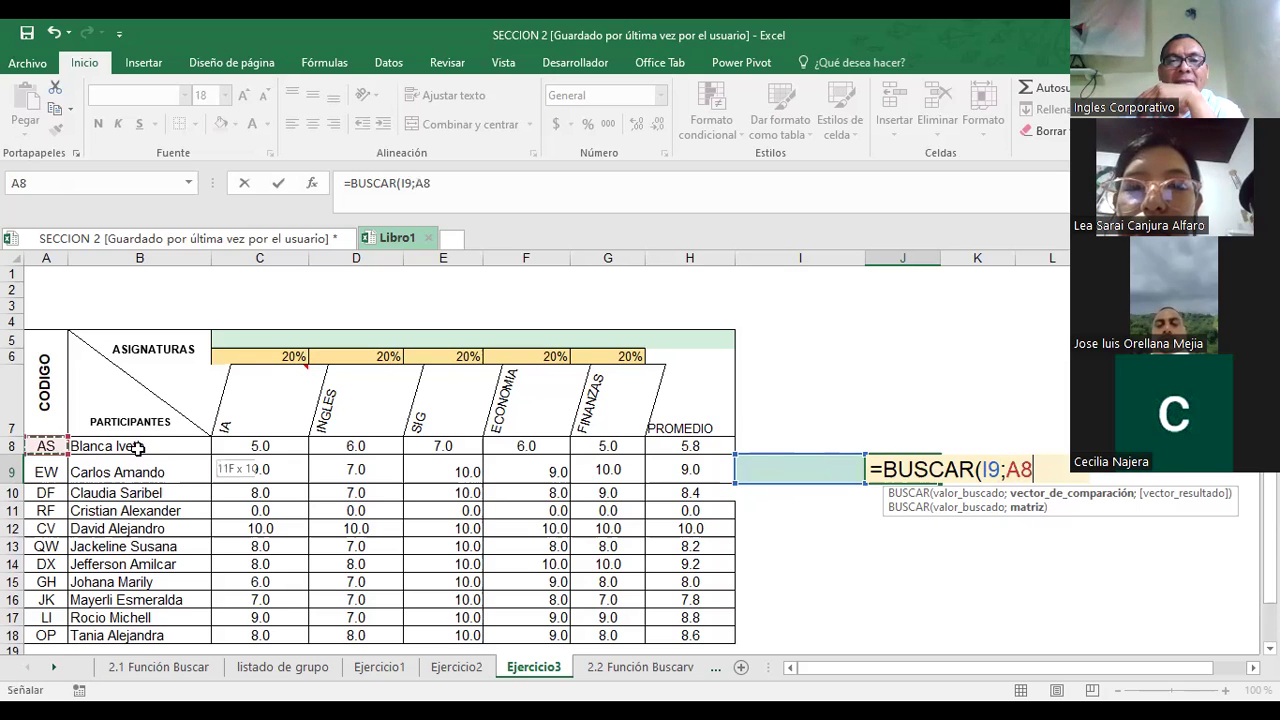
drag(655, 478, 720, 478)
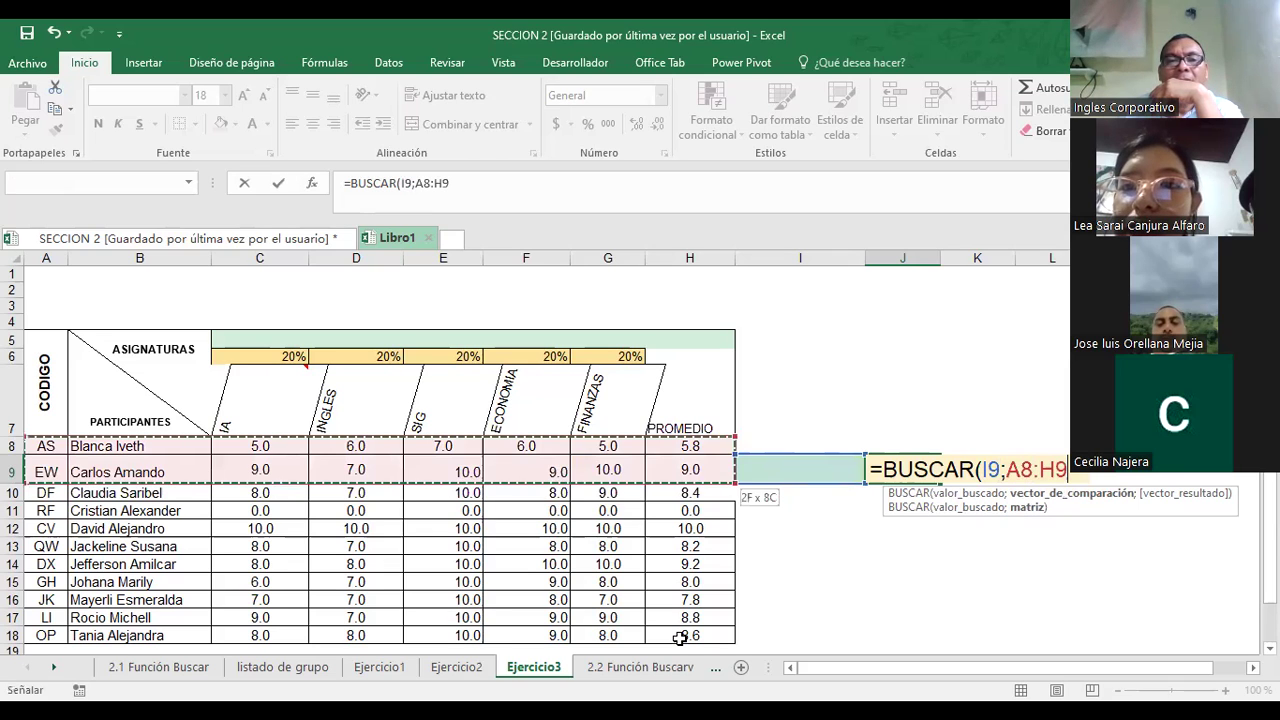
shift+click(680, 636)
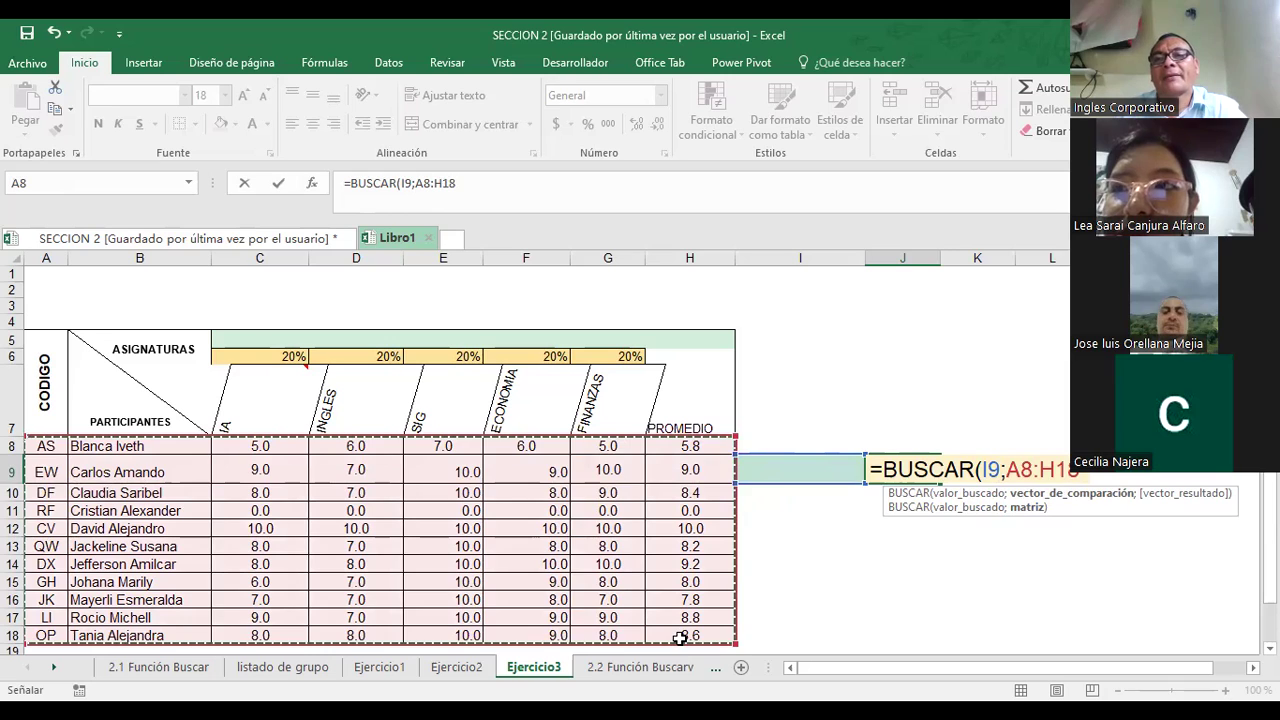
key(Return)
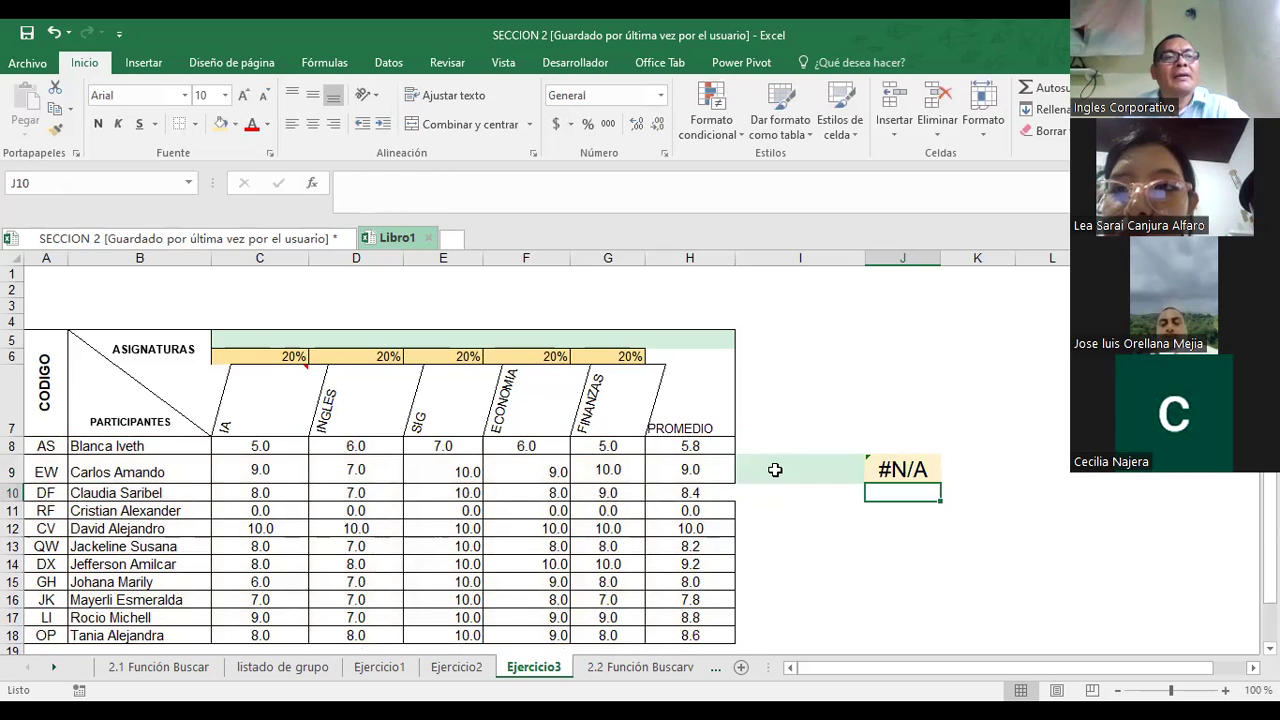
- Try AS and a student's name in I9, ending with ew so J9 returns 8.4
click(775, 470)
text(AS)
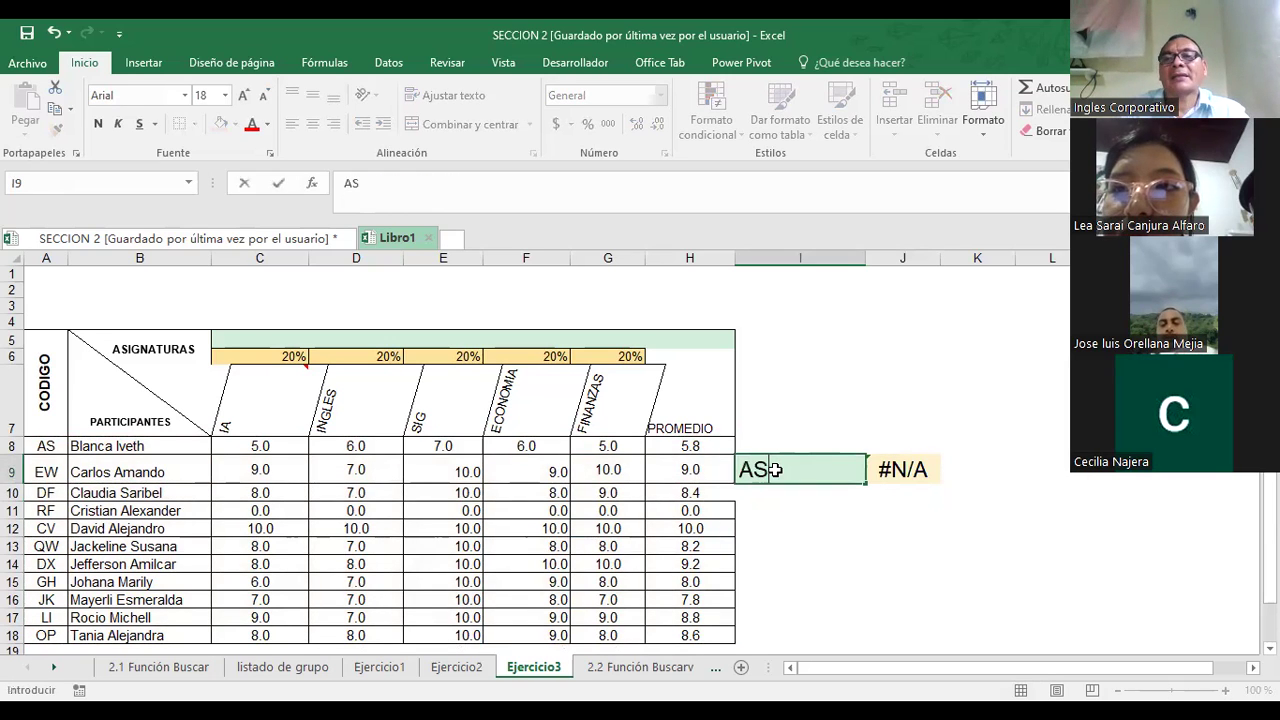
key(Return)
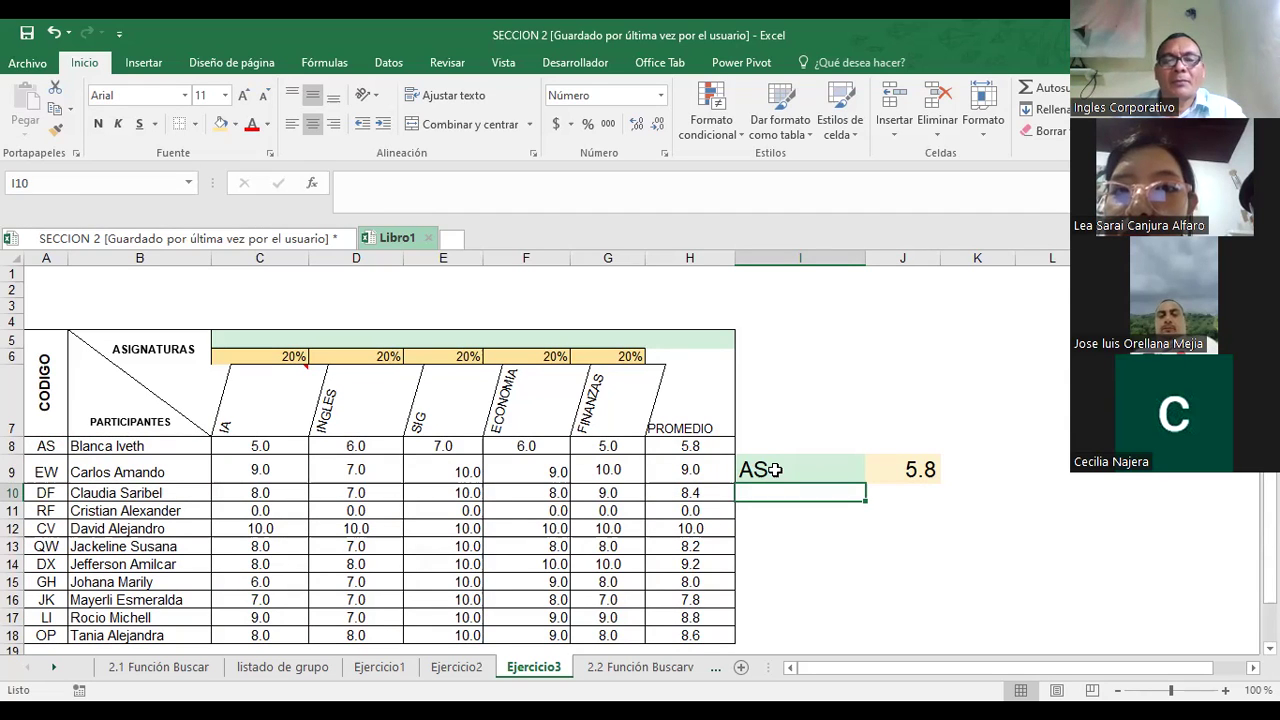
click(775, 470)
text(Blanca Iveth)
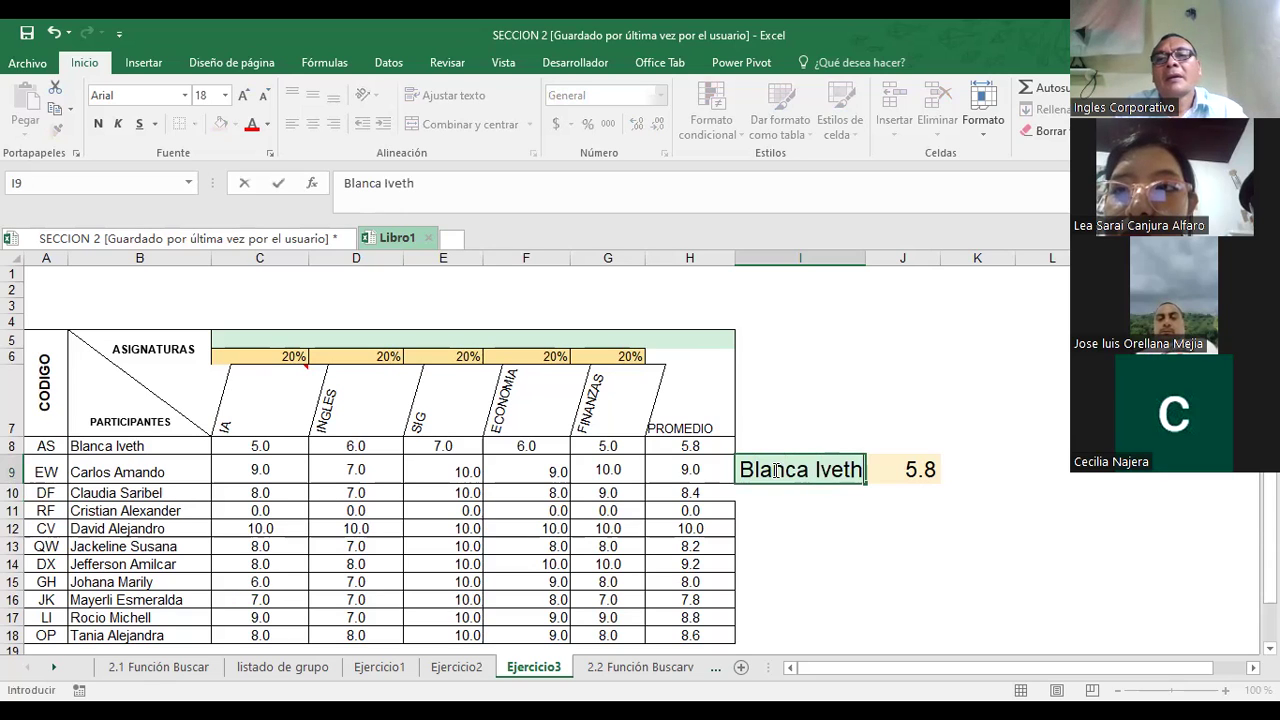
key(Return)
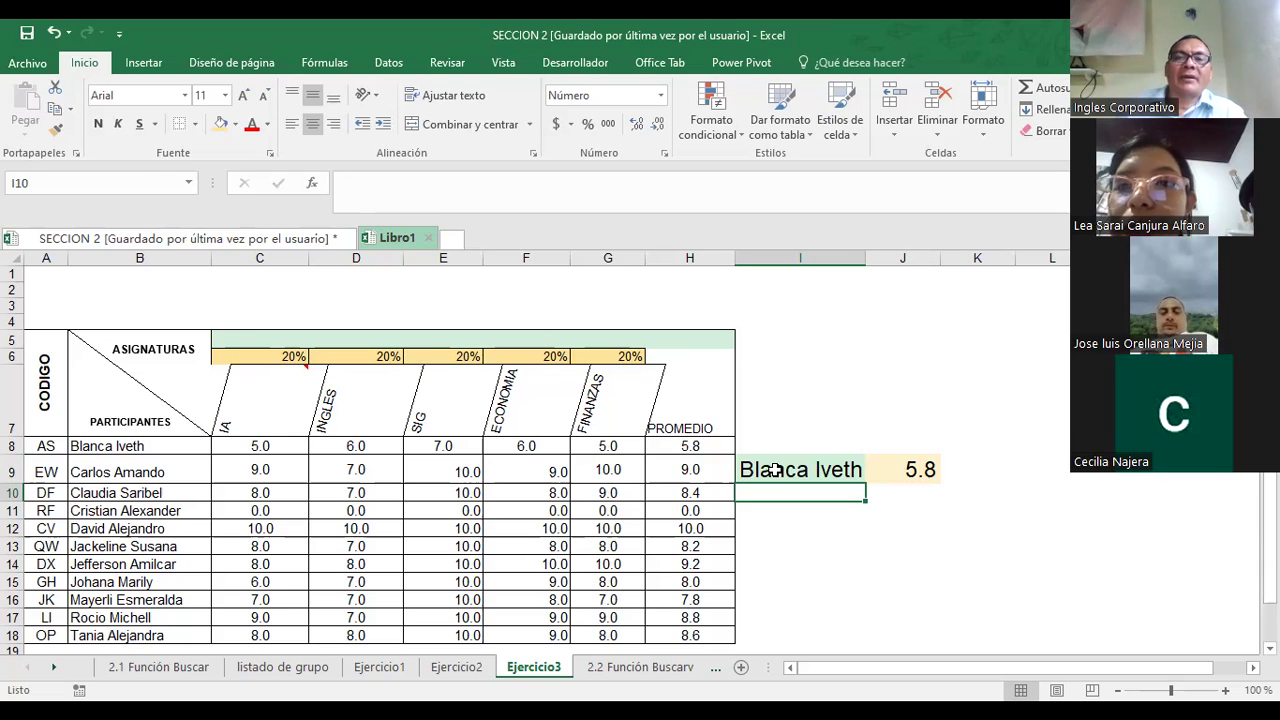
click(775, 470)
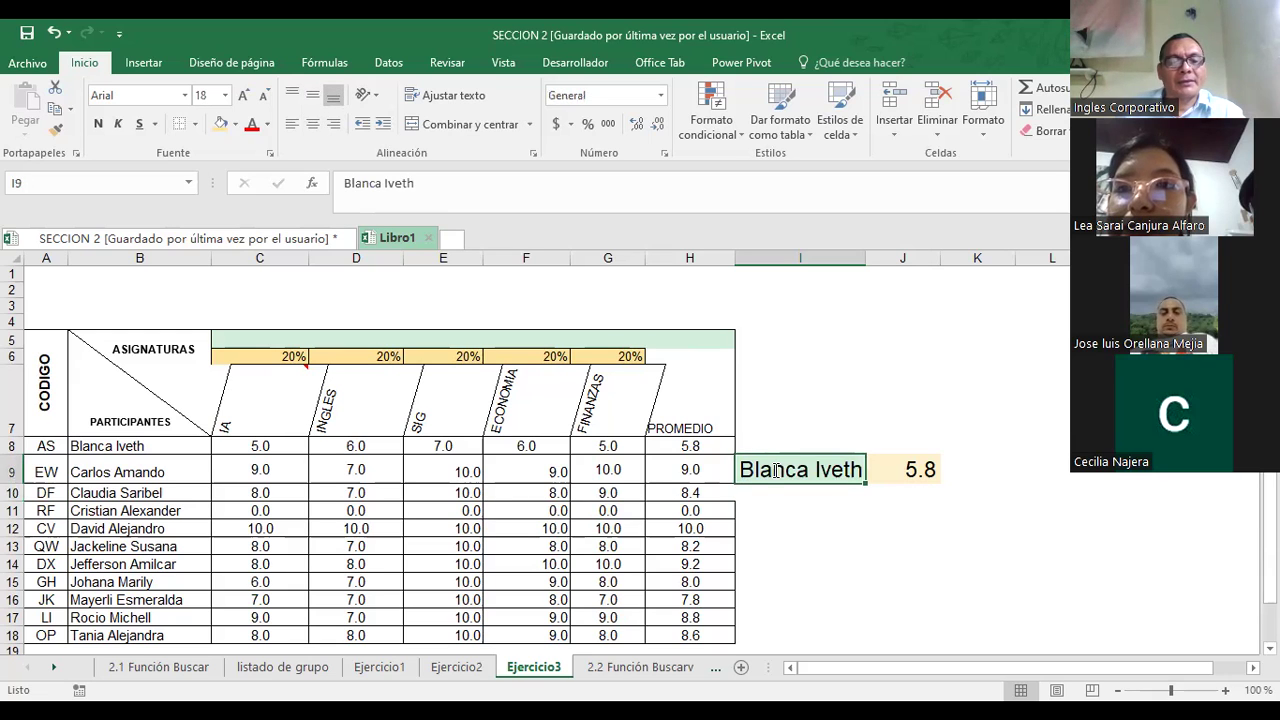
text(ew)
key(Return)
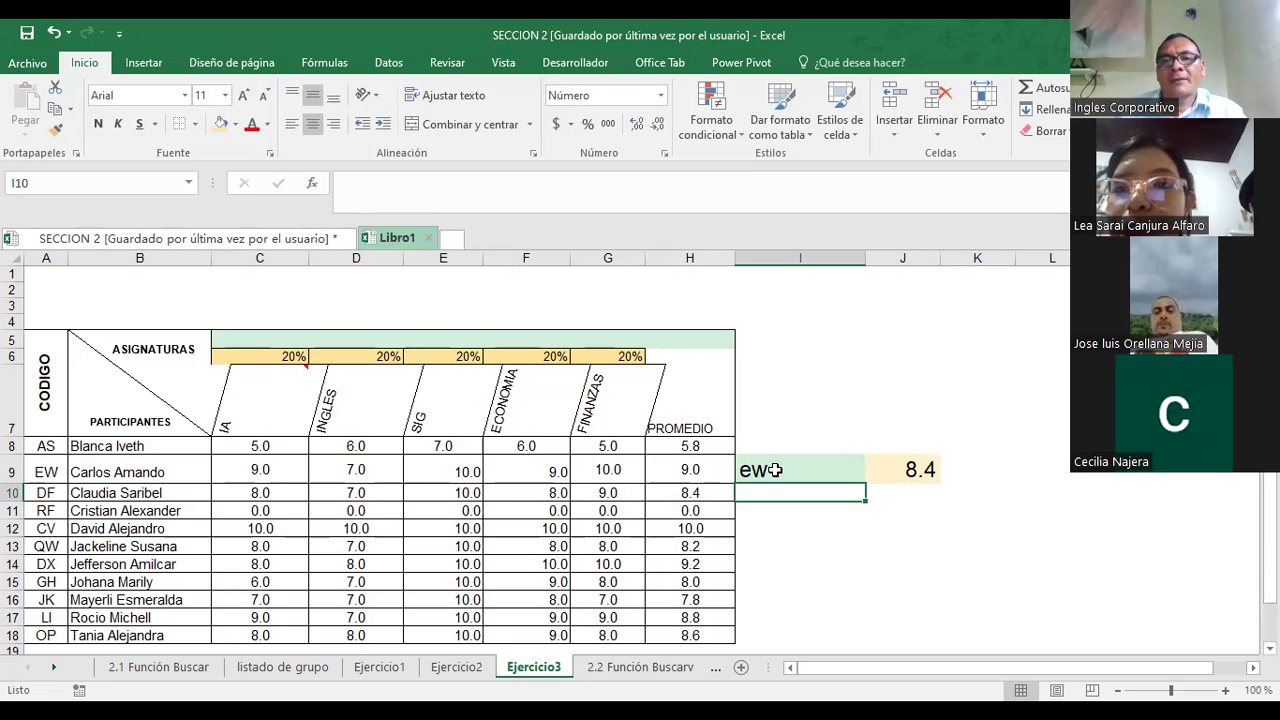
click(775, 470)
click(918, 470)
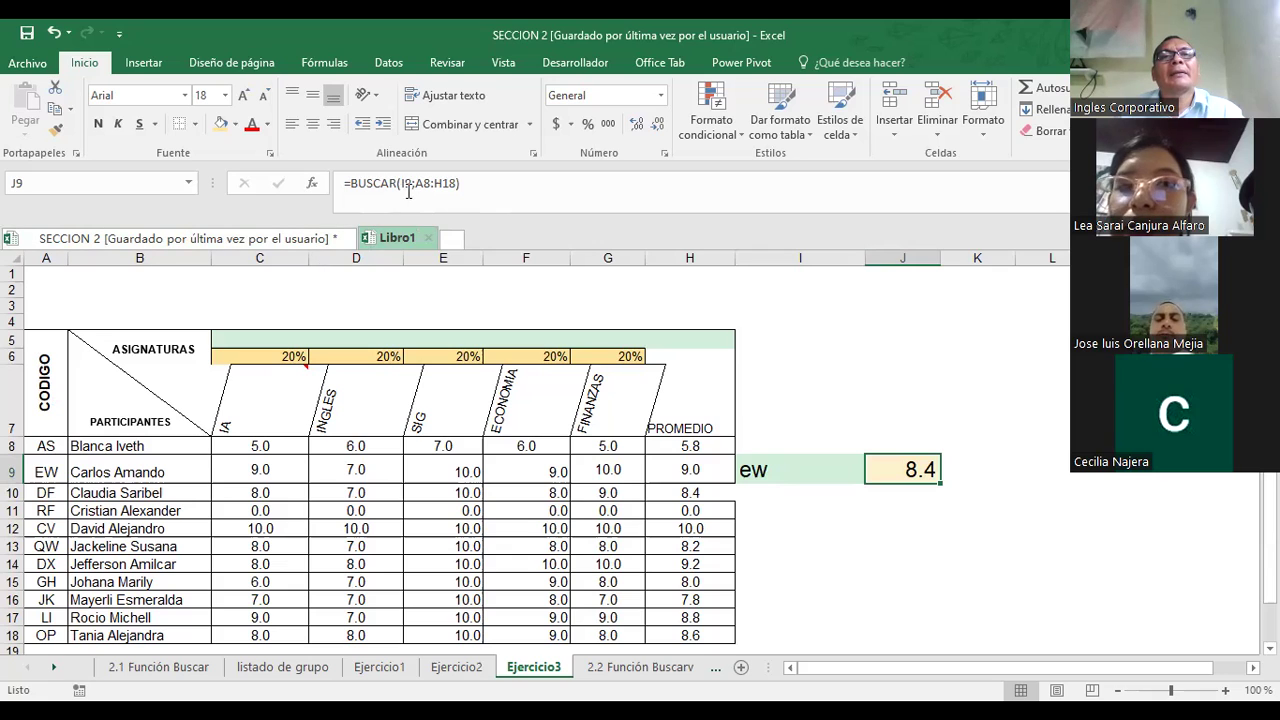
- Change the J9 lookup range from A8:H18 to B8:H18
key(F2)
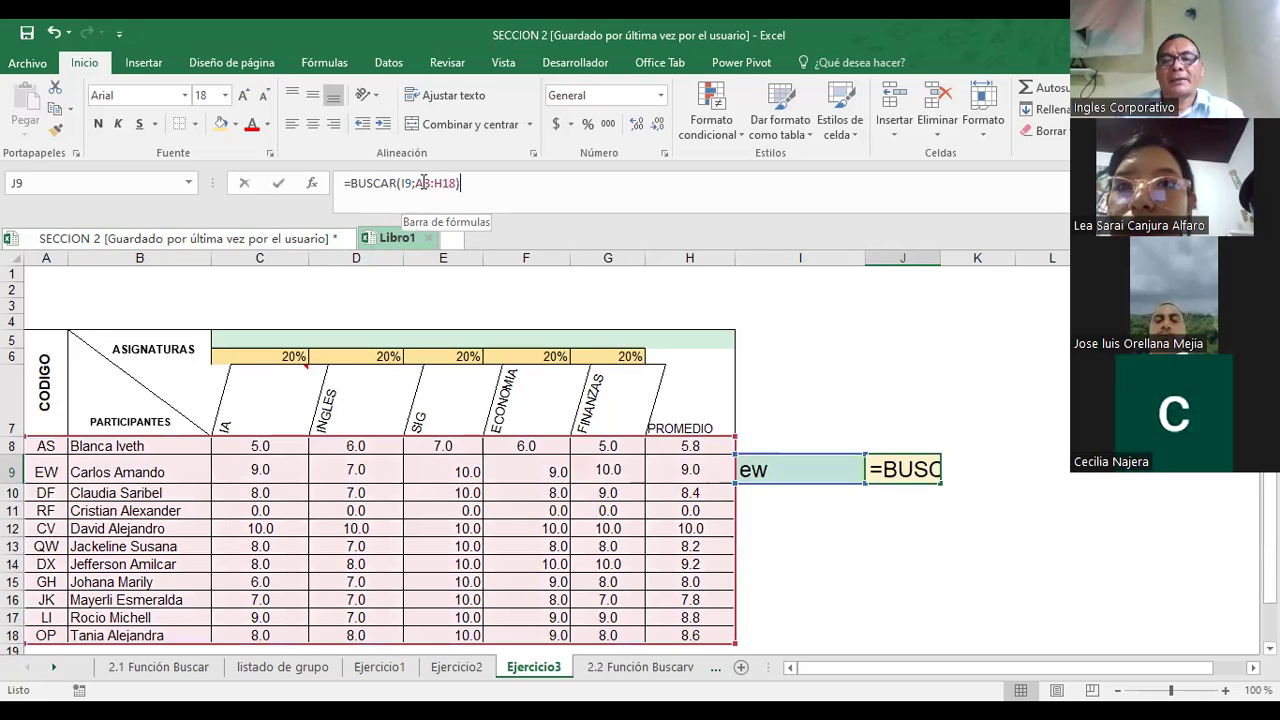
click(423, 182)
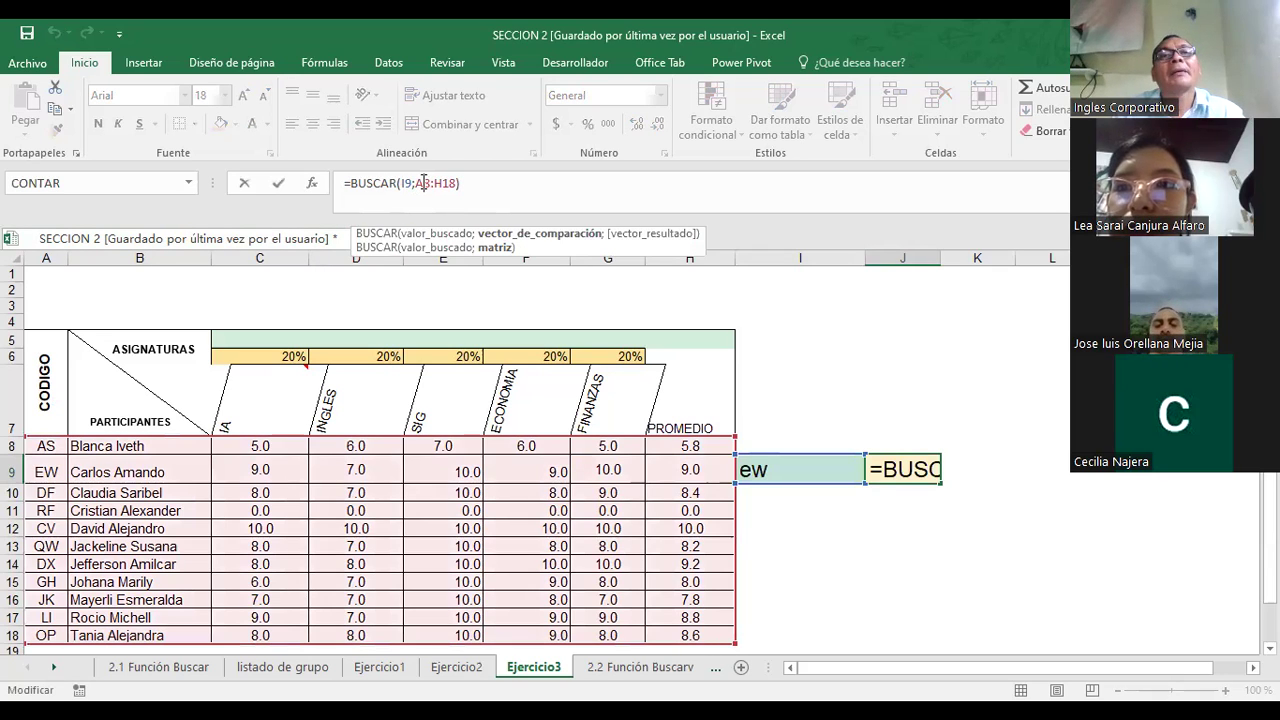
key(BackSpace)
text(B)
key(Return)
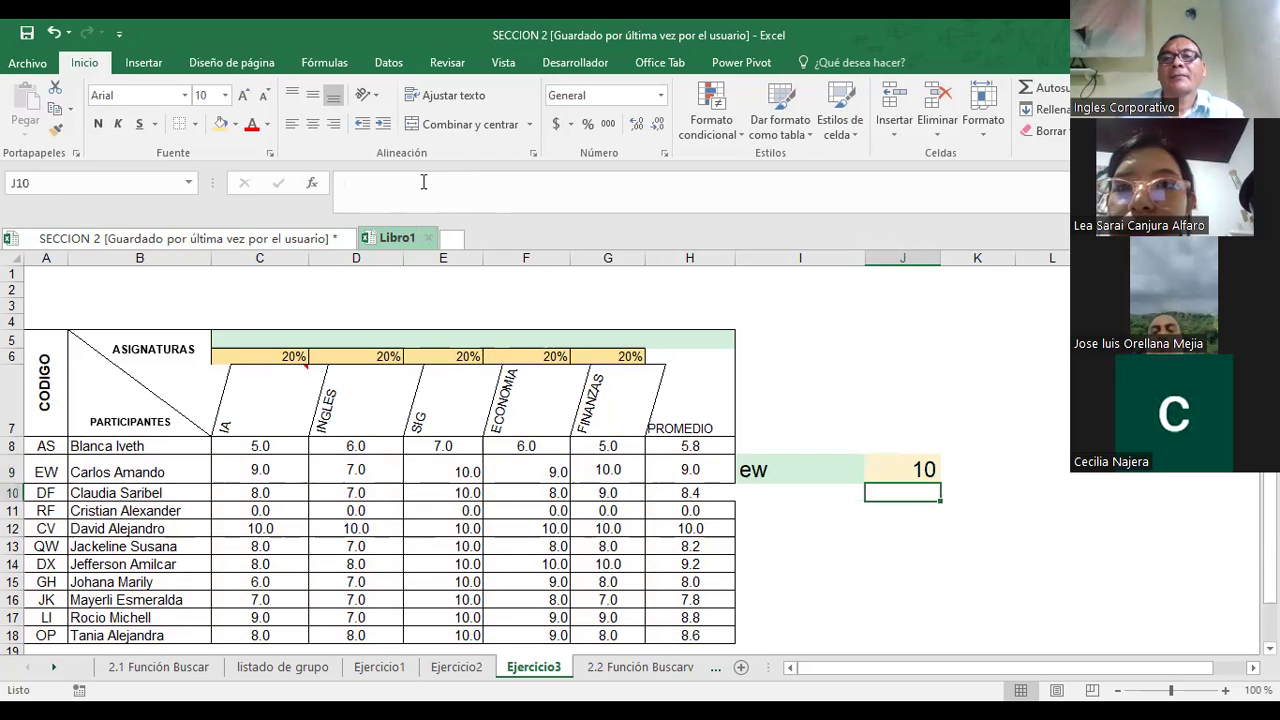
- Test codes AS, DF and OP in I9, ending with OP returning 7.8
click(780, 469)
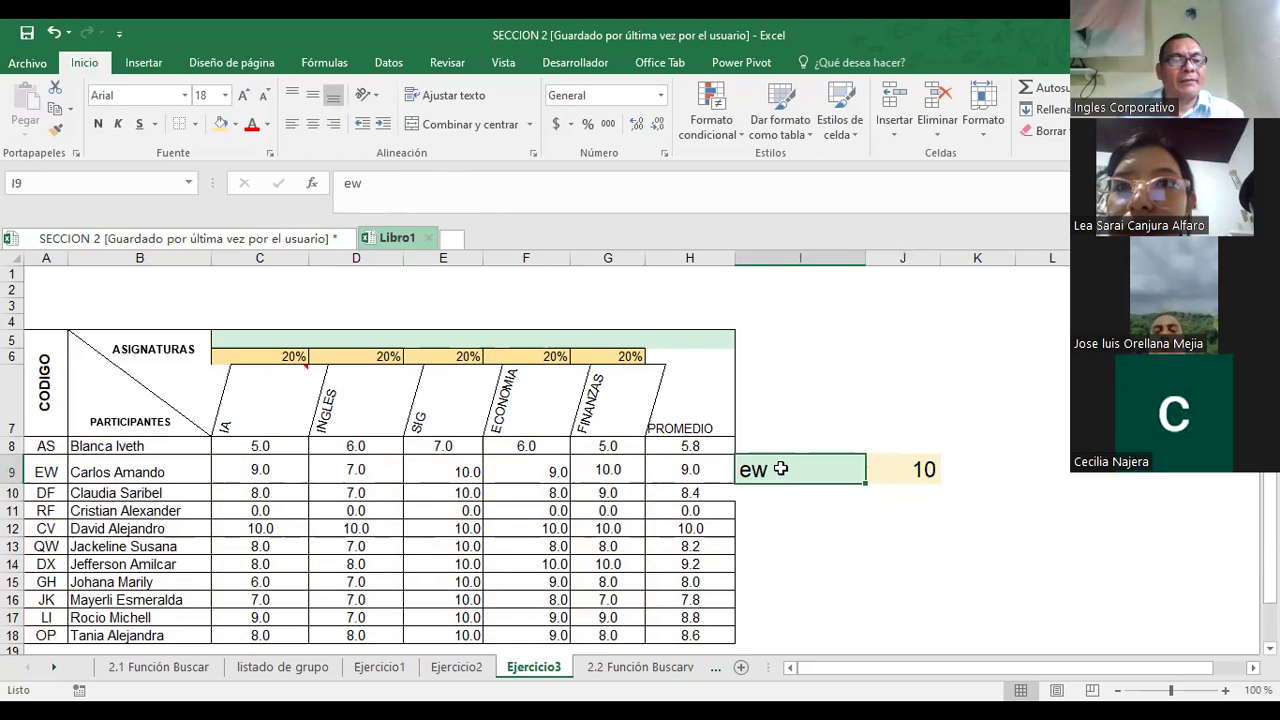
text(AS)
key(Return)
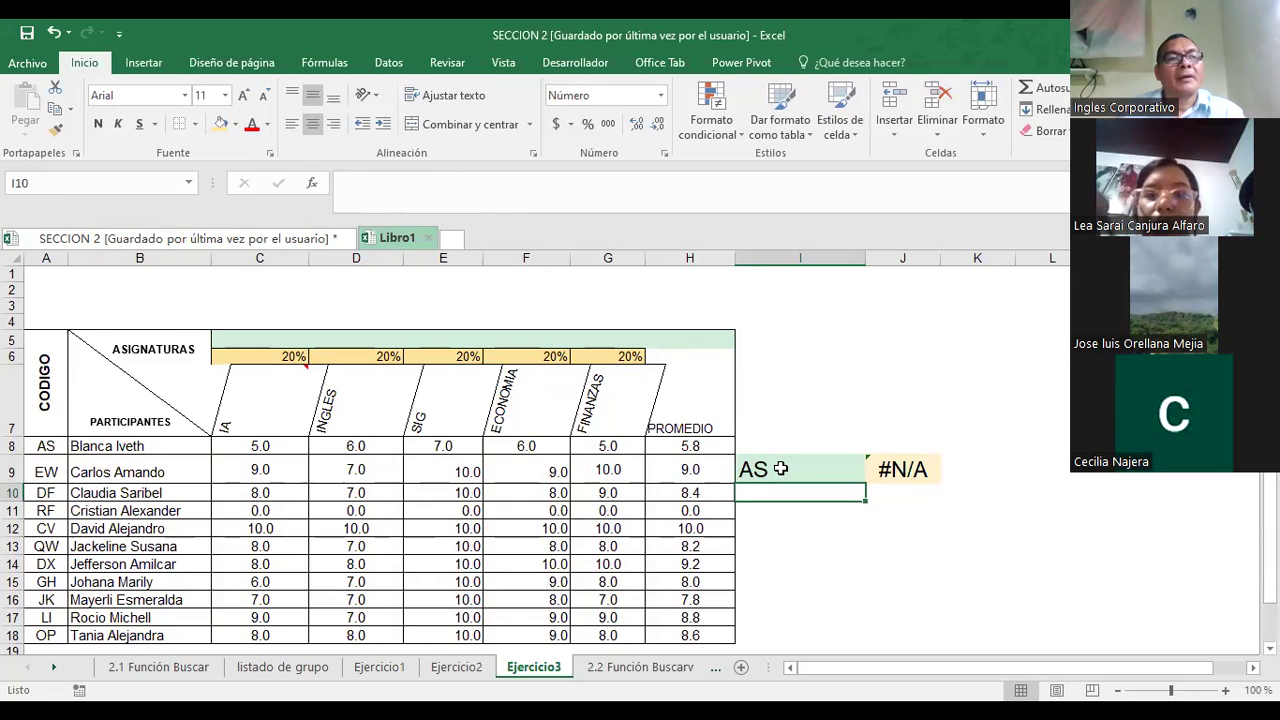
click(780, 469)
text(DF)
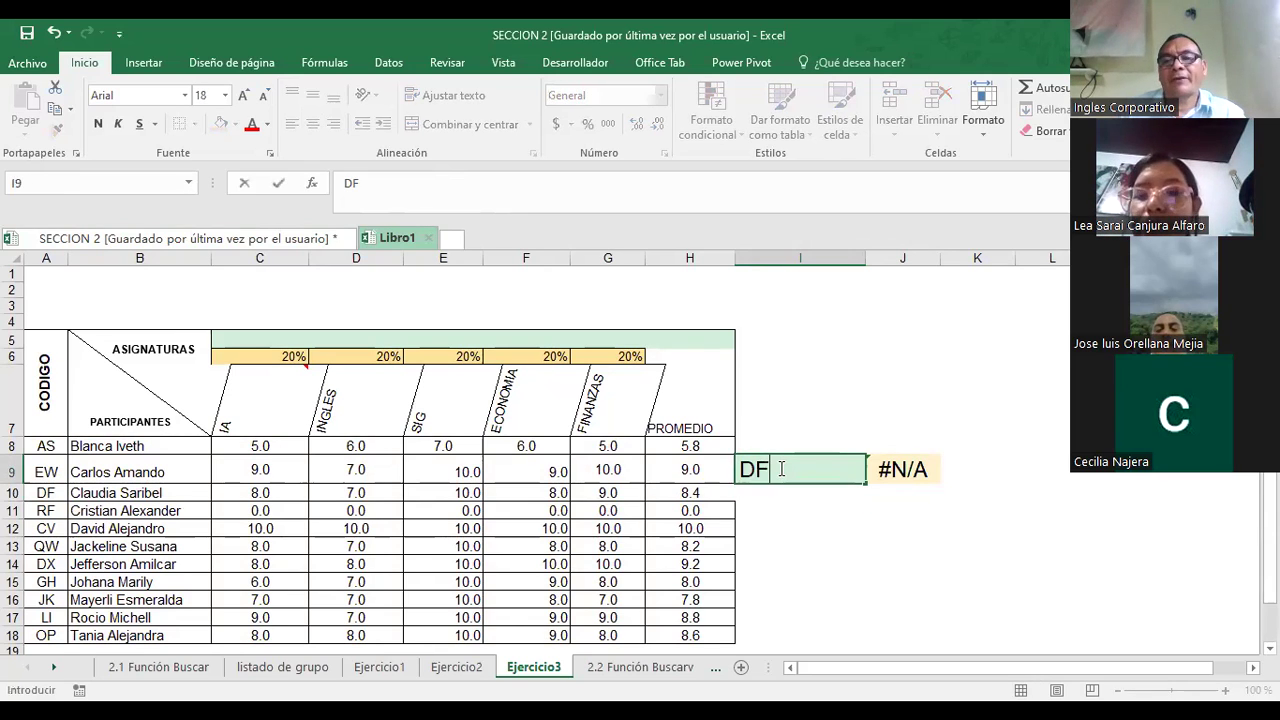
key(Return)
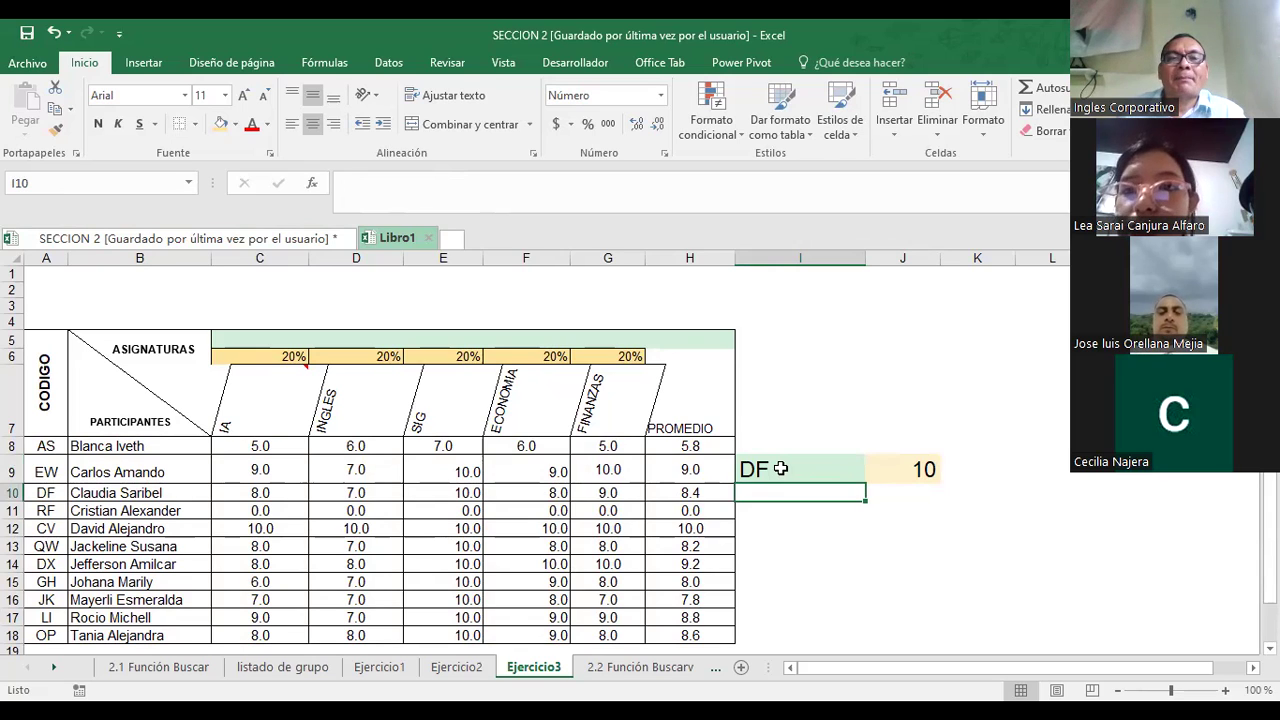
click(885, 468)
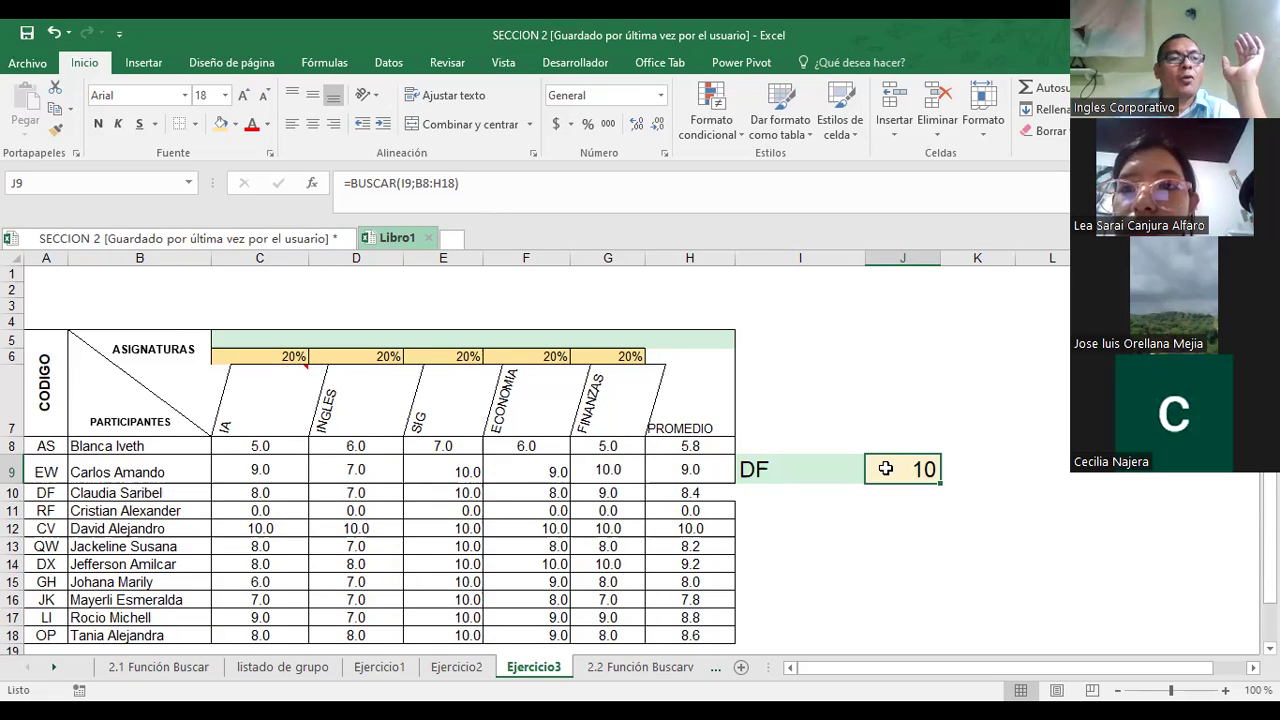
click(820, 480)
key(BackSpace)
text(OP)
key(Return)
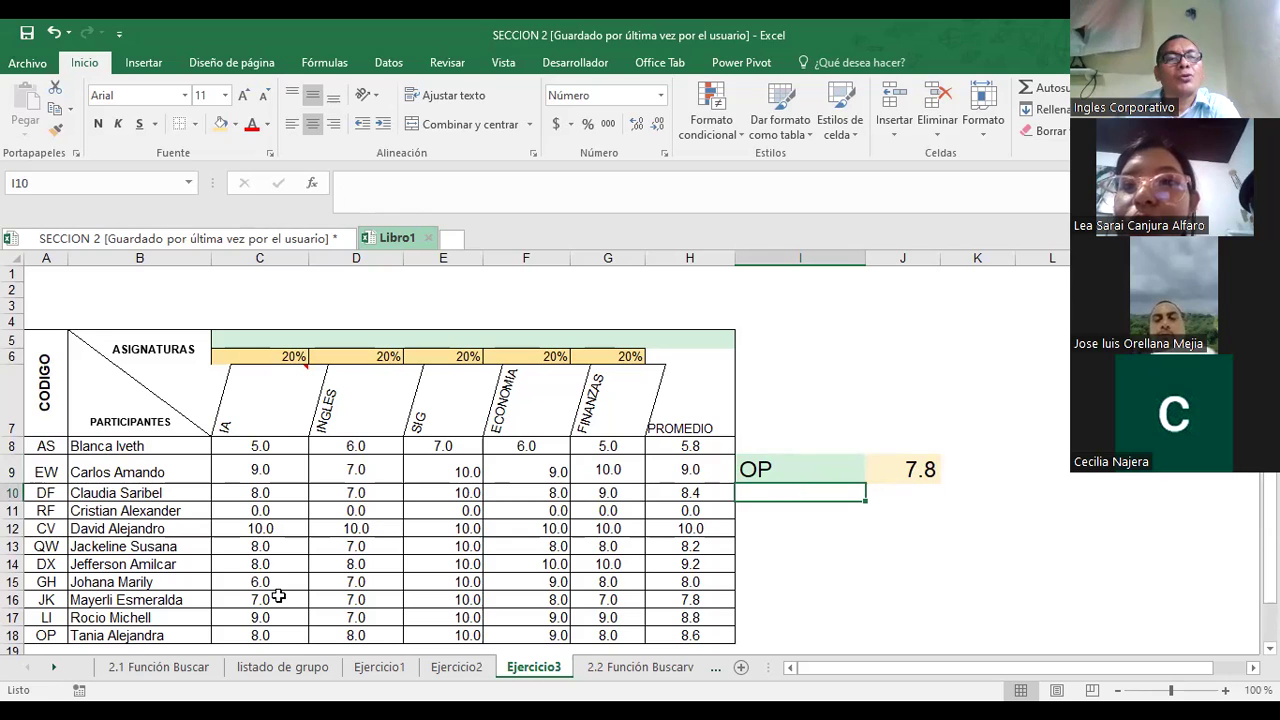
- Enter codes JK, EW and CV in I9 in turn, with J9 ending at 0 for CV
click(762, 472)
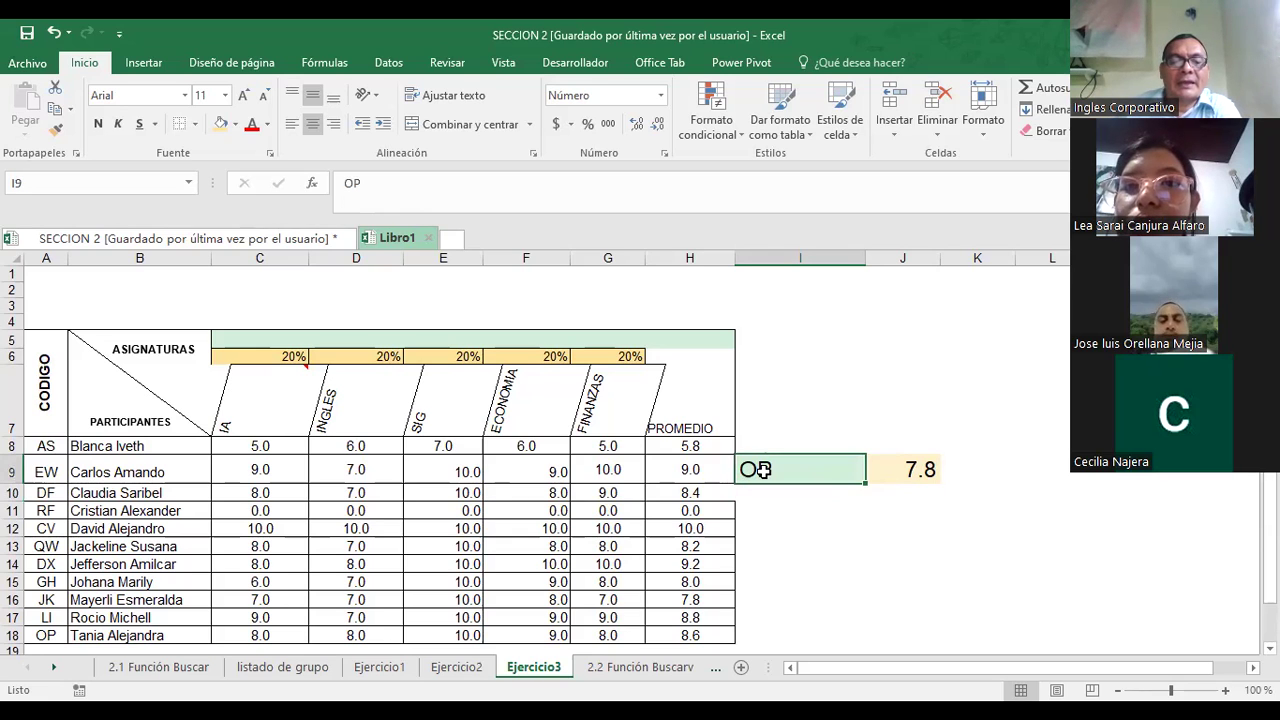
text(JK)
key(Return)
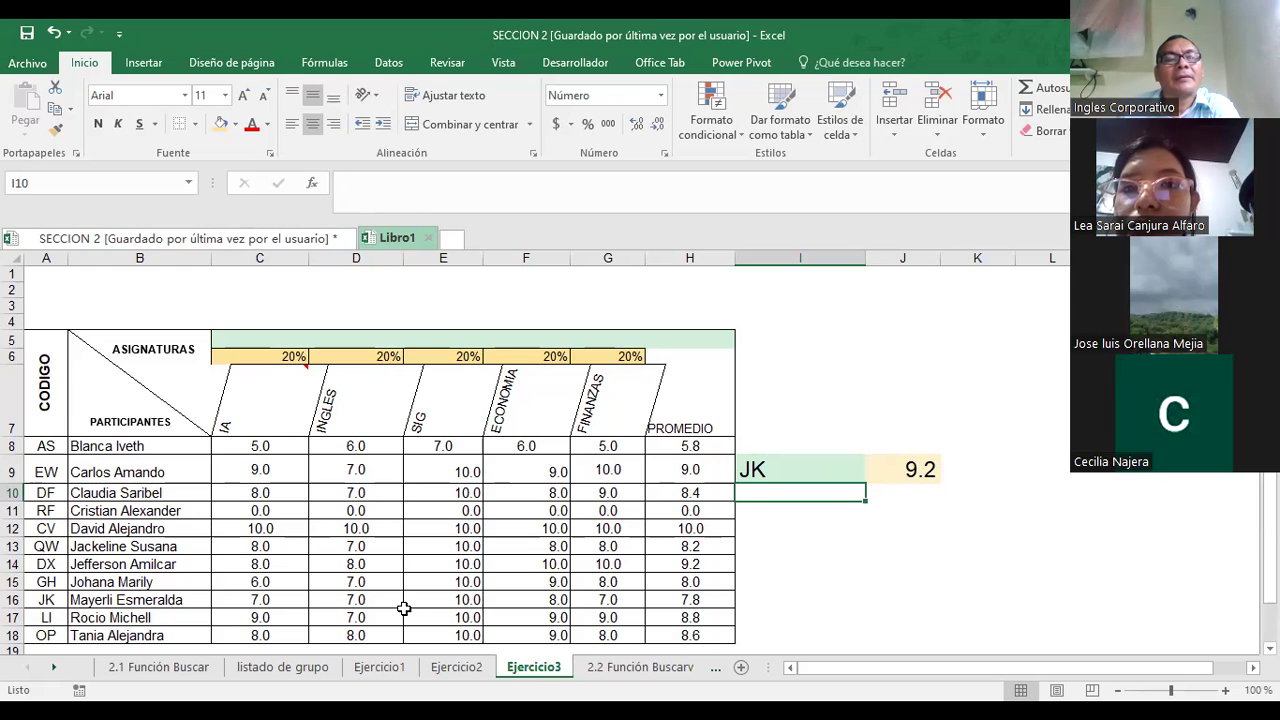
click(46, 600)
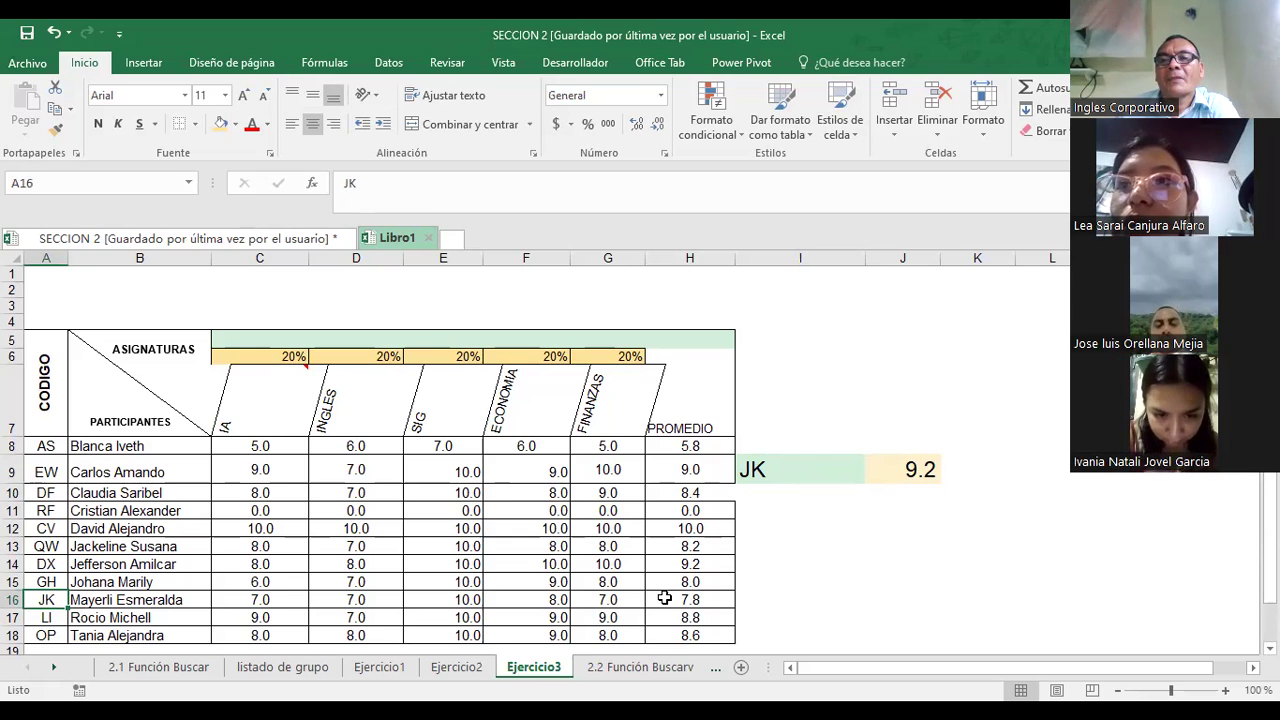
click(770, 473)
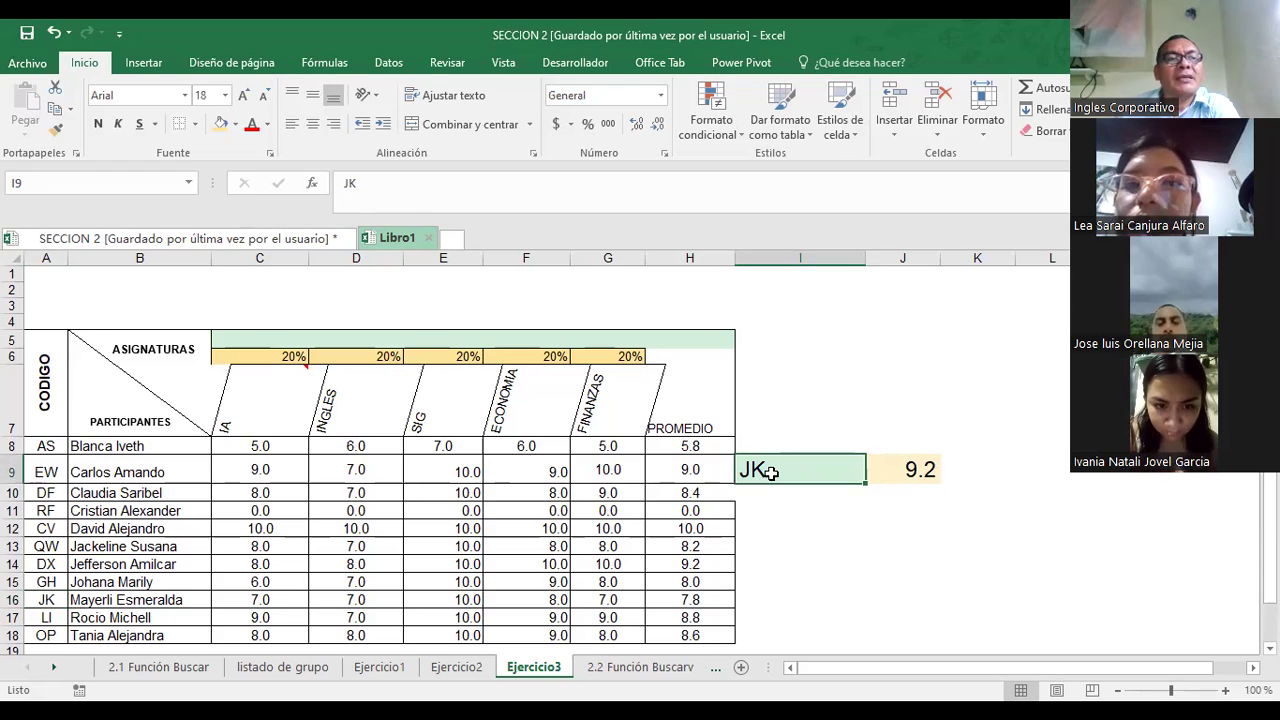
text(EW)
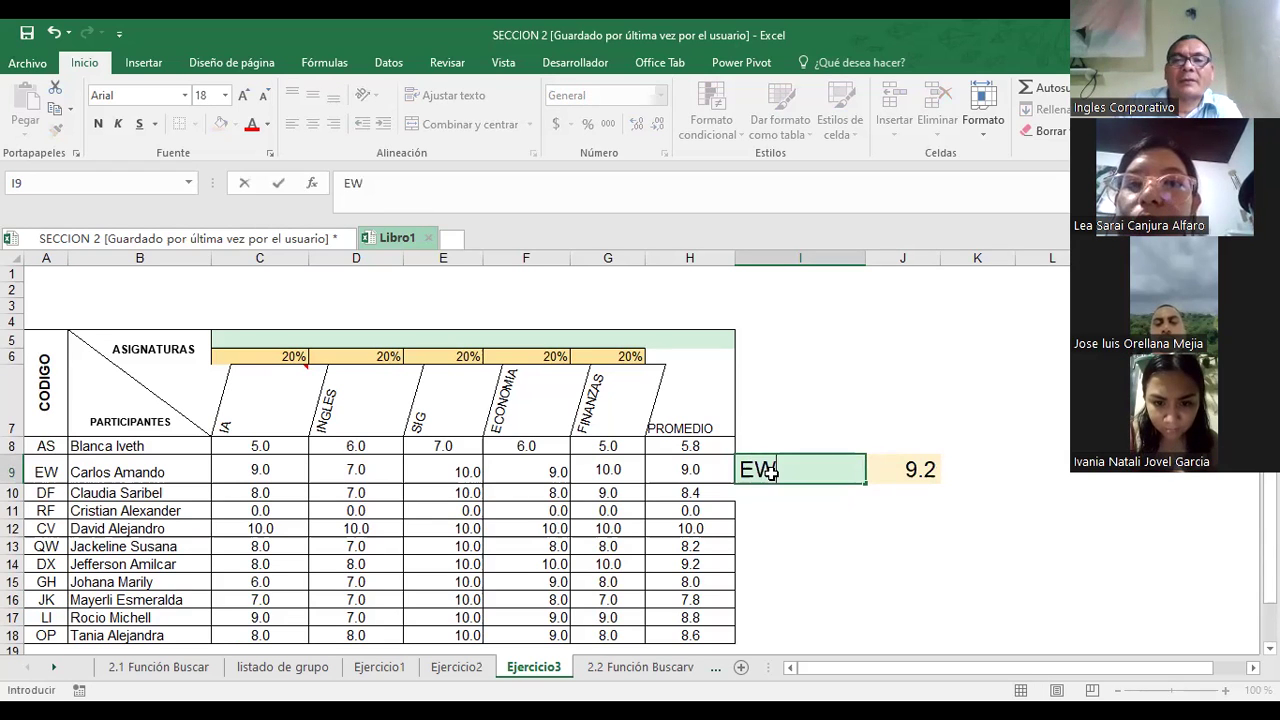
key(Return)
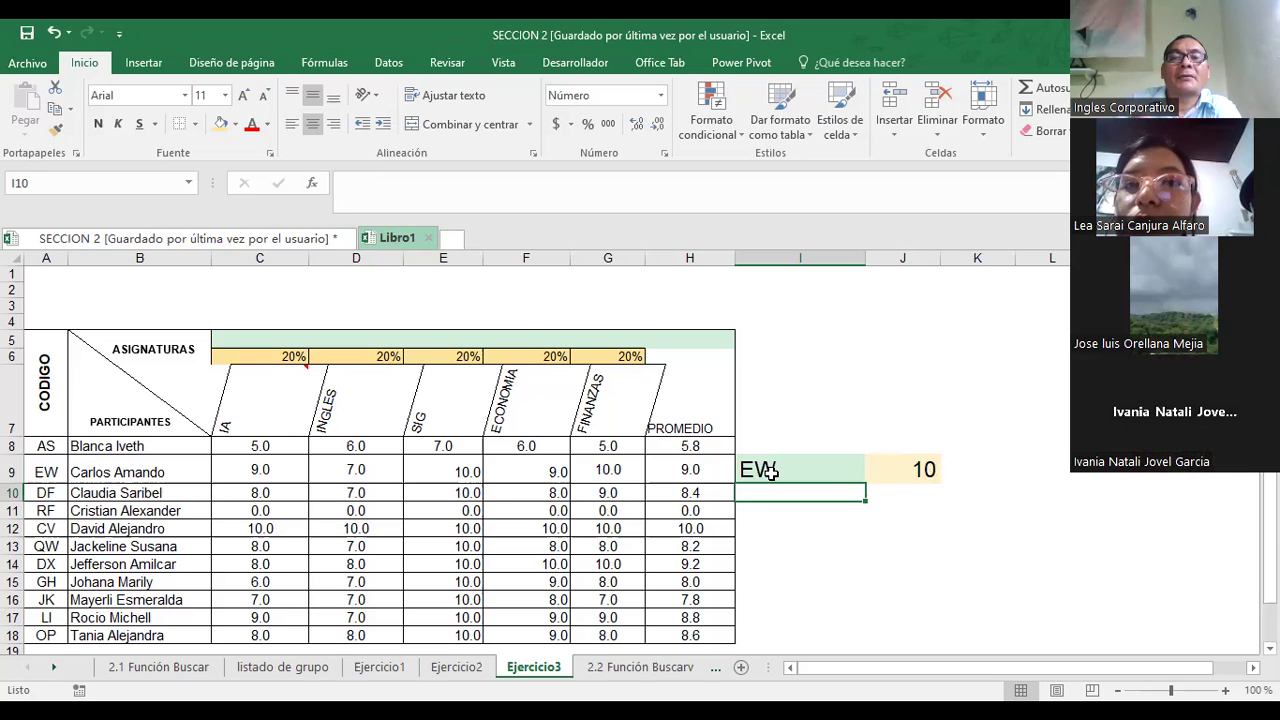
click(762, 470)
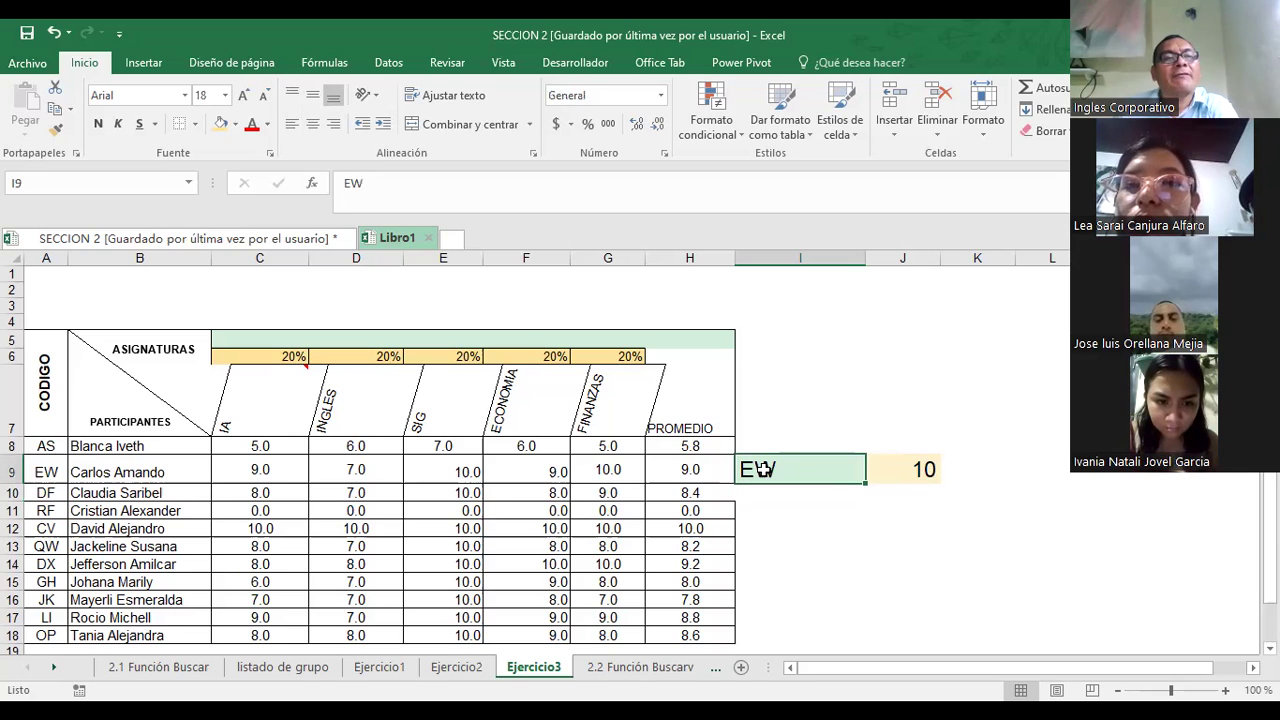
text(CV)
key(Return)
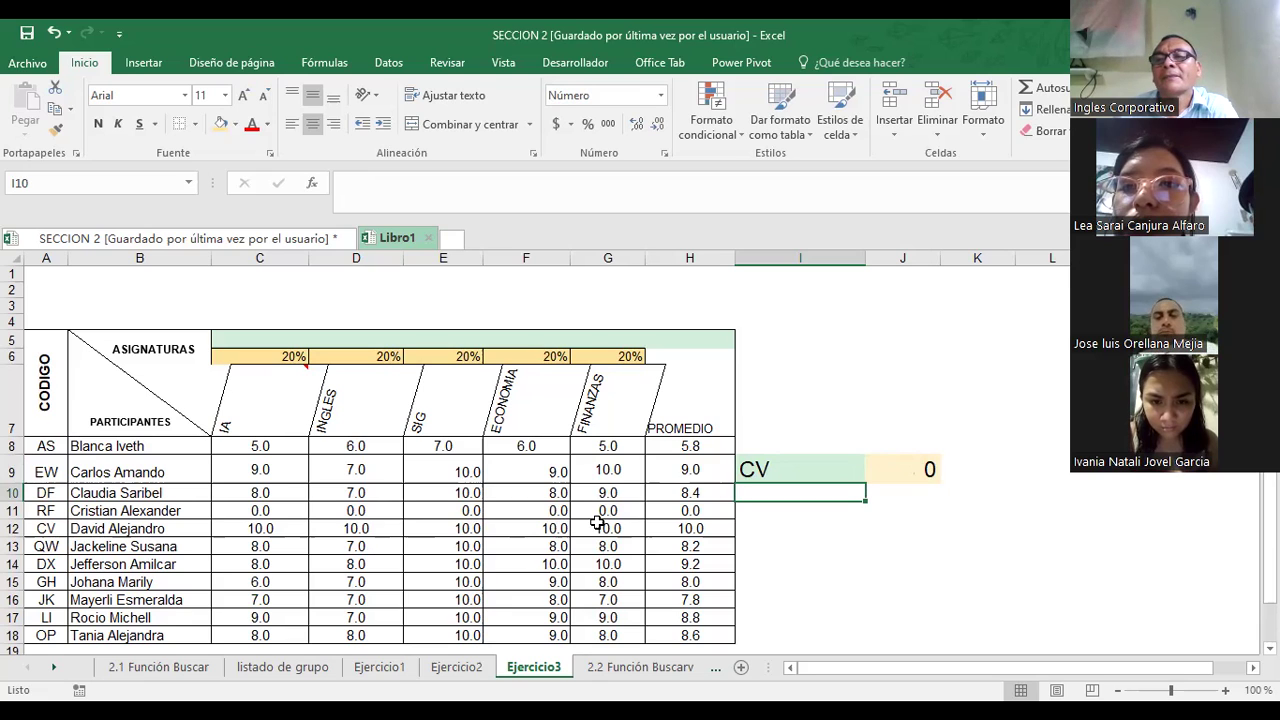
click(795, 467)
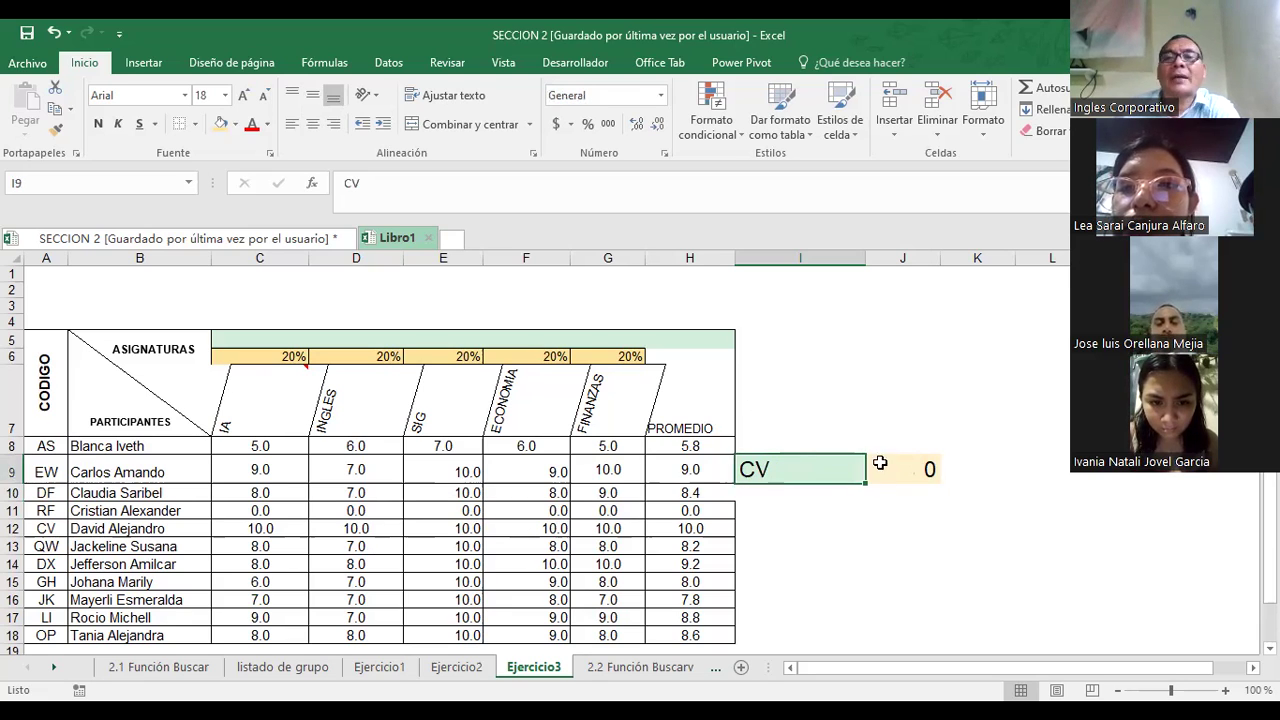
click(914, 467)
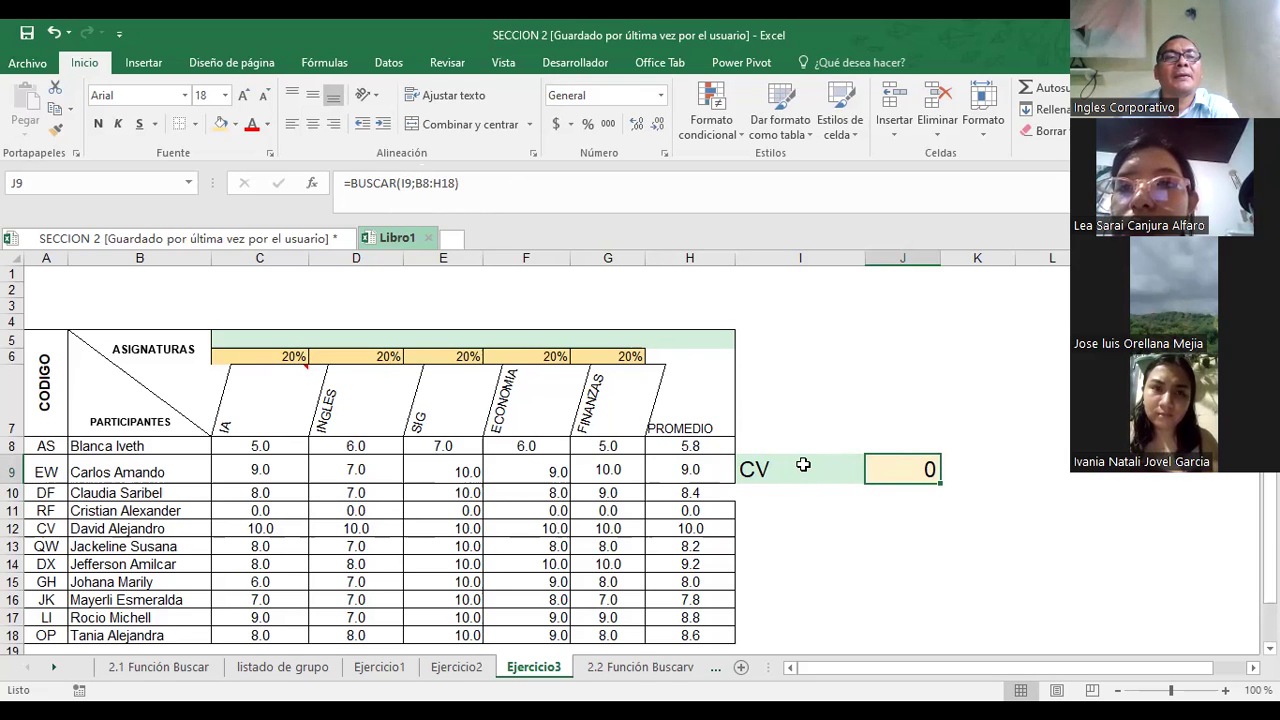
- Restore the J9 lookup range to A8:H18
click(422, 183)
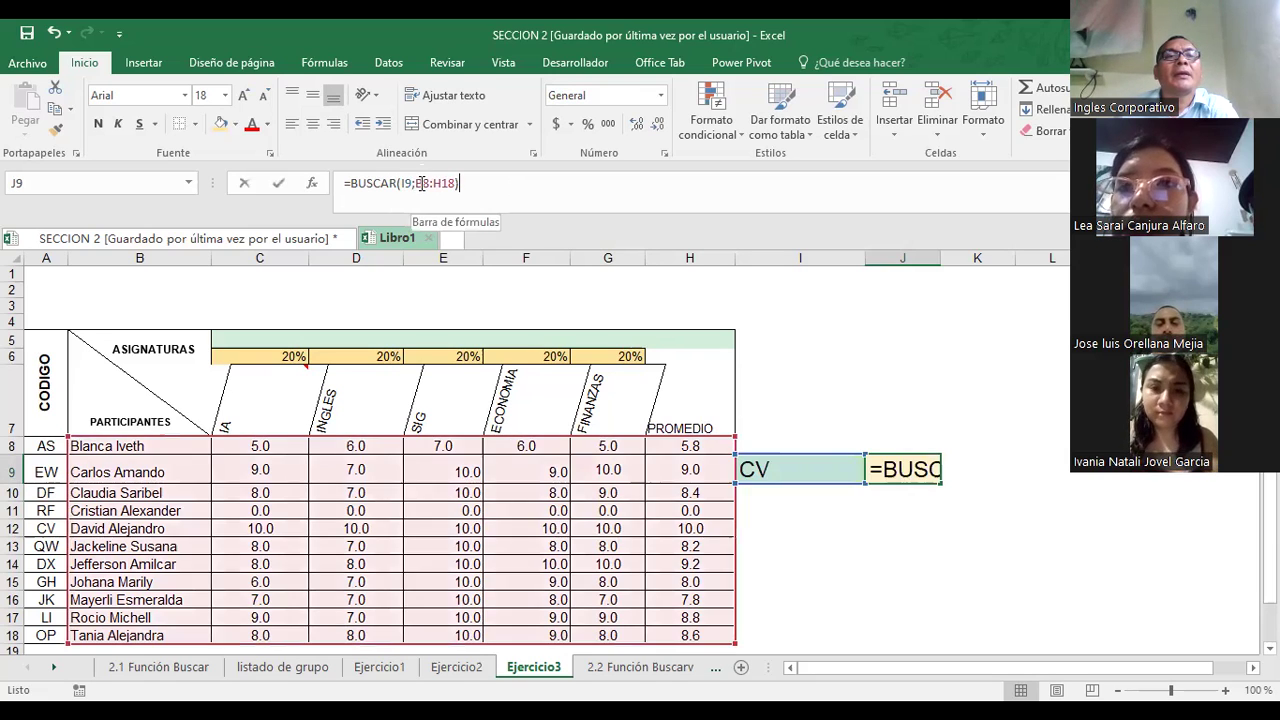
key(BackSpace)
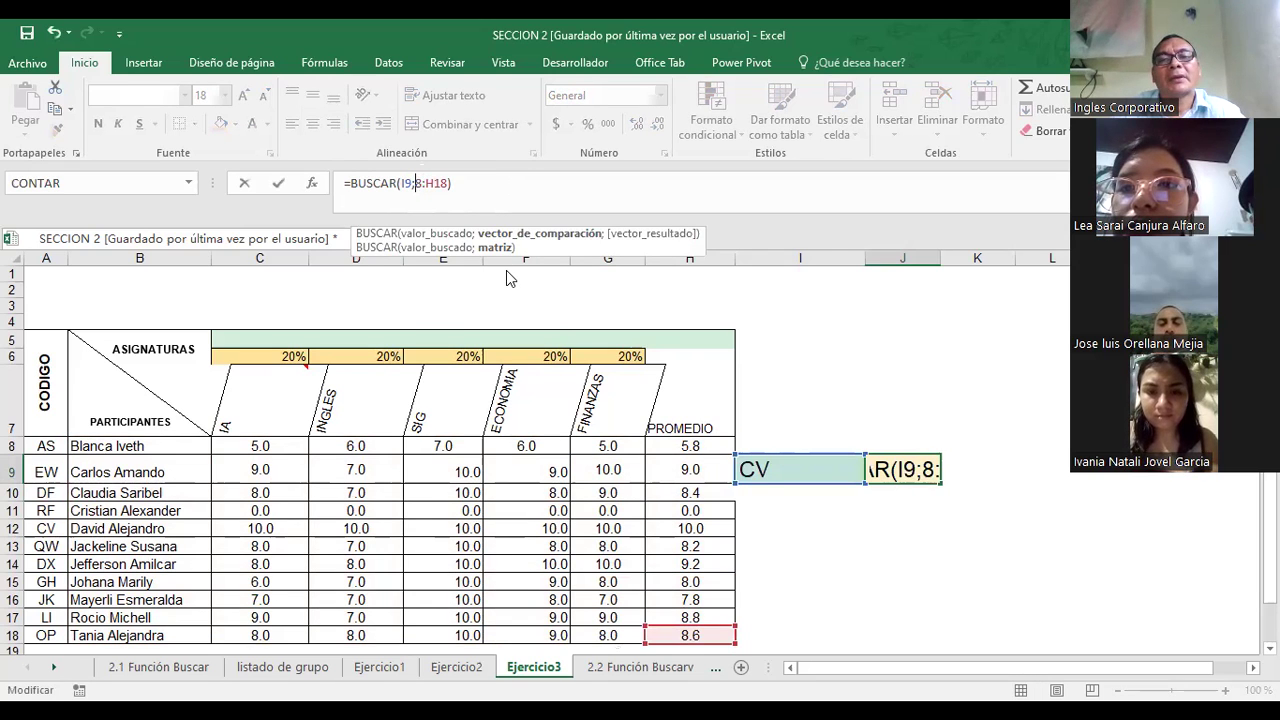
text(A)
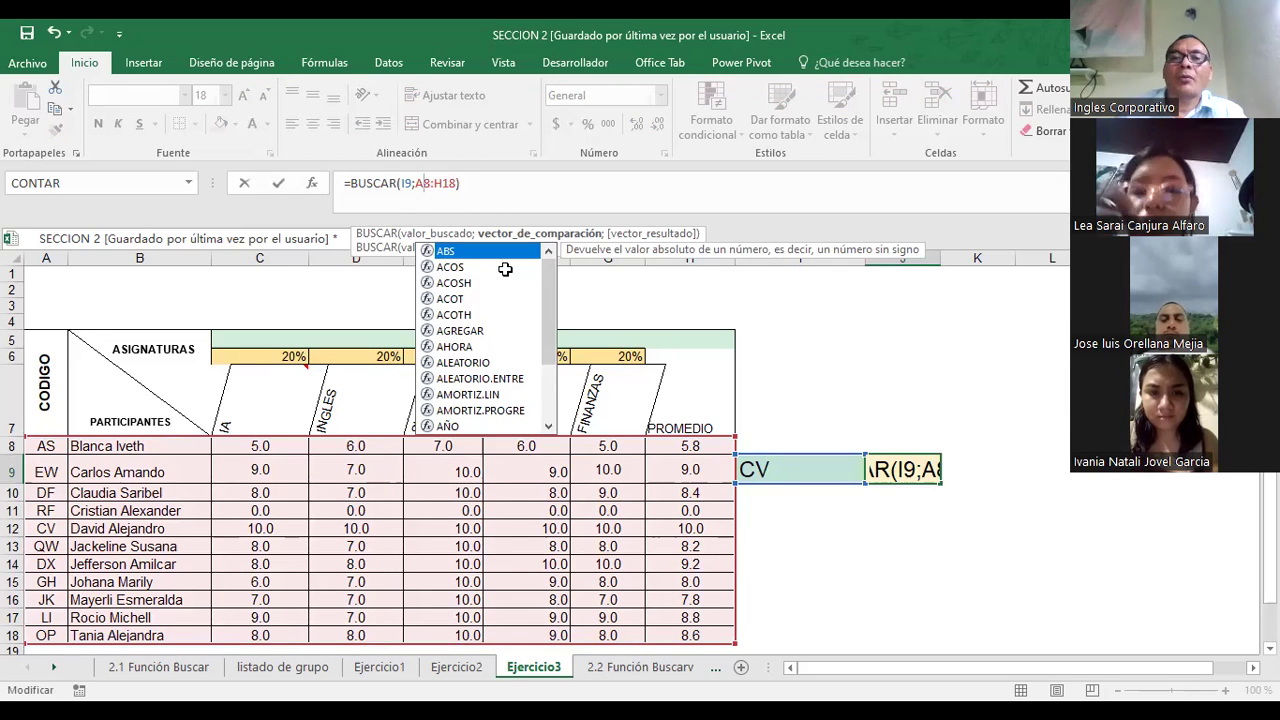
key(Return)
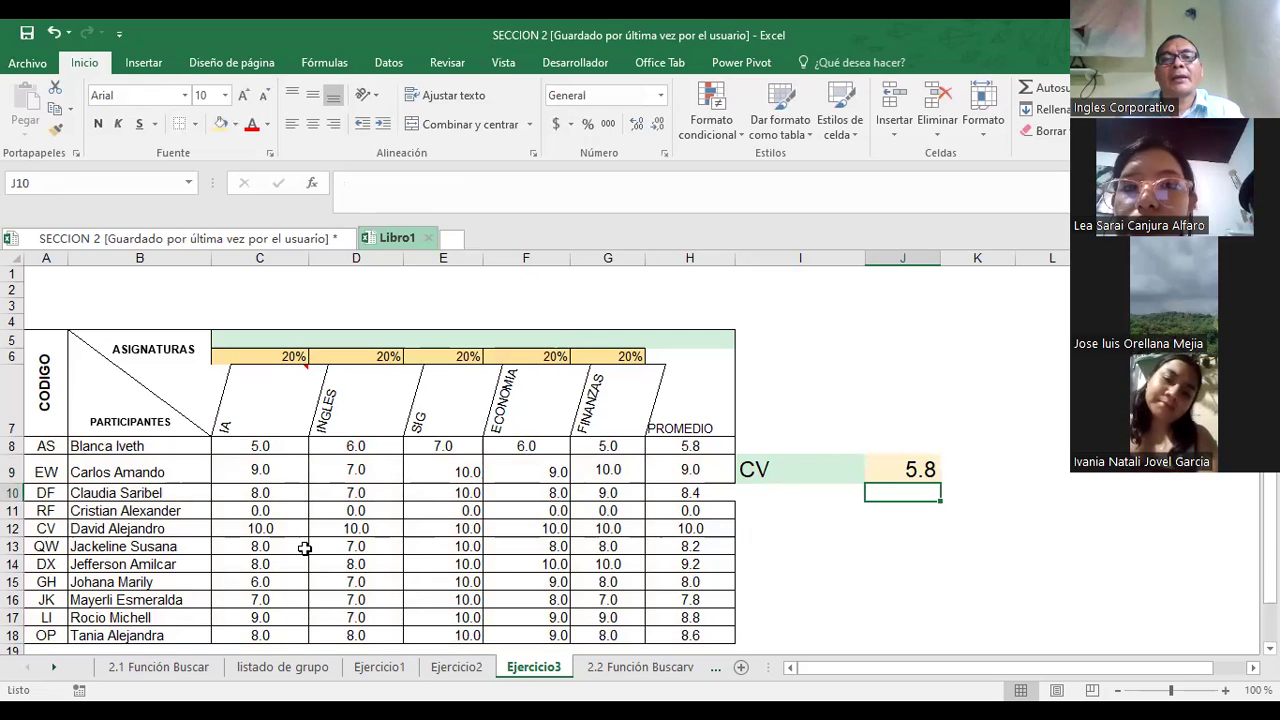
click(922, 468)
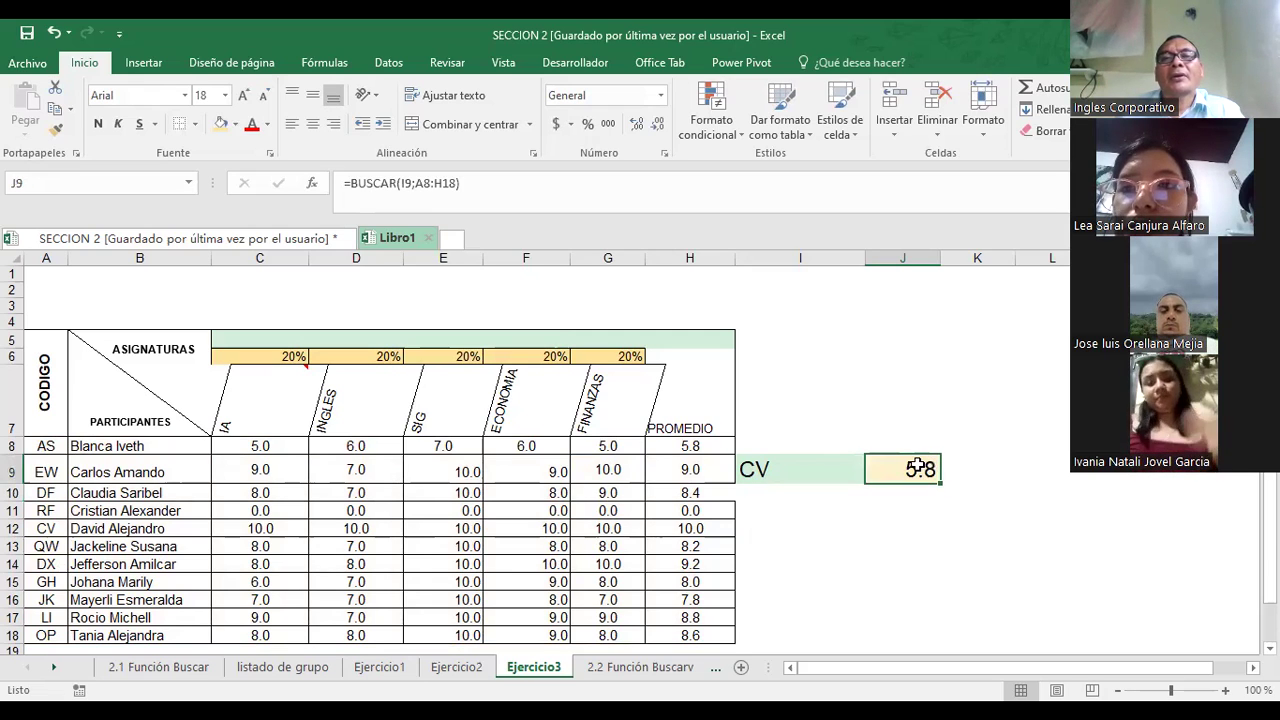
- Enter AS in I9 so J9 returns 5.8
click(816, 468)
text(AS)
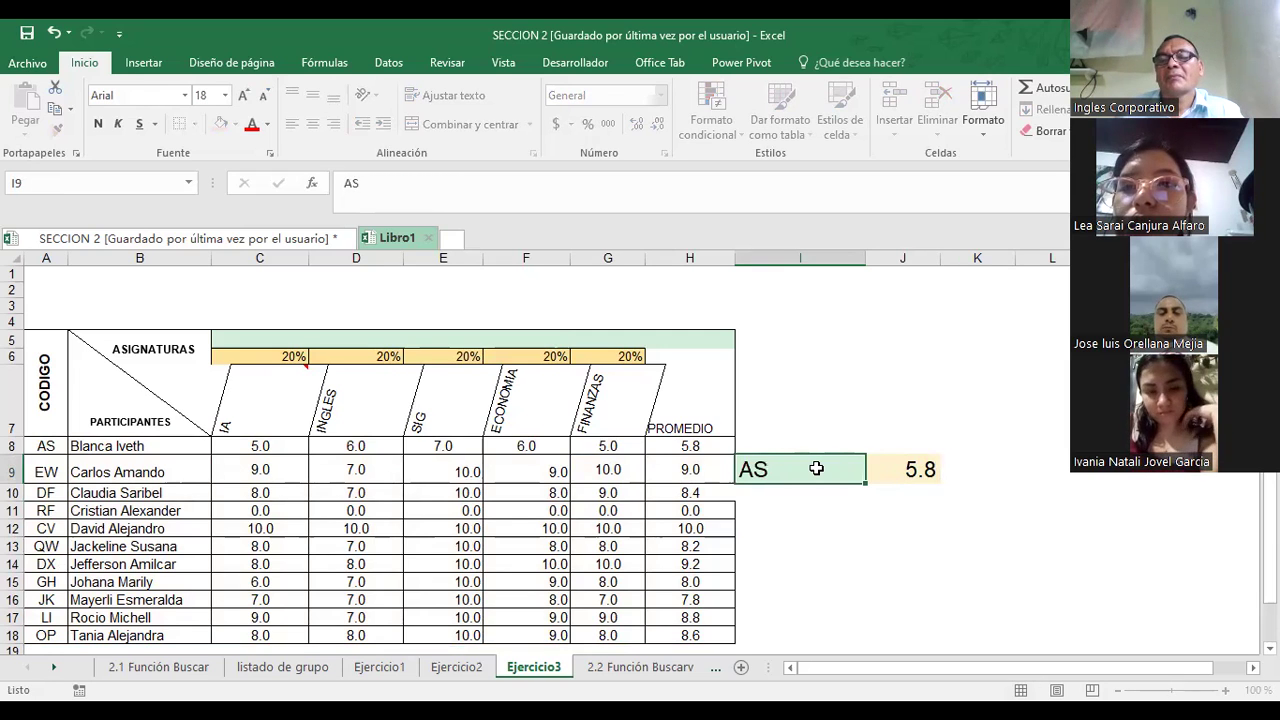
key(Return)
click(905, 468)
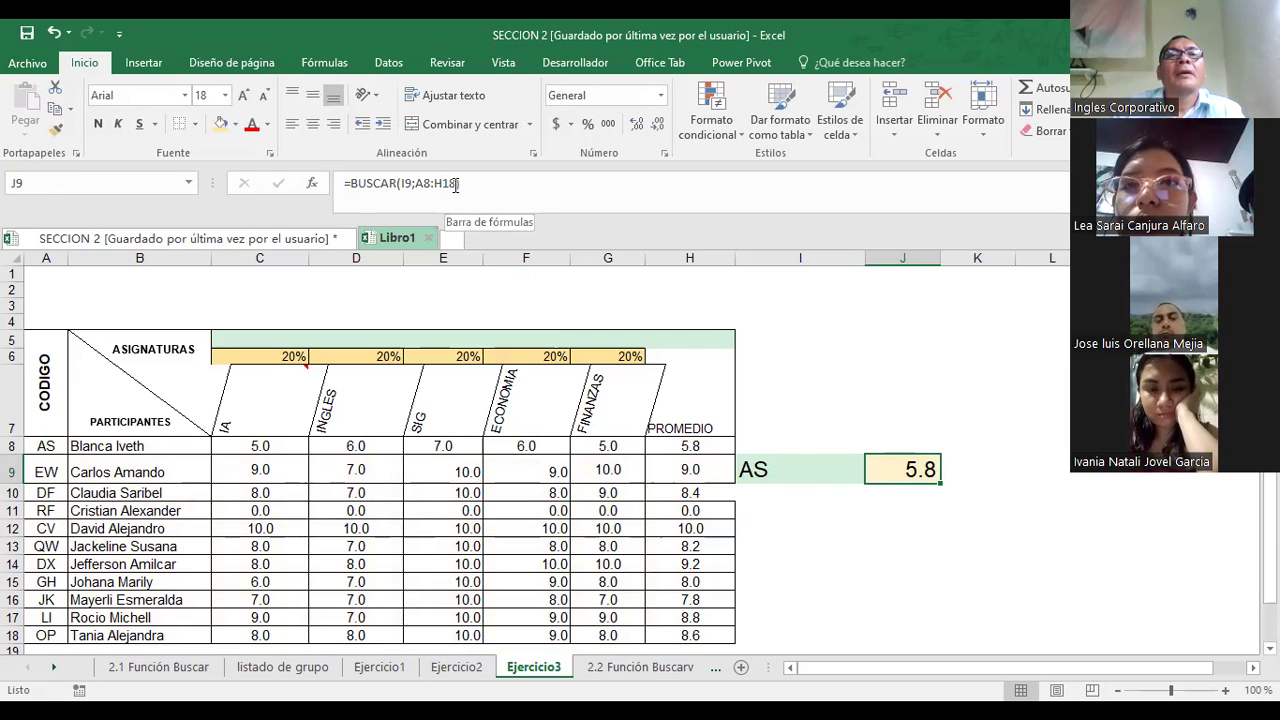
- Change J9's lookup range from A8:H18 to B8:C18 and accept the formula correction
click(456, 184)
key(BackSpace)
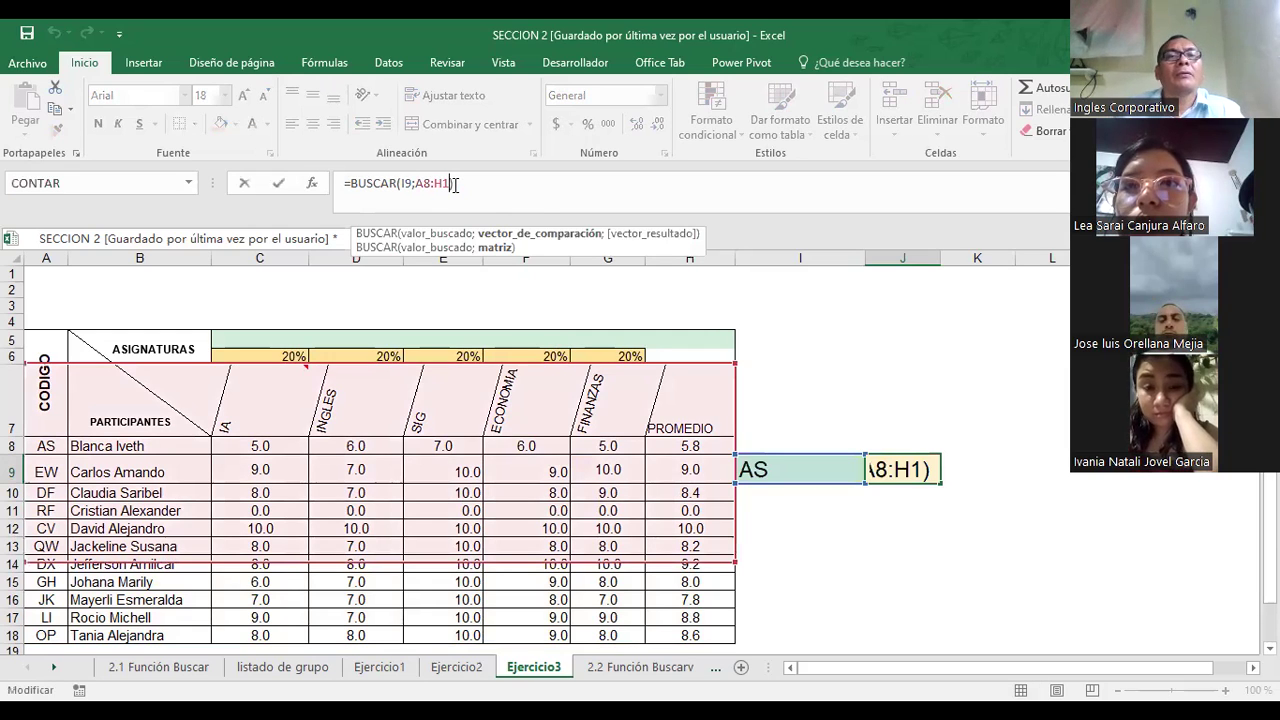
key(BackSpace)
key(BackSpace)
key(BackSpace)
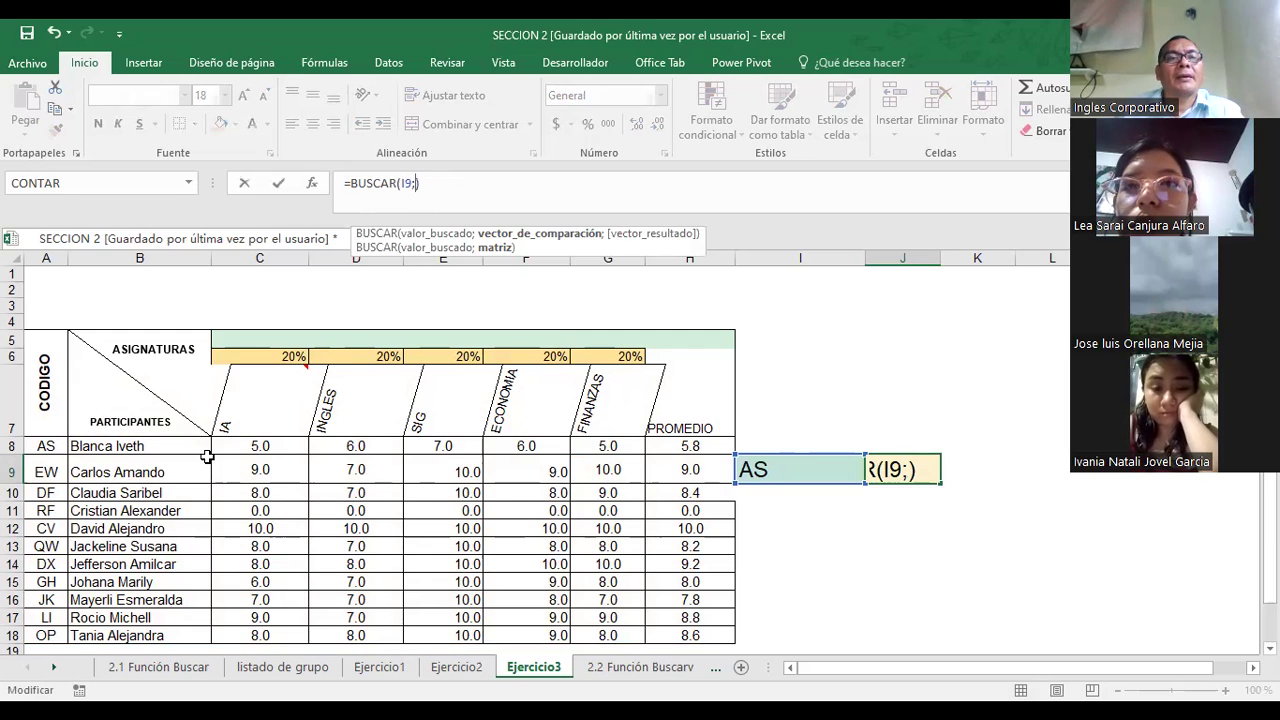
drag(207, 456, 262, 478)
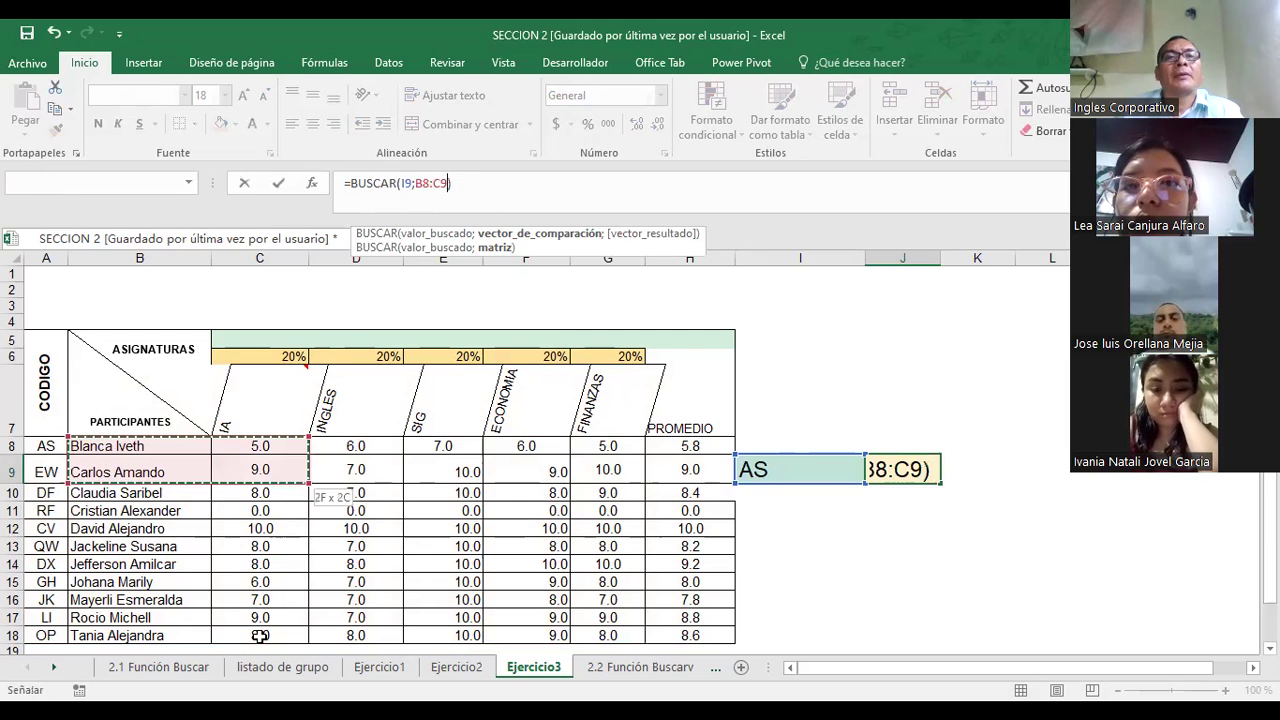
drag(260, 636, 260, 636)
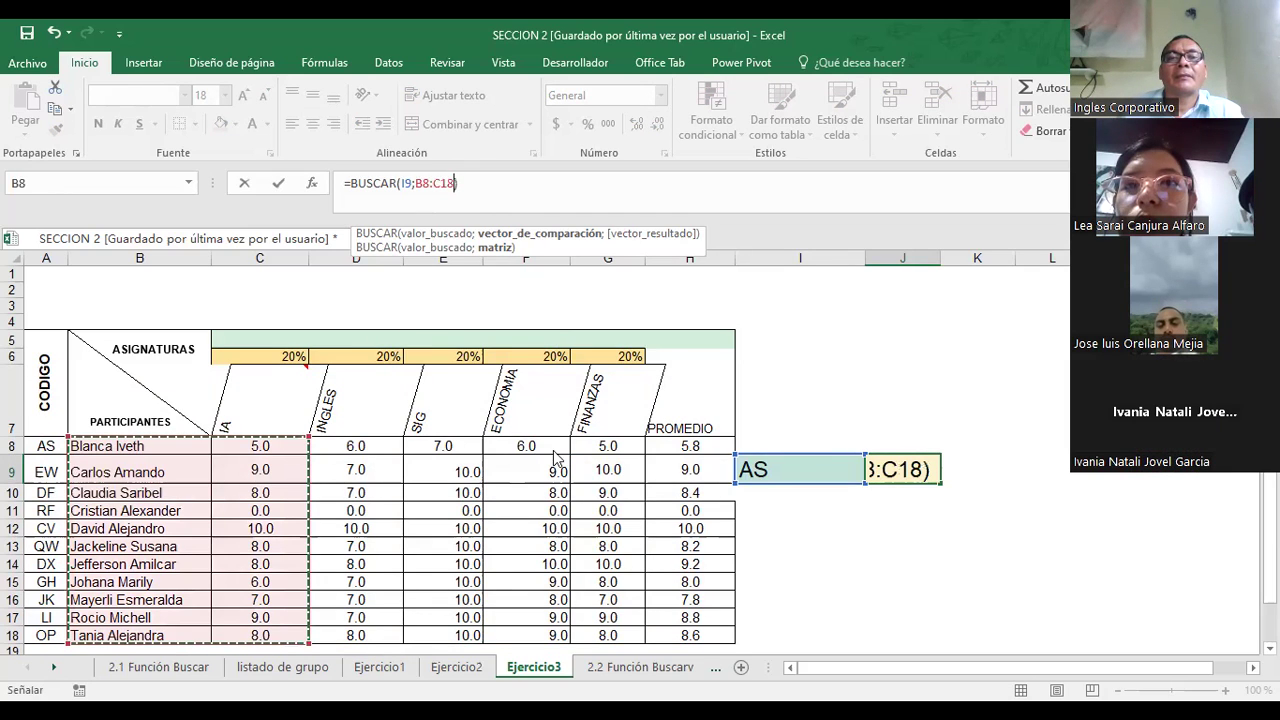
text())
key(Return)
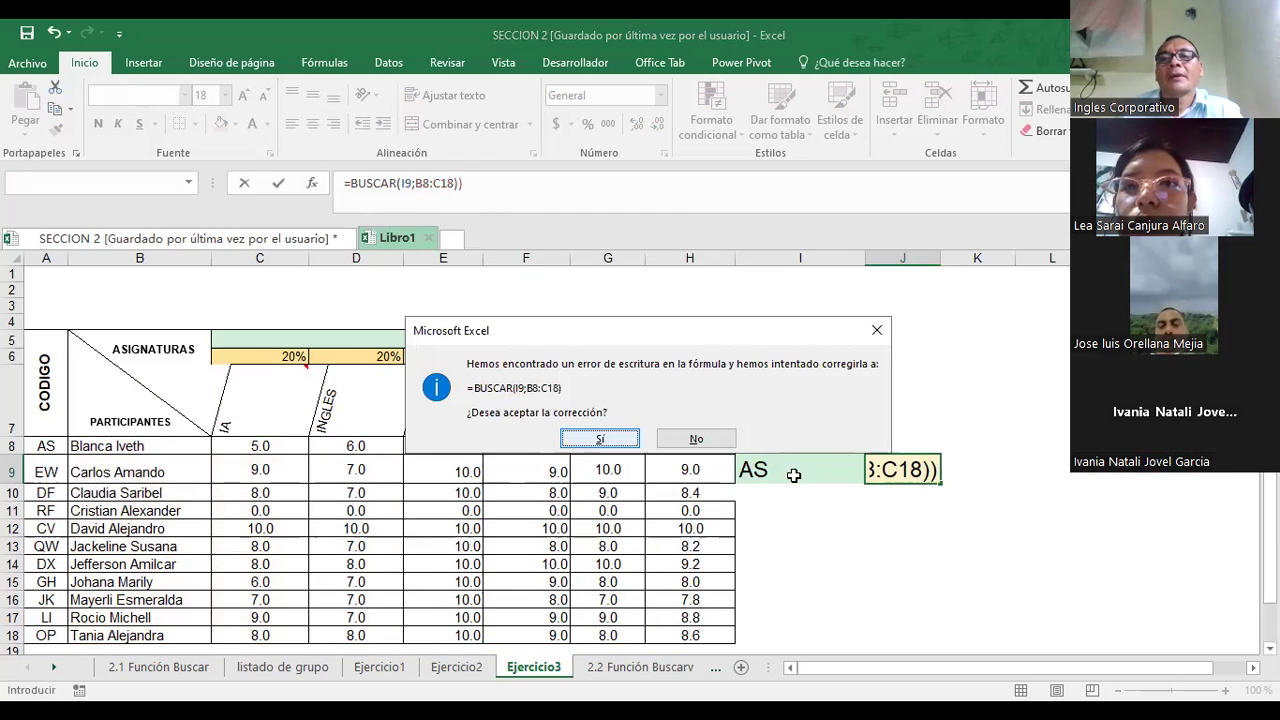
key(Return)
- Replace the code in I9 with EW
click(797, 469)
key(Delete)
text(E)
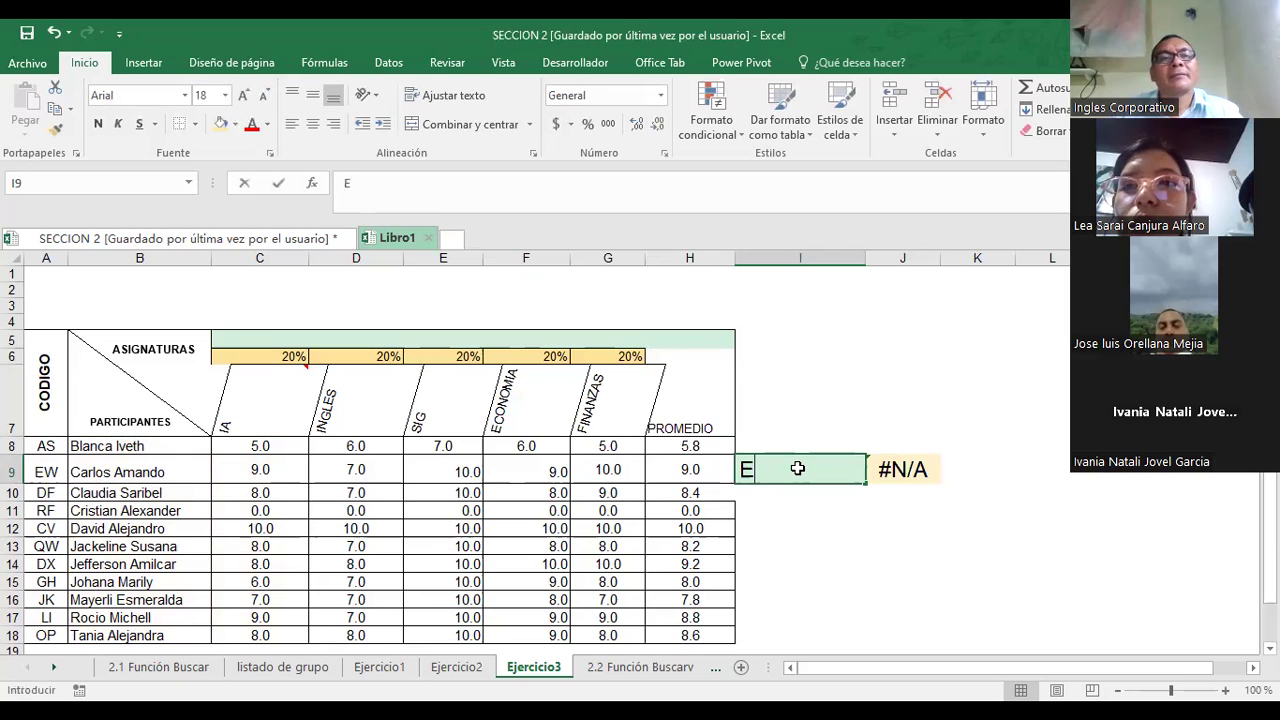
text(W)
key(Return)
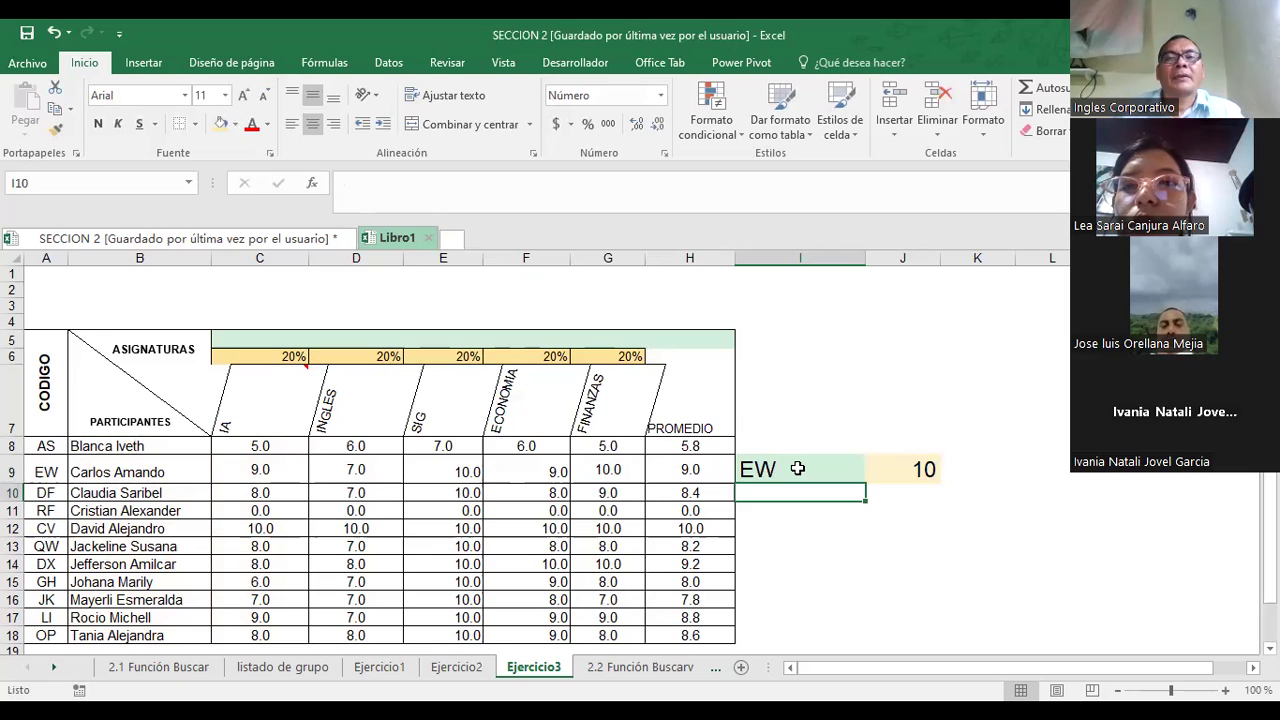
- Enter DF, then OP, as the code in I9, cancelling a stray entry in I10
click(797, 469)
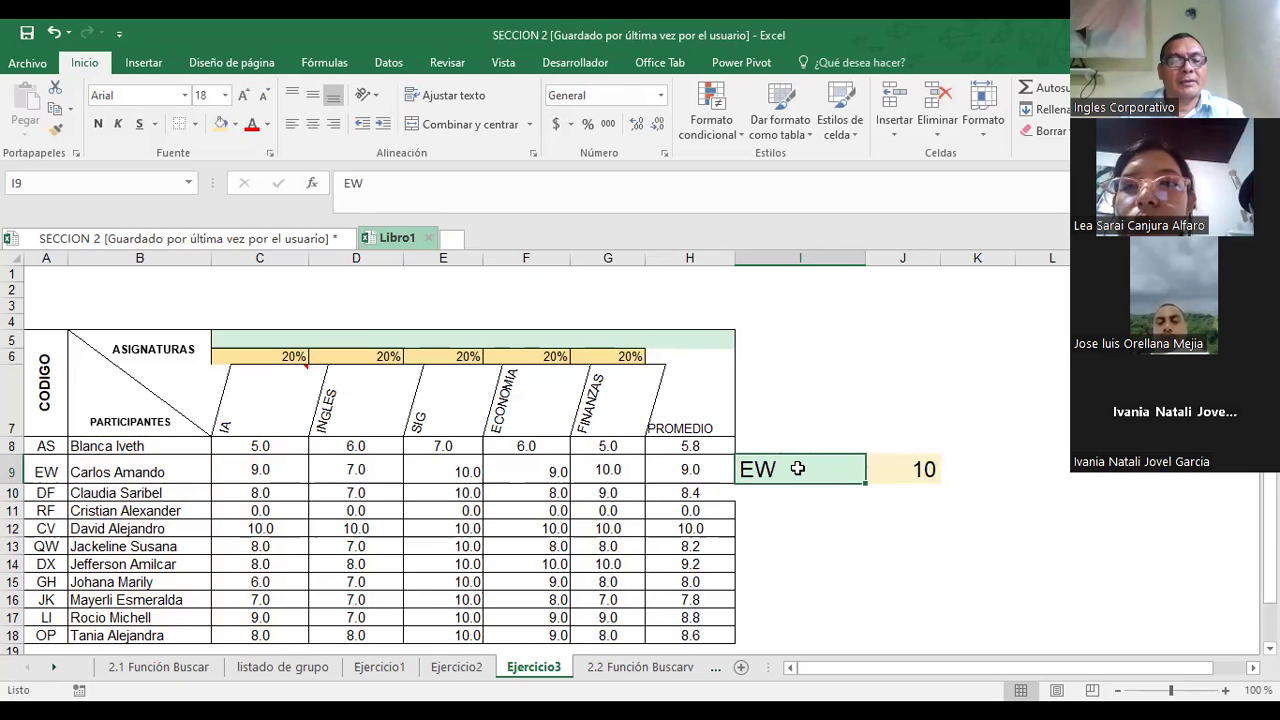
text(DF)
key(Return)
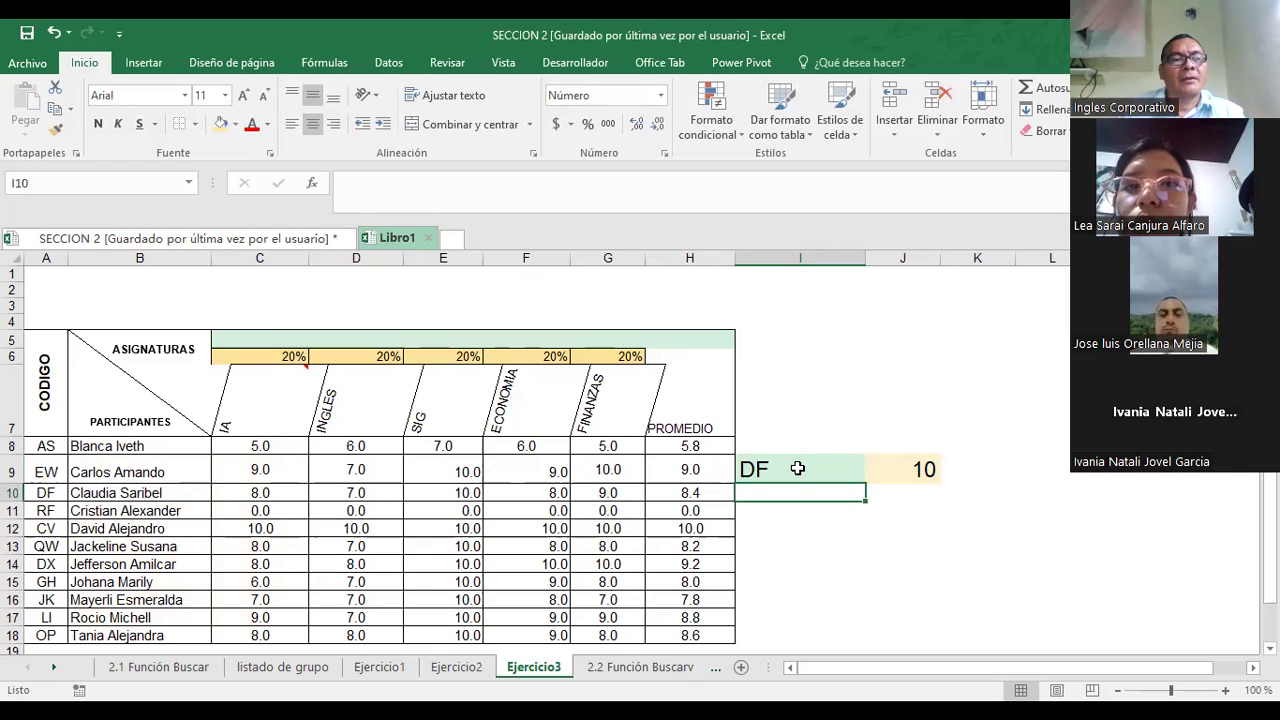
key(F2)
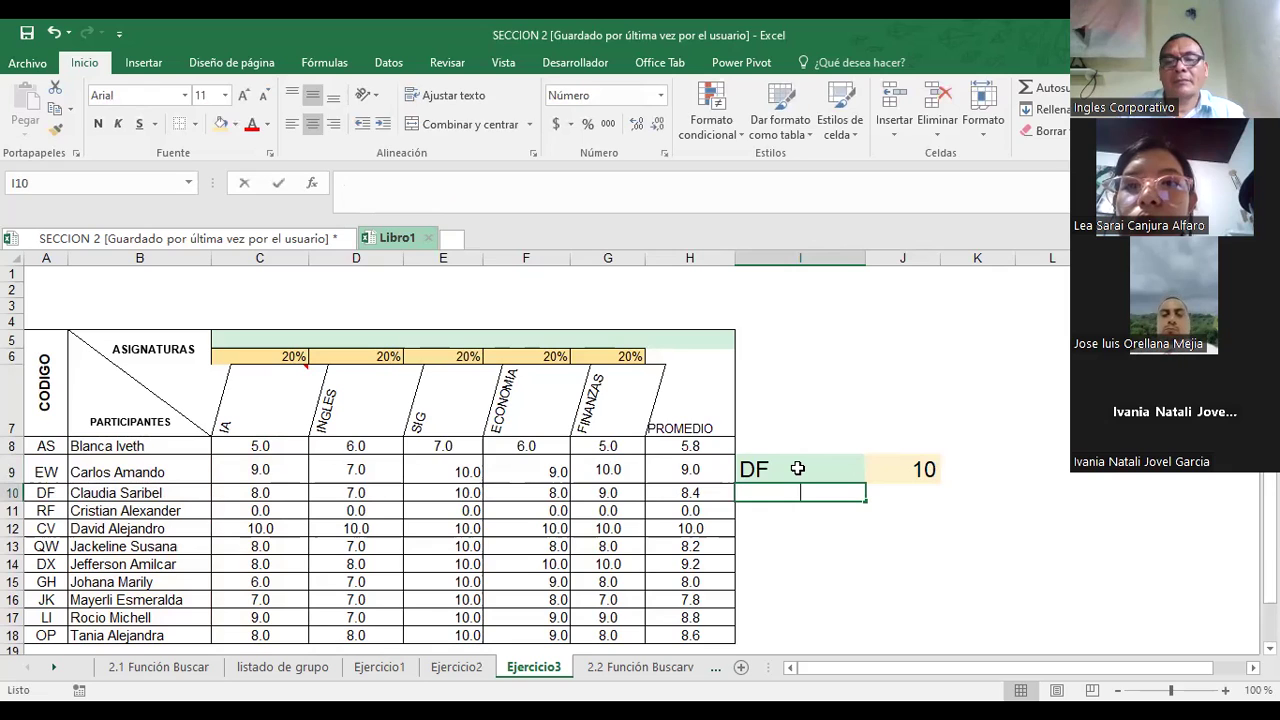
text(OP)
key(Escape)
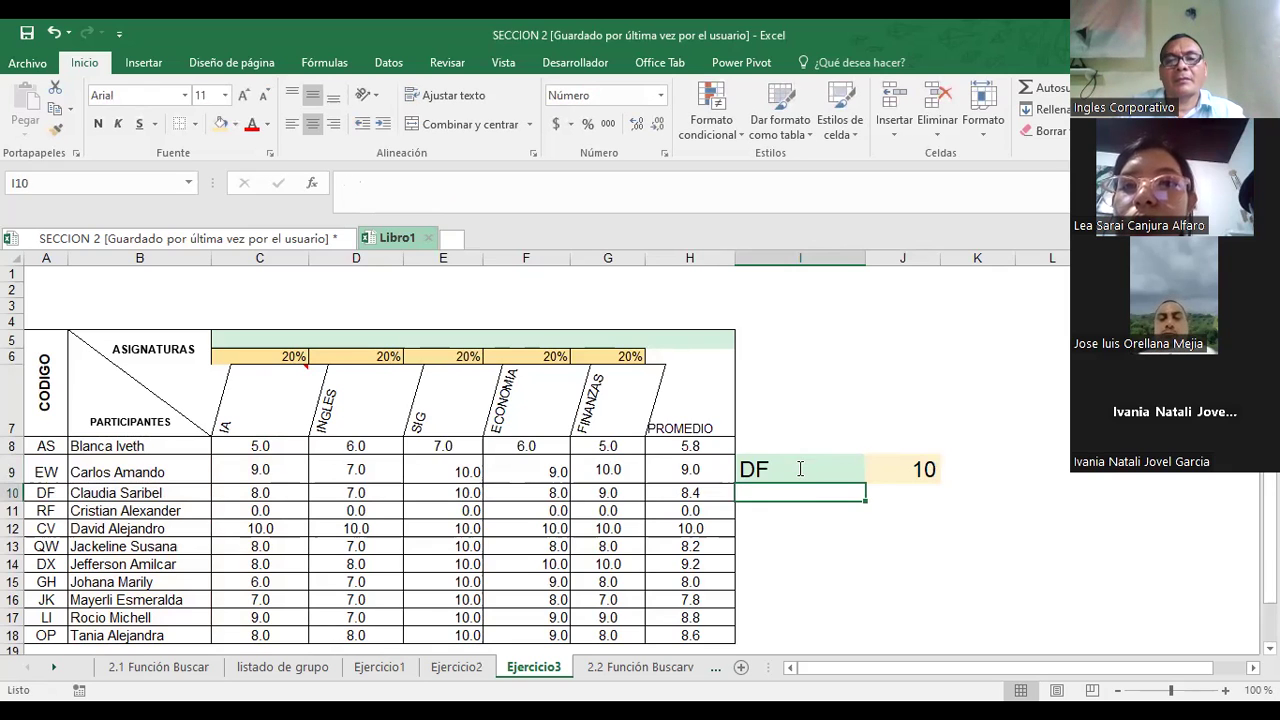
click(797, 468)
text(OP)
key(Return)
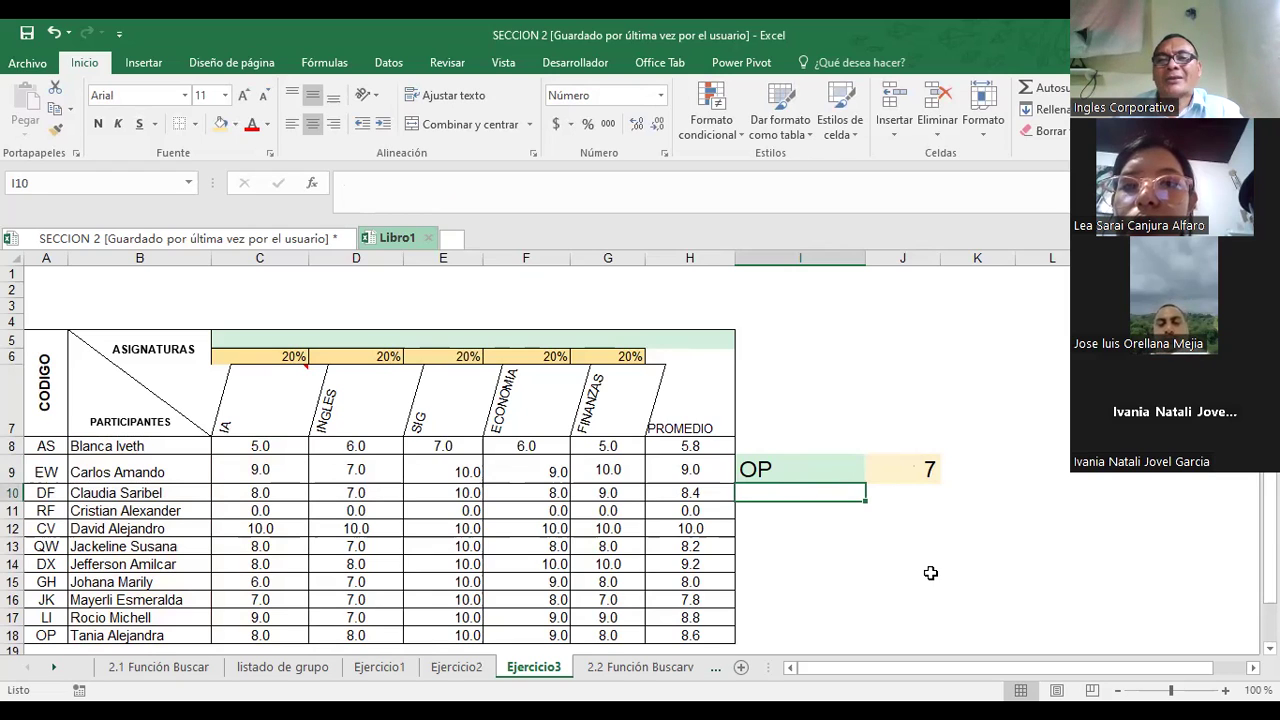
- Check J9's lookup formula, glance at the listado de grupo sheet, and return to edit J9
click(891, 549)
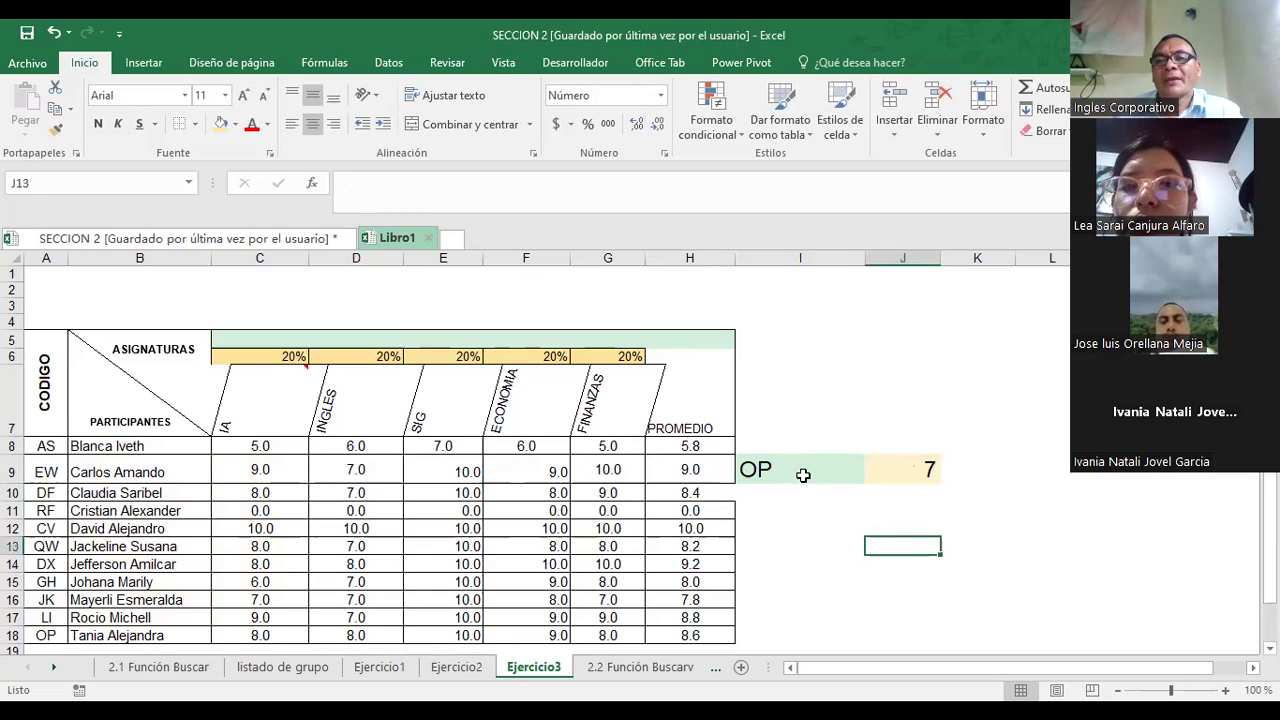
click(803, 475)
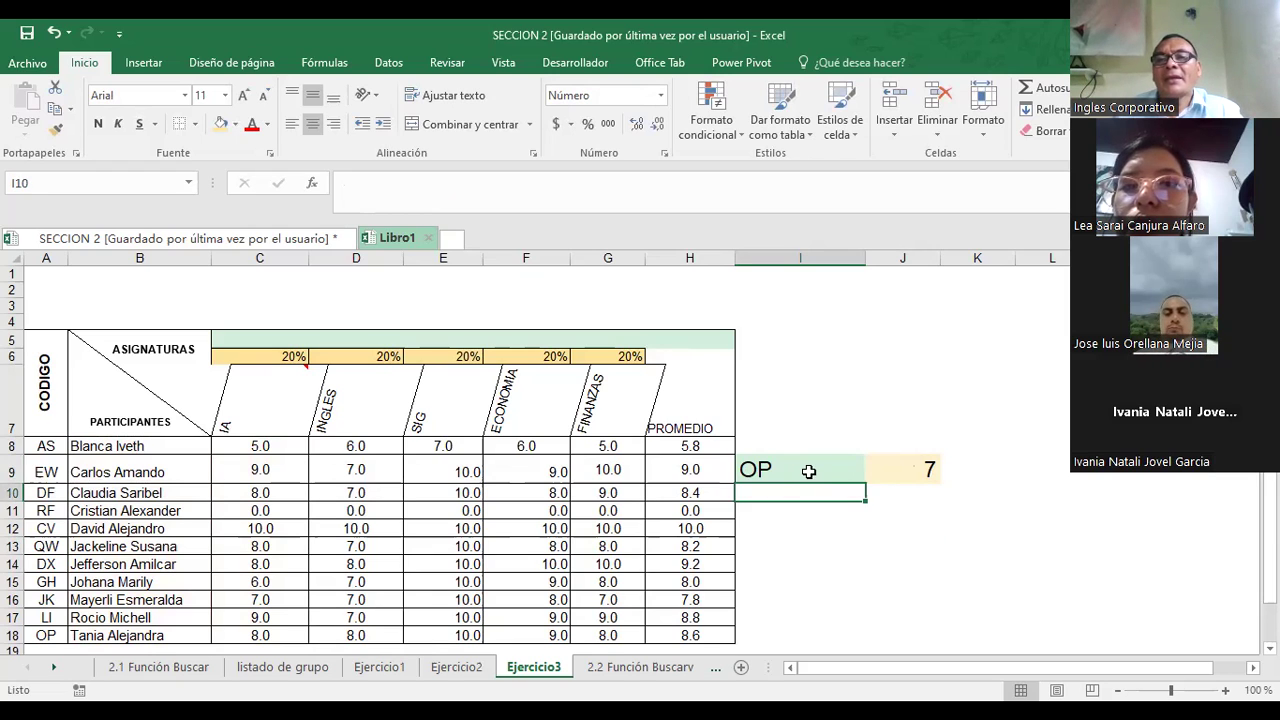
click(902, 467)
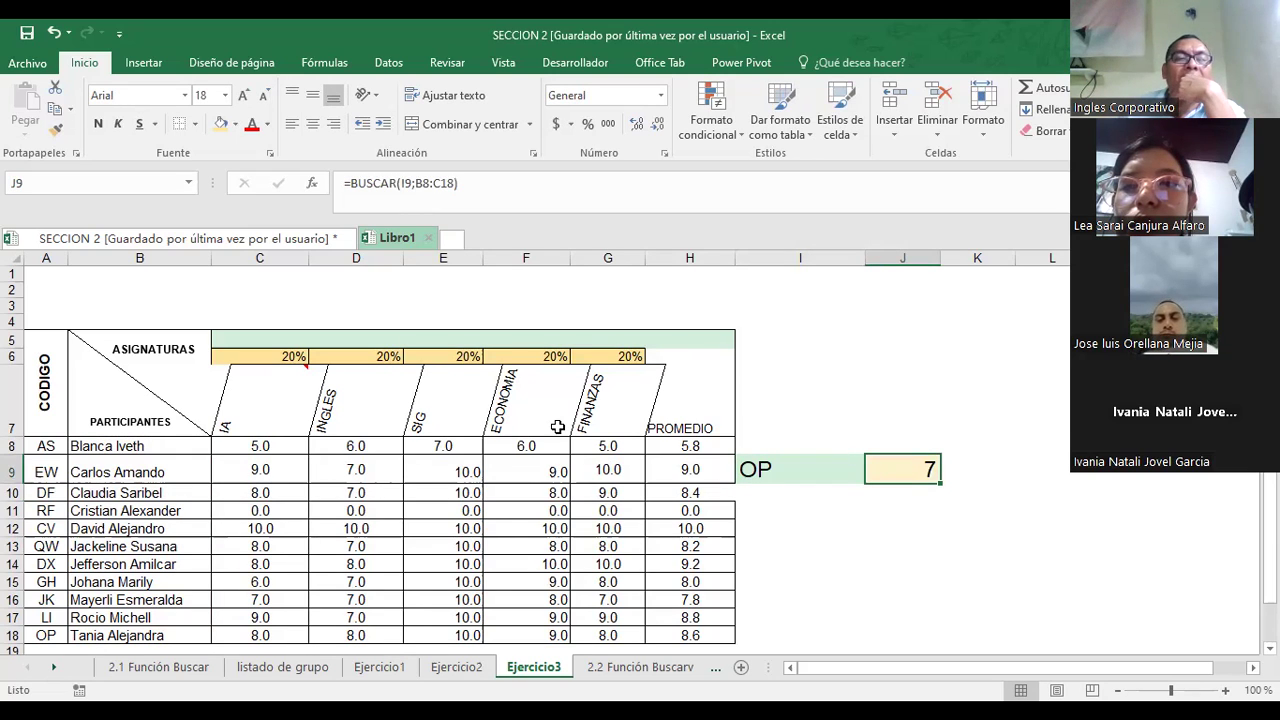
click(252, 668)
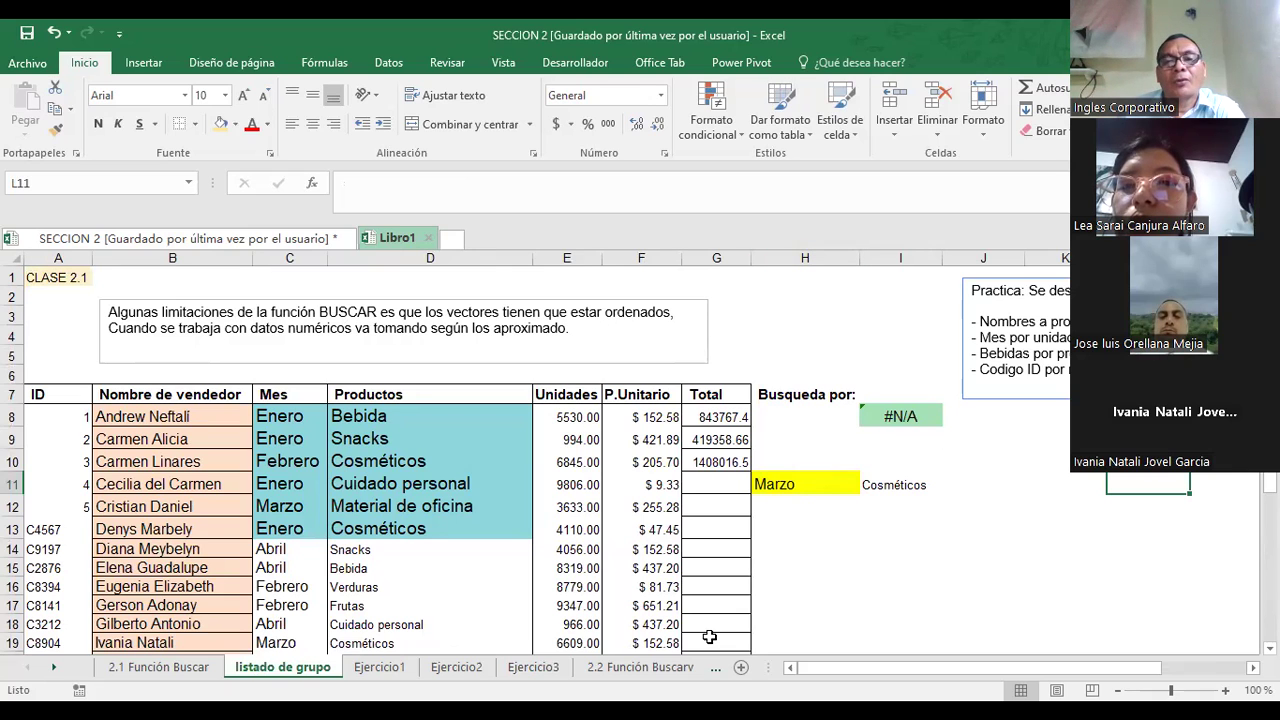
click(534, 667)
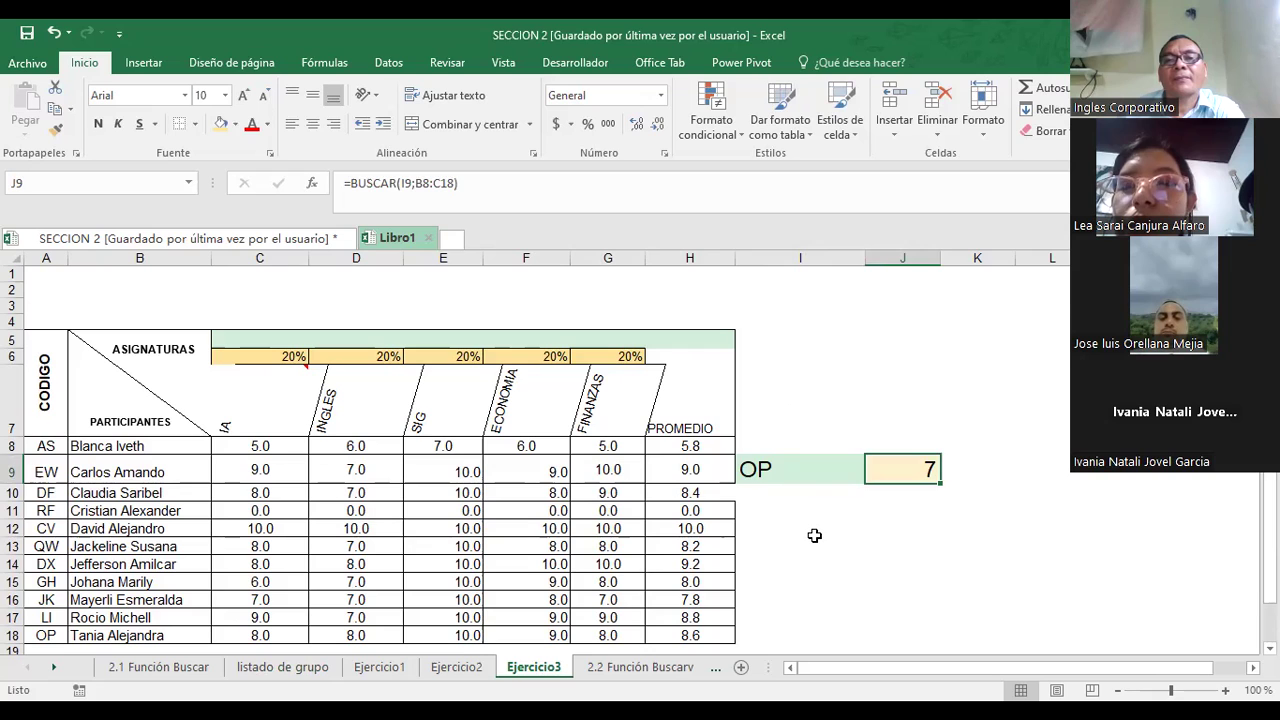
click(791, 467)
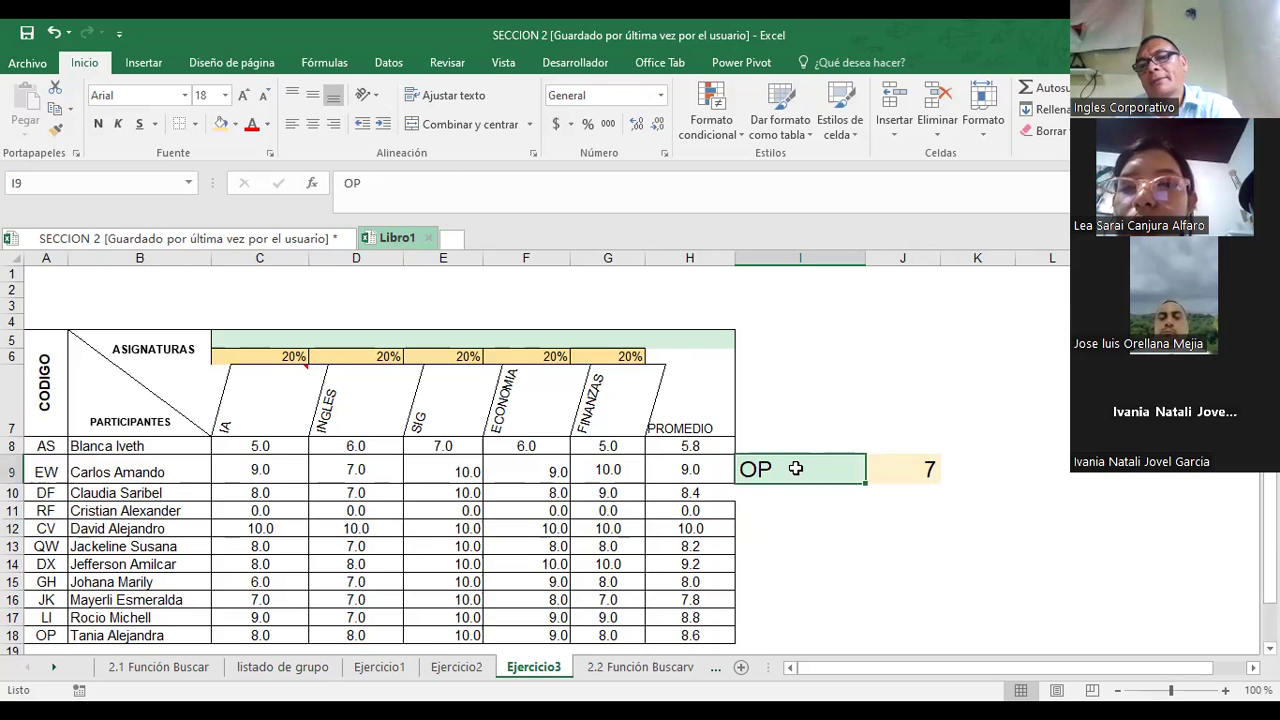
click(921, 467)
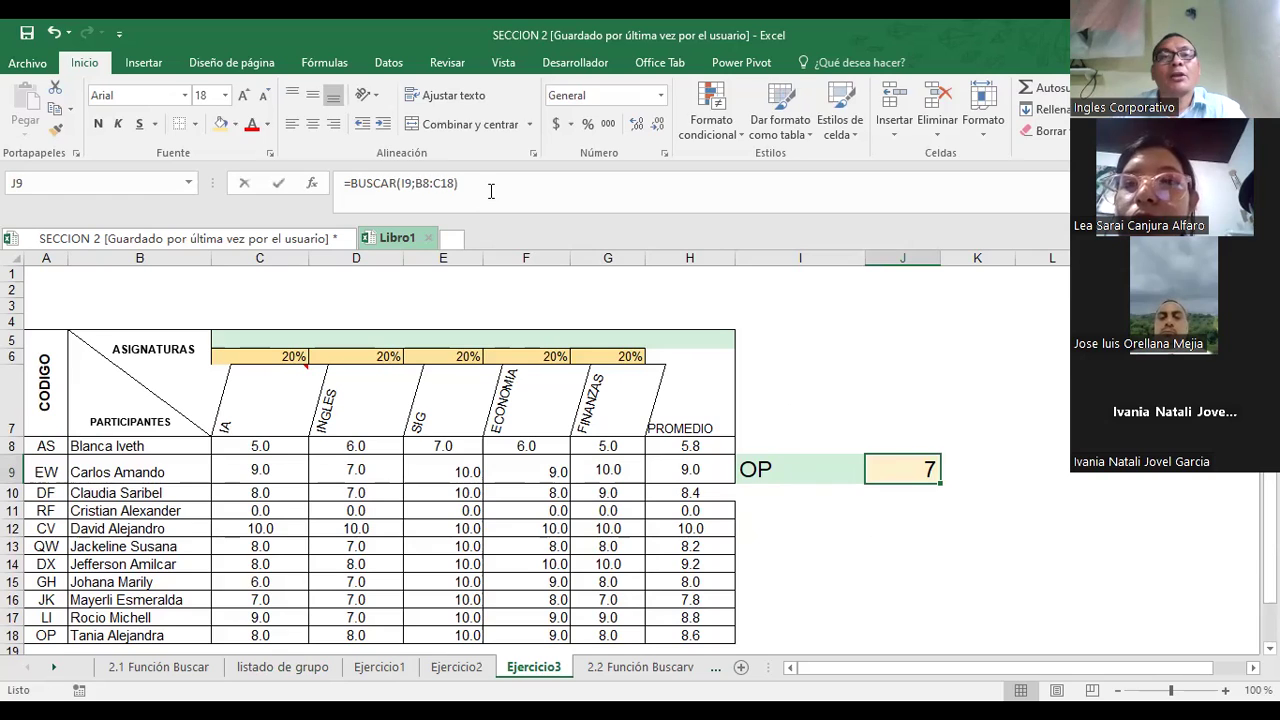
click(491, 191)
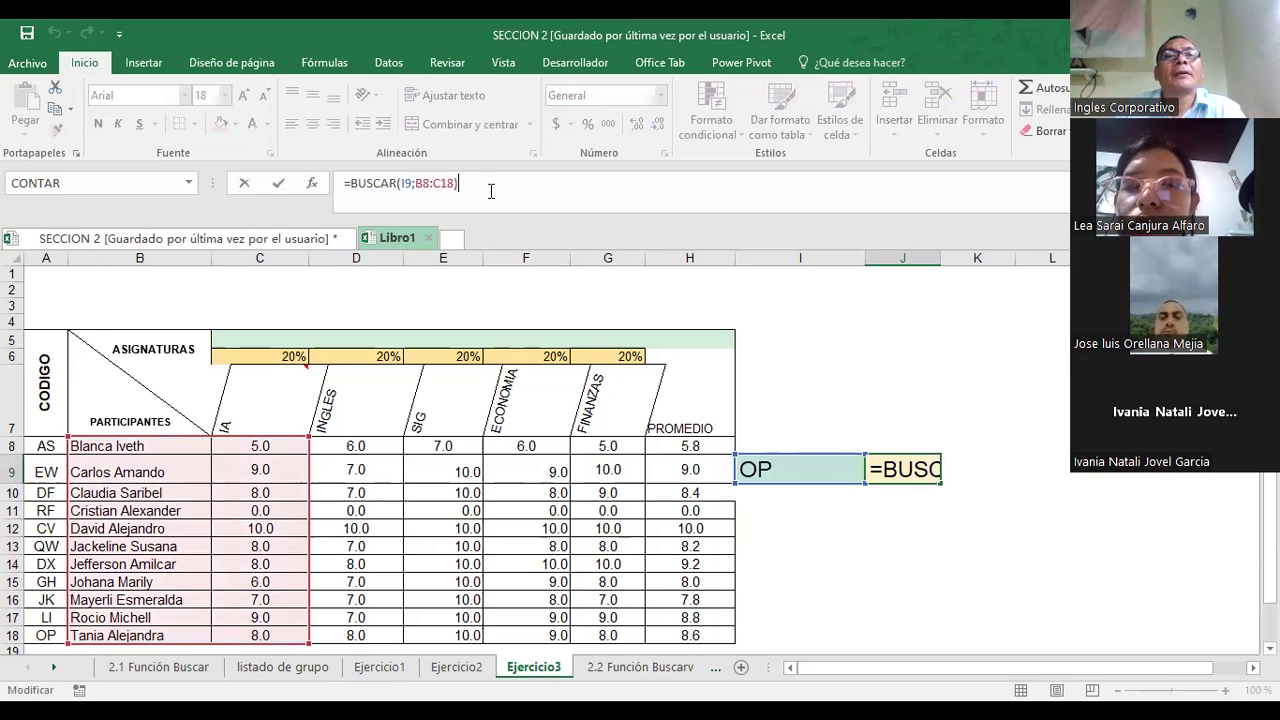
- Rewrite J9 as =BUSCAR(I9;B8:B18;H8:H18) so it returns the PROMEDIO, 7.8 for OP
key(BackSpace)
key(BackSpace)
key(BackSpace)
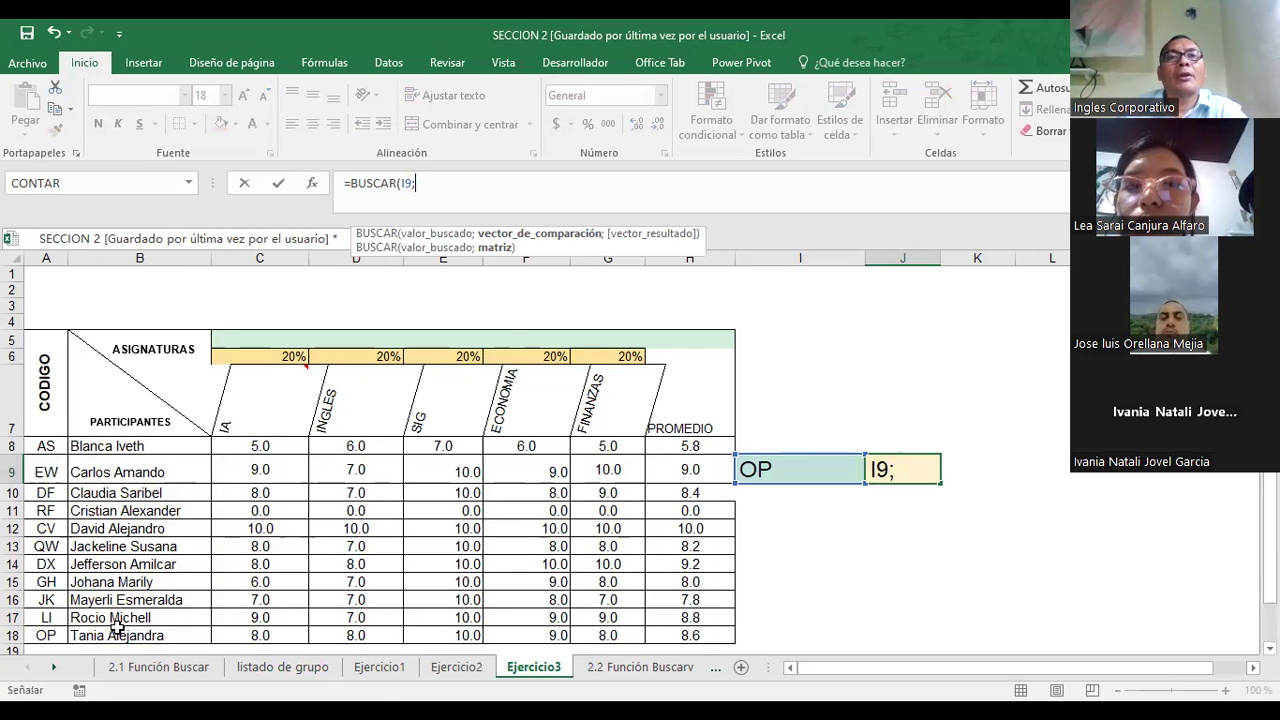
drag(110, 446, 117, 628)
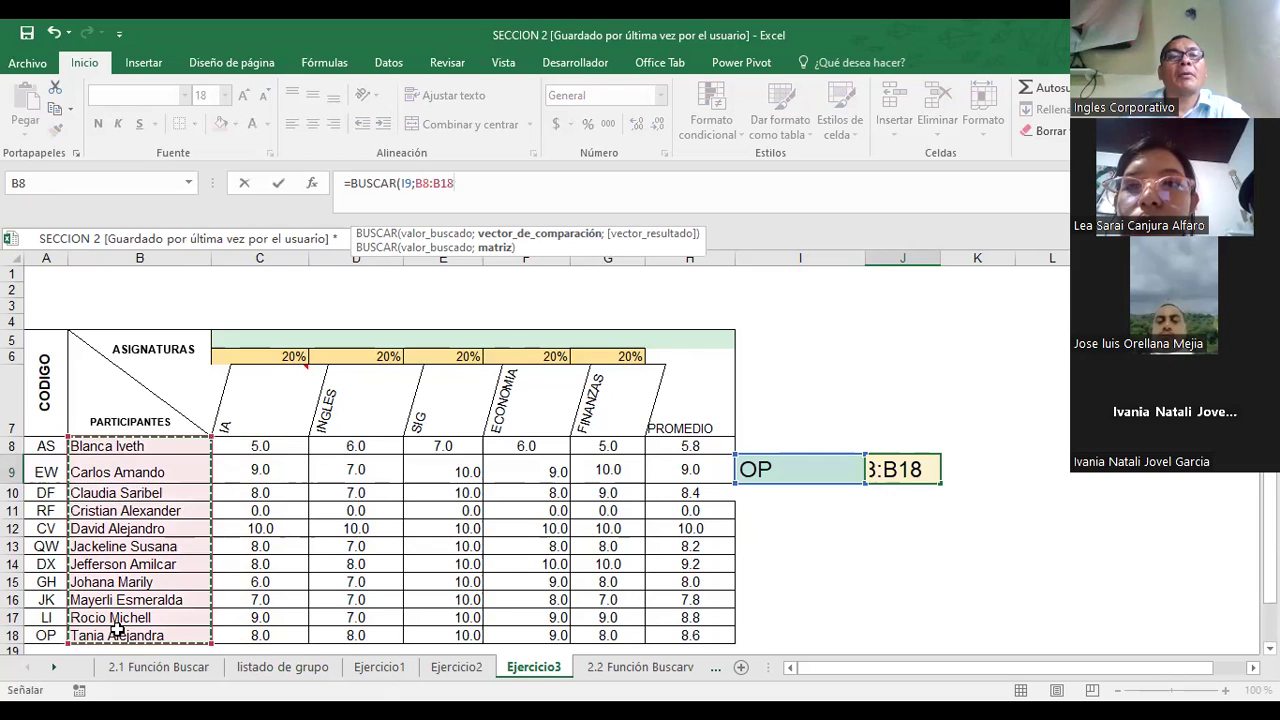
text(;)
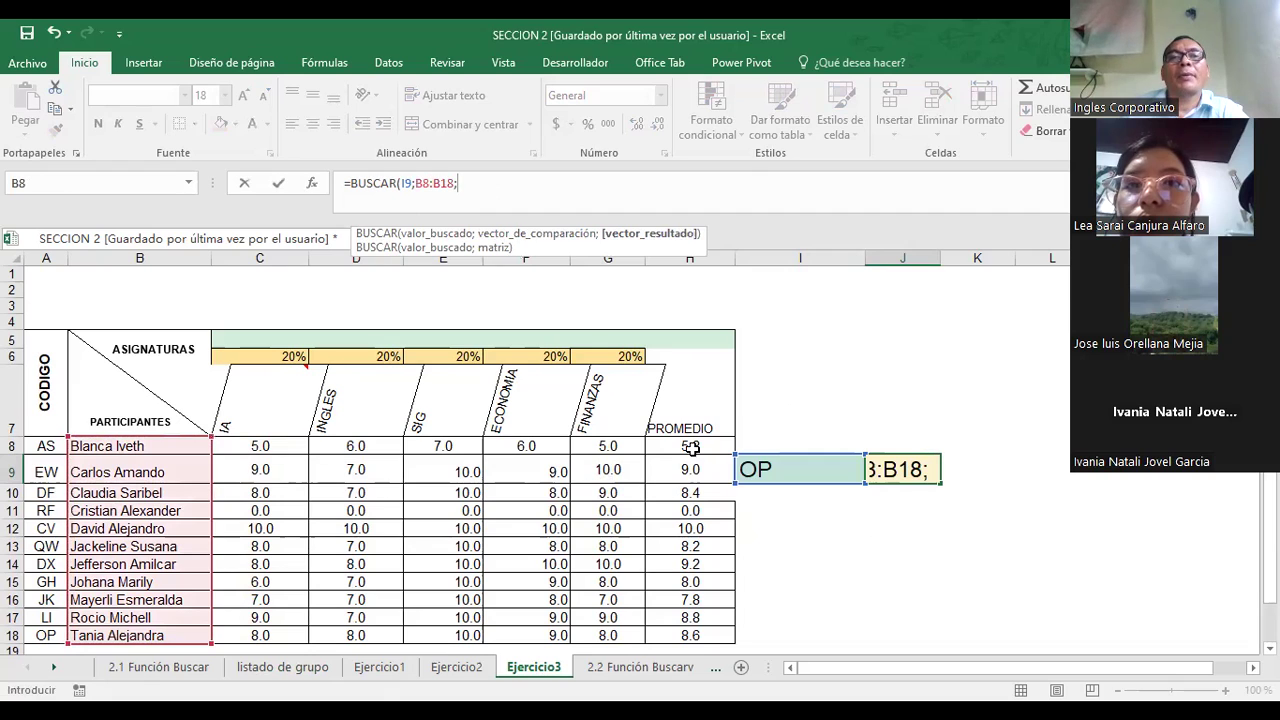
click(692, 449)
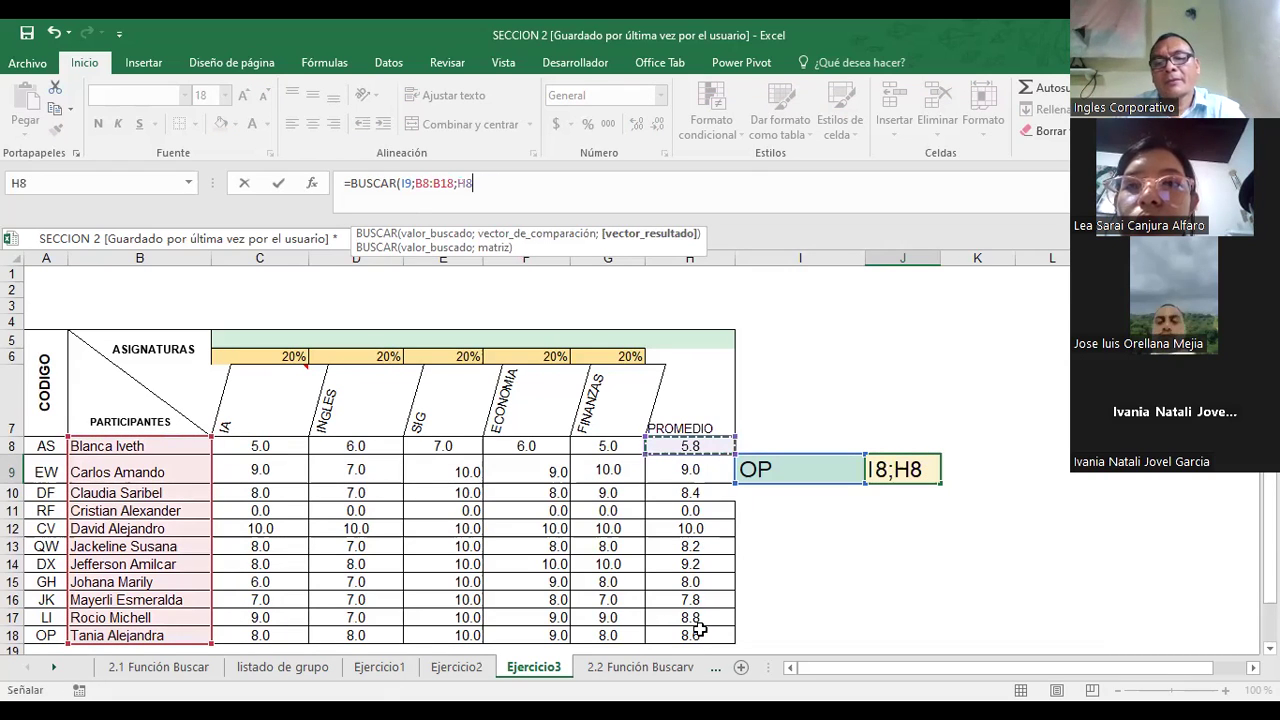
shift+click(697, 628)
key(Return)
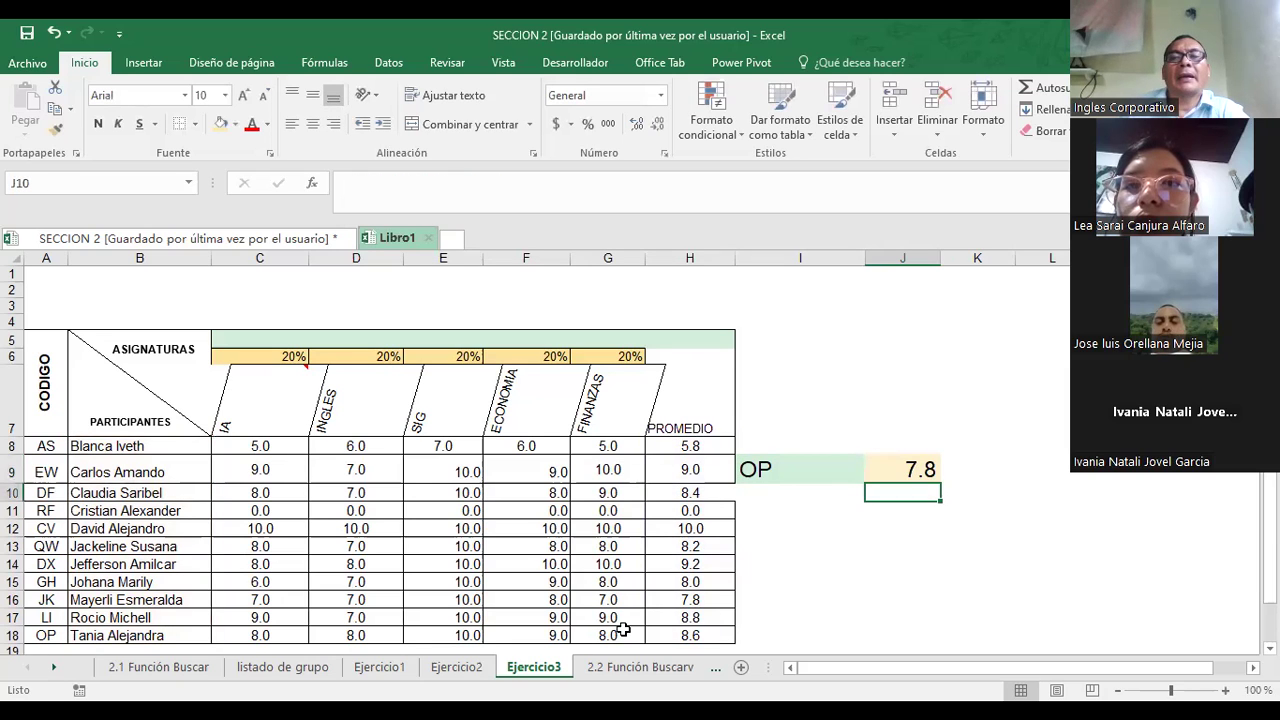
click(785, 481)
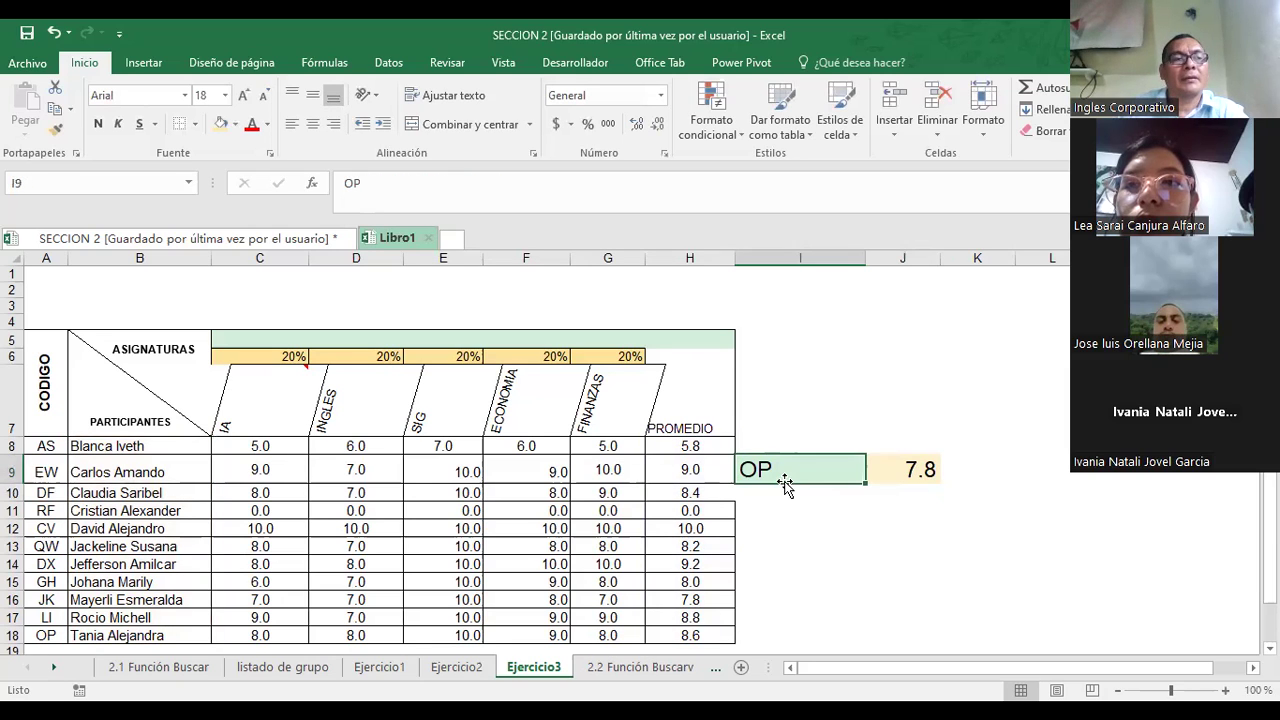
- Enter AS, then RF, as the search code in I9
key(Delete)
text(AS)
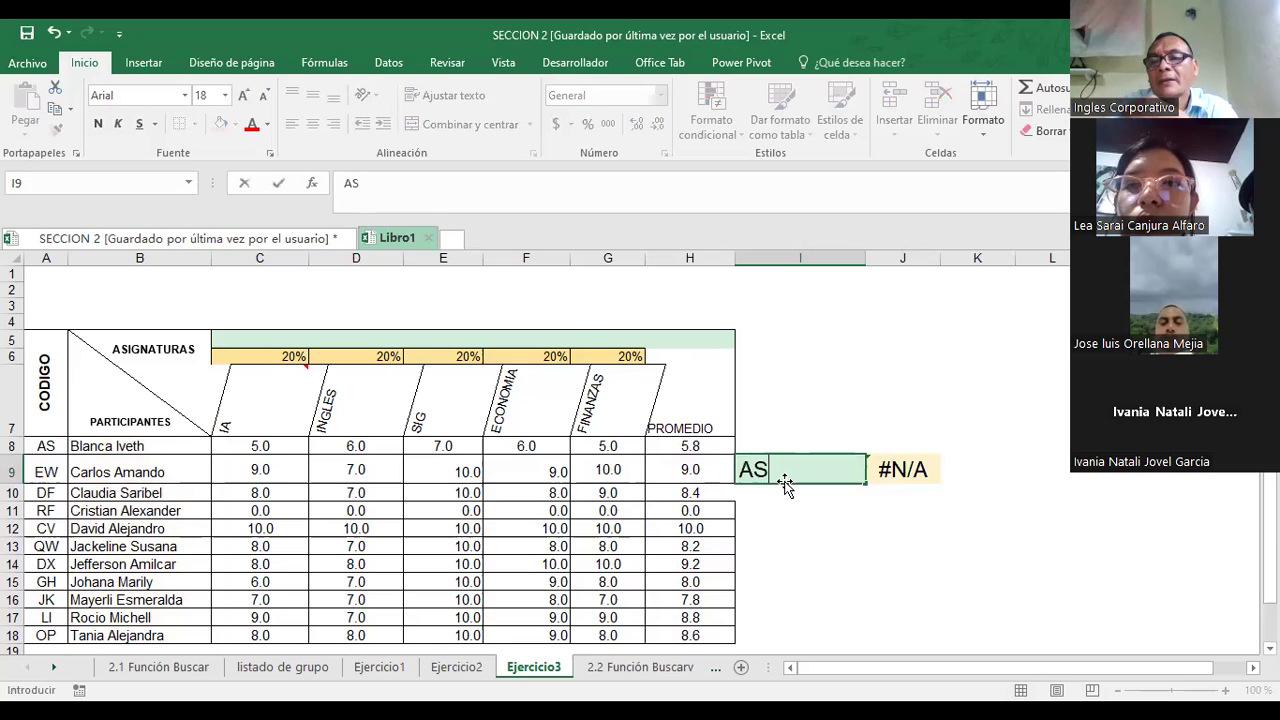
key(Return)
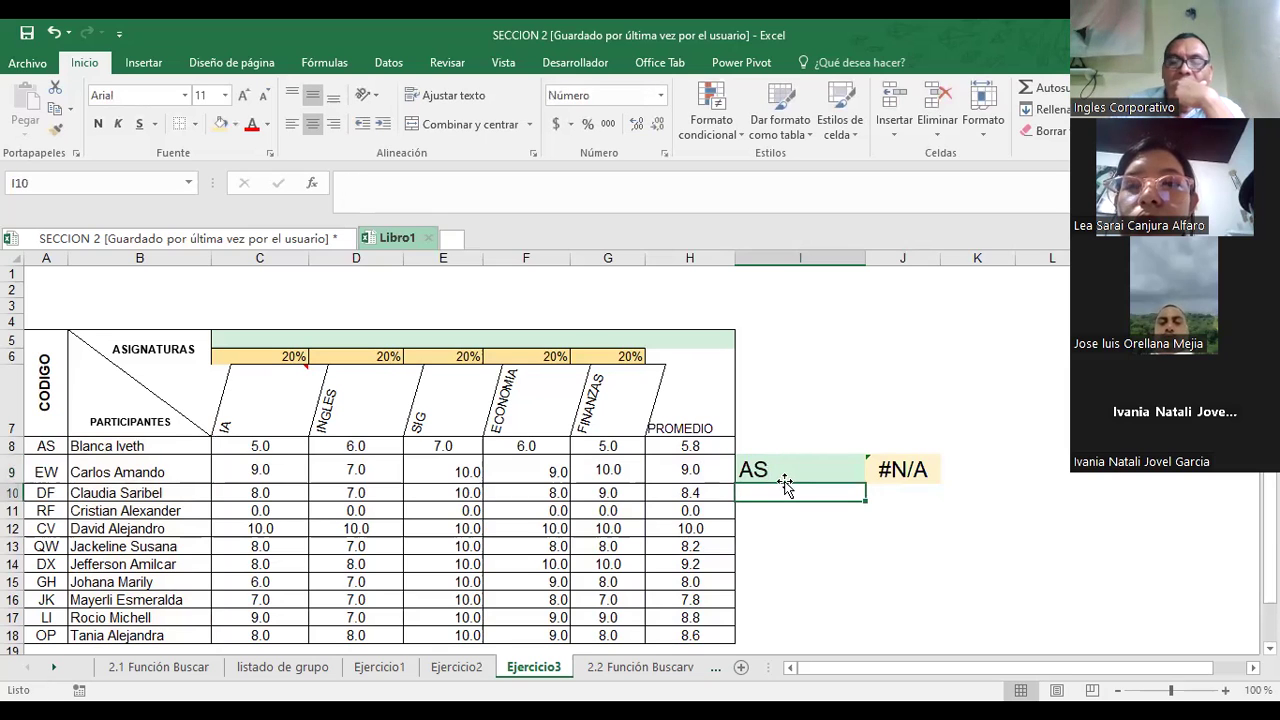
click(785, 479)
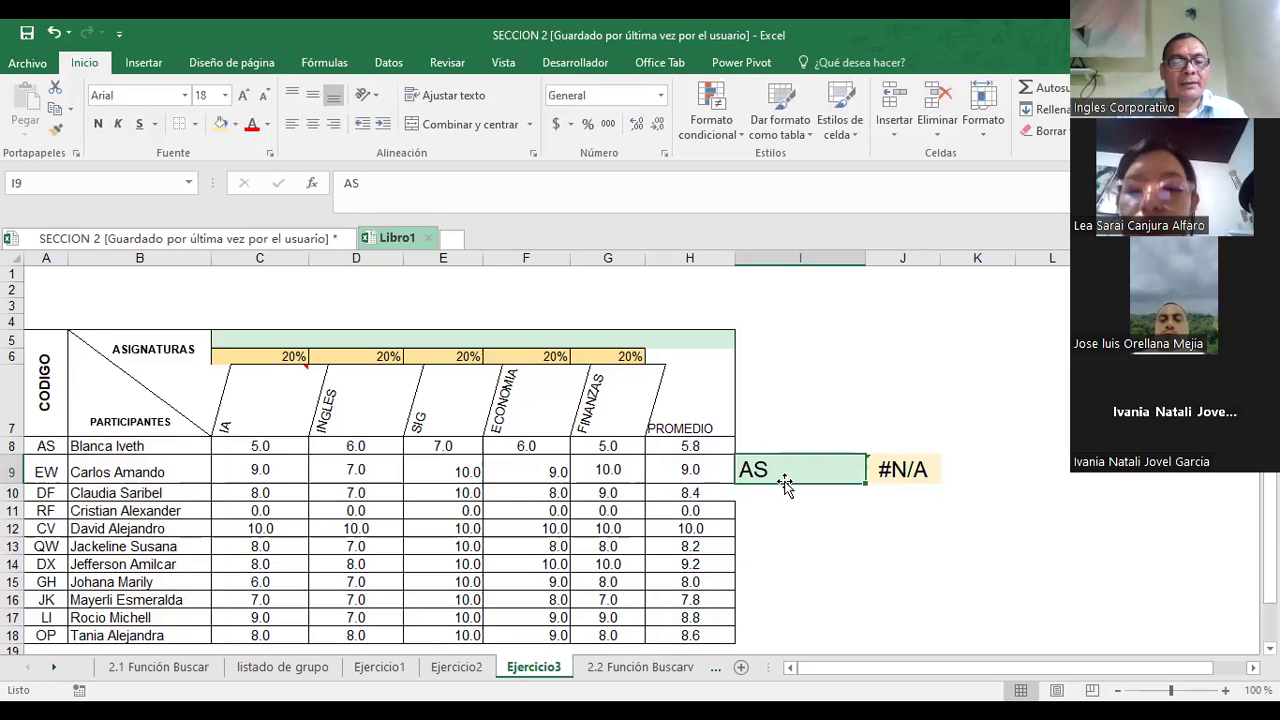
text(RF)
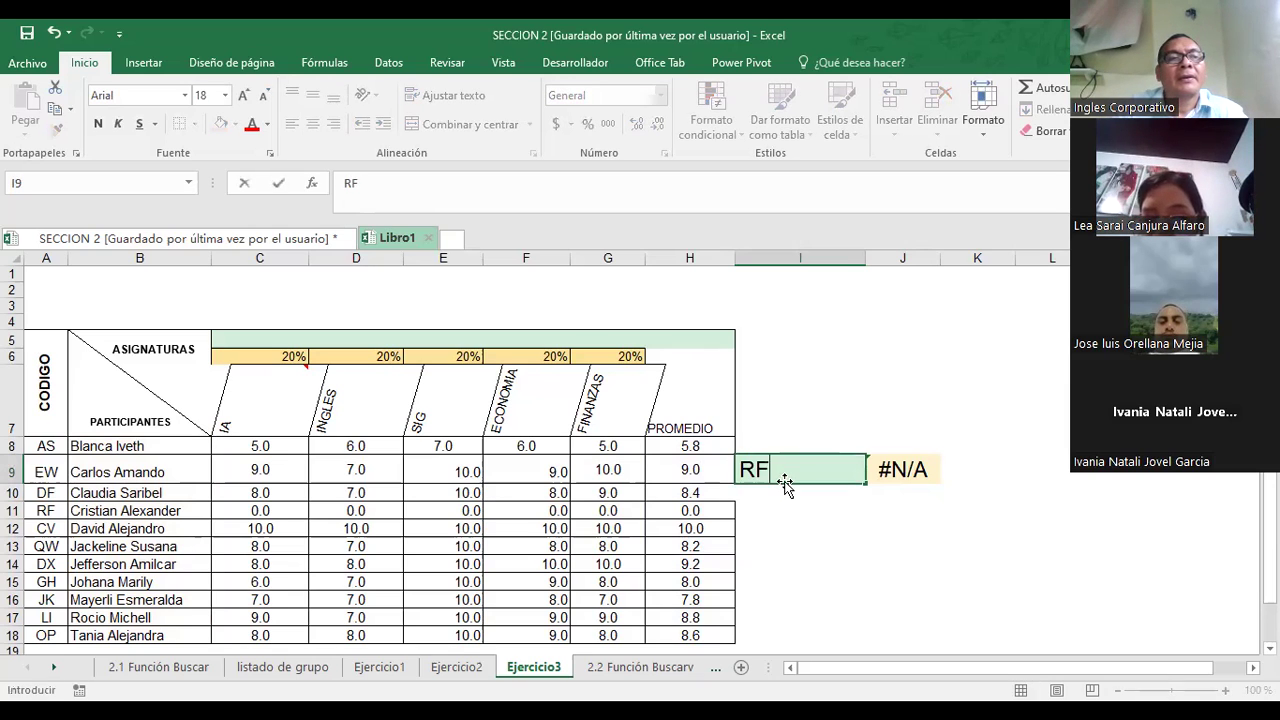
key(Return)
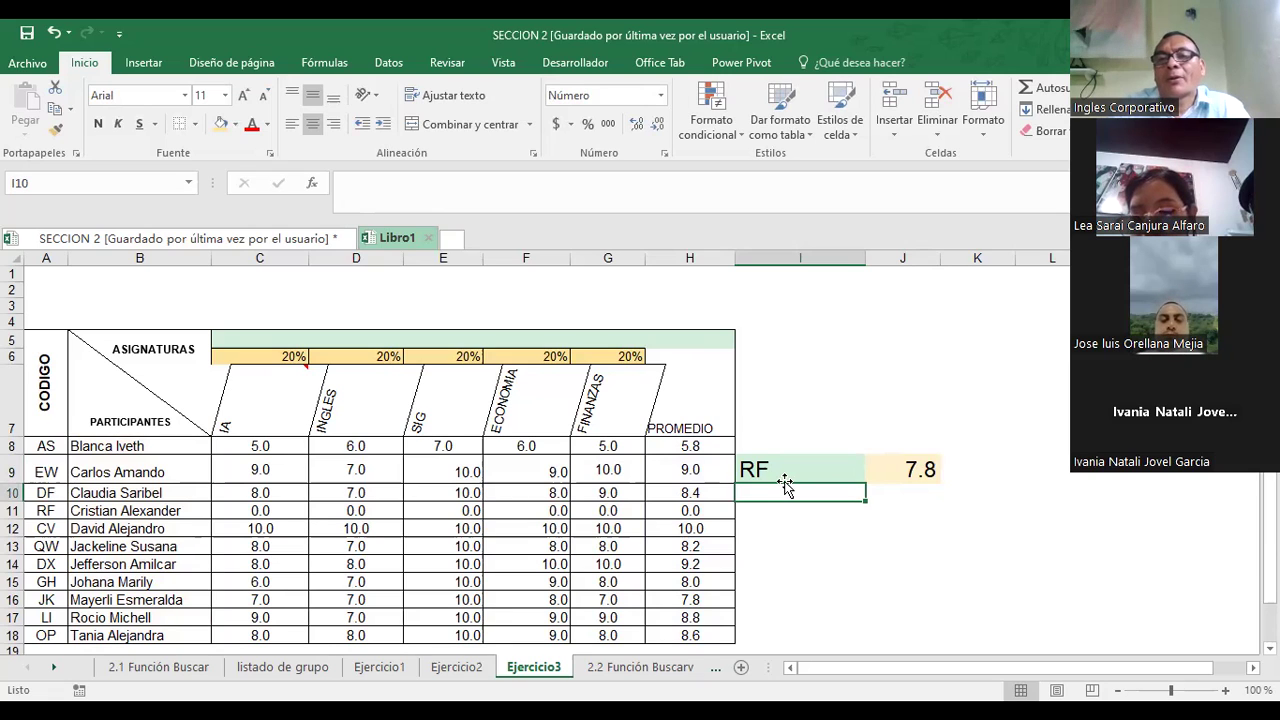
- Check J9's =BUSCAR formula, then clear a stray entry typed into I9
click(888, 468)
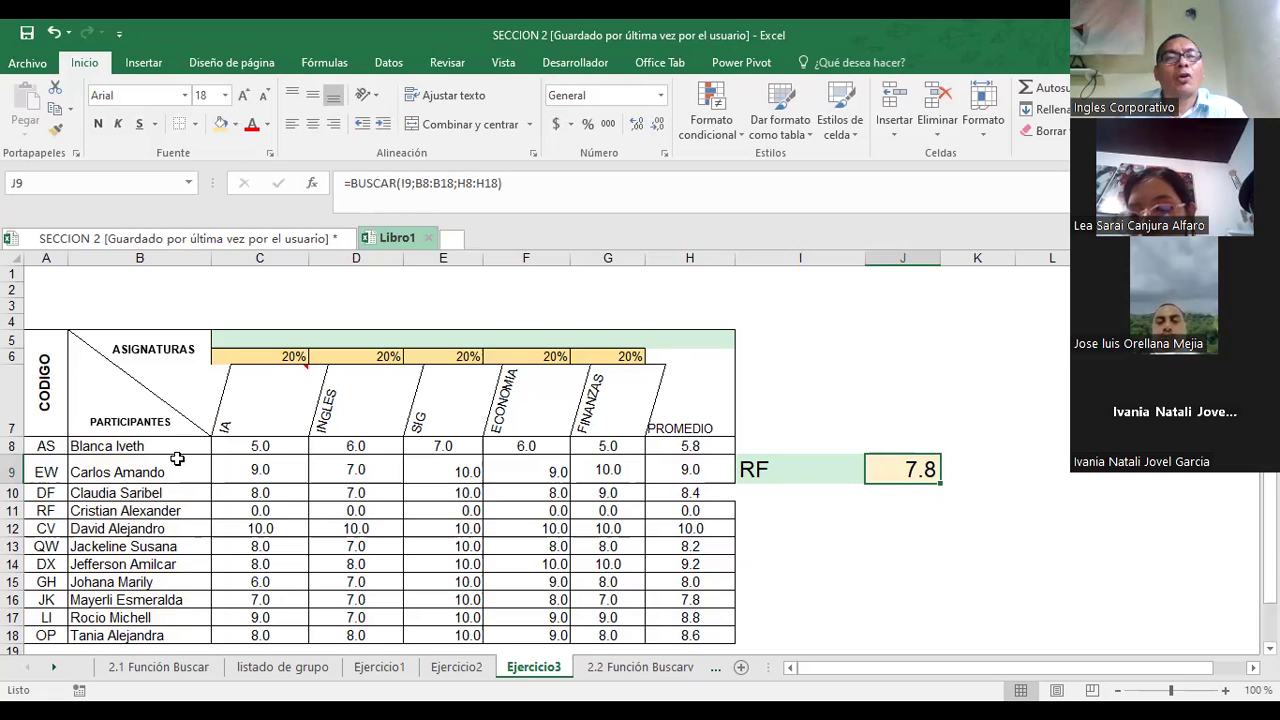
click(775, 479)
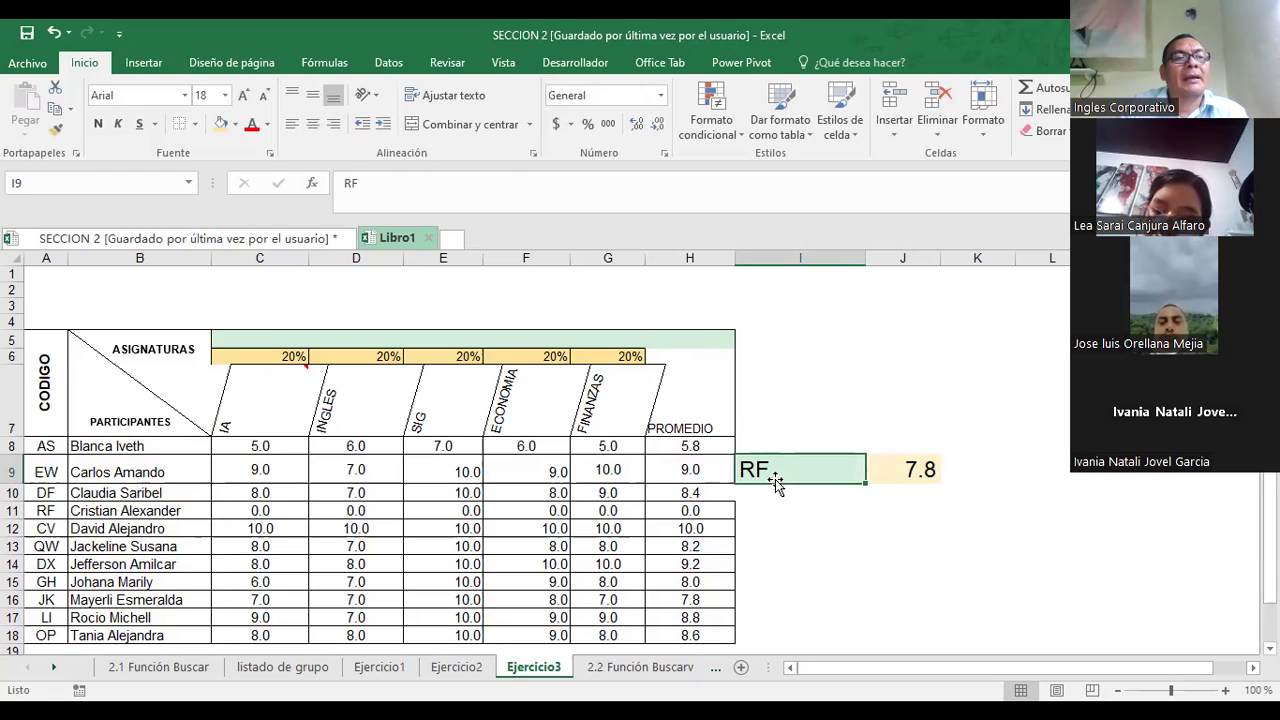
double_click(776, 480)
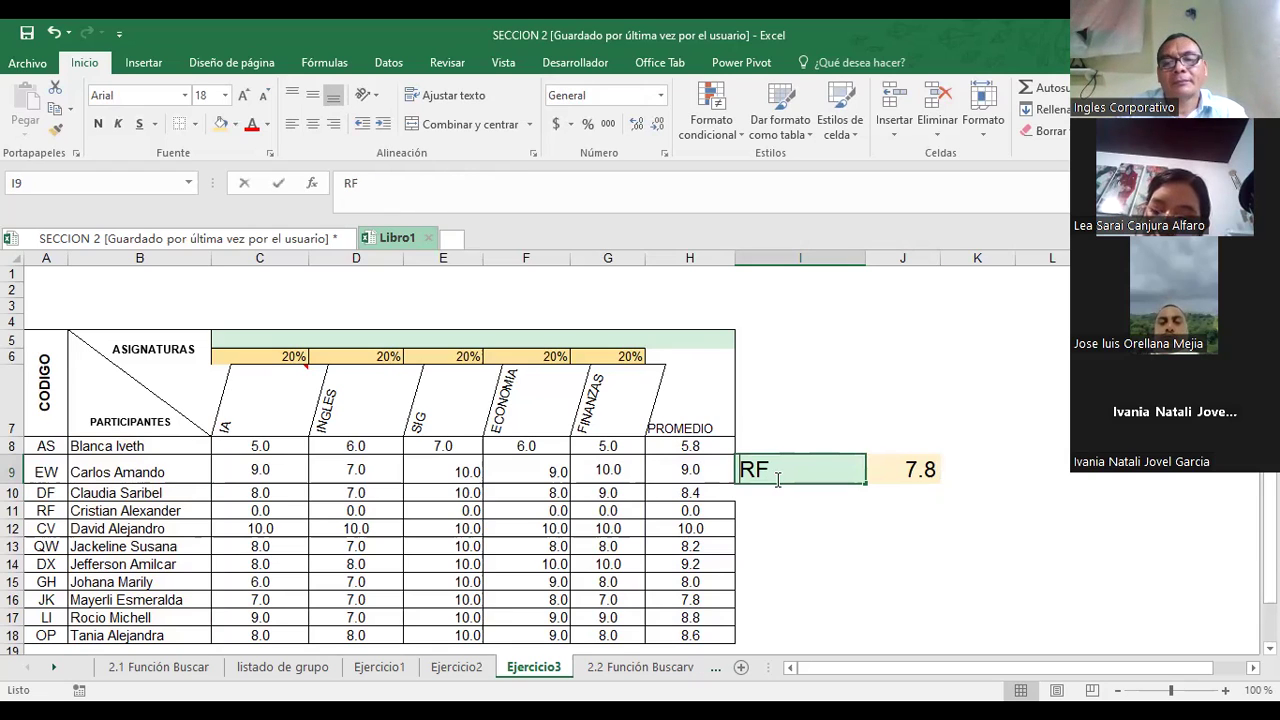
text(c)
key(BackSpace)
key(BackSpace)
- Search for a student's full name in I9 and autofit column I to show it
text(Carlos Armando)
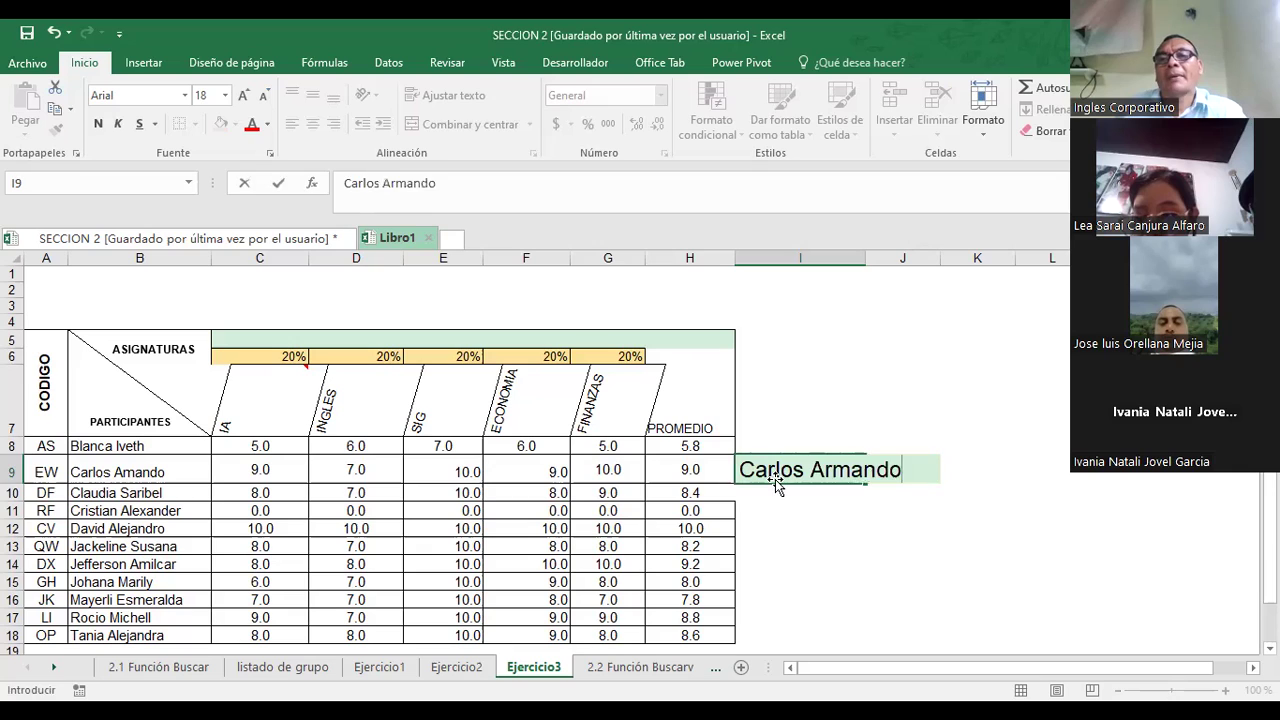
key(Return)
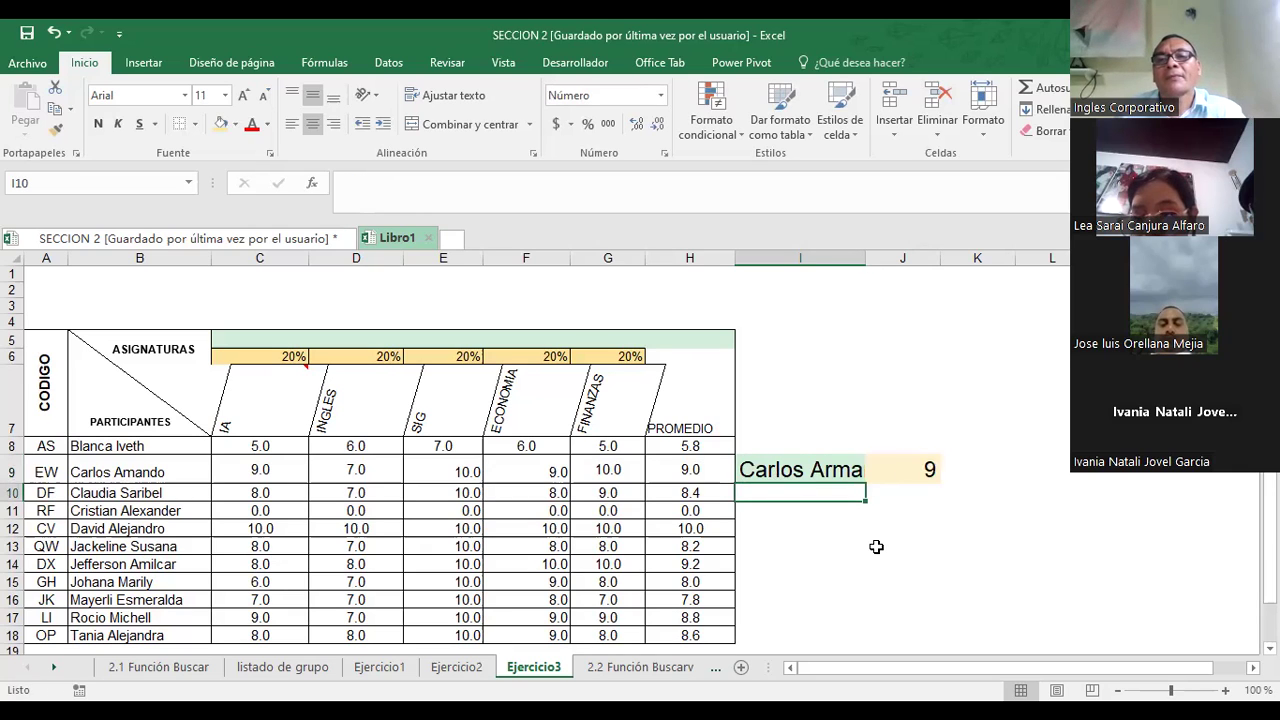
drag(866, 260, 891, 258)
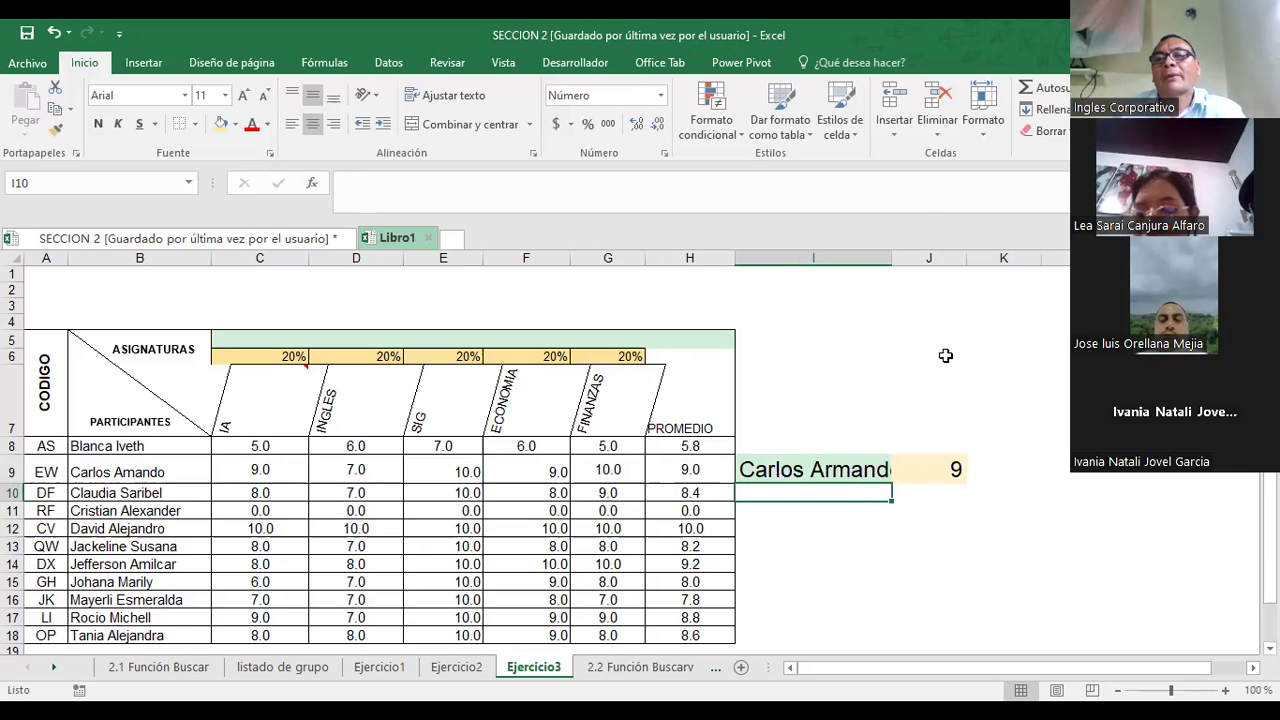
key(alt+h)
key(o)
key(i)
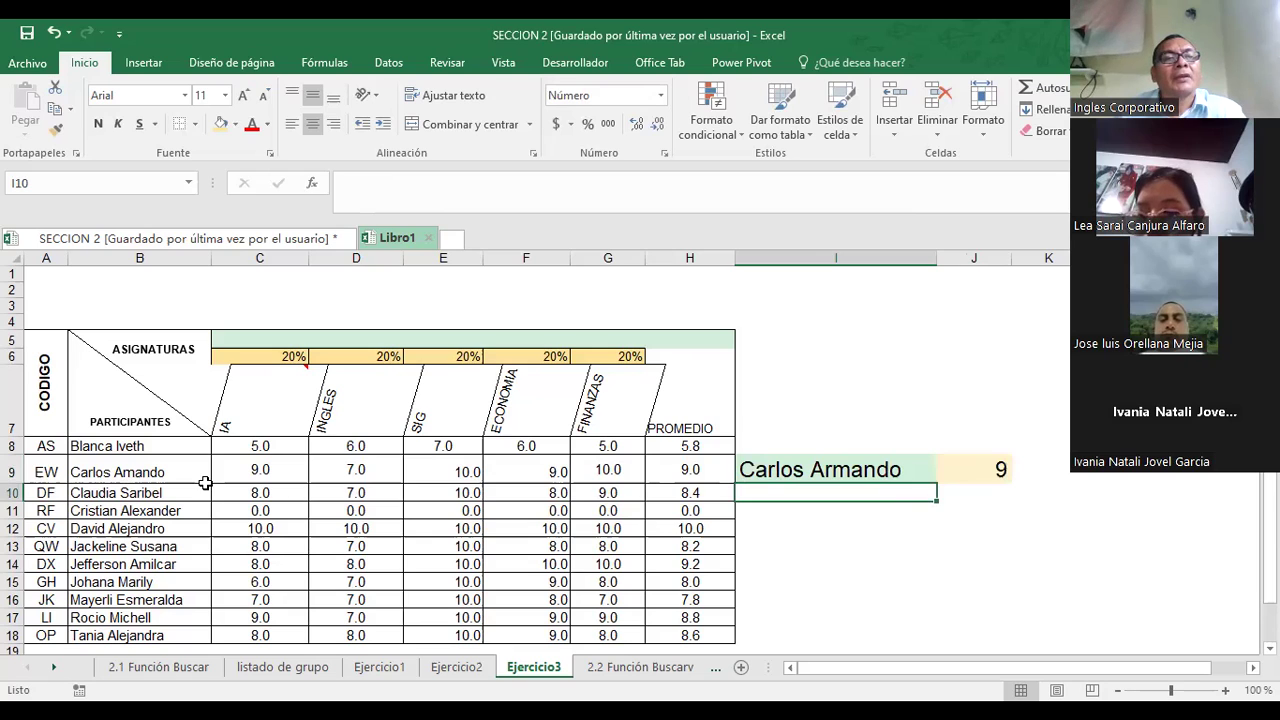
click(146, 477)
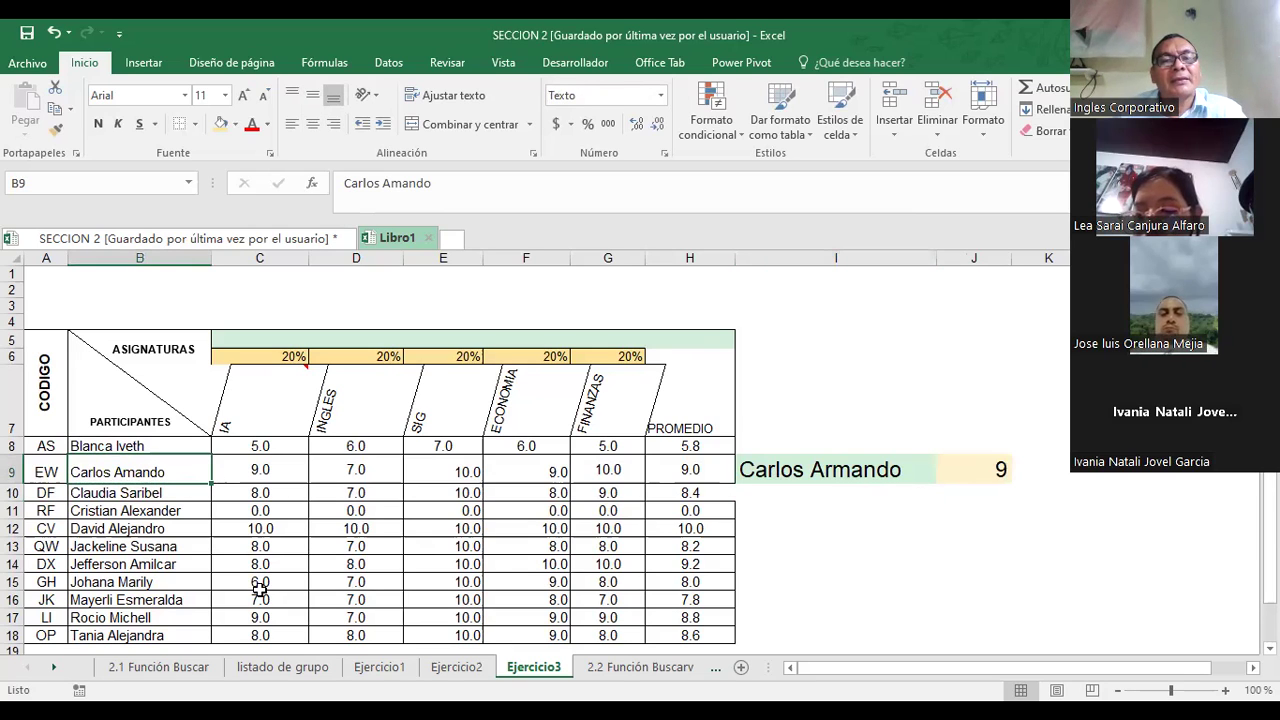
click(826, 470)
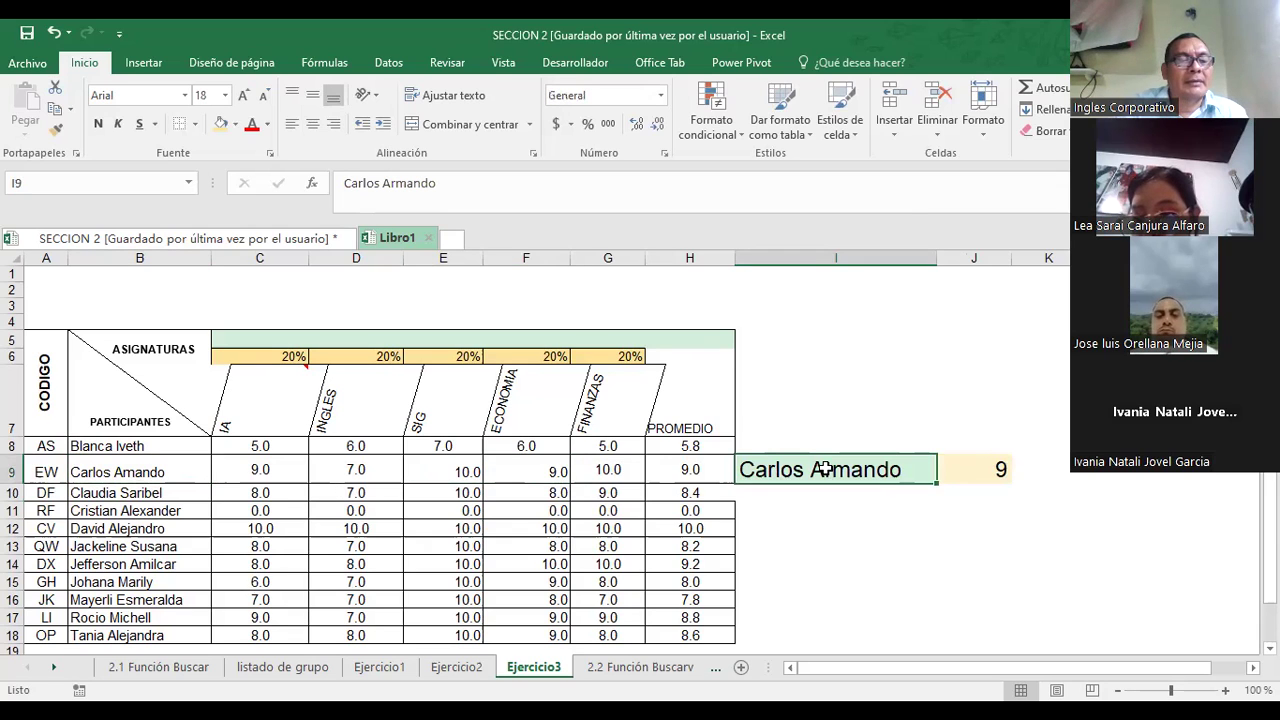
- Search for another student's full name, then test a misspelled version of it
key(Delete)
text(David Alejandro)
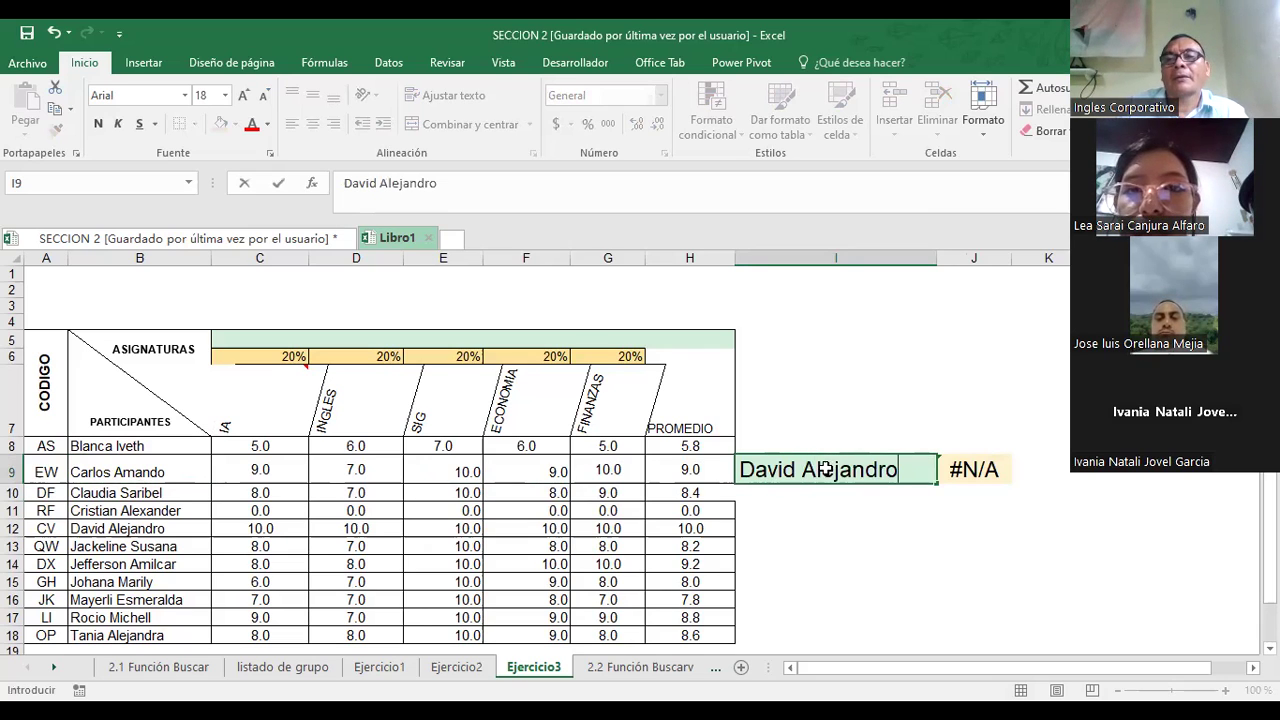
key(Return)
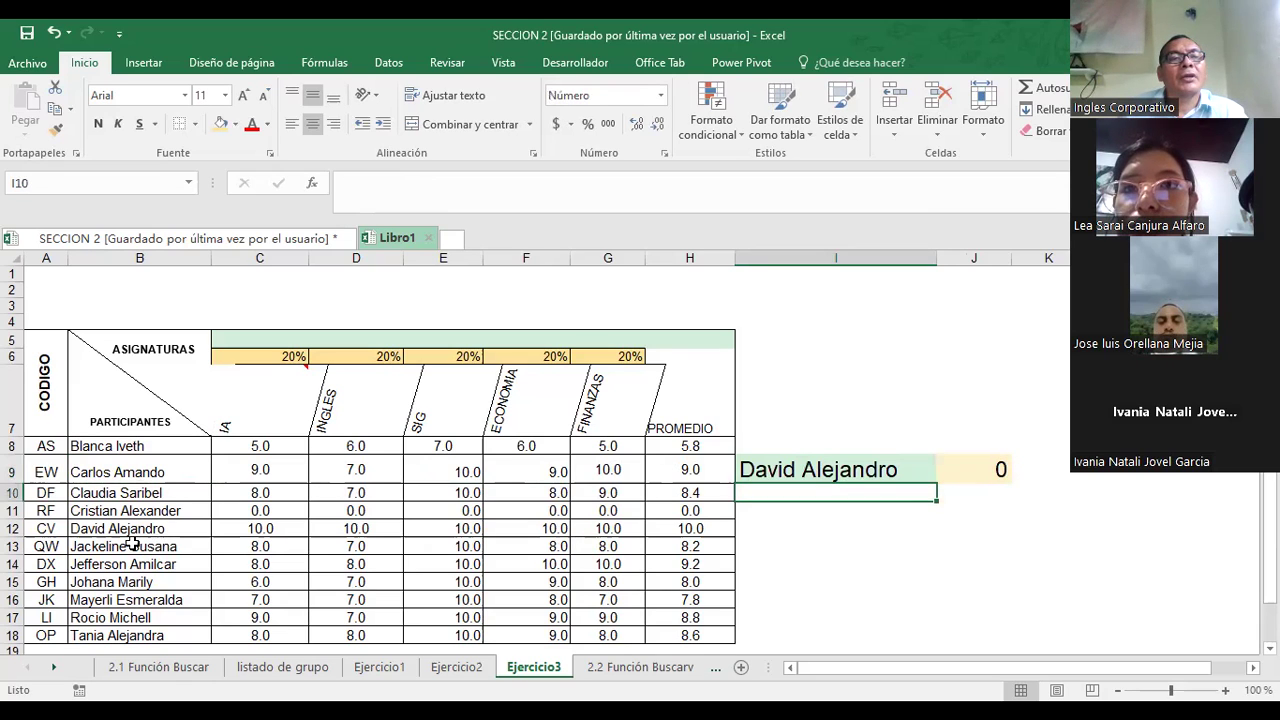
click(115, 531)
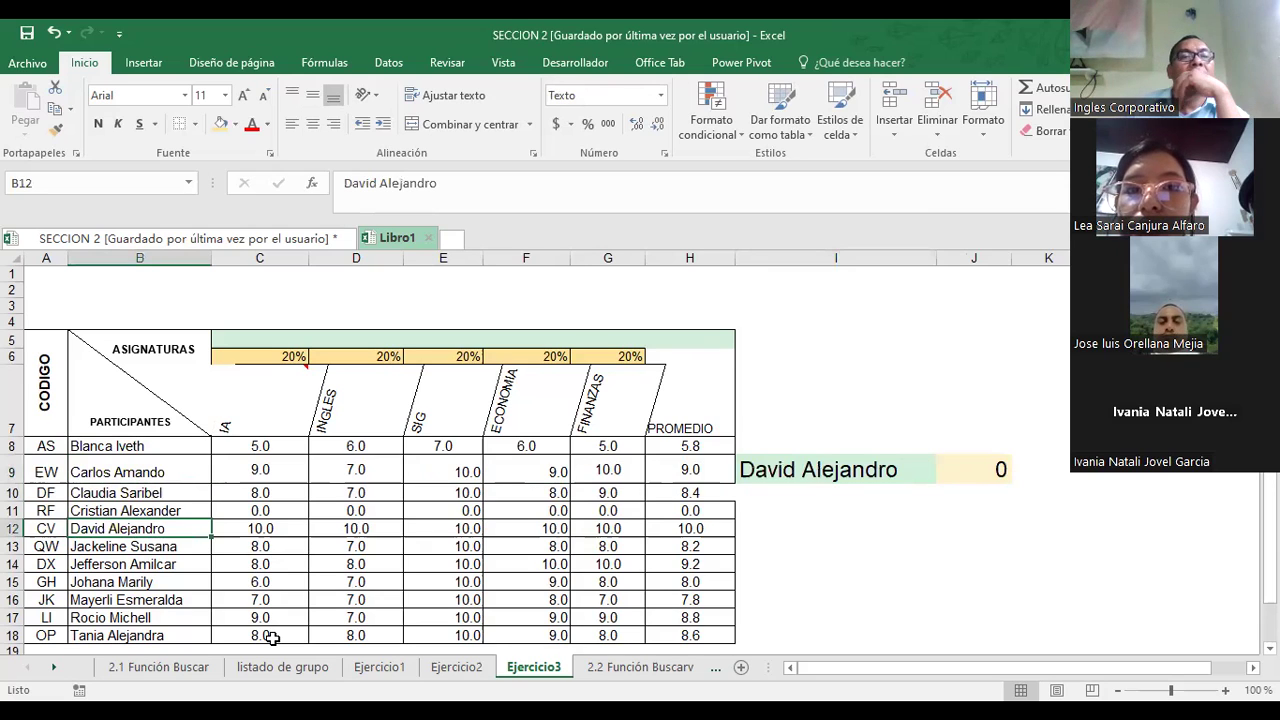
click(840, 470)
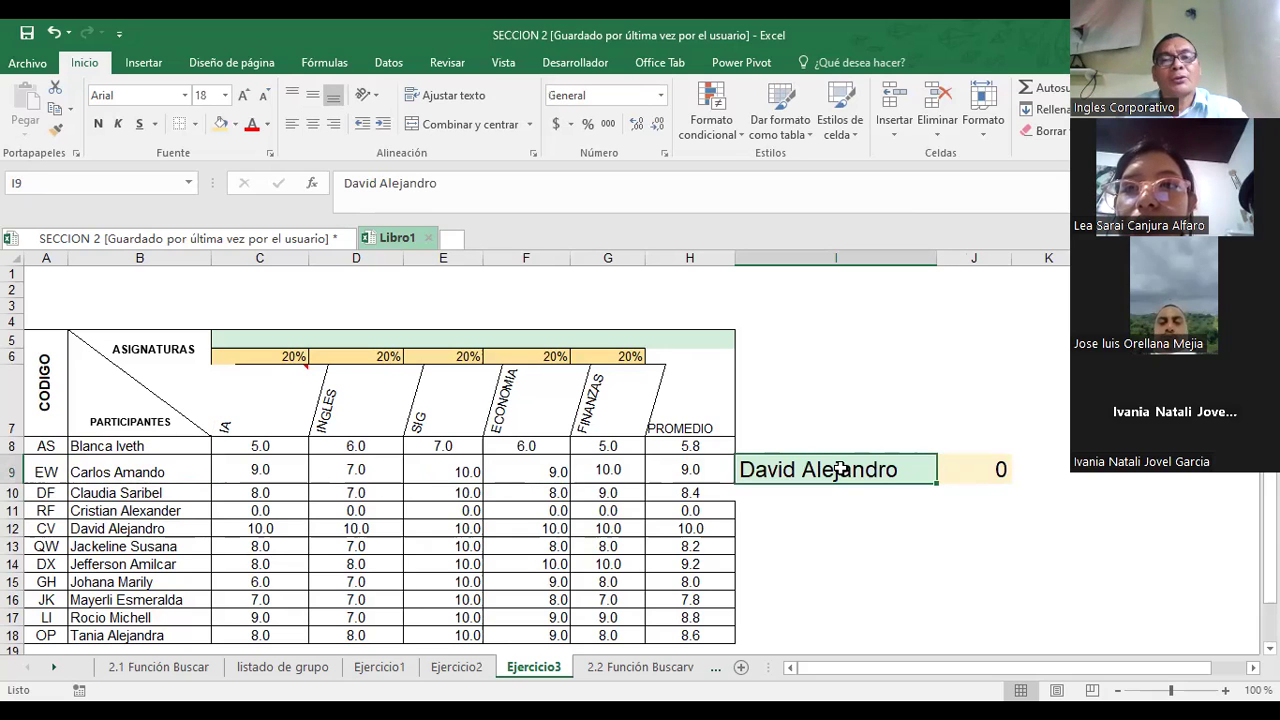
key(F2)
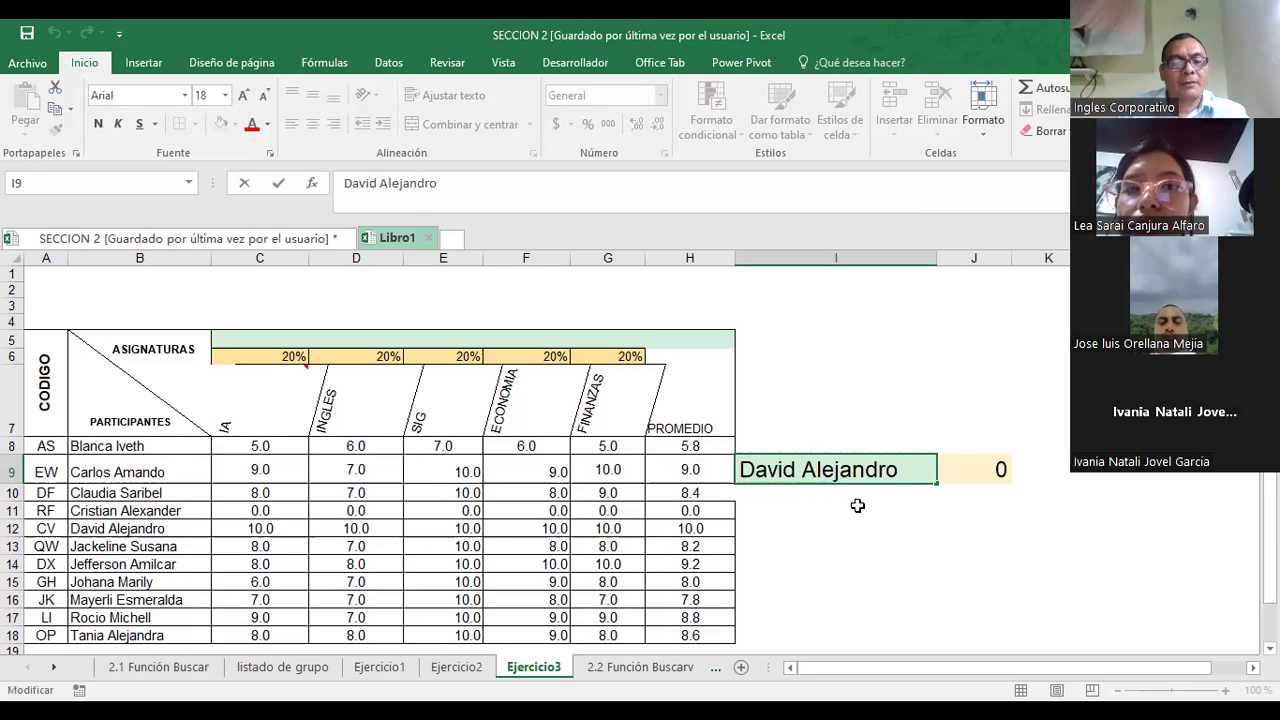
key(Delete)
text(x)
key(Return)
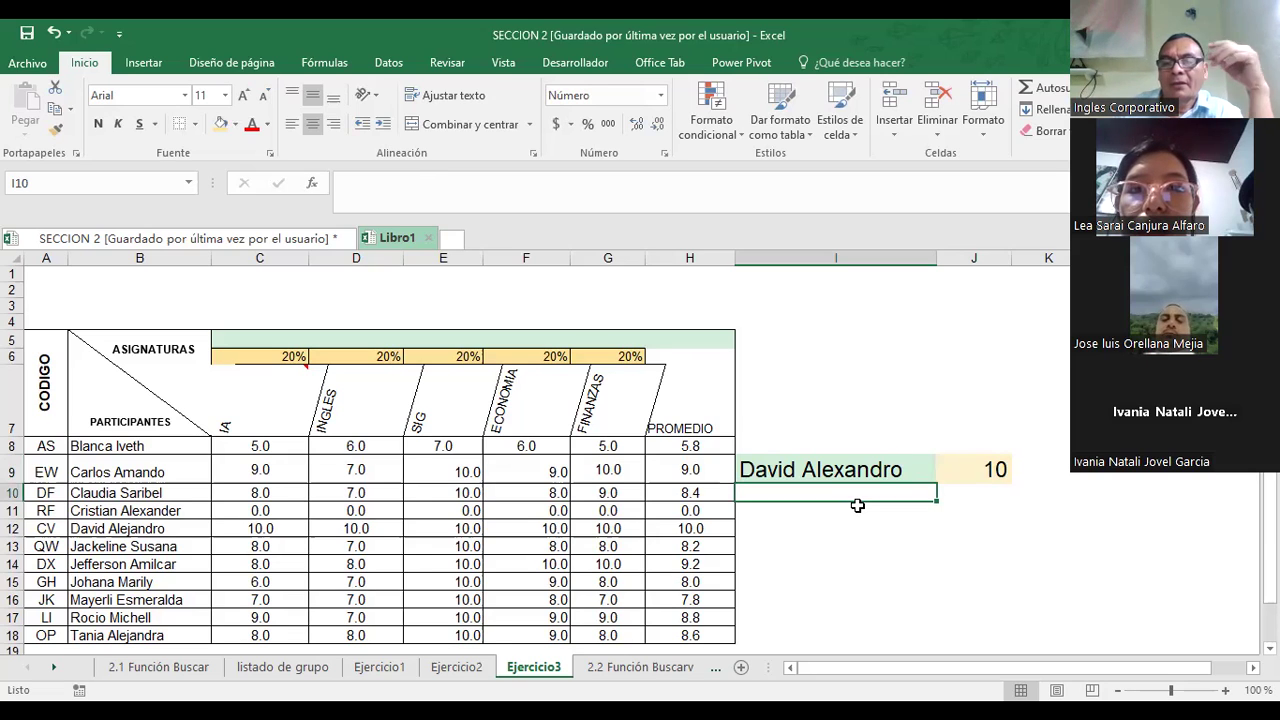
- Shorten the searched name in I9 to just the student's first name
key(Up)
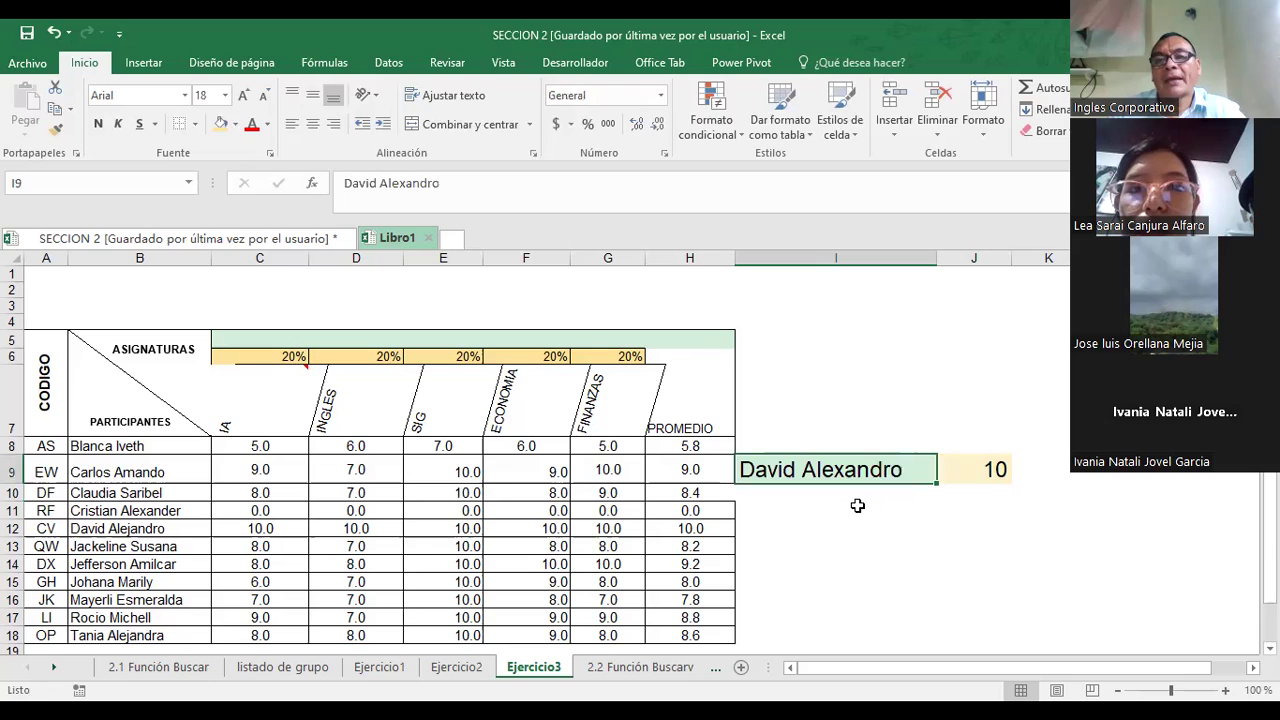
key(F2)
key(BackSpace)
key(BackSpace)
key(BackSpace)
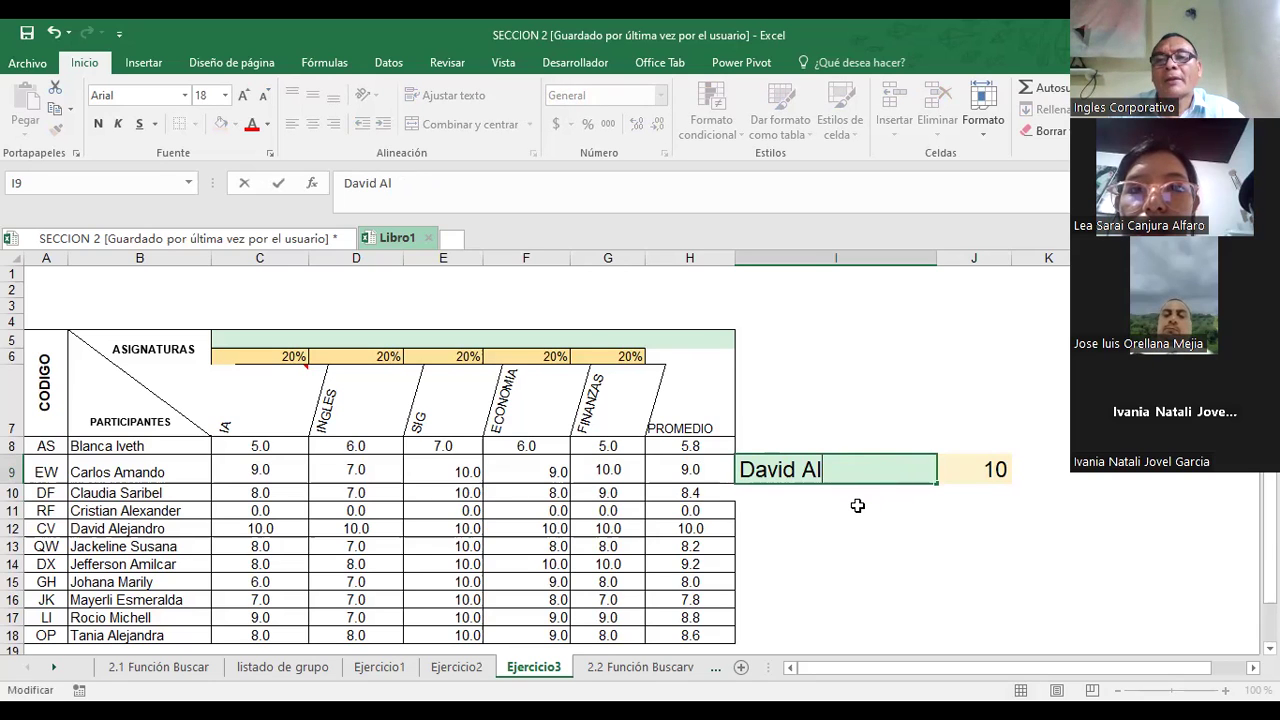
key(BackSpace)
key(BackSpace)
key(BackSpace)
key(Return)
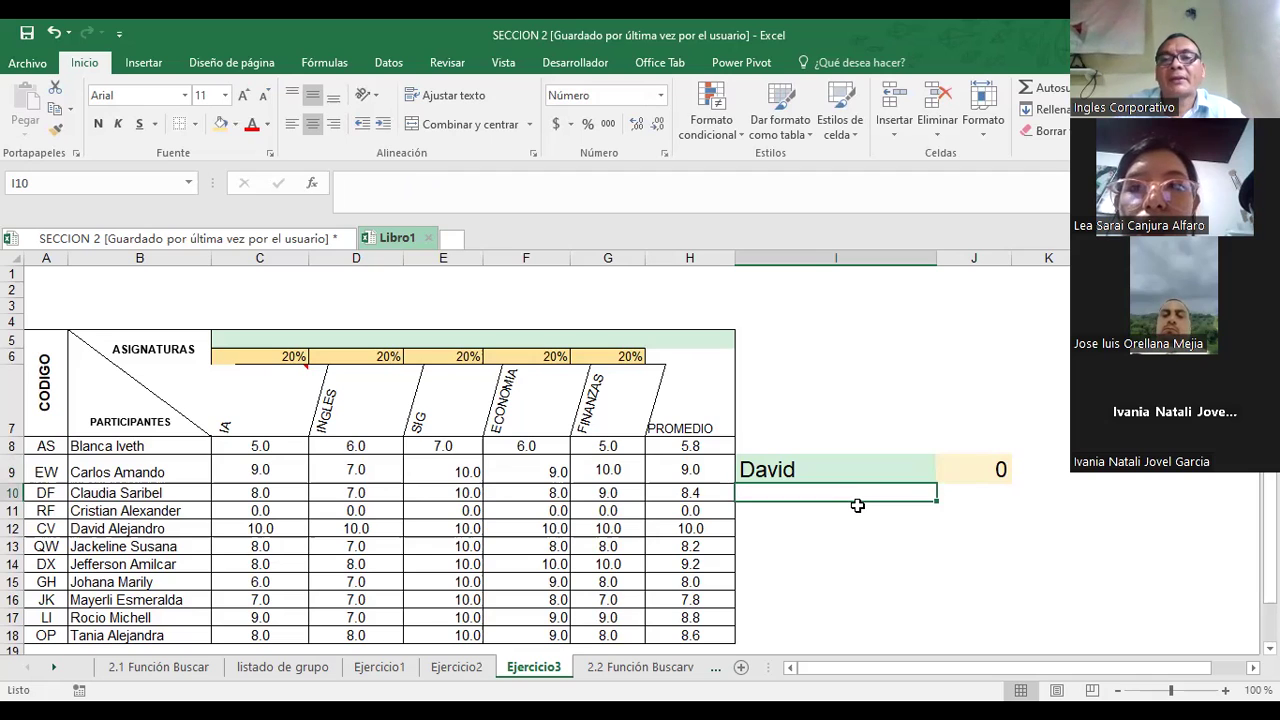
- Try a different student's first name in I9, then clear I9
key(Up)
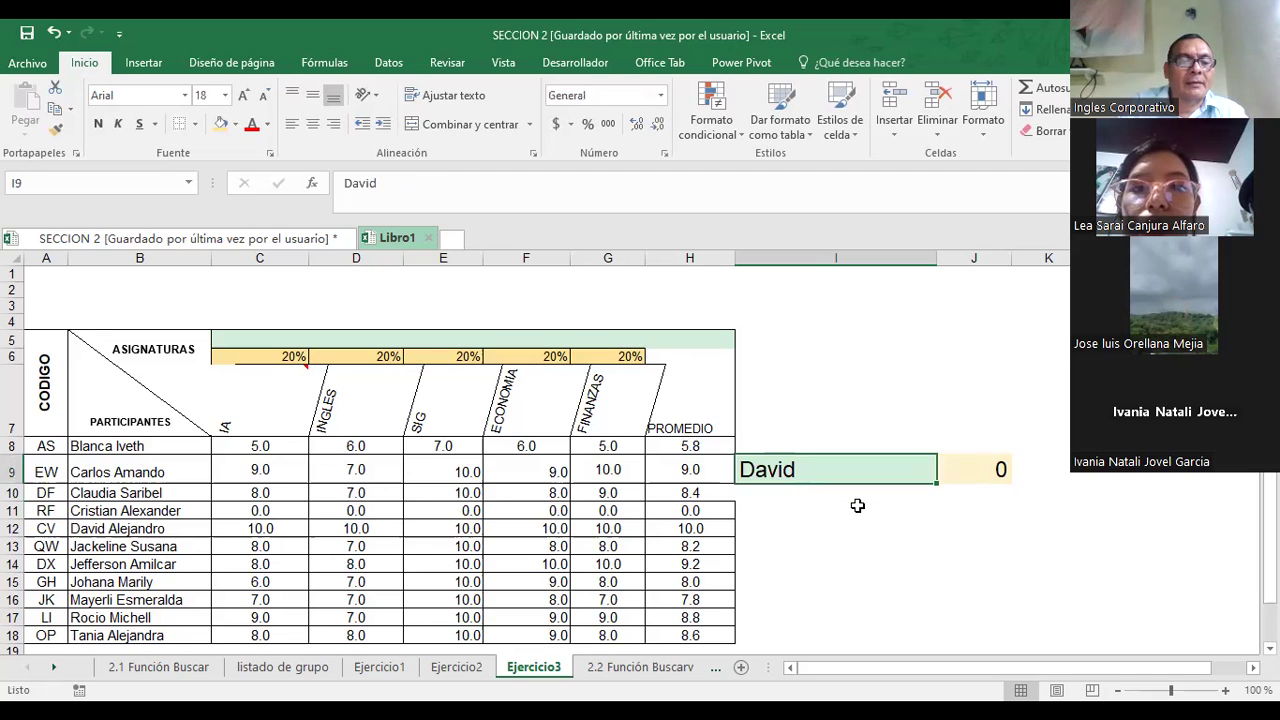
key(BackSpace)
text(Tania)
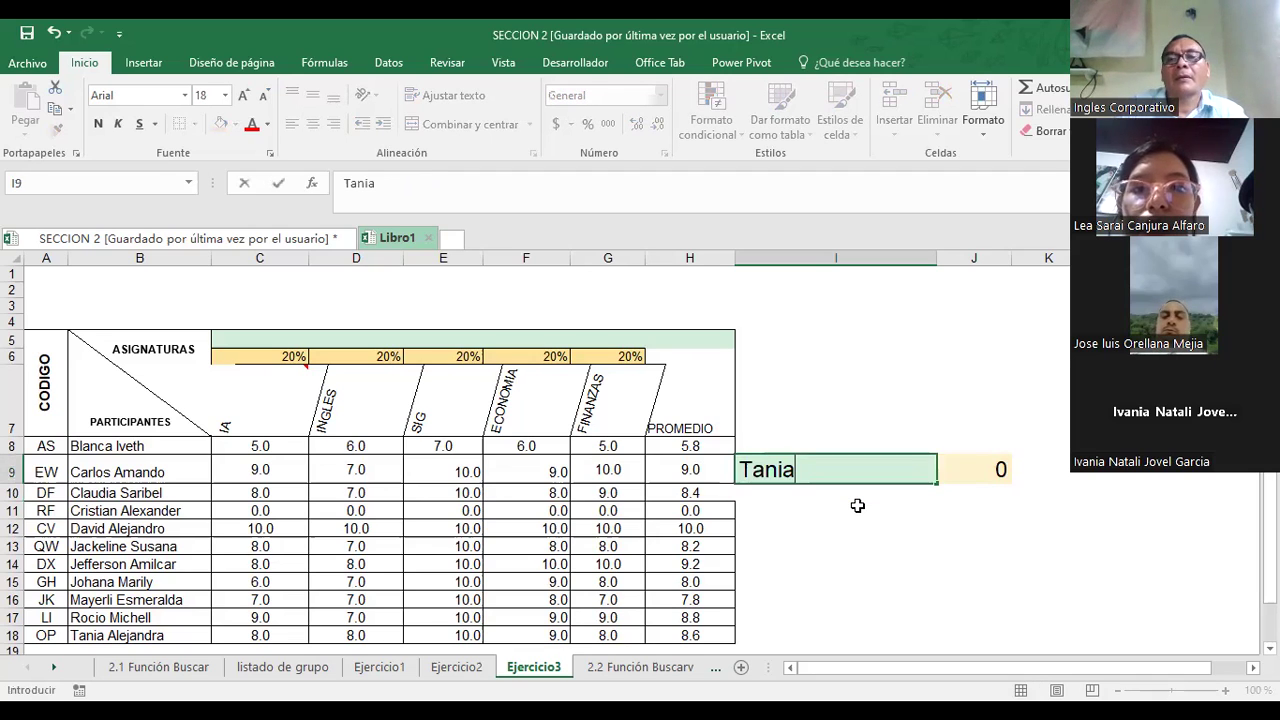
key(Return)
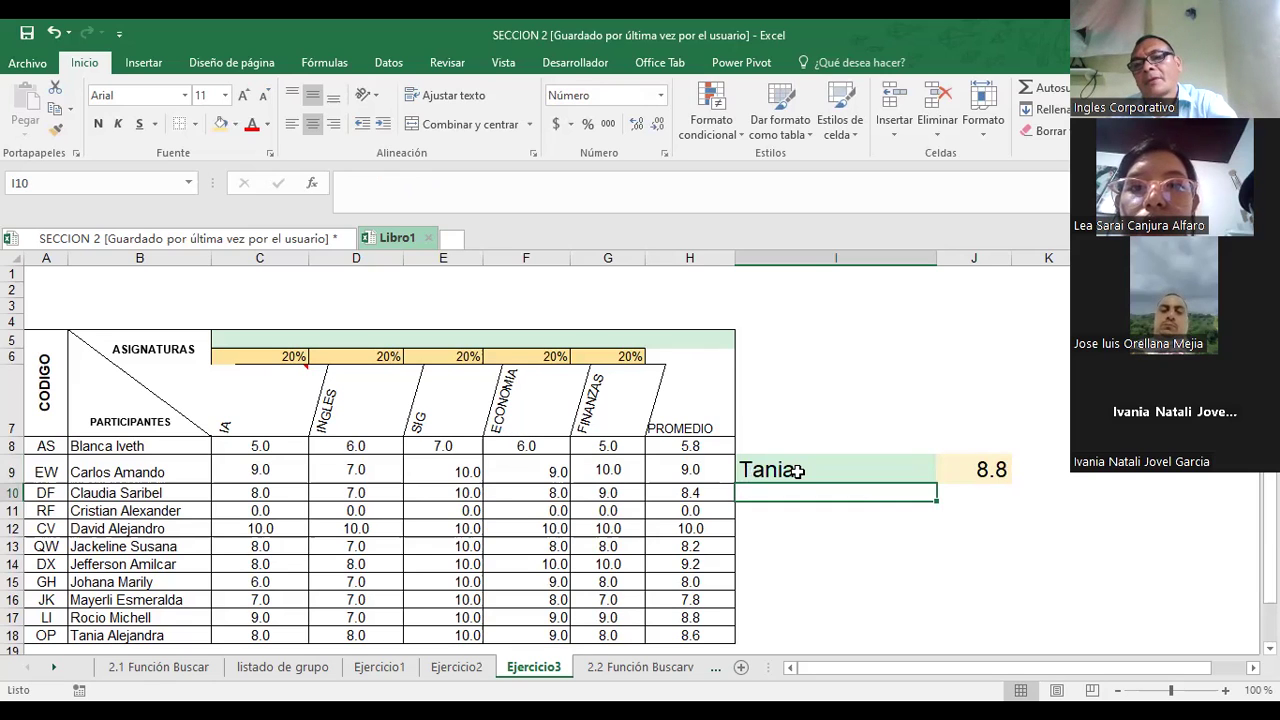
click(797, 470)
key(Delete)
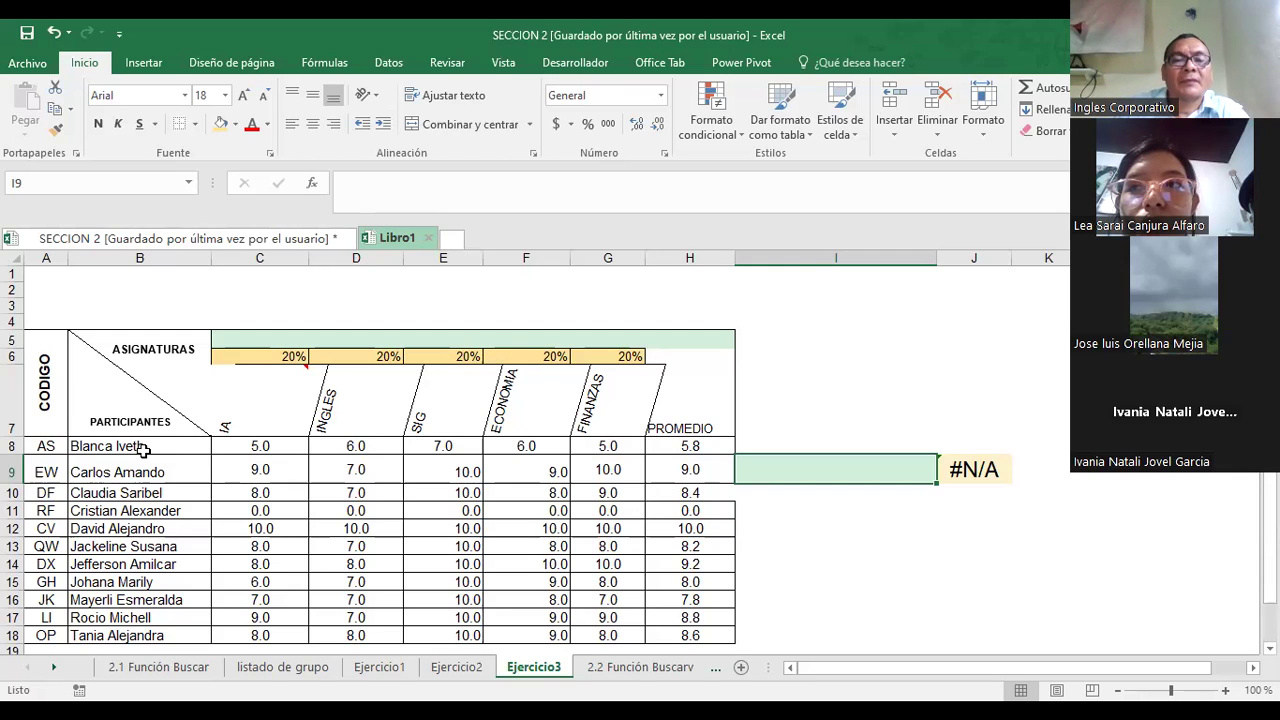
click(465, 677)
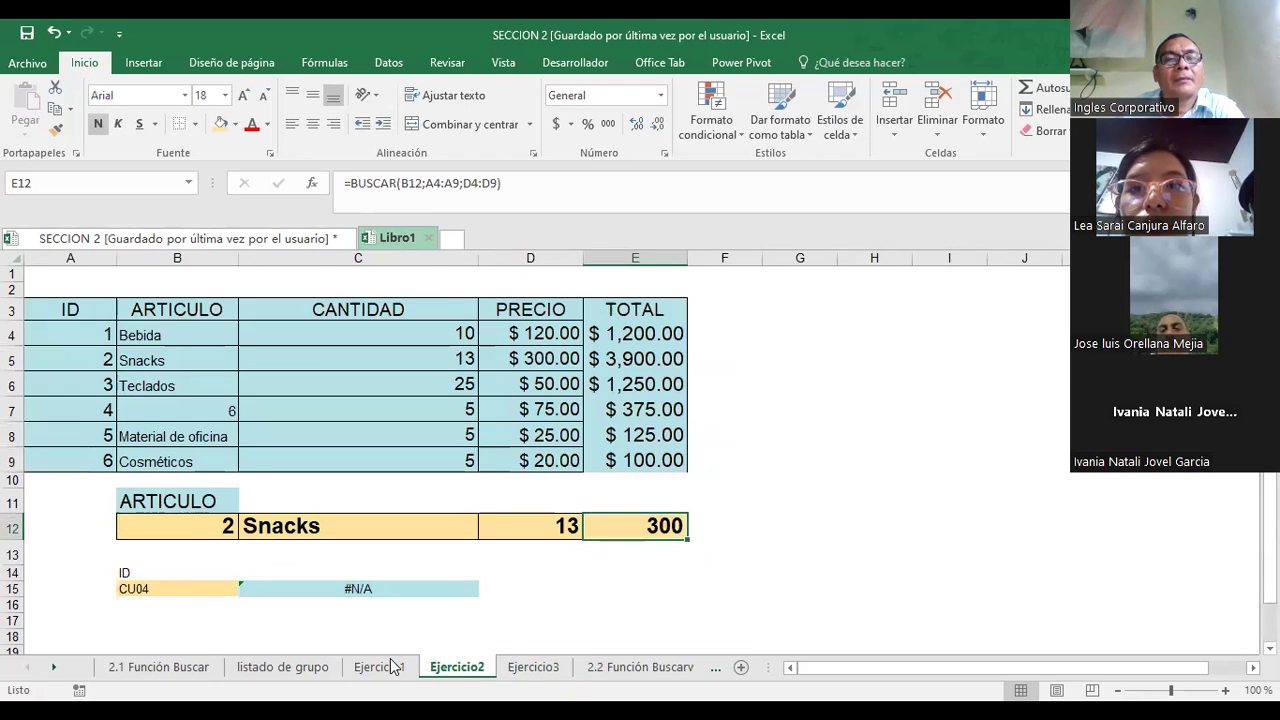
click(393, 667)
click(320, 672)
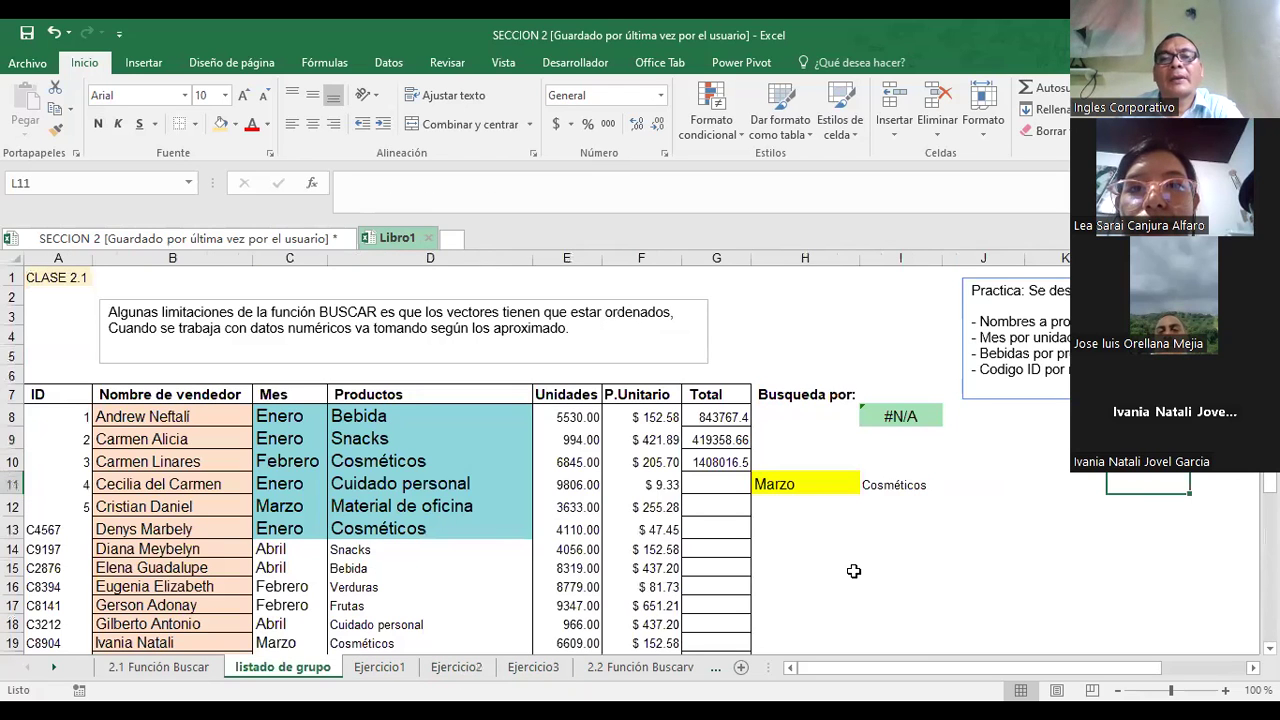
click(852, 569)
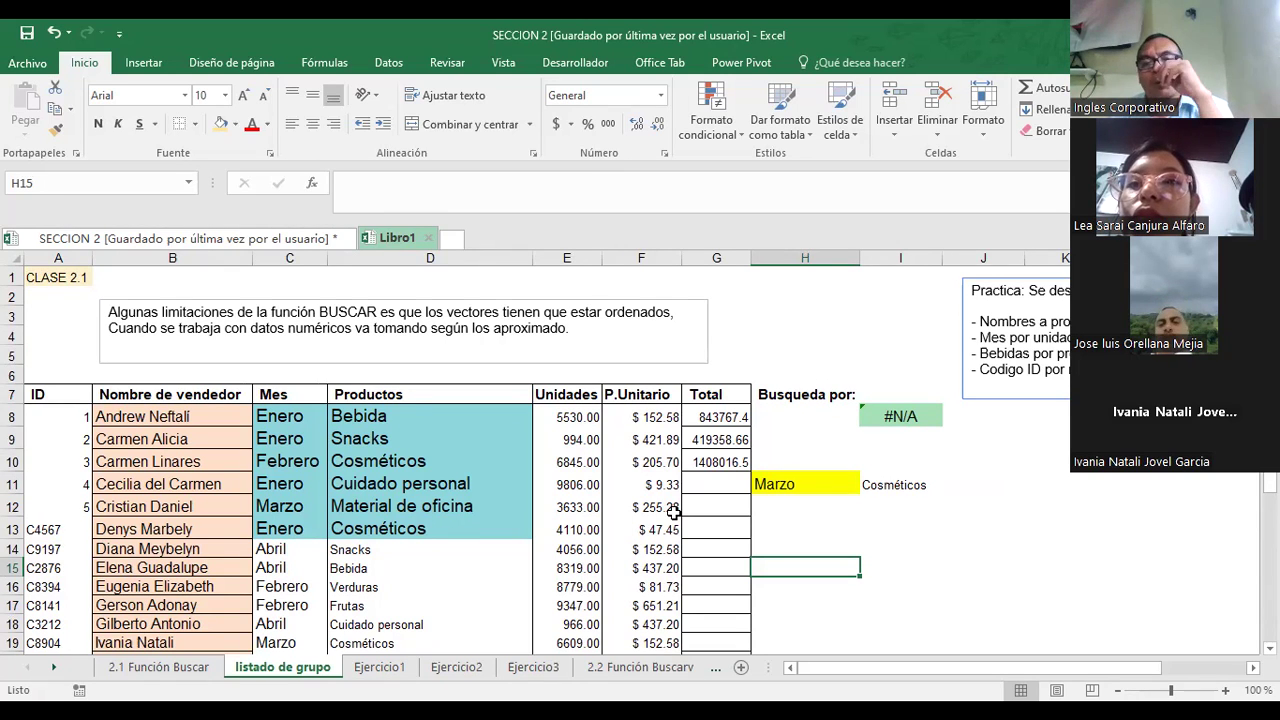
click(526, 667)
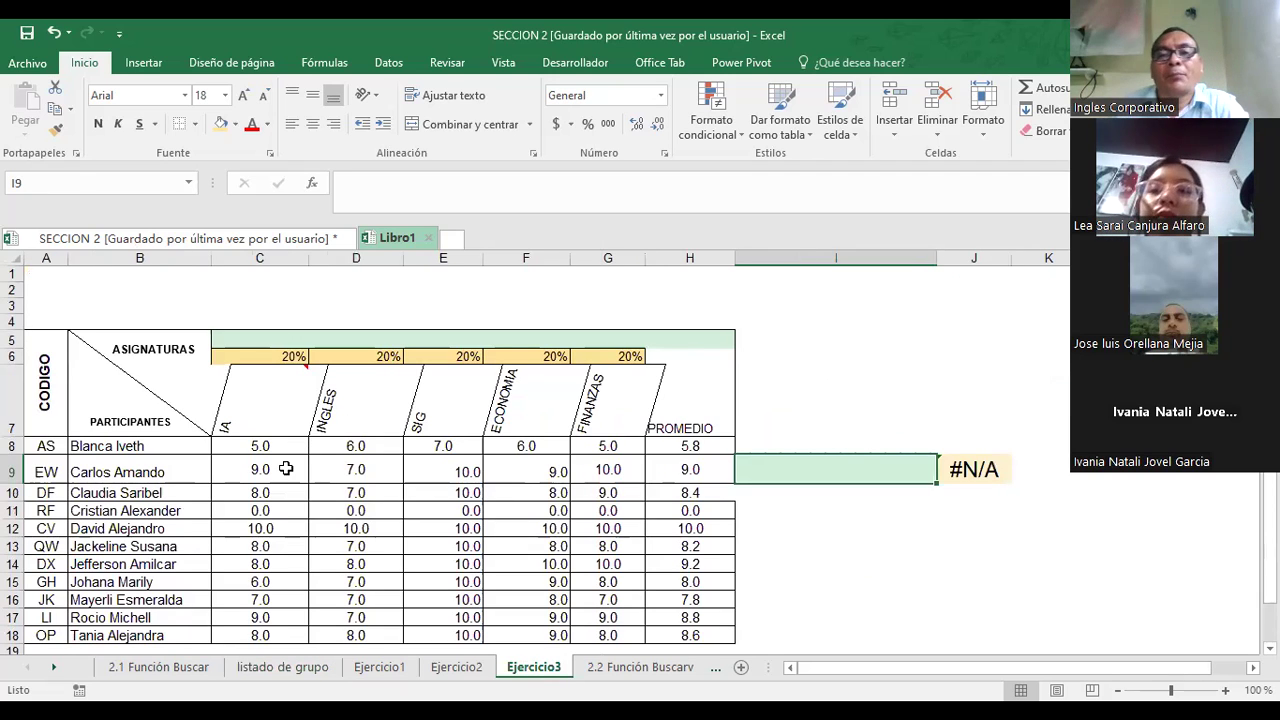
- Inspect the #N/A BUSCAR formula in J9, then delete it, leaving J9 empty
click(968, 474)
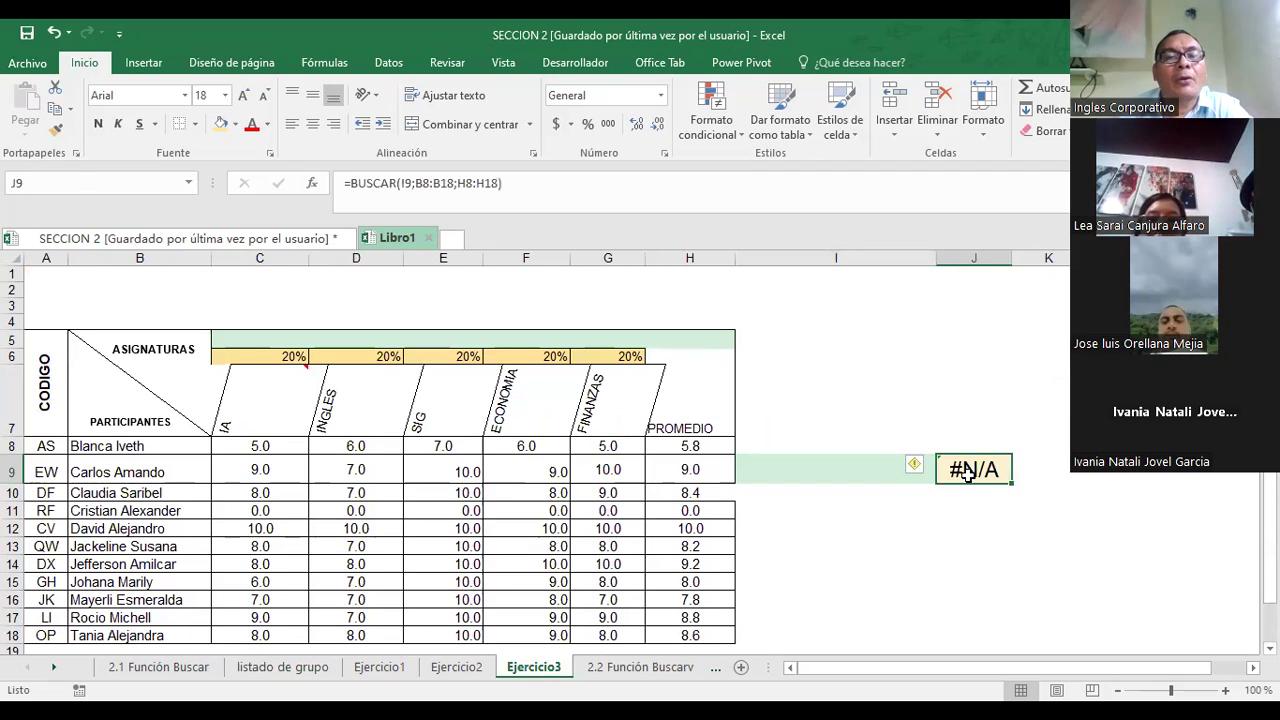
click(788, 473)
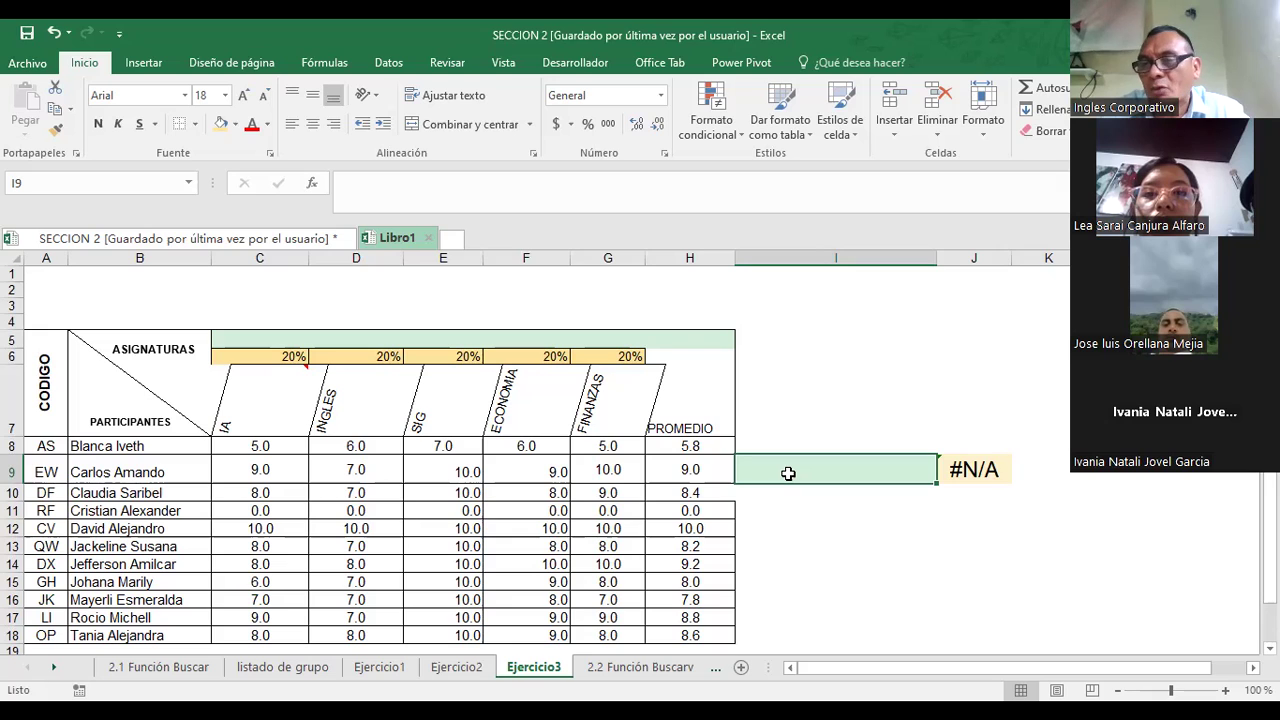
click(975, 469)
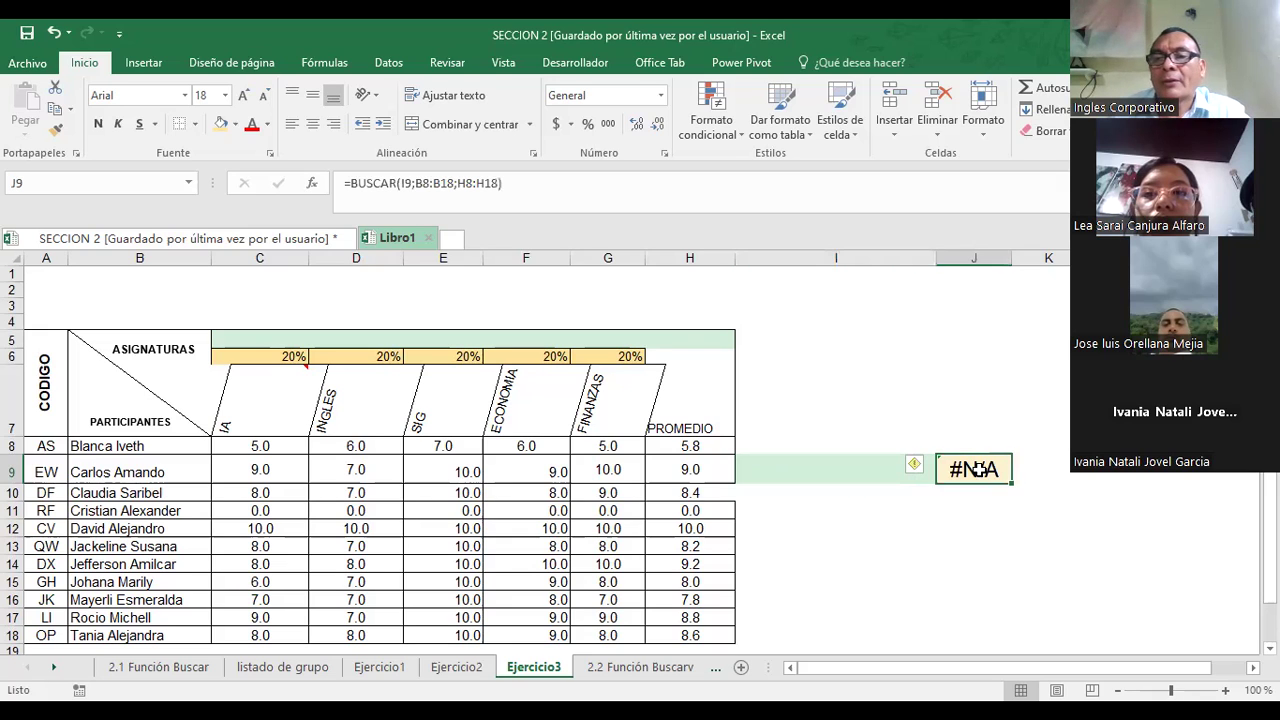
double_click(975, 469)
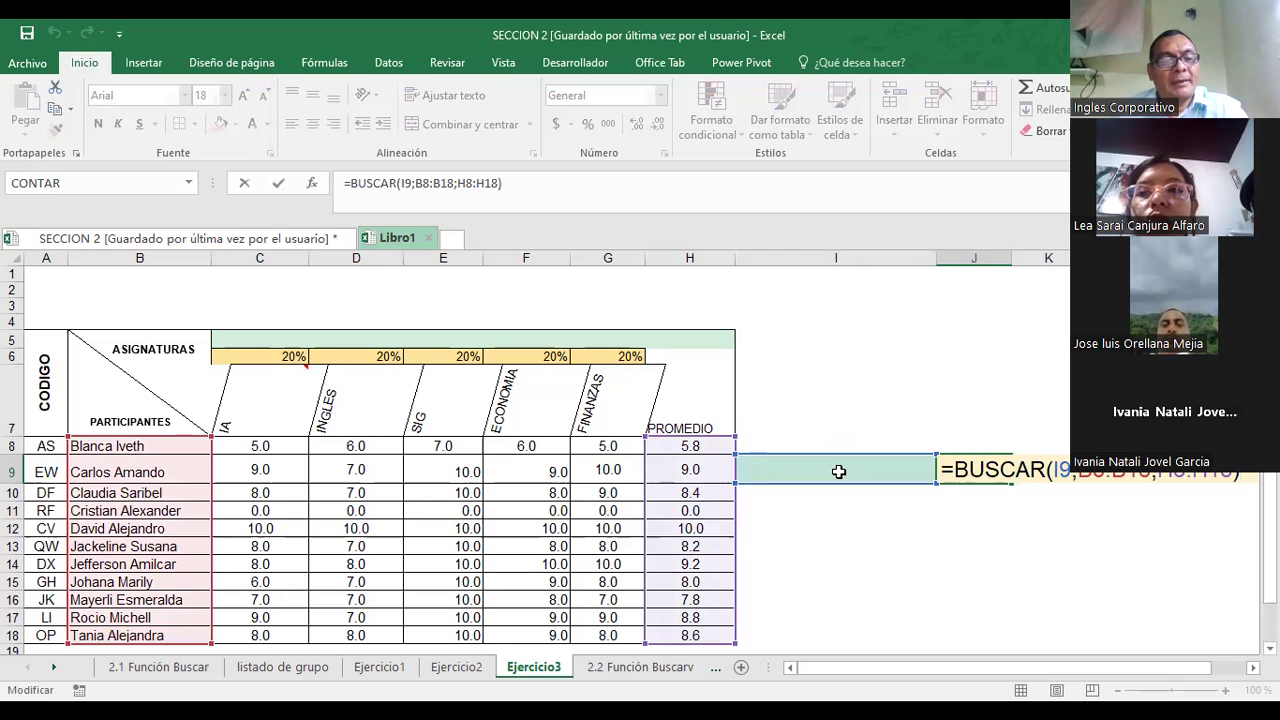
key(ctrl+Return)
click(881, 560)
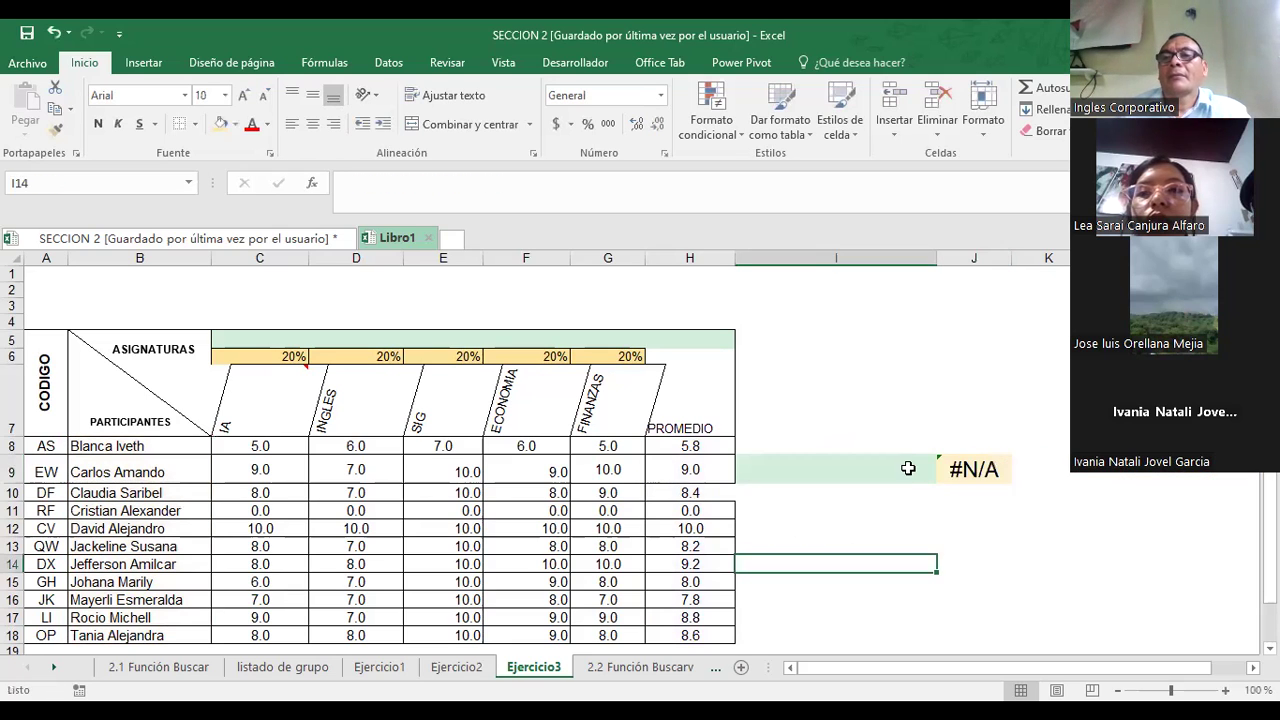
click(971, 459)
key(Delete)
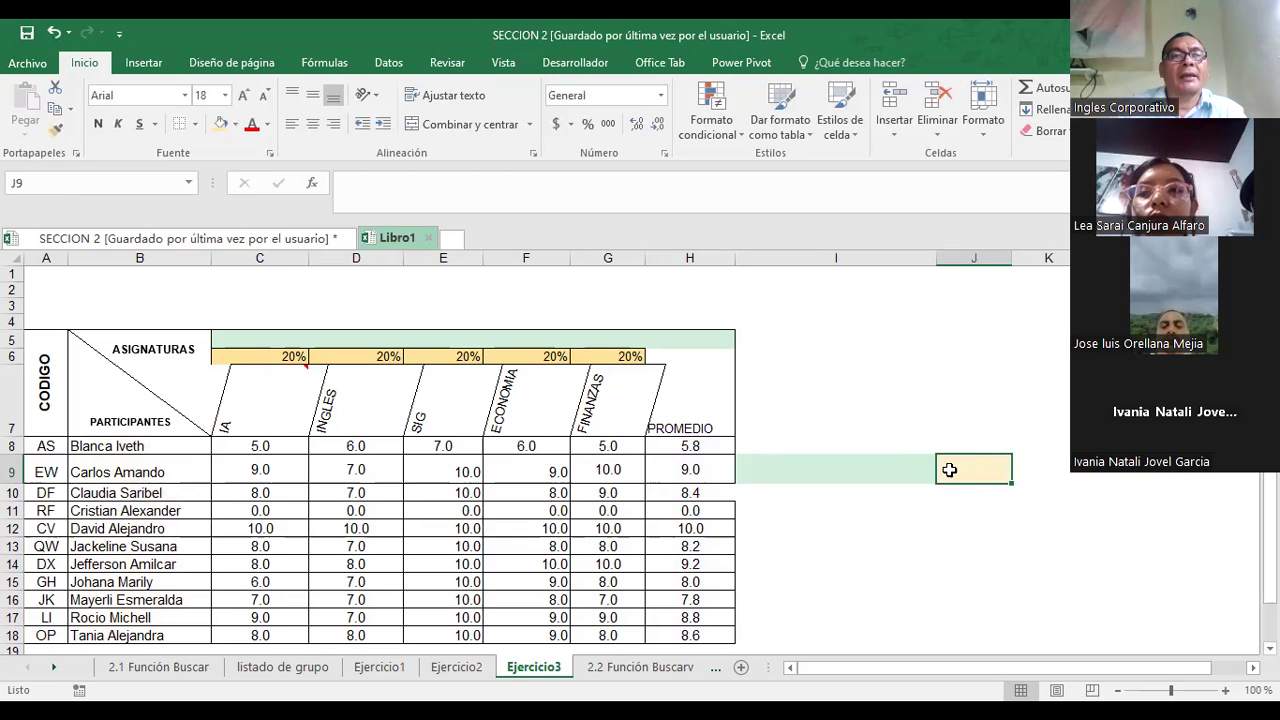
- Enter the subject labels IA, INGLES and SIG in J9, J10 and J11
double_click(949, 470)
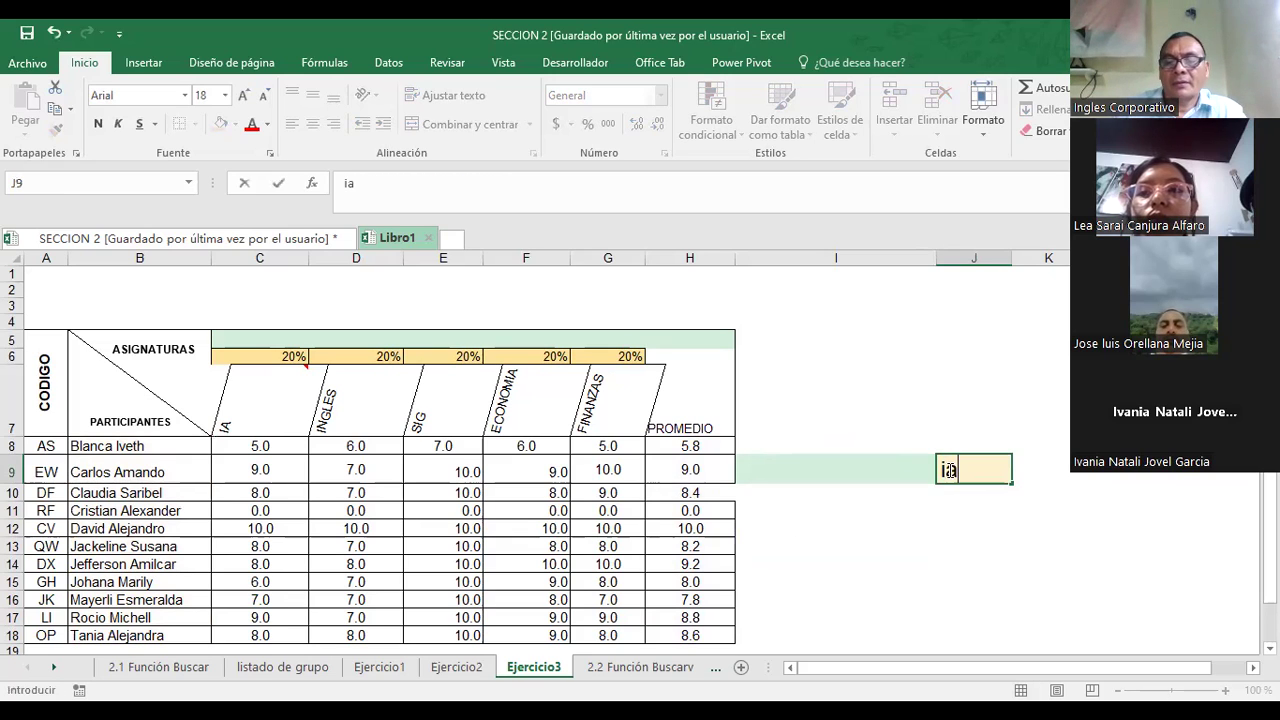
text(IA)
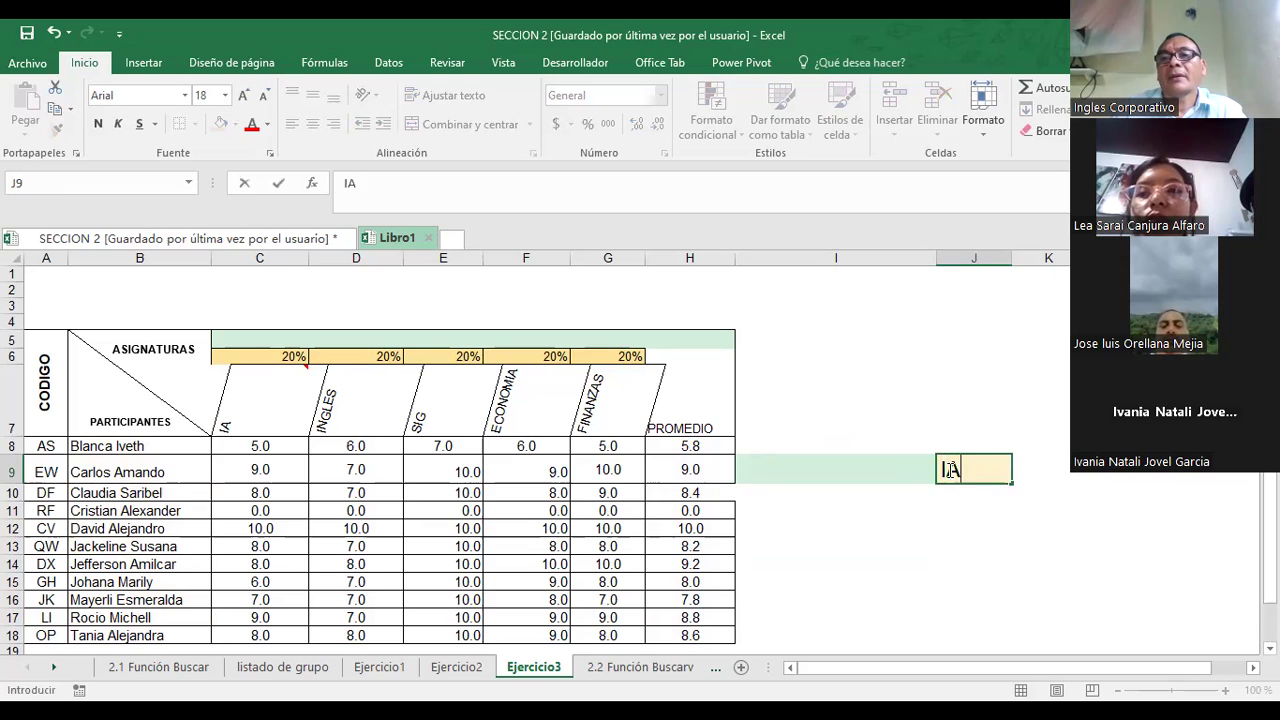
key(Return)
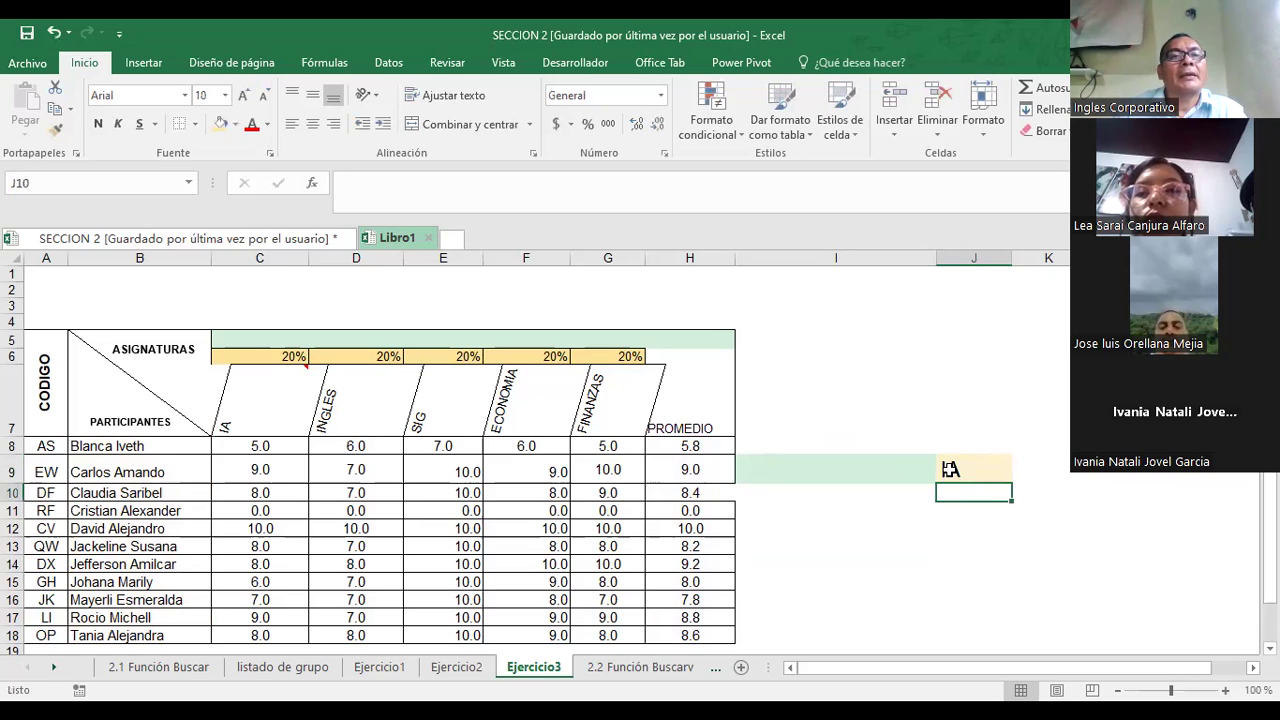
text(INGLES)
key(Return)
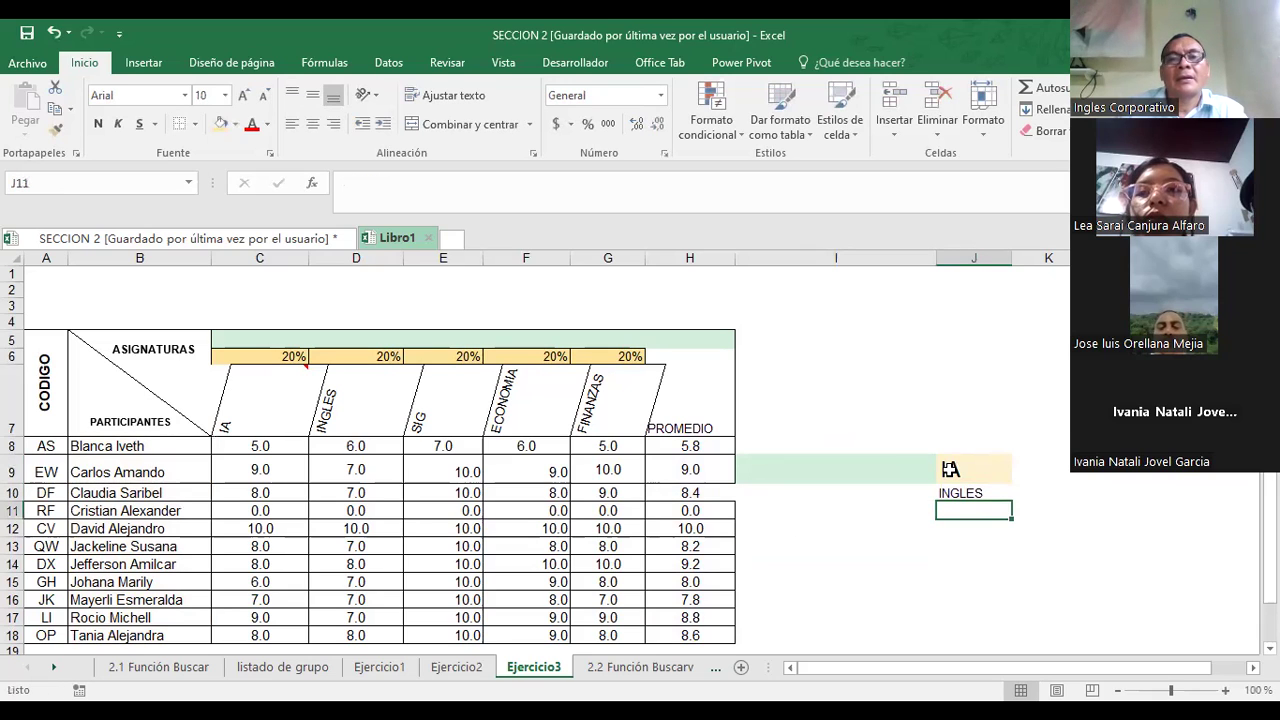
text(S)
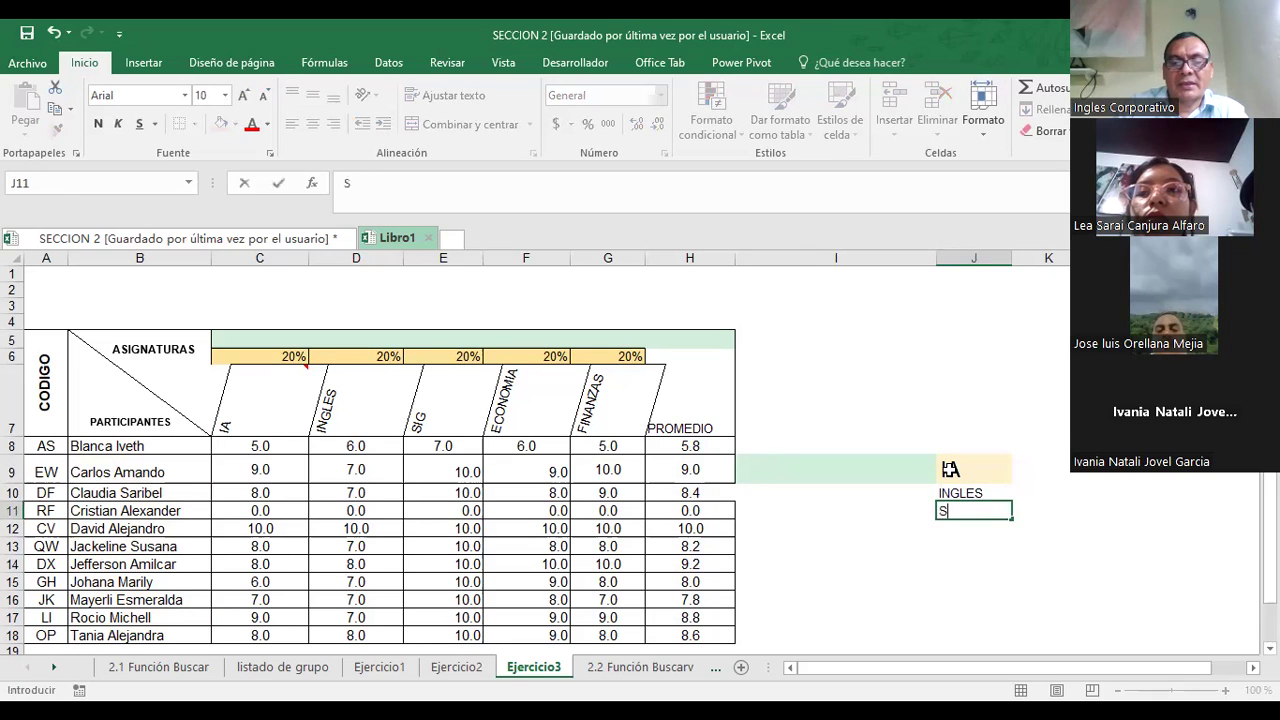
text(IG)
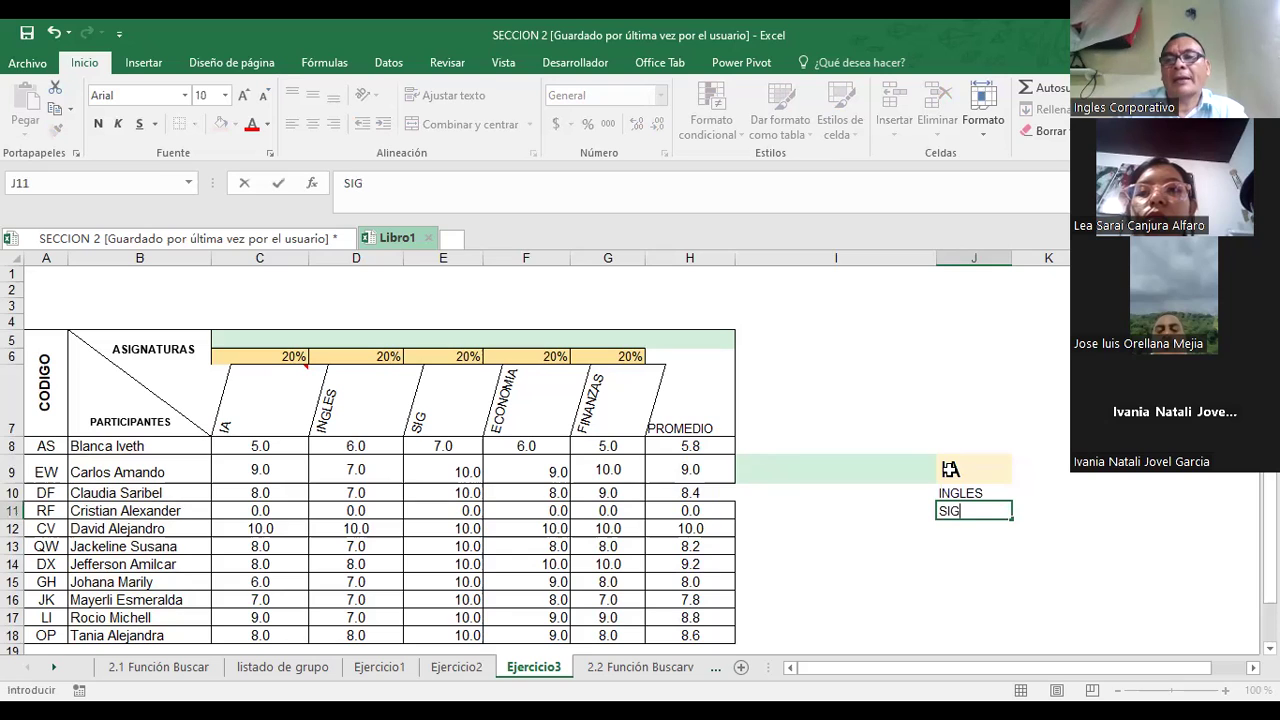
key(Return)
- Increase the font size of the labels in J9:J11
click(872, 470)
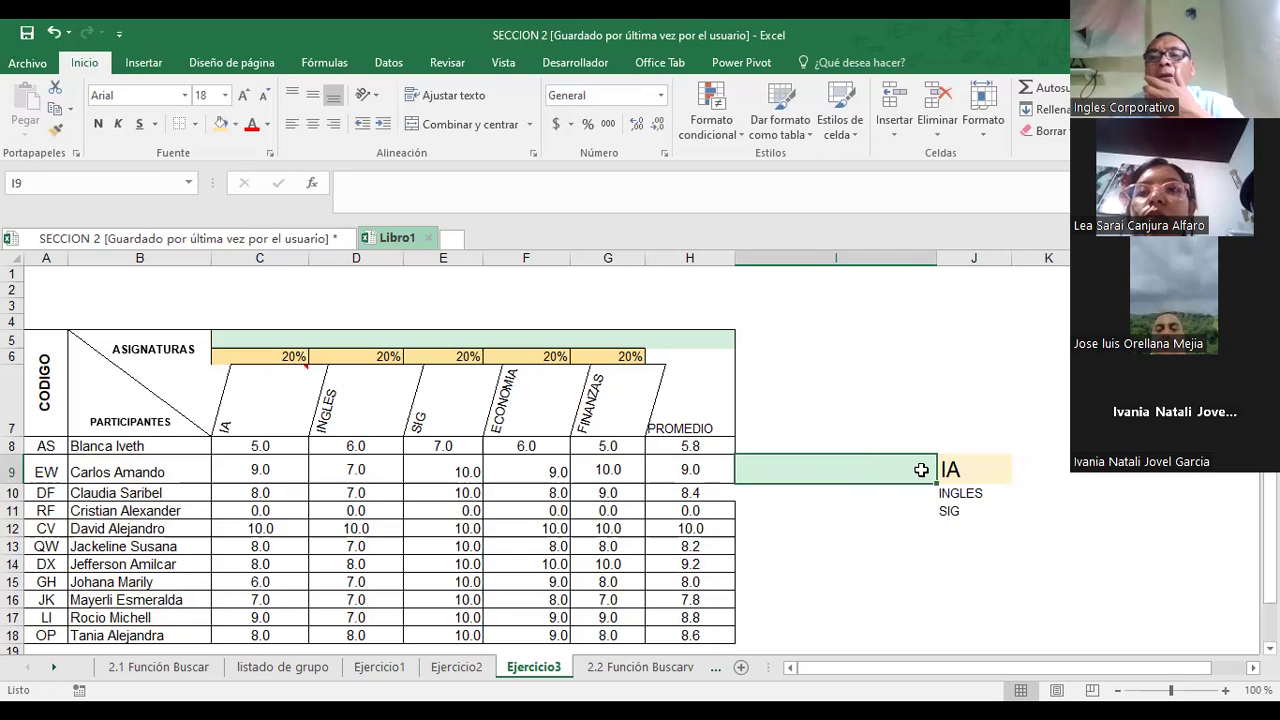
drag(957, 469, 958, 508)
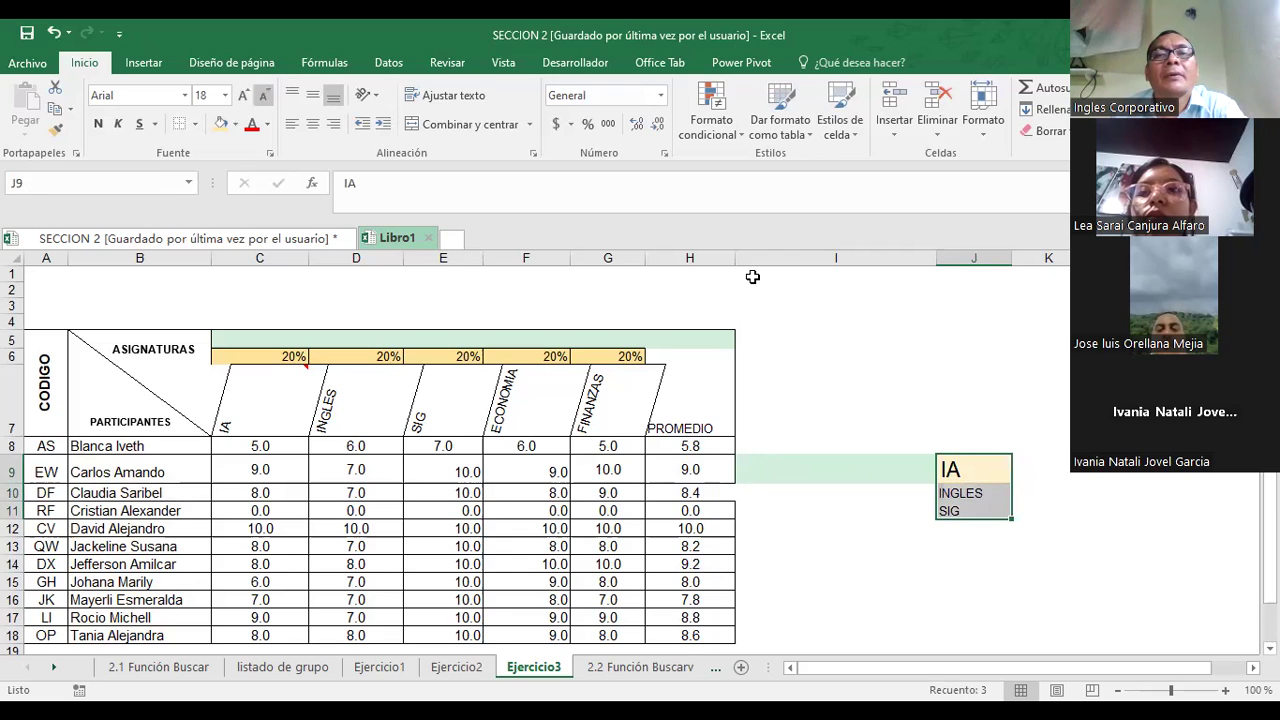
key(ctrl+shift+period)
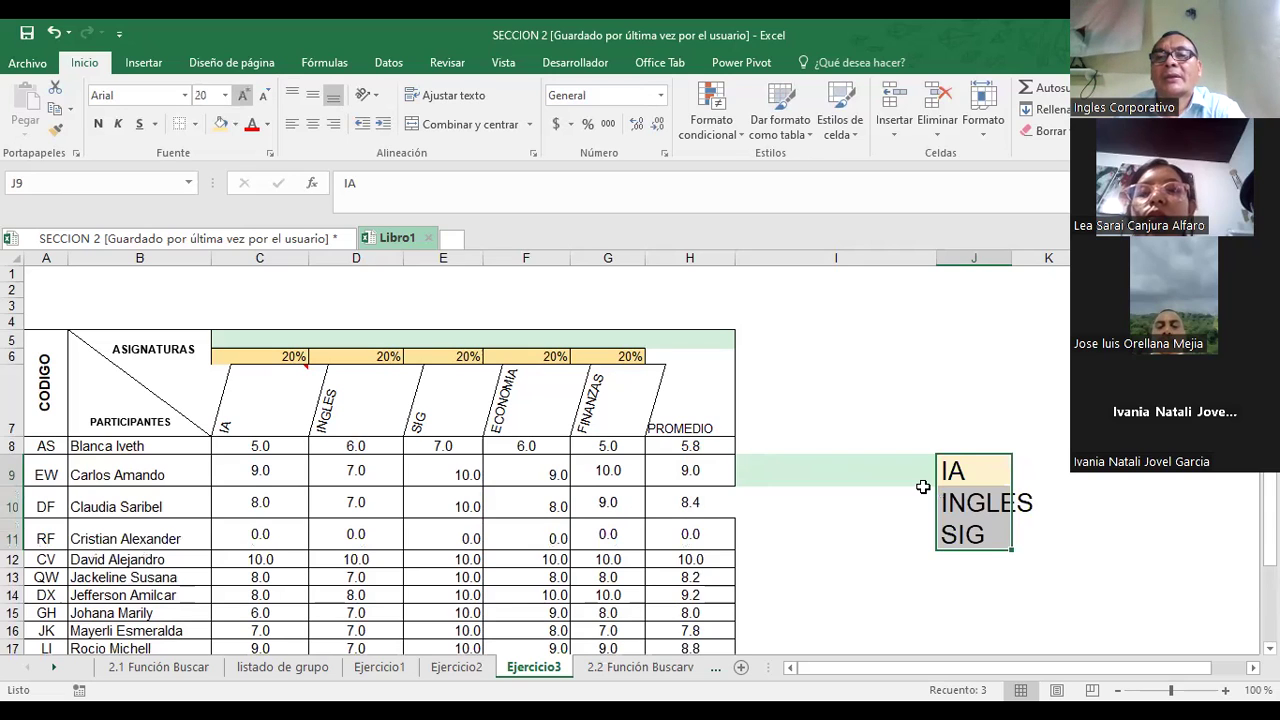
click(800, 470)
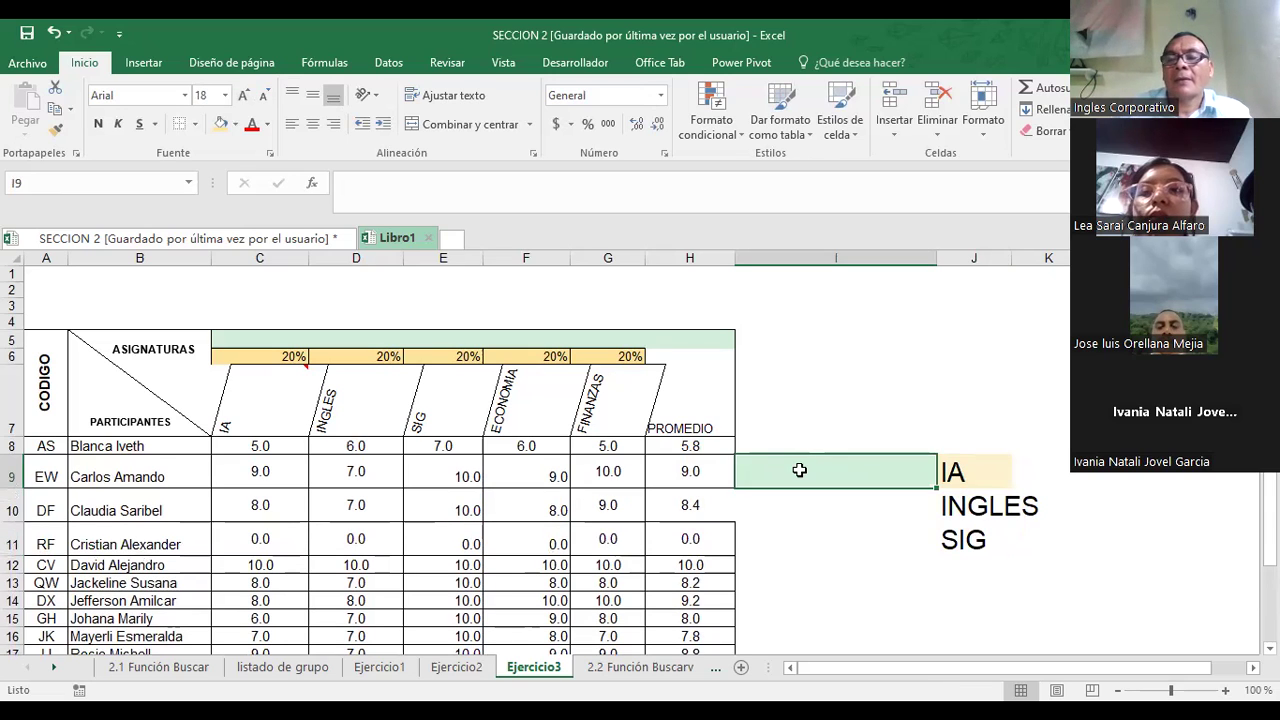
click(970, 475)
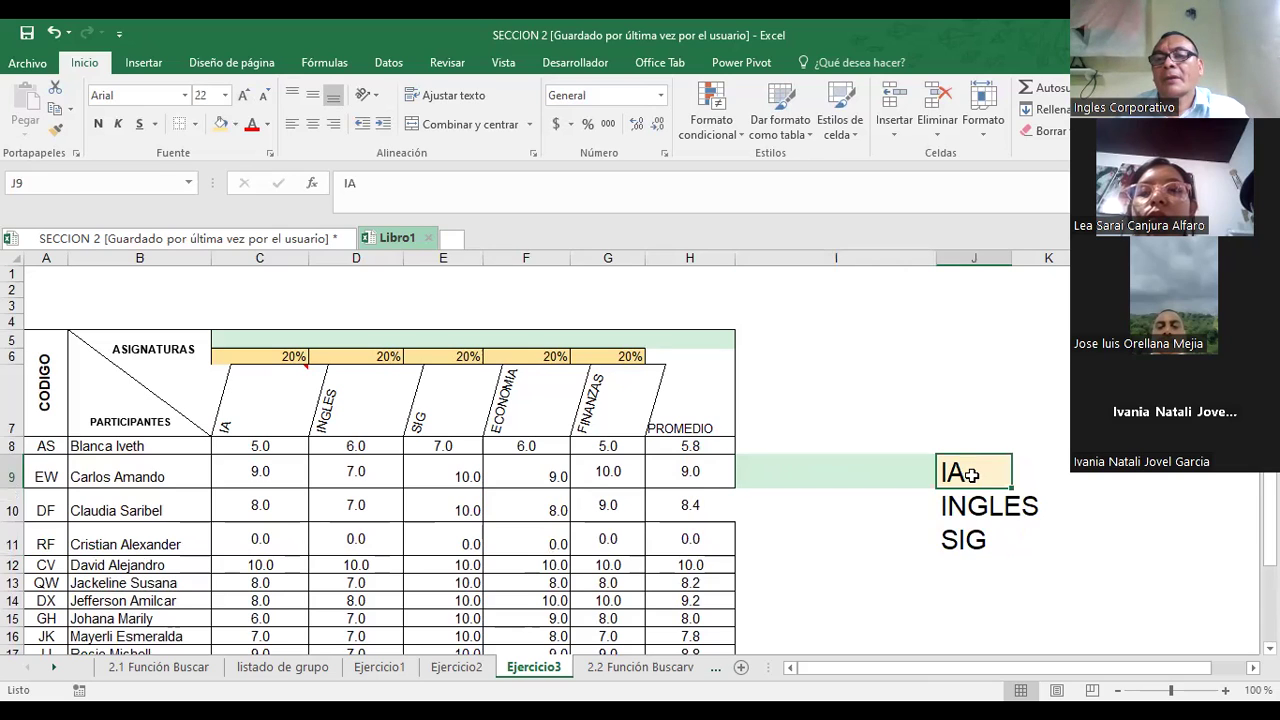
click(807, 471)
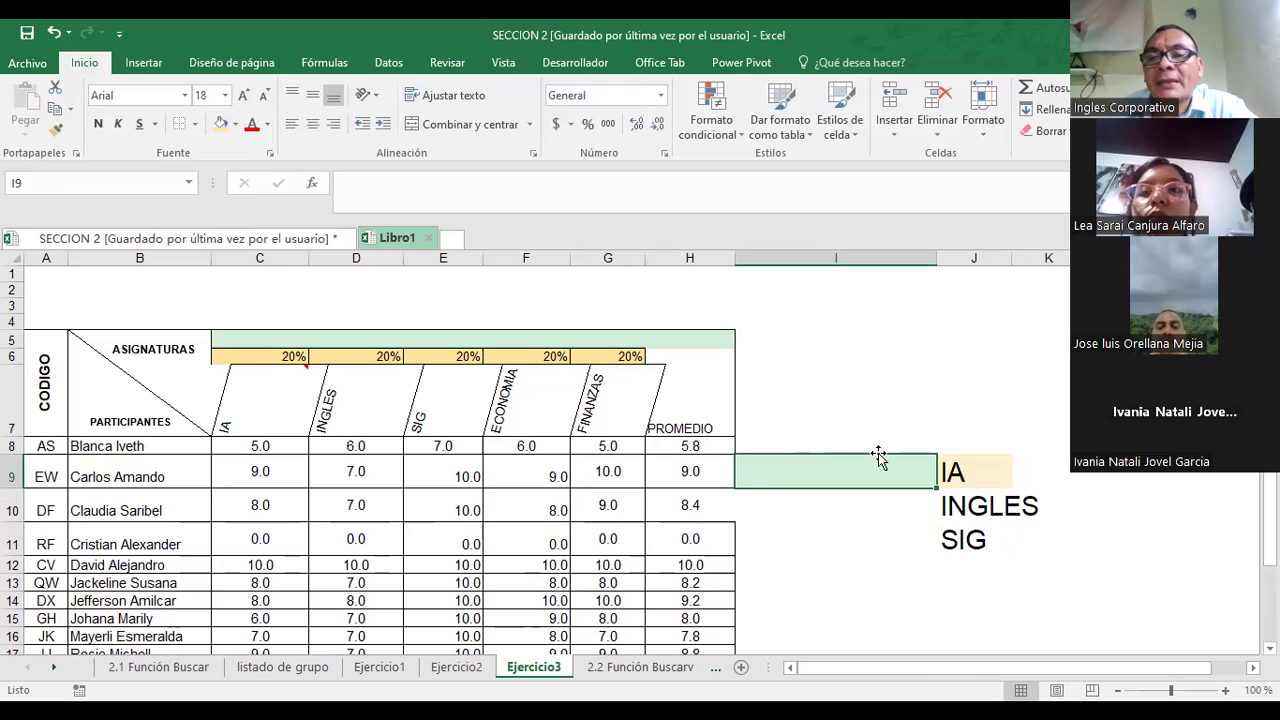
- Insert a blank column at I, shifting the labels to column K, and narrow column J
right_click(851, 258)
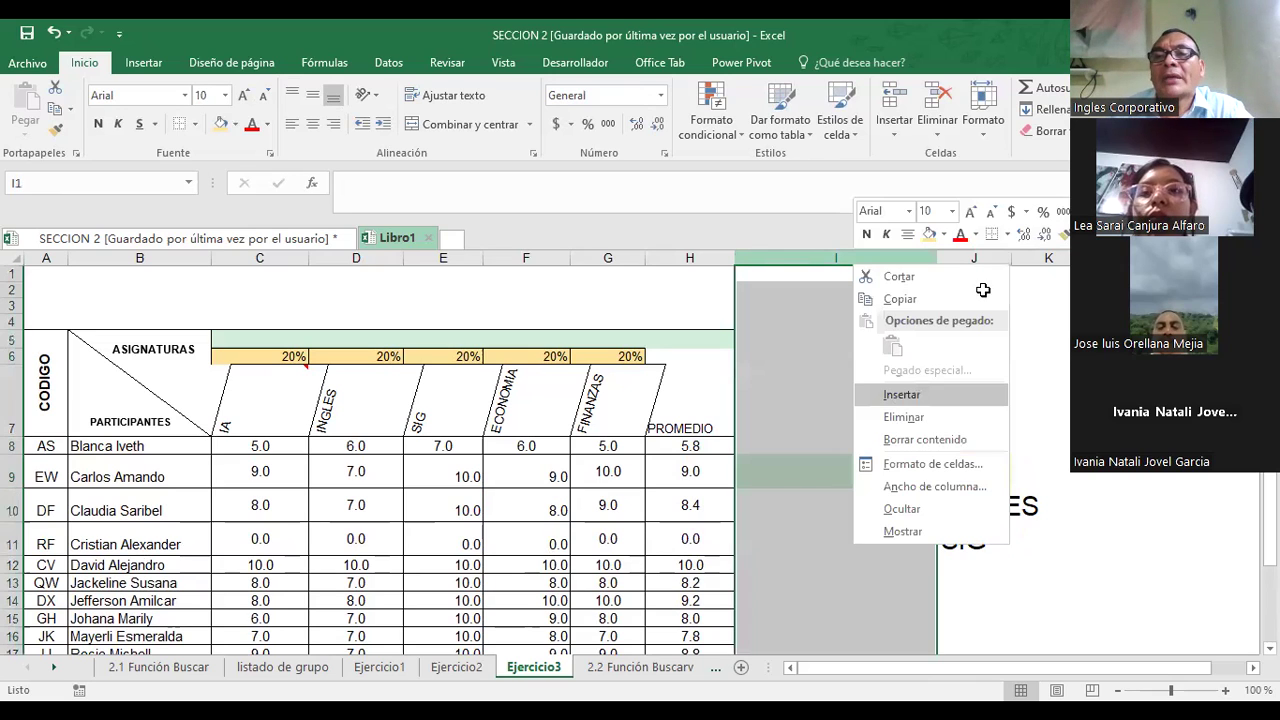
click(890, 399)
drag(928, 270, 930, 266)
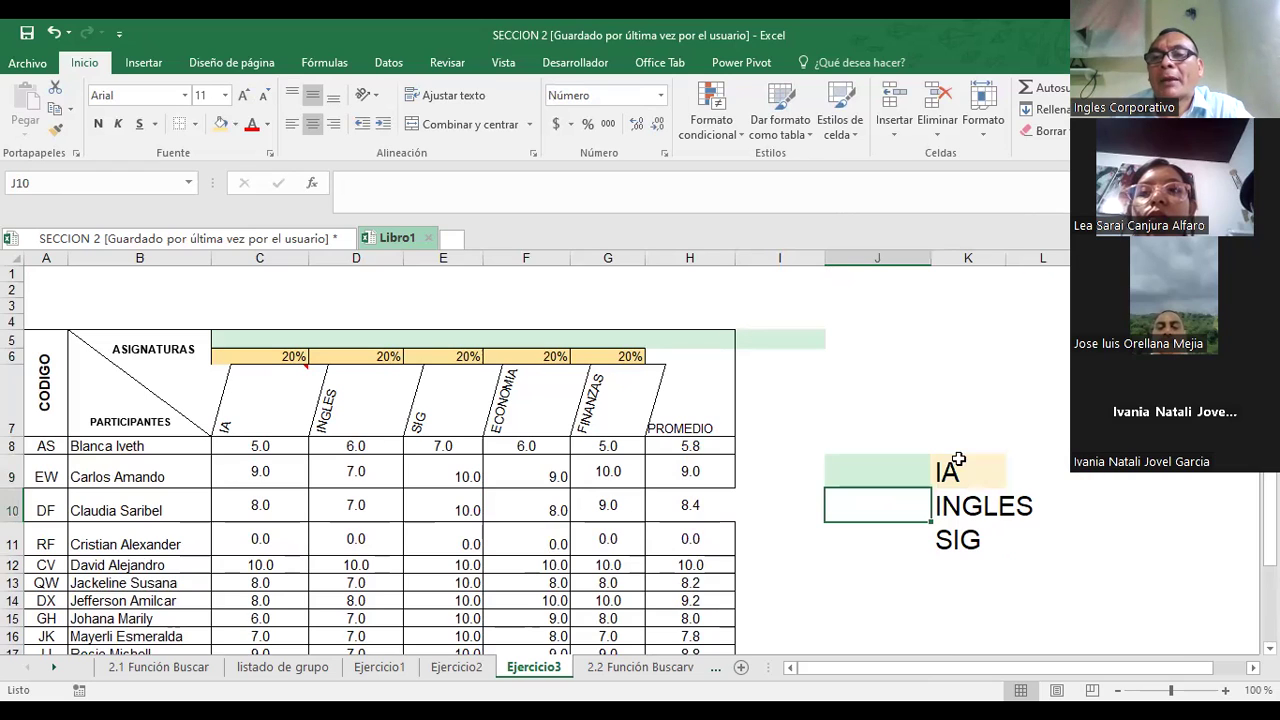
click(797, 475)
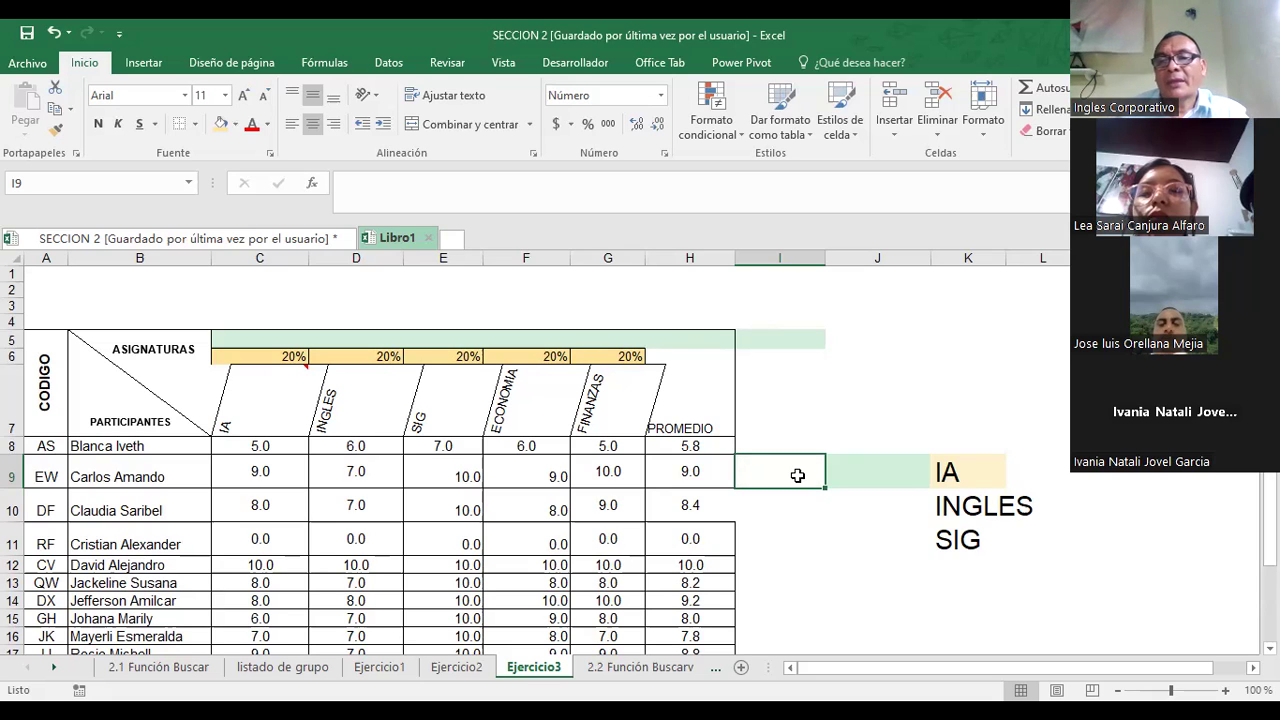
click(878, 472)
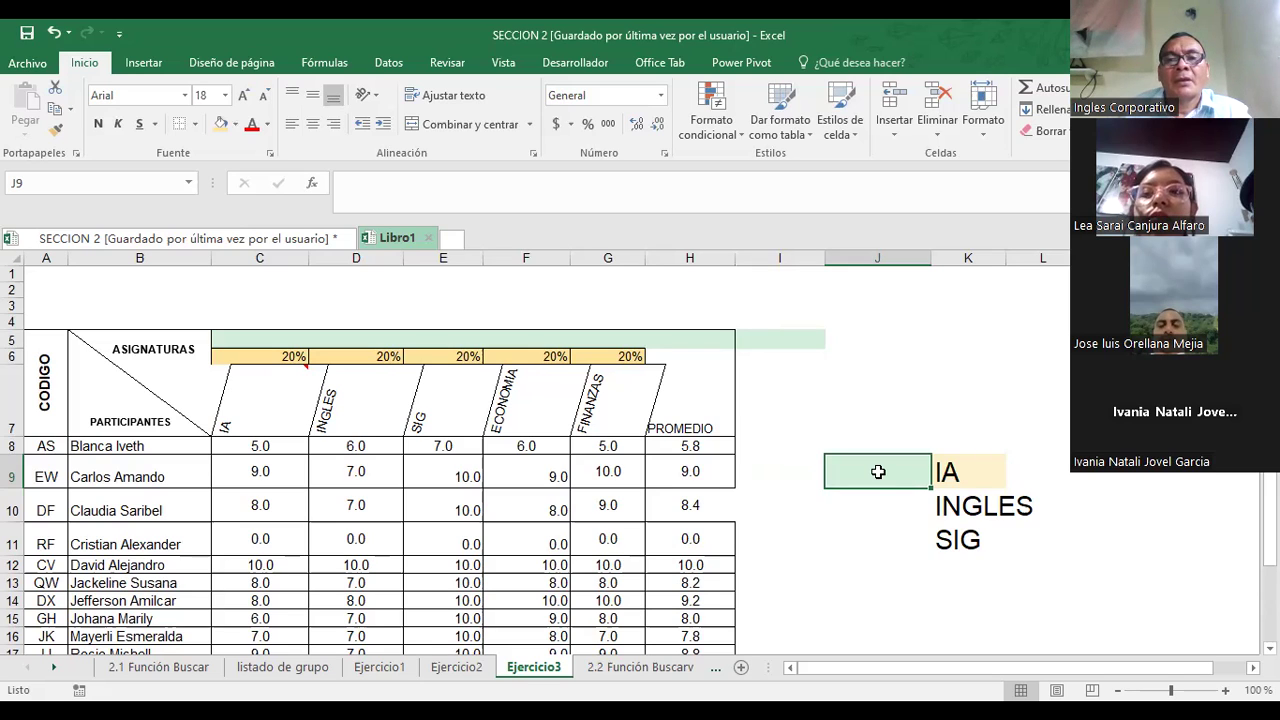
- Enter a BUSCAR in J9 searching names in B8:B18 with I9 and returning IA grades from C8:C18
text(=)
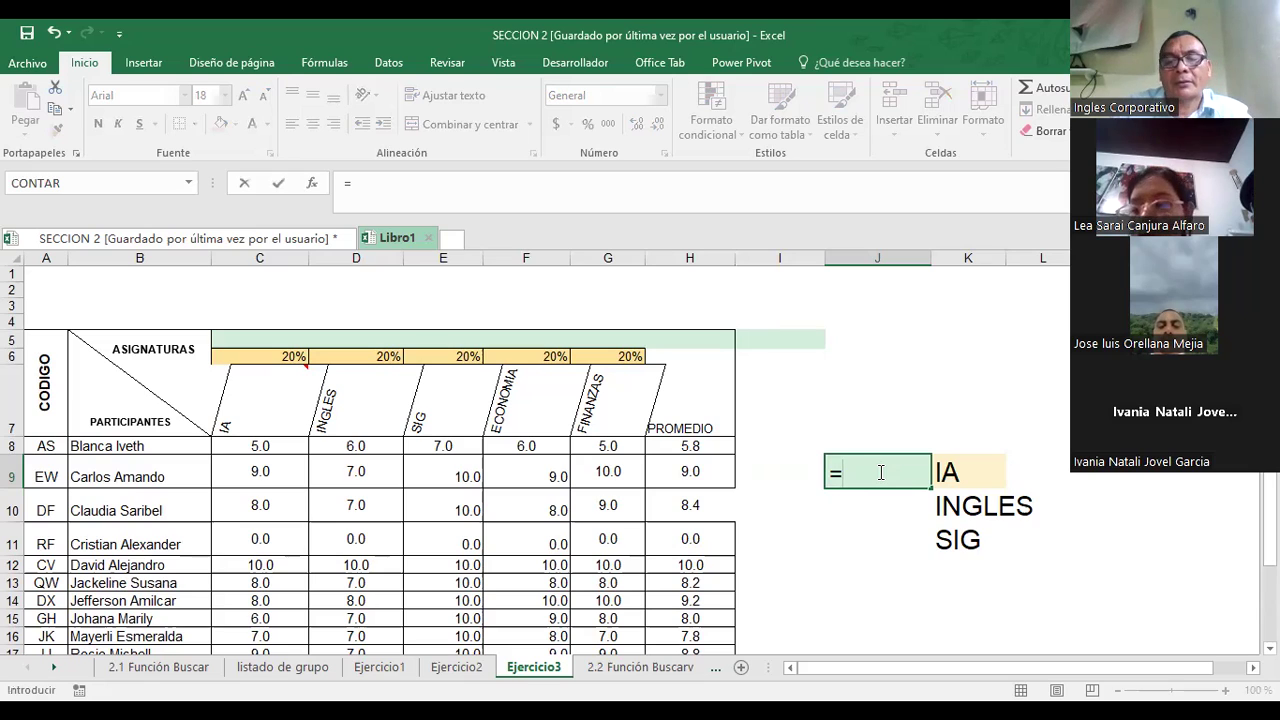
text(BUSCAR()
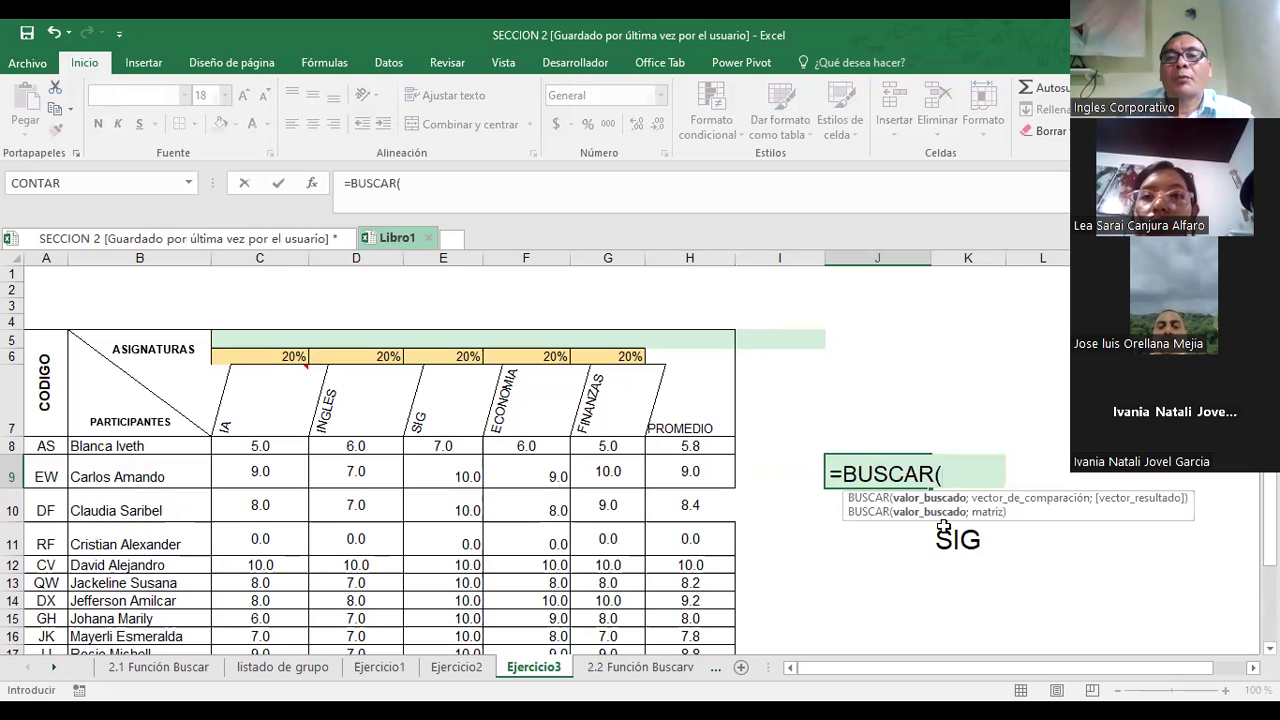
click(790, 472)
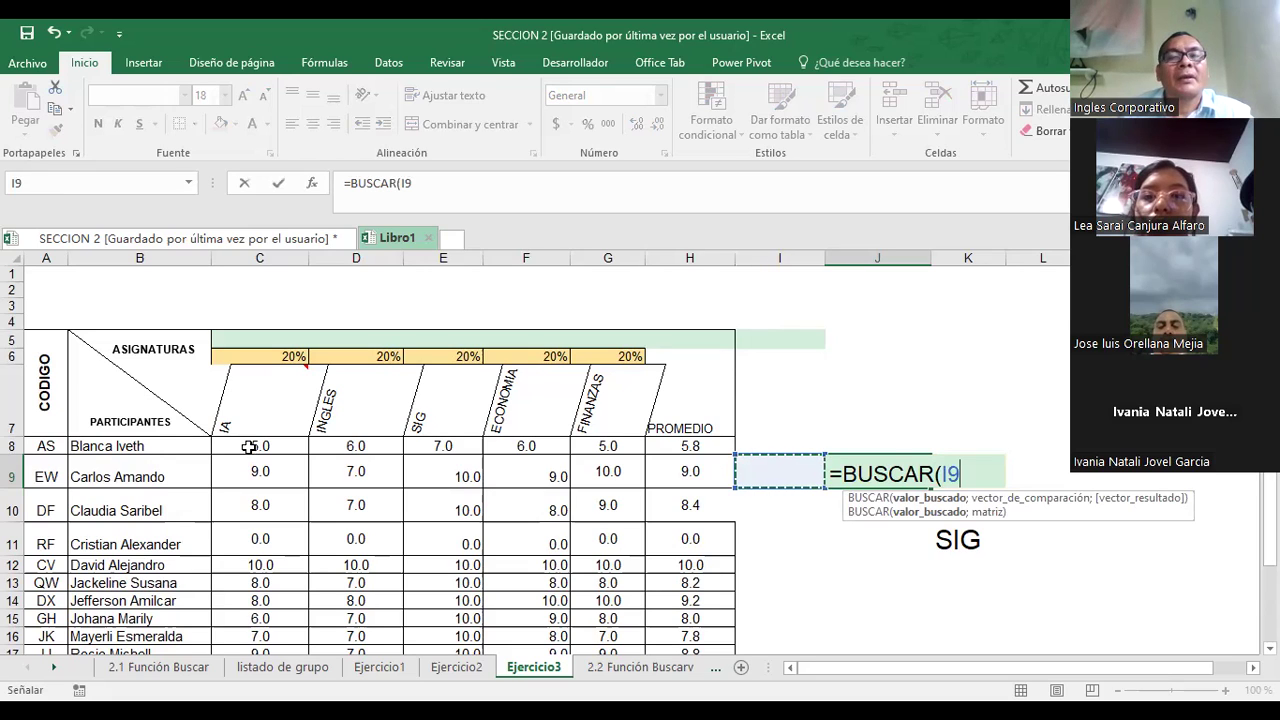
click(155, 446)
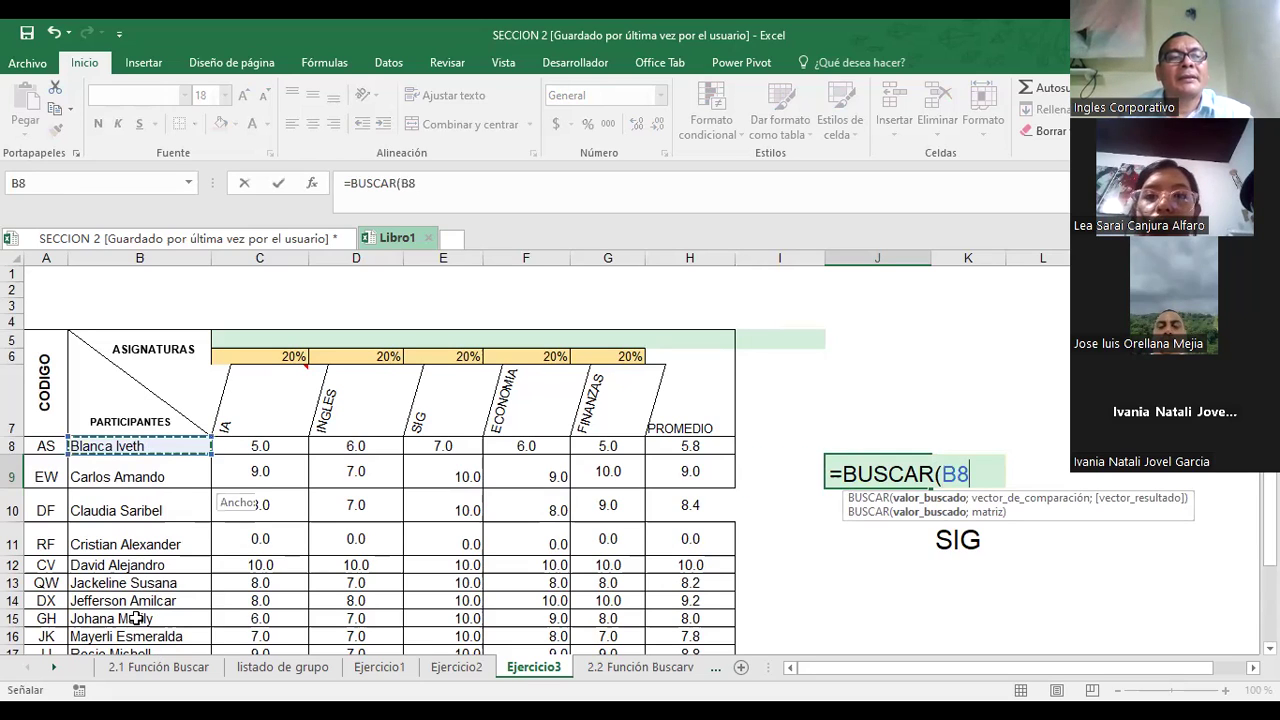
key(ctrl+shift+Down)
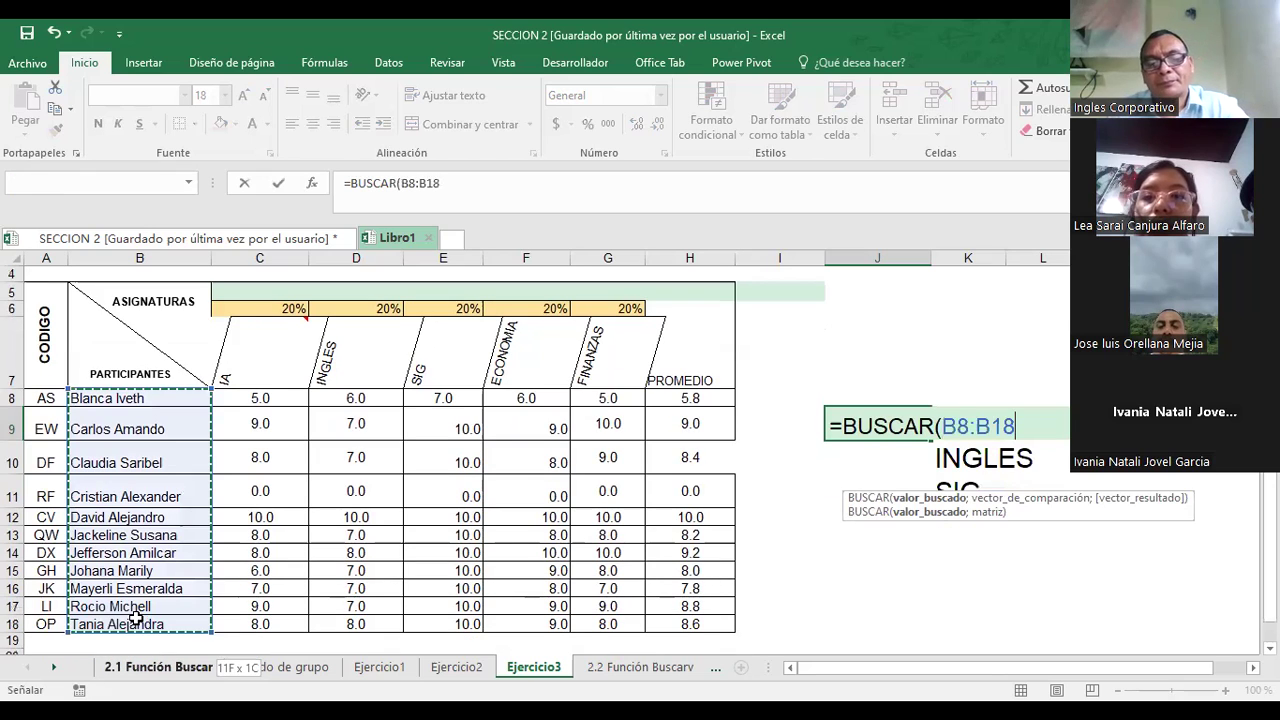
text(;)
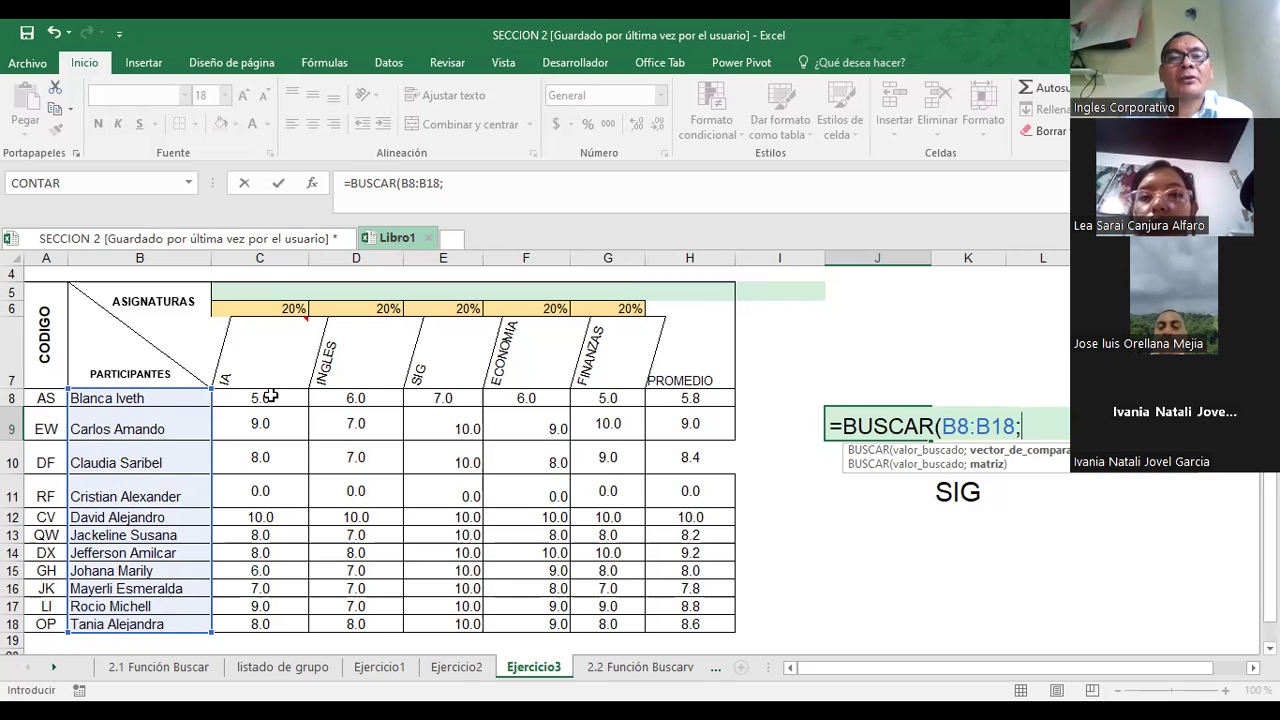
click(269, 397)
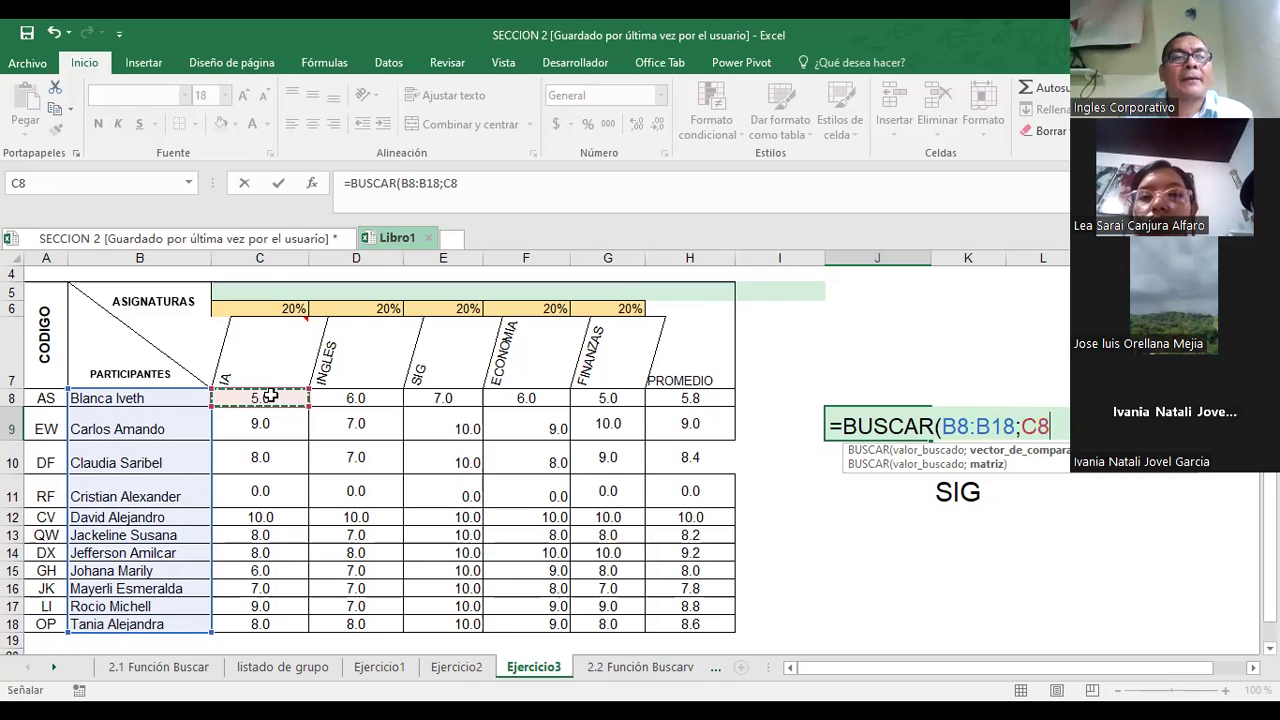
shift+click(246, 618)
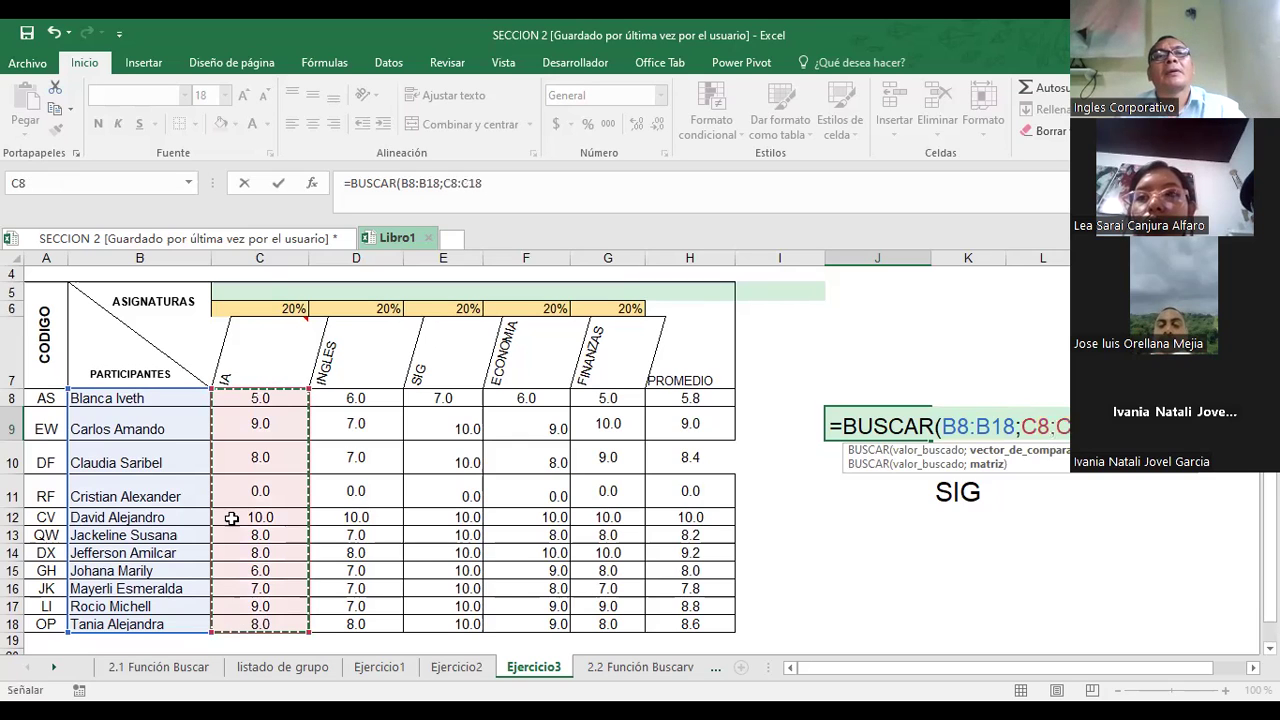
click(498, 187)
text())
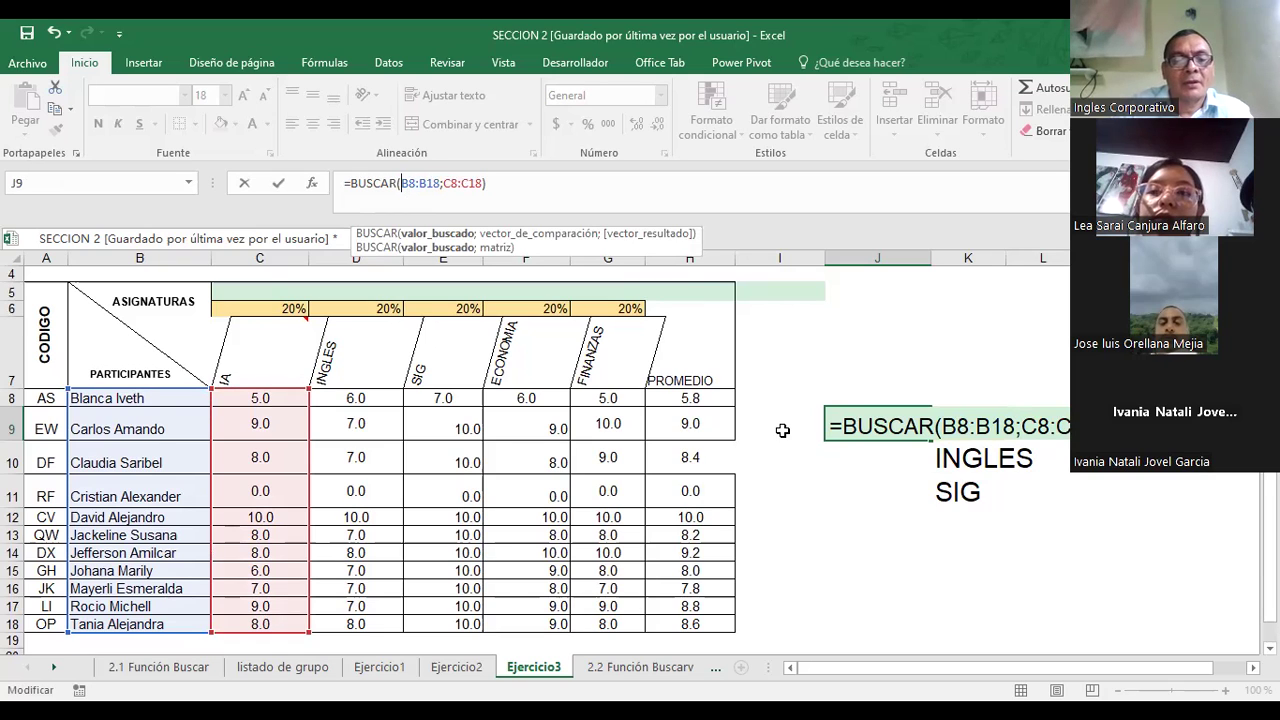
click(782, 430)
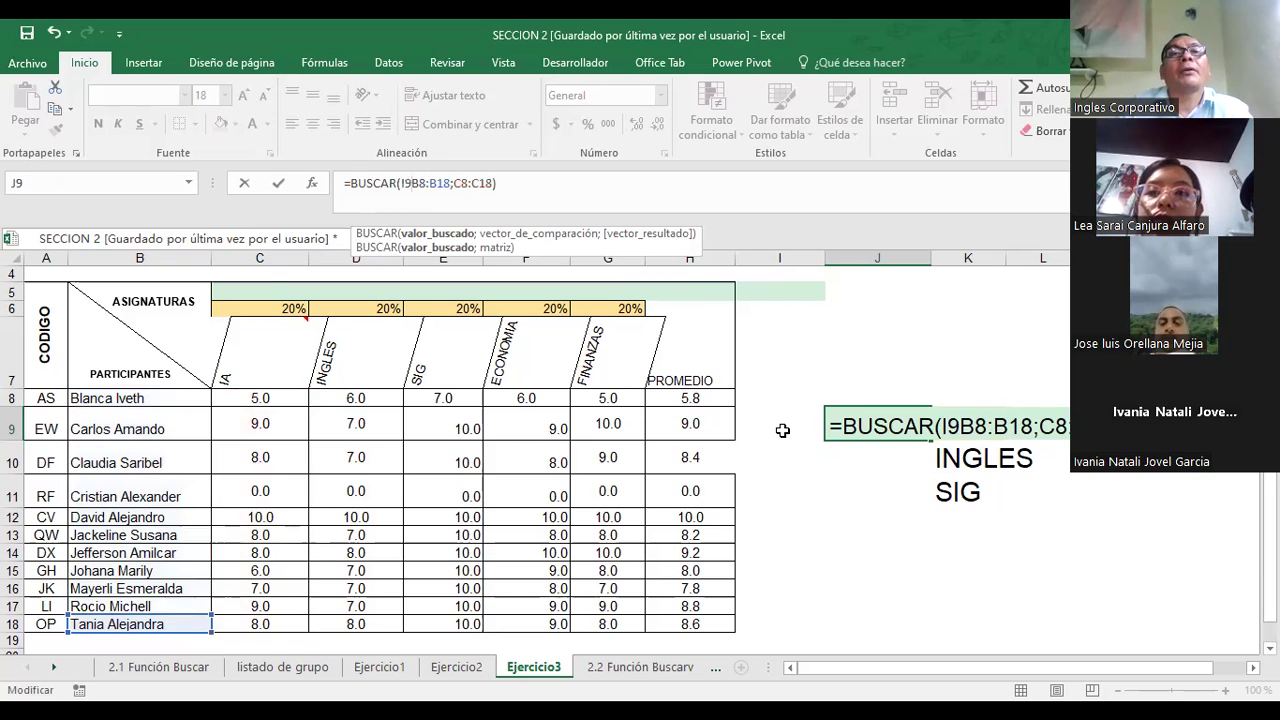
text(:)
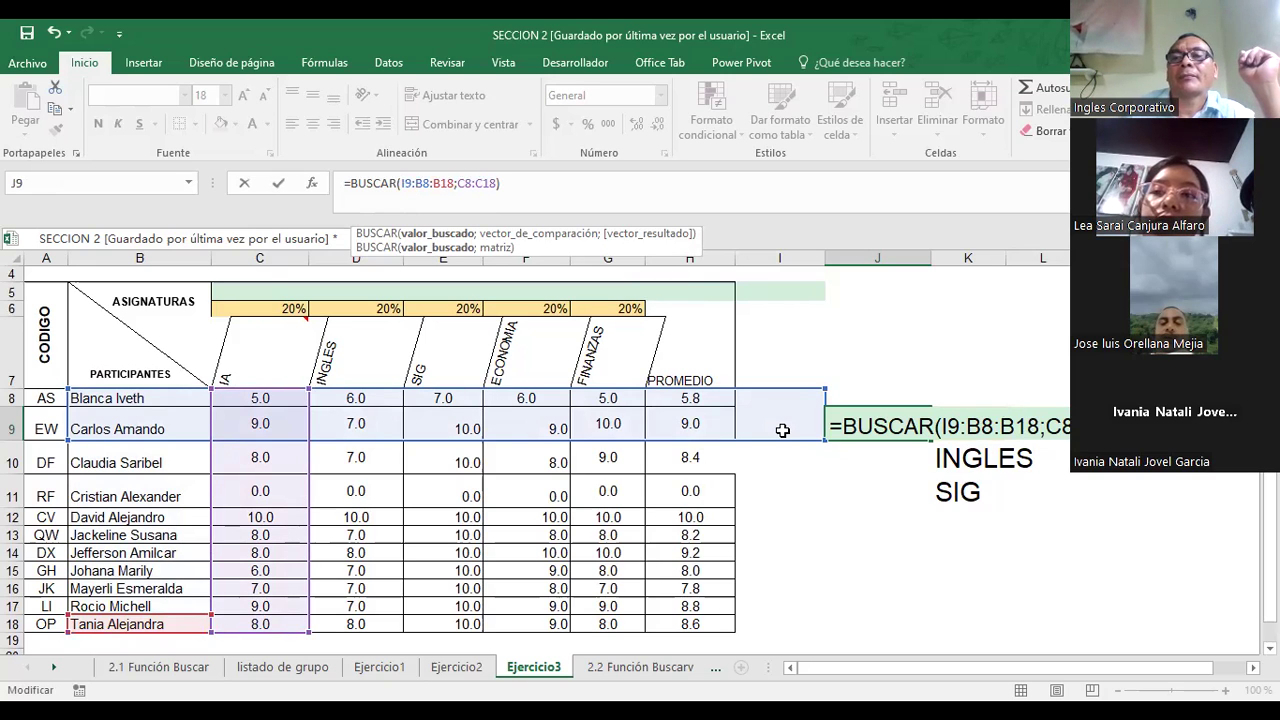
click(781, 430)
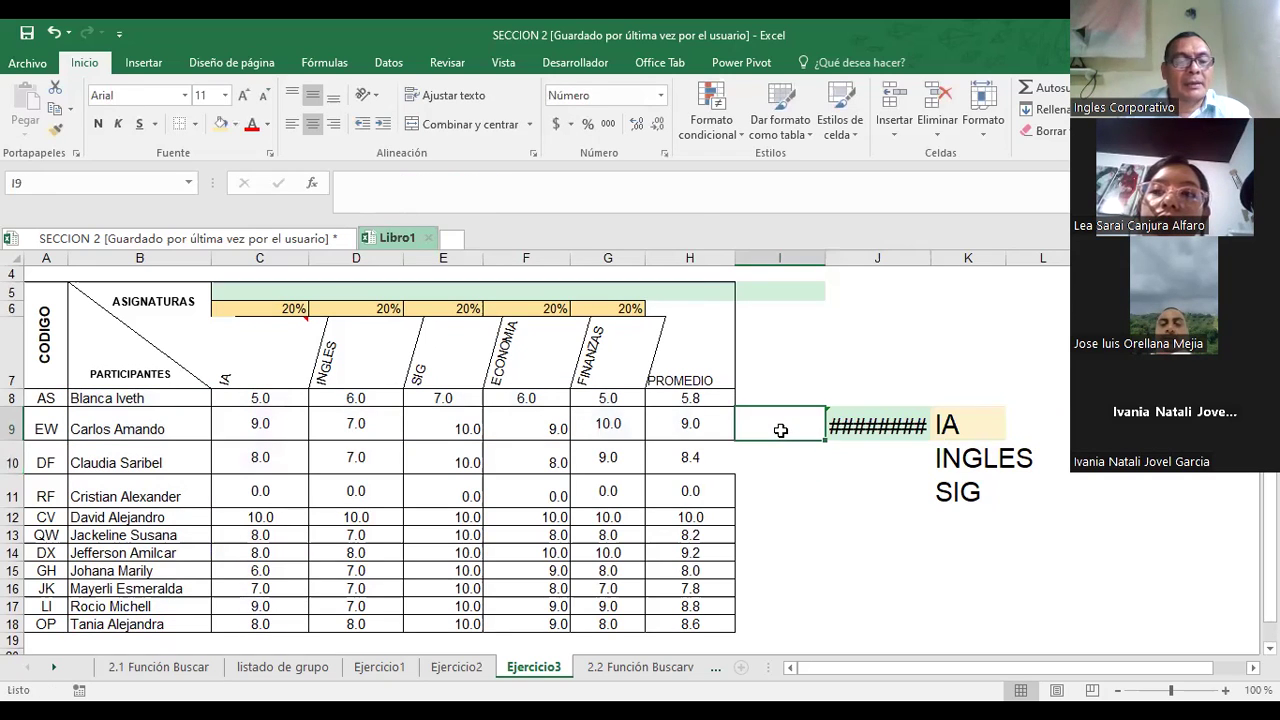
- Enter a student's full name in I9 and check J9's #¡VALOR! result
text(cA)
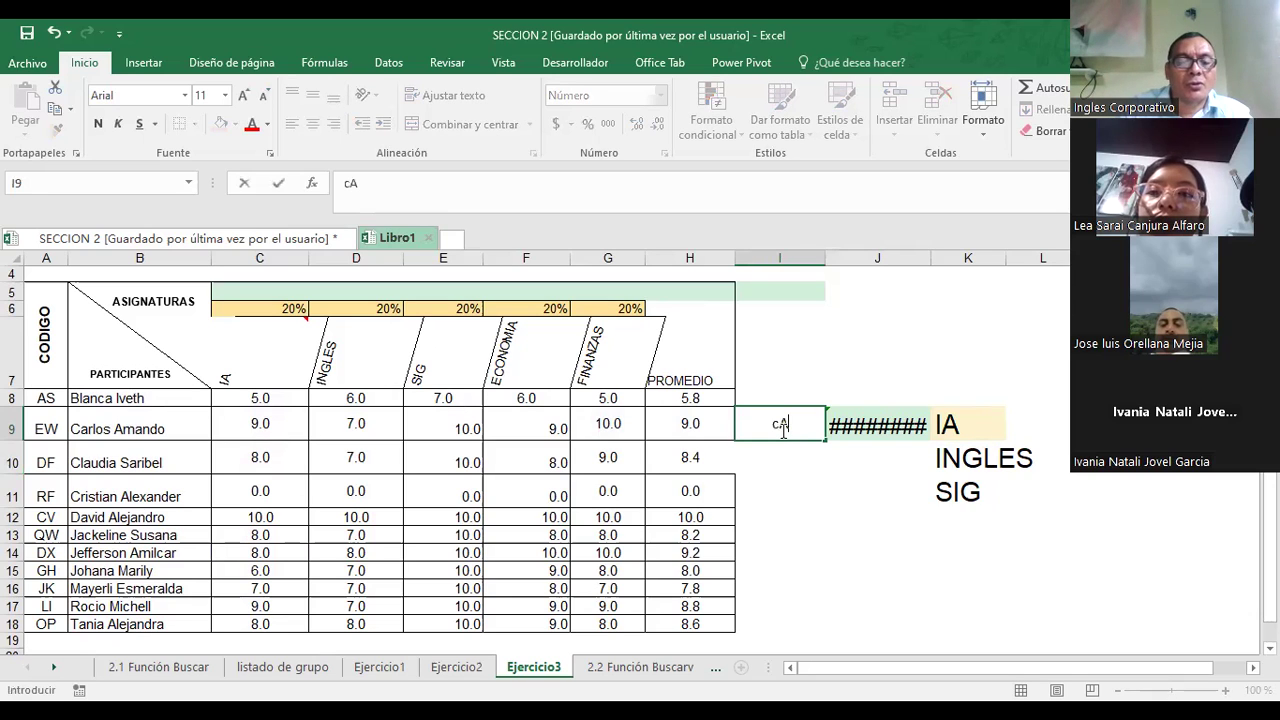
text(RLO)
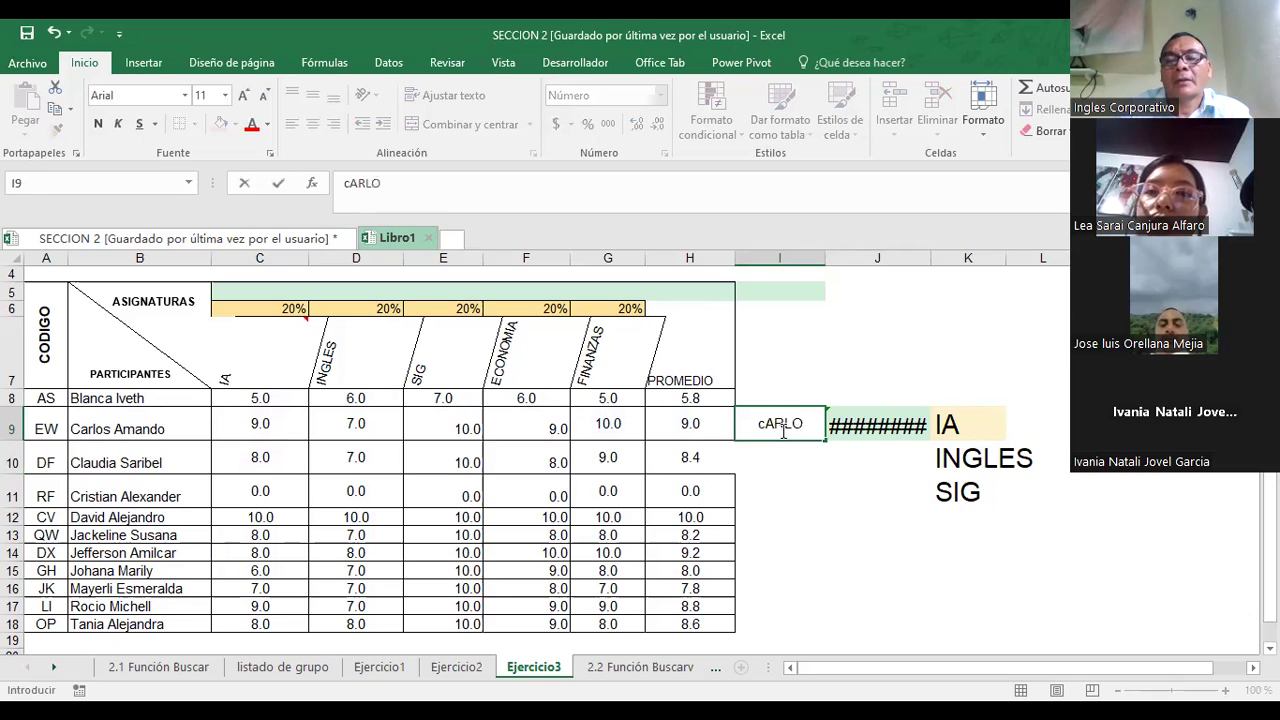
key(BackSpace)
key(BackSpace)
key(BackSpace)
key(BackSpace)
text(Ca)
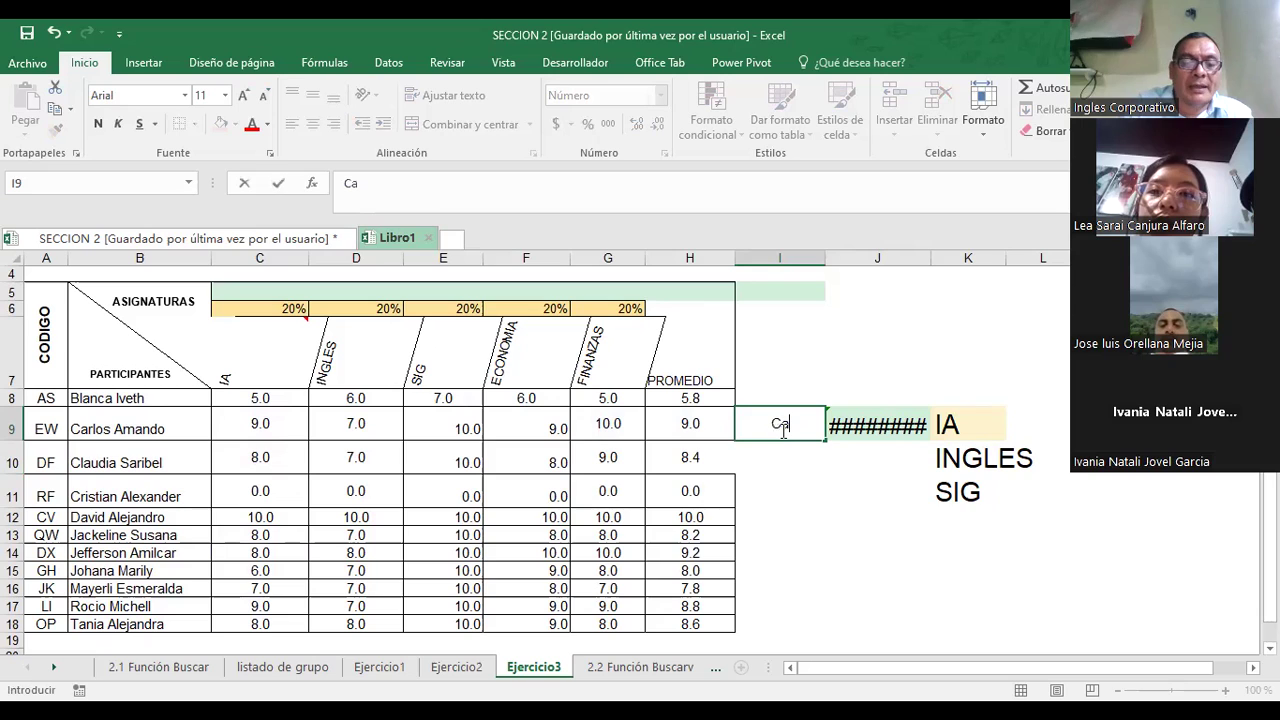
text(rlos A)
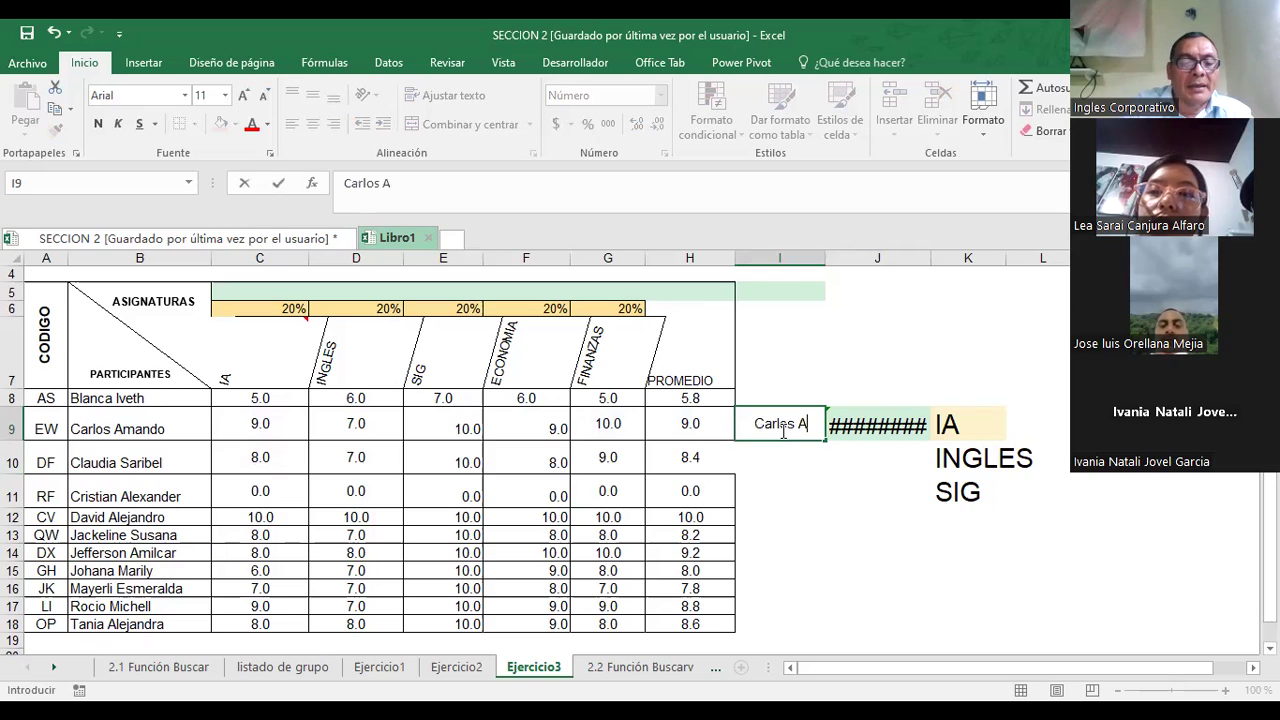
text(rmando)
key(Return)
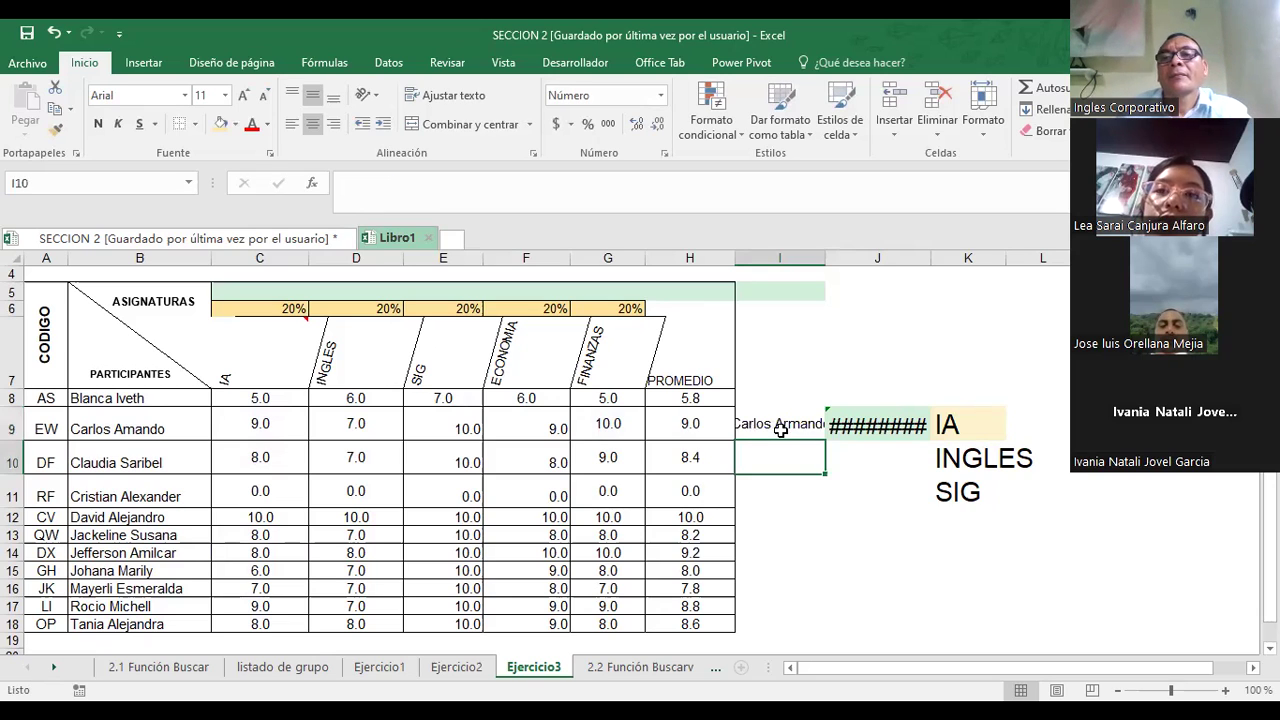
click(919, 440)
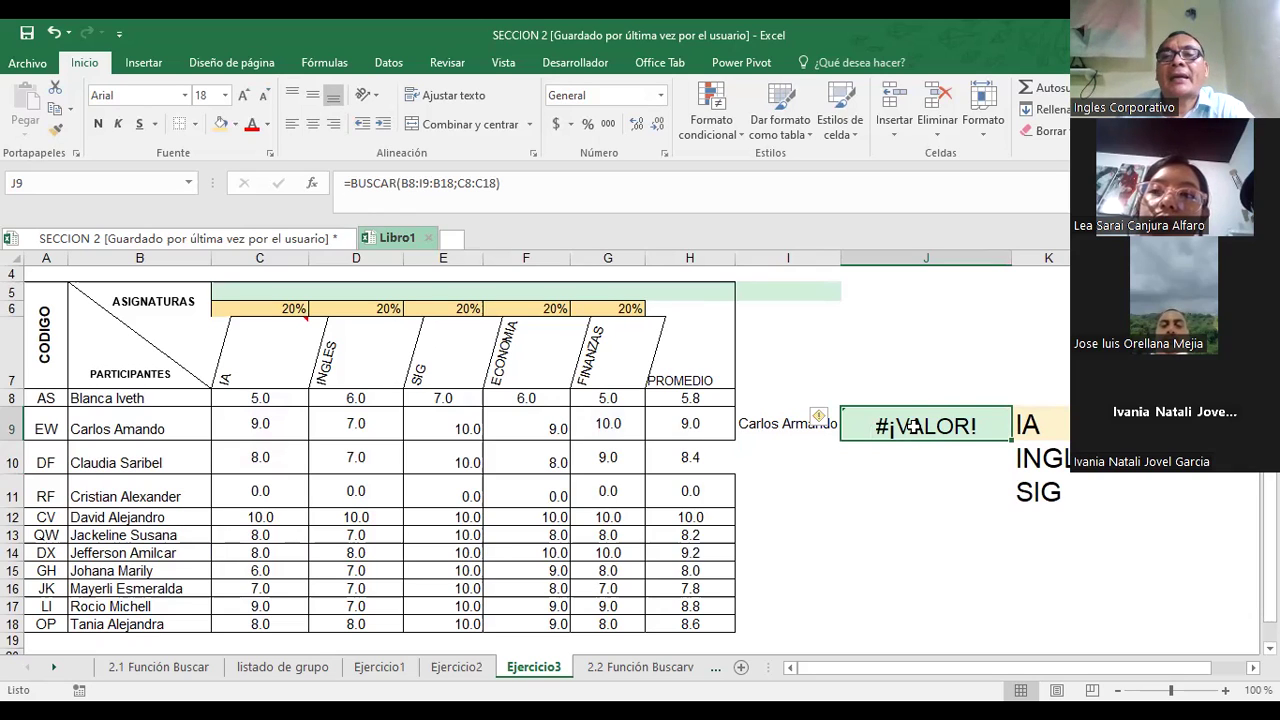
- Reopen J9's faulty =BUSCAR(B8:I9:B18;C8:C18) formula for editing after checking the name in I9
double_click(914, 426)
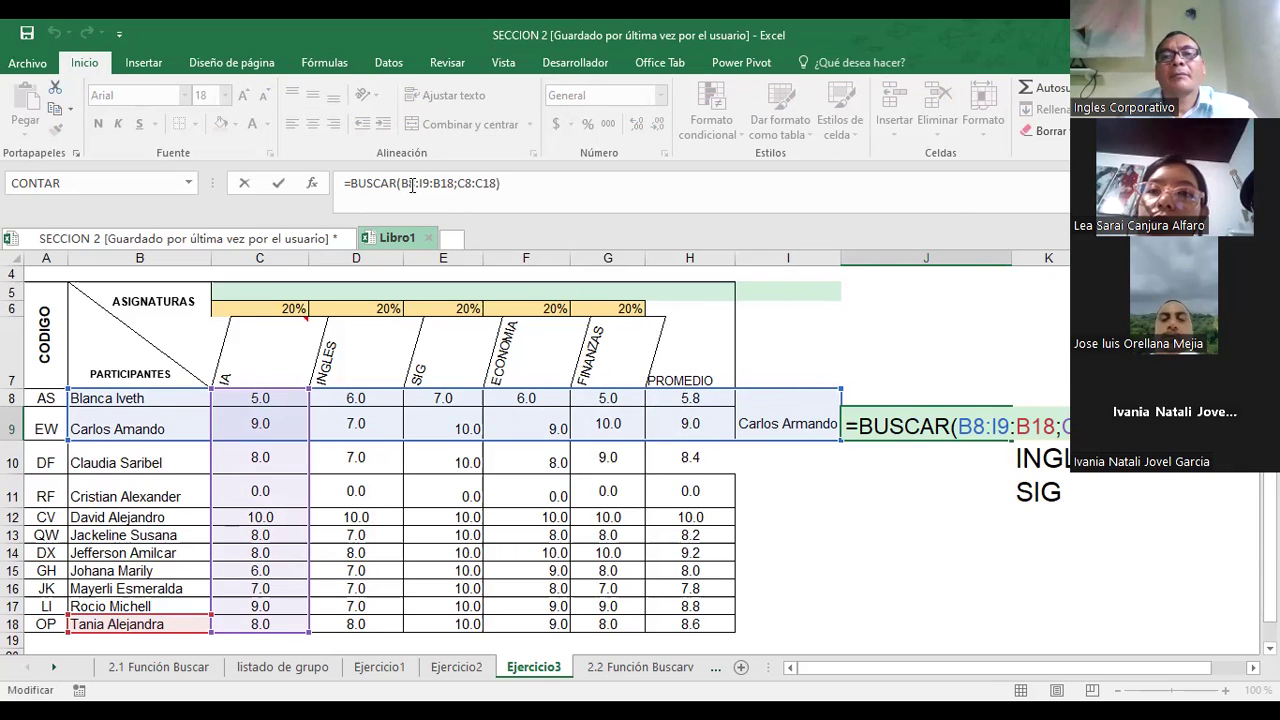
click(819, 417)
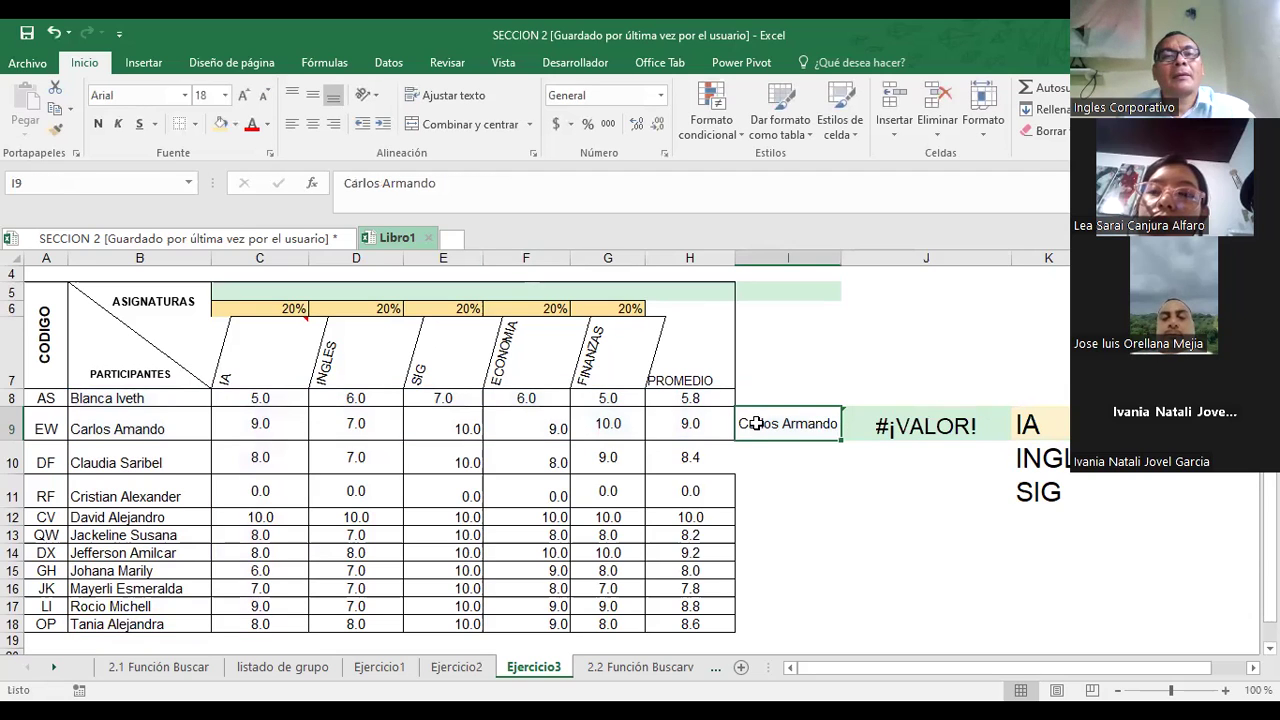
click(879, 424)
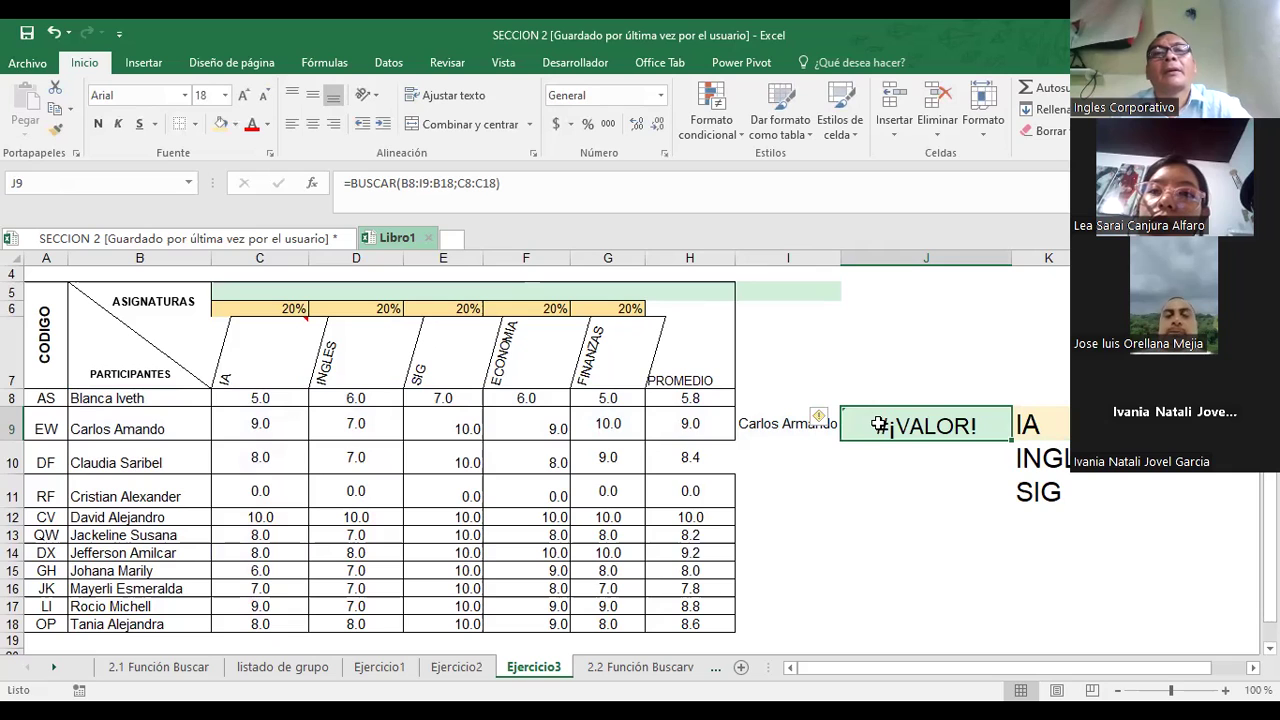
double_click(878, 405)
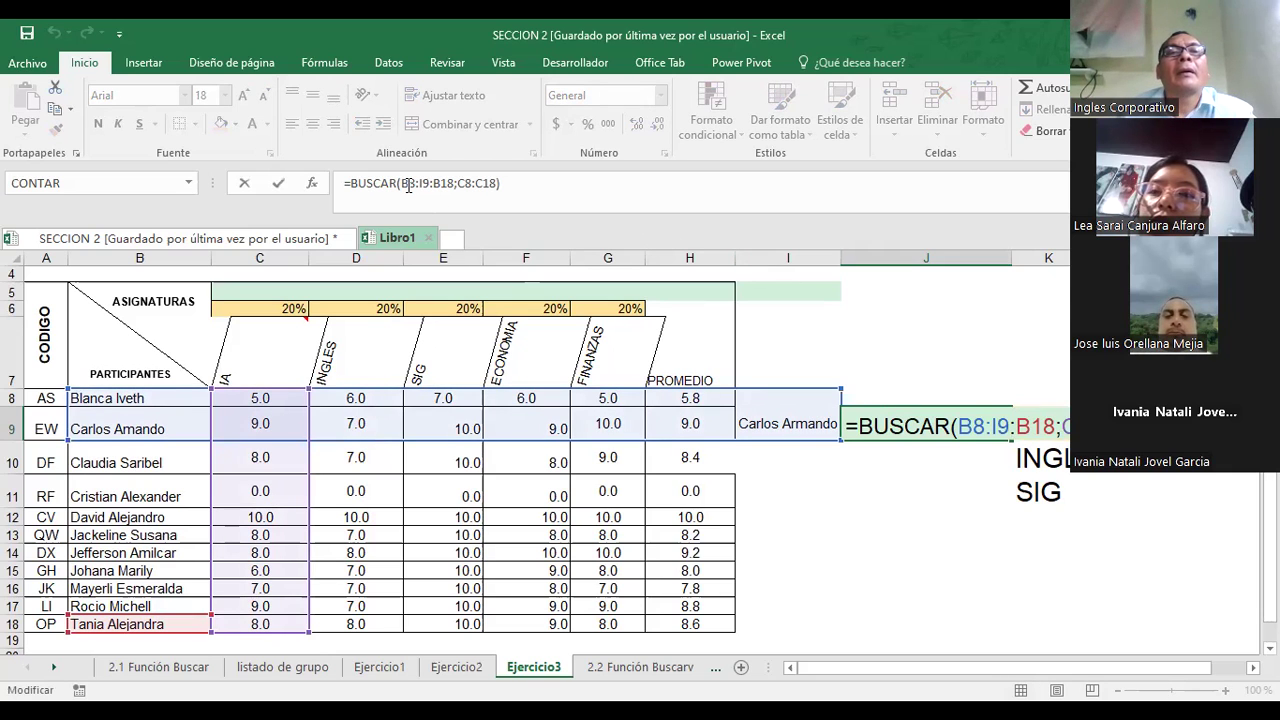
- Replace the broken first argument of the J9 lookup with I9 followed by a semicolon
key(BackSpace)
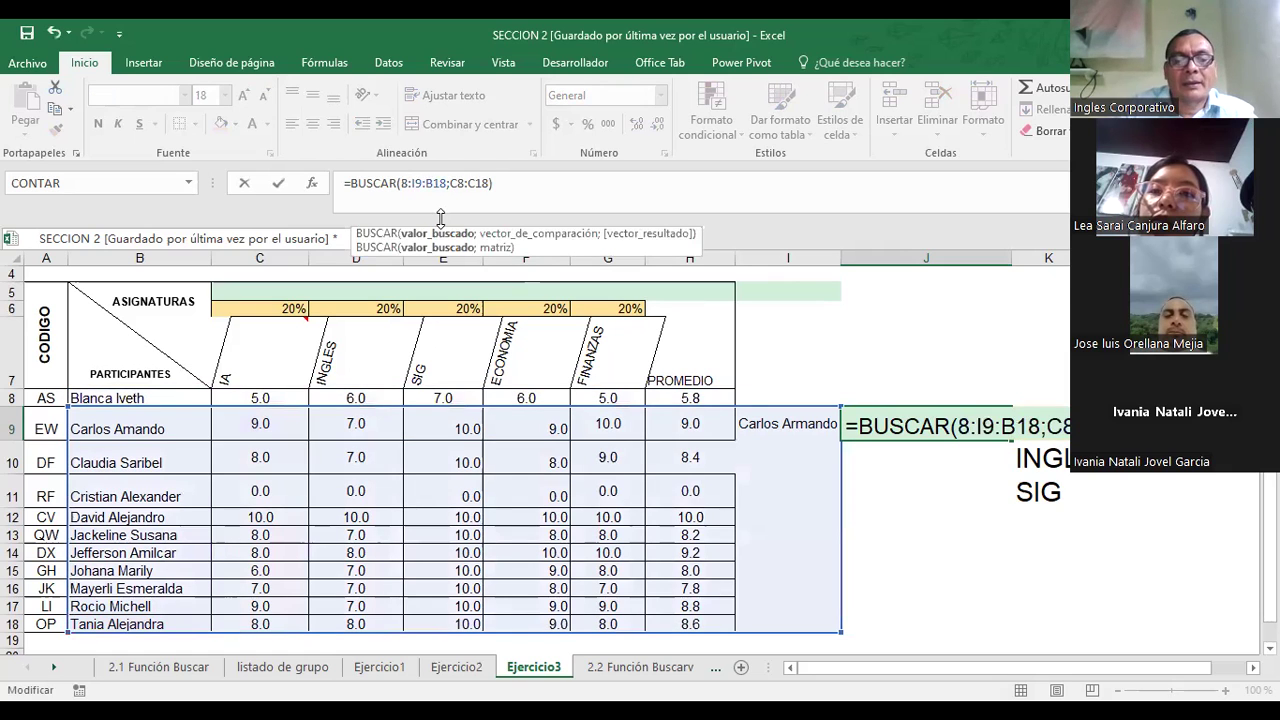
key(Delete)
text(i9)
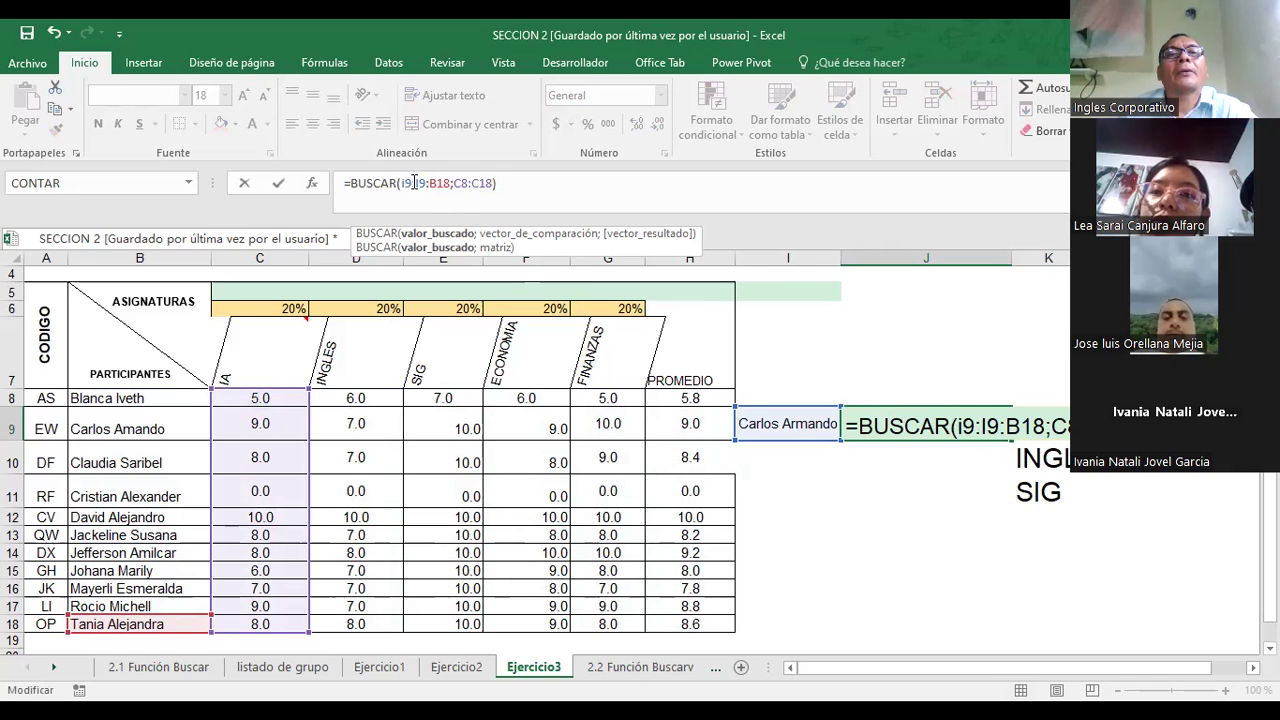
key(Delete)
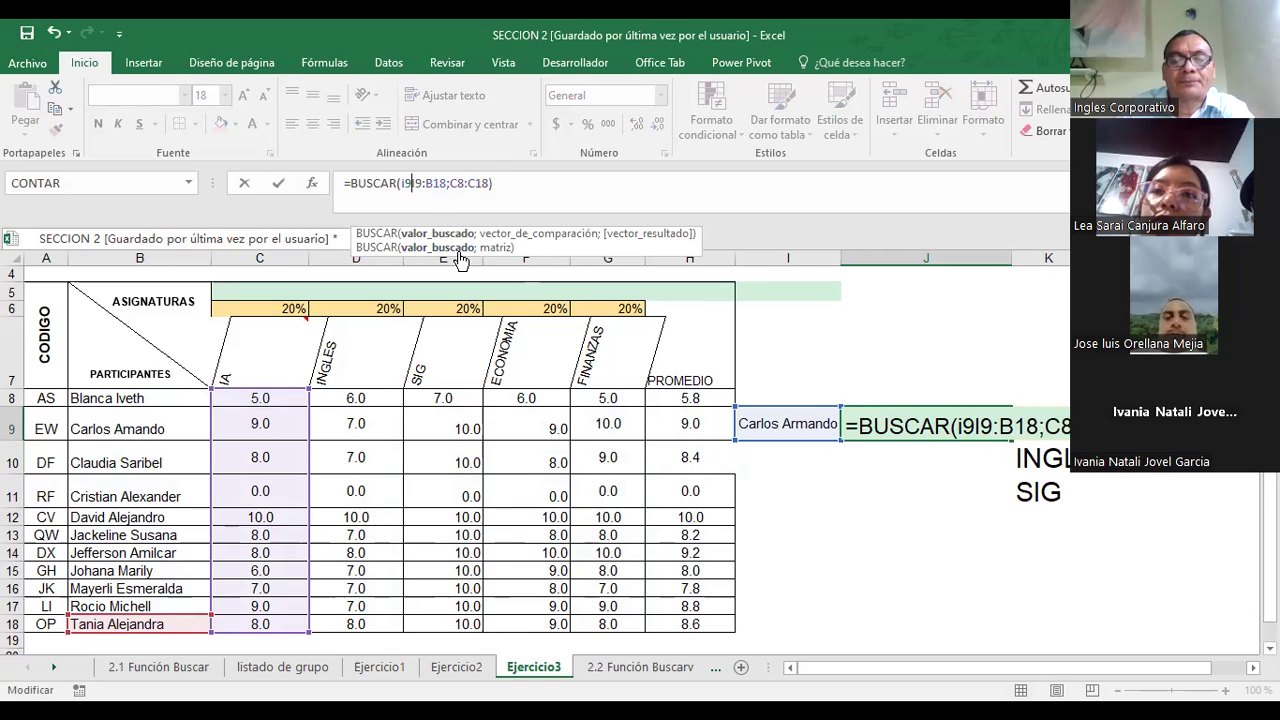
text(;)
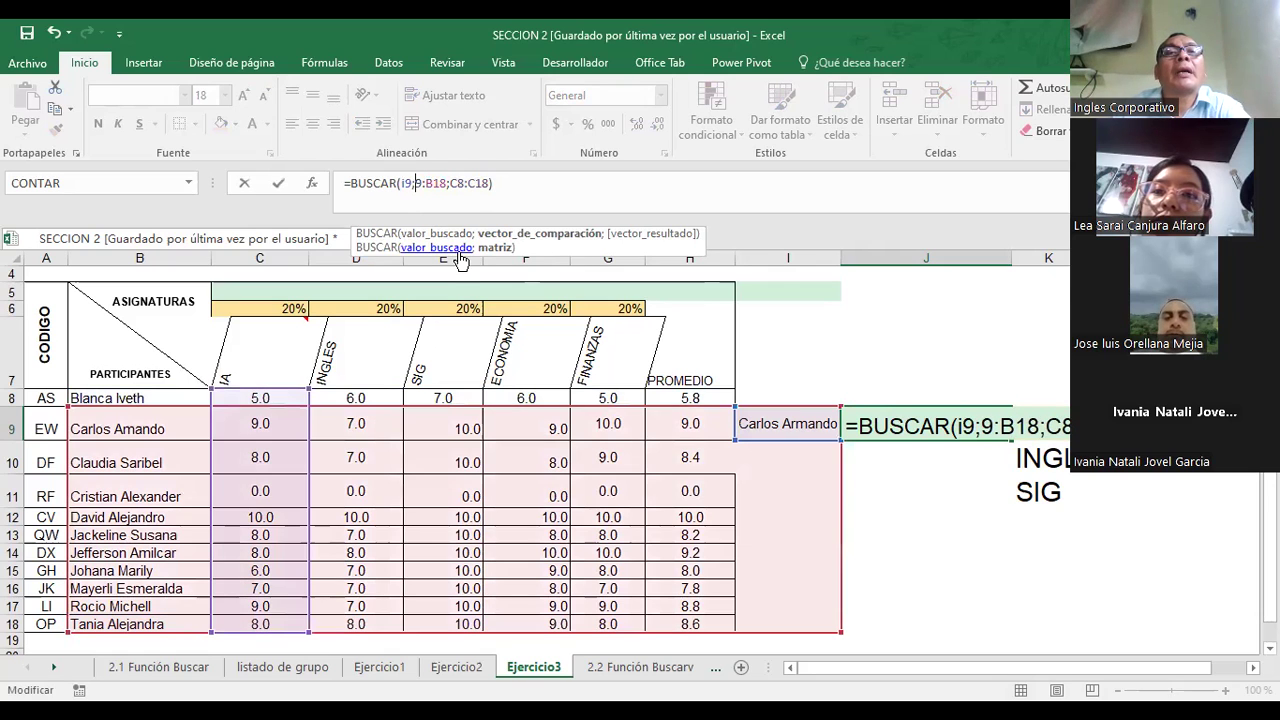
key(Delete)
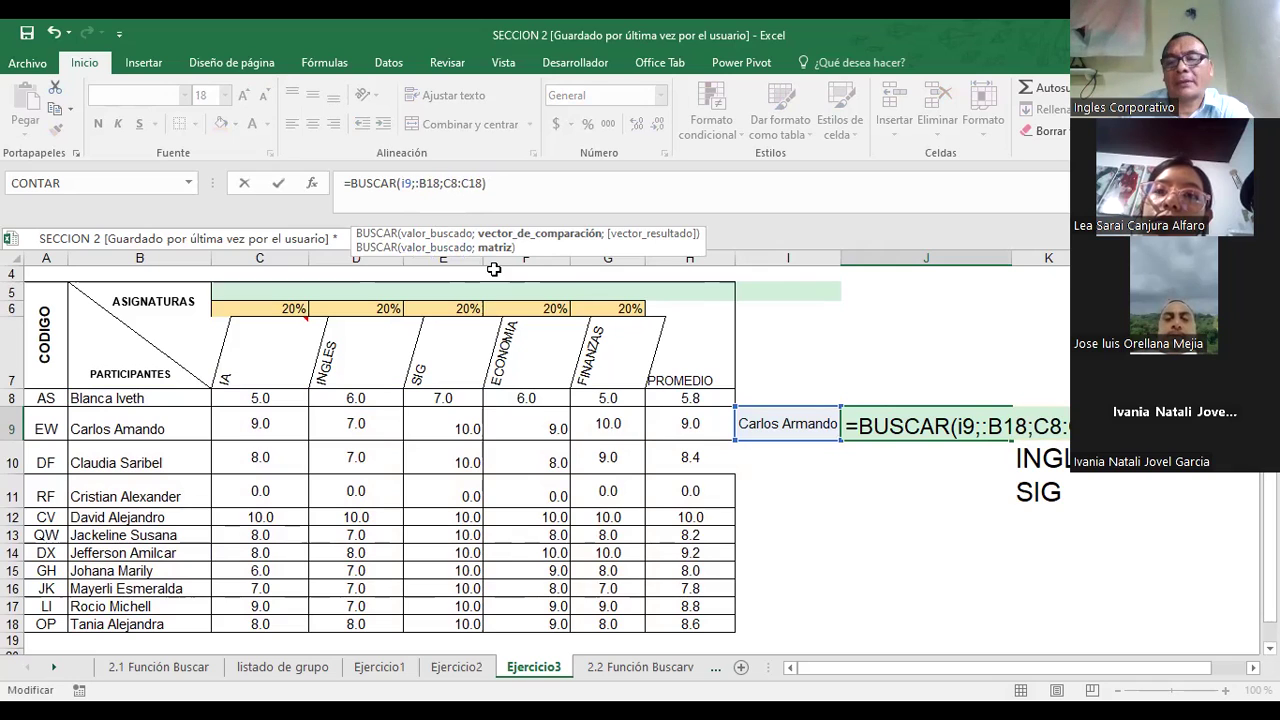
- Set the lookup ranges to B8:B18 and C8:C18 and confirm, so J9 returns 9
key(Right)
key(Right)
key(Right)
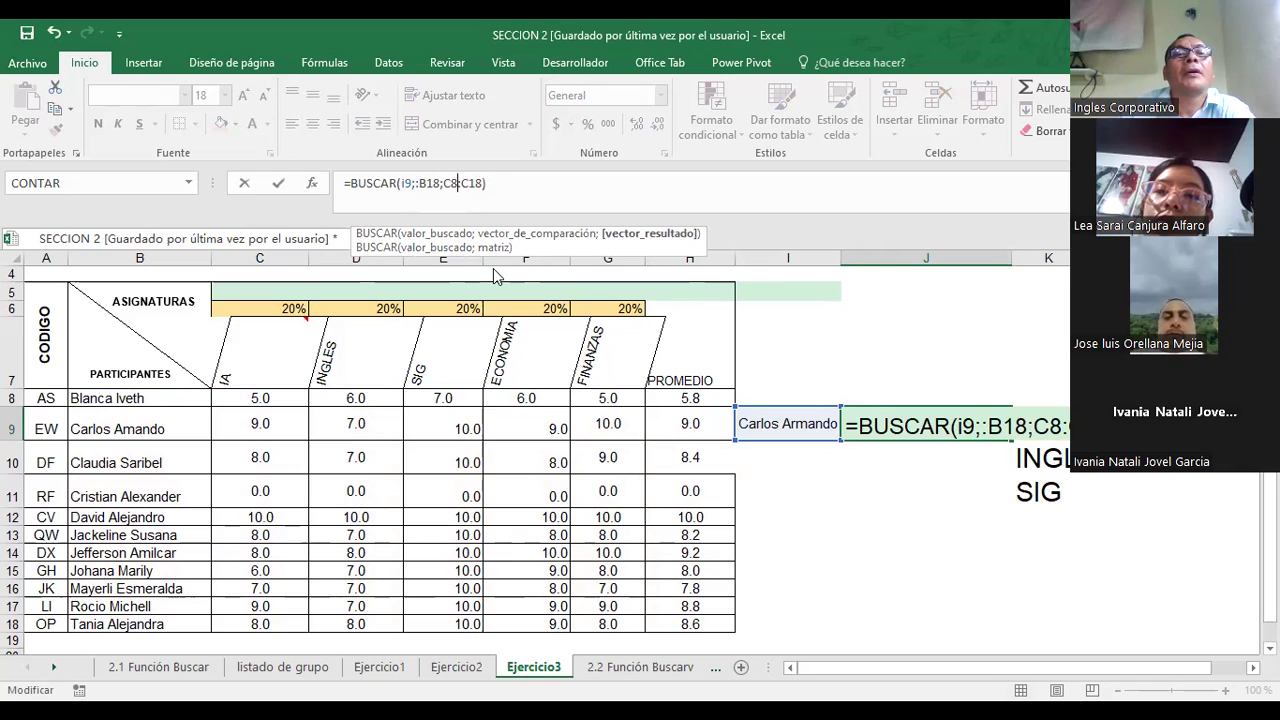
key(BackSpace)
key(BackSpace)
key(BackSpace)
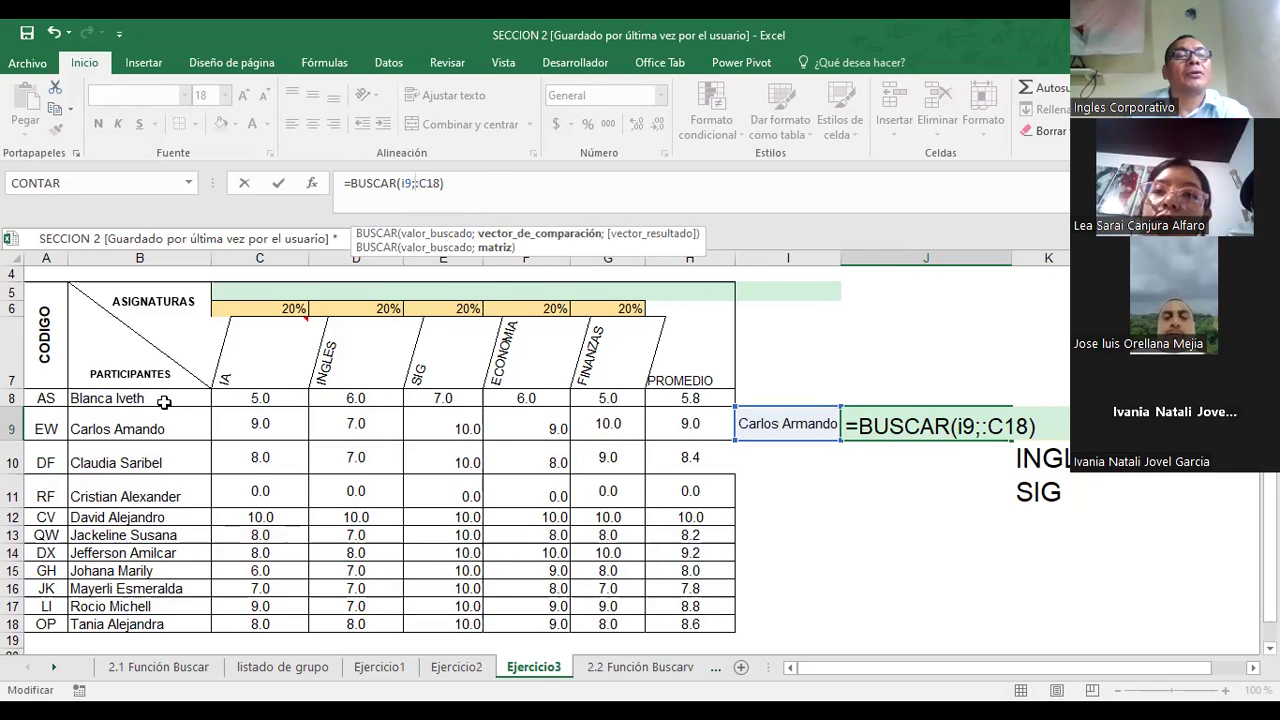
click(163, 399)
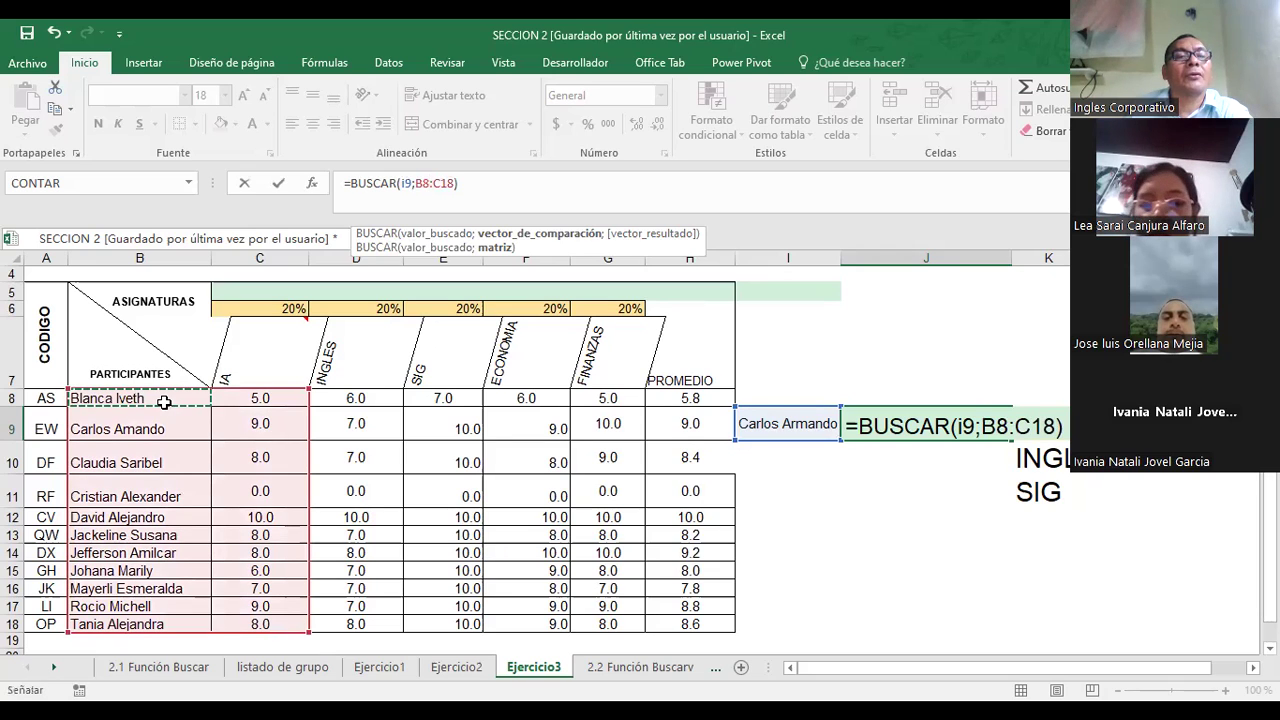
shift+click(155, 619)
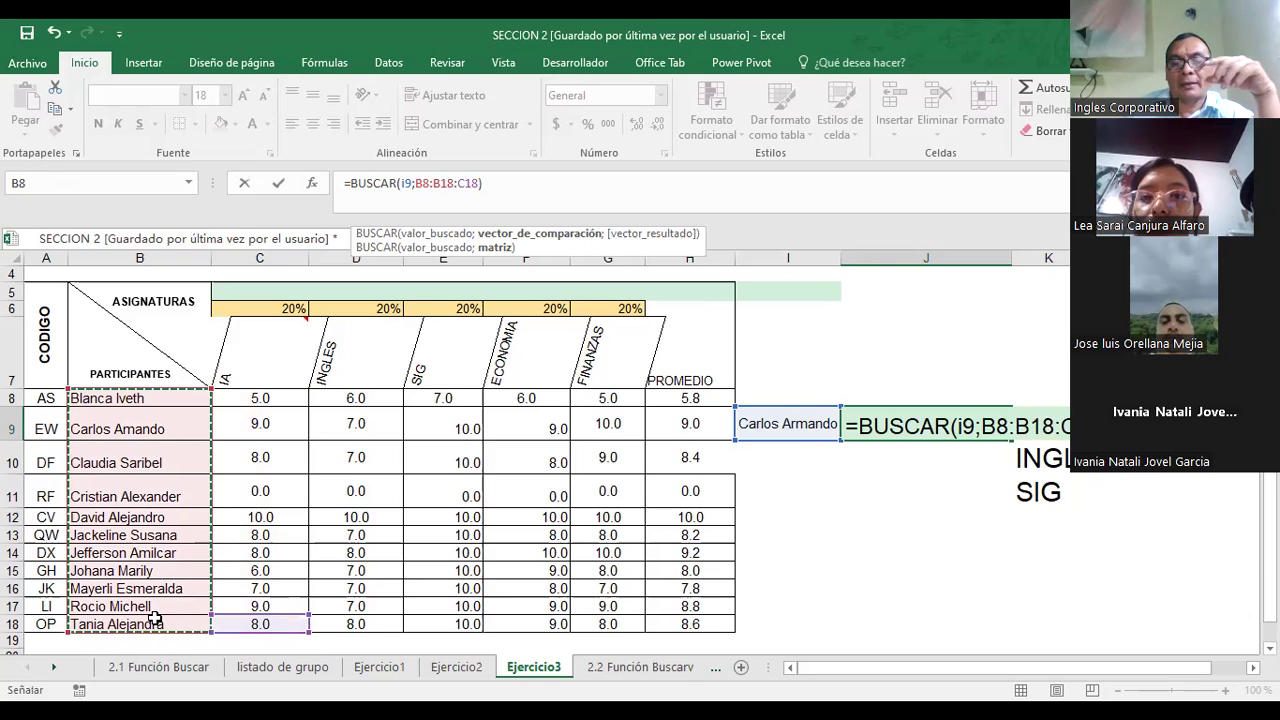
key(Delete)
text(;)
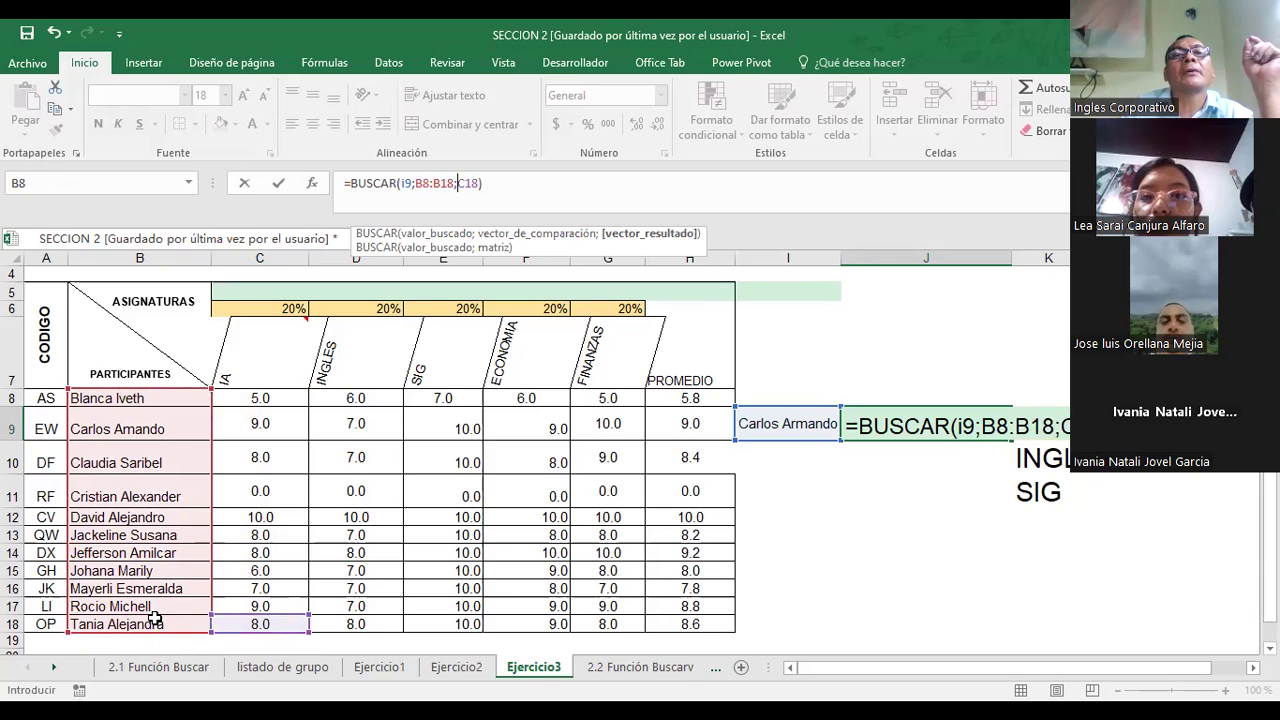
key(Delete)
key(Delete)
key(Delete)
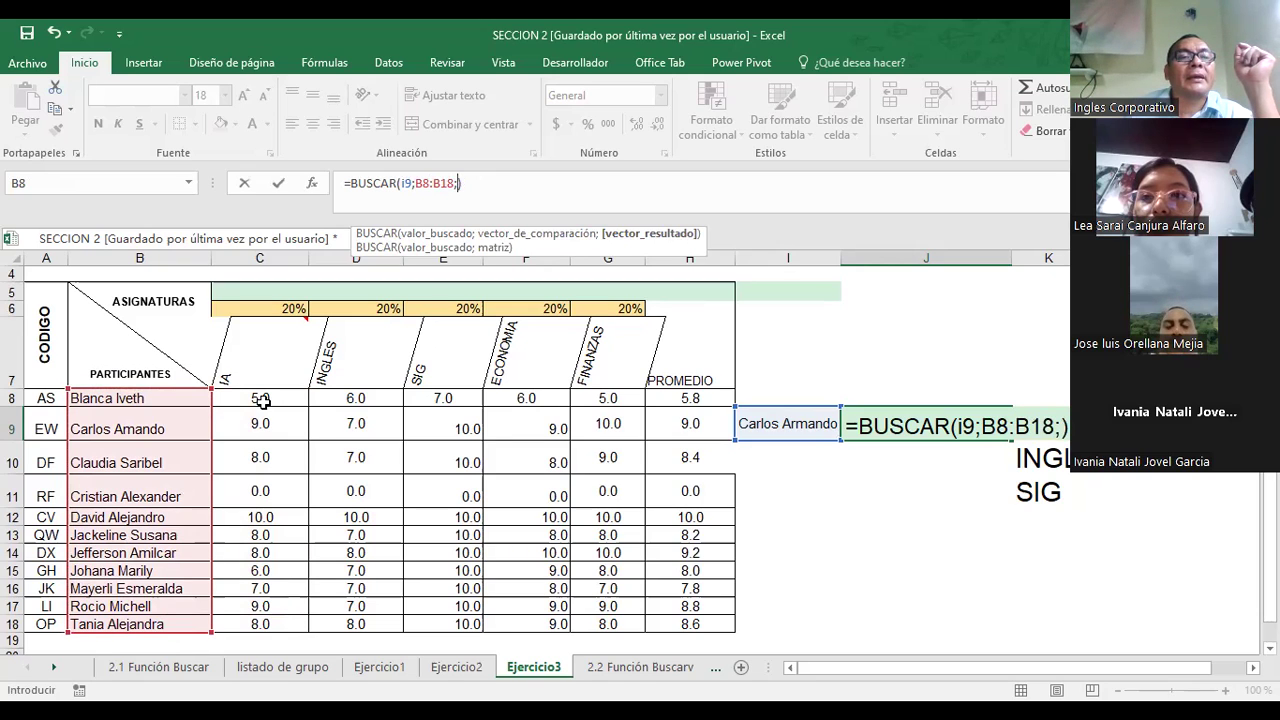
drag(260, 398, 268, 618)
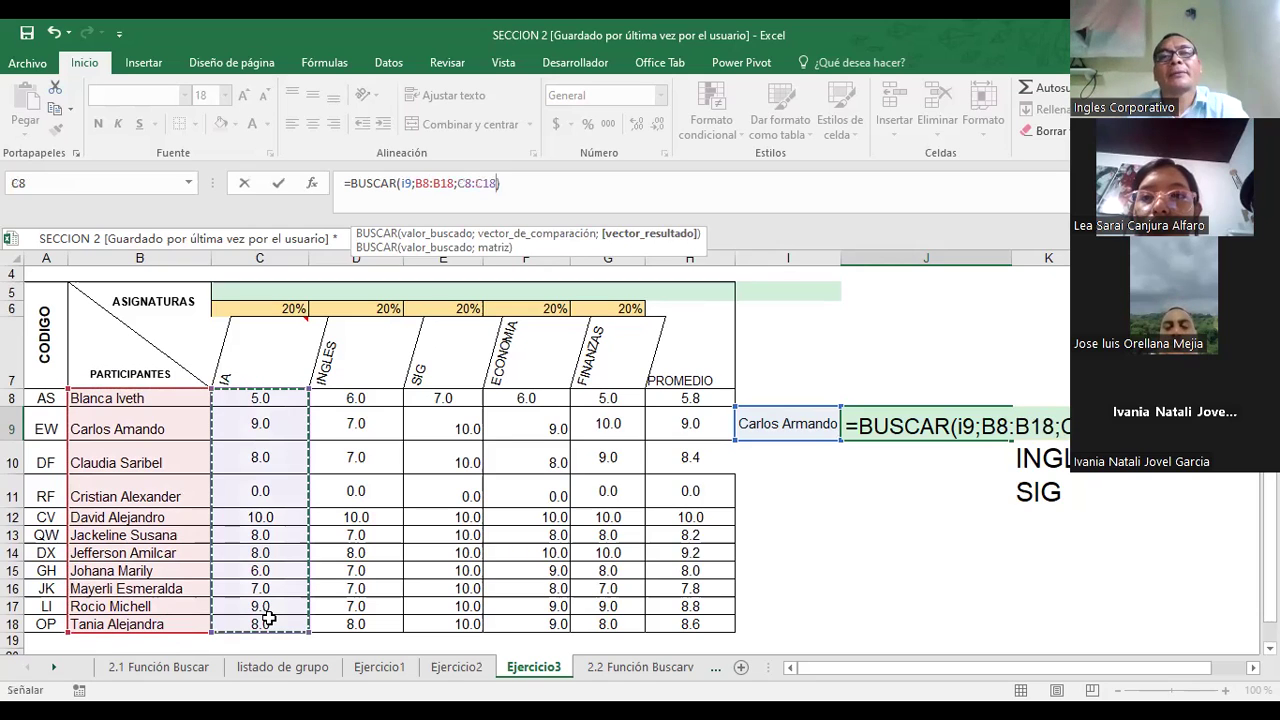
key(Return)
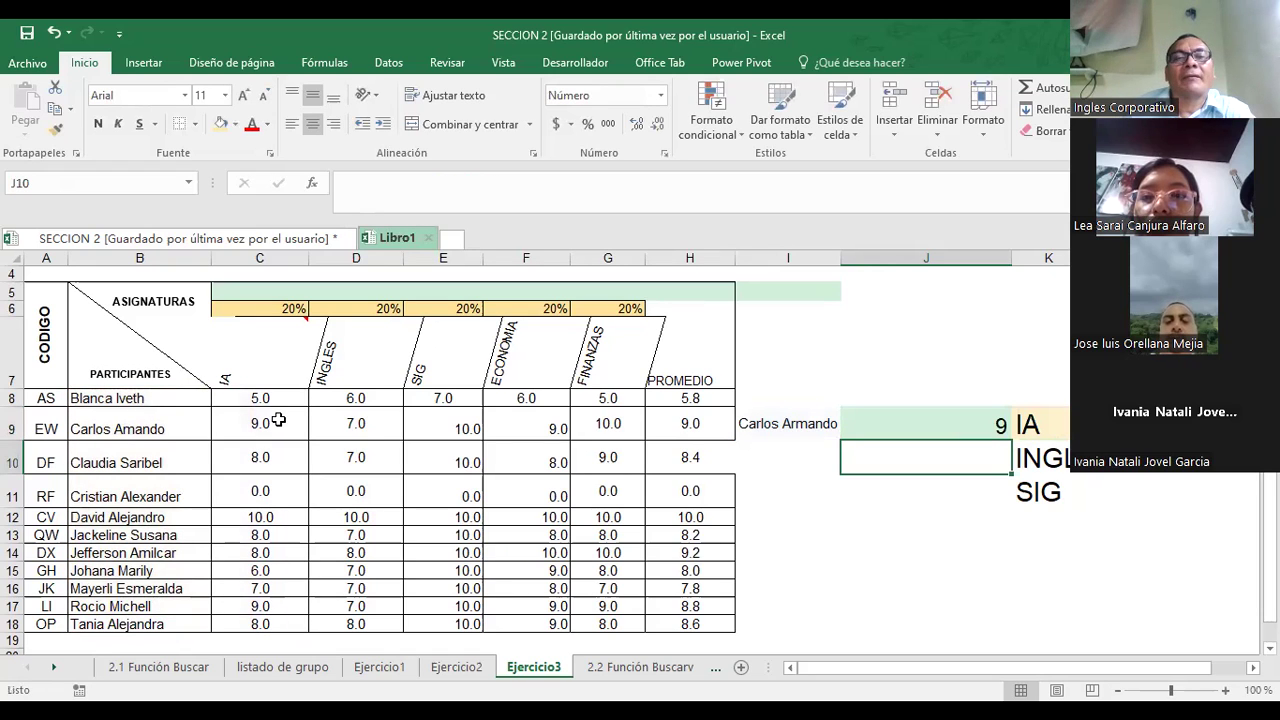
- Enter the row-8 student's name in I9 so J9 shows their IA grade 5
click(889, 423)
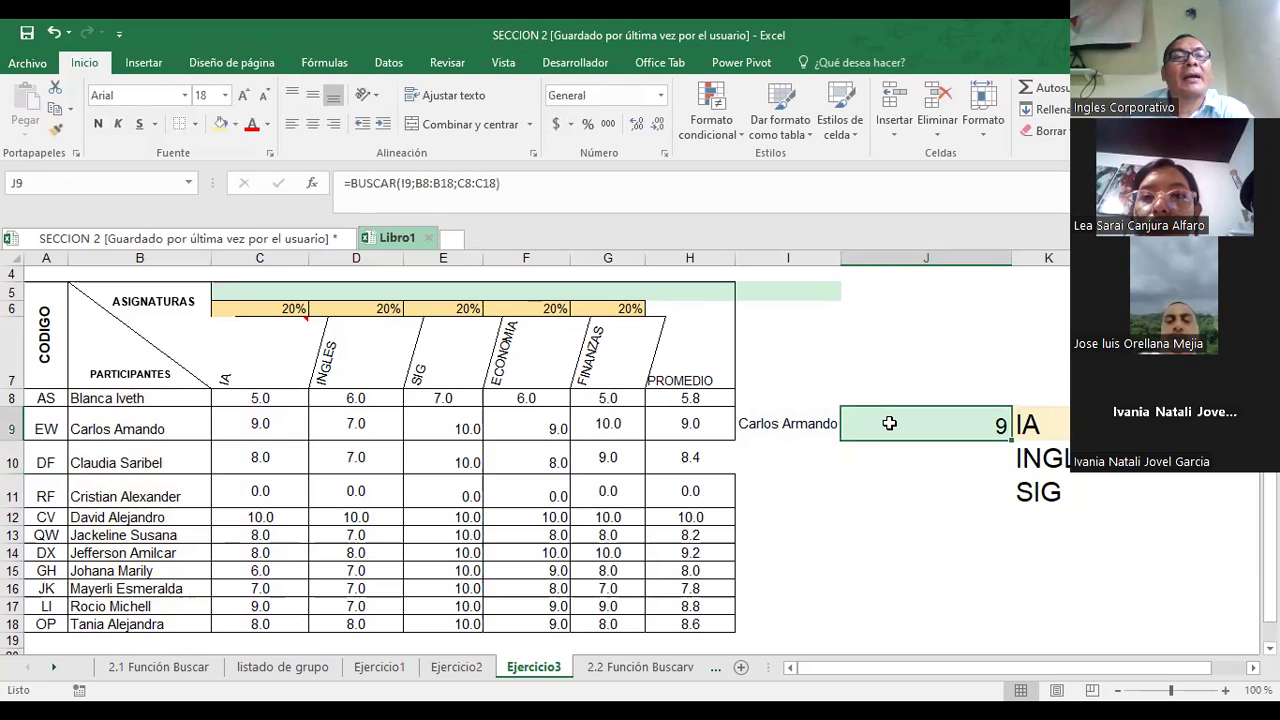
click(260, 399)
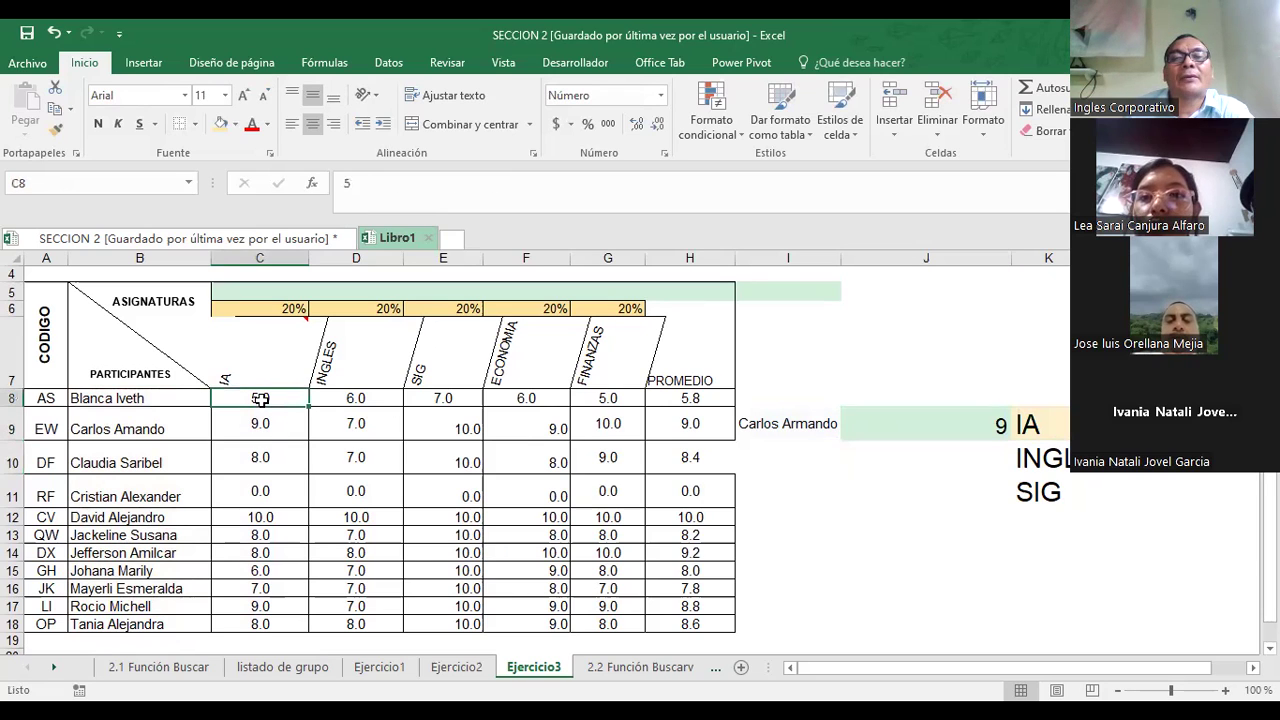
click(1042, 458)
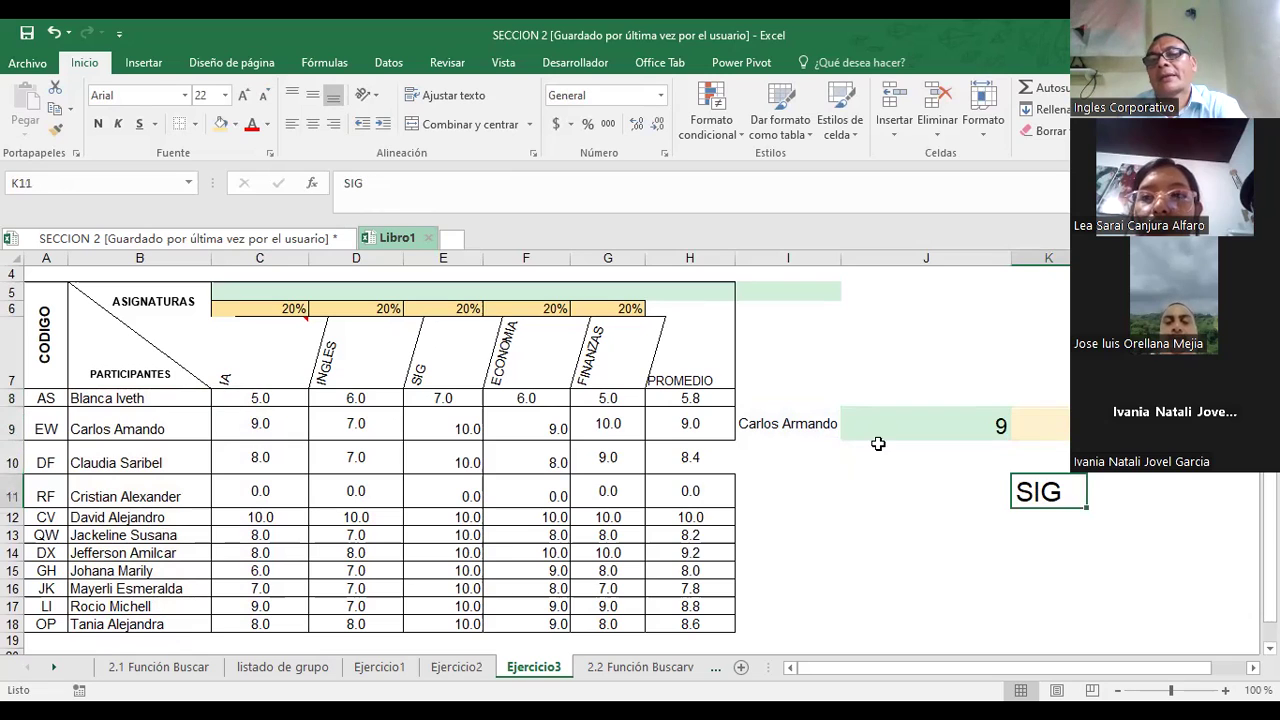
click(786, 423)
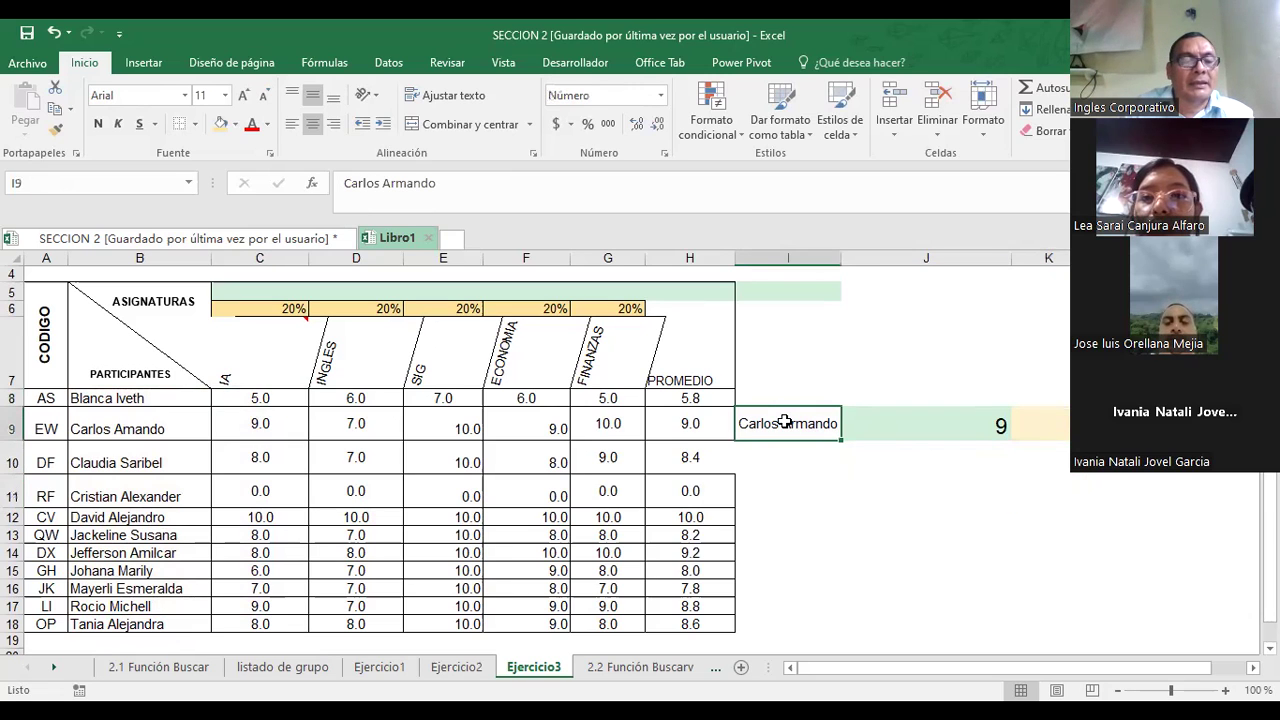
text(Blan)
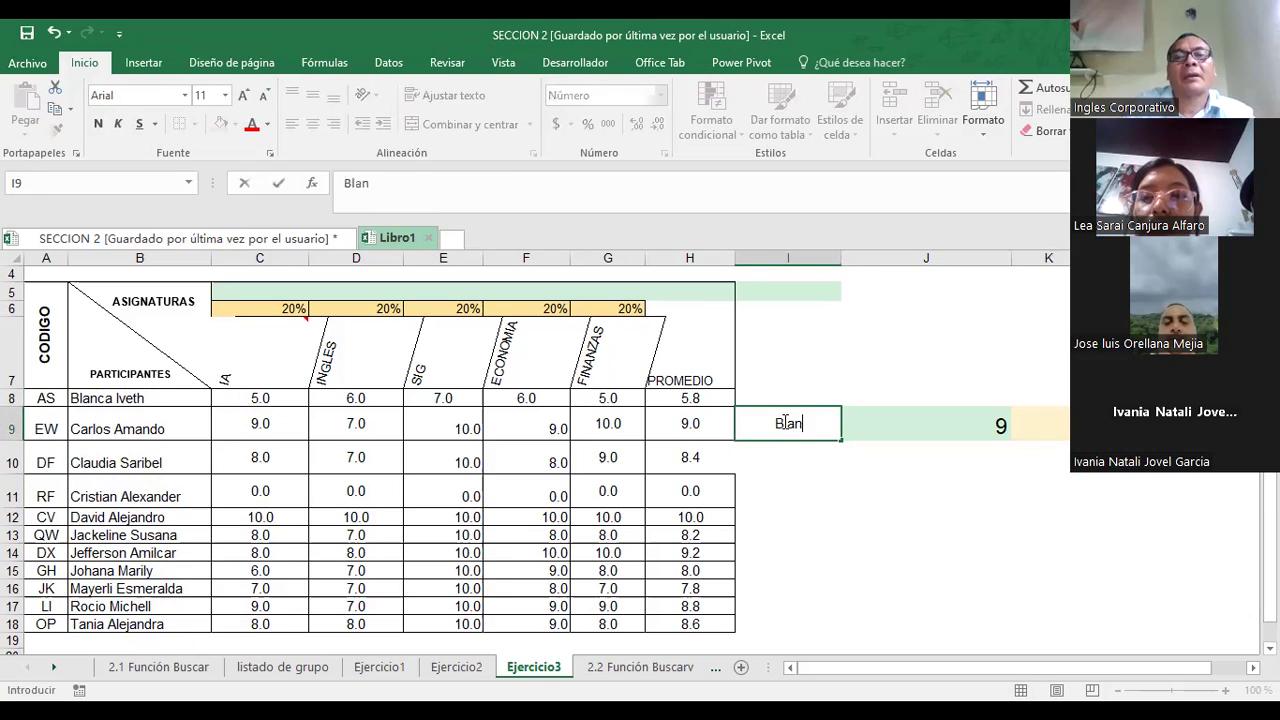
text(ca I)
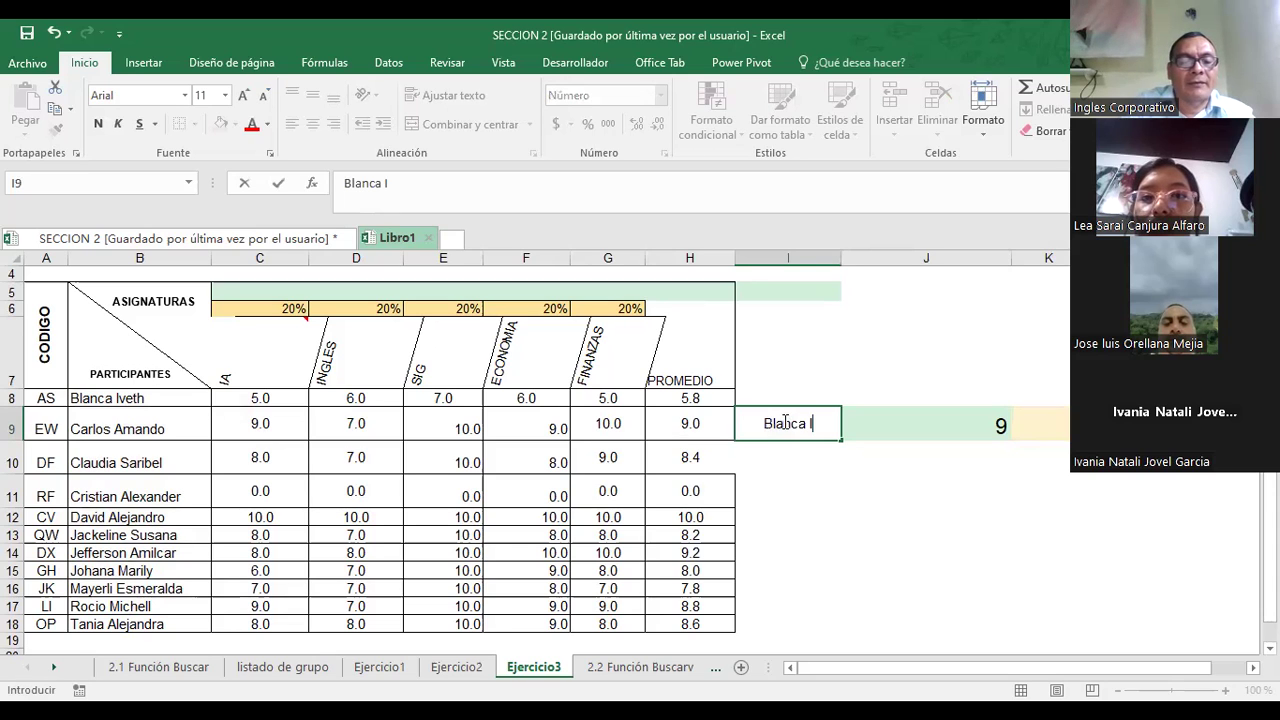
text(veth)
key(Return)
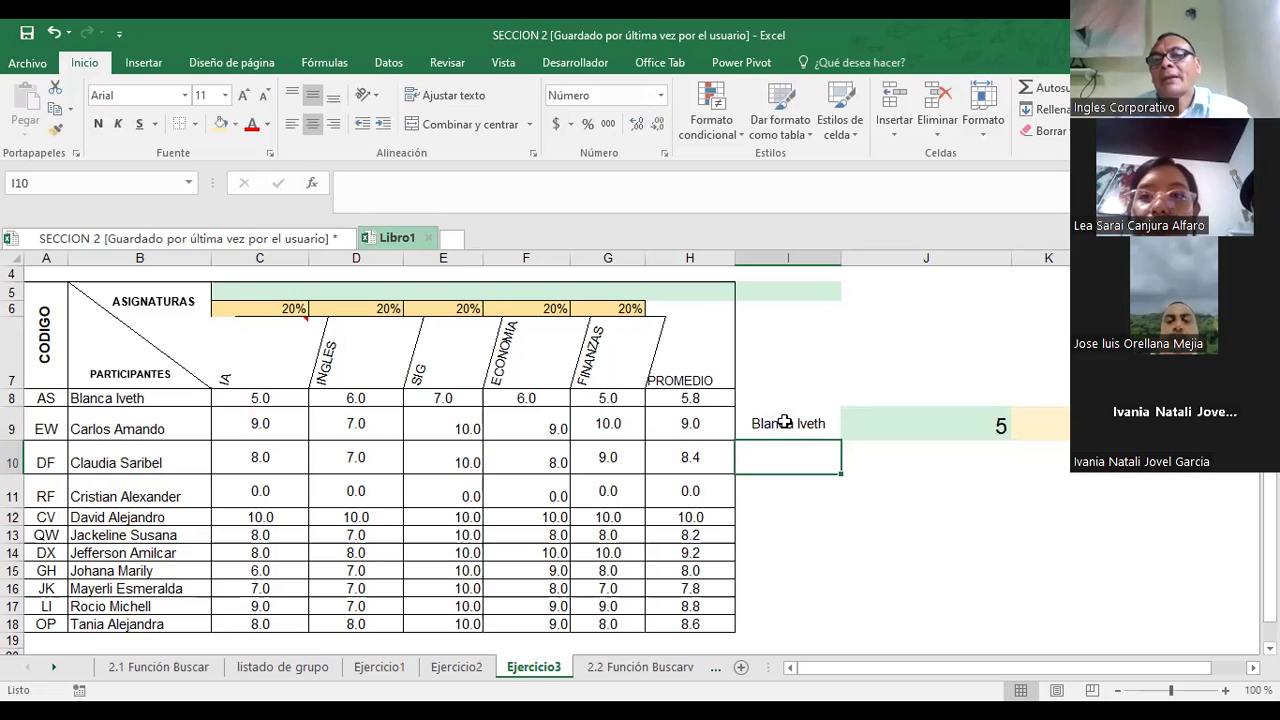
- Label cell J7 with the heading IA
click(938, 388)
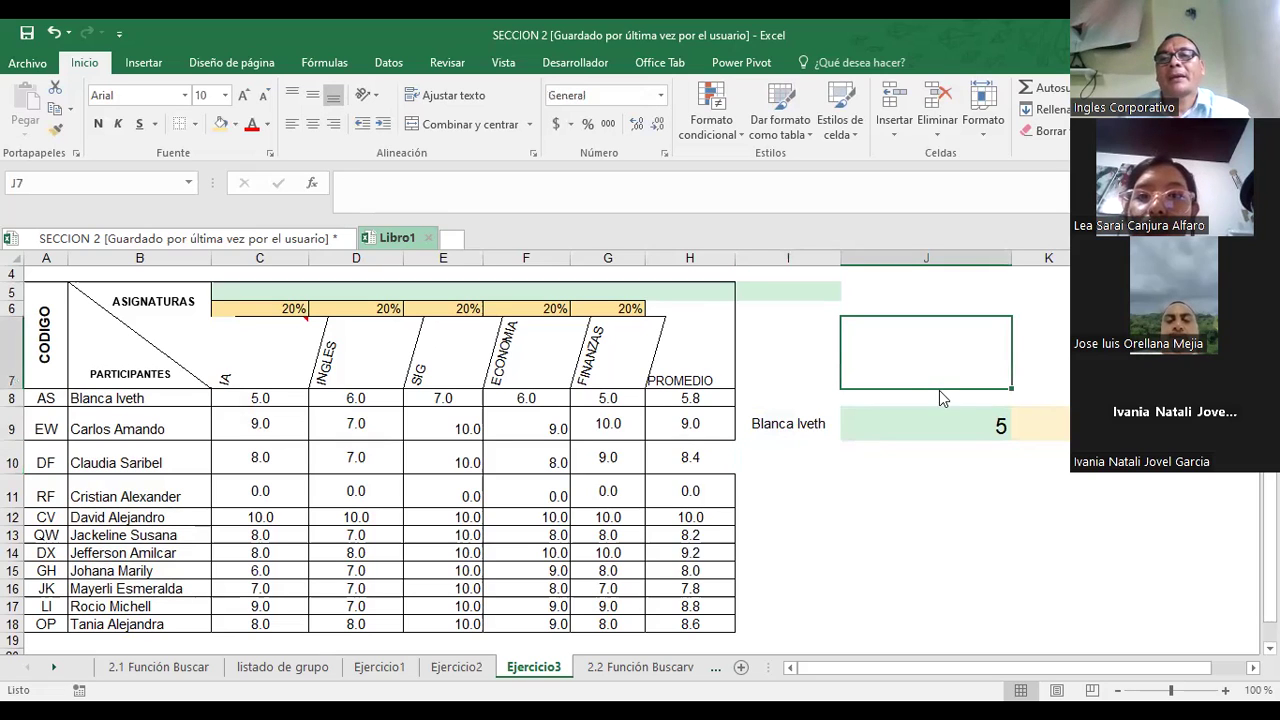
text(si)
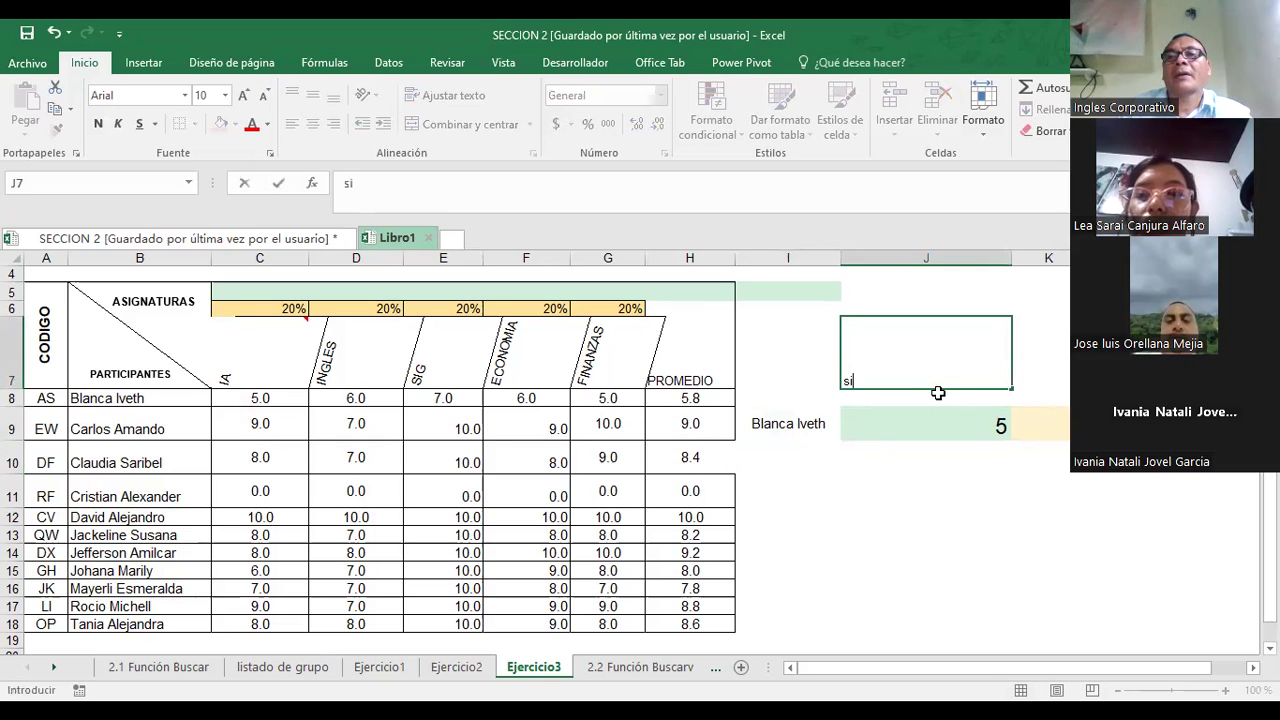
key(BackSpace)
key(BackSpace)
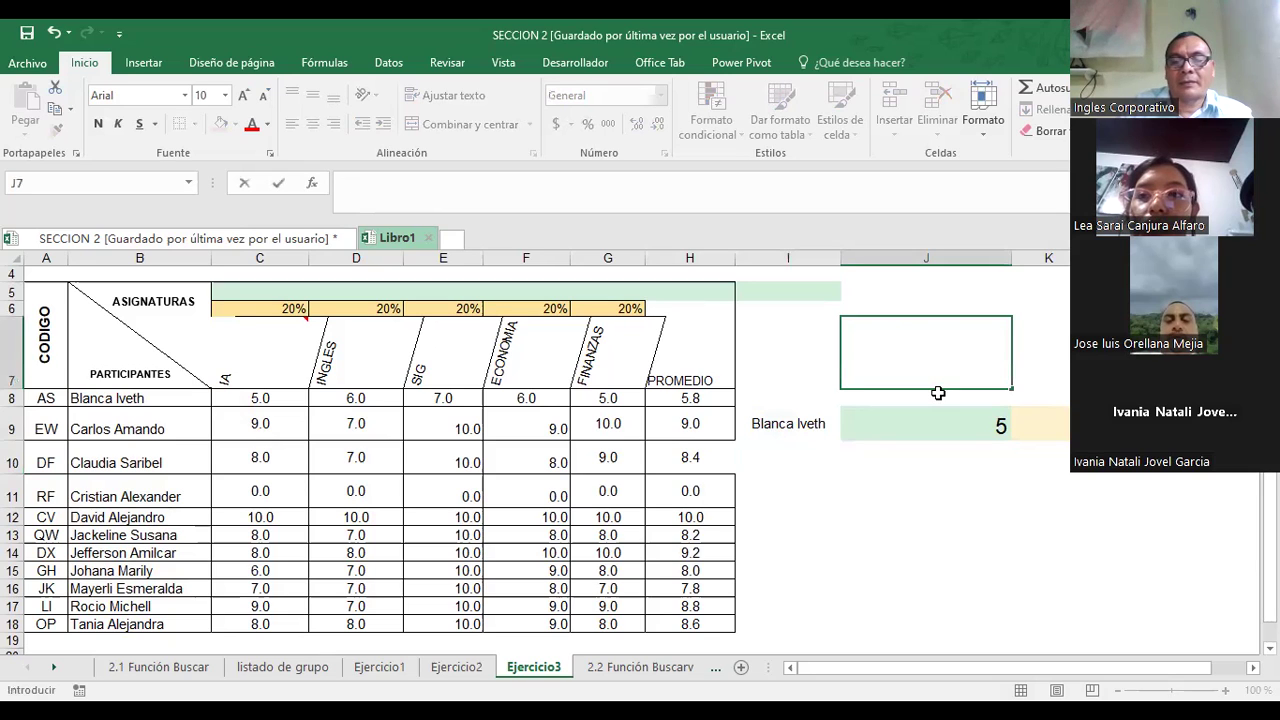
text(IA)
key(Return)
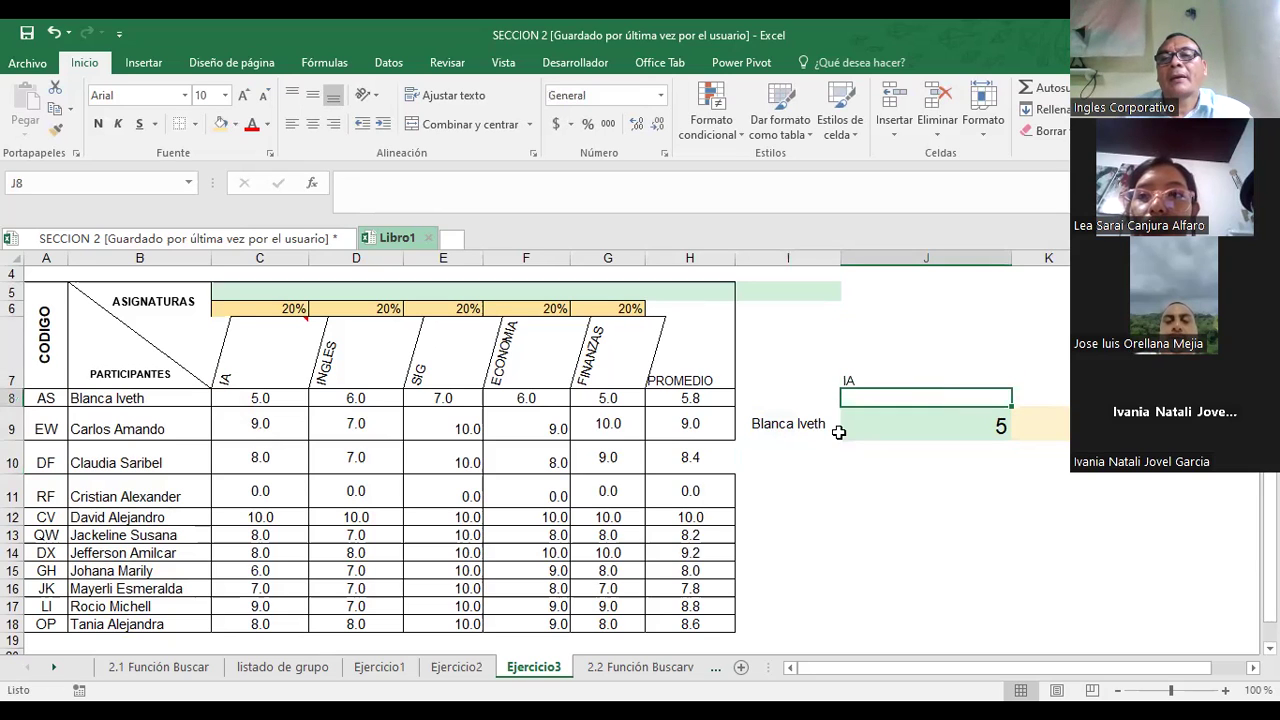
- Enter the row-10 student's name in I9 so J9 returns 8
click(799, 424)
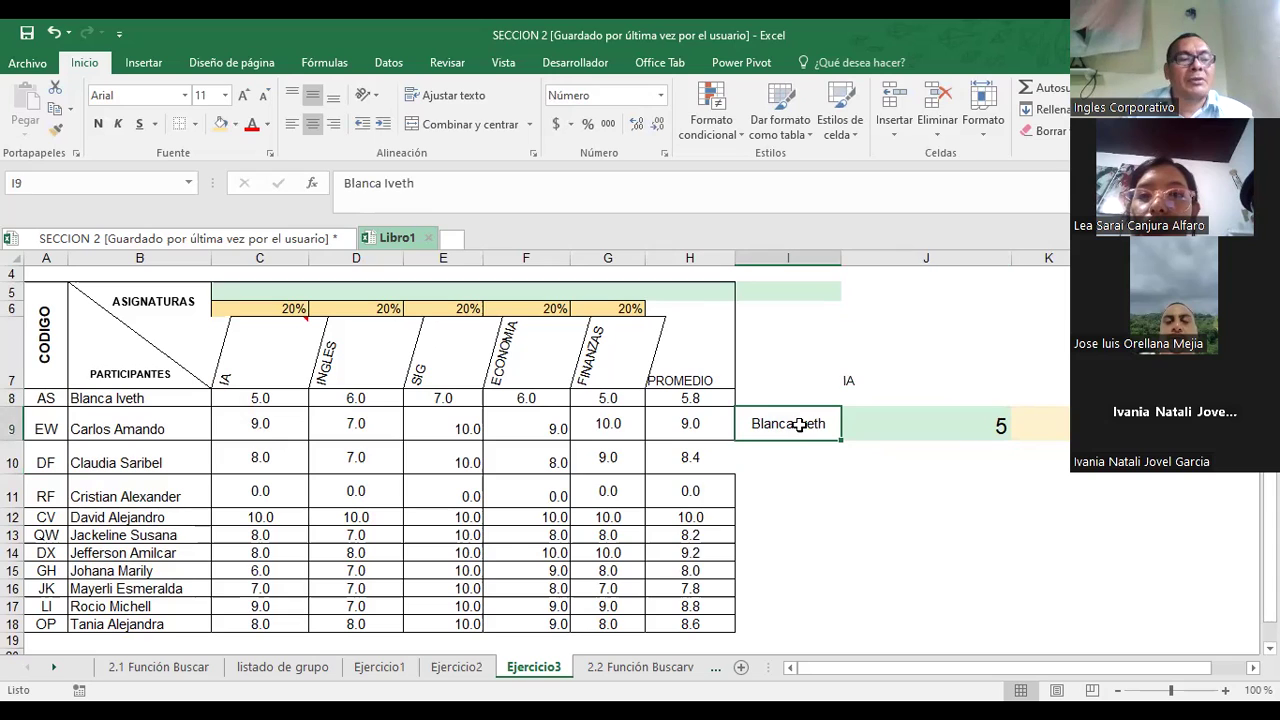
text(cLA)
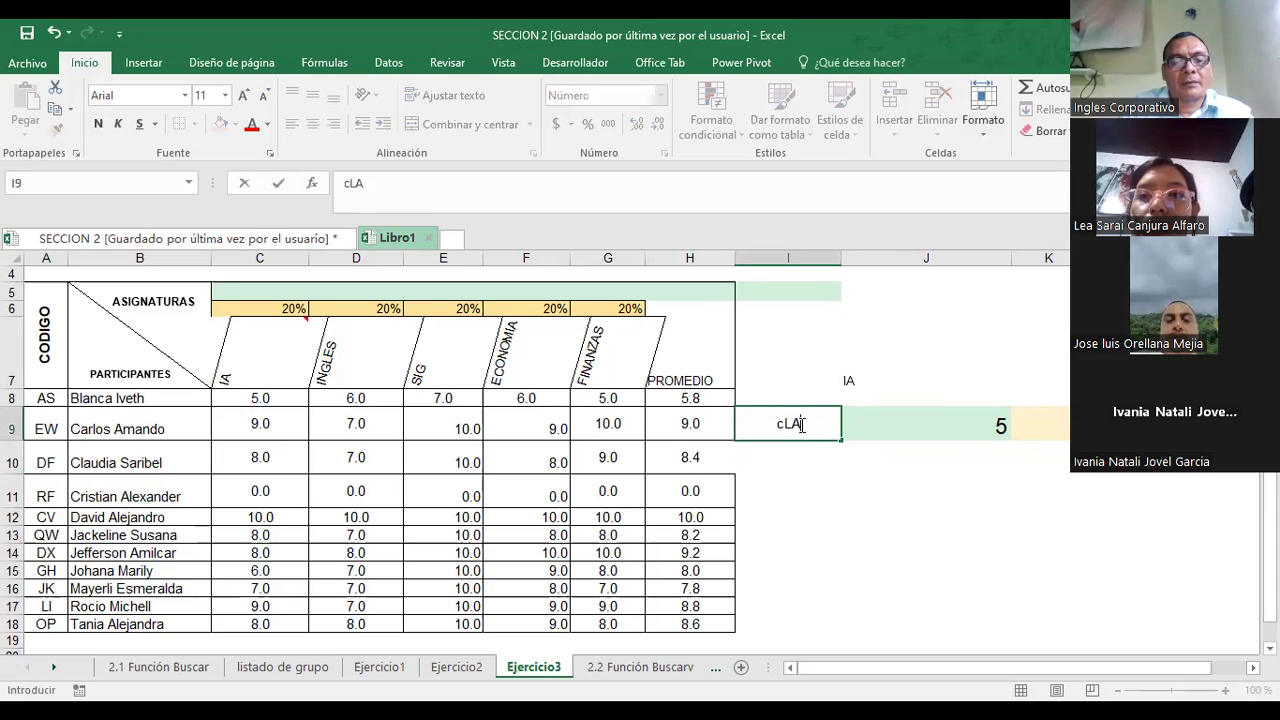
text(UDIA)
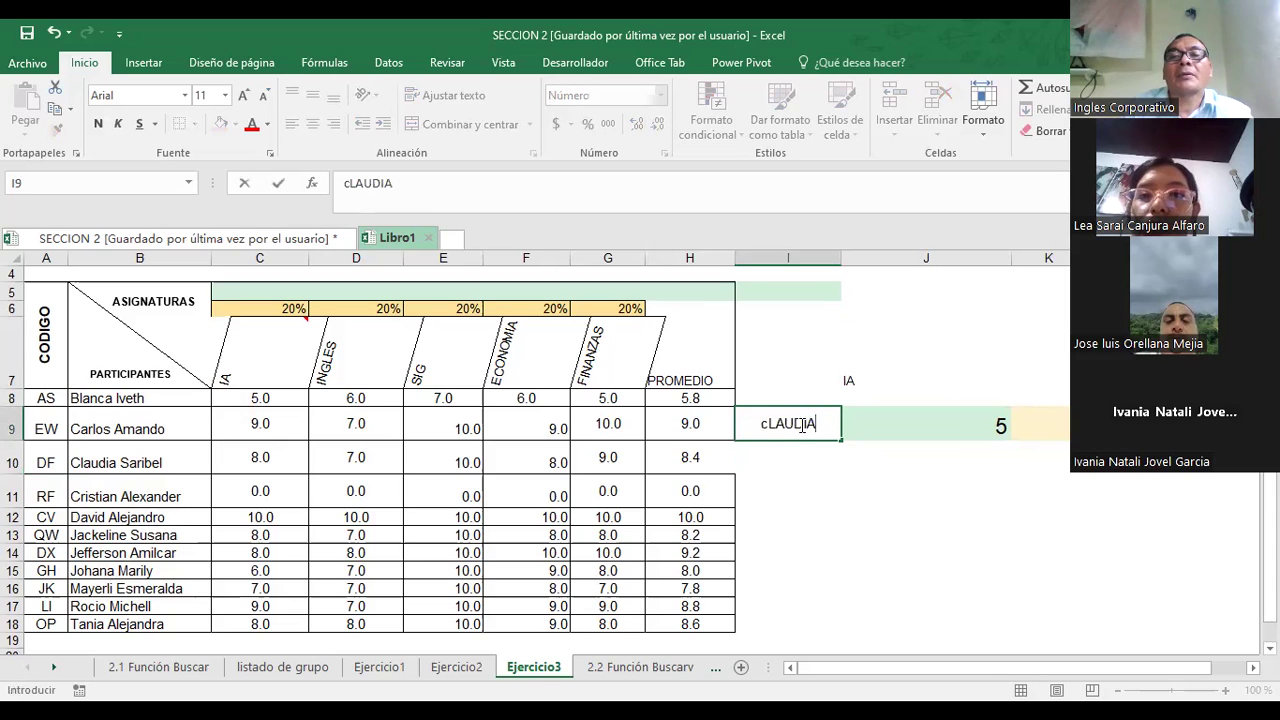
key(BackSpace)
key(BackSpace)
key(BackSpace)
text(C)
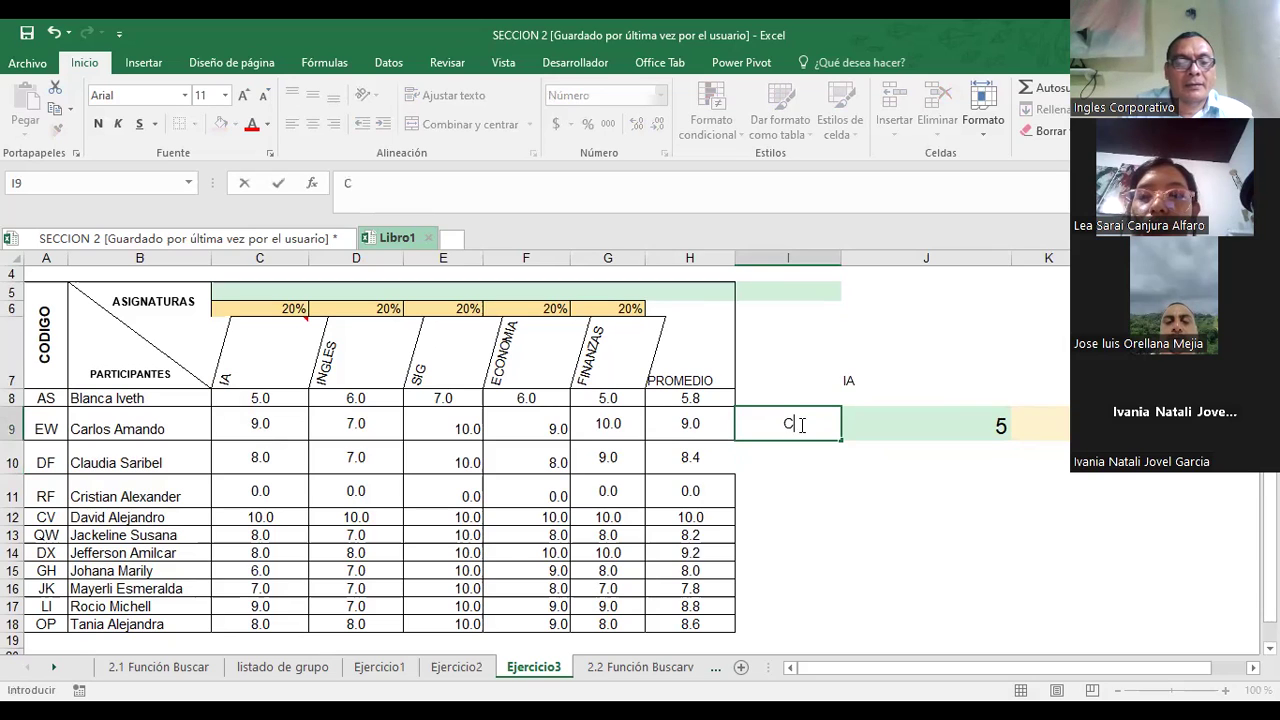
text(laudia)
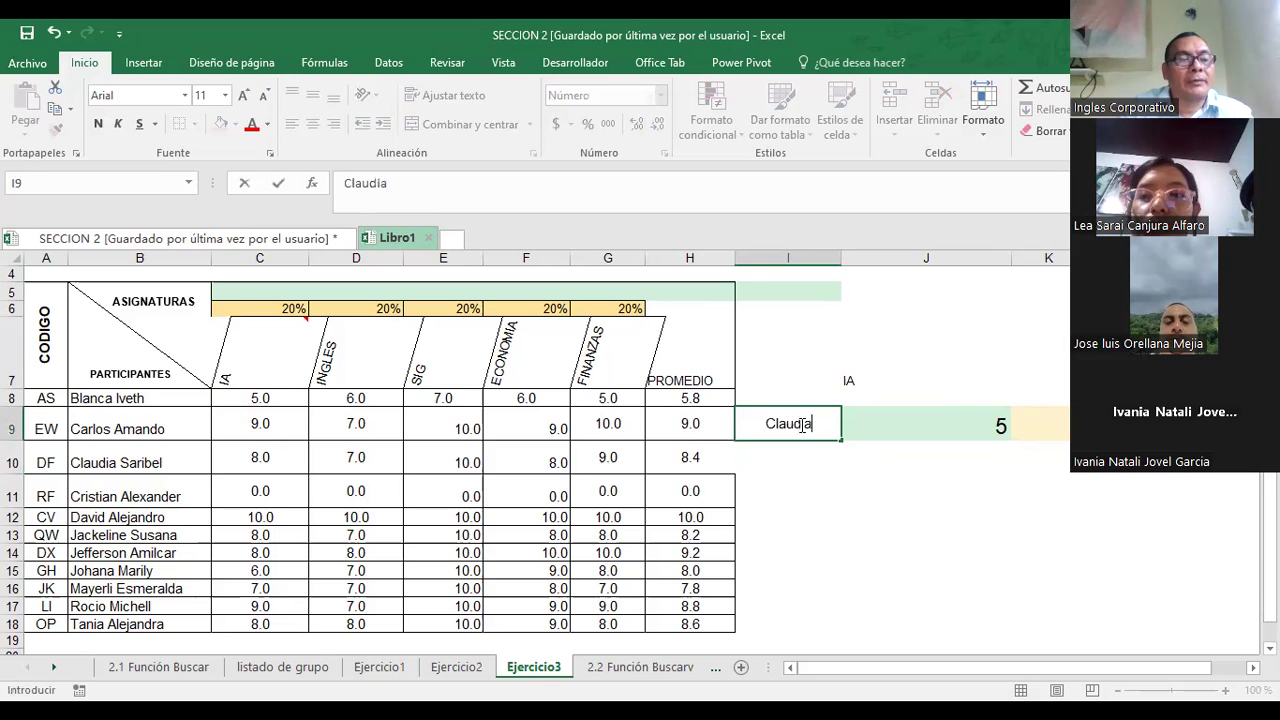
text( S)
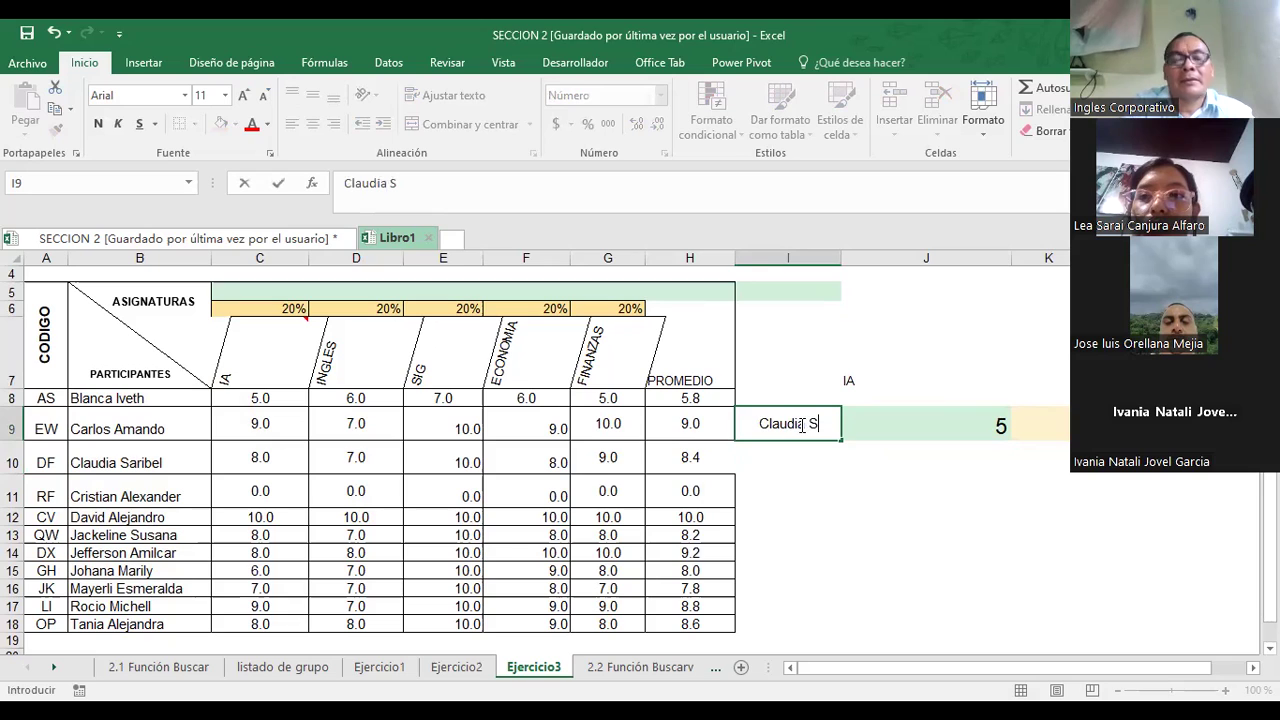
text(aribe)
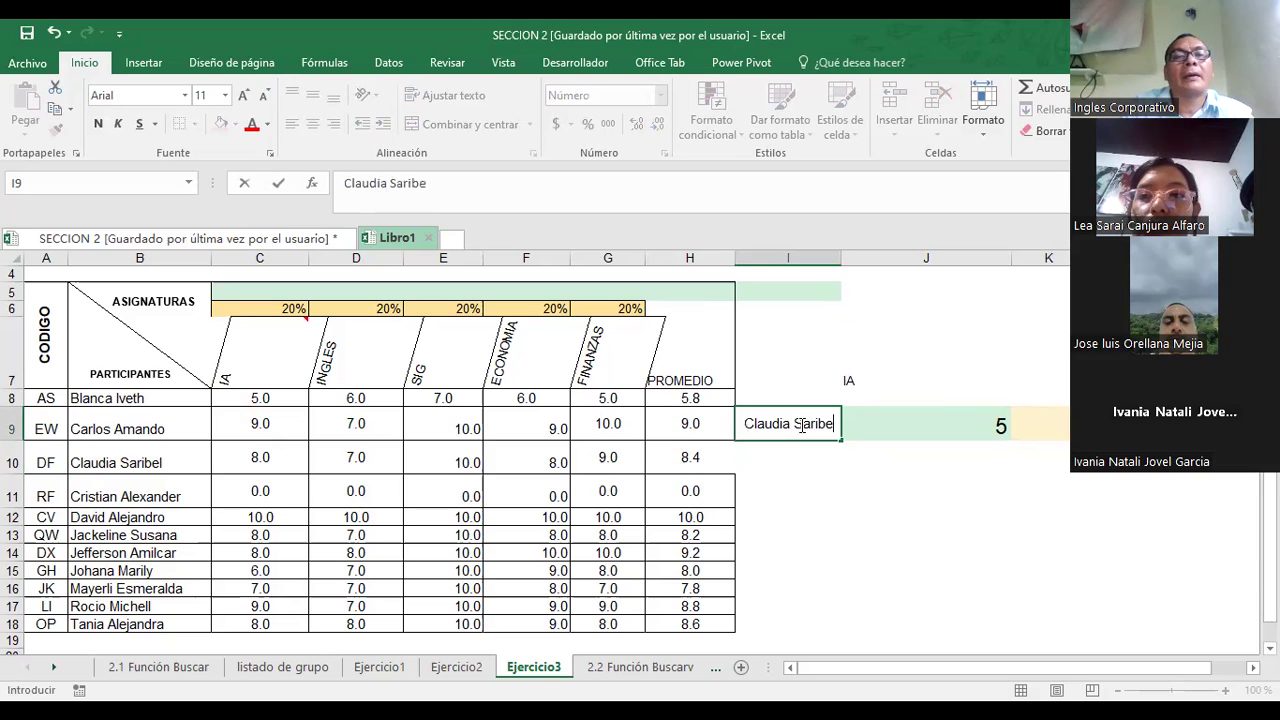
text(l)
key(Return)
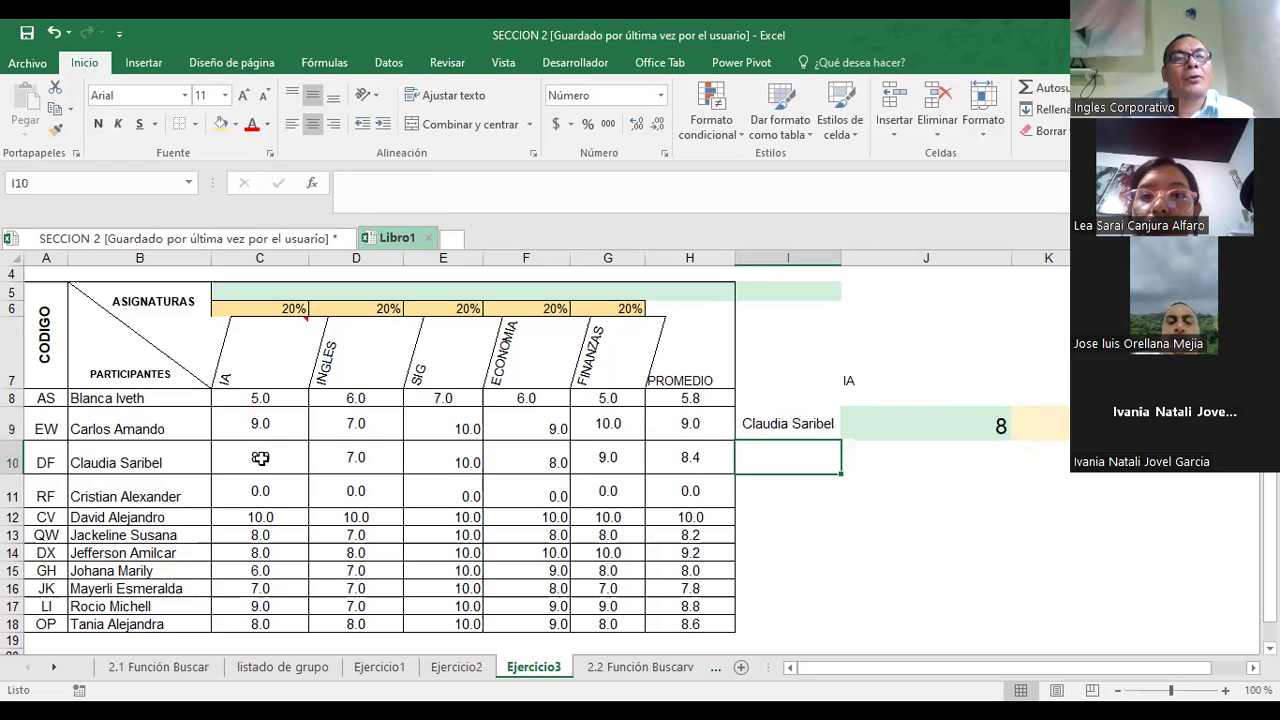
- Enter a misspelled row-11 student name in I9, making J9 return 0
click(762, 423)
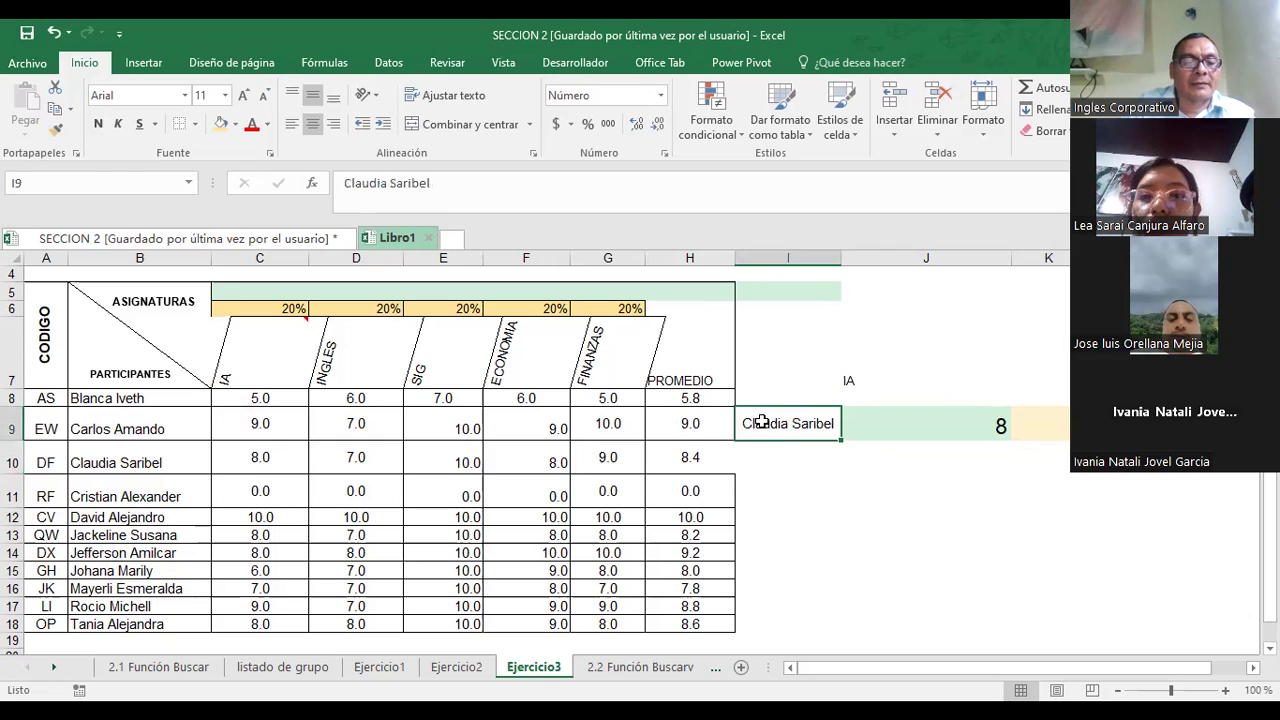
text(Crsitian)
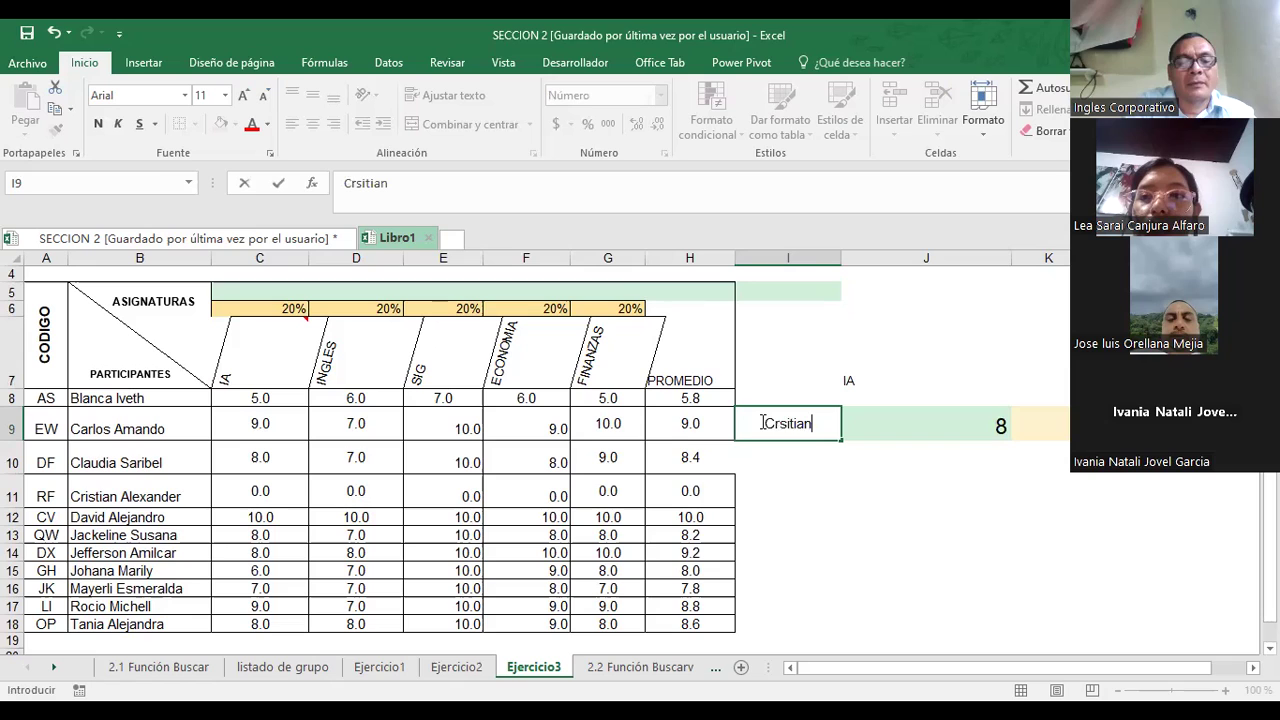
text( Alexandr)
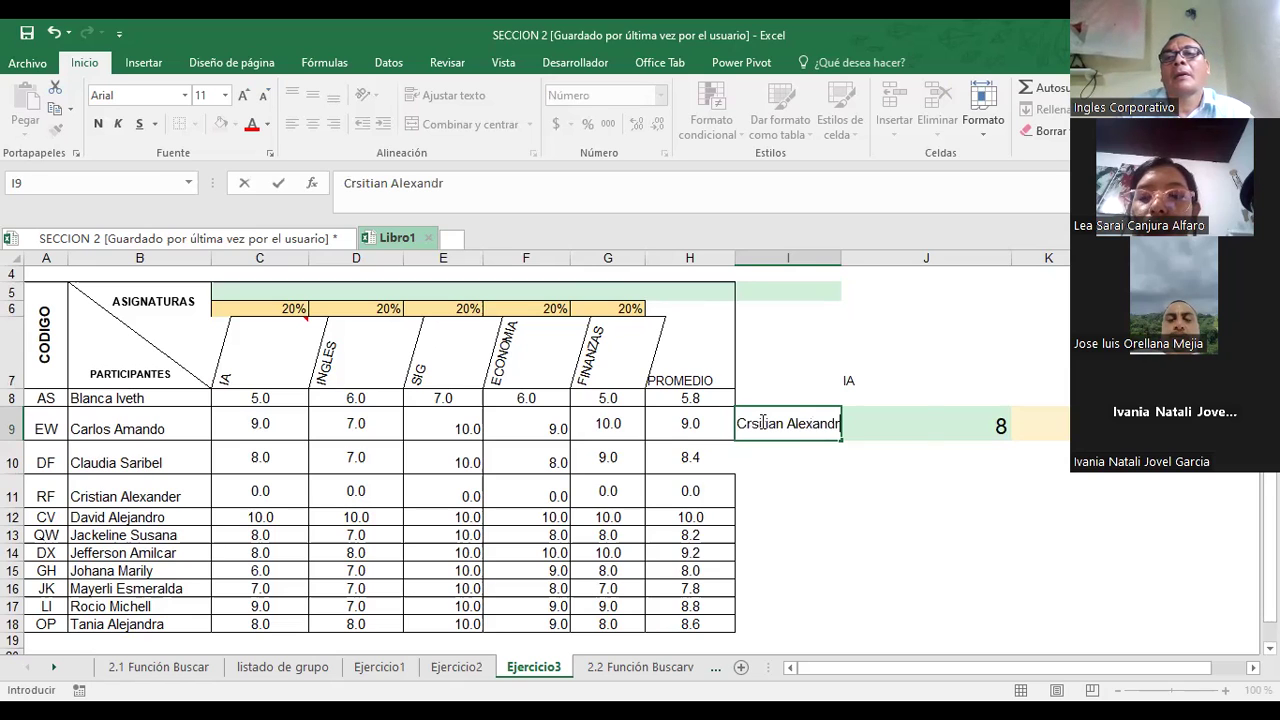
text(e)
key(Return)
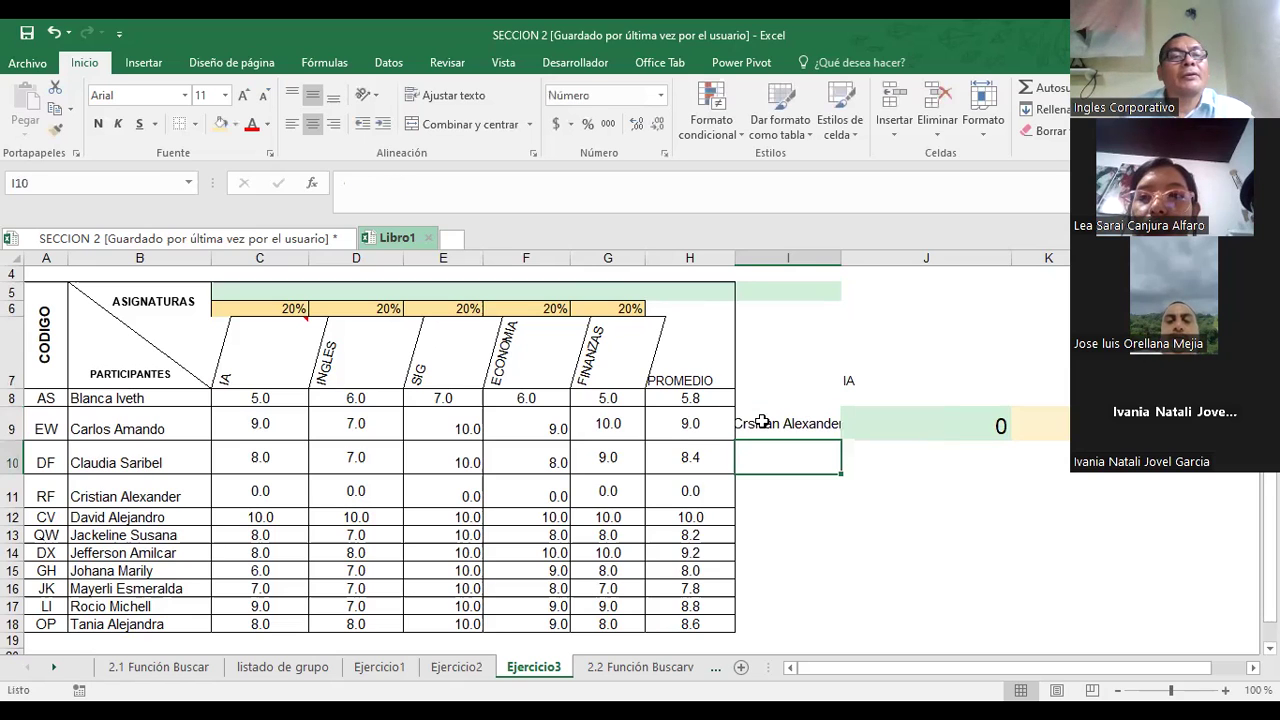
click(256, 491)
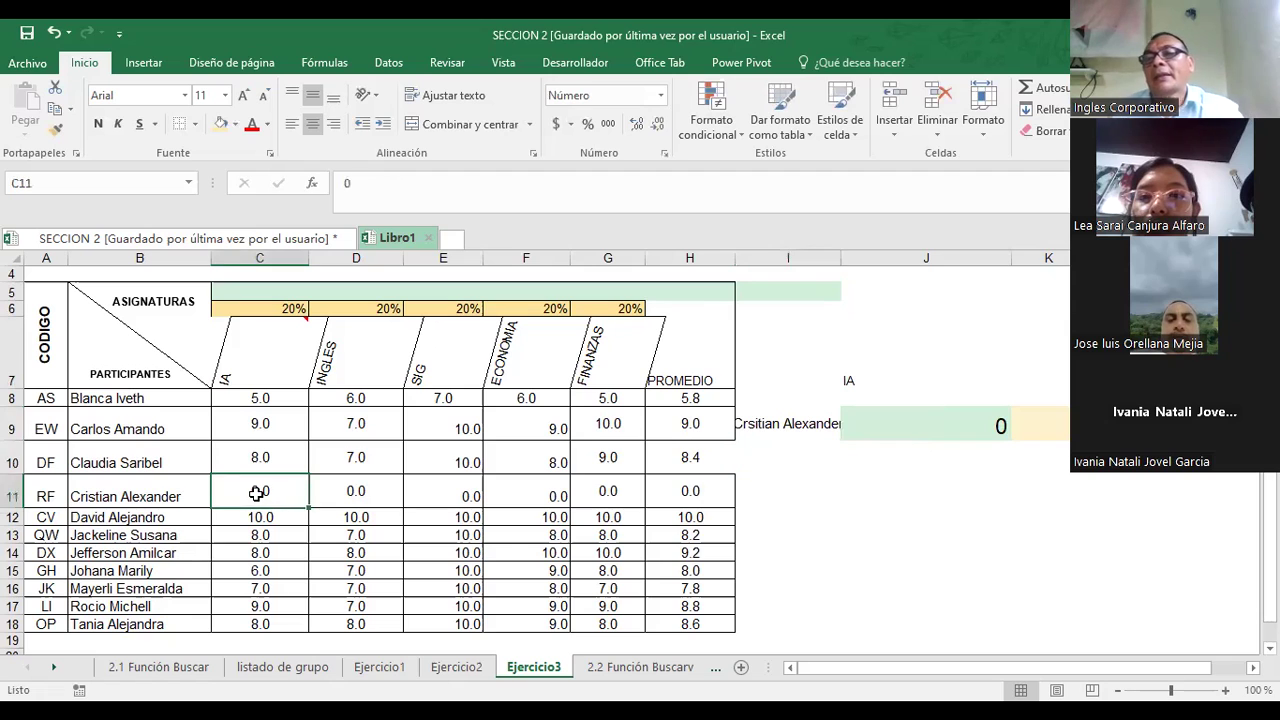
- Move the IA heading from J7 to J8 and set its font size to 12
click(857, 381)
key(Delete)
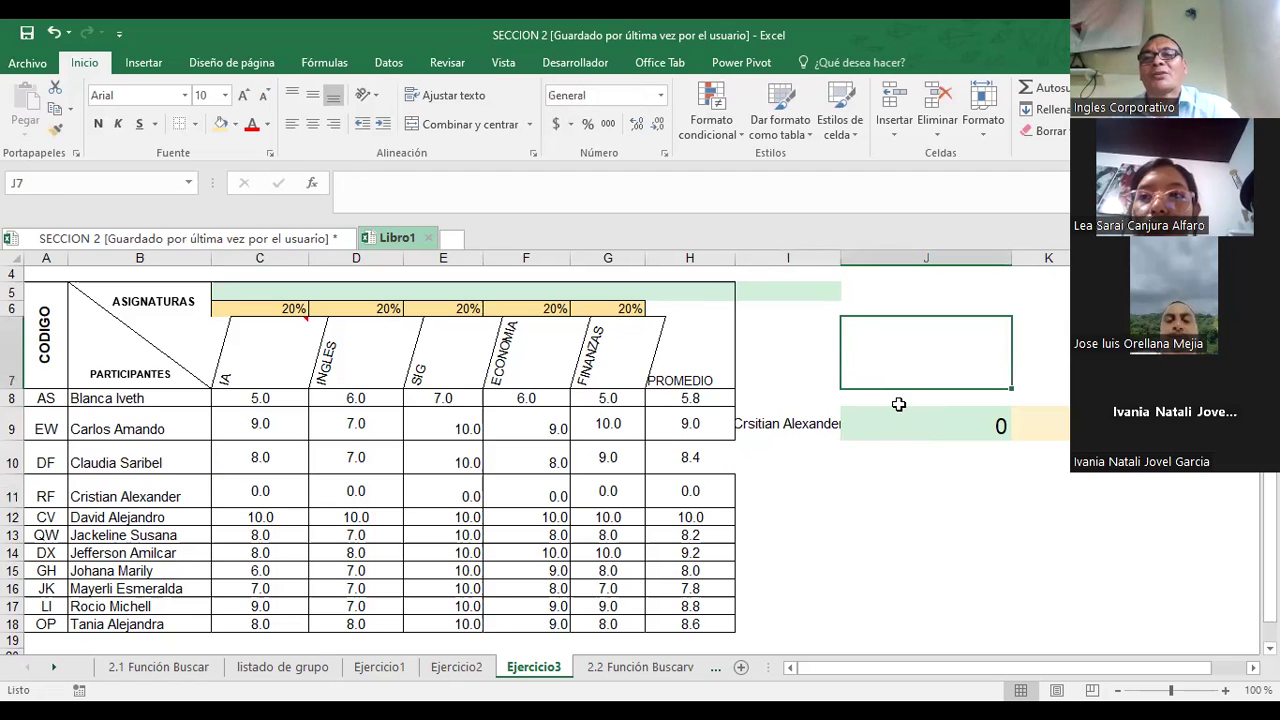
click(899, 403)
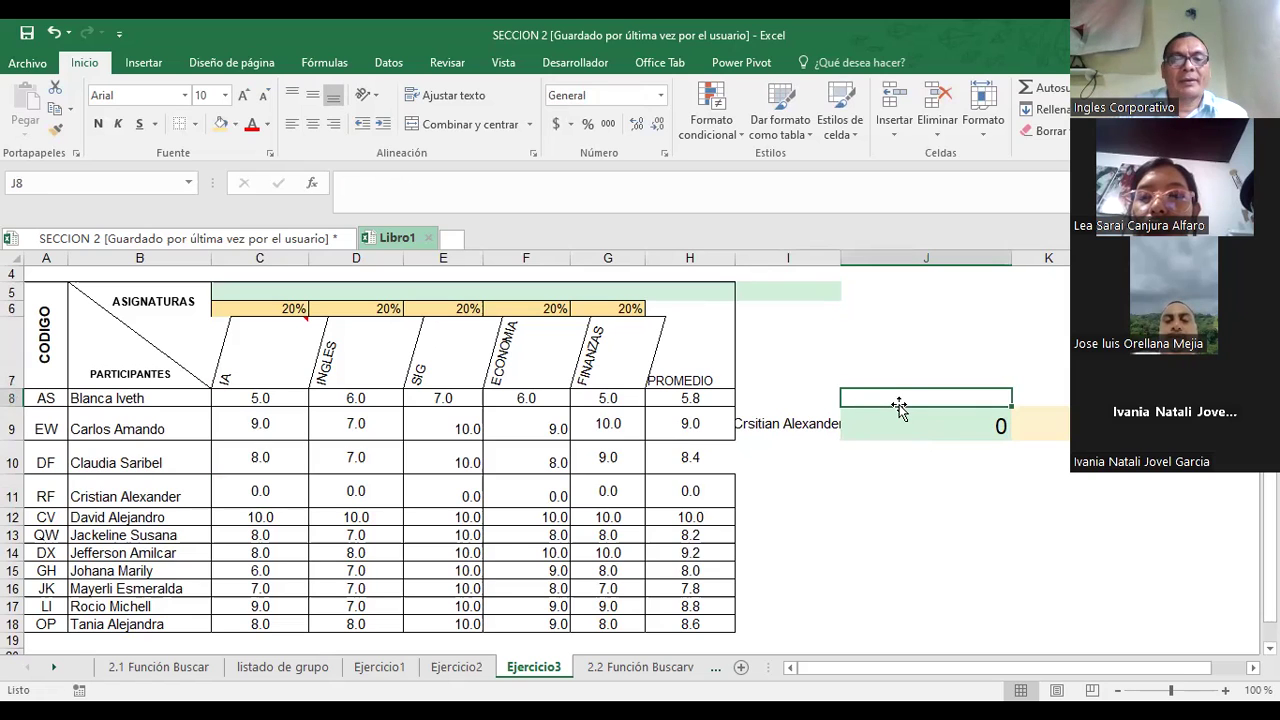
text(IA)
key(Return)
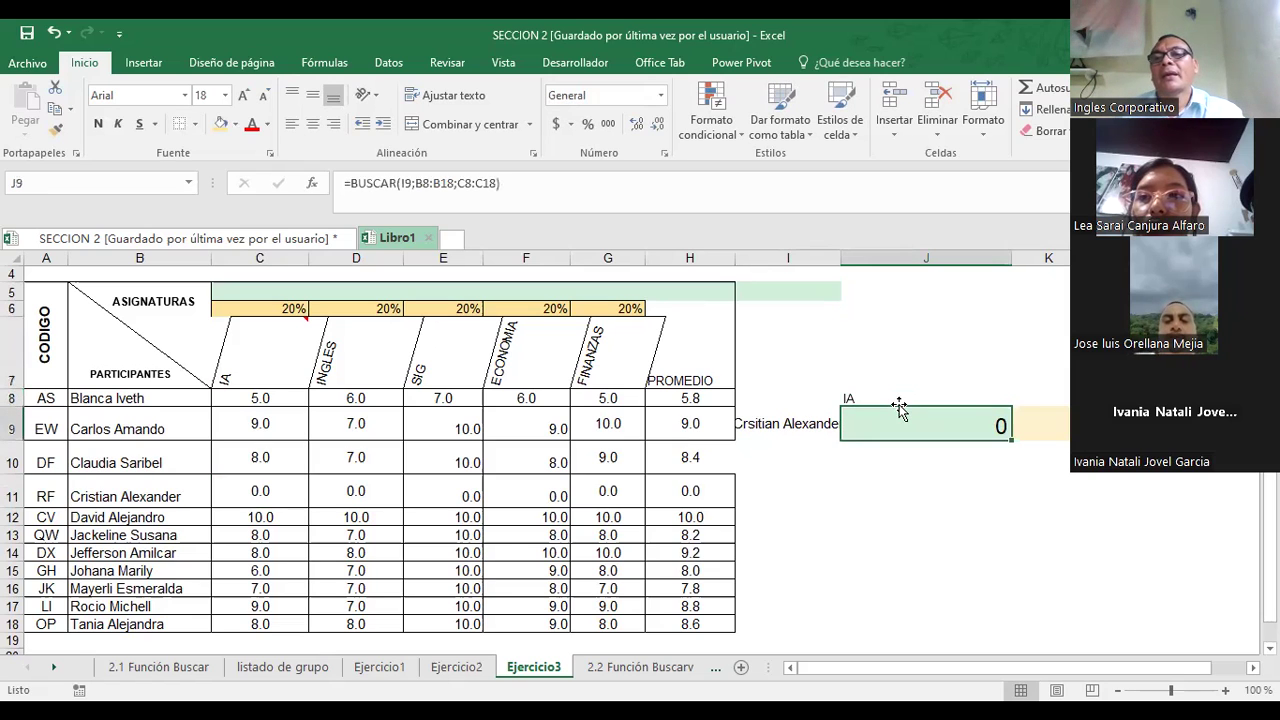
click(899, 401)
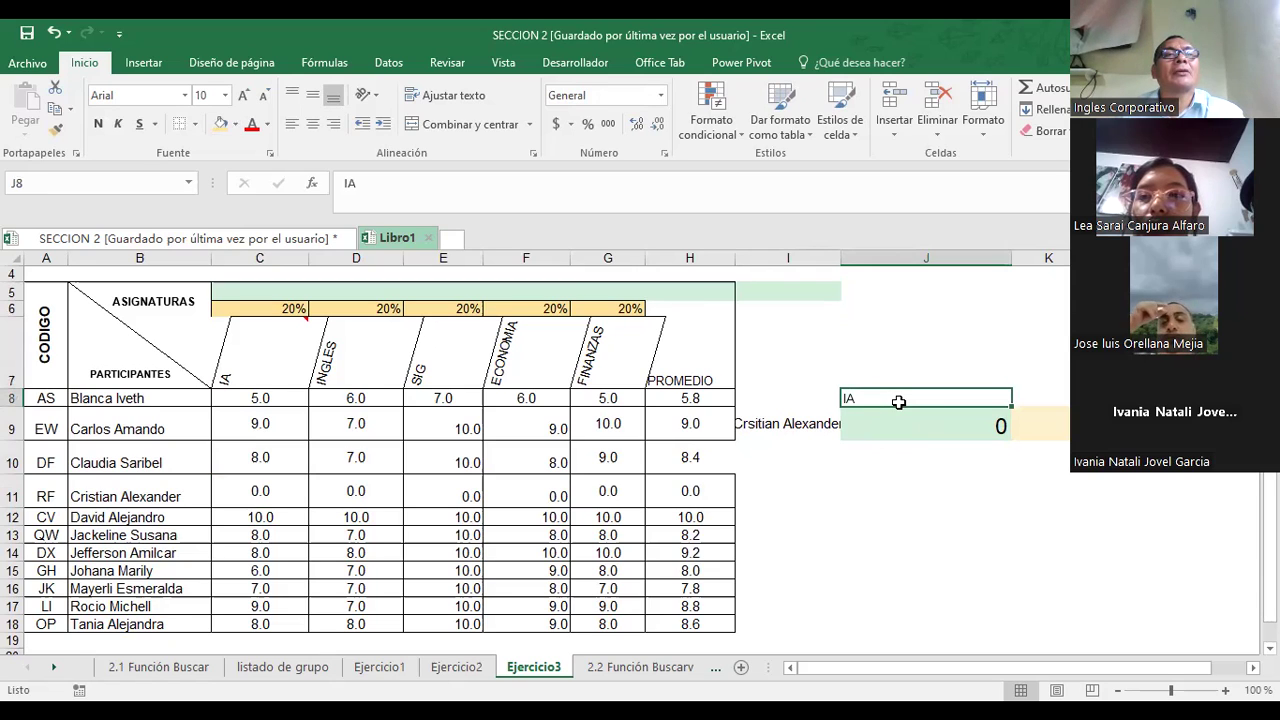
click(242, 98)
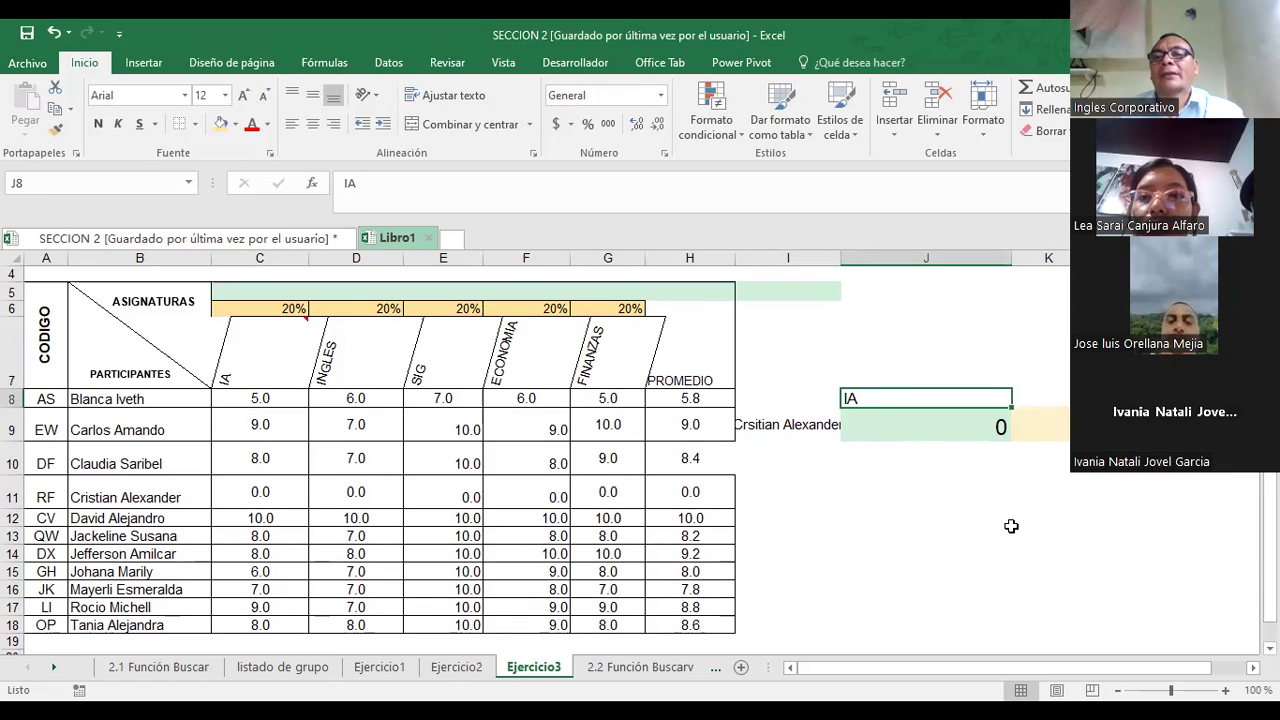
- Add the heading INGLES in K8 beside the IA heading
click(1066, 397)
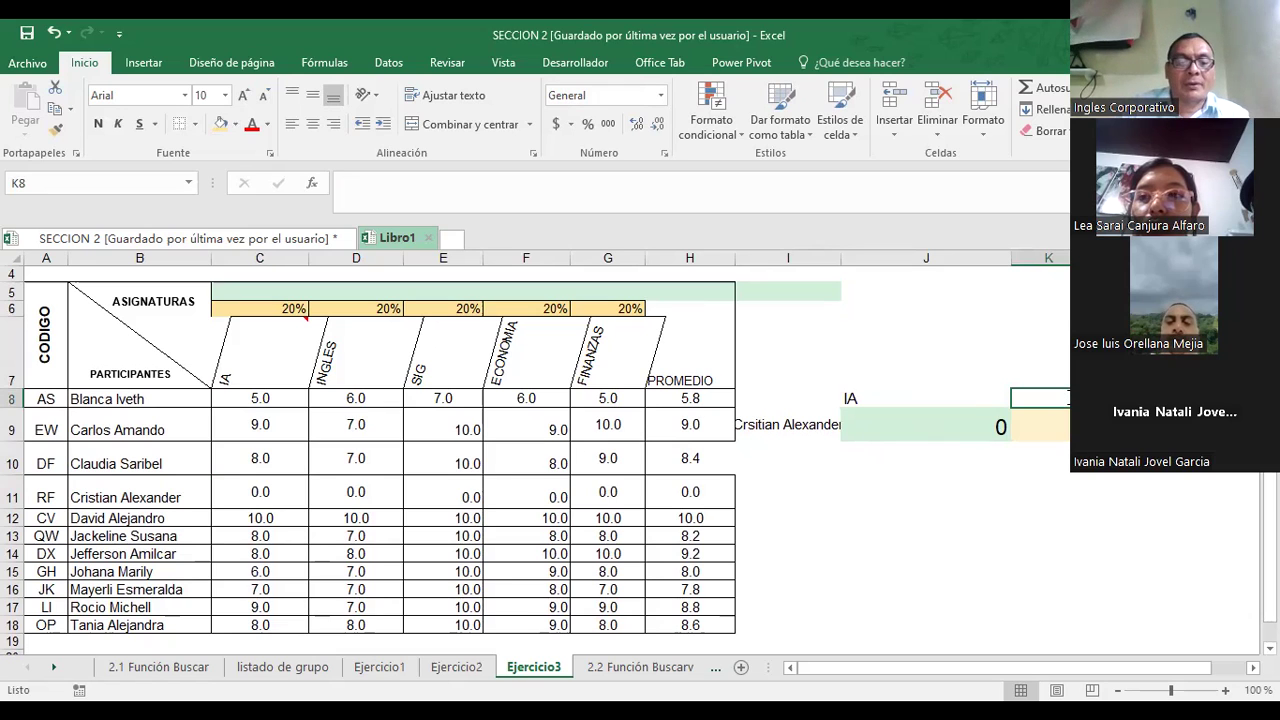
text(INGLES)
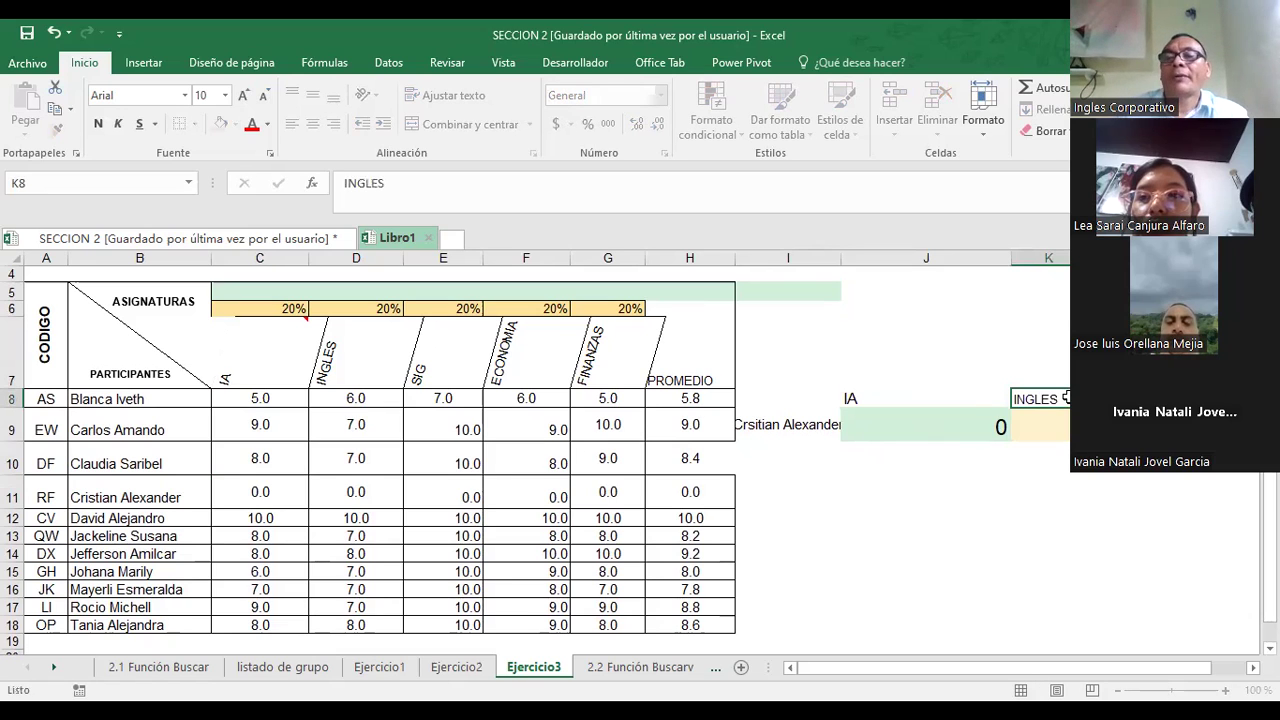
key(Return)
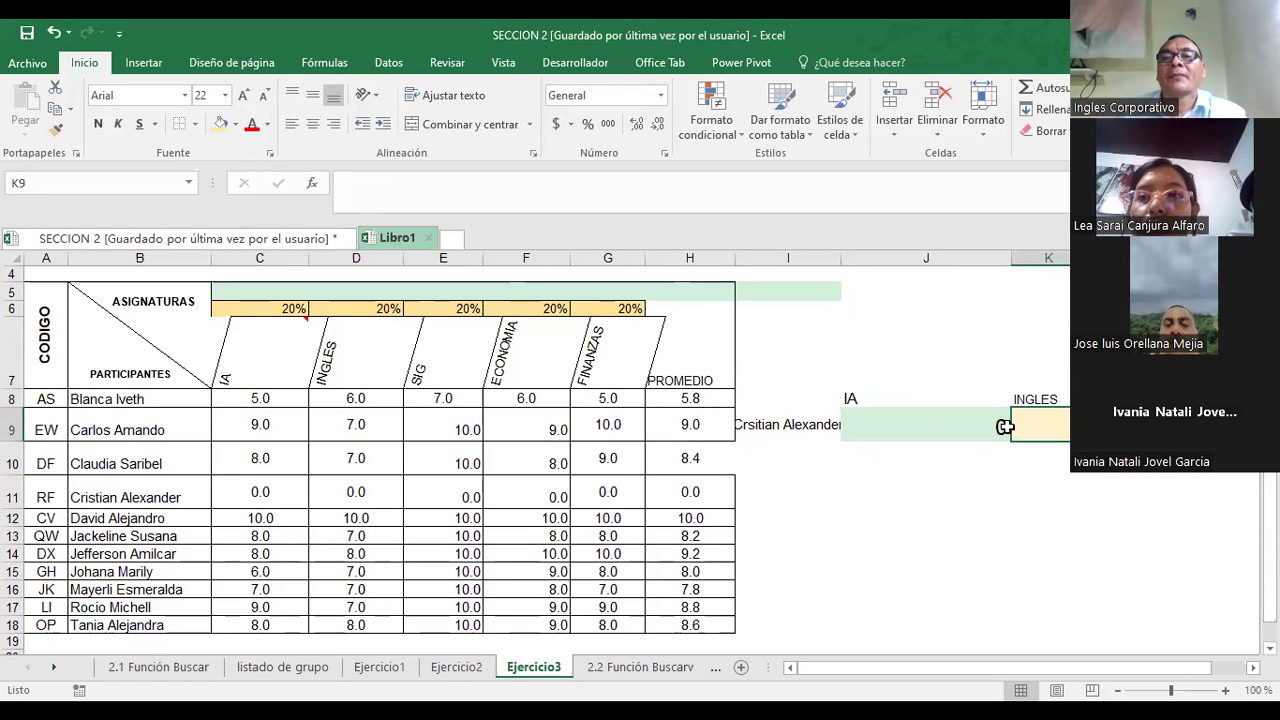
click(977, 430)
text(=BUSCAR(I9;B8:B18;C8:C18))
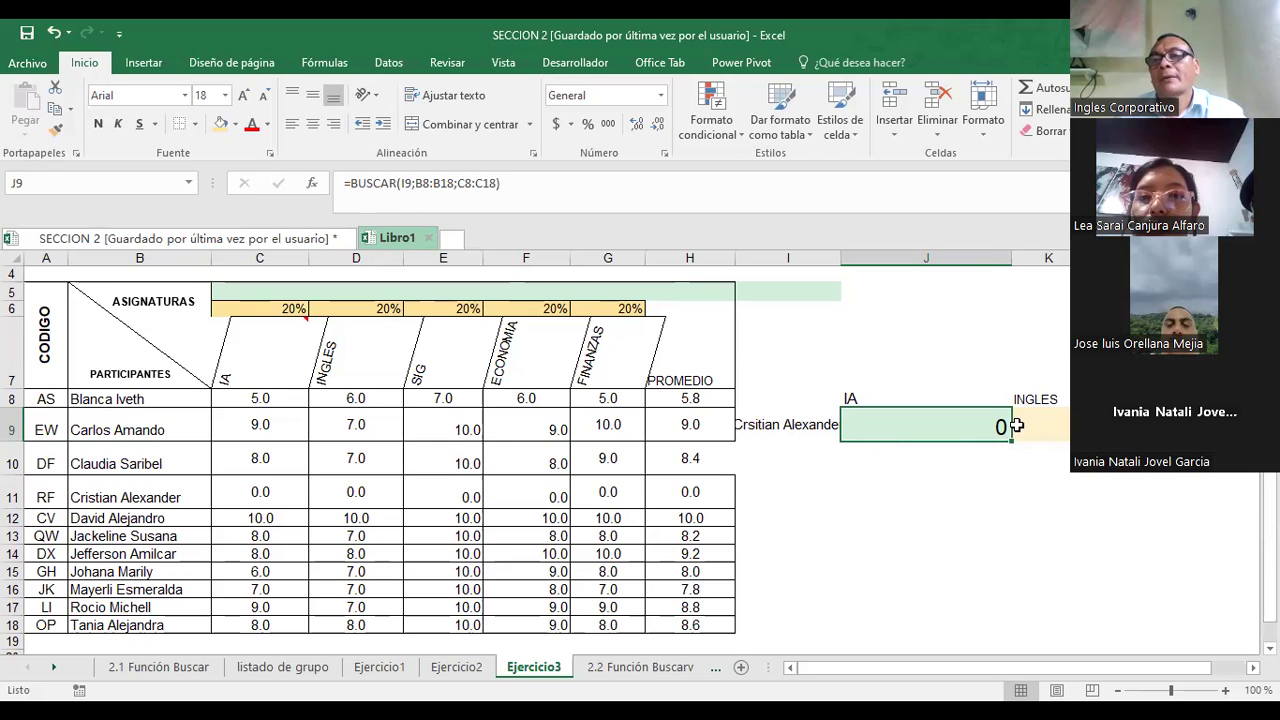
- Enter =BUSCAR(I9;B8:B18;D8:D18) in K9 to look up the INGLES grade
click(1041, 425)
text(=)
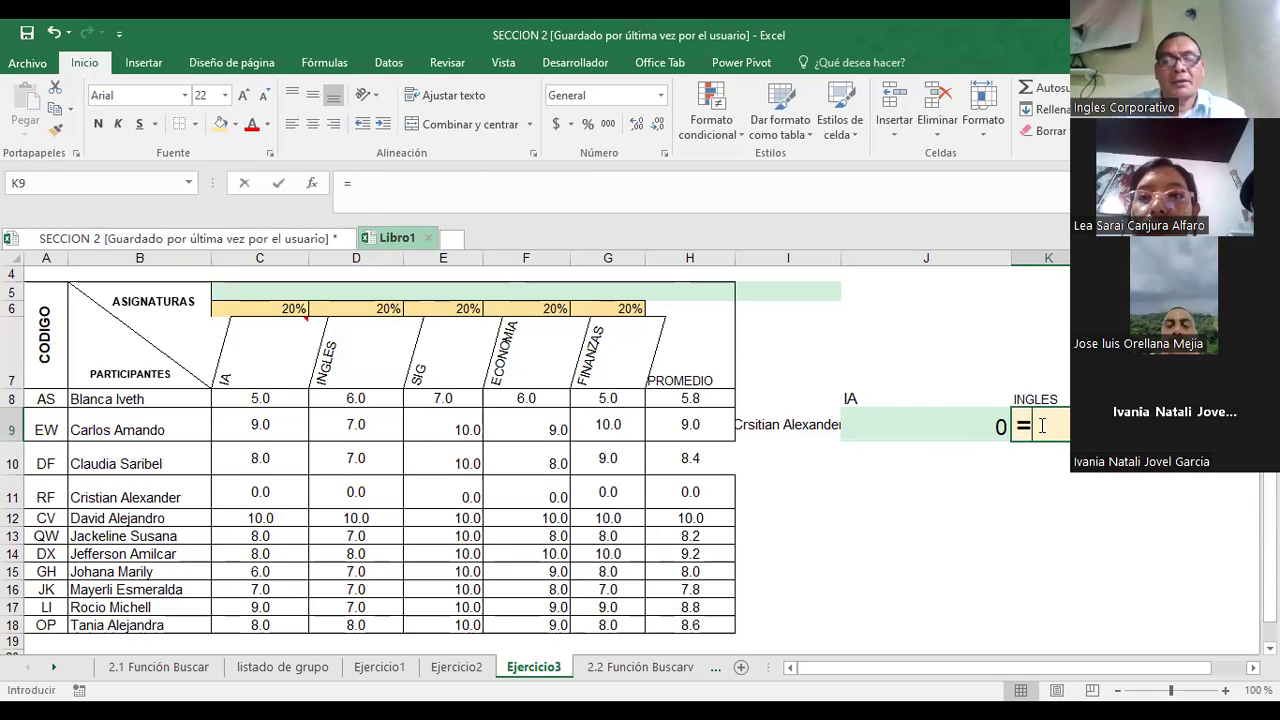
text(BUSCAR)
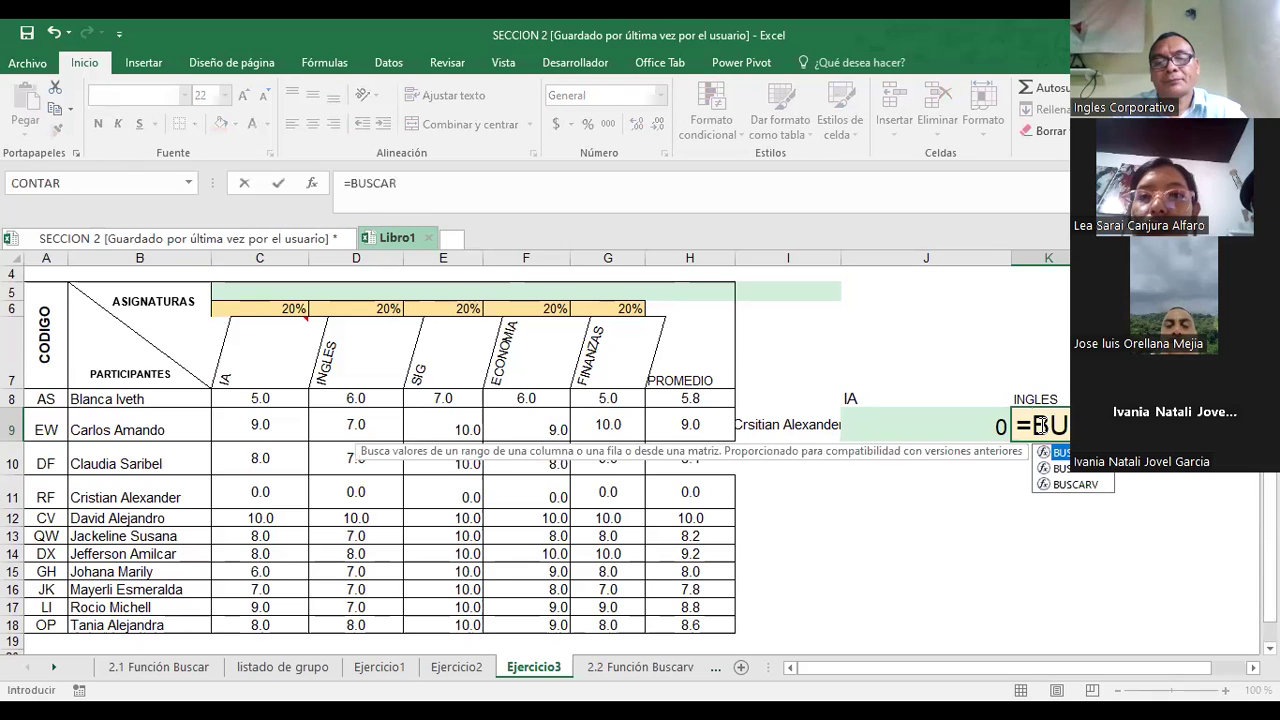
text(()
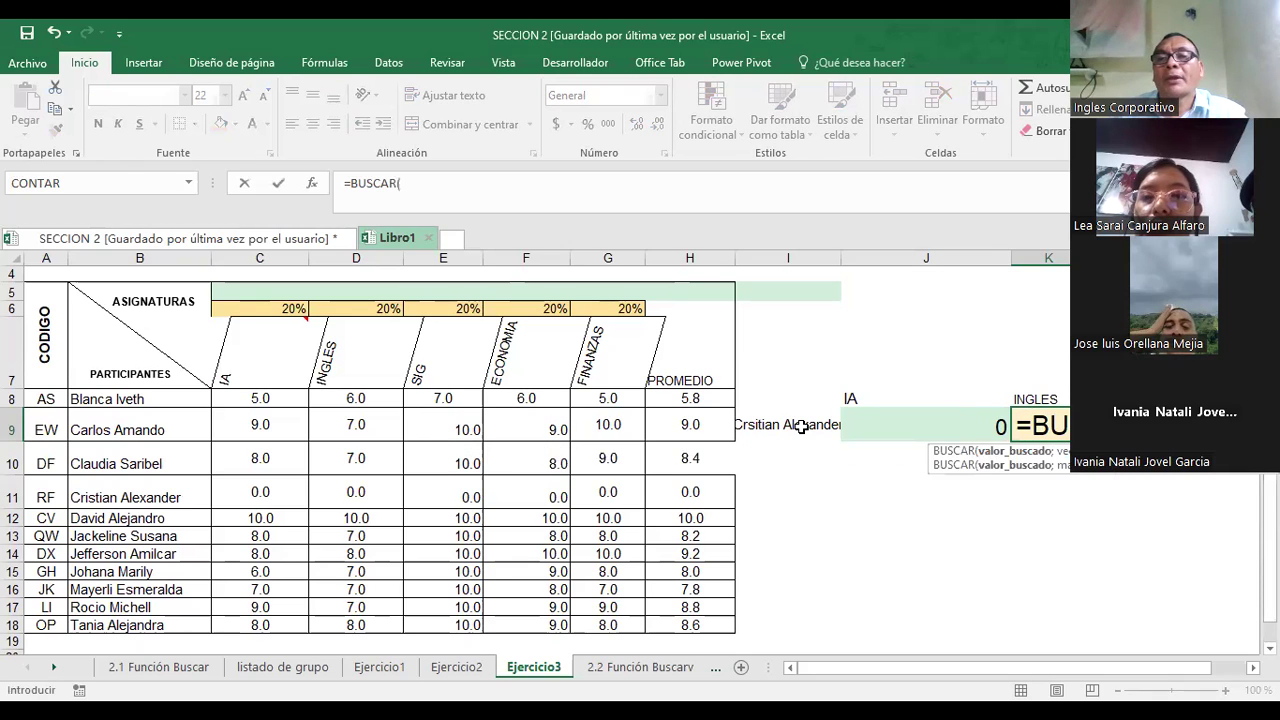
click(801, 426)
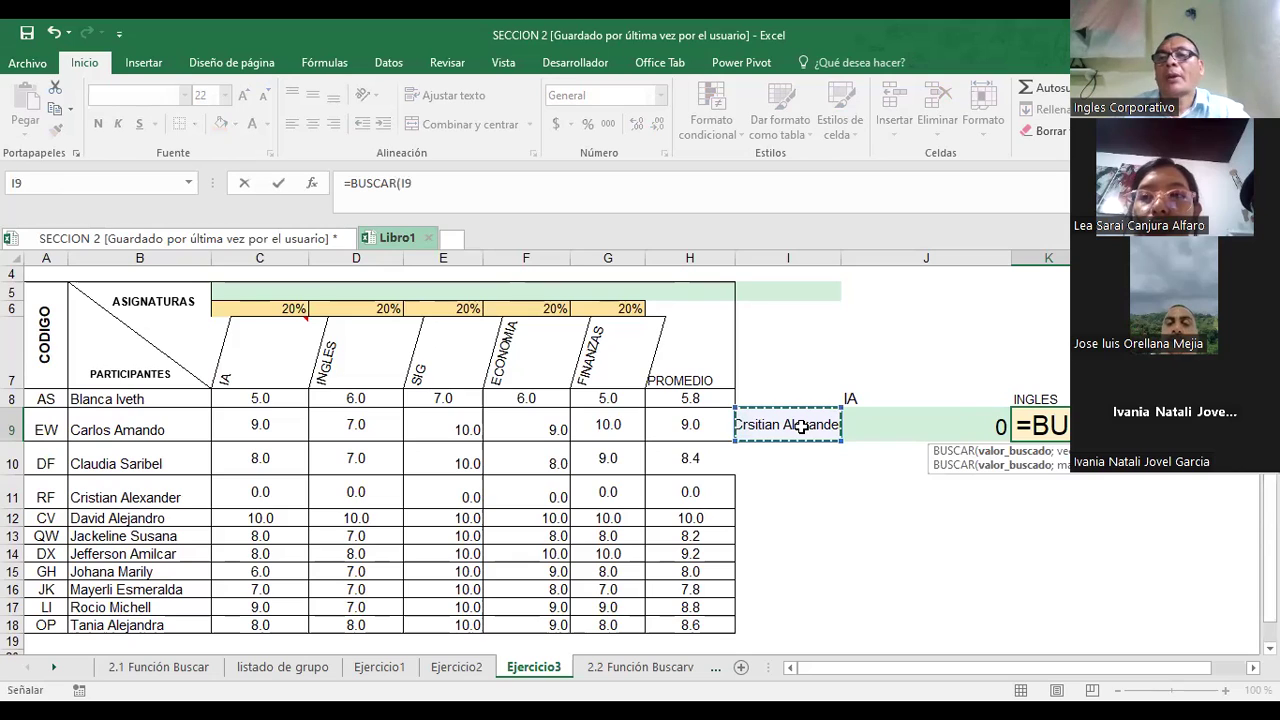
text(;)
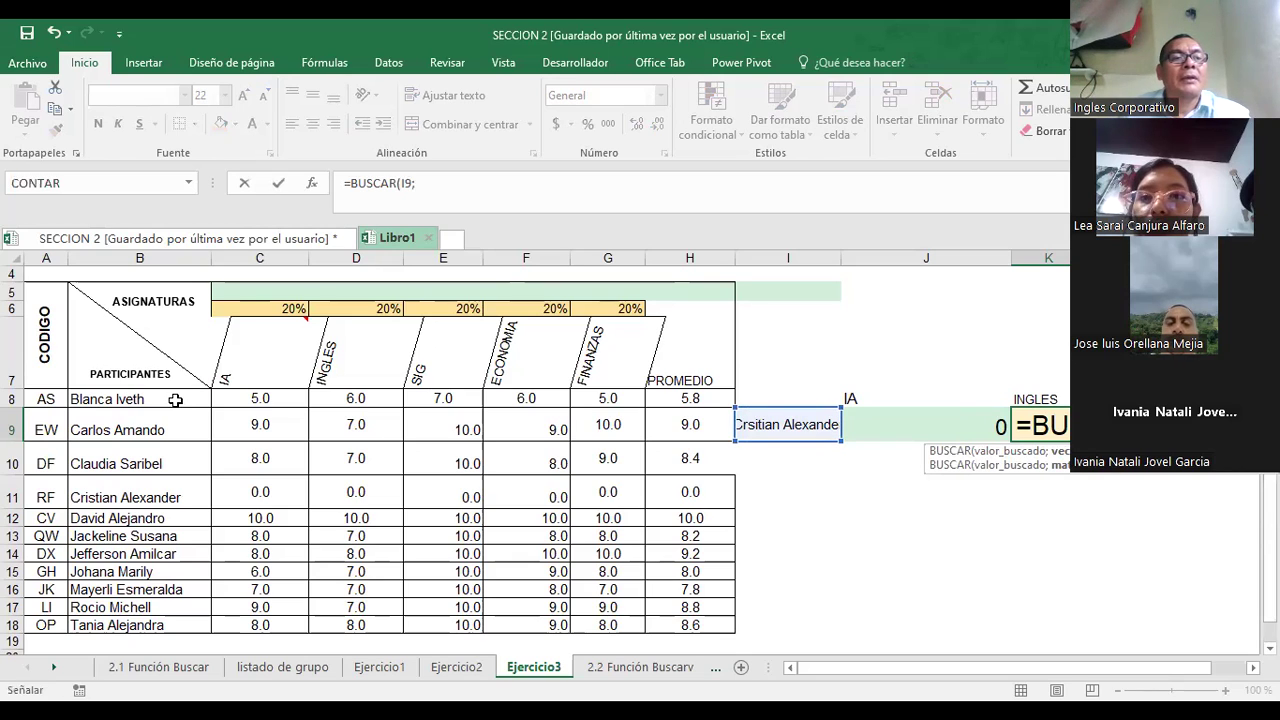
drag(139, 398, 137, 622)
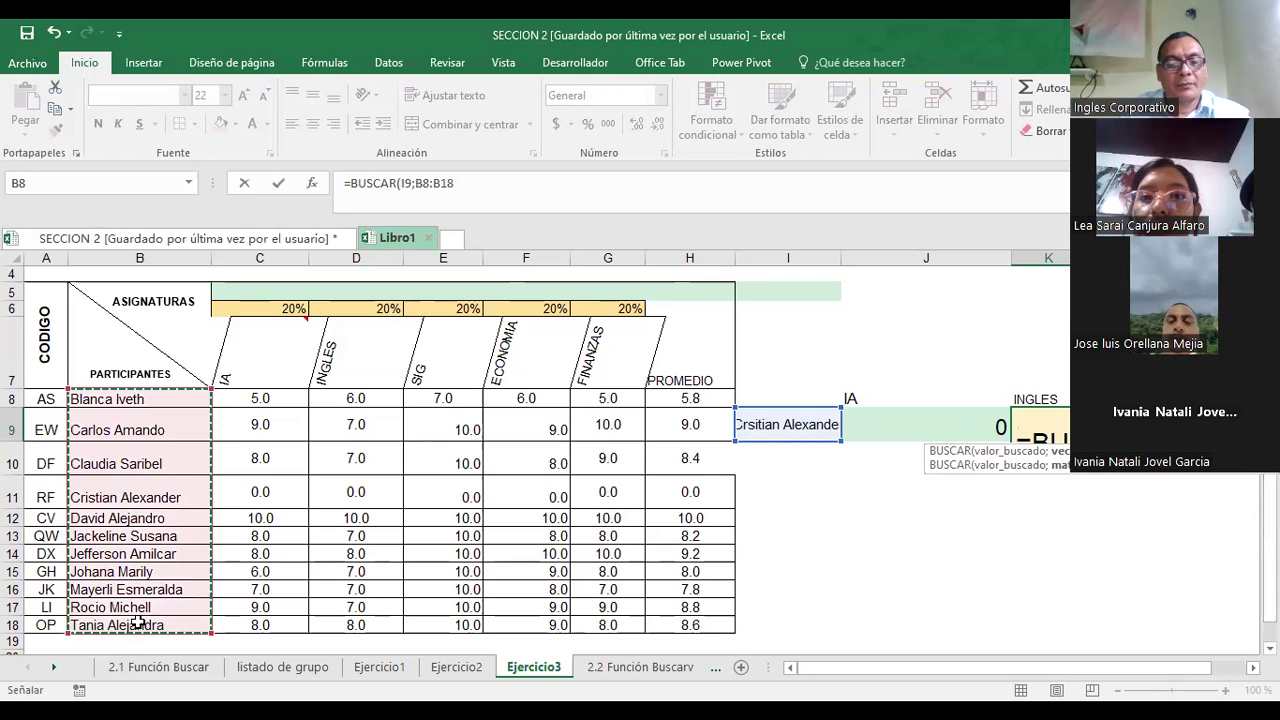
text(;)
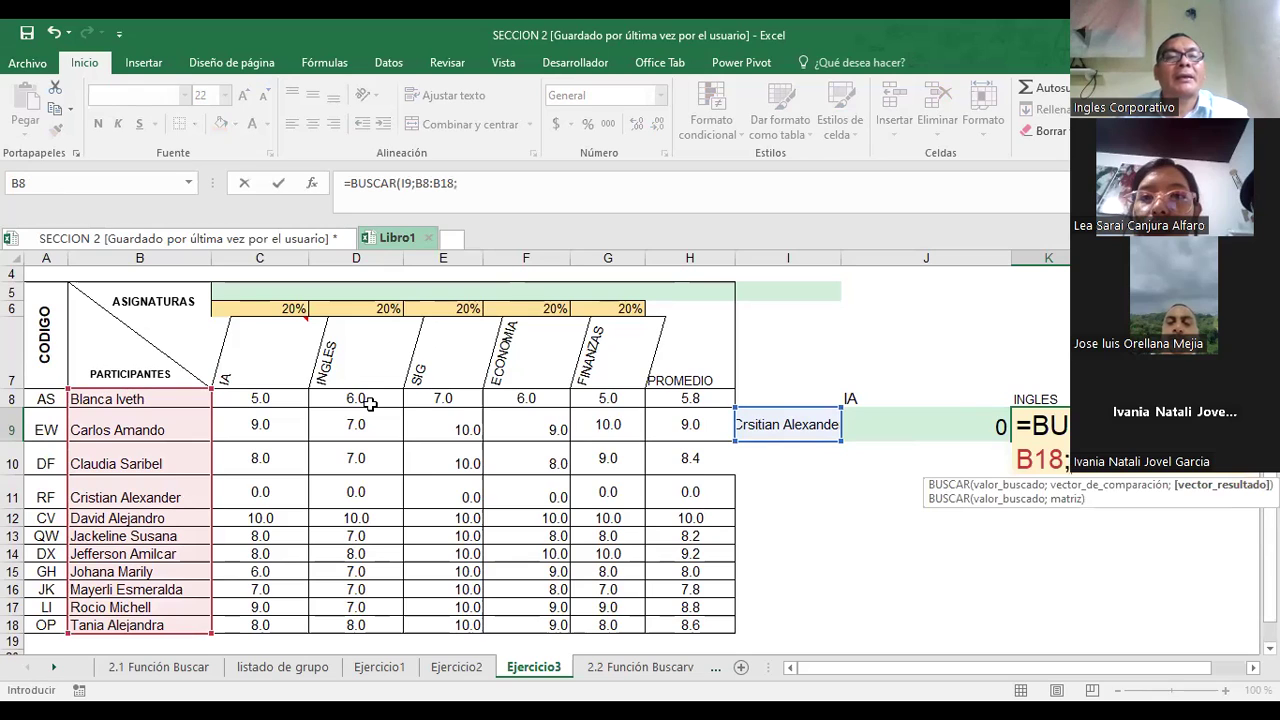
click(348, 634)
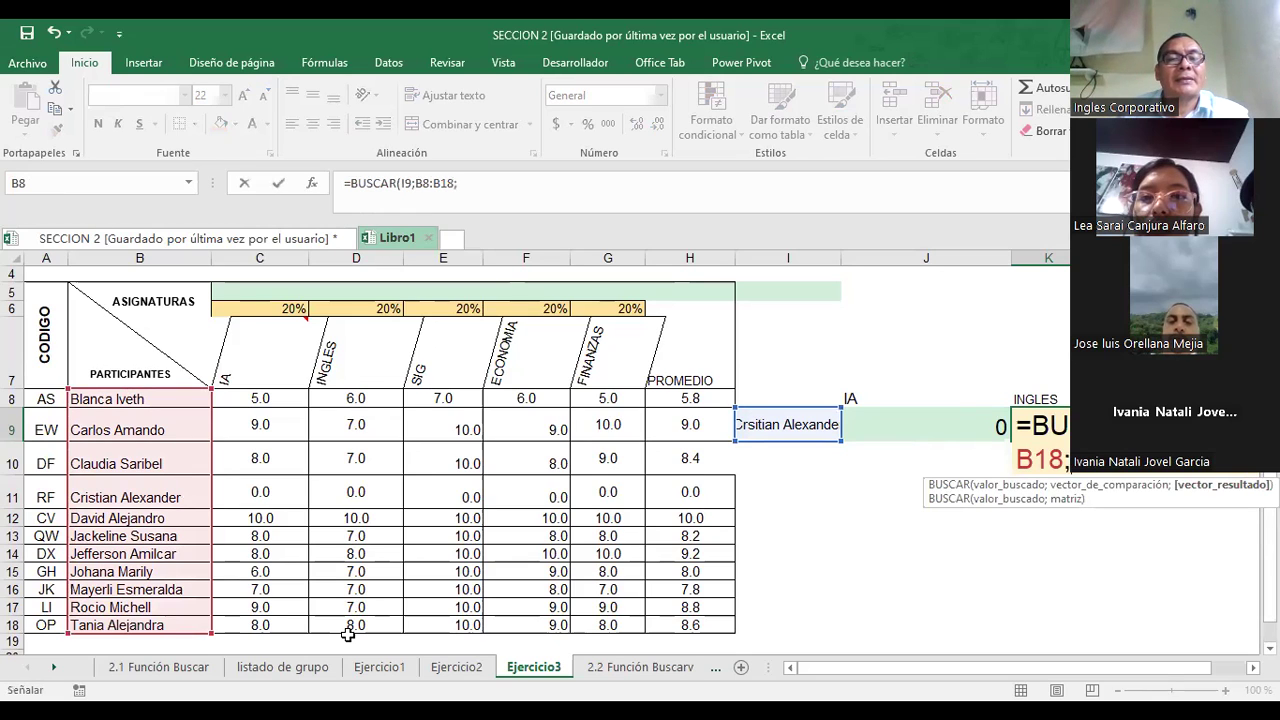
drag(356, 398, 337, 624)
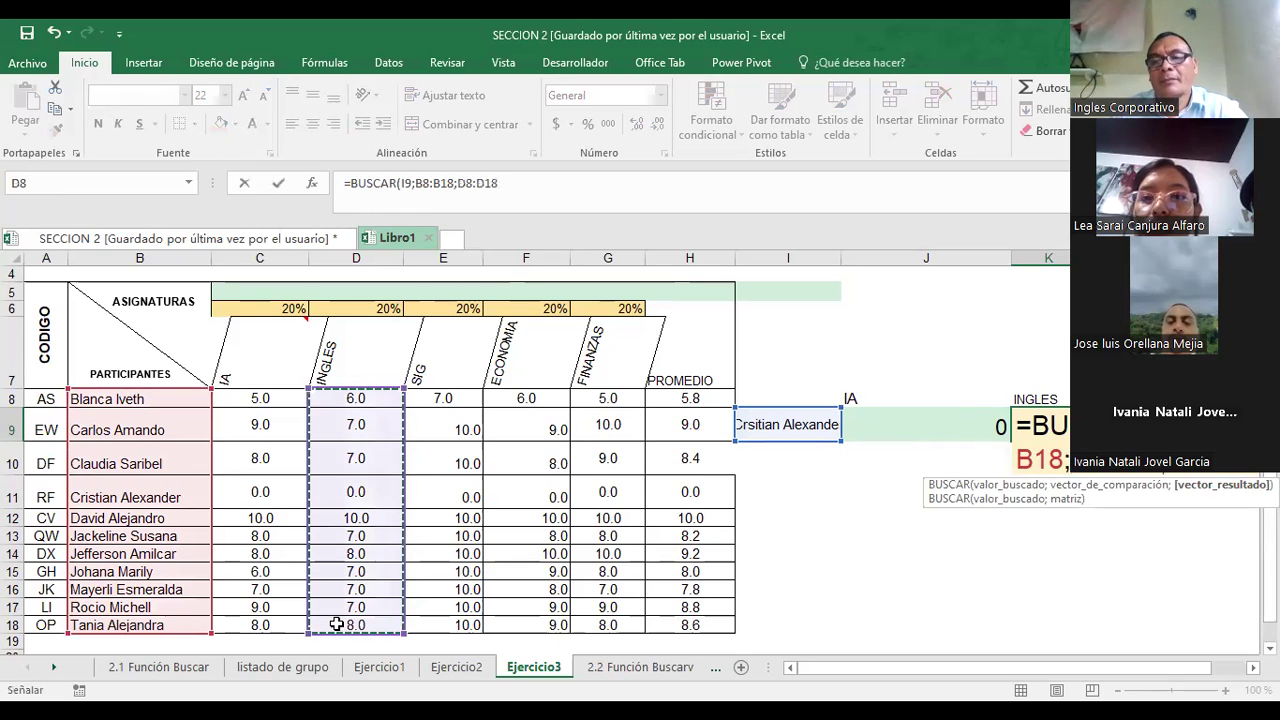
key(Return)
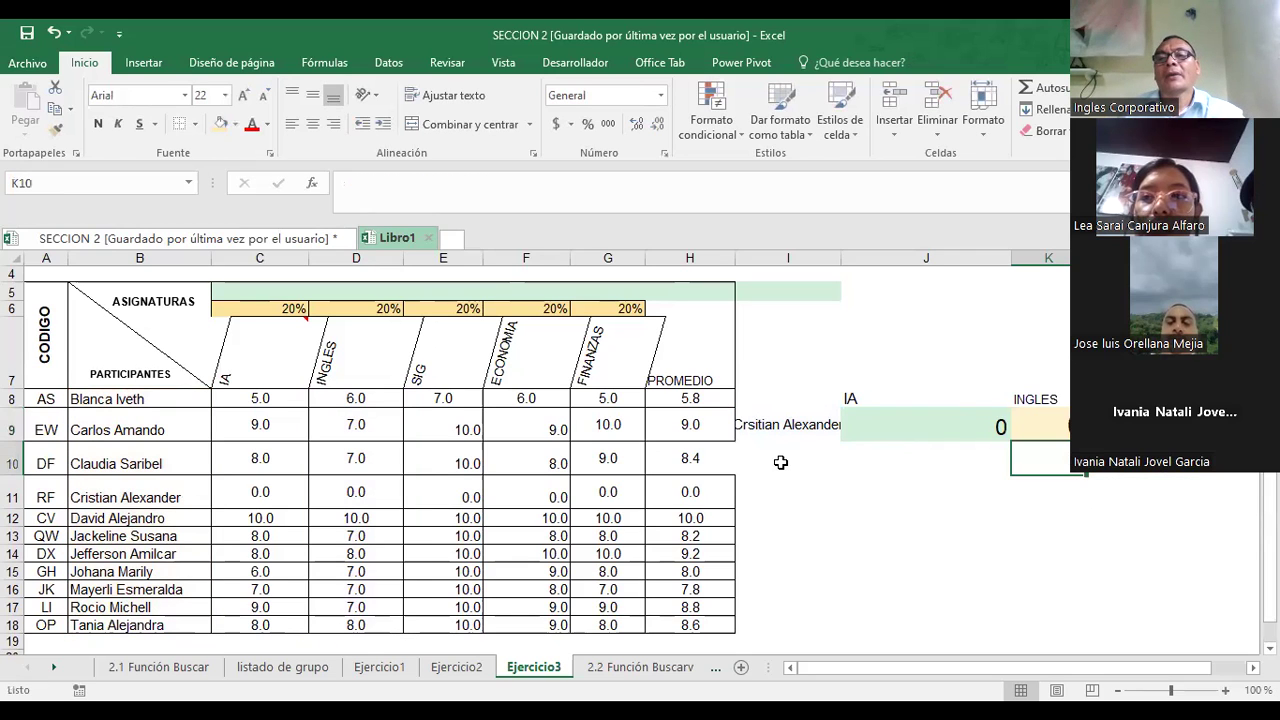
- Enter the row-8 student's name in I9 and confirm J9 shows IA grade 5
click(787, 425)
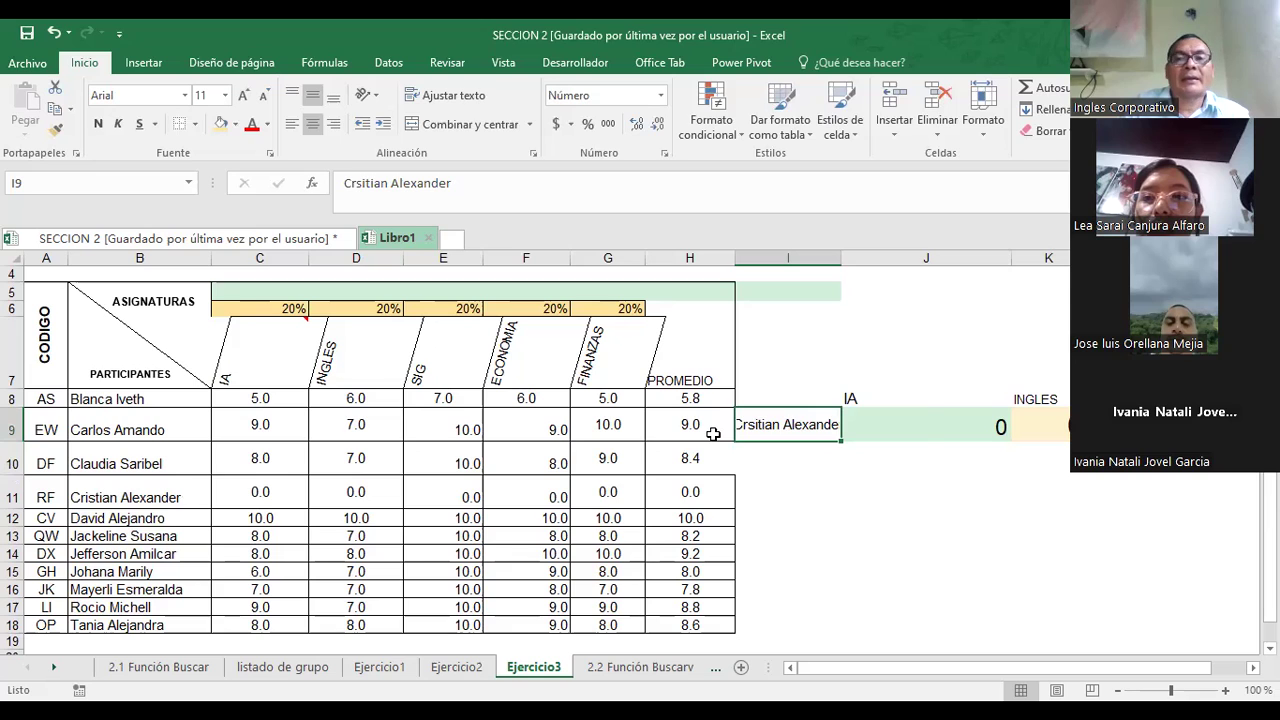
text(b)
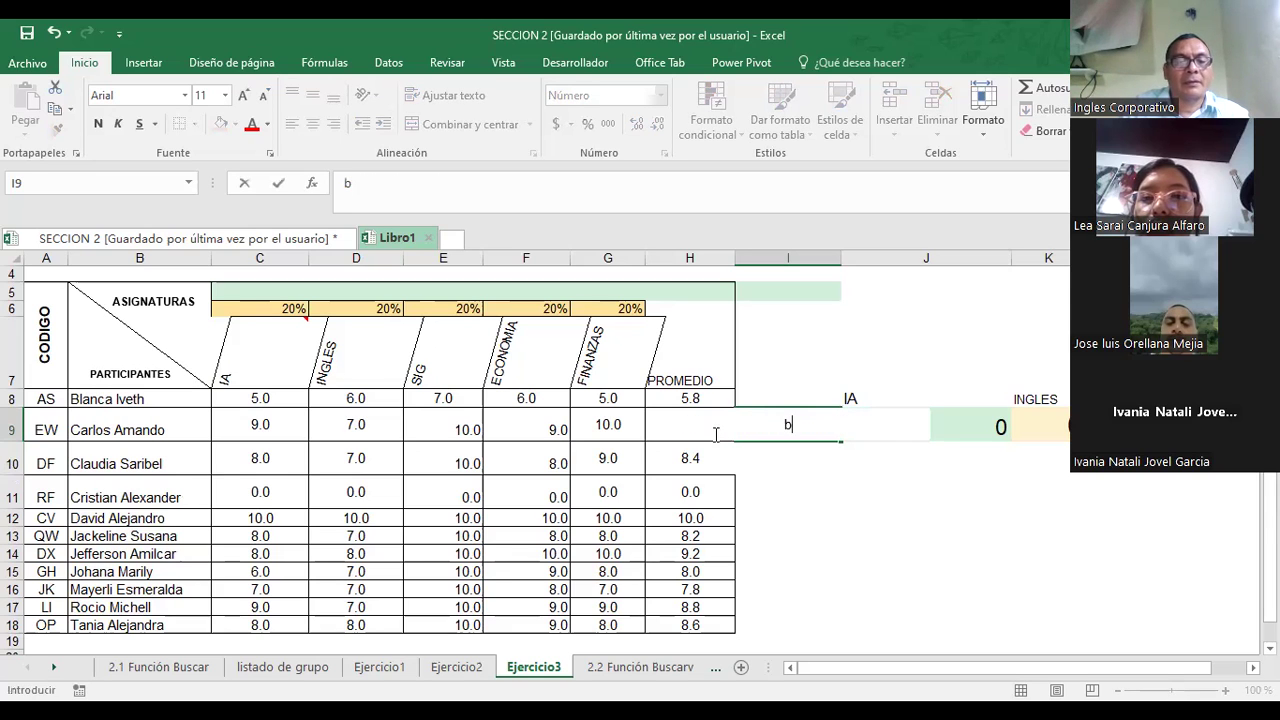
text(la)
key(BackSpace)
key(BackSpace)
key(BackSpace)
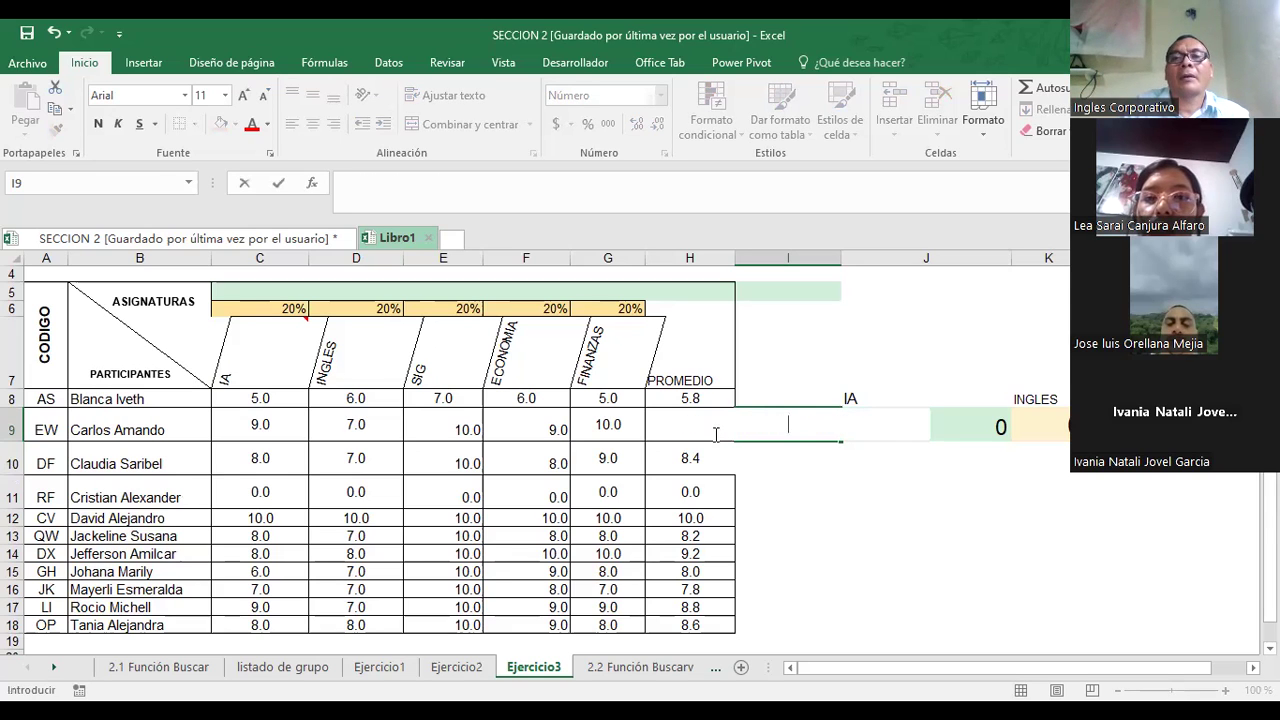
text(B)
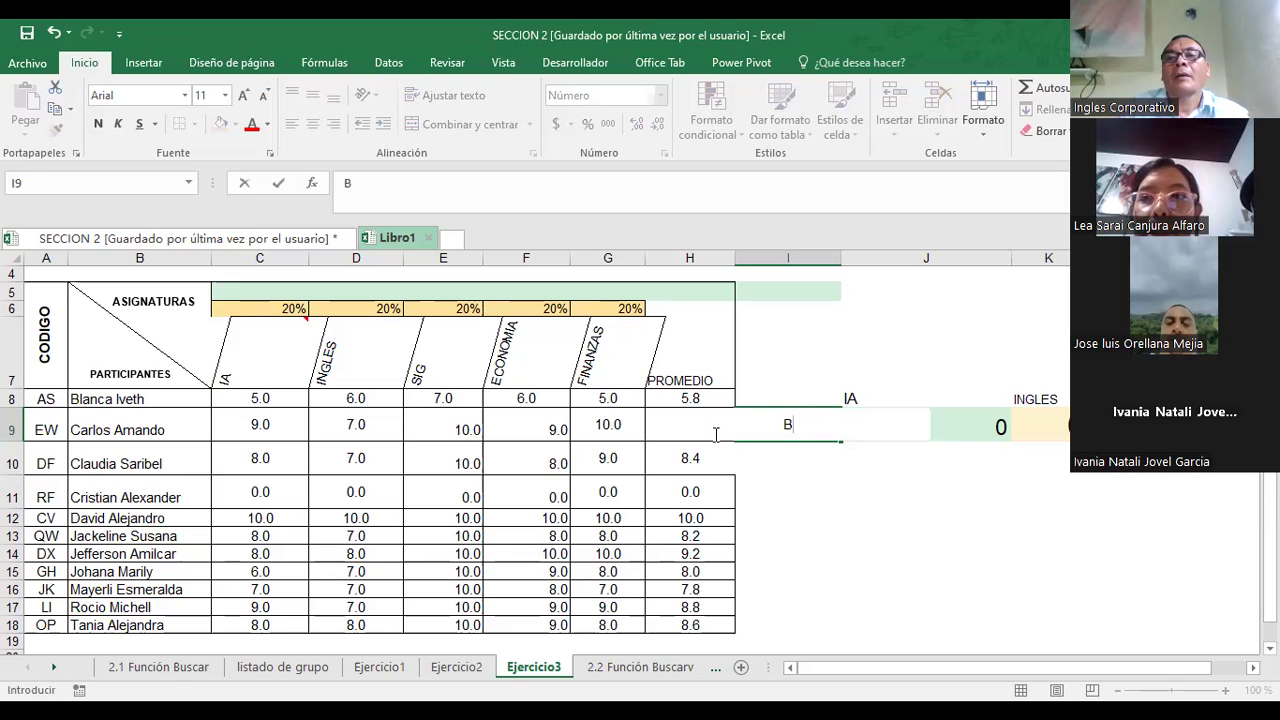
text(lanca I)
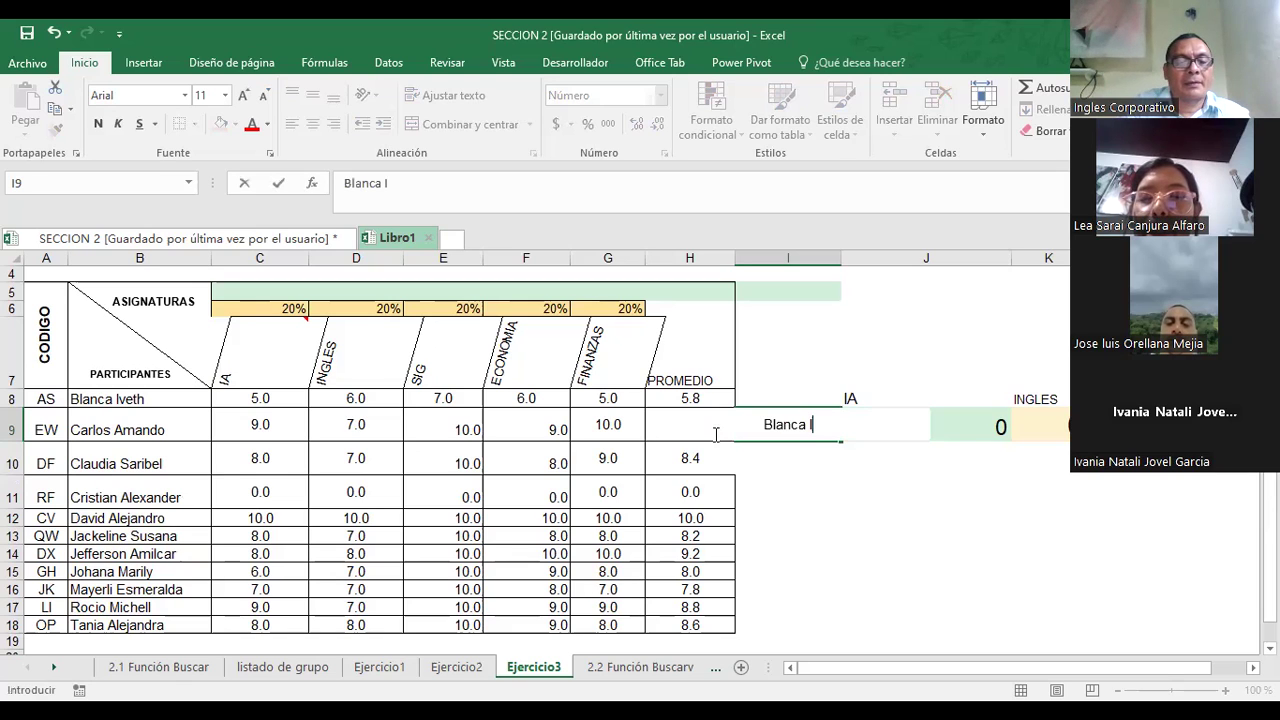
text(veth)
key(Return)
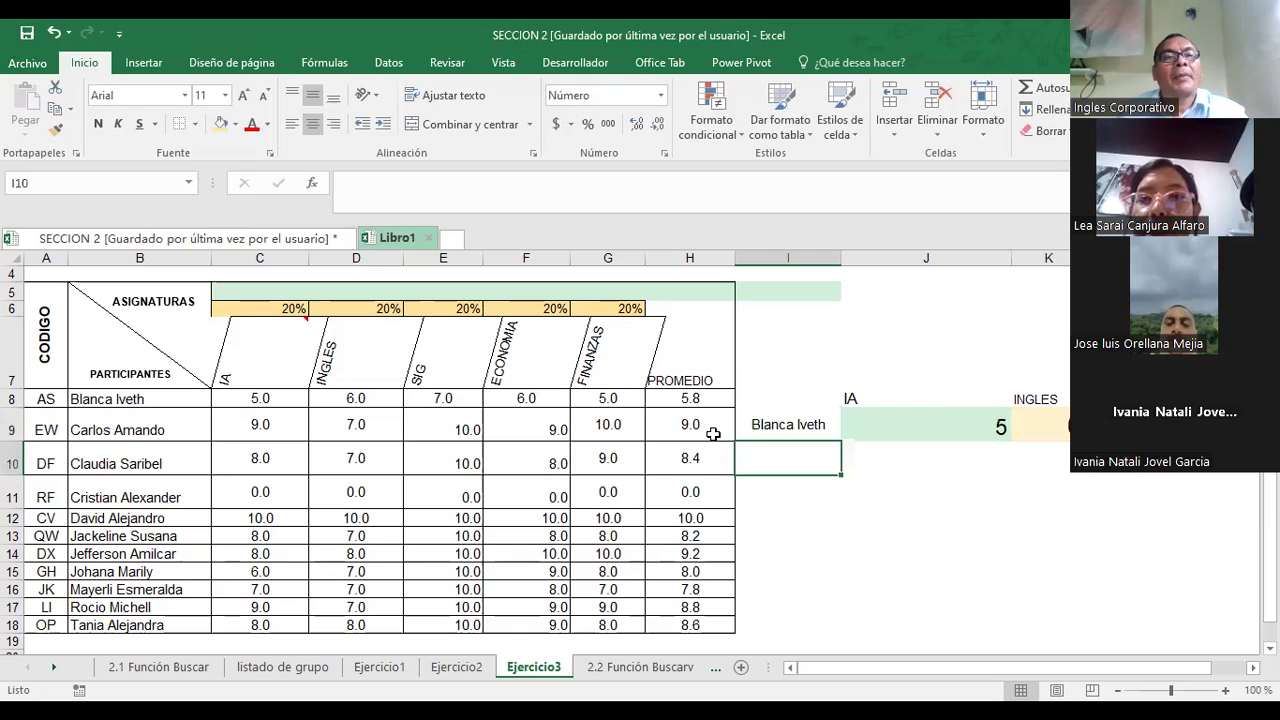
click(268, 403)
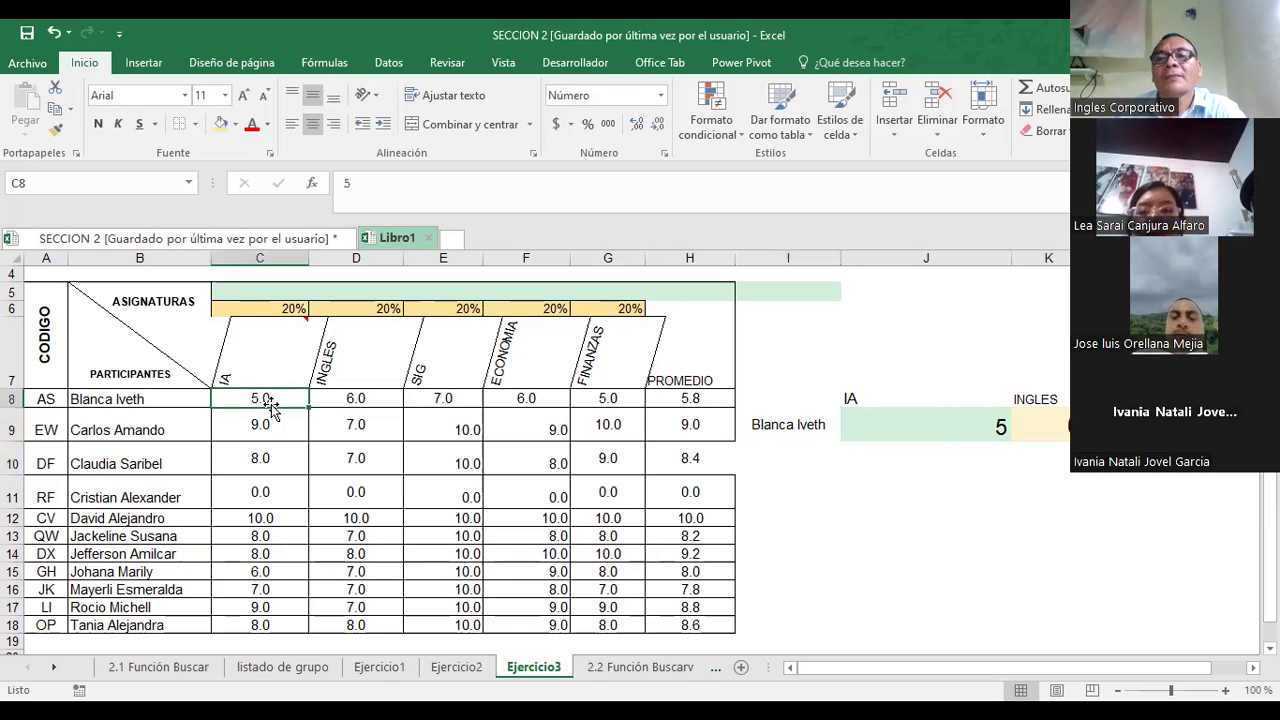
click(934, 428)
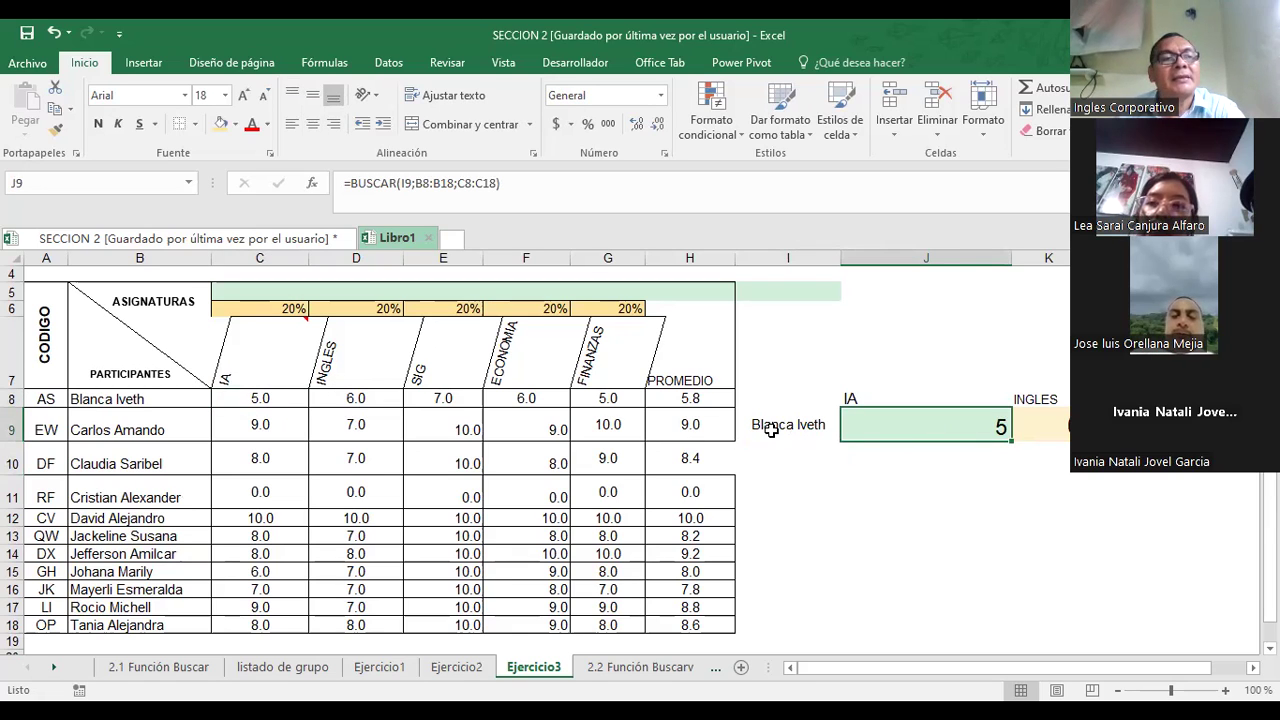
- Enter another student's full name in I9 so J9 returns 8
click(771, 428)
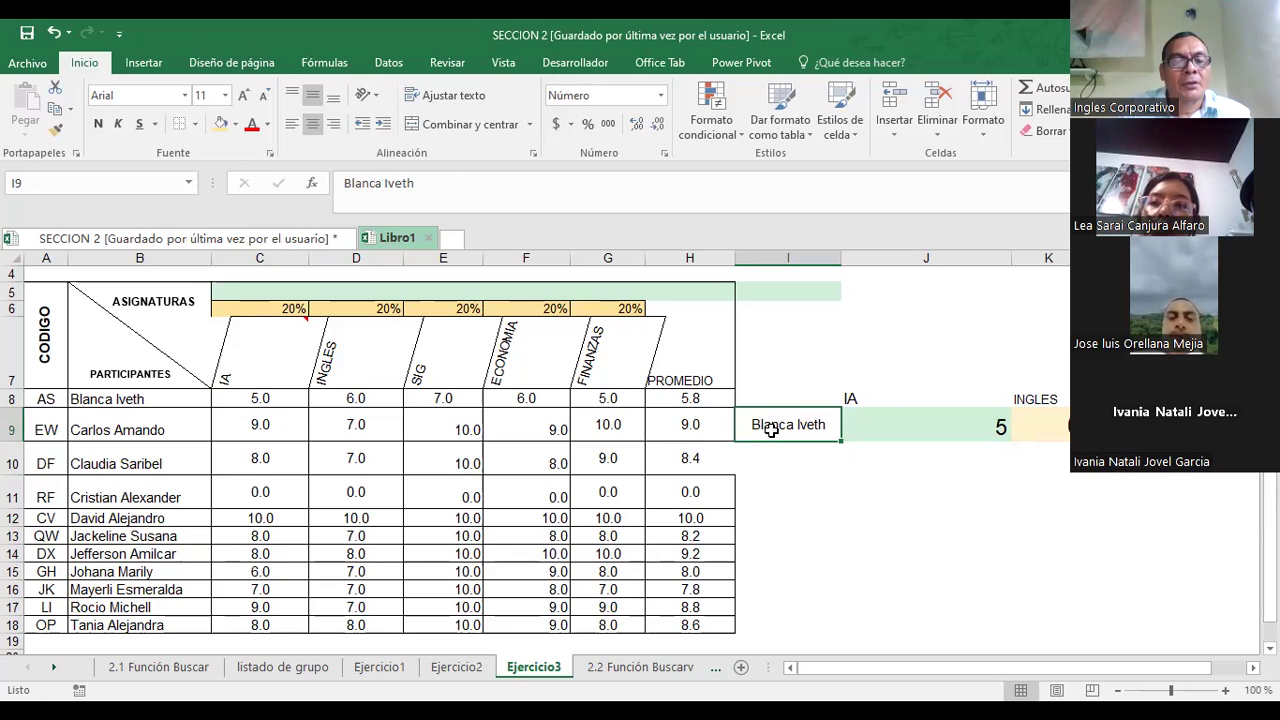
text(Jo)
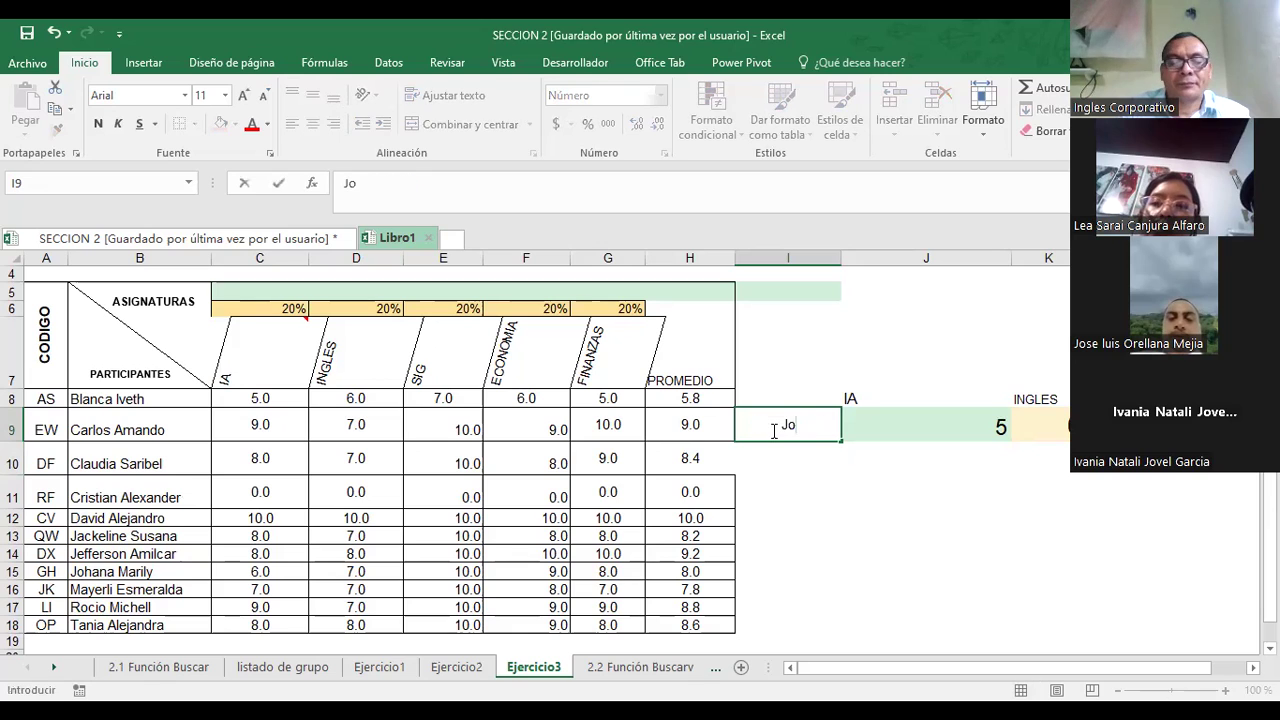
text(hana)
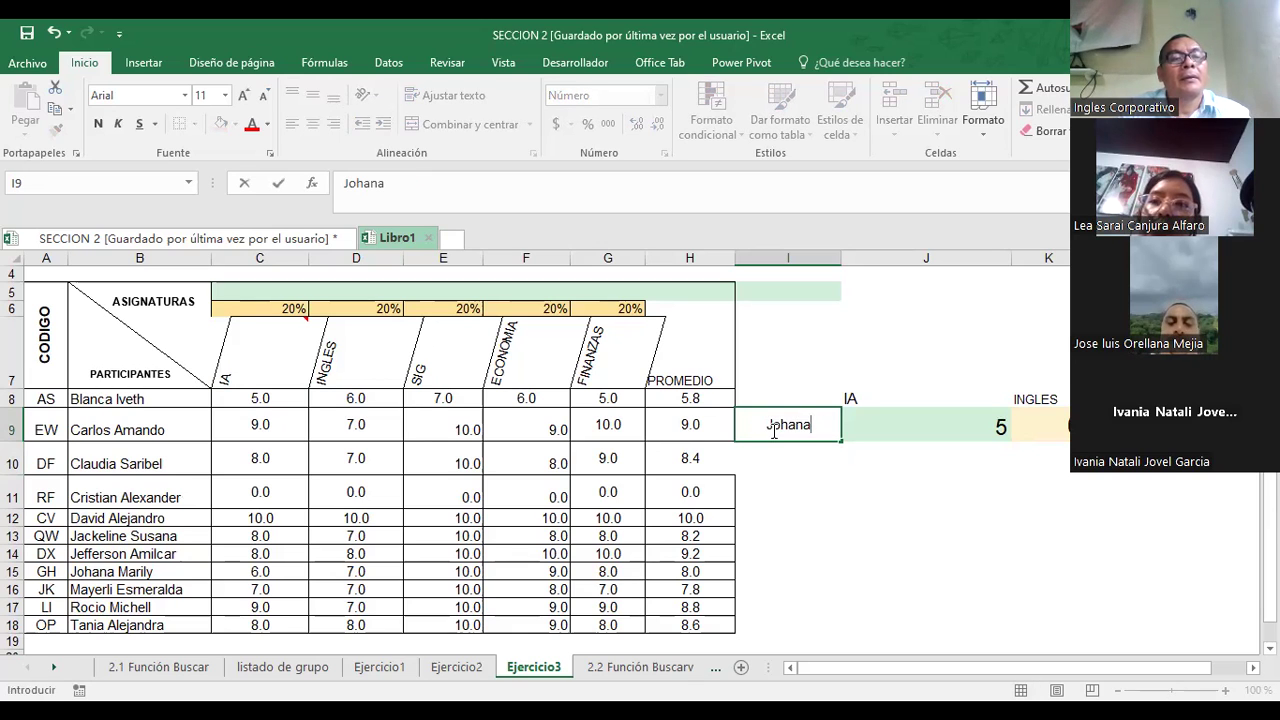
text( Mar)
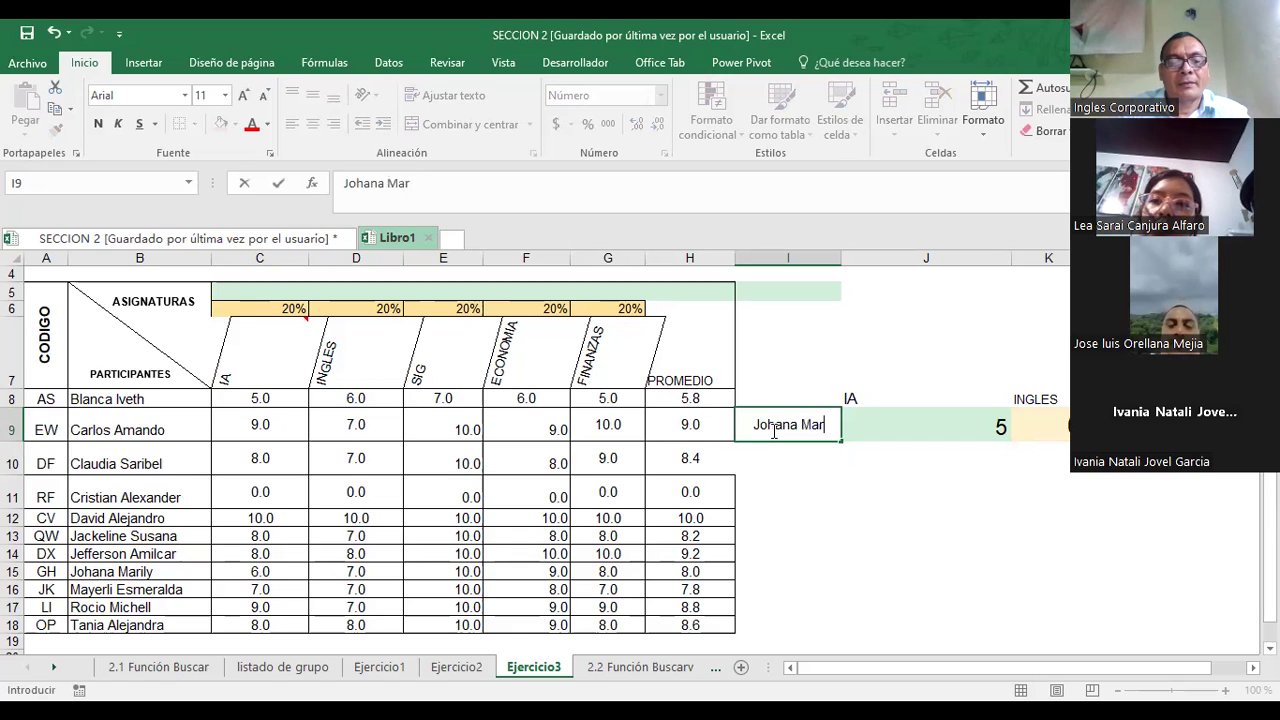
text(ily)
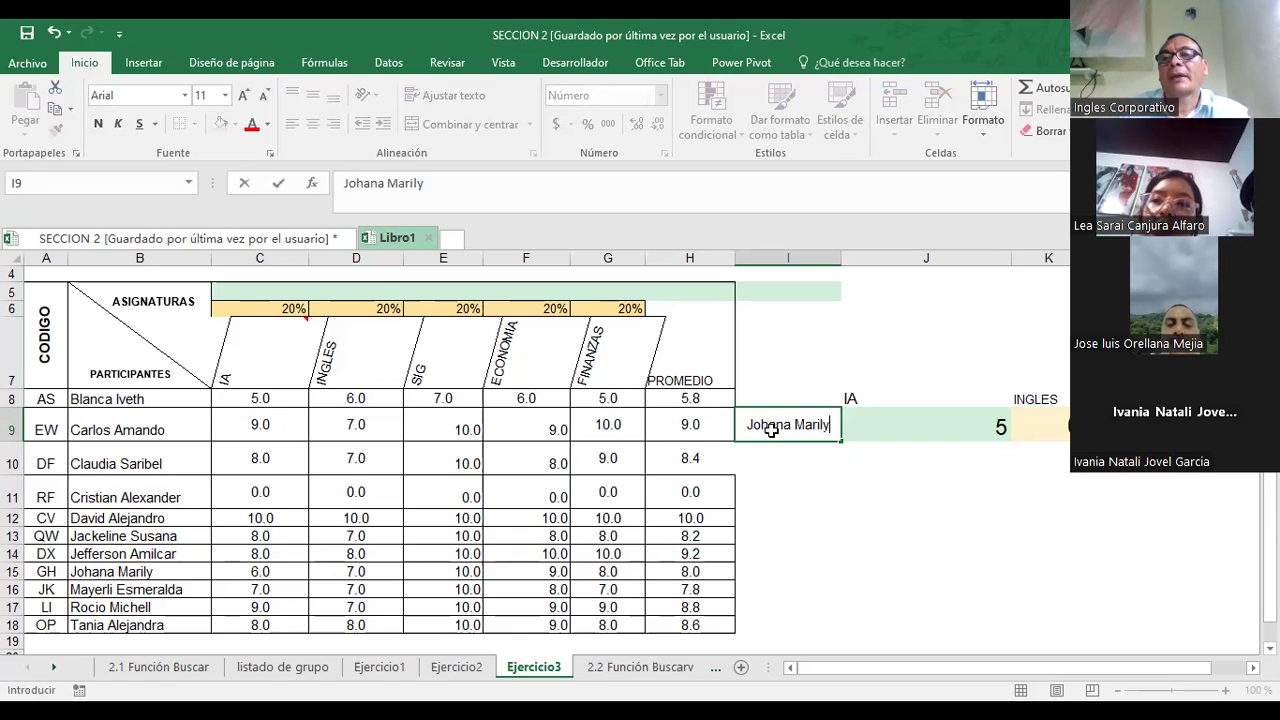
key(Return)
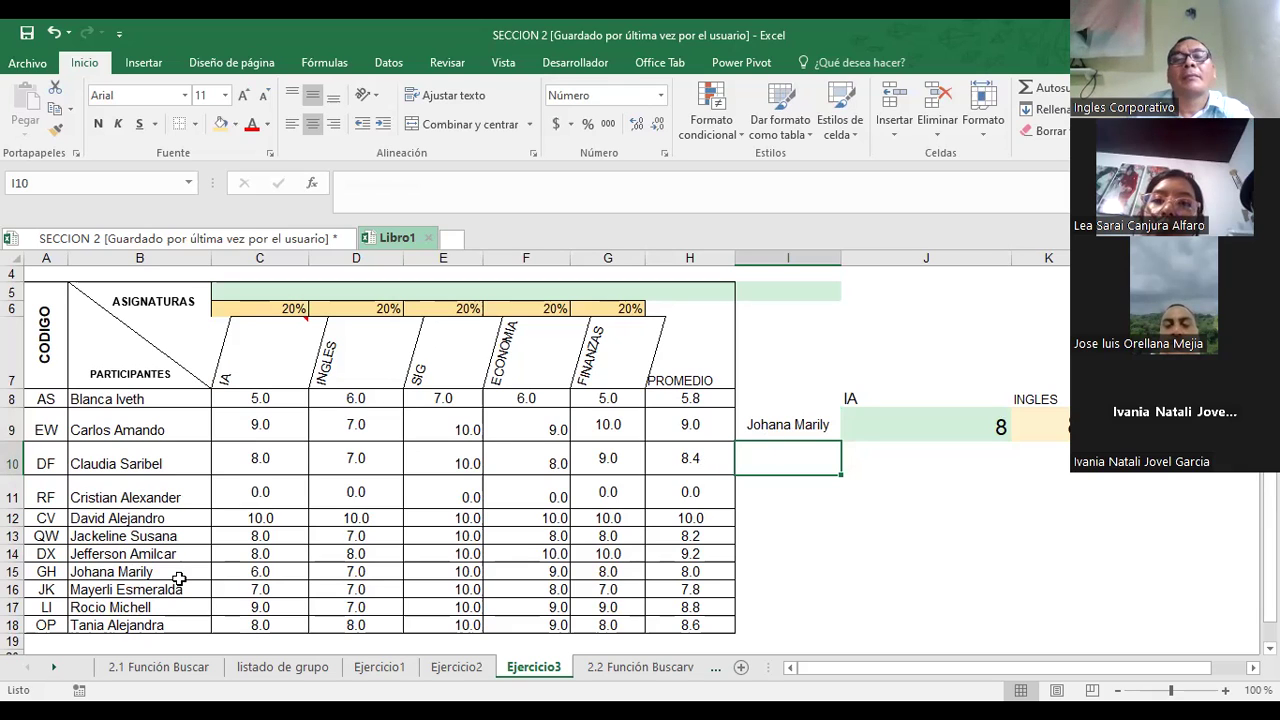
- Rename the student in B15 to a shortened lowercase first name
click(136, 571)
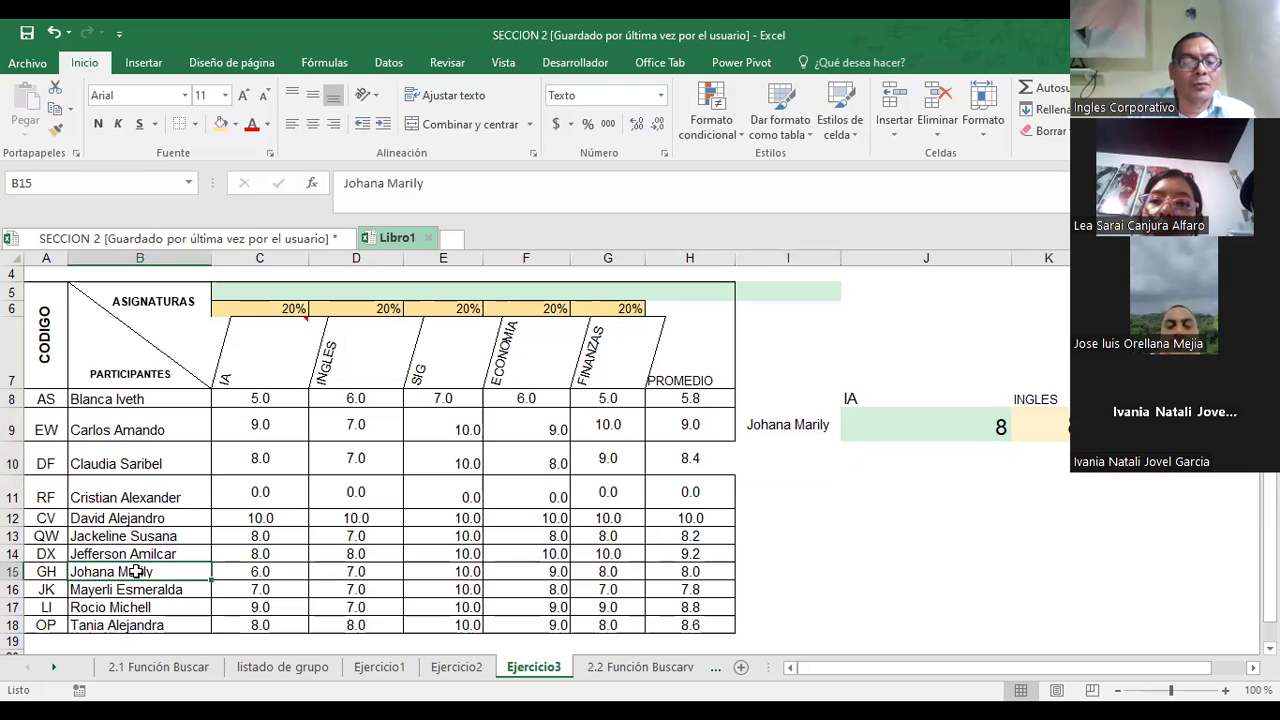
text(susa)
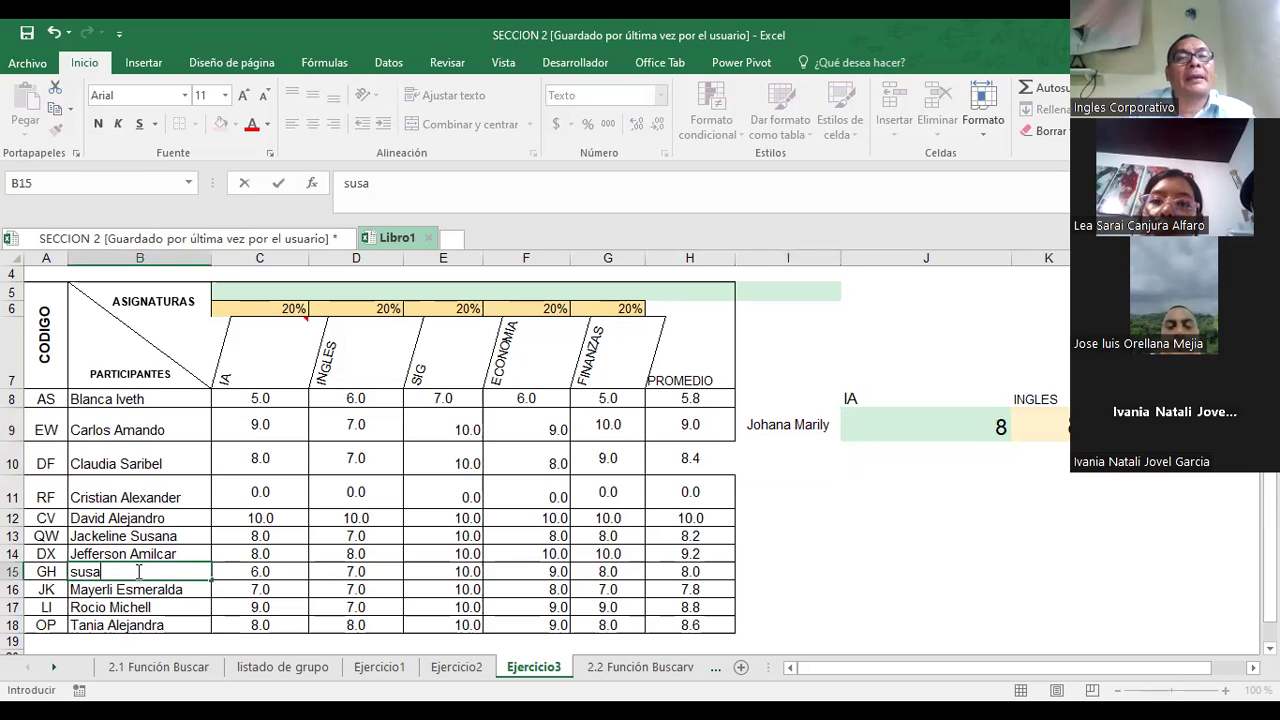
text(na)
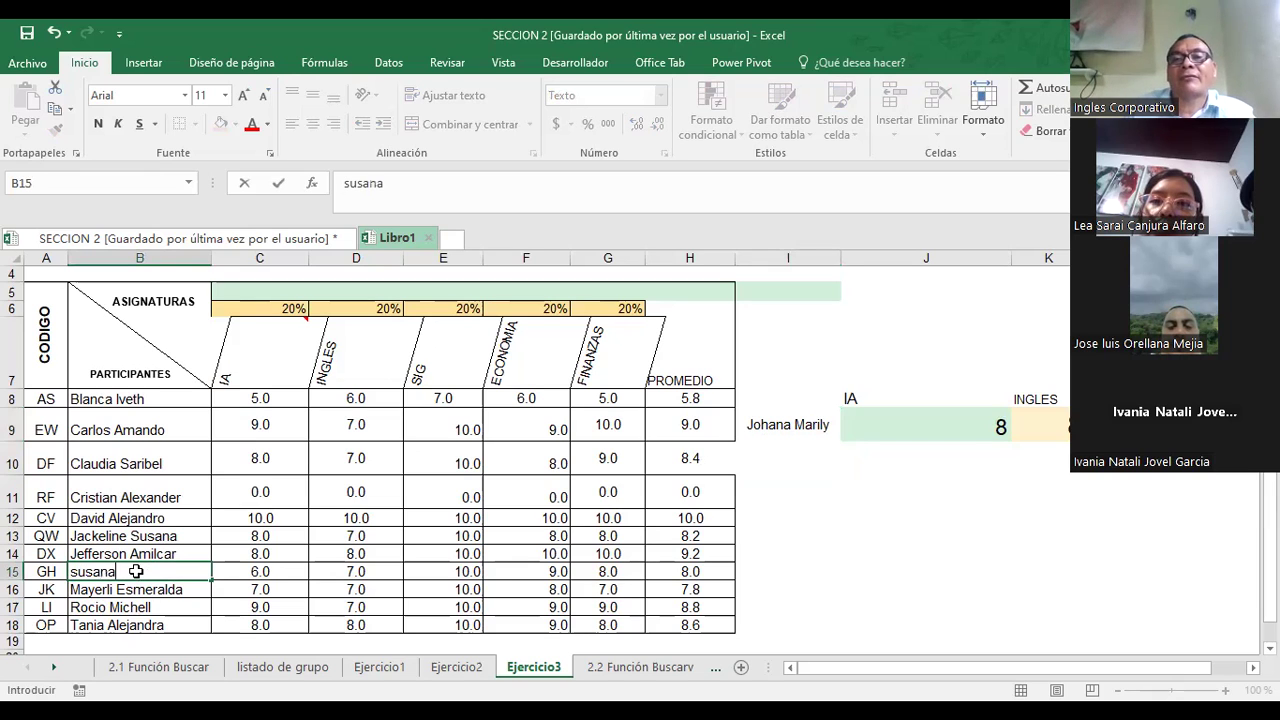
key(Return)
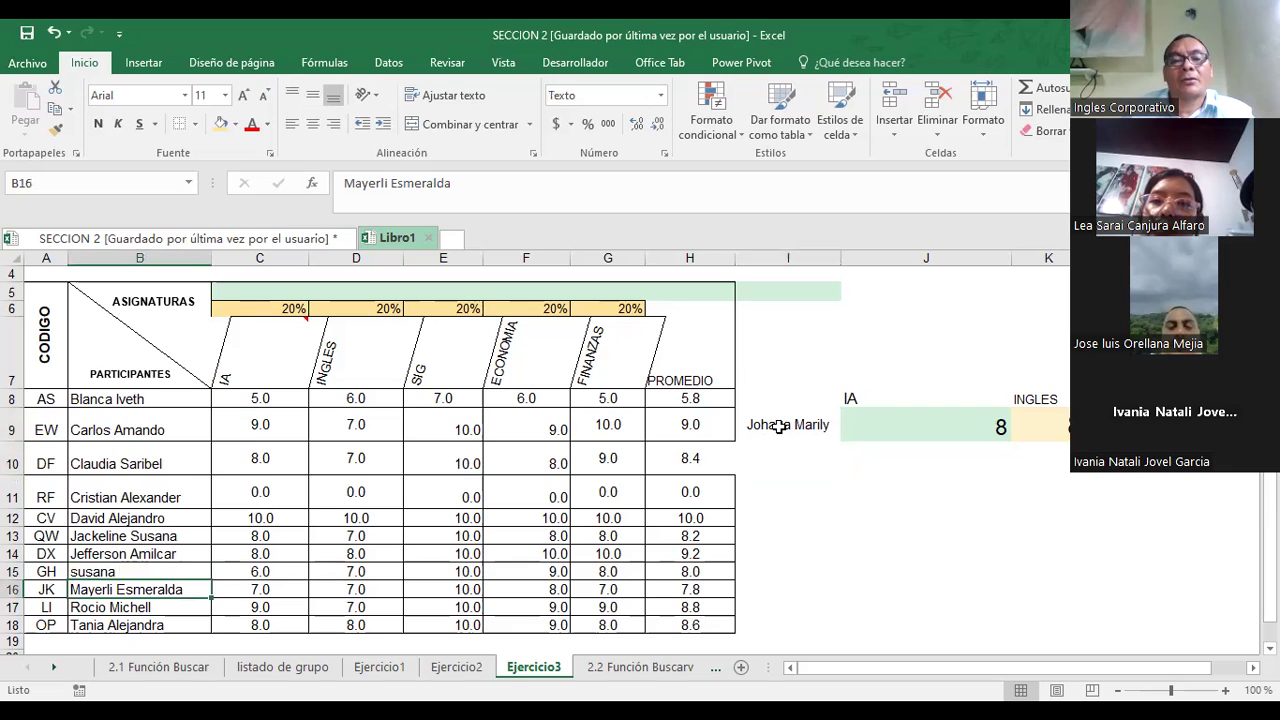
- Look up the renamed B15 student in I9, giving an IA result of 9 in J9
click(779, 426)
text(susana)
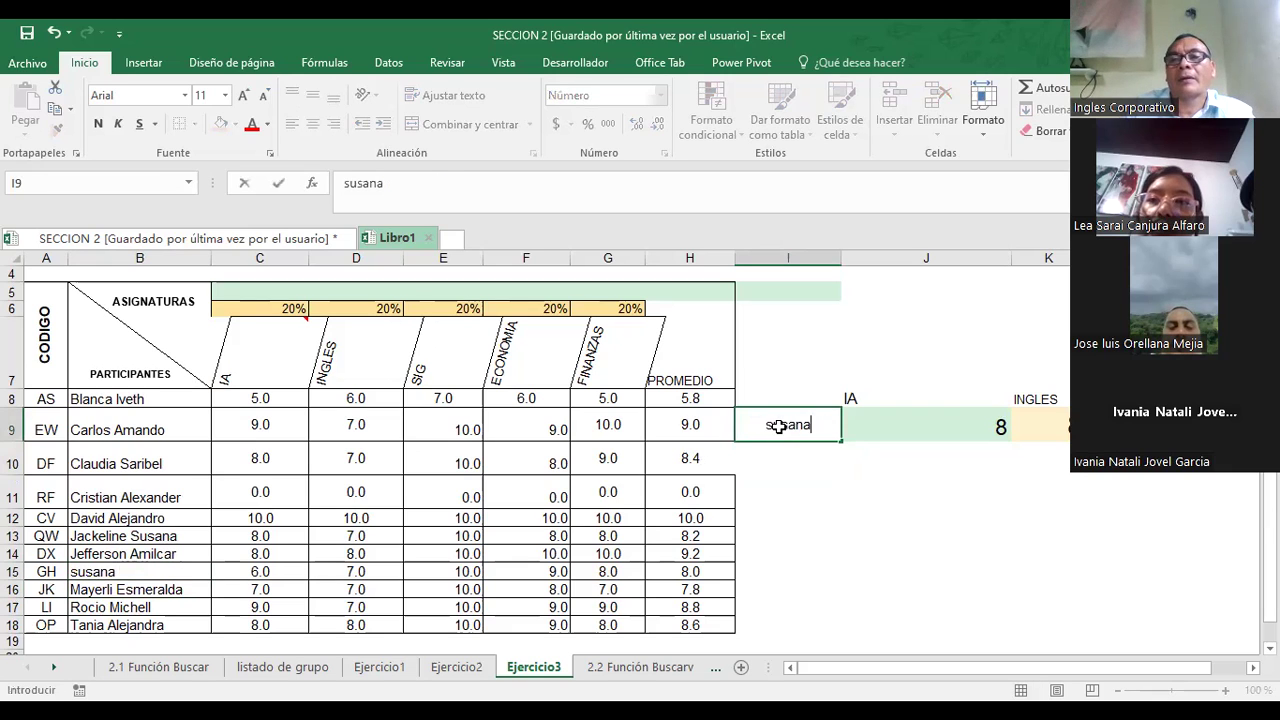
key(Return)
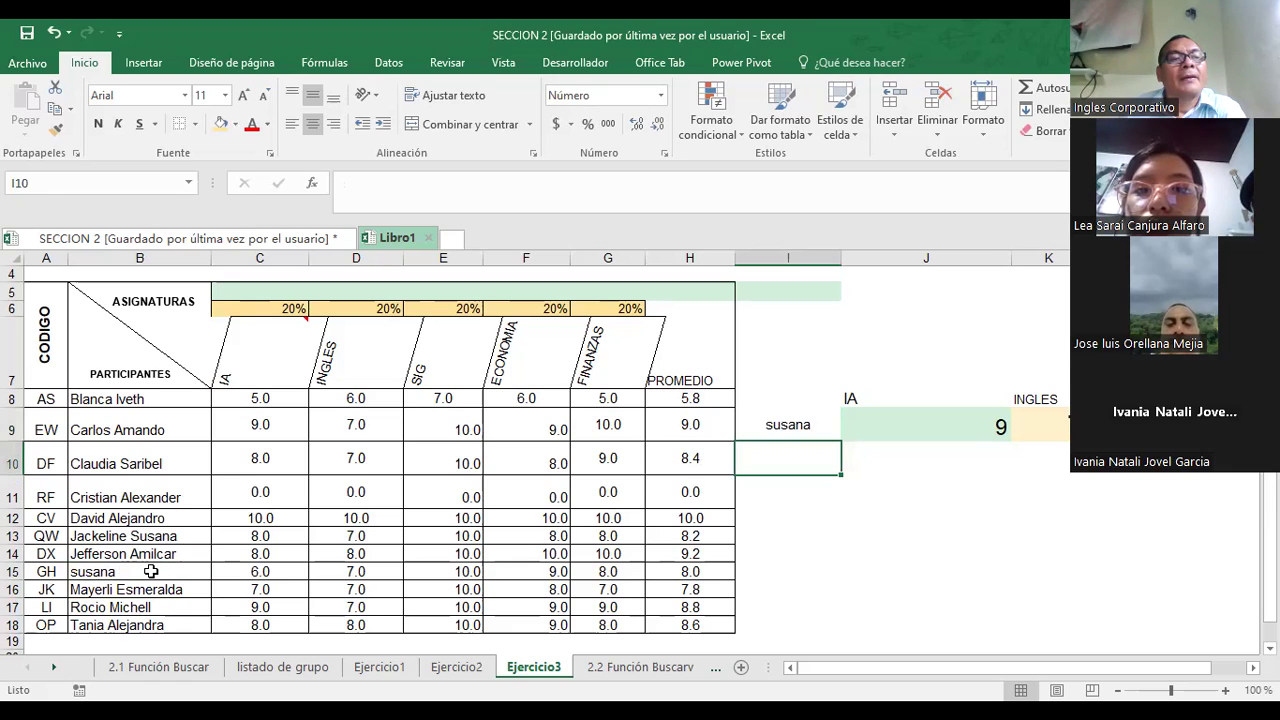
click(108, 577)
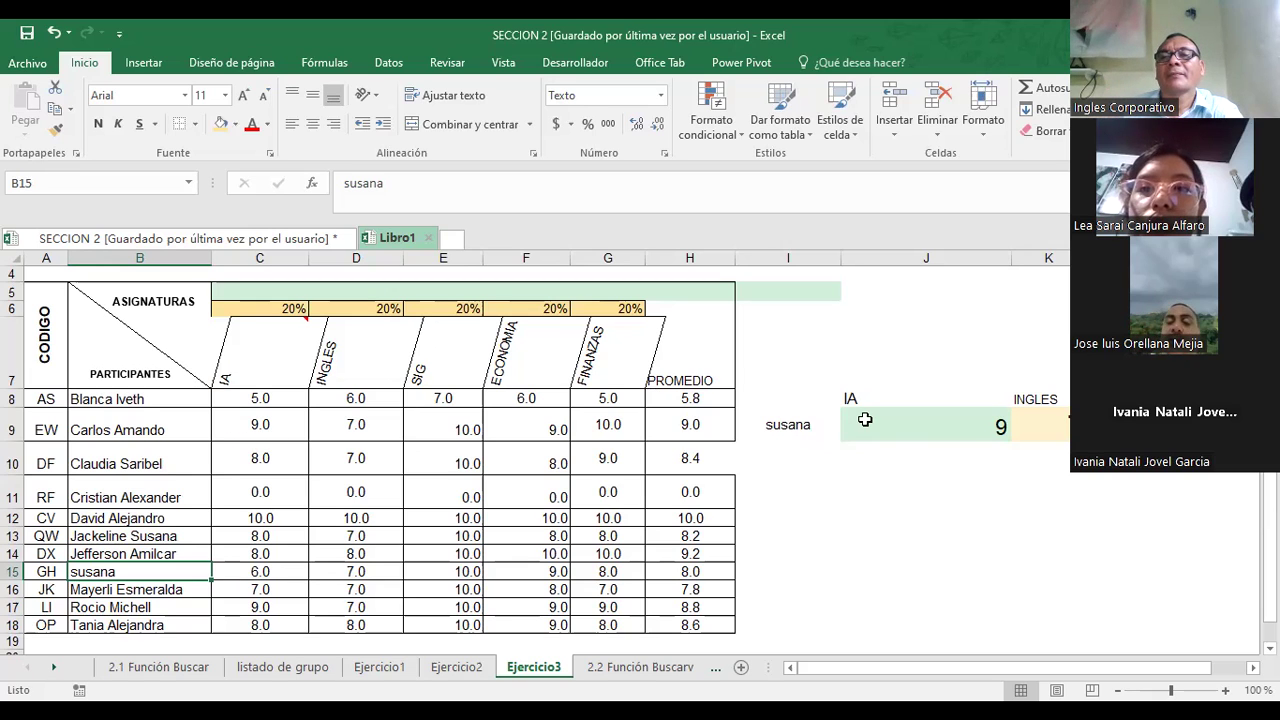
click(900, 428)
click(793, 430)
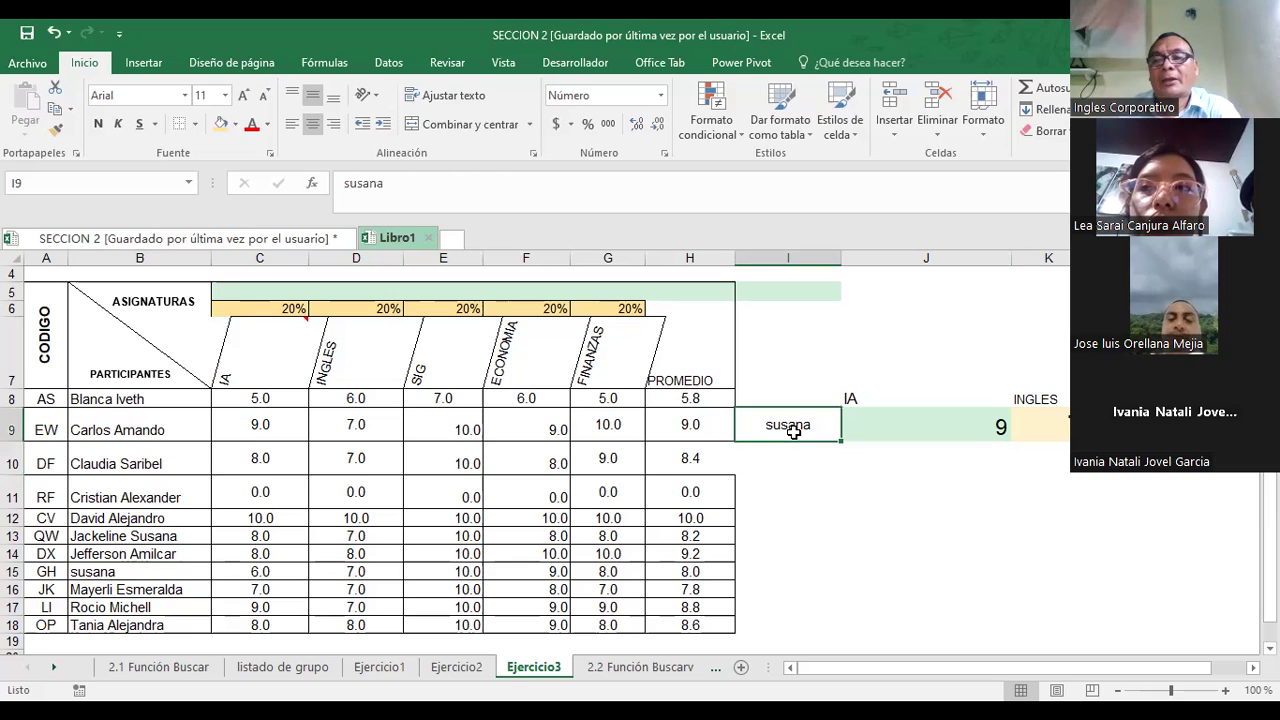